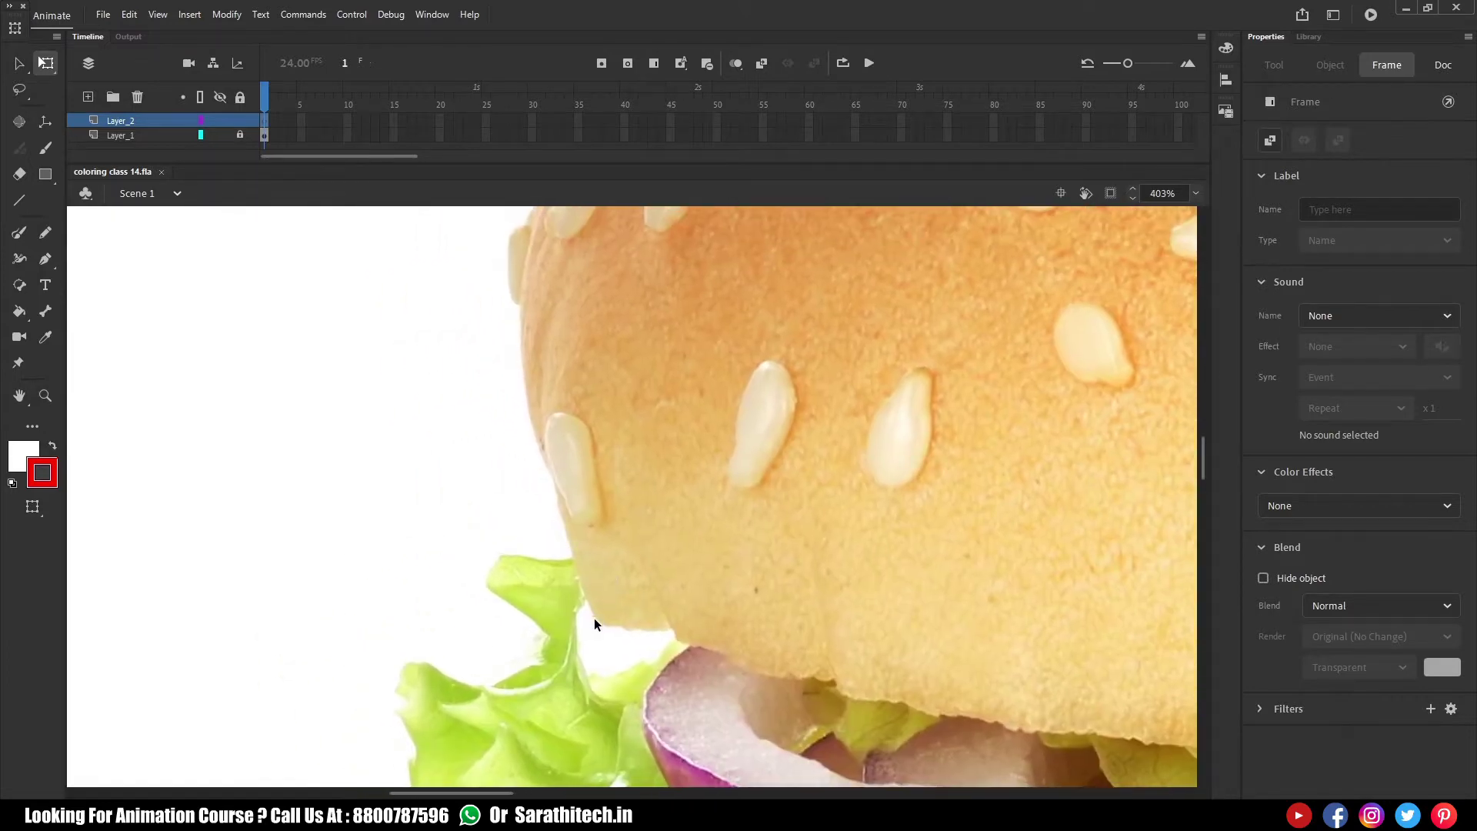
# Trace the top bun's lower-left edge with a red line and bend it to follow the photo
pyautogui.press('n')
pyautogui.moveTo(593, 613)
pyautogui.mouseDown()
pyautogui.moveTo(485, 274)
pyautogui.moveTo(511, 281)
pyautogui.moveTo(519, 306)
pyautogui.mouseUp()
pyautogui.moveTo(536, 373); pyautogui.dragTo(517, 373)
pyautogui.moveTo(534, 321)
pyautogui.mouseDown()
pyautogui.moveTo(428, 577)
pyautogui.moveTo(605, 388)
pyautogui.mouseUp()
pyautogui.hotkey('ctrl', '-')
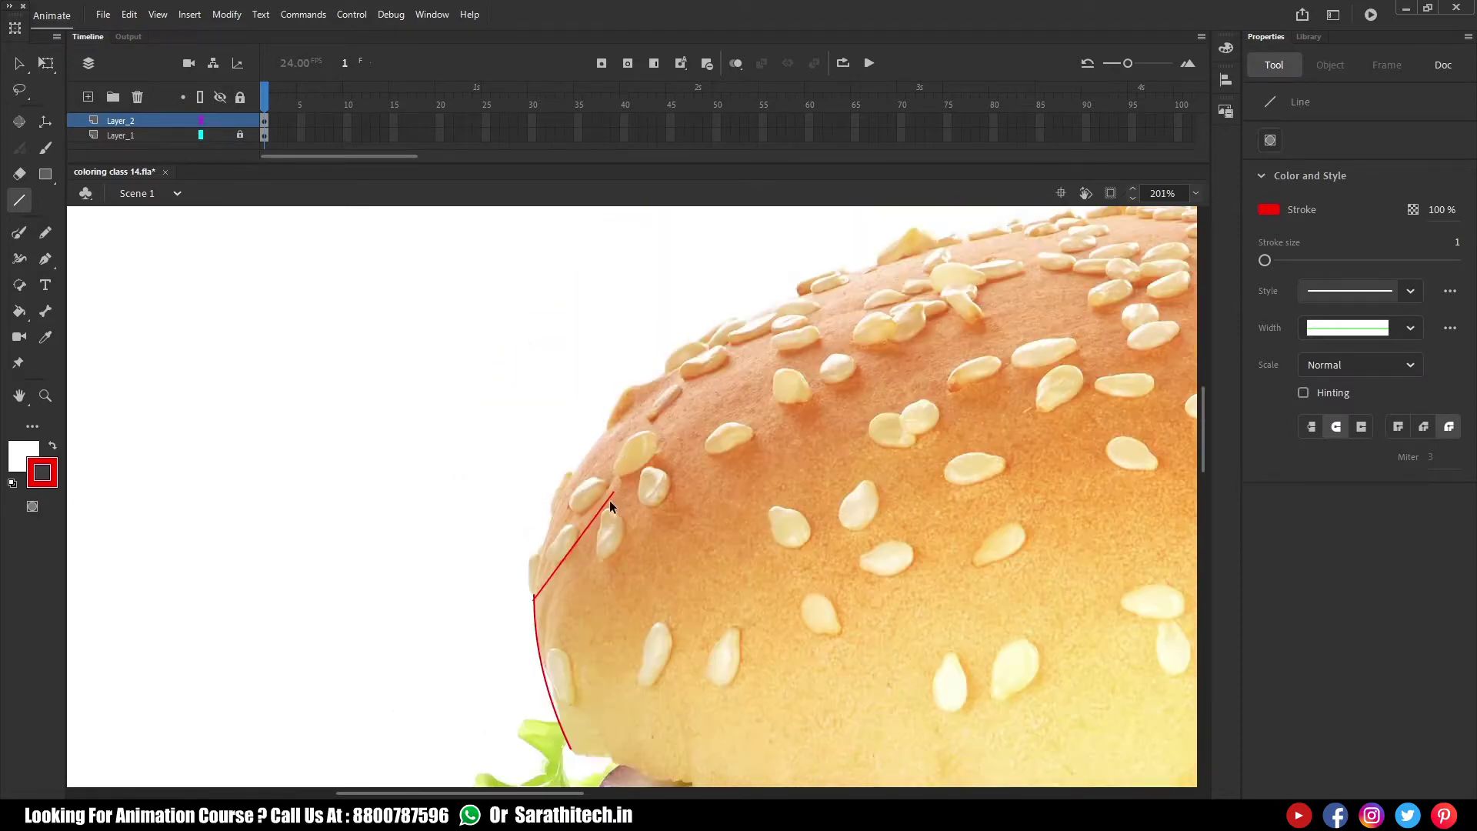
pyautogui.moveTo(614, 495)
pyautogui.mouseDown()
pyautogui.moveTo(651, 392)
pyautogui.moveTo(806, 293)
pyautogui.mouseUp()
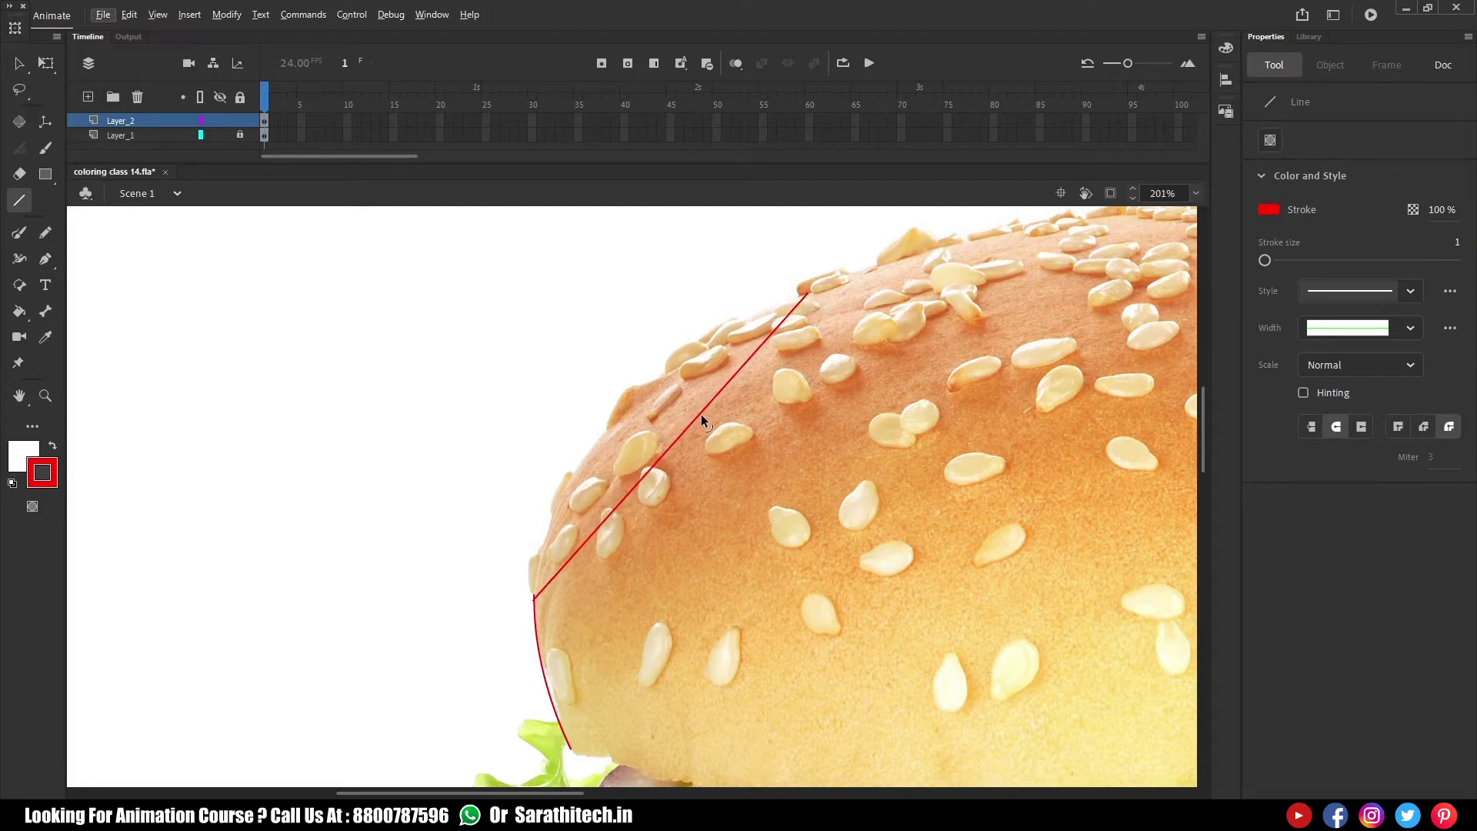
pyautogui.moveTo(701, 411); pyautogui.dragTo(630, 390)
pyautogui.moveTo(770, 360); pyautogui.dragTo(758, 328)
pyautogui.hotkey('ctrl', 'z')
pyautogui.hotkey('ctrl', 'z')
# Trace the lowest protruding seeds on the bun's left side with curved line segments
pyautogui.moveTo(551, 511); pyautogui.dragTo(704, 622)
pyautogui.moveTo(726, 610); pyautogui.dragTo(759, 654)
pyautogui.hotkey('ctrl', 'z')
pyautogui.moveTo(478, 415); pyautogui.dragTo(553, 556)
pyautogui.moveTo(591, 381)
pyautogui.mouseDown()
pyautogui.moveTo(544, 619)
pyautogui.moveTo(521, 629)
pyautogui.mouseUp()
pyautogui.moveTo(544, 516); pyautogui.dragTo(532, 511)
pyautogui.moveTo(550, 408); pyautogui.dragTo(451, 444)
pyautogui.moveTo(493, 428)
pyautogui.mouseDown()
pyautogui.moveTo(486, 403)
pyautogui.moveTo(491, 598)
pyautogui.moveTo(521, 624)
pyautogui.moveTo(495, 592)
pyautogui.mouseUp()
# Continue the red outline up the bun's left side, curving it around the next seeds
pyautogui.hotkey('ctrl', '-')
pyautogui.moveTo(717, 297)
pyautogui.mouseDown()
pyautogui.moveTo(627, 521)
pyautogui.moveTo(571, 581)
pyautogui.mouseUp()
pyautogui.moveTo(471, 652); pyautogui.dragTo(733, 329)
pyautogui.moveTo(604, 497); pyautogui.dragTo(580, 479)
pyautogui.moveTo(557, 326); pyautogui.dragTo(781, 575)
pyautogui.scroll(3, 668, 433)
pyautogui.moveTo(663, 504); pyautogui.dragTo(580, 500)
pyautogui.moveTo(709, 429); pyautogui.dragTo(719, 443)
# Trace the bun edge and protruding seeds leading up to the left shoulder
pyautogui.moveTo(570, 487); pyautogui.dragTo(847, 231)
pyautogui.moveTo(531, 660); pyautogui.dragTo(765, 397)
pyautogui.moveTo(732, 514)
pyautogui.mouseDown()
pyautogui.moveTo(690, 492)
pyautogui.moveTo(607, 753)
pyautogui.mouseUp()
pyautogui.moveTo(618, 702); pyautogui.dragTo(605, 699)
pyautogui.keyDown('ctrl'); pyautogui.keyDown('shift'); pyautogui.click(677, 593); pyautogui.keyUp('shift'); pyautogui.keyUp('ctrl')
pyautogui.moveTo(600, 423)
pyautogui.mouseDown()
pyautogui.moveTo(695, 633)
pyautogui.moveTo(674, 638)
pyautogui.mouseUp()
pyautogui.moveTo(602, 607); pyautogui.dragTo(694, 477)
pyautogui.moveTo(636, 563); pyautogui.dragTo(619, 539)
pyautogui.moveTo(631, 439); pyautogui.dragTo(908, 692)
# Outline the overlapping seeds on the bun's left shoulder with curved line segments
pyautogui.moveTo(638, 423)
pyautogui.mouseDown()
pyautogui.moveTo(653, 457)
pyautogui.moveTo(674, 458)
pyautogui.mouseUp()
pyautogui.moveTo(426, 625); pyautogui.dragTo(595, 421)
pyautogui.moveTo(496, 539); pyautogui.dragTo(394, 531)
pyautogui.moveTo(596, 420)
pyautogui.mouseDown()
pyautogui.moveTo(853, 407)
pyautogui.moveTo(833, 300)
pyautogui.mouseUp()
pyautogui.moveTo(651, 391); pyautogui.dragTo(657, 408)
pyautogui.moveTo(843, 359); pyautogui.dragTo(755, 513)
pyautogui.moveTo(794, 460); pyautogui.dragTo(843, 454)
pyautogui.moveTo(724, 541)
pyautogui.mouseDown()
pyautogui.moveTo(416, 628)
pyautogui.moveTo(477, 643)
pyautogui.mouseUp()
pyautogui.moveTo(494, 372); pyautogui.dragTo(495, 443)
pyautogui.moveTo(467, 394)
pyautogui.mouseDown()
pyautogui.moveTo(688, 444)
pyautogui.moveTo(652, 387)
pyautogui.mouseUp()
pyautogui.moveTo(269, 679); pyautogui.dragTo(428, 584)
# Trace the upper edges of the long seeds just above the overlapping pair on the left shoulder
pyautogui.hotkey('ctrl', '-')
pyautogui.moveTo(714, 433)
pyautogui.mouseDown()
pyautogui.moveTo(438, 613)
pyautogui.moveTo(490, 513)
pyautogui.moveTo(438, 542)
pyautogui.moveTo(567, 520)
pyautogui.moveTo(454, 551)
pyautogui.moveTo(747, 458)
pyautogui.mouseUp()
pyautogui.moveTo(663, 492)
pyautogui.mouseDown()
pyautogui.moveTo(570, 497)
pyautogui.moveTo(583, 505)
pyautogui.mouseUp()
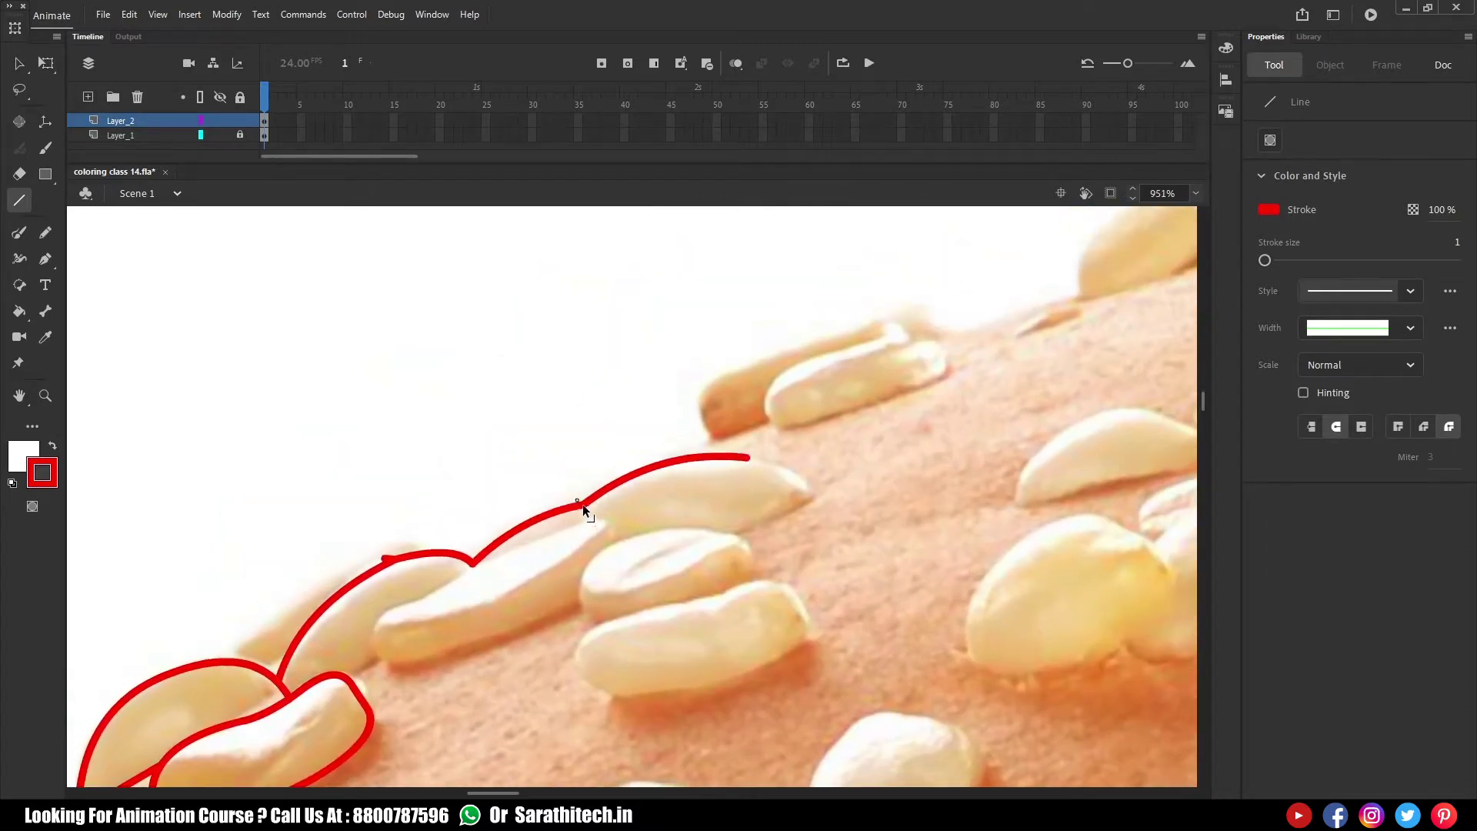
pyautogui.moveTo(760, 437); pyautogui.dragTo(625, 543)
# Extend the outline along the bun's upper-left edge and around the left side of the tall peaked seed
pyautogui.moveTo(552, 564)
pyautogui.mouseDown()
pyautogui.moveTo(581, 545)
pyautogui.moveTo(593, 486)
pyautogui.moveTo(752, 427)
pyautogui.moveTo(821, 442)
pyautogui.mouseUp()
pyautogui.moveTo(794, 436); pyautogui.dragTo(804, 427)
pyautogui.moveTo(601, 472); pyautogui.dragTo(600, 478)
pyautogui.moveTo(845, 514); pyautogui.dragTo(442, 666)
pyautogui.moveTo(418, 595)
pyautogui.mouseDown()
pyautogui.moveTo(541, 558)
pyautogui.moveTo(726, 376)
pyautogui.mouseUp()
pyautogui.moveTo(608, 492); pyautogui.dragTo(563, 478)
pyautogui.moveTo(640, 416)
pyautogui.mouseDown()
pyautogui.moveTo(677, 386)
pyautogui.moveTo(570, 480)
pyautogui.mouseUp()
pyautogui.moveTo(566, 449); pyautogui.dragTo(554, 530)
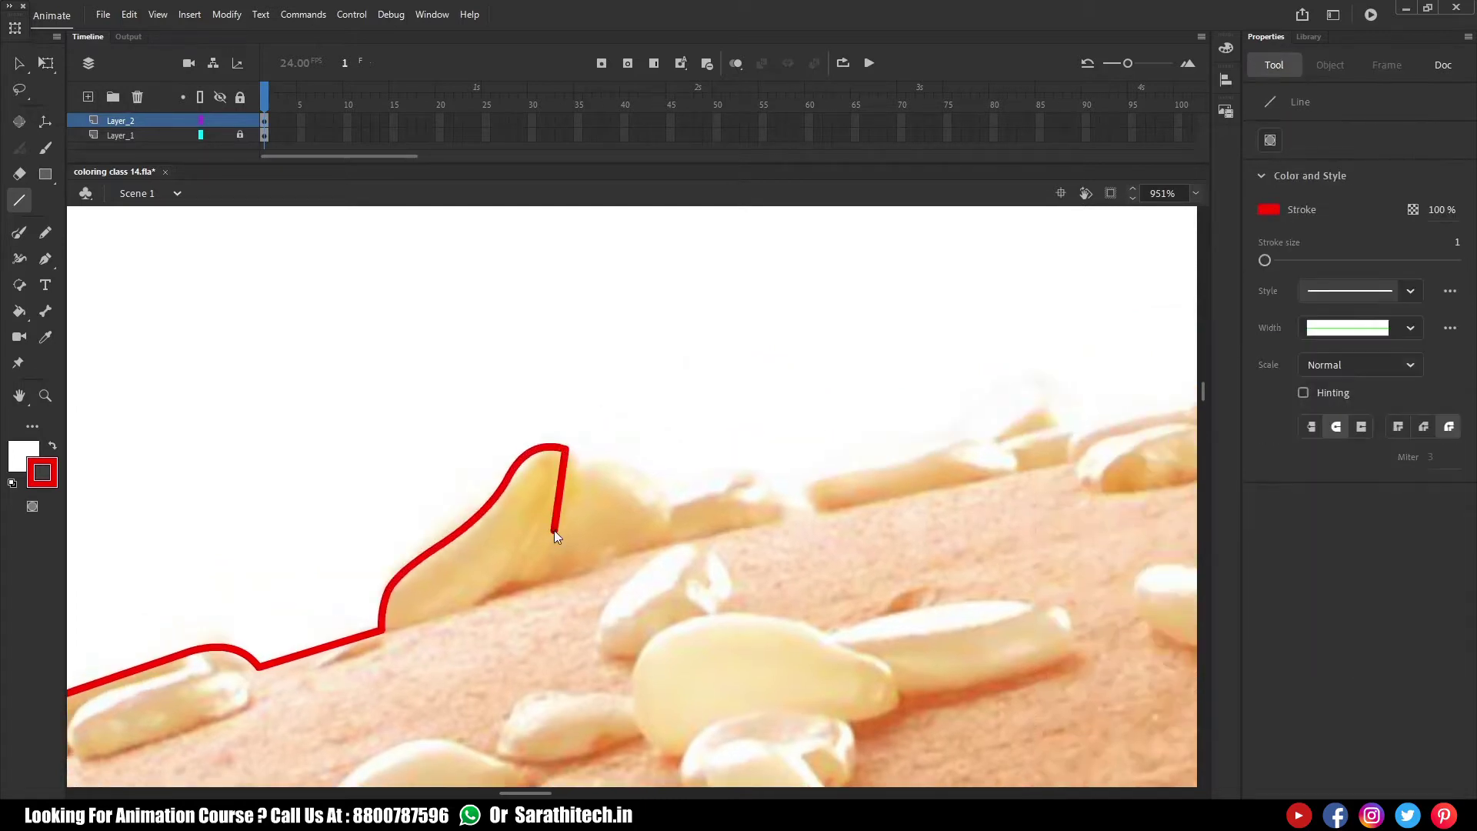
# Trace the broad seed beside the peaked one and the low seeds following it along the bun's top edge
pyautogui.moveTo(583, 476)
pyautogui.mouseDown()
pyautogui.moveTo(675, 522)
pyautogui.moveTo(792, 506)
pyautogui.moveTo(821, 484)
pyautogui.moveTo(766, 479)
pyautogui.moveTo(561, 522)
pyautogui.moveTo(760, 495)
pyautogui.mouseUp()
pyautogui.click(739, 481)
pyautogui.moveTo(672, 516); pyautogui.dragTo(671, 501)
pyautogui.moveTo(798, 488); pyautogui.dragTo(504, 567)
pyautogui.moveTo(467, 579)
pyautogui.mouseDown()
pyautogui.moveTo(695, 484)
pyautogui.moveTo(761, 501)
pyautogui.mouseUp()
pyautogui.moveTo(695, 519); pyautogui.dragTo(696, 505)
pyautogui.moveTo(593, 542); pyautogui.dragTo(593, 560)
pyautogui.moveTo(695, 516); pyautogui.dragTo(696, 508)
pyautogui.moveTo(736, 496); pyautogui.dragTo(573, 541)
pyautogui.moveTo(622, 584); pyautogui.dragTo(624, 585)
pyautogui.moveTo(607, 567); pyautogui.dragTo(795, 516)
pyautogui.moveTo(734, 547)
pyautogui.mouseDown()
pyautogui.moveTo(739, 528)
pyautogui.moveTo(719, 528)
pyautogui.mouseUp()
# Continue the curved outline over the seeds approaching the bun's crown
pyautogui.moveTo(796, 517)
pyautogui.mouseDown()
pyautogui.moveTo(561, 602)
pyautogui.moveTo(620, 525)
pyautogui.moveTo(708, 592)
pyautogui.moveTo(411, 577)
pyautogui.moveTo(1167, 594)
pyautogui.moveTo(1182, 555)
pyautogui.mouseUp()
pyautogui.moveTo(744, 592)
pyautogui.mouseDown()
pyautogui.moveTo(750, 561)
pyautogui.moveTo(771, 584)
pyautogui.mouseUp()
pyautogui.moveTo(975, 555); pyautogui.dragTo(976, 576)
pyautogui.moveTo(1017, 564); pyautogui.dragTo(1020, 582)
pyautogui.moveTo(714, 584); pyautogui.dragTo(714, 597)
pyautogui.hotkey('ctrl', '-')
pyautogui.moveTo(1075, 588); pyautogui.dragTo(640, 528)
pyautogui.moveTo(434, 413); pyautogui.dragTo(529, 526)
pyautogui.moveTo(573, 481)
pyautogui.mouseDown()
pyautogui.moveTo(674, 537)
pyautogui.moveTo(461, 520)
pyautogui.mouseUp()
pyautogui.moveTo(399, 548); pyautogui.dragTo(828, 531)
pyautogui.moveTo(578, 540); pyautogui.dragTo(579, 499)
pyautogui.moveTo(712, 511)
pyautogui.mouseDown()
pyautogui.moveTo(723, 528)
pyautogui.moveTo(542, 525)
pyautogui.moveTo(652, 529)
pyautogui.mouseUp()
# Trace the seeds across the bun's crown, bending each line segment to match their upper edges
pyautogui.hotkey('ctrl', '-')
pyautogui.moveTo(653, 529); pyautogui.dragTo(836, 493)
pyautogui.moveTo(755, 509)
pyautogui.mouseDown()
pyautogui.moveTo(787, 471)
pyautogui.moveTo(828, 546)
pyautogui.mouseUp()
pyautogui.moveTo(832, 520)
pyautogui.mouseDown()
pyautogui.moveTo(580, 562)
pyautogui.moveTo(831, 566)
pyautogui.mouseUp()
pyautogui.moveTo(708, 561)
pyautogui.mouseDown()
pyautogui.moveTo(704, 544)
pyautogui.moveTo(663, 532)
pyautogui.mouseUp()
pyautogui.moveTo(770, 554)
pyautogui.mouseDown()
pyautogui.moveTo(779, 538)
pyautogui.moveTo(481, 529)
pyautogui.mouseUp()
pyautogui.moveTo(483, 539); pyautogui.dragTo(589, 569)
pyautogui.moveTo(526, 531); pyautogui.dragTo(482, 515)
pyautogui.moveTo(543, 551); pyautogui.dragTo(690, 587)
pyautogui.moveTo(621, 570); pyautogui.dragTo(629, 565)
pyautogui.moveTo(593, 557); pyautogui.dragTo(606, 545)
pyautogui.moveTo(663, 577); pyautogui.dragTo(673, 569)
pyautogui.hotkey('ctrl', '-')
pyautogui.hotkey('ctrl', '-')
pyautogui.hotkey('ctrl', '-')
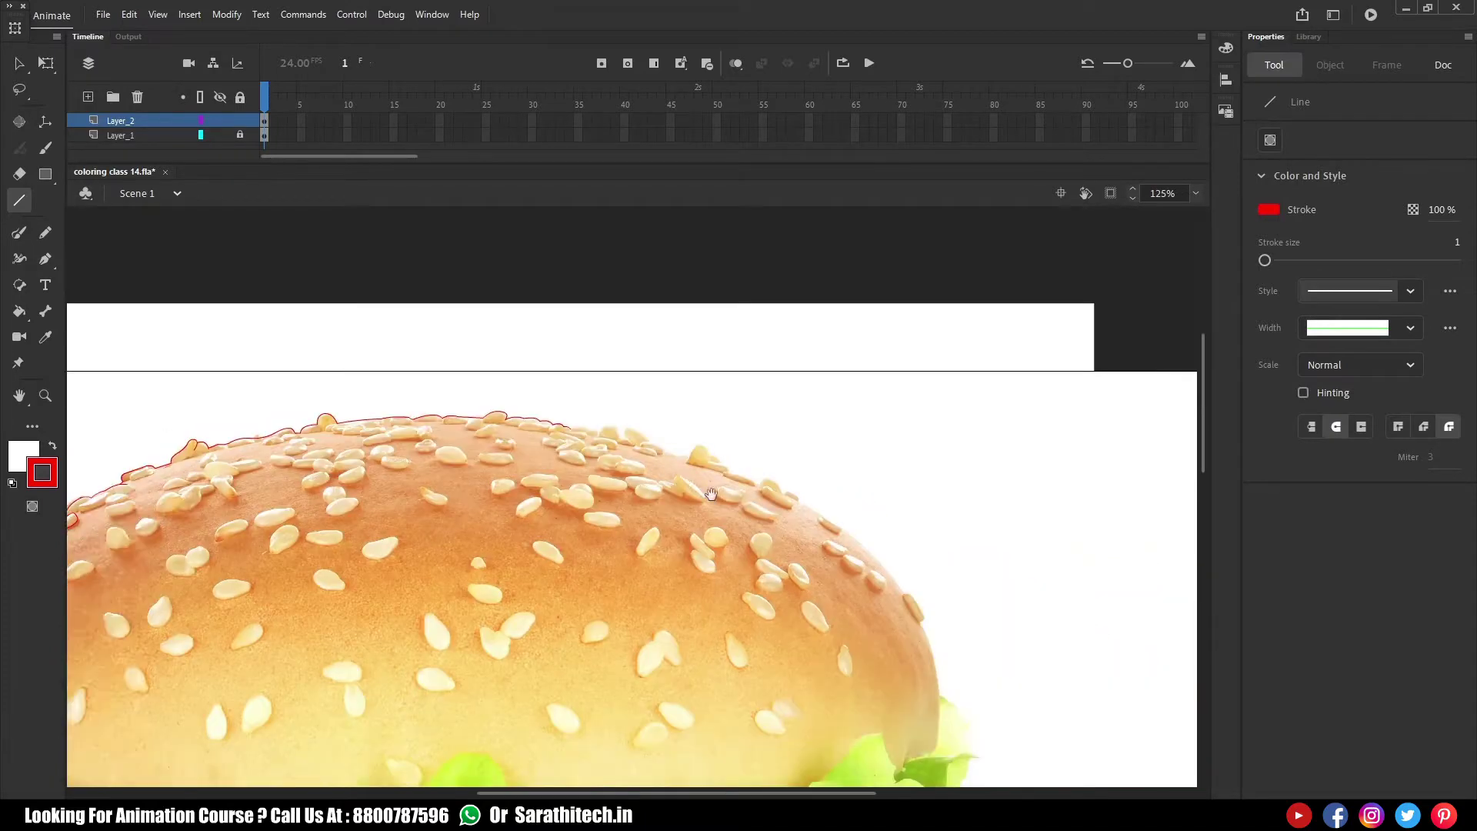
# Extend the outline past the crown and over the rounded seed before the gap on the right
pyautogui.moveTo(477, 362); pyautogui.dragTo(708, 481)
pyautogui.moveTo(365, 503); pyautogui.dragTo(701, 625)
pyautogui.moveTo(281, 489)
pyautogui.mouseDown()
pyautogui.moveTo(667, 518)
pyautogui.moveTo(699, 534)
pyautogui.mouseUp()
pyautogui.moveTo(462, 508)
pyautogui.mouseDown()
pyautogui.moveTo(449, 429)
pyautogui.moveTo(517, 481)
pyautogui.mouseUp()
pyautogui.moveTo(698, 534)
pyautogui.mouseDown()
pyautogui.moveTo(1004, 494)
pyautogui.moveTo(889, 440)
pyautogui.mouseUp()
pyautogui.hotkey('ctrl', '-')
pyautogui.moveTo(1099, 599); pyautogui.dragTo(764, 590)
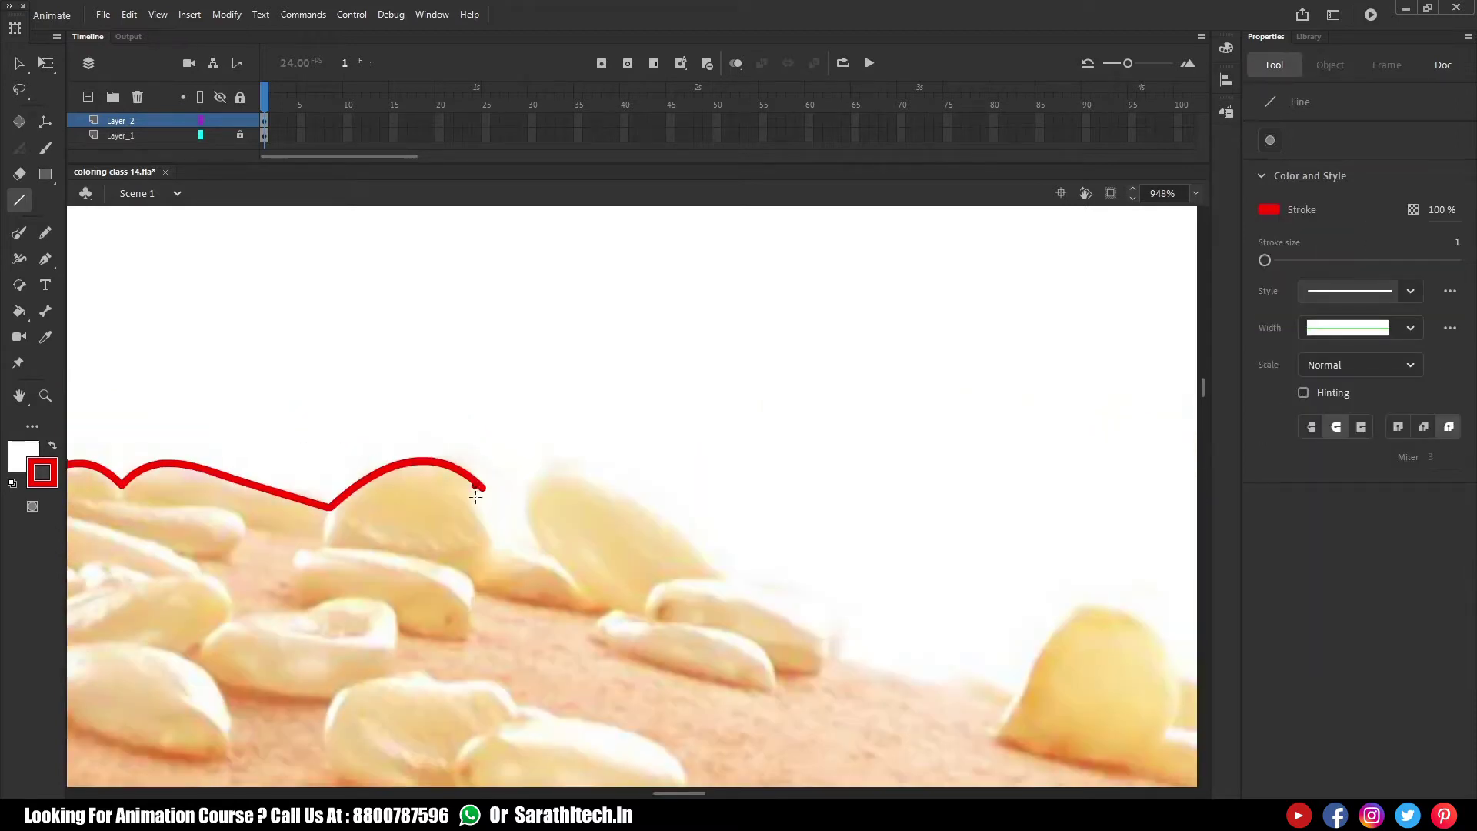
# Curve the outline through the gap between the two seeds and over the slanted seed beyond it
pyautogui.moveTo(495, 541)
pyautogui.mouseDown()
pyautogui.moveTo(665, 511)
pyautogui.moveTo(521, 494)
pyautogui.moveTo(525, 544)
pyautogui.mouseUp()
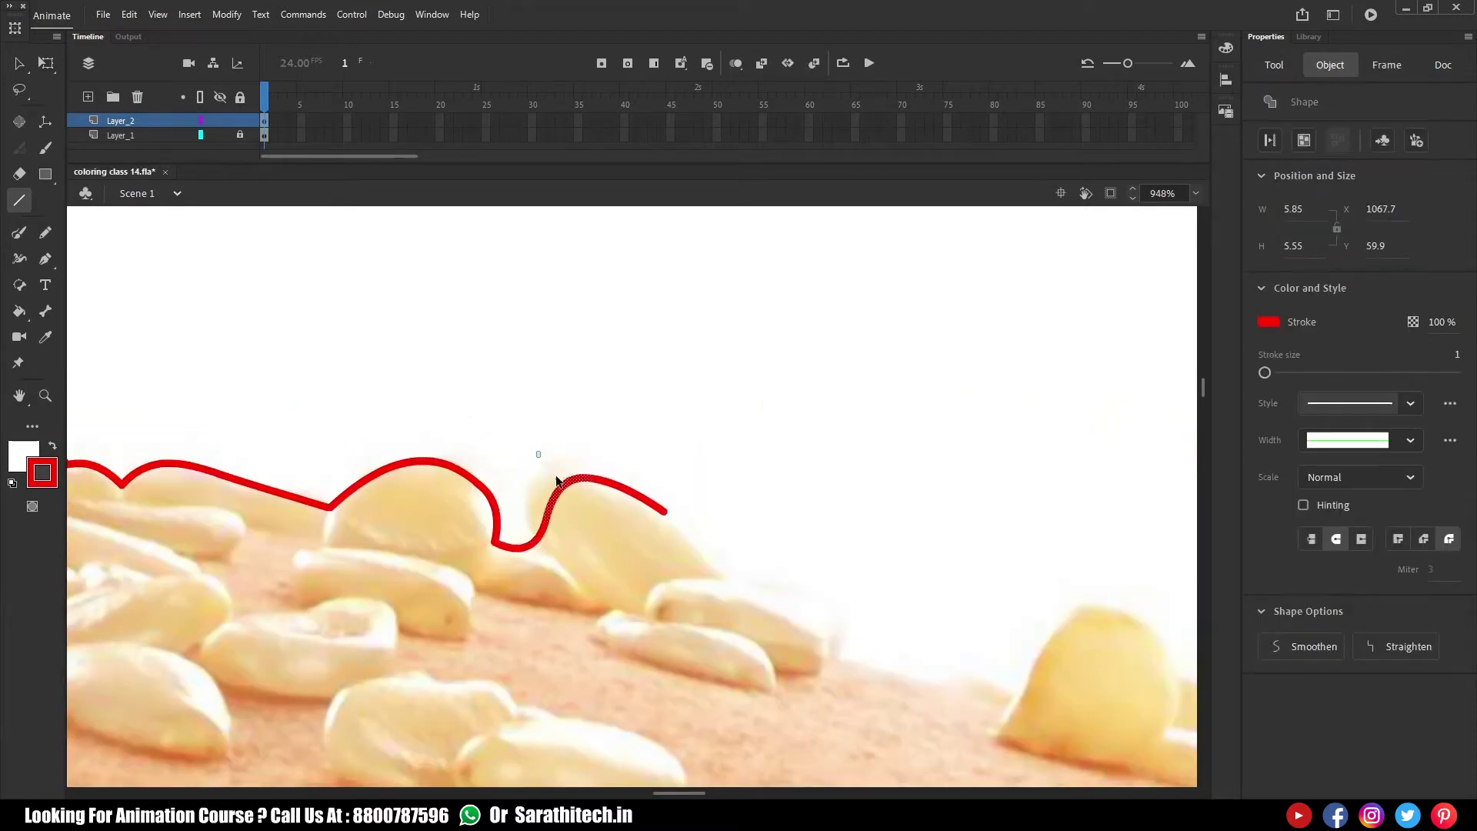
pyautogui.click(549, 467)
pyautogui.moveTo(552, 494); pyautogui.dragTo(528, 482)
pyautogui.moveTo(633, 511); pyautogui.dragTo(580, 490)
# Trace the bun edge beyond the slanted seed and around the large round seed on the right shoulder
pyautogui.moveTo(612, 490); pyautogui.dragTo(780, 625)
pyautogui.moveTo(685, 549)
pyautogui.mouseDown()
pyautogui.moveTo(674, 533)
pyautogui.moveTo(677, 558)
pyautogui.mouseUp()
pyautogui.moveTo(782, 587)
pyautogui.mouseDown()
pyautogui.moveTo(533, 521)
pyautogui.moveTo(714, 568)
pyautogui.moveTo(858, 508)
pyautogui.moveTo(766, 493)
pyautogui.moveTo(864, 603)
pyautogui.moveTo(872, 556)
pyautogui.mouseUp()
pyautogui.moveTo(835, 548); pyautogui.dragTo(643, 506)
pyautogui.moveTo(681, 511)
pyautogui.mouseDown()
pyautogui.moveTo(786, 579)
pyautogui.moveTo(748, 528)
pyautogui.mouseUp()
pyautogui.moveTo(808, 595); pyautogui.dragTo(751, 550)
pyautogui.moveTo(696, 533)
pyautogui.mouseDown()
pyautogui.moveTo(769, 598)
pyautogui.moveTo(660, 507)
pyautogui.moveTo(640, 554)
pyautogui.moveTo(564, 554)
pyautogui.moveTo(731, 642)
pyautogui.moveTo(677, 603)
pyautogui.mouseUp()
# Display Layer_2 as outlines and trace the long seeds and bun edge below the large round seed
pyautogui.click(201, 120)
pyautogui.moveTo(584, 562); pyautogui.dragTo(584, 570)
pyautogui.moveTo(722, 601); pyautogui.dragTo(510, 549)
pyautogui.moveTo(518, 591); pyautogui.dragTo(550, 605)
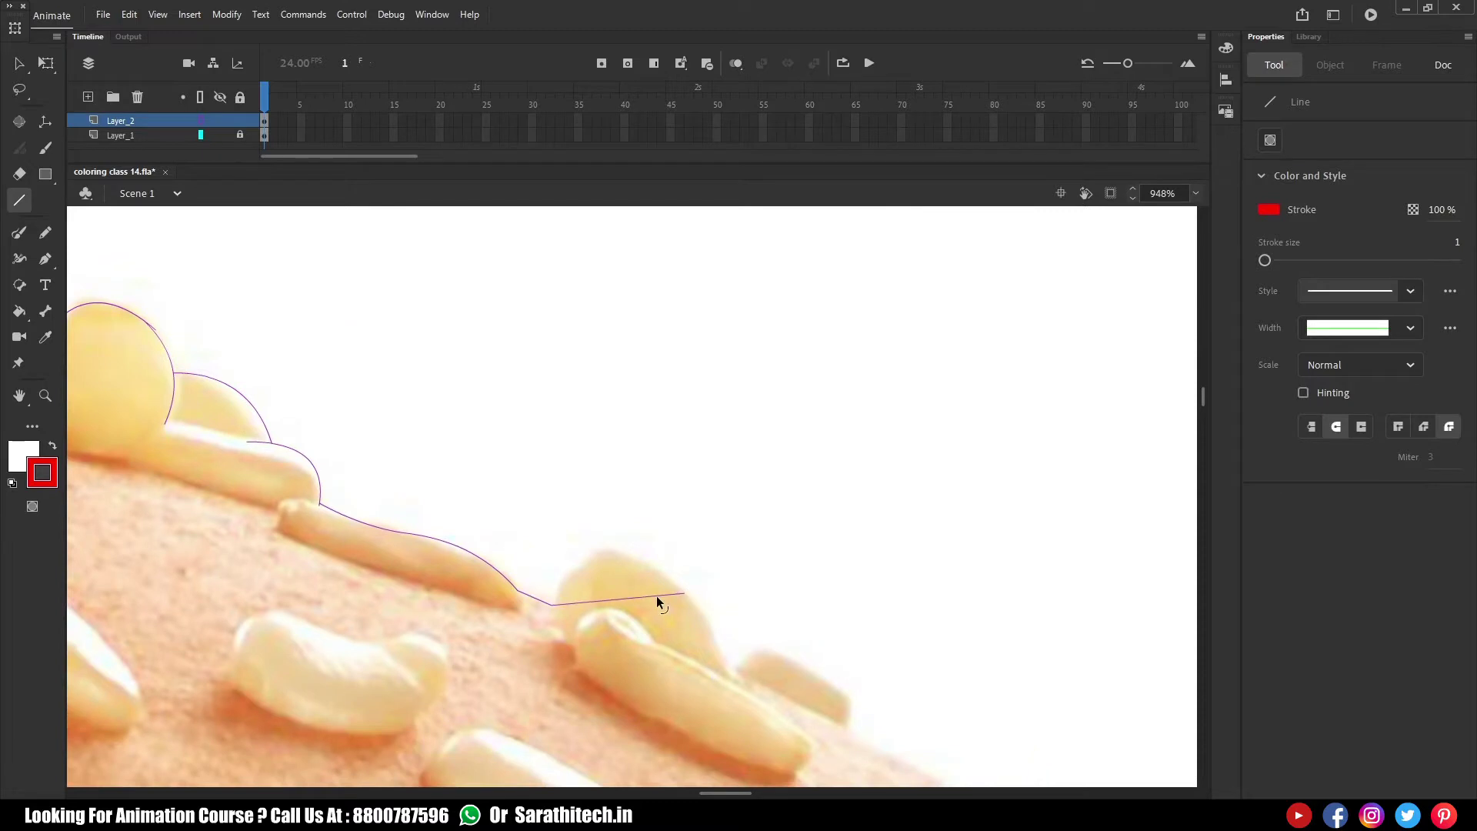
# Trace the next rounded seed, the small seed beside it and the bun edge down the right side
pyautogui.moveTo(721, 657); pyautogui.dragTo(799, 671)
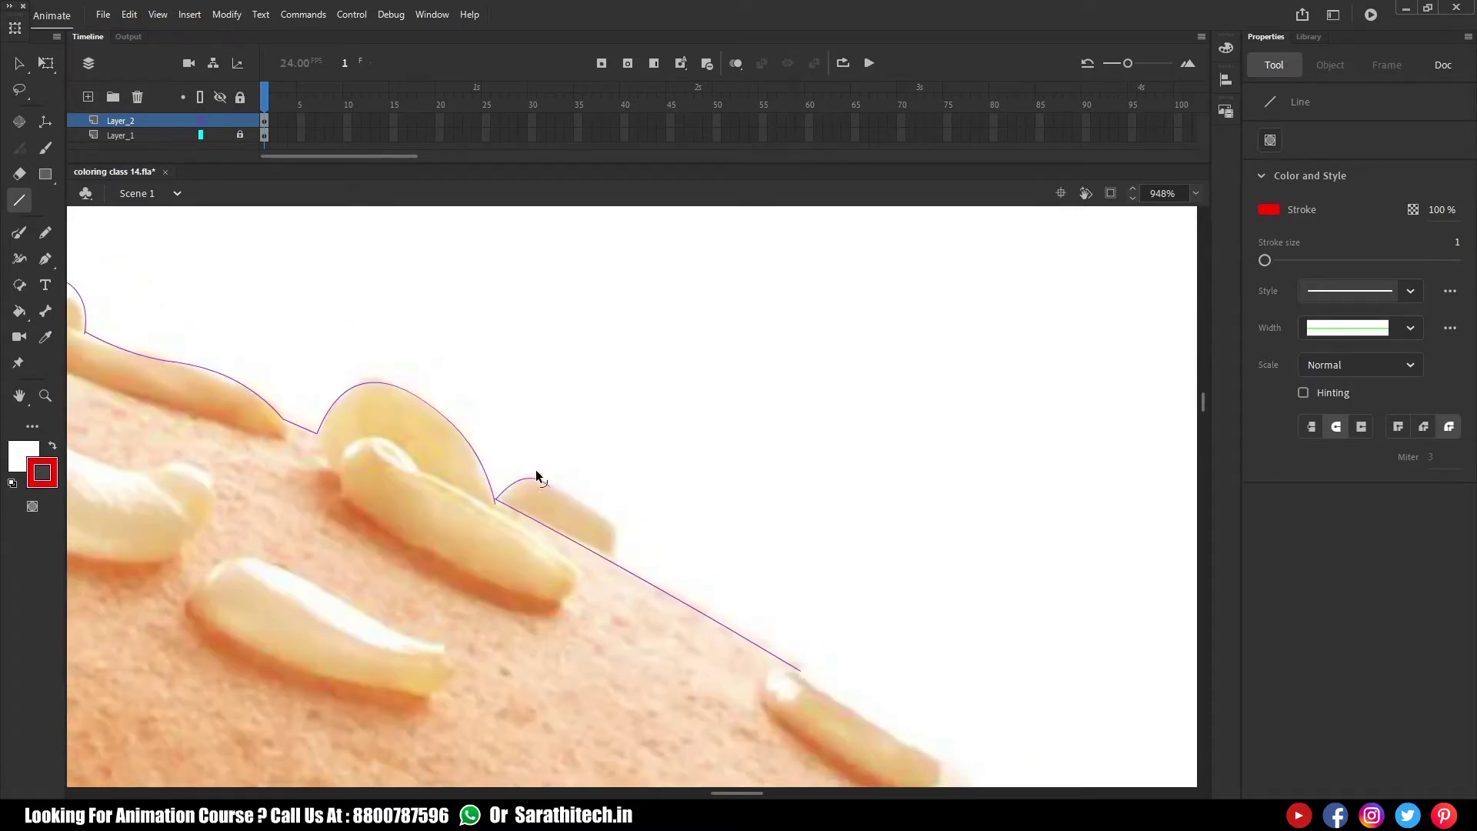
pyautogui.moveTo(973, 783); pyautogui.dragTo(563, 450)
pyautogui.moveTo(389, 330)
pyautogui.mouseDown()
pyautogui.moveTo(704, 624)
pyautogui.moveTo(739, 631)
pyautogui.mouseUp()
pyautogui.hotkey('ctrl', '-')
pyautogui.moveTo(664, 564); pyautogui.dragTo(835, 728)
pyautogui.moveTo(649, 382); pyautogui.dragTo(600, 310)
# Outline the elongated seed on the bun's right edge, curving both long sides and its lower end
pyautogui.moveTo(603, 311)
pyautogui.mouseDown()
pyautogui.moveTo(630, 377)
pyautogui.moveTo(815, 625)
pyautogui.mouseUp()
pyautogui.moveTo(742, 514); pyautogui.dragTo(779, 506)
pyautogui.moveTo(488, 326); pyautogui.dragTo(639, 612)
pyautogui.moveTo(573, 487)
pyautogui.mouseDown()
pyautogui.moveTo(538, 511)
pyautogui.moveTo(548, 485)
pyautogui.mouseUp()
pyautogui.moveTo(641, 612); pyautogui.dragTo(553, 488)
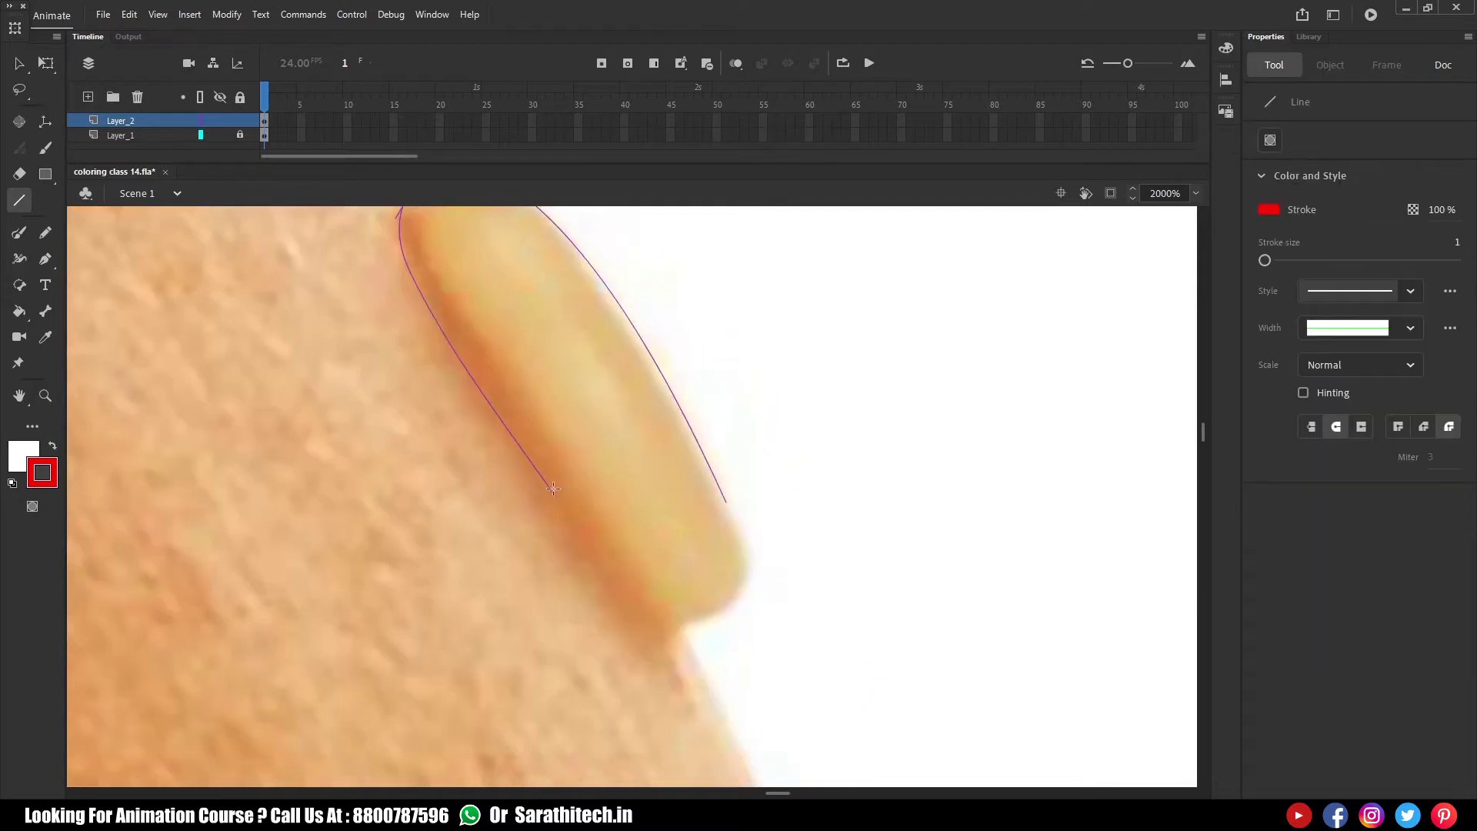
pyautogui.keyDown('ctrl'); pyautogui.keyDown('alt'); pyautogui.click(730, 605); pyautogui.keyUp('alt'); pyautogui.keyUp('ctrl')
pyautogui.moveTo(542, 351); pyautogui.dragTo(635, 628)
pyautogui.keyDown('ctrl'); pyautogui.keyDown('alt'); pyautogui.click(669, 615); pyautogui.keyUp('alt'); pyautogui.keyUp('ctrl')
pyautogui.moveTo(666, 574); pyautogui.dragTo(671, 560)
# Trace the bun's lower-right edge and its ragged bottom rim where it meets the lettuce
pyautogui.moveTo(778, 710); pyautogui.dragTo(551, 337)
pyautogui.moveTo(570, 561); pyautogui.dragTo(568, 556)
pyautogui.moveTo(554, 468); pyautogui.dragTo(594, 454)
pyautogui.scroll(4, 608, 477)
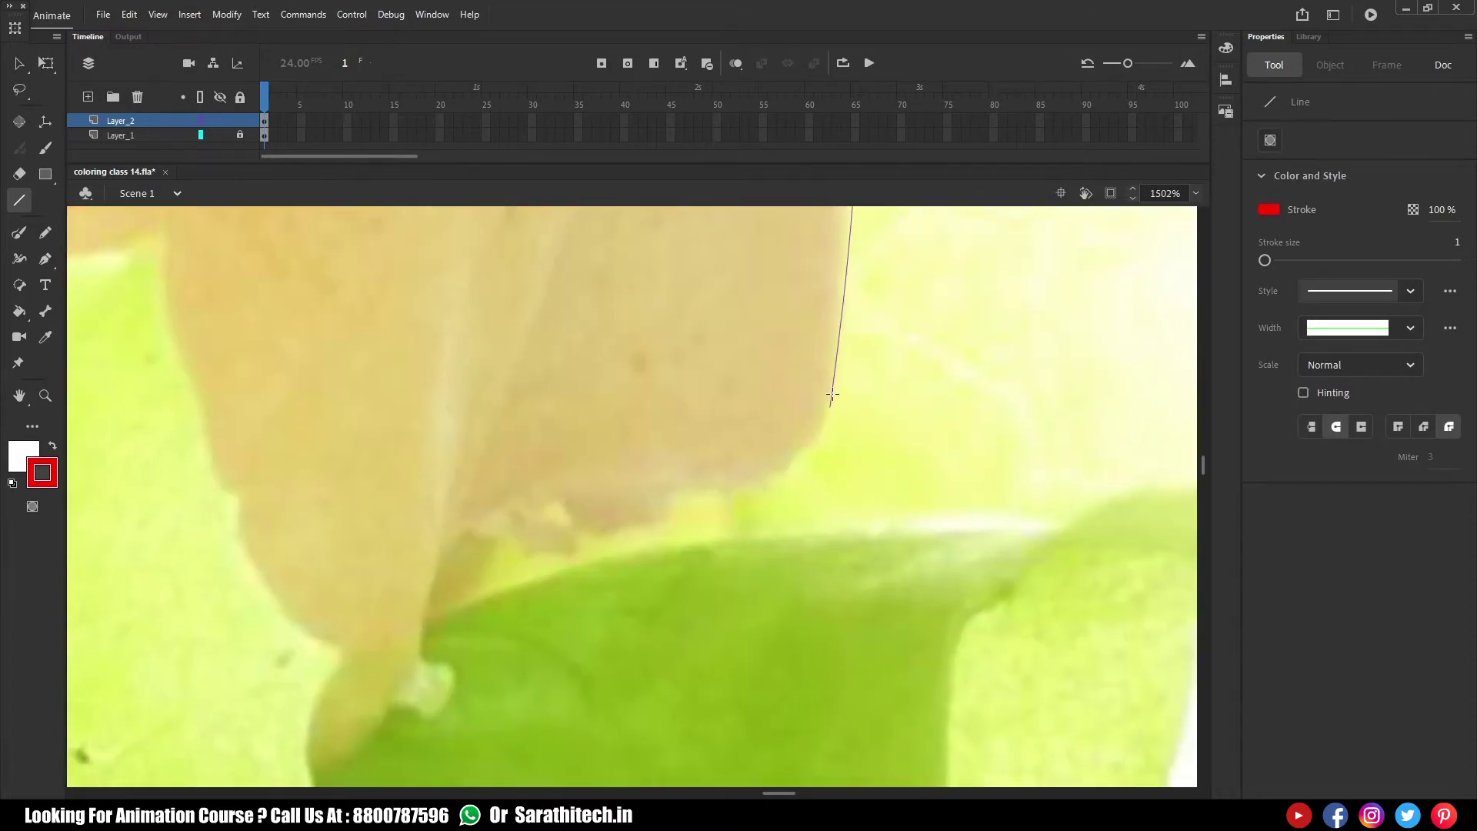
pyautogui.moveTo(833, 394)
pyautogui.mouseDown()
pyautogui.moveTo(677, 495)
pyautogui.moveTo(818, 462)
pyautogui.mouseUp()
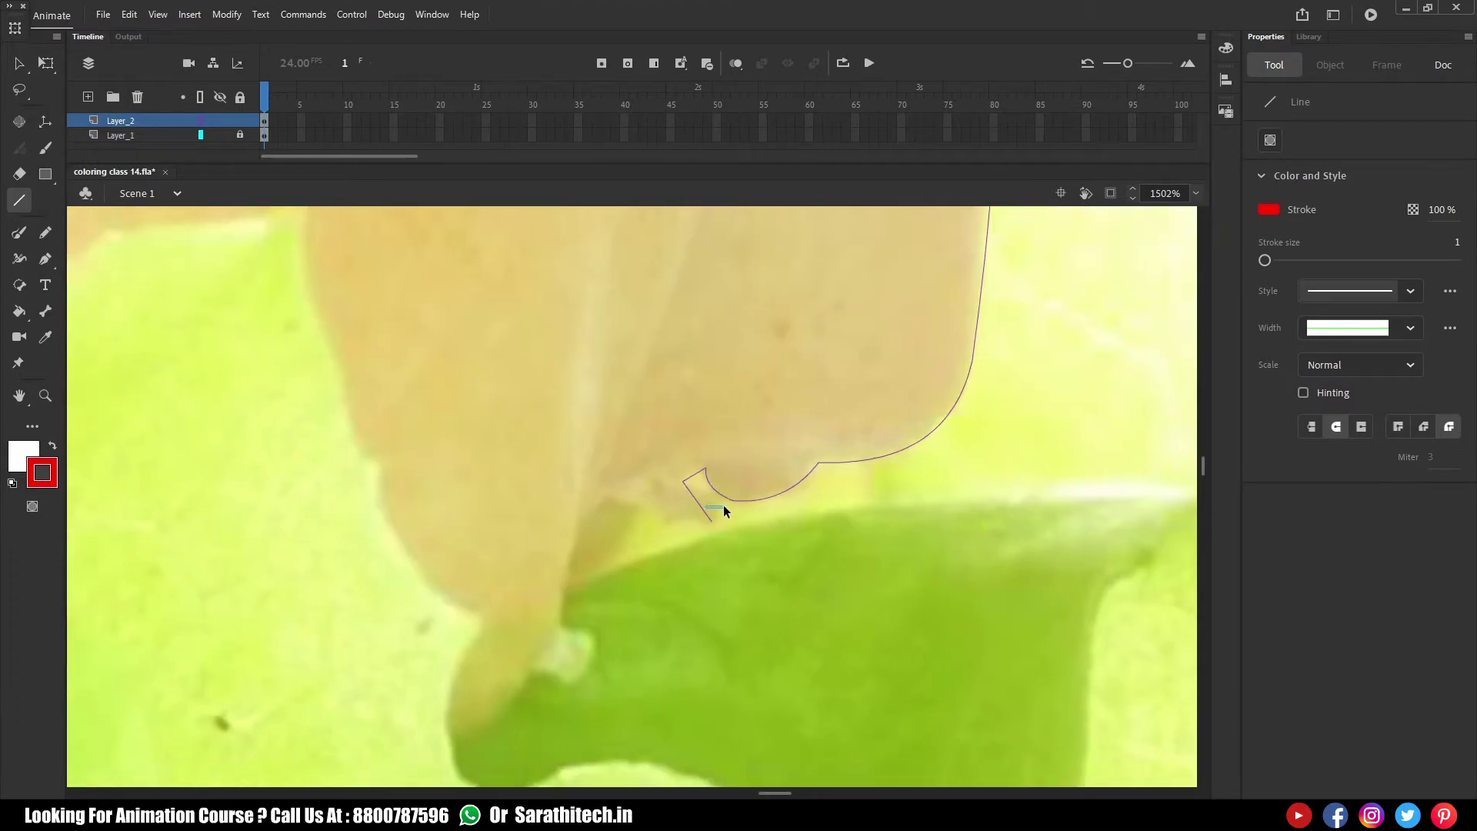
pyautogui.moveTo(674, 522); pyautogui.dragTo(531, 619)
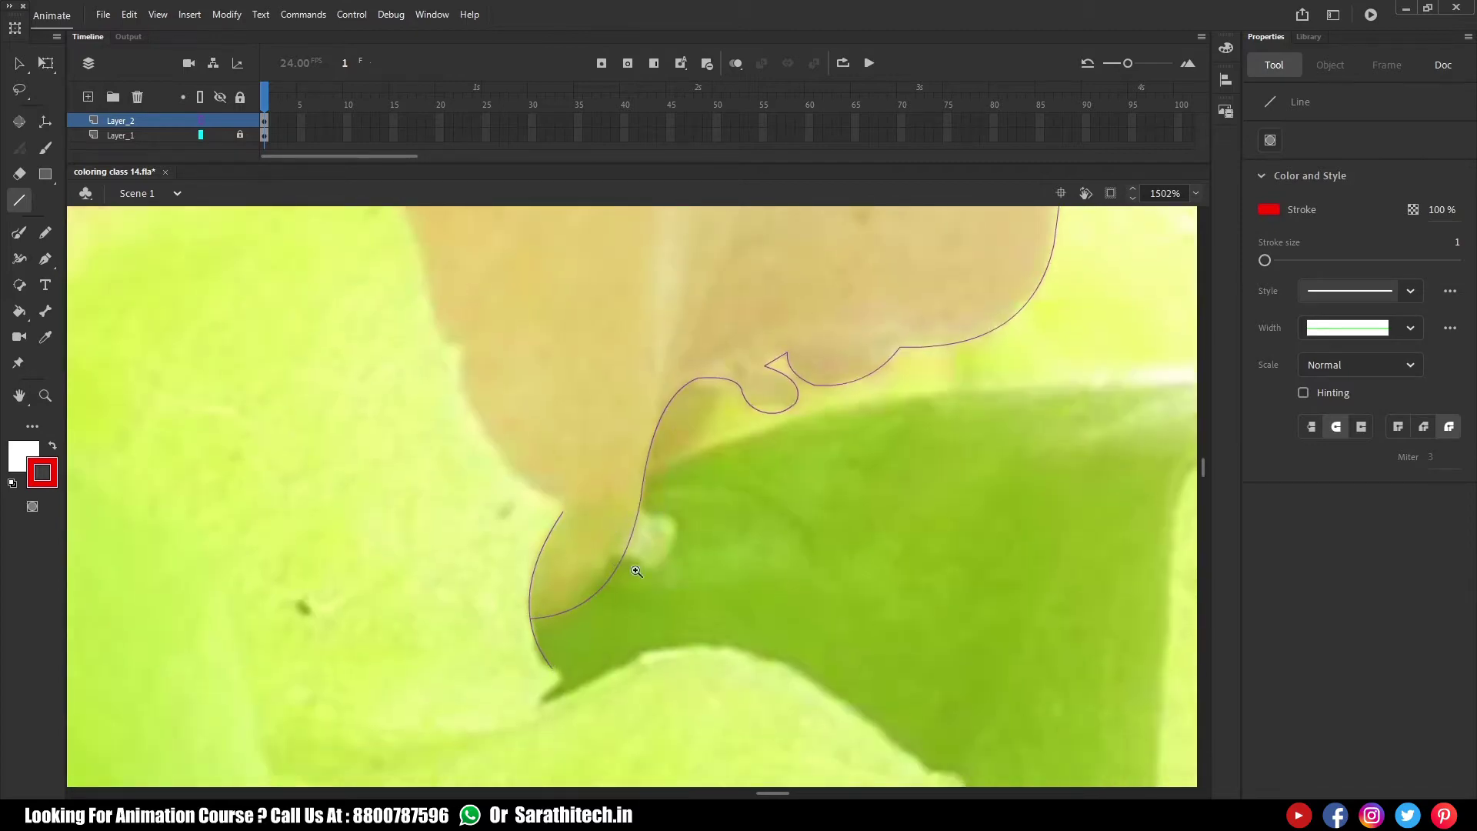
# Trace the pale lettuce leaf's outer edge beside the bun down to the top of the pointed green leaf
pyautogui.hotkey('ctrl', '-')
pyautogui.hotkey('ctrl', '-')
pyautogui.hotkey('ctrl', '-')
pyautogui.moveTo(698, 512); pyautogui.dragTo(649, 445)
pyautogui.moveTo(583, 293); pyautogui.dragTo(672, 384)
pyautogui.moveTo(500, 396)
pyautogui.mouseDown()
pyautogui.moveTo(791, 624)
pyautogui.moveTo(801, 650)
pyautogui.mouseUp()
pyautogui.moveTo(701, 567)
pyautogui.mouseDown()
pyautogui.moveTo(725, 542)
pyautogui.moveTo(742, 579)
pyautogui.moveTo(722, 601)
pyautogui.mouseUp()
pyautogui.moveTo(789, 662)
pyautogui.mouseDown()
pyautogui.moveTo(692, 362)
pyautogui.moveTo(713, 577)
pyautogui.moveTo(686, 529)
pyautogui.moveTo(666, 531)
pyautogui.mouseUp()
pyautogui.moveTo(685, 385); pyautogui.dragTo(709, 391)
pyautogui.moveTo(612, 661); pyautogui.dragTo(699, 471)
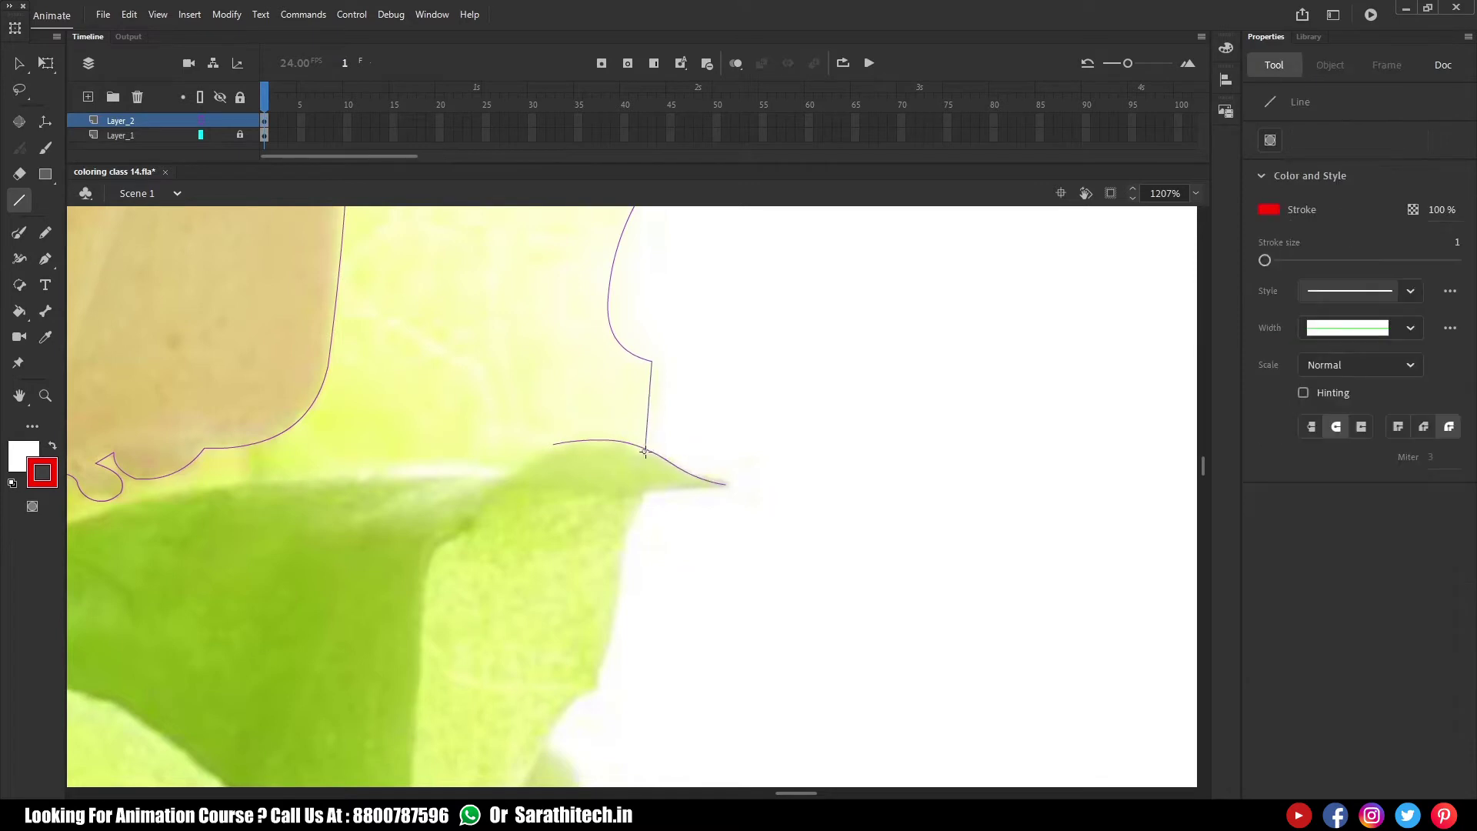
# Trace the curved lower edge of the pointed green leaf tip beside the bun
pyautogui.scroll(-3, 669, 400)
pyautogui.moveTo(526, 347); pyautogui.dragTo(542, 335)
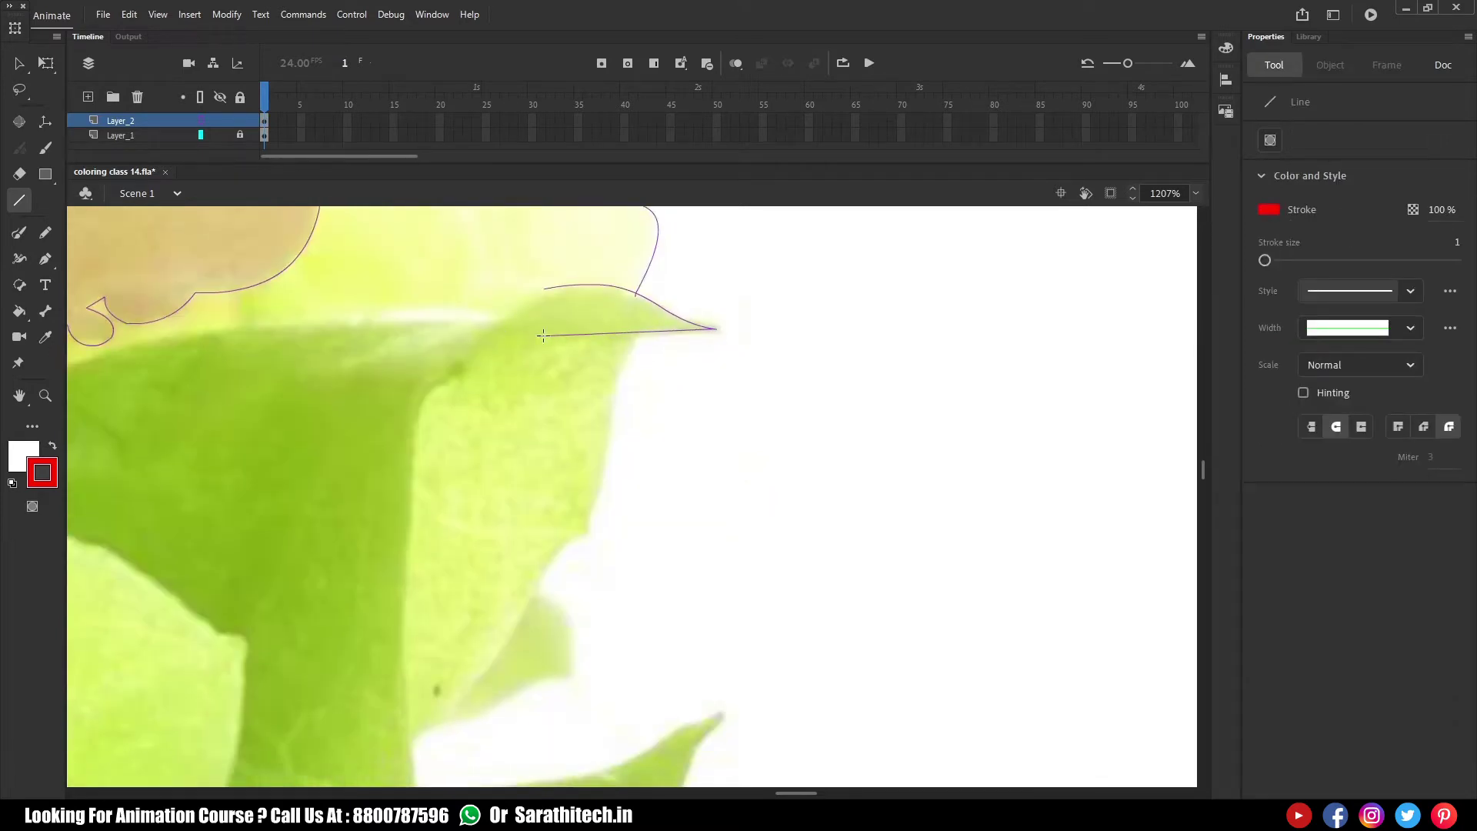
pyautogui.moveTo(637, 345); pyautogui.dragTo(603, 326)
# Outline the folded lettuce leaf under the pointed tip, curving its inner and outer edges until they meet below
pyautogui.moveTo(643, 332); pyautogui.dragTo(416, 748)
pyautogui.scroll(-3, 459, 650)
pyautogui.hscroll(-2, 459, 650)
pyautogui.moveTo(523, 274); pyautogui.dragTo(525, 604)
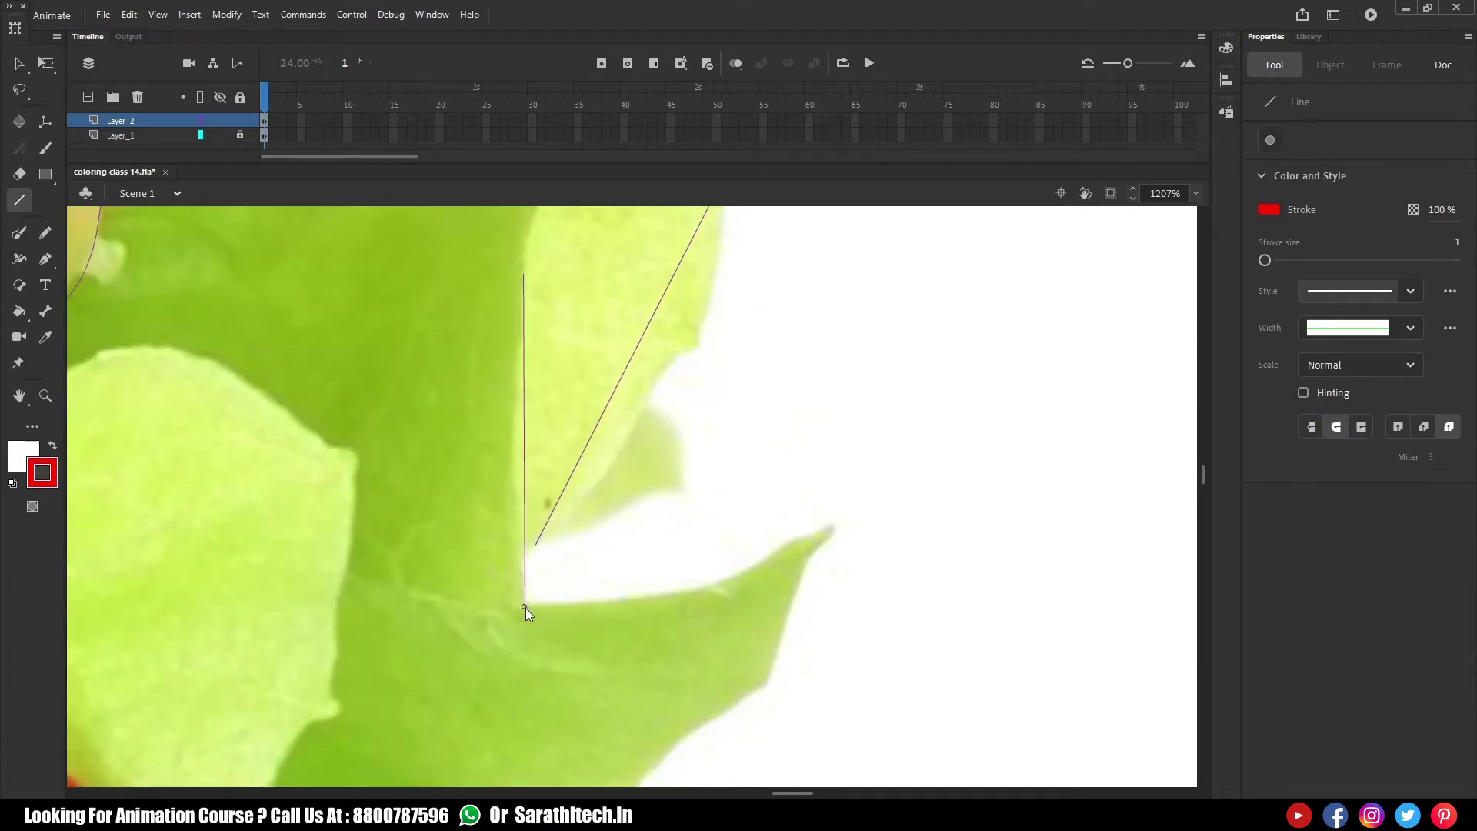
pyautogui.moveTo(524, 470); pyautogui.dragTo(515, 469)
pyautogui.moveTo(536, 545); pyautogui.dragTo(522, 562)
pyautogui.moveTo(646, 322); pyautogui.dragTo(697, 320)
# Outline the small pale leaf tip sticking out beside the folded leaf's lower end
pyautogui.moveTo(617, 521)
pyautogui.mouseDown()
pyautogui.moveTo(582, 542)
pyautogui.moveTo(657, 601)
pyautogui.mouseUp()
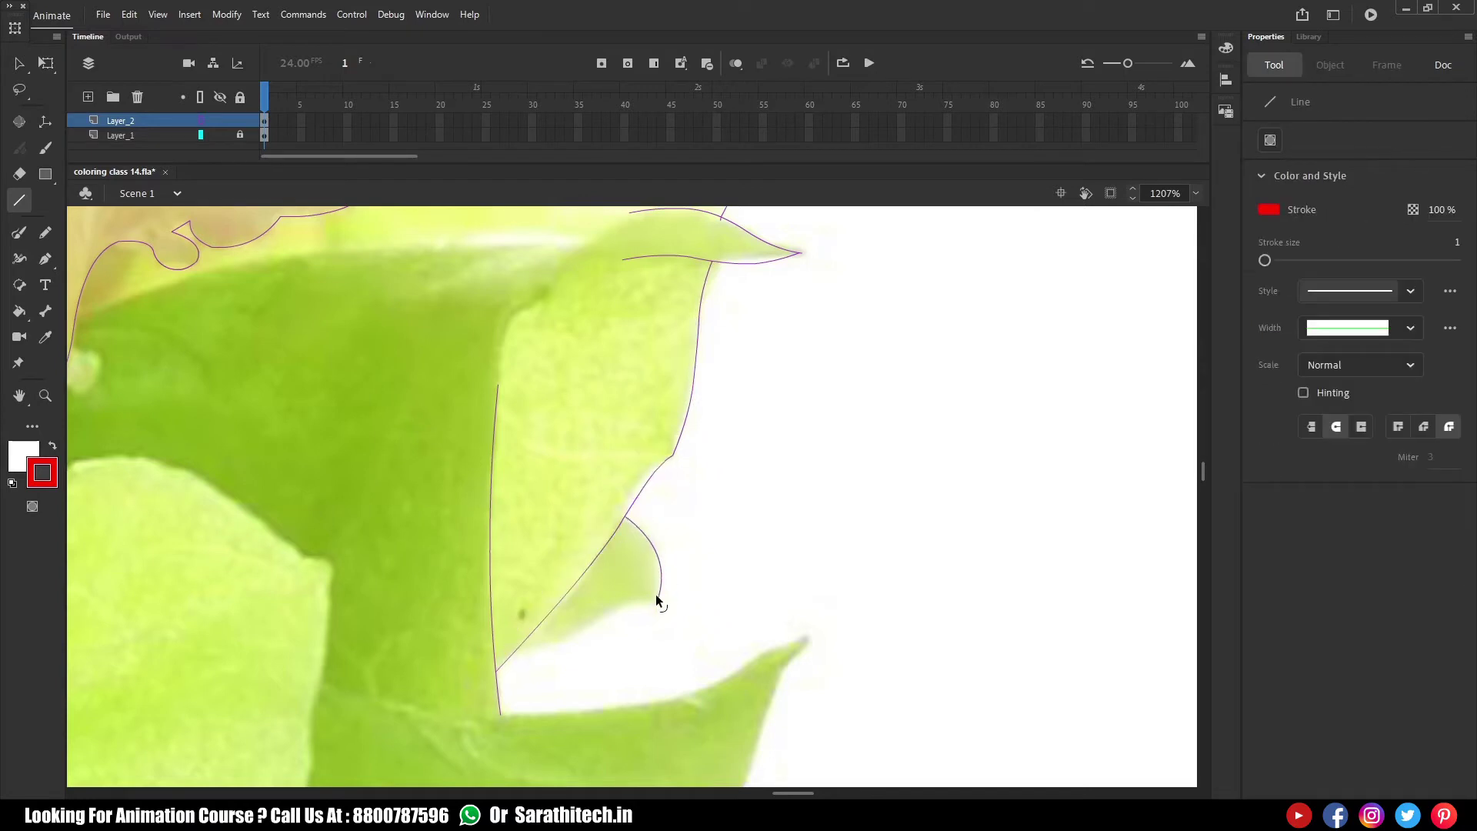
pyautogui.moveTo(501, 665); pyautogui.dragTo(513, 655)
pyautogui.moveTo(571, 636); pyautogui.dragTo(633, 602)
# Trace the lower green leaf's upper edge out to its pointed tip and the short outer edge beneath it
pyautogui.moveTo(603, 729); pyautogui.dragTo(543, 567)
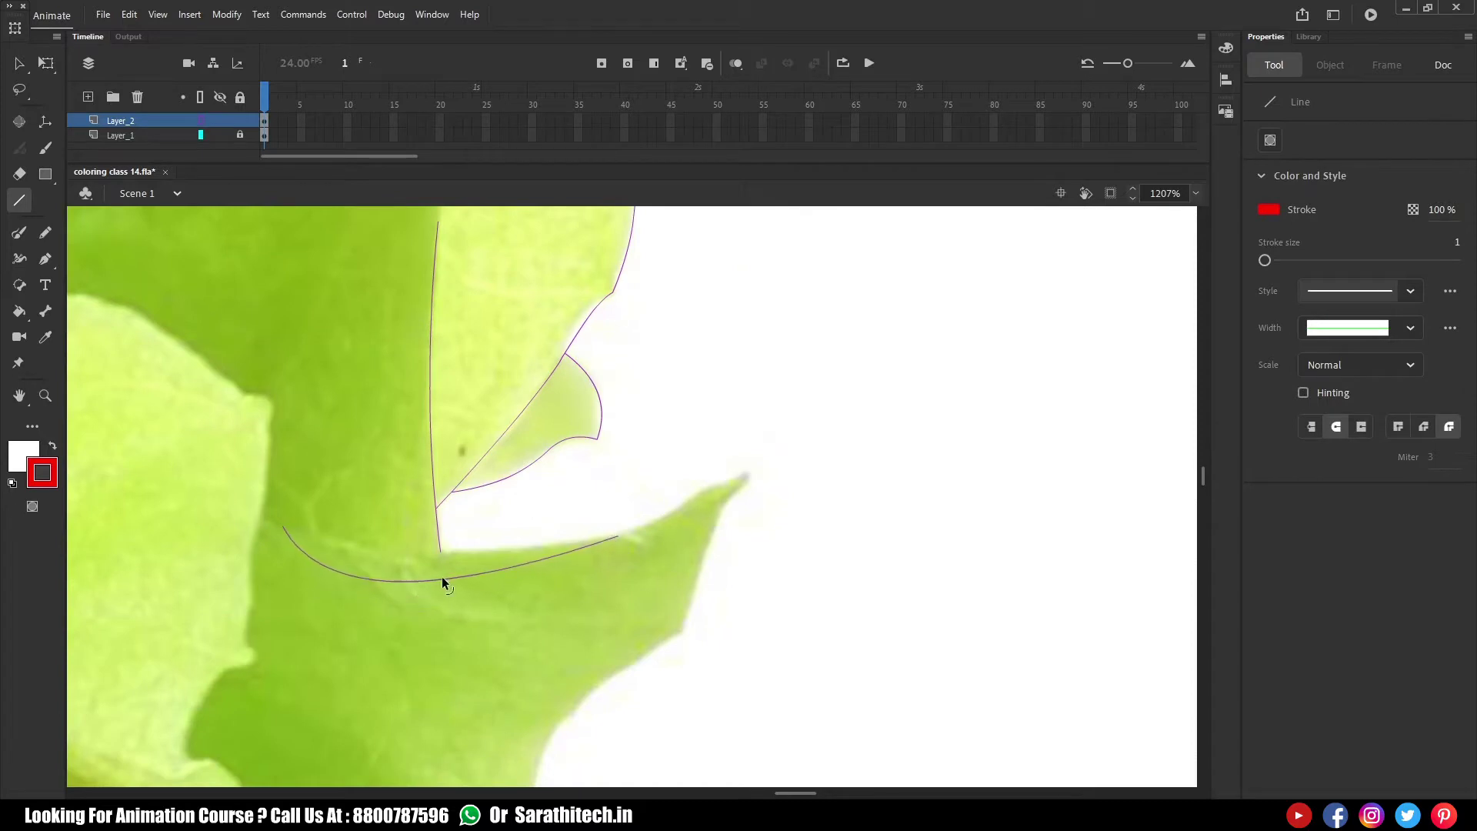
pyautogui.moveTo(443, 578); pyautogui.dragTo(503, 542)
pyautogui.moveTo(731, 487); pyautogui.dragTo(657, 507)
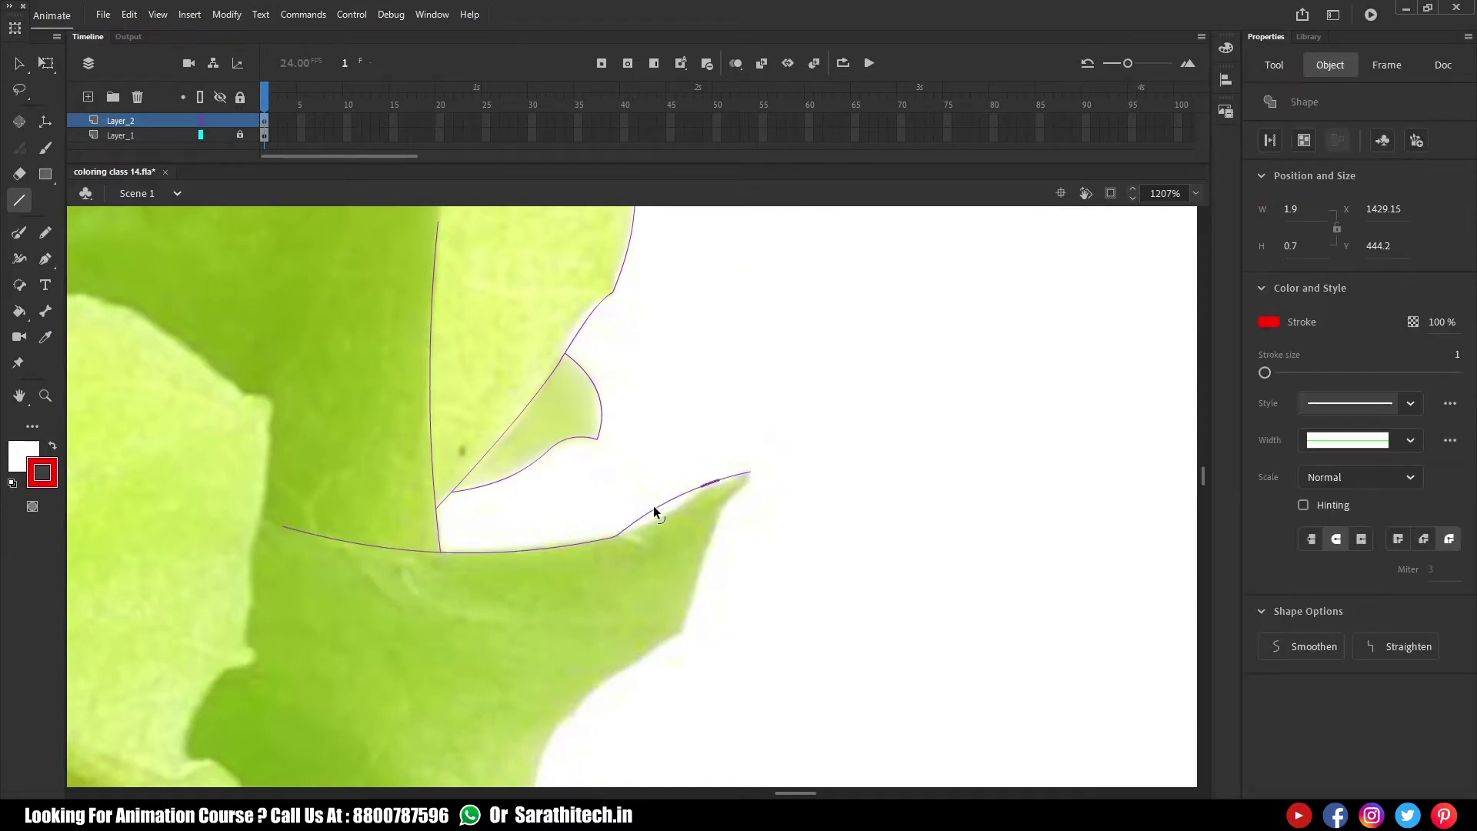
pyautogui.moveTo(750, 472); pyautogui.dragTo(683, 633)
pyautogui.moveTo(709, 528); pyautogui.dragTo(703, 561)
# Trace the scalloped outer edge of the lower green leaf with two curved lines
pyautogui.moveTo(644, 709); pyautogui.dragTo(681, 443)
pyautogui.moveTo(721, 367); pyautogui.dragTo(573, 572)
pyautogui.moveTo(636, 488); pyautogui.dragTo(608, 360)
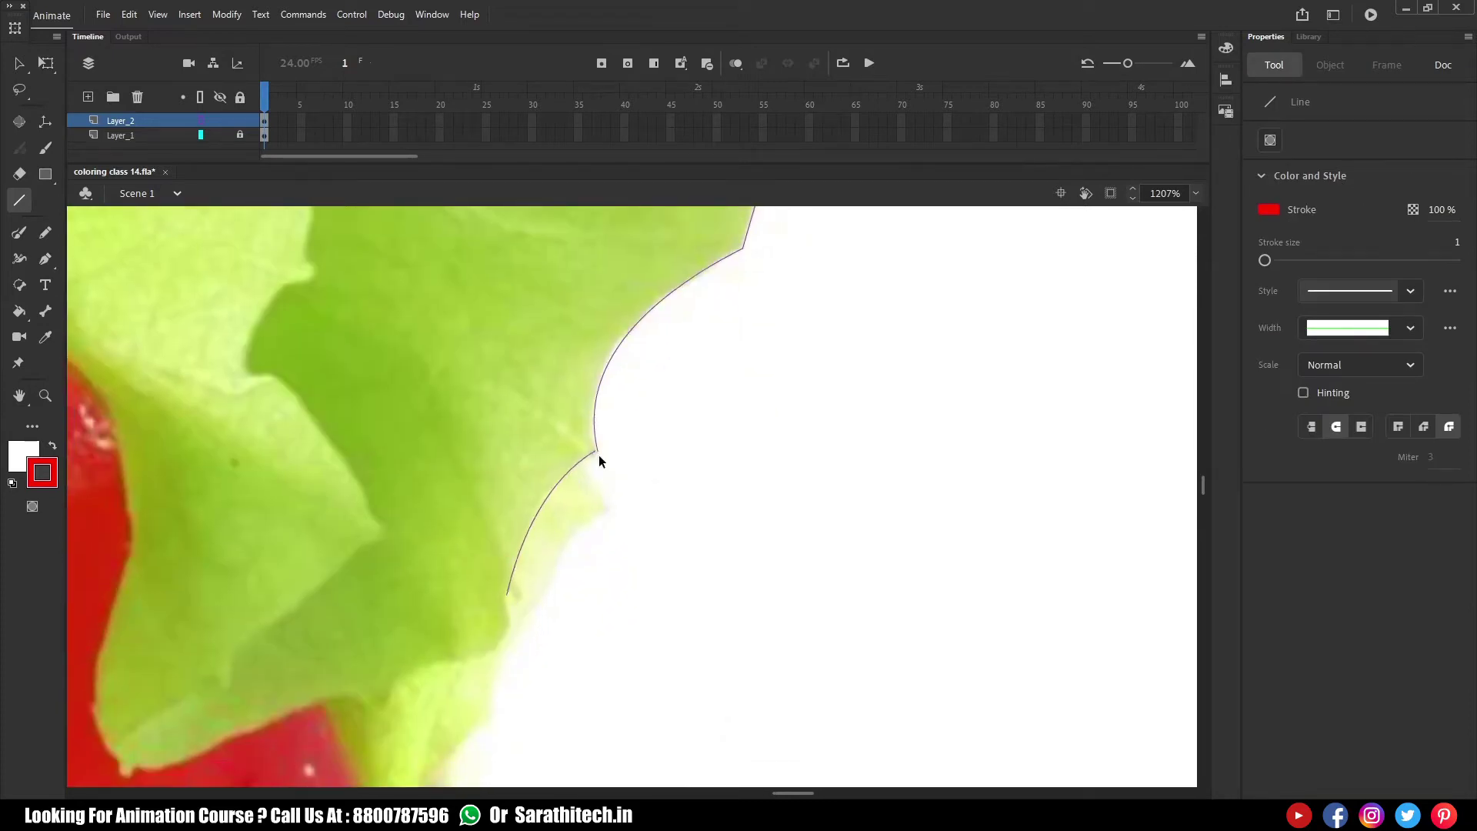
pyautogui.moveTo(587, 460); pyautogui.dragTo(601, 492)
# Outline the pale lettuce strip behind the leaf and the narrow tip hanging over the tomato
pyautogui.moveTo(488, 714); pyautogui.dragTo(493, 715)
pyautogui.moveTo(533, 637); pyautogui.dragTo(495, 637)
pyautogui.moveTo(564, 544); pyautogui.dragTo(574, 551)
pyautogui.moveTo(631, 681); pyautogui.dragTo(924, 394)
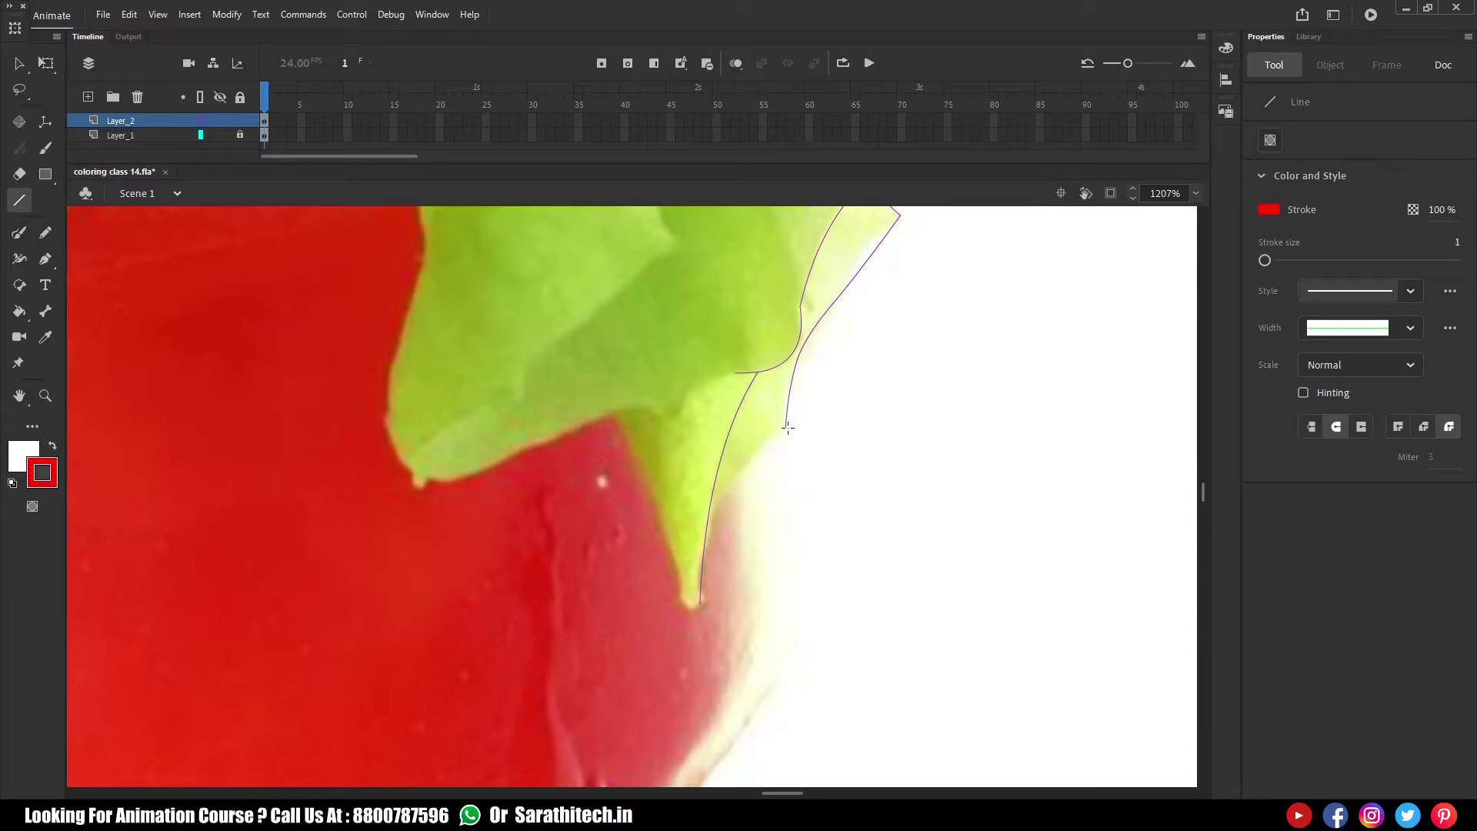
pyautogui.moveTo(739, 485); pyautogui.dragTo(733, 477)
# Trace the tomato slice's outer edge from the hanging lettuce tip down towards the meat
pyautogui.moveTo(752, 455)
pyautogui.mouseDown()
pyautogui.moveTo(736, 627)
pyautogui.moveTo(775, 679)
pyautogui.mouseUp()
pyautogui.scroll(-3, 706, 544)
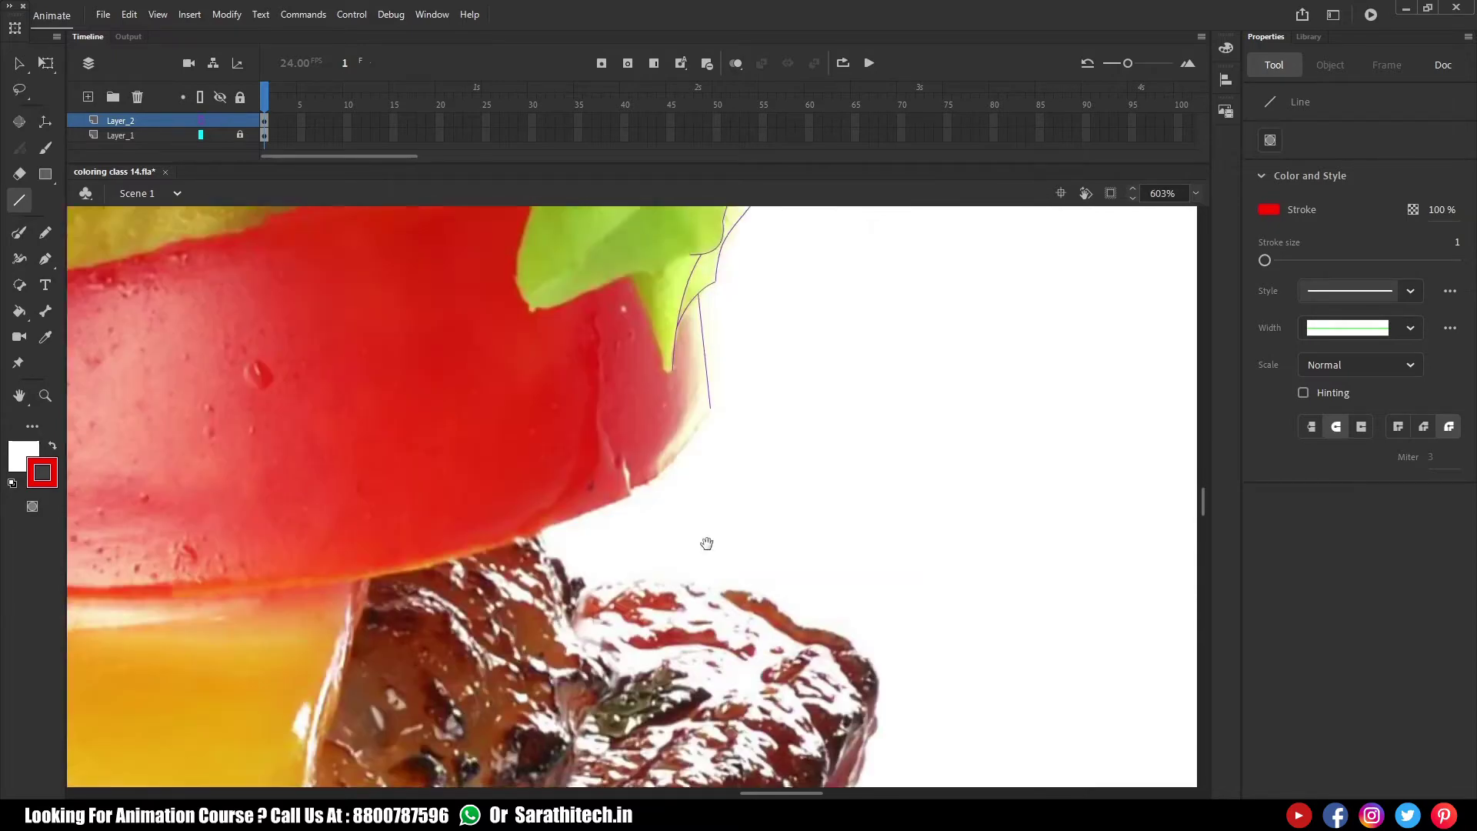
pyautogui.scroll(3, 399, 362)
pyautogui.moveTo(1020, 393); pyautogui.dragTo(410, 717)
pyautogui.moveTo(737, 538); pyautogui.dragTo(863, 570)
pyautogui.moveTo(778, 673)
pyautogui.mouseDown()
pyautogui.moveTo(686, 534)
pyautogui.moveTo(531, 468)
pyautogui.moveTo(562, 542)
pyautogui.moveTo(846, 545)
pyautogui.moveTo(1075, 668)
pyautogui.moveTo(1120, 764)
pyautogui.mouseUp()
# Trace the ragged outer edge of the bacon on the right down onto the bottom bun with the Paint Brush
pyautogui.press('y')
pyautogui.hotkey('ctrl', '-')
pyautogui.moveTo(828, 644)
pyautogui.mouseDown()
pyautogui.moveTo(704, 352)
pyautogui.moveTo(555, 562)
pyautogui.moveTo(456, 743)
pyautogui.mouseUp()
pyautogui.moveTo(567, 691); pyautogui.dragTo(631, 446)
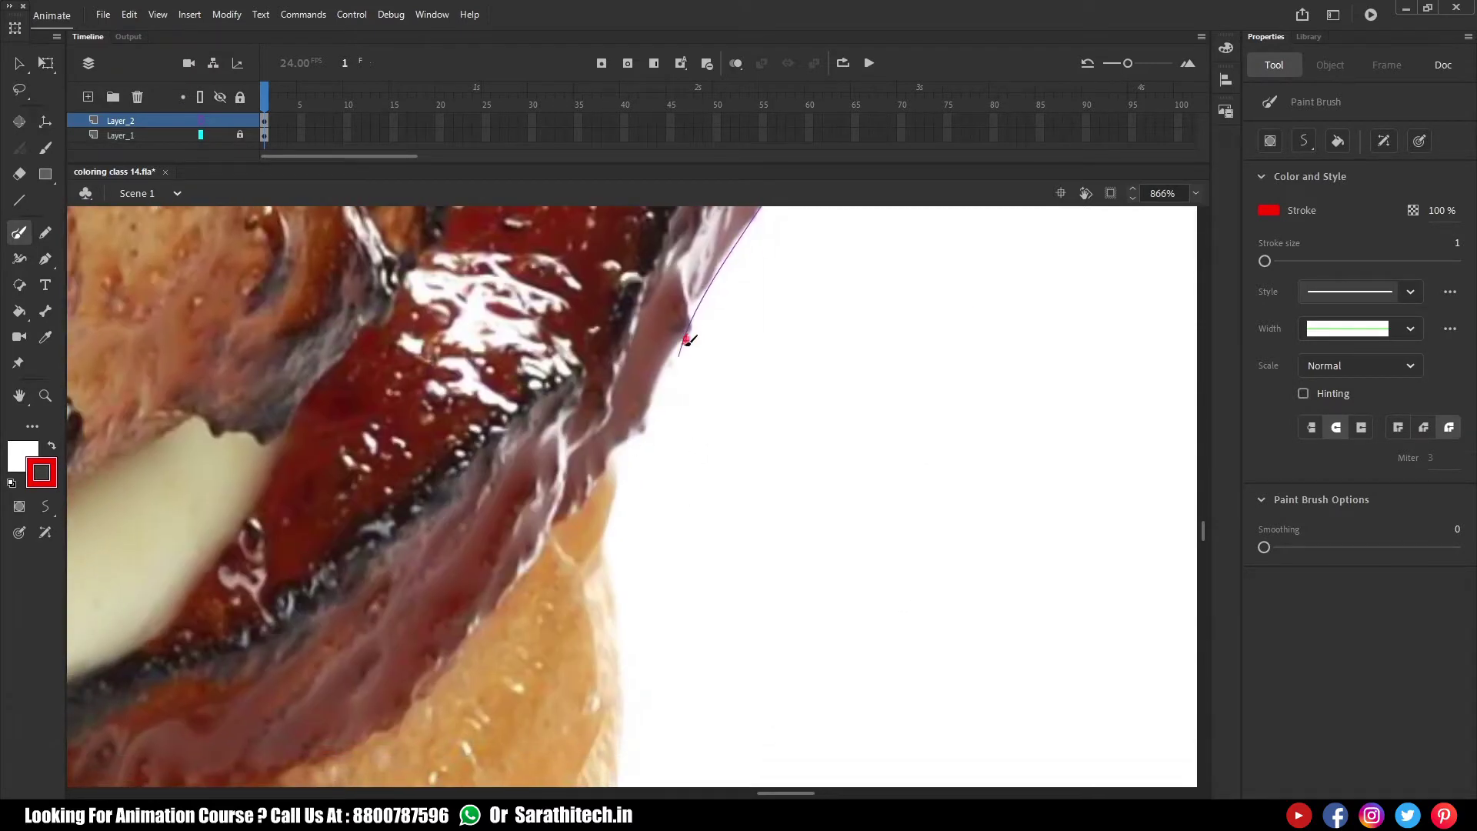
pyautogui.moveTo(550, 541); pyautogui.dragTo(549, 541)
pyautogui.scroll(4, 615, 330)
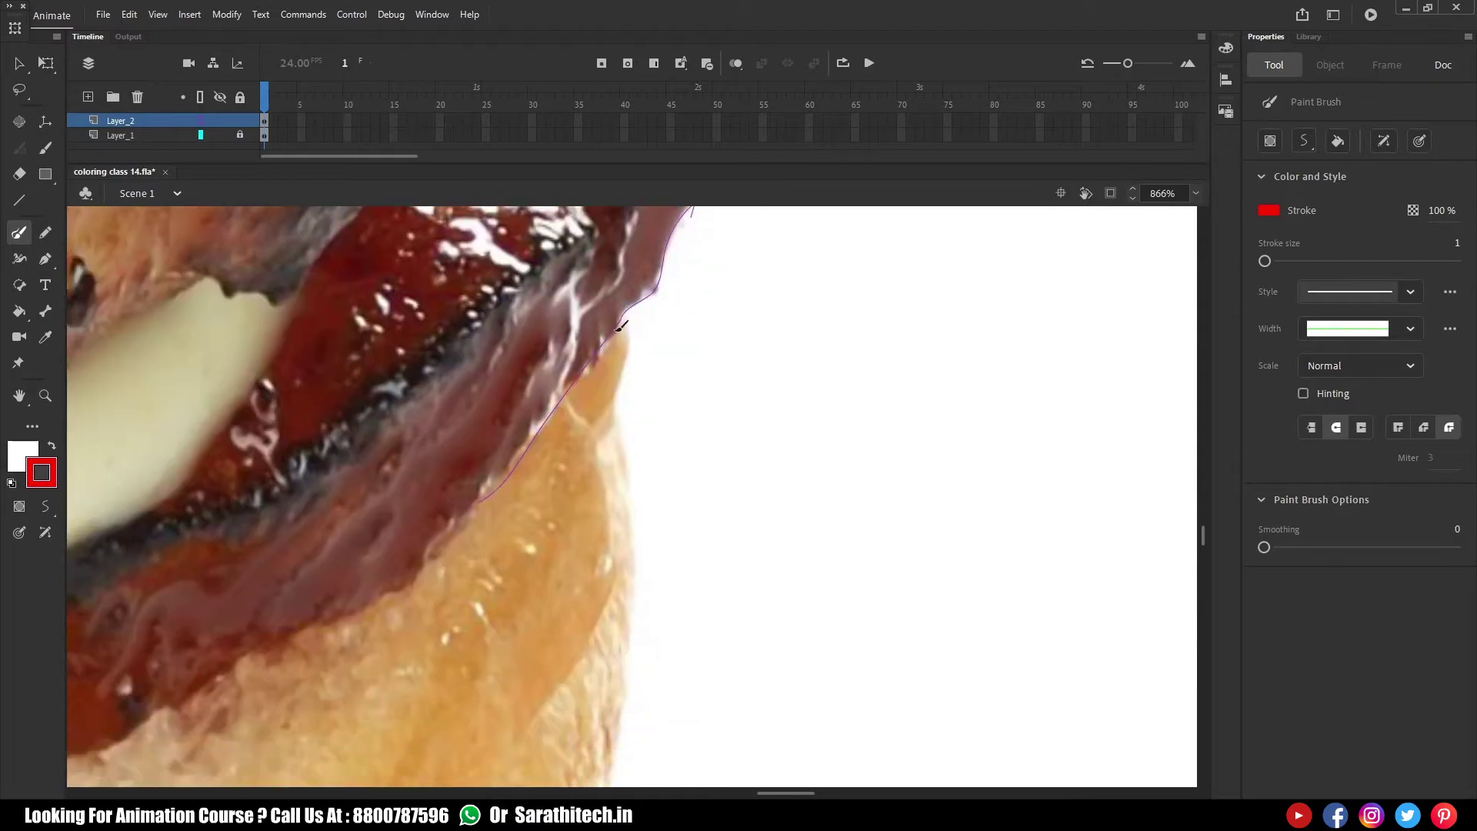
# Trace the upper part of the bottom bun's right edge with curved lines starting at the bacon
pyautogui.press('n')
pyautogui.scroll(-3, 631, 401)
pyautogui.moveTo(604, 328)
pyautogui.mouseDown()
pyautogui.moveTo(649, 482)
pyautogui.moveTo(628, 742)
pyautogui.mouseUp()
pyautogui.hotkey('ctrl', '-')
pyautogui.moveTo(644, 461); pyautogui.dragTo(669, 448)
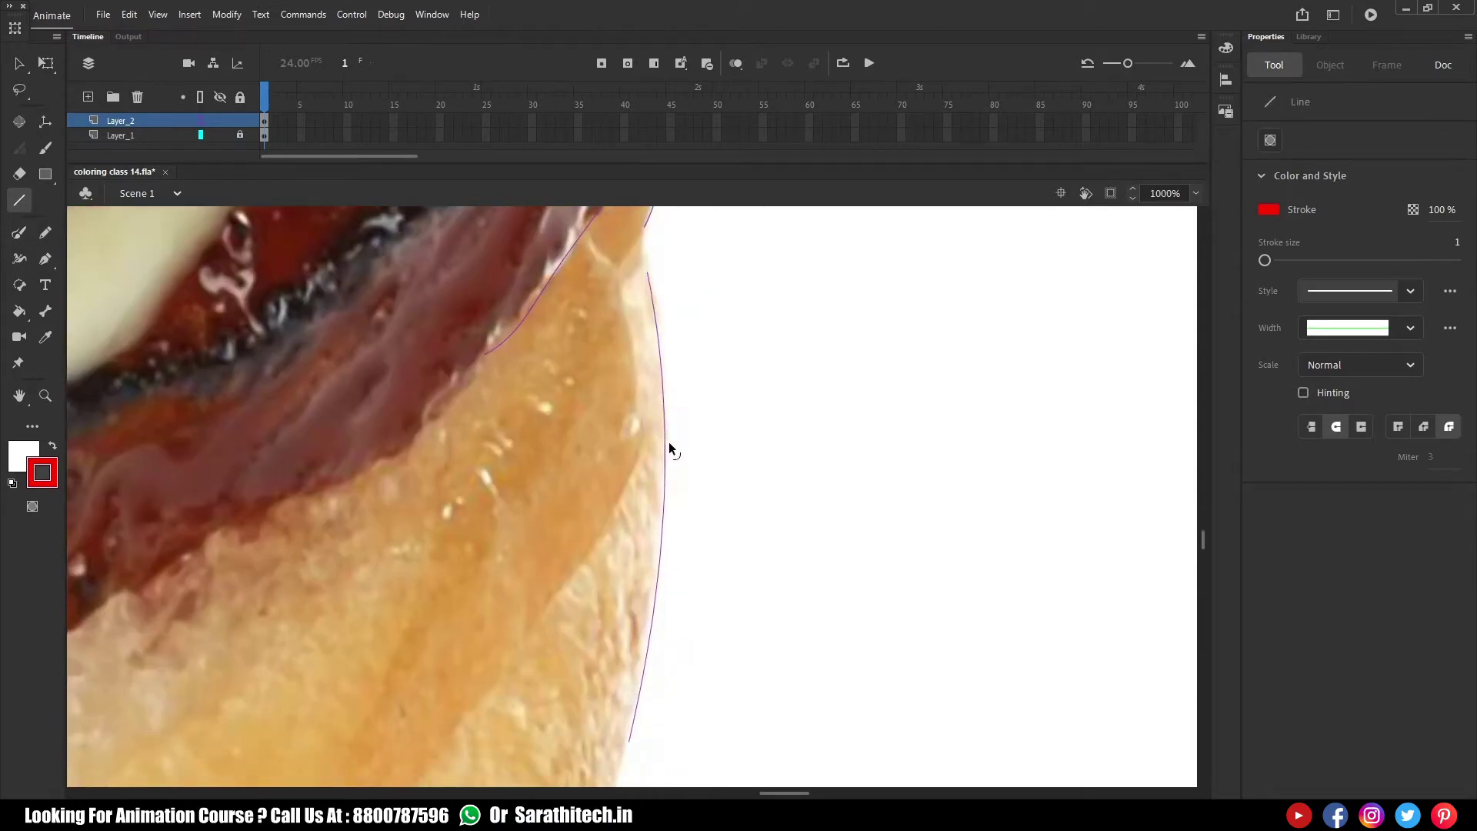
pyautogui.hotkey('ctrl', '=')
pyautogui.hotkey('ctrl', '-')
pyautogui.hotkey('ctrl', '-')
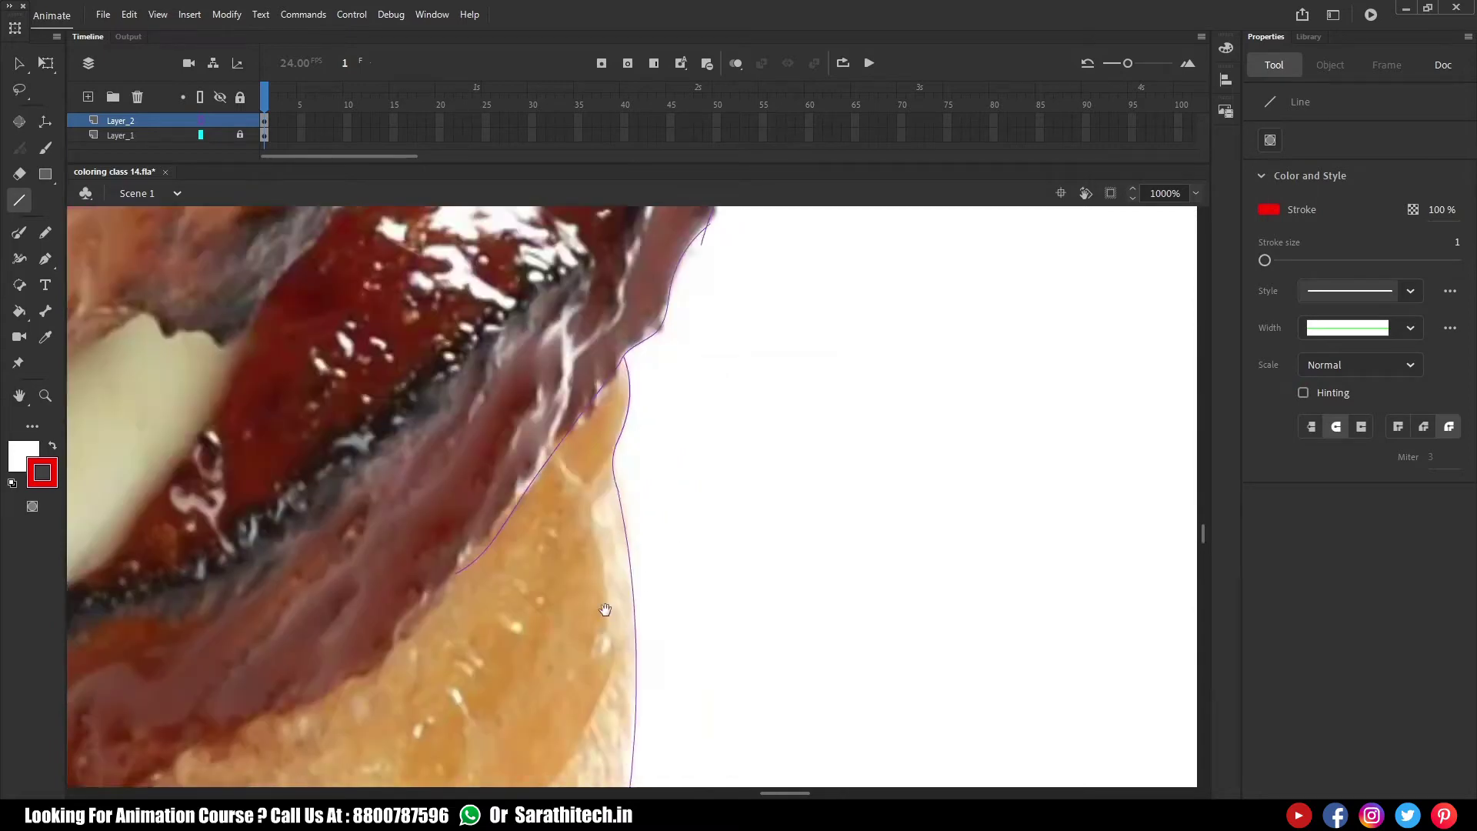
# Continue the bottom bun's outline around its lower-right curve with long bent lines
pyautogui.moveTo(708, 321); pyautogui.dragTo(479, 776)
pyautogui.moveTo(594, 547); pyautogui.dragTo(617, 565)
pyautogui.moveTo(698, 302); pyautogui.dragTo(759, 347)
pyautogui.moveTo(546, 483); pyautogui.dragTo(551, 478)
pyautogui.hotkey('ctrl', '-')
pyautogui.hotkey('ctrl', '-')
pyautogui.moveTo(594, 623); pyautogui.dragTo(985, 254)
pyautogui.moveTo(708, 654)
pyautogui.mouseDown()
pyautogui.moveTo(927, 419)
pyautogui.moveTo(970, 396)
pyautogui.mouseUp()
pyautogui.moveTo(1062, 283); pyautogui.dragTo(201, 742)
pyautogui.moveTo(598, 532); pyautogui.dragTo(648, 593)
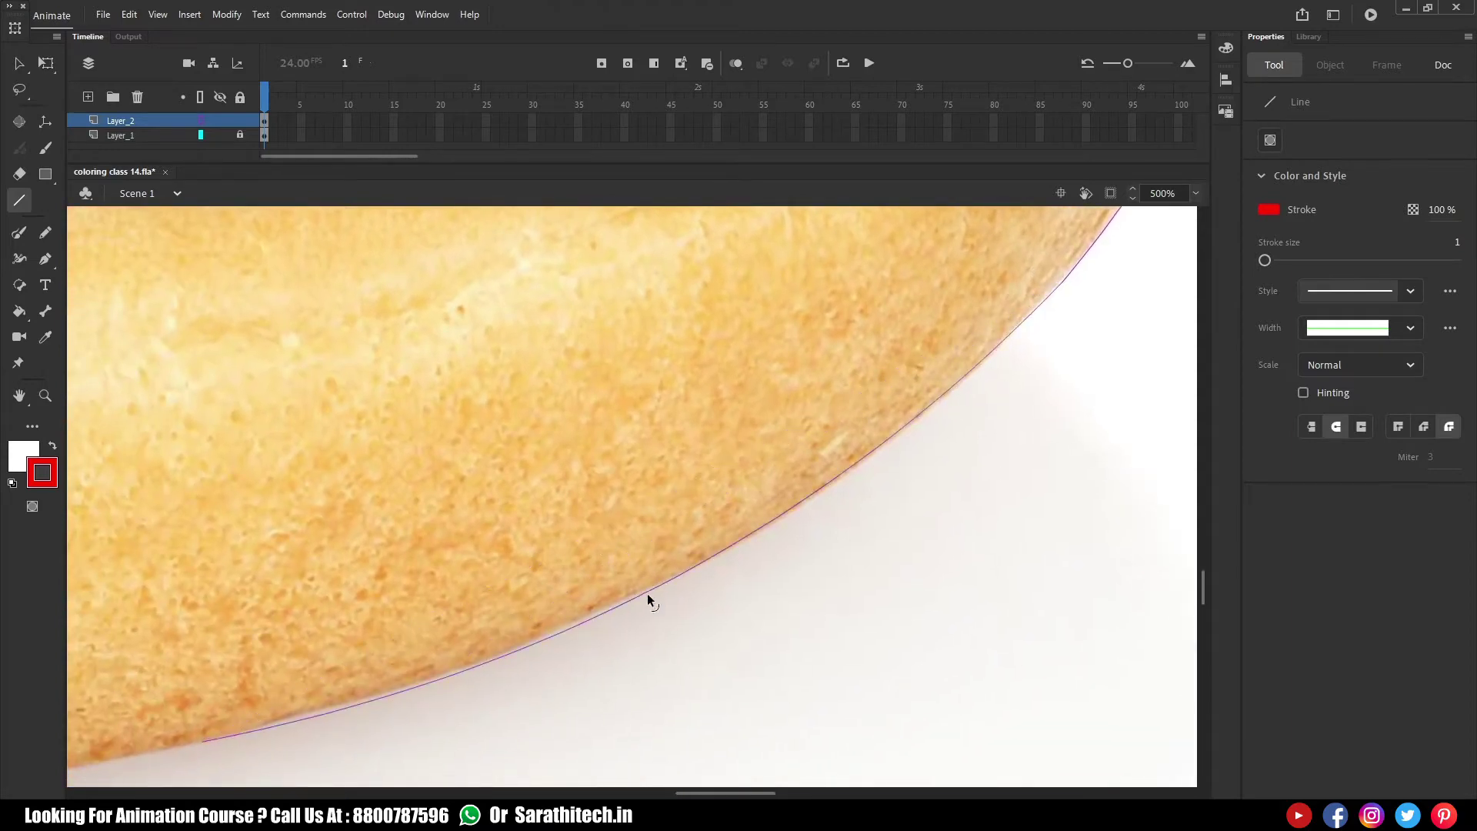
# Trace the bottom bun's underside with a long line curved to follow its base
pyautogui.hotkey('ctrl', '-')
pyautogui.moveTo(120, 655); pyautogui.dragTo(759, 603)
pyautogui.moveTo(1055, 566); pyautogui.dragTo(212, 562)
pyautogui.moveTo(639, 564); pyautogui.dragTo(653, 607)
pyautogui.moveTo(145, 514)
pyautogui.mouseDown()
pyautogui.moveTo(122, 530)
pyautogui.moveTo(934, 702)
pyautogui.mouseUp()
# Trace the bottom bun's lower-left curve and its left side up to the bacon
pyautogui.moveTo(992, 754); pyautogui.dragTo(474, 448)
pyautogui.moveTo(672, 571); pyautogui.dragTo(592, 598)
pyautogui.moveTo(484, 452); pyautogui.dragTo(591, 651)
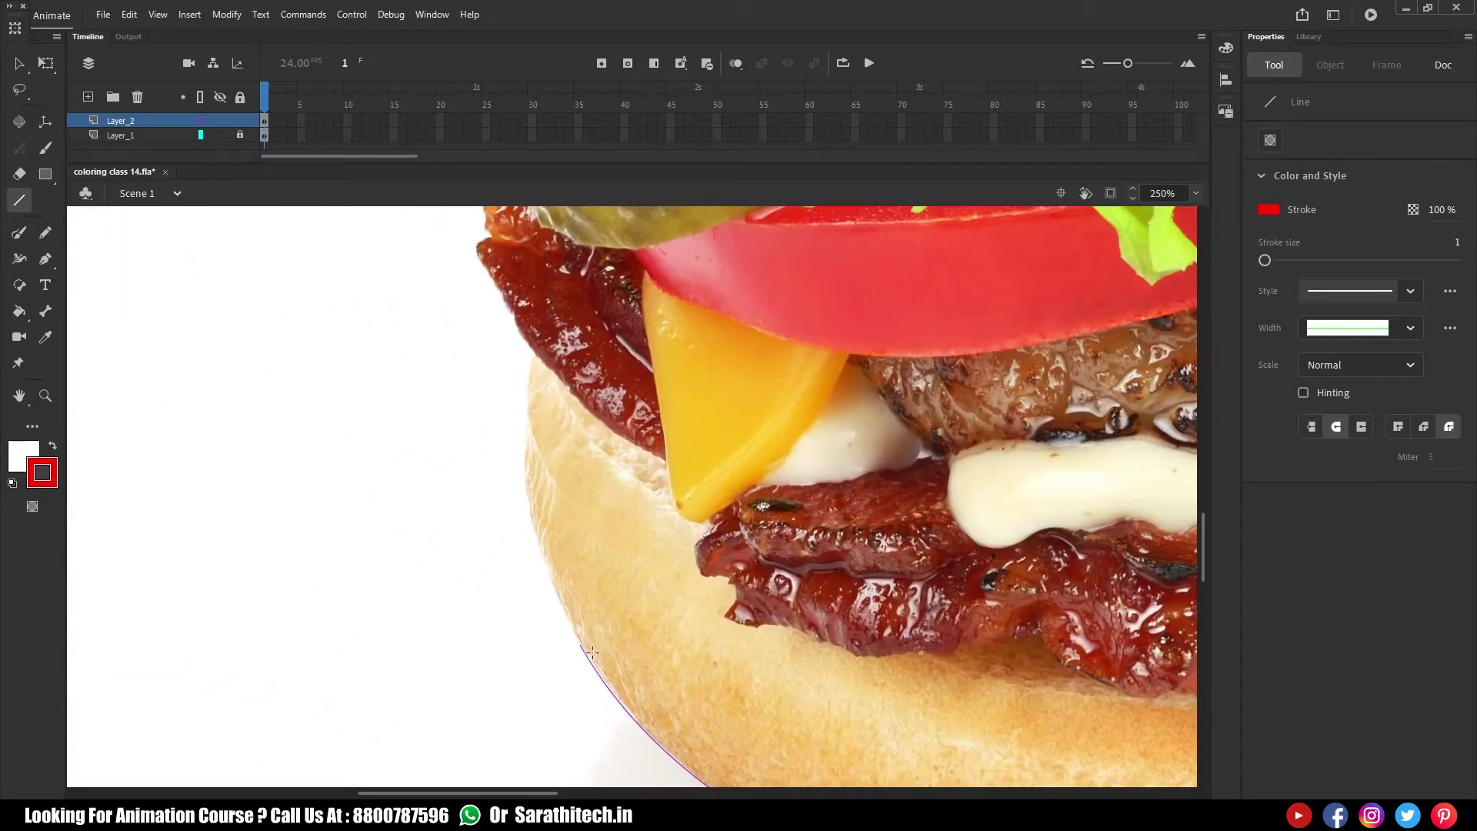
pyautogui.moveTo(543, 453); pyautogui.dragTo(522, 477)
pyautogui.scroll(10, 463, 339)
pyautogui.moveTo(646, 429)
pyautogui.mouseDown()
pyautogui.moveTo(641, 588)
pyautogui.moveTo(590, 576)
pyautogui.mouseUp()
# Trace the left bacon strip's outer edge down to the bottom bun with the Paint Brush
pyautogui.press('b')
pyautogui.moveTo(442, 262); pyautogui.dragTo(516, 375)
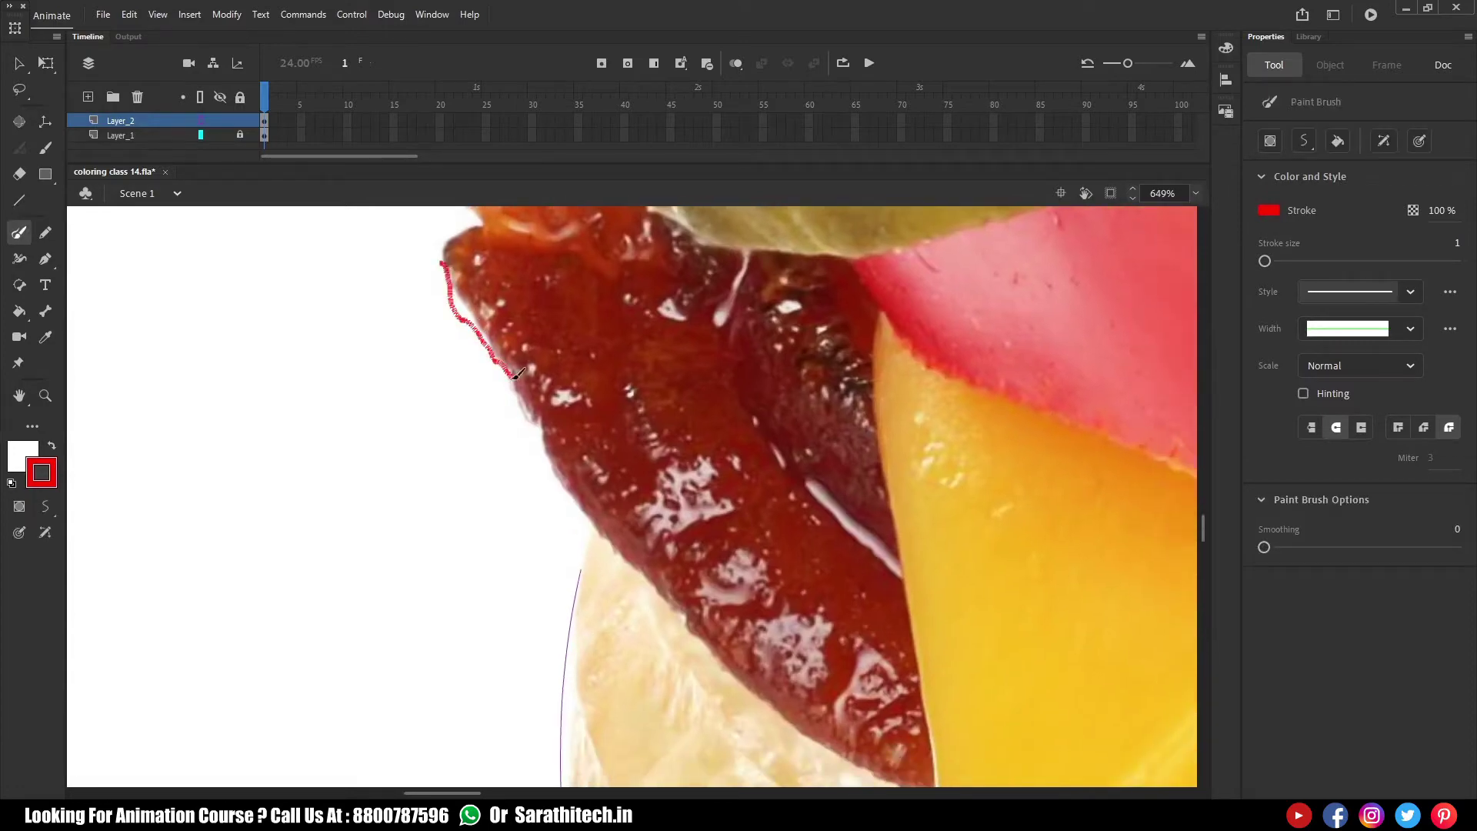
pyautogui.moveTo(565, 479); pyautogui.dragTo(731, 660)
pyautogui.moveTo(581, 551); pyautogui.dragTo(600, 524)
pyautogui.hotkey('ctrl', '-')
# Brush the burger's left outer edge from the bacon up to the lettuce
pyautogui.moveTo(566, 362); pyautogui.dragTo(654, 602)
pyautogui.moveTo(524, 475); pyautogui.dragTo(784, 699)
pyautogui.moveTo(577, 573)
pyautogui.mouseDown()
pyautogui.moveTo(571, 492)
pyautogui.moveTo(535, 243)
pyautogui.moveTo(587, 454)
pyautogui.moveTo(592, 604)
pyautogui.mouseUp()
pyautogui.moveTo(597, 470)
pyautogui.mouseDown()
pyautogui.moveTo(717, 394)
pyautogui.moveTo(706, 497)
pyautogui.moveTo(669, 585)
pyautogui.mouseUp()
# Brush the ragged left edge of the lettuce up to where it meets the top bun
pyautogui.moveTo(579, 386)
pyautogui.mouseDown()
pyautogui.moveTo(775, 579)
pyautogui.moveTo(683, 478)
pyautogui.moveTo(784, 402)
pyautogui.moveTo(853, 383)
pyautogui.moveTo(838, 605)
pyautogui.mouseUp()
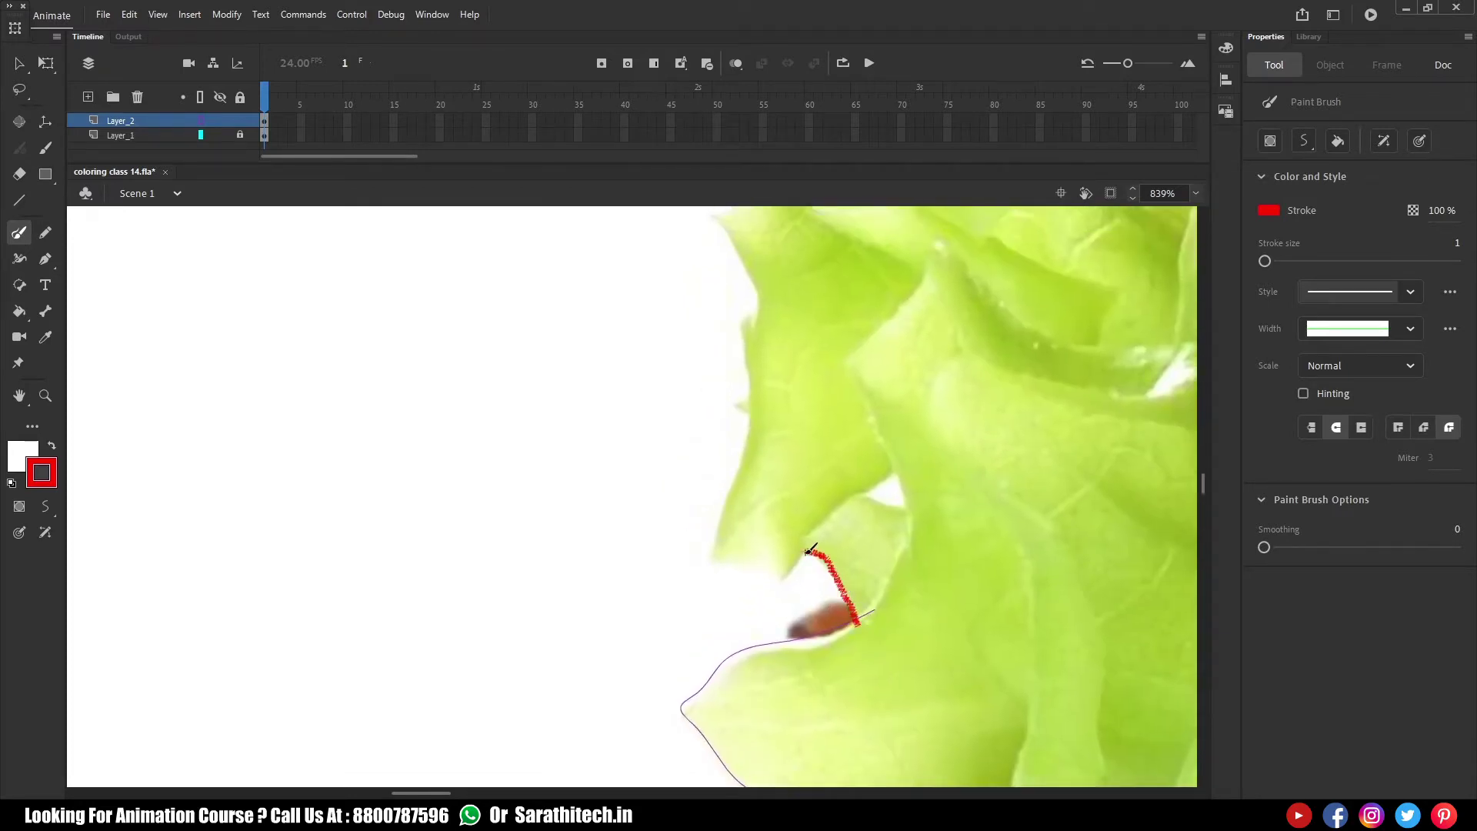
pyautogui.moveTo(734, 562); pyautogui.dragTo(740, 447)
pyautogui.moveTo(758, 371)
pyautogui.mouseDown()
pyautogui.moveTo(755, 285)
pyautogui.moveTo(754, 578)
pyautogui.moveTo(739, 547)
pyautogui.moveTo(788, 480)
pyautogui.moveTo(908, 533)
pyautogui.moveTo(1046, 486)
pyautogui.mouseUp()
pyautogui.moveTo(1041, 408)
pyautogui.mouseDown()
pyautogui.moveTo(938, 342)
pyautogui.moveTo(862, 515)
pyautogui.moveTo(875, 456)
pyautogui.moveTo(1068, 437)
pyautogui.mouseUp()
# Review the whole burger outline with the Layer_1 photo hidden, and show the photo again
pyautogui.hotkey('ctrl', '-')
pyautogui.hotkey('ctrl', '-')
pyautogui.hotkey('ctrl', '-')
pyautogui.hotkey('ctrl', '-')
pyautogui.hotkey('ctrl', '-')
pyautogui.moveTo(489, 320); pyautogui.dragTo(820, 540)
pyautogui.click(220, 136)
pyautogui.click(219, 135)
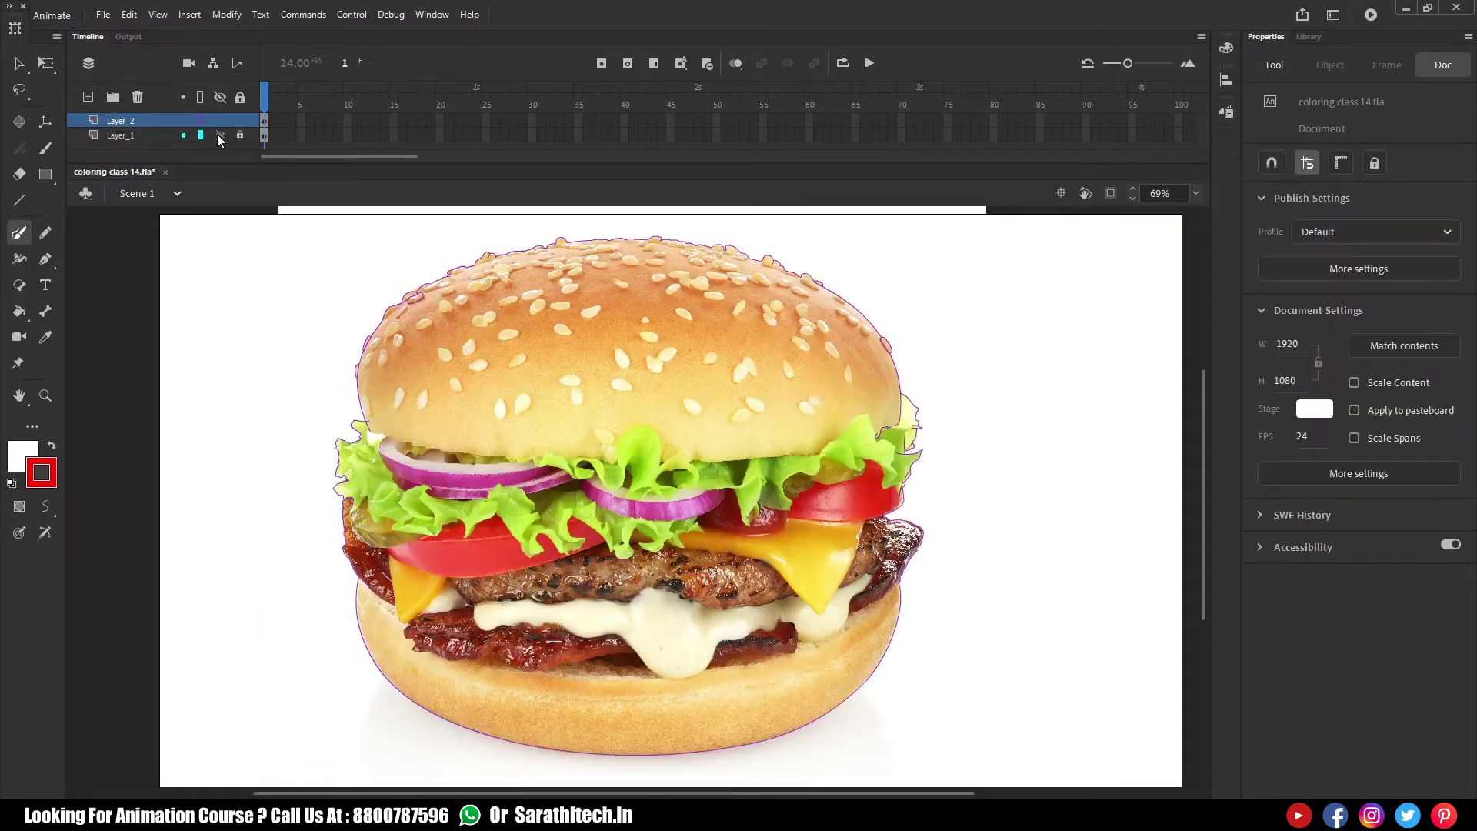
# Brush the top bun's lower rim from its left end along the onion and the wavy lettuce
pyautogui.scroll(6, 452, 434)
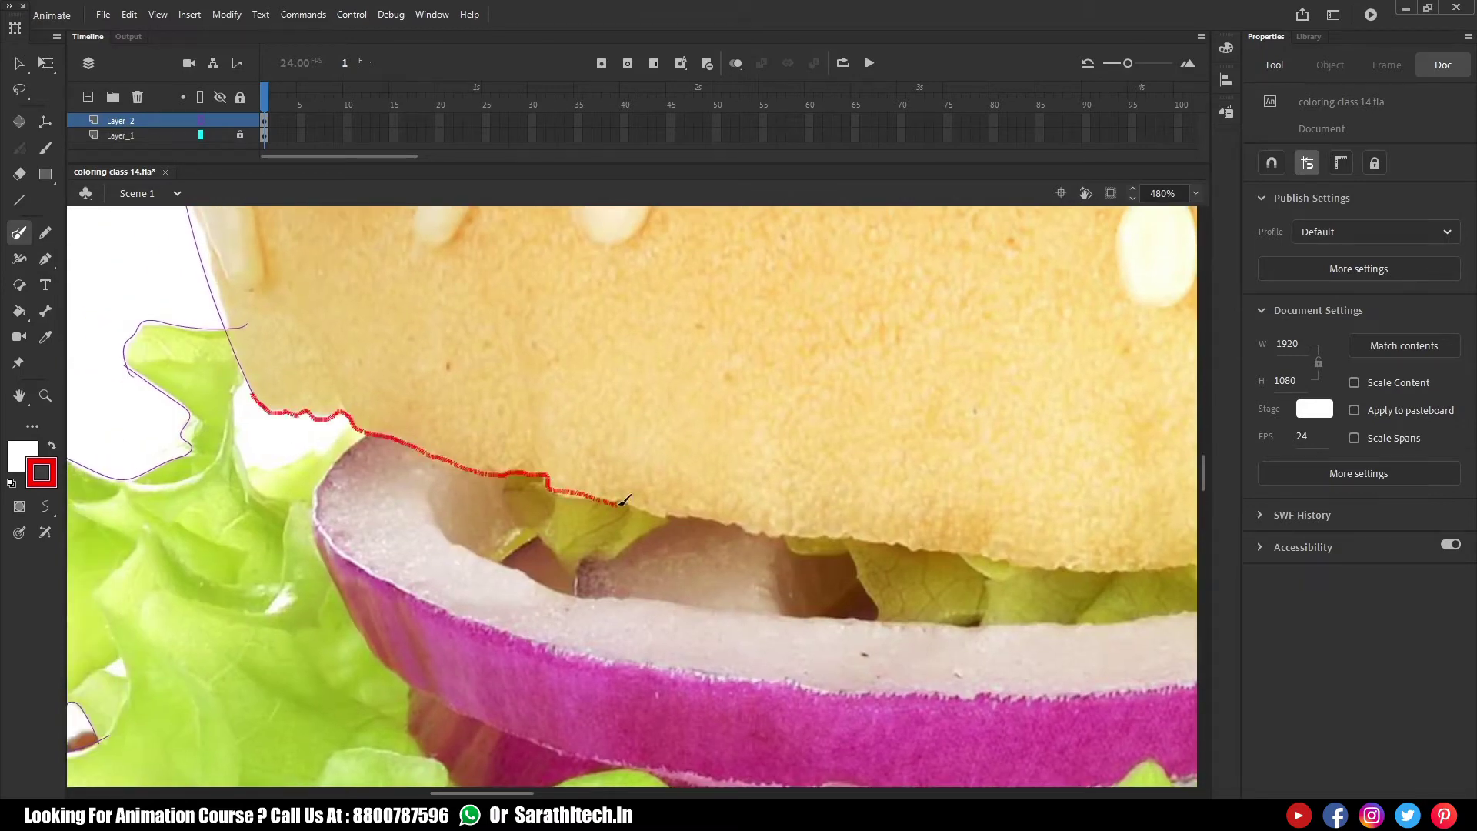
pyautogui.moveTo(972, 551); pyautogui.dragTo(323, 494)
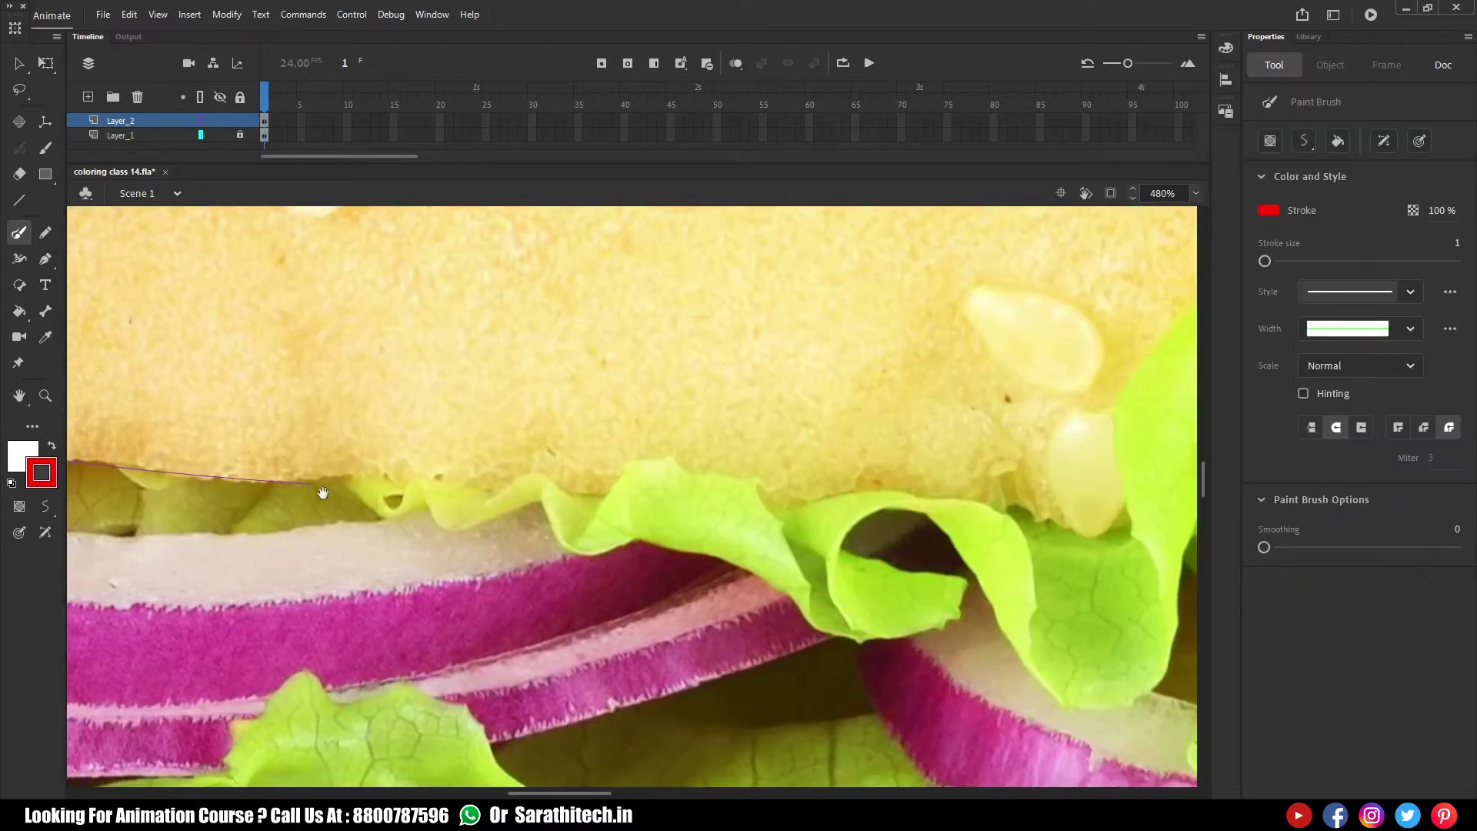
pyautogui.moveTo(613, 486)
pyautogui.mouseDown()
pyautogui.moveTo(649, 463)
pyautogui.moveTo(738, 474)
pyautogui.mouseUp()
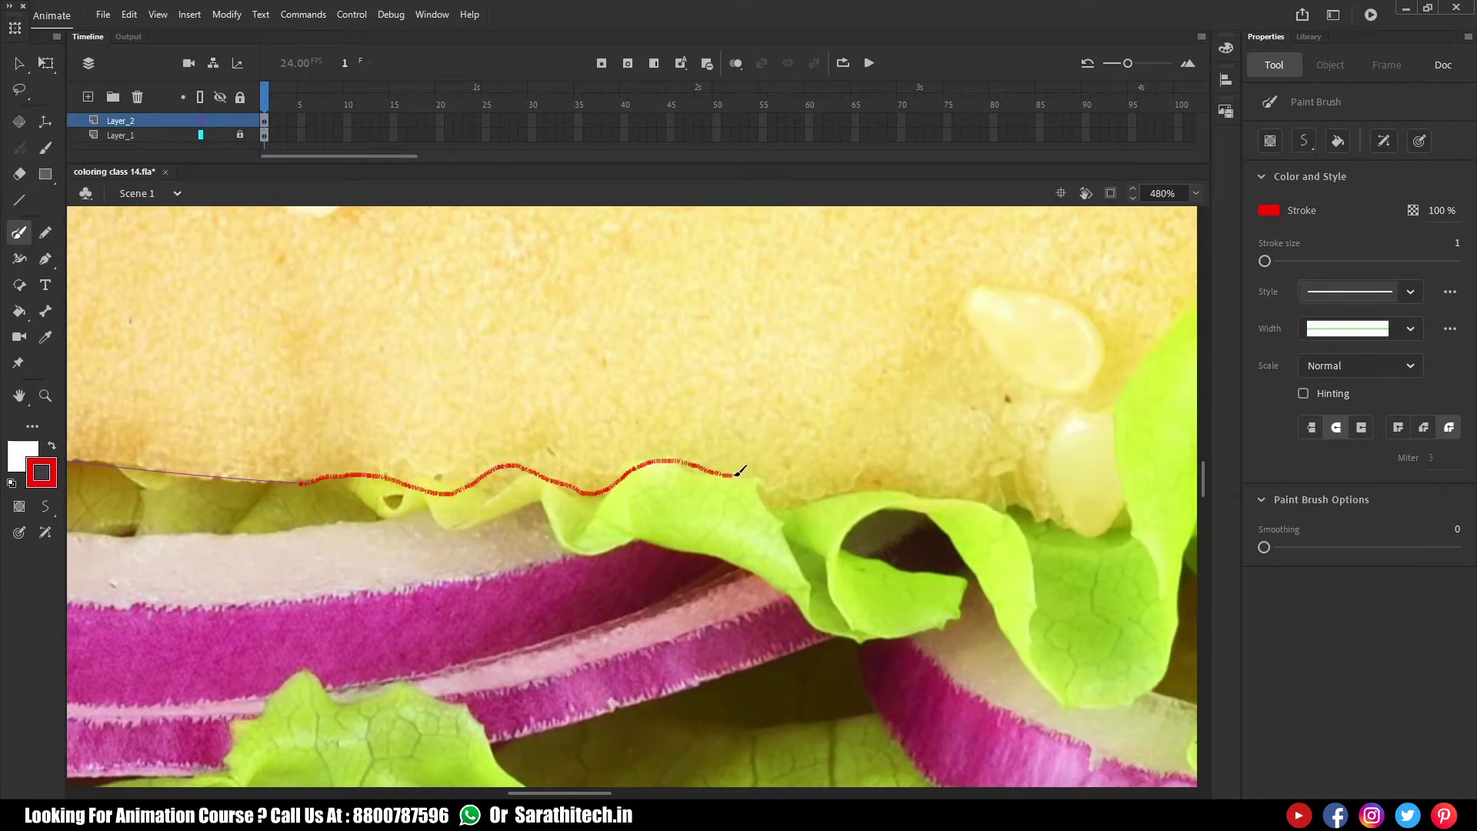
# Brush around the tall rounded lettuce leaf and the pointed leaf overlapping the middle of the top bun
pyautogui.moveTo(1080, 528)
pyautogui.mouseDown()
pyautogui.moveTo(352, 495)
pyautogui.moveTo(239, 548)
pyautogui.mouseUp()
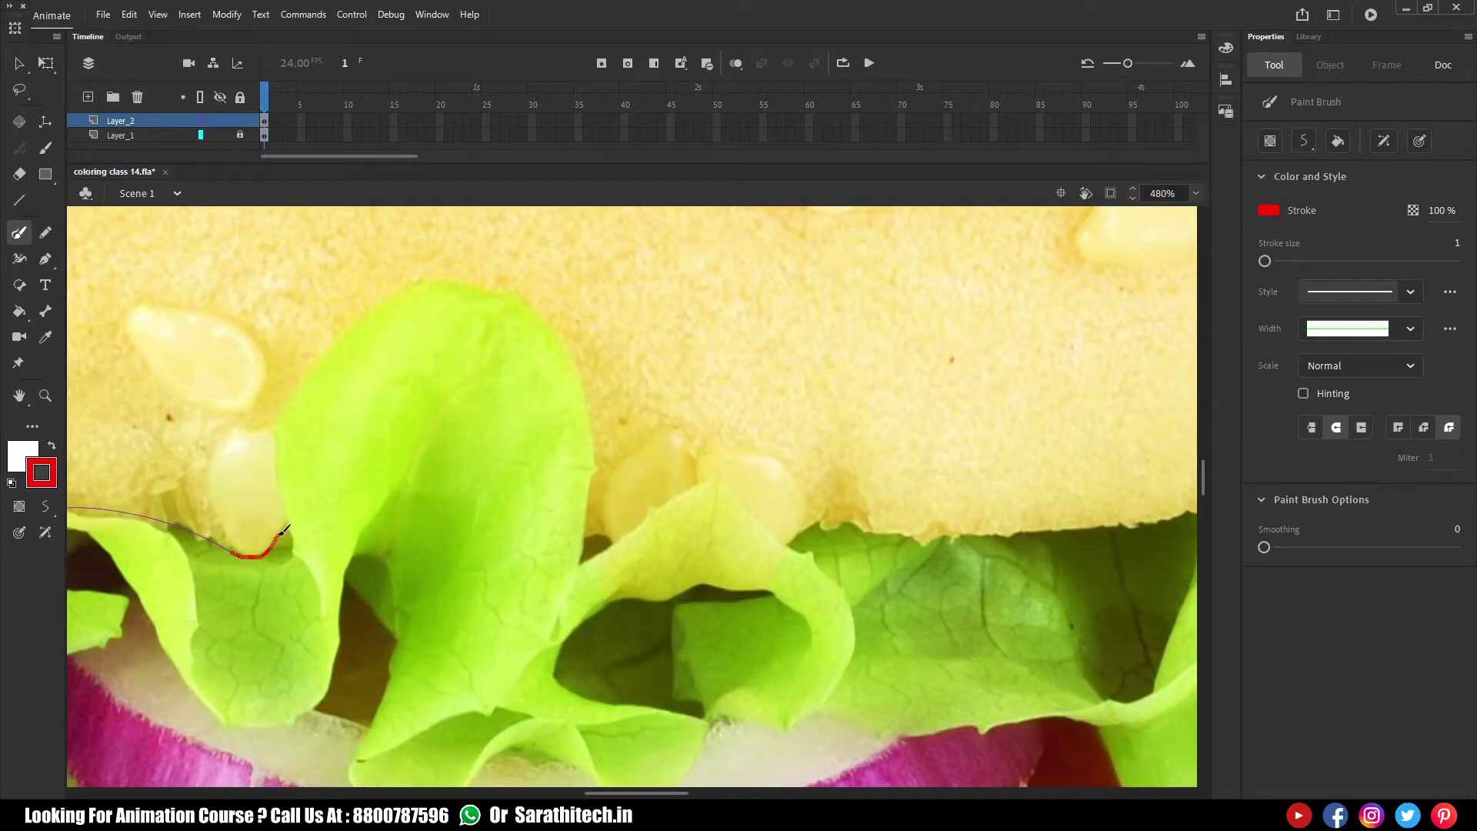
pyautogui.moveTo(562, 322); pyautogui.dragTo(606, 510)
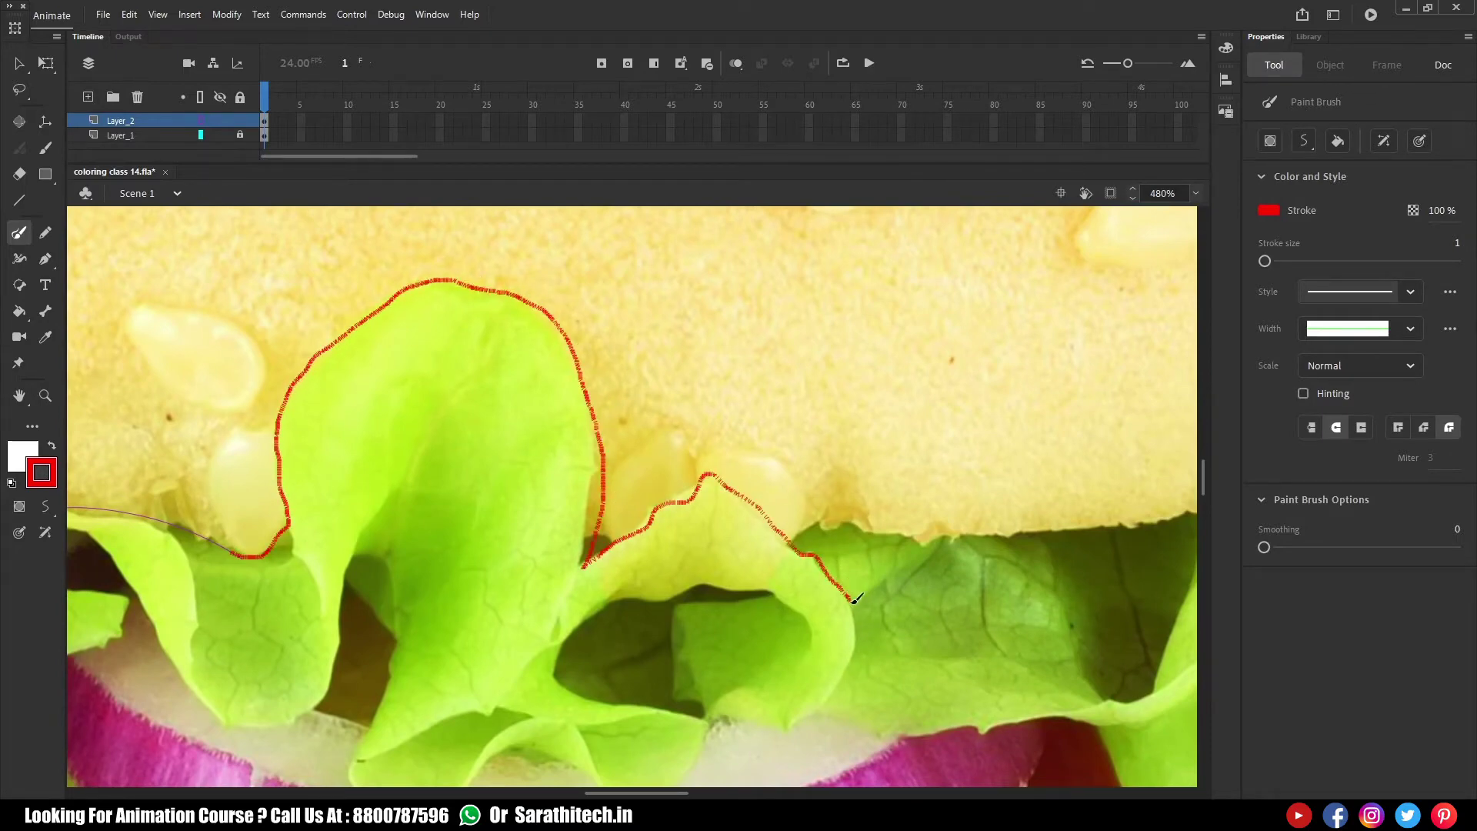
pyautogui.moveTo(854, 600); pyautogui.dragTo(856, 600)
# Brush the rest of the top bun's lower rim, following the lettuce up and around to the right rim outline
pyautogui.moveTo(797, 542); pyautogui.dragTo(542, 577)
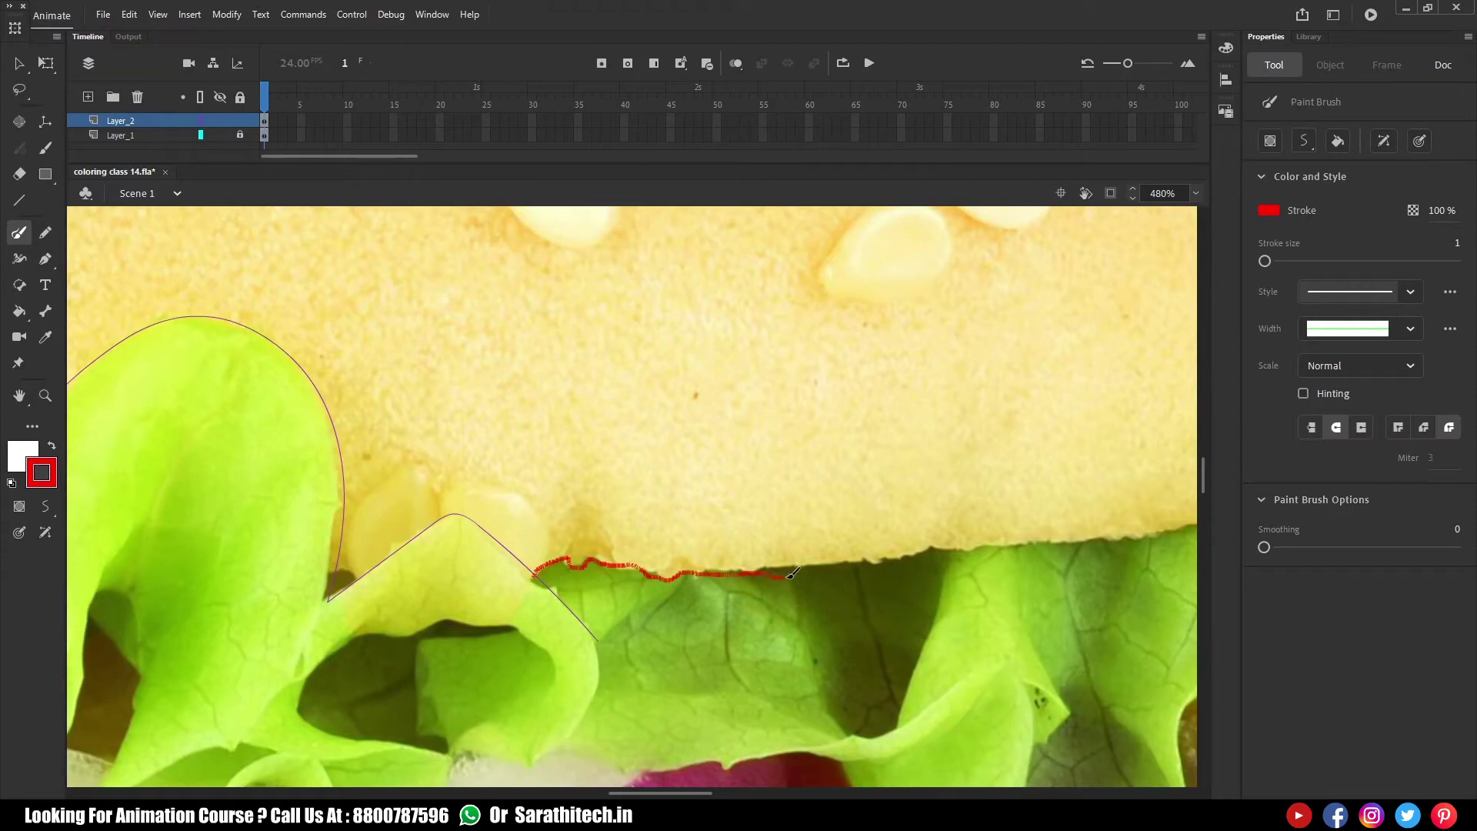
pyautogui.moveTo(1014, 542)
pyautogui.mouseDown()
pyautogui.moveTo(501, 516)
pyautogui.moveTo(363, 541)
pyautogui.moveTo(326, 524)
pyautogui.moveTo(699, 471)
pyautogui.mouseUp()
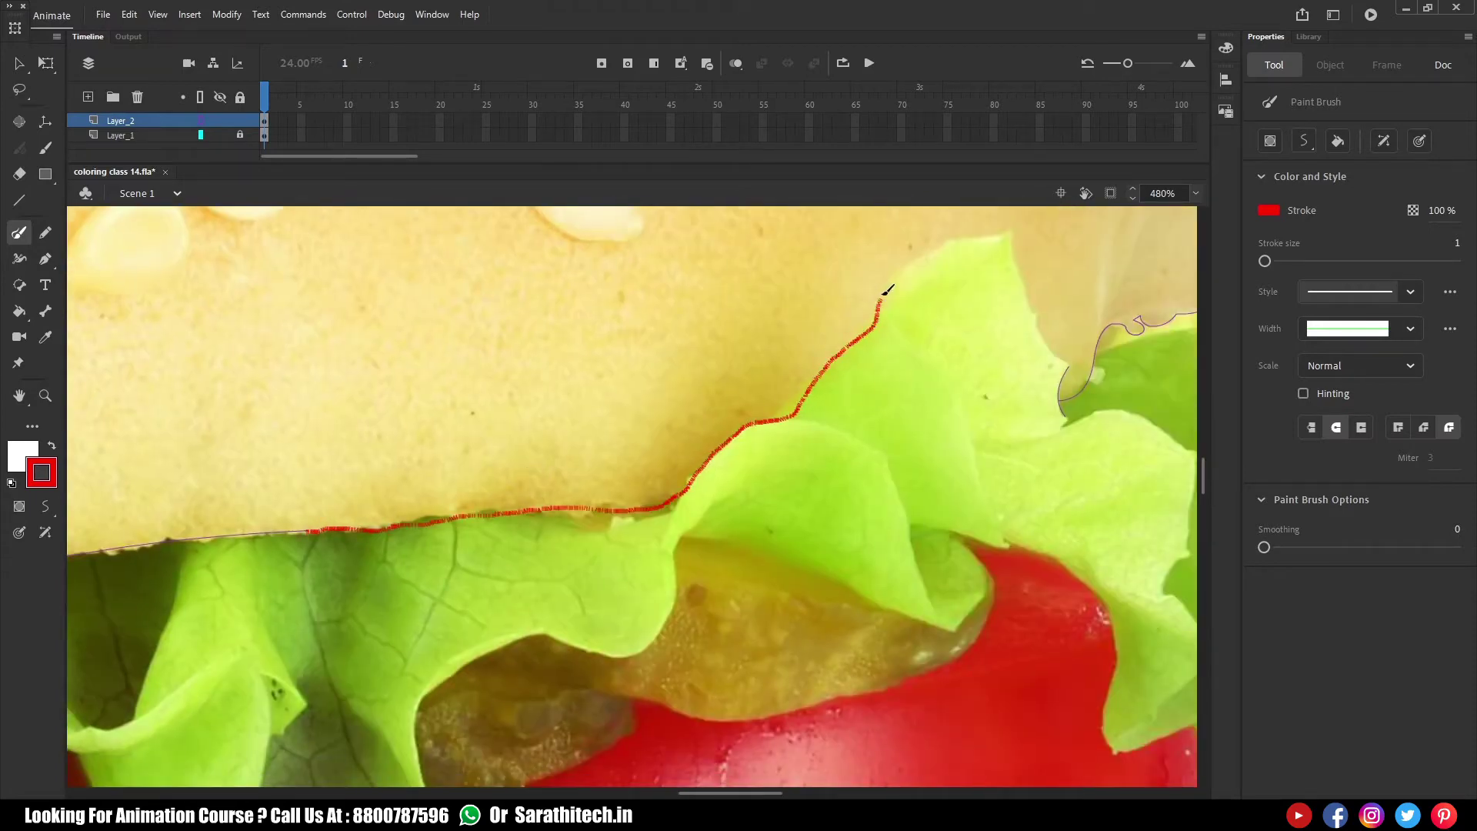
pyautogui.moveTo(886, 290); pyautogui.dragTo(887, 291)
pyautogui.moveTo(887, 290)
pyautogui.mouseDown()
pyautogui.moveTo(662, 460)
pyautogui.moveTo(625, 462)
pyautogui.mouseUp()
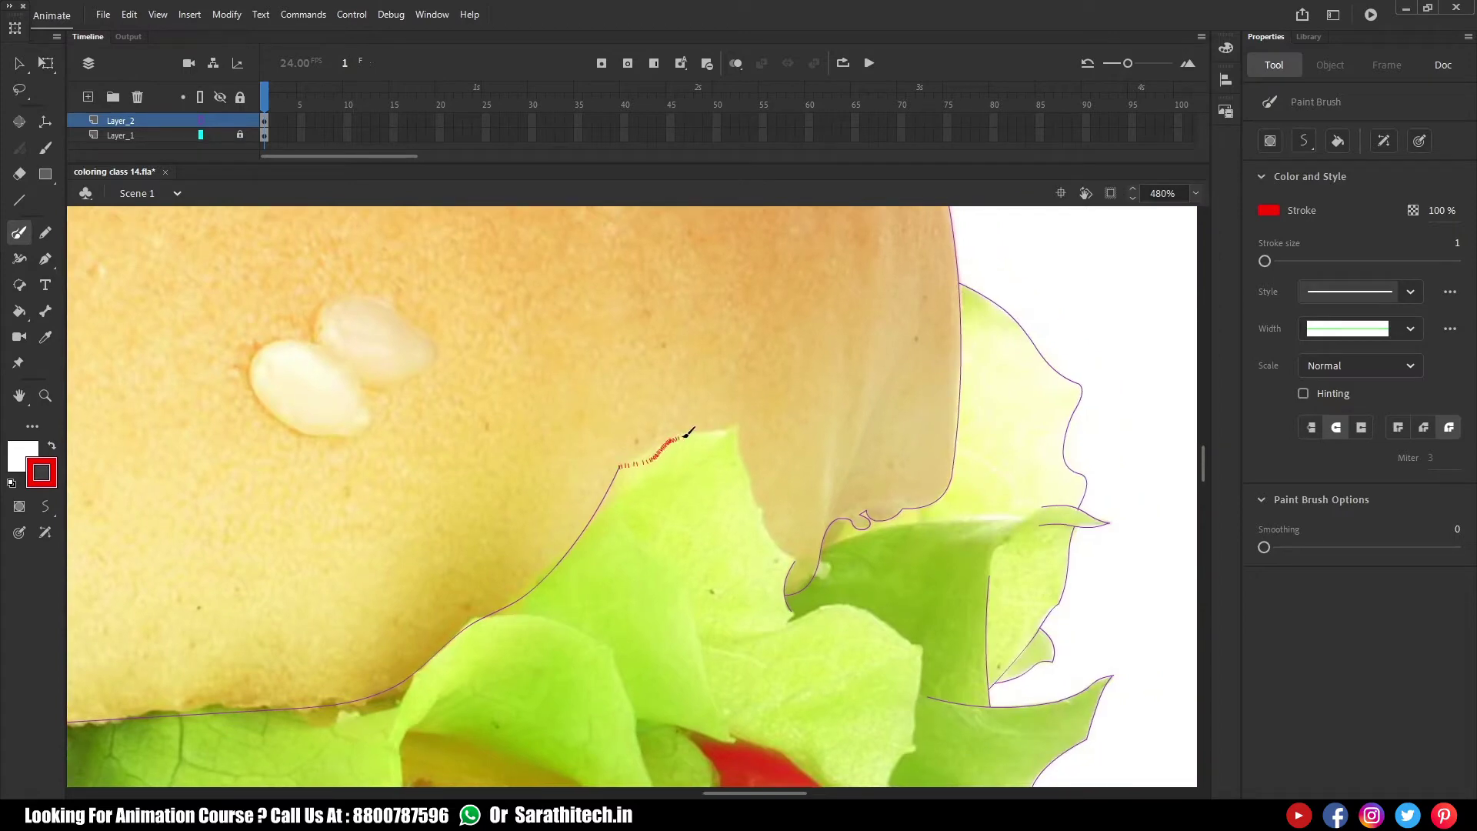
pyautogui.moveTo(766, 508); pyautogui.dragTo(795, 562)
# Check the traced top bun rim with the Layer_1 photo hidden, and show the photo again
pyautogui.hotkey('ctrl', '-')
pyautogui.hotkey('ctrl', '-')
pyautogui.hotkey('ctrl', '-')
pyautogui.click(223, 135)
pyautogui.click(224, 135)
# Brush the boundary between the left bacon and the bottom bun, working towards the middle
pyautogui.moveTo(362, 596); pyautogui.dragTo(551, 724)
pyautogui.moveTo(198, 321); pyautogui.dragTo(611, 539)
pyautogui.moveTo(465, 320)
pyautogui.mouseDown()
pyautogui.moveTo(639, 425)
pyautogui.moveTo(704, 562)
pyautogui.moveTo(817, 630)
pyautogui.moveTo(773, 758)
pyautogui.mouseUp()
pyautogui.moveTo(845, 755)
pyautogui.mouseDown()
pyautogui.moveTo(580, 326)
pyautogui.moveTo(555, 319)
pyautogui.mouseUp()
pyautogui.moveTo(477, 315); pyautogui.dragTo(489, 342)
pyautogui.moveTo(571, 485)
pyautogui.mouseDown()
pyautogui.moveTo(666, 515)
pyautogui.moveTo(742, 513)
pyautogui.moveTo(912, 570)
pyautogui.mouseUp()
pyautogui.moveTo(1016, 601)
pyautogui.mouseDown()
pyautogui.moveTo(1158, 599)
pyautogui.moveTo(367, 425)
pyautogui.mouseUp()
# Brush the bacon's wavy lower edge across the middle of the bottom bun up to the dark gap
pyautogui.moveTo(222, 396); pyautogui.dragTo(400, 361)
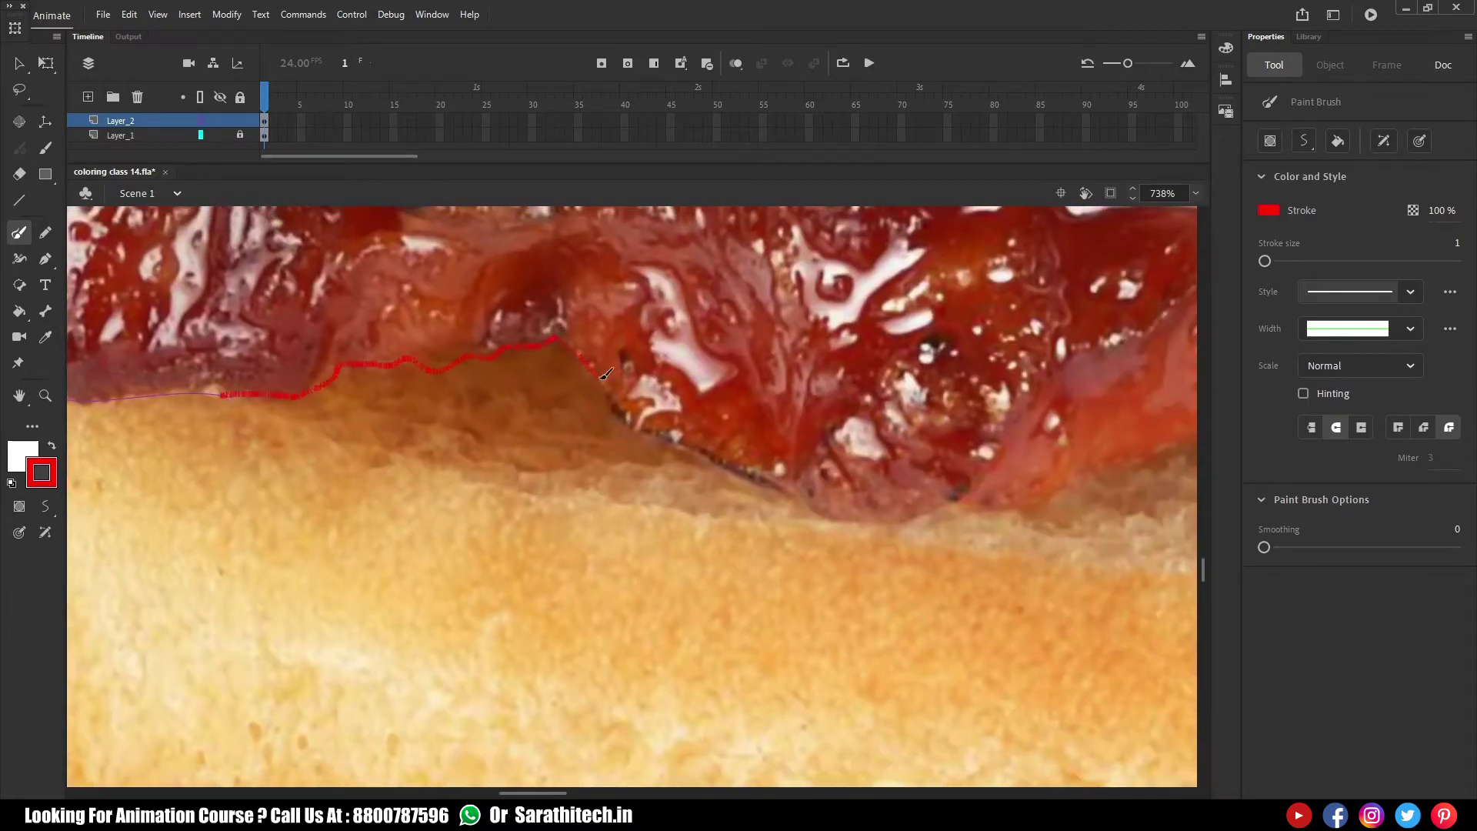
pyautogui.moveTo(763, 477)
pyautogui.mouseDown()
pyautogui.moveTo(1029, 502)
pyautogui.moveTo(356, 554)
pyautogui.moveTo(510, 479)
pyautogui.mouseUp()
pyautogui.moveTo(747, 435); pyautogui.dragTo(800, 419)
pyautogui.moveTo(801, 420)
pyautogui.mouseDown()
pyautogui.moveTo(649, 419)
pyautogui.moveTo(429, 500)
pyautogui.moveTo(183, 504)
pyautogui.mouseUp()
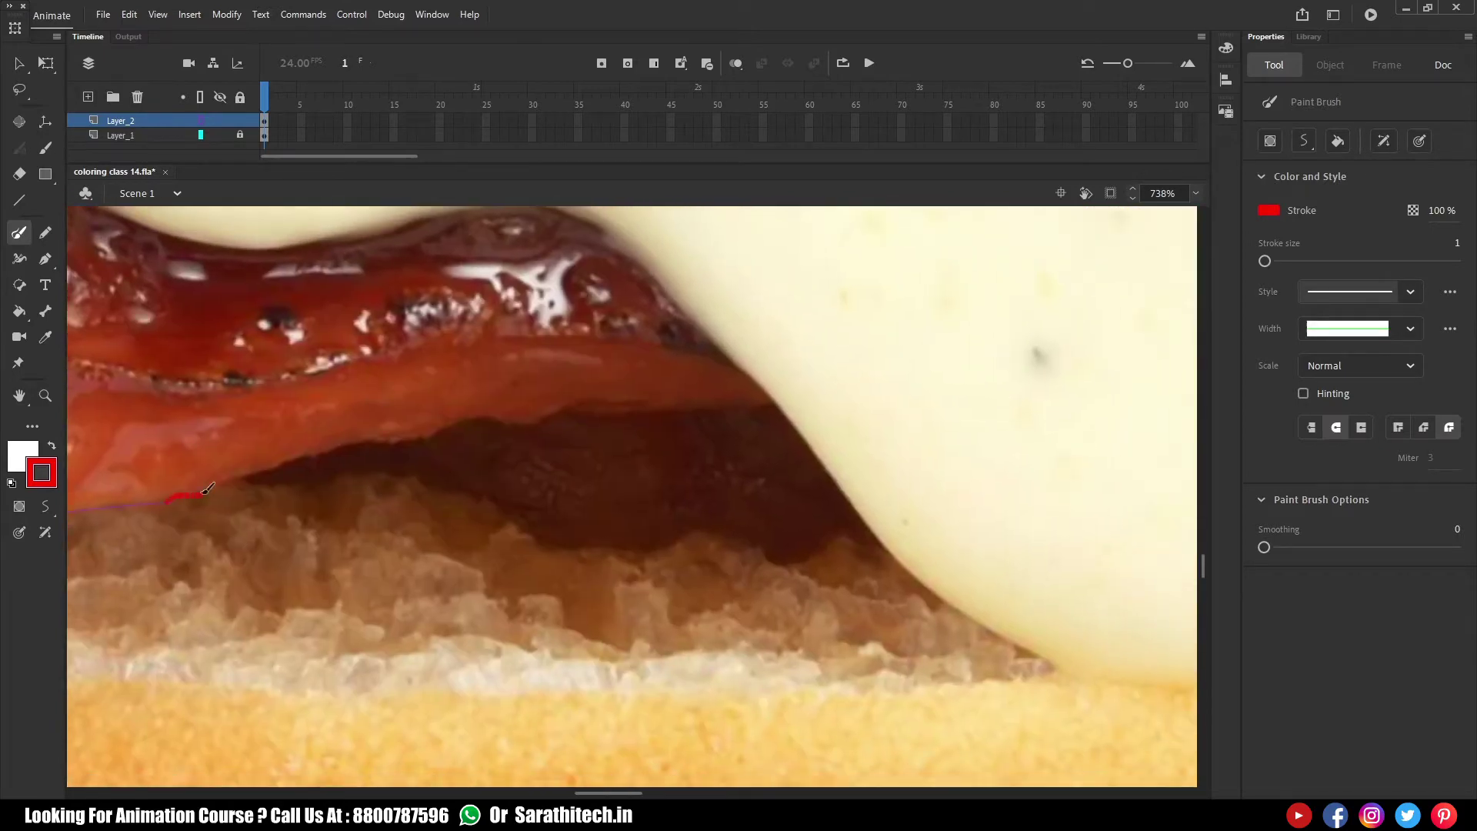
# Brush the upper and lower edges of the dark gap between the bacon and the bottom bun
pyautogui.moveTo(739, 399); pyautogui.dragTo(739, 398)
pyautogui.moveTo(666, 557); pyautogui.dragTo(419, 515)
pyautogui.moveTo(375, 511); pyautogui.dragTo(401, 509)
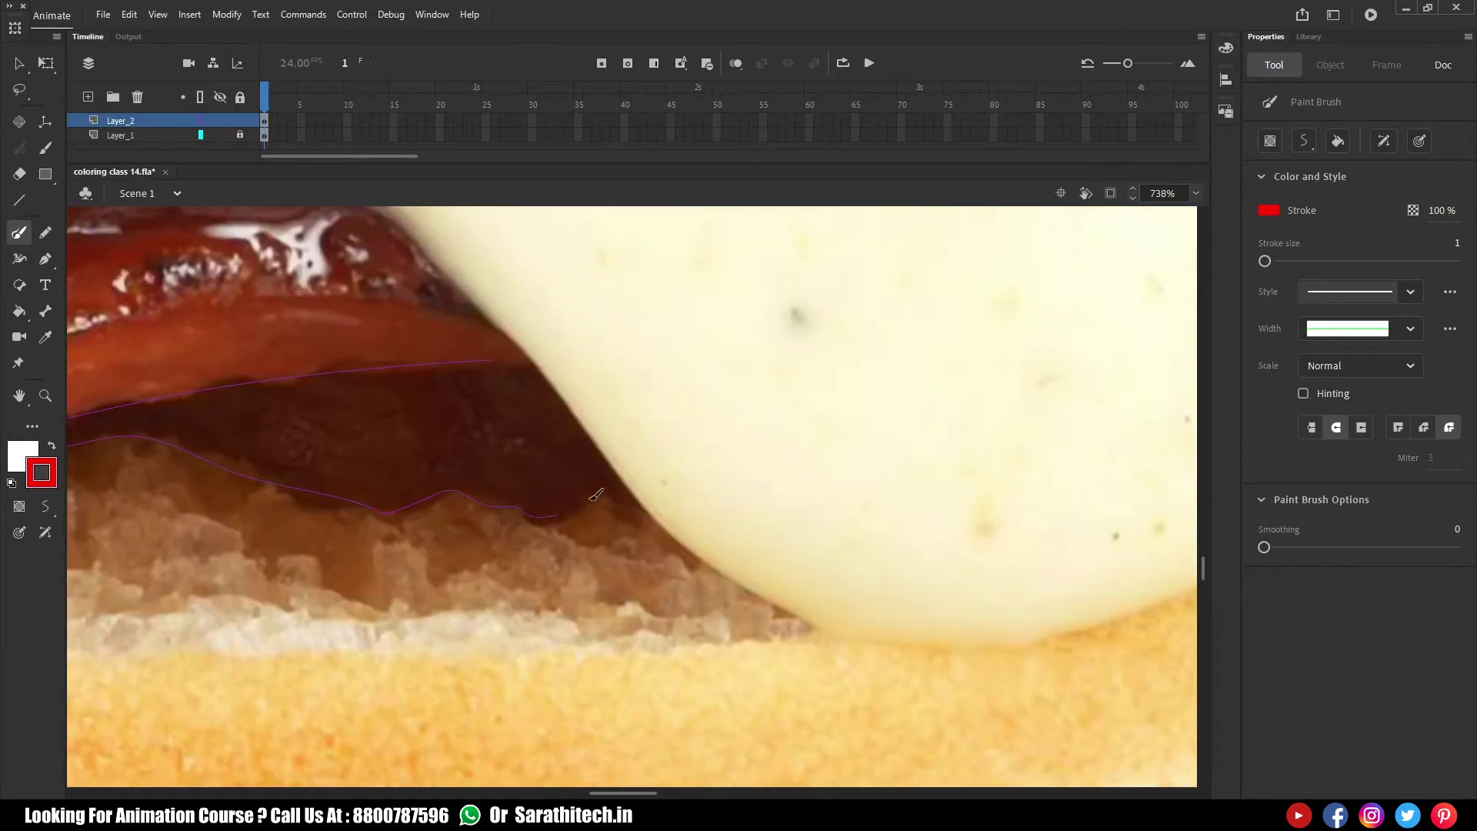
# Trace the white sauce drip's left edge with a curved line and extend the bacon edge to meet it
pyautogui.press('n')
pyautogui.moveTo(448, 278); pyautogui.dragTo(657, 517)
pyautogui.moveTo(622, 358); pyautogui.dragTo(563, 437)
pyautogui.press('b')
pyautogui.moveTo(489, 360); pyautogui.dragTo(508, 358)
pyautogui.press('n')
# Trace the sauce drip's rounded bottom and its right side up beside the bacon with curved lines
pyautogui.moveTo(654, 491)
pyautogui.mouseDown()
pyautogui.moveTo(407, 444)
pyautogui.moveTo(818, 590)
pyautogui.moveTo(797, 594)
pyautogui.mouseUp()
pyautogui.moveTo(681, 554); pyautogui.dragTo(671, 614)
pyautogui.moveTo(828, 563)
pyautogui.mouseDown()
pyautogui.moveTo(740, 619)
pyautogui.moveTo(1029, 377)
pyautogui.mouseUp()
pyautogui.moveTo(873, 510); pyautogui.dragTo(922, 564)
pyautogui.moveTo(901, 434); pyautogui.dragTo(571, 542)
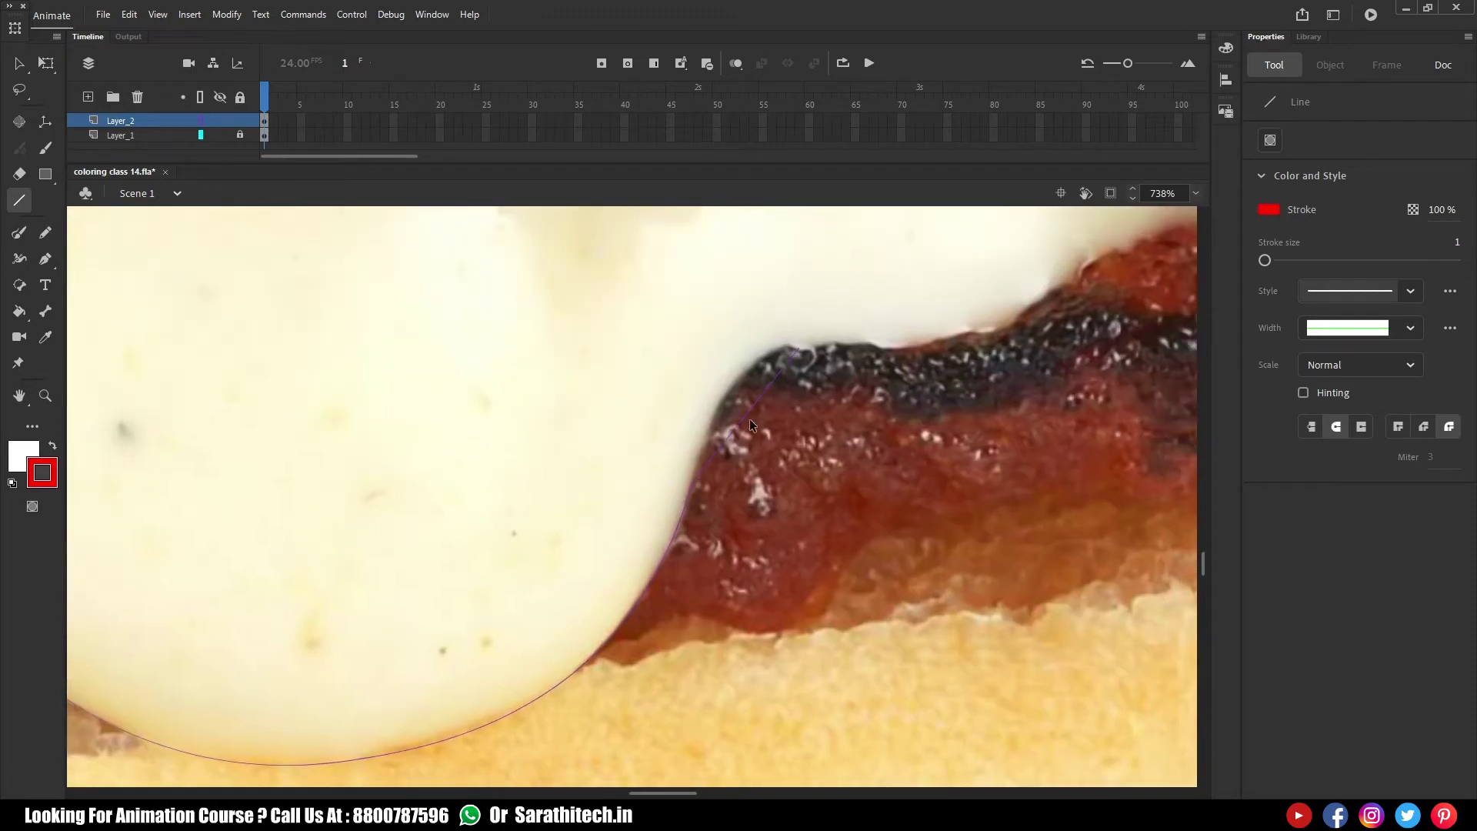
pyautogui.moveTo(853, 374); pyautogui.dragTo(737, 375)
# Brush the bottom bun's upper rim beneath the bacon piece to the right of the sauce drip
pyautogui.hotkey('ctrl', '-')
pyautogui.hotkey('ctrl', '-')
pyautogui.moveTo(374, 433); pyautogui.dragTo(847, 681)
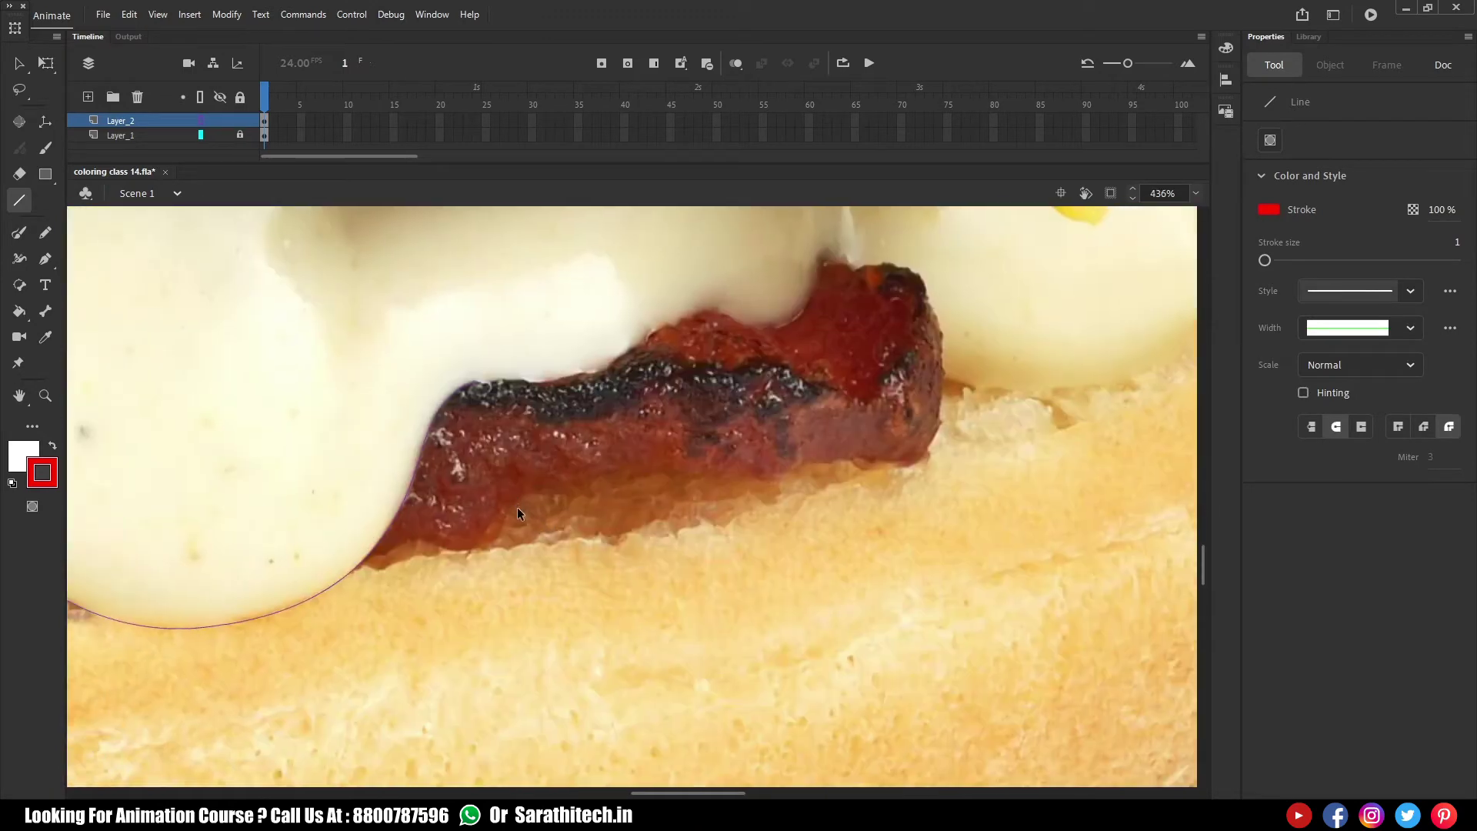
pyautogui.scroll(5, 358, 576)
pyautogui.press('y')
pyautogui.moveTo(256, 551); pyautogui.dragTo(1102, 425)
pyautogui.moveTo(999, 491)
pyautogui.mouseDown()
pyautogui.moveTo(508, 514)
pyautogui.moveTo(443, 537)
pyautogui.mouseUp()
pyautogui.moveTo(260, 555)
pyautogui.mouseDown()
pyautogui.moveTo(430, 535)
pyautogui.moveTo(889, 414)
pyautogui.mouseUp()
pyautogui.click(768, 465)
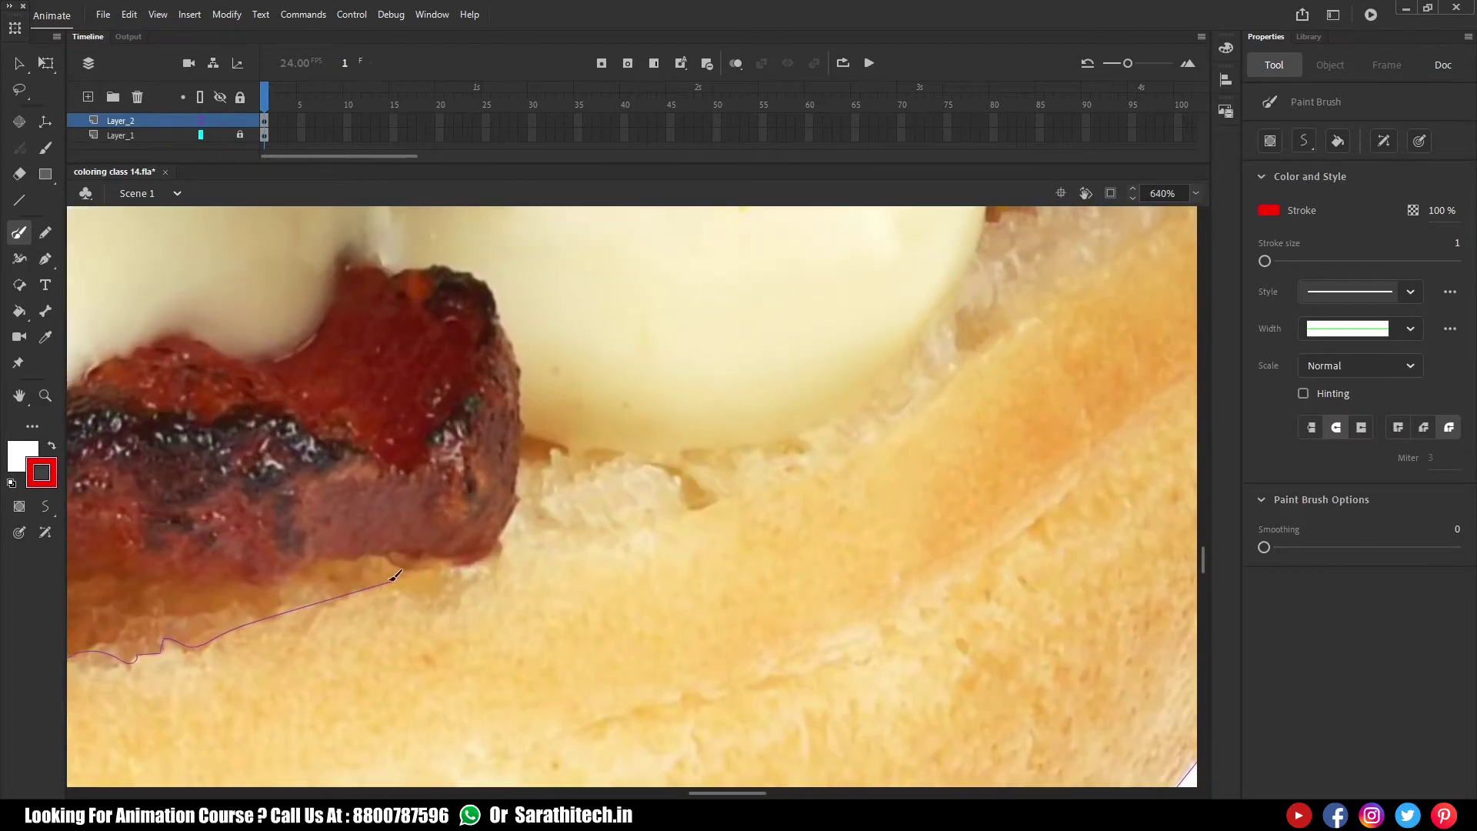
# Brush the remaining bottom bun rim up to the bun's right outer edge
pyautogui.moveTo(464, 566)
pyautogui.mouseDown()
pyautogui.moveTo(815, 483)
pyautogui.moveTo(354, 702)
pyautogui.moveTo(677, 483)
pyautogui.moveTo(529, 636)
pyautogui.mouseUp()
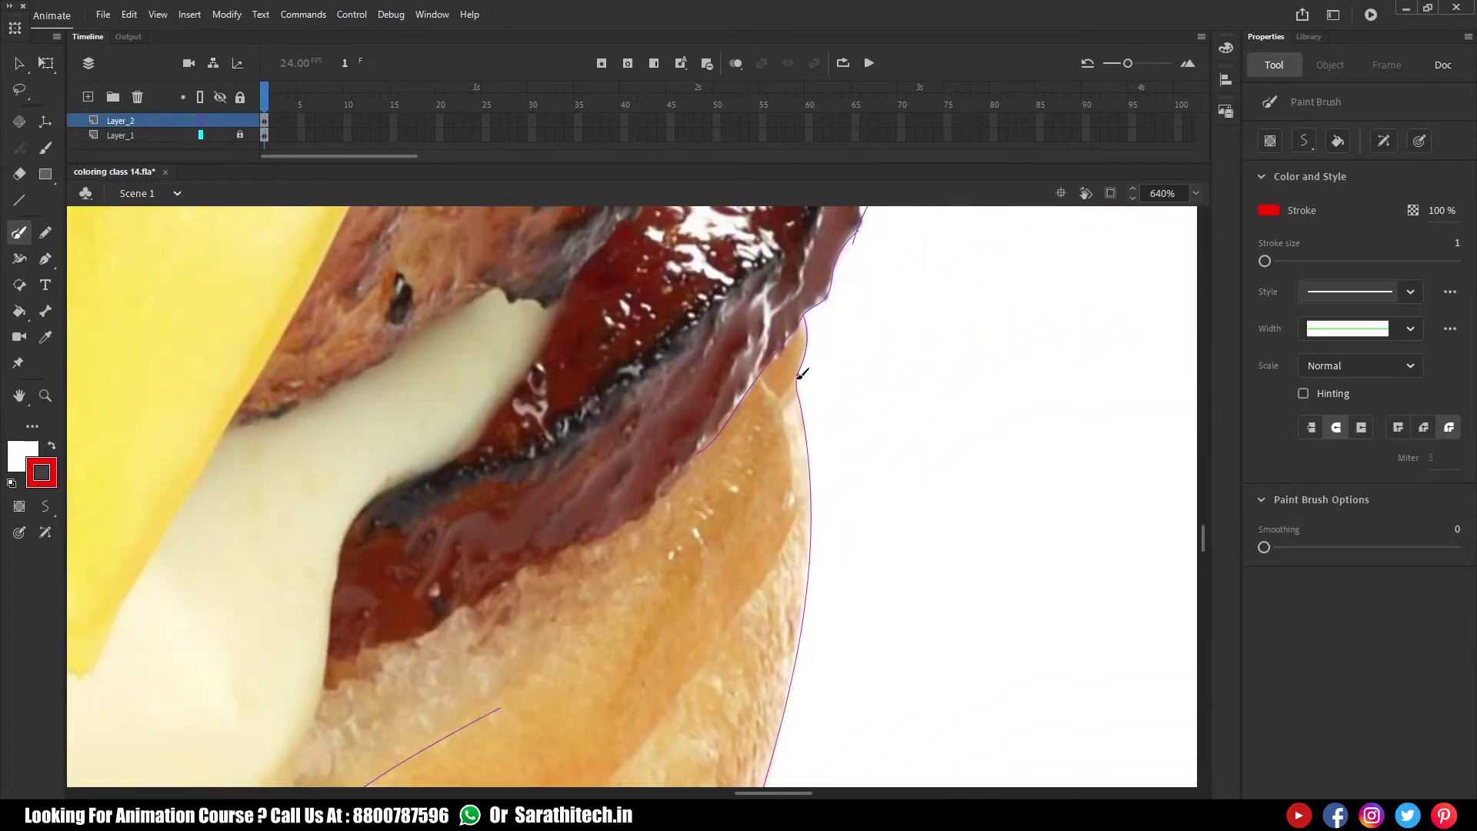
pyautogui.moveTo(724, 498); pyautogui.dragTo(505, 703)
pyautogui.click(490, 639)
# Brush the lower edge of the bacon piece above the bun rim, starting from the sauce drip
pyautogui.moveTo(490, 639)
pyautogui.mouseDown()
pyautogui.moveTo(564, 495)
pyautogui.moveTo(862, 471)
pyautogui.mouseUp()
pyautogui.moveTo(241, 538); pyautogui.dragTo(507, 675)
pyautogui.moveTo(285, 541)
pyautogui.mouseDown()
pyautogui.moveTo(773, 361)
pyautogui.moveTo(843, 319)
pyautogui.mouseUp()
pyautogui.scroll(-3, 801, 439)
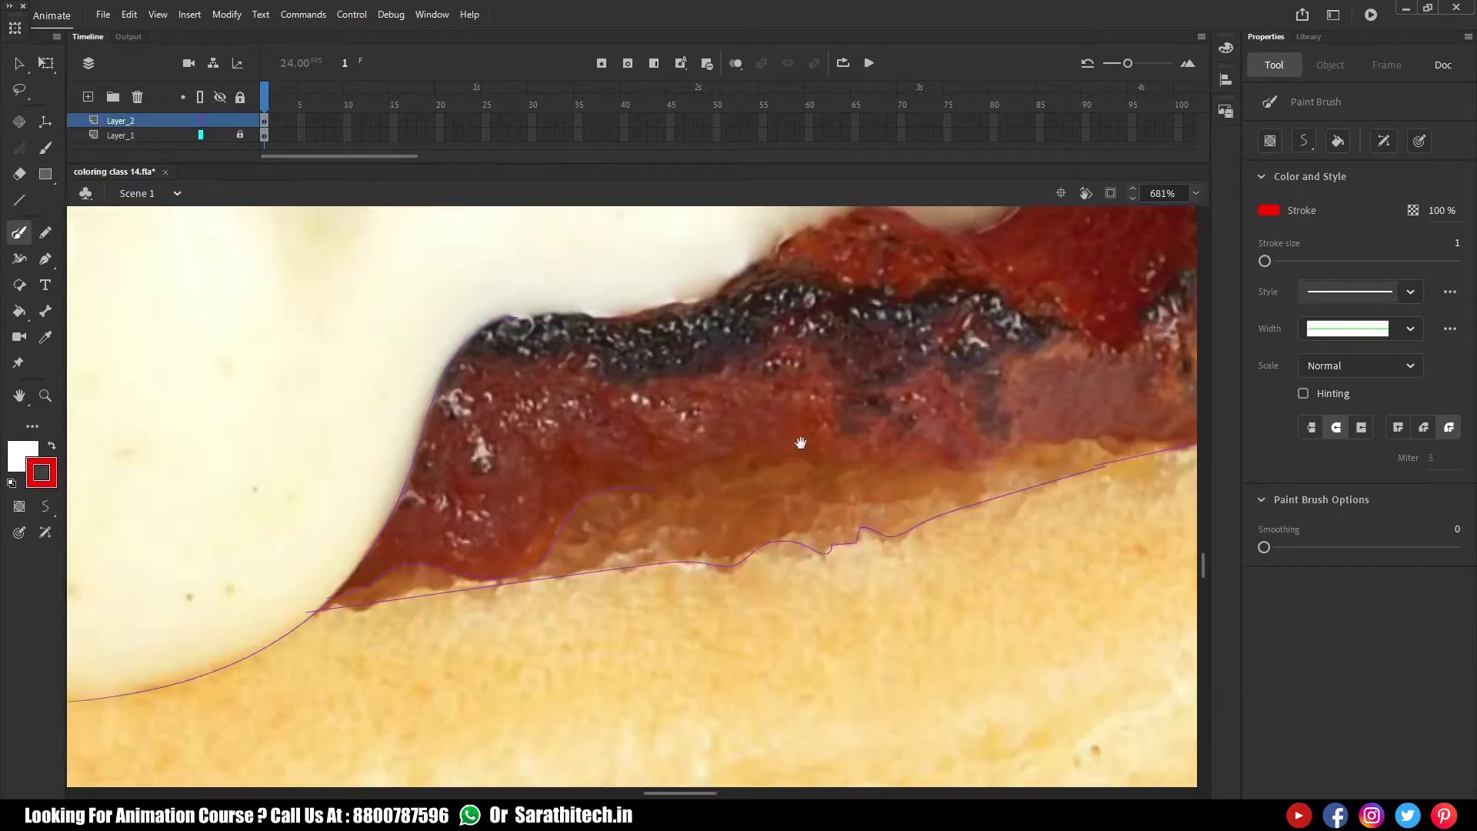
pyautogui.moveTo(613, 504); pyautogui.dragTo(817, 507)
# Brush the second sauce drip's lower edge and the right bacon's underside above the bun
pyautogui.moveTo(962, 483)
pyautogui.mouseDown()
pyautogui.moveTo(979, 480)
pyautogui.moveTo(353, 628)
pyautogui.mouseUp()
pyautogui.moveTo(514, 489)
pyautogui.mouseDown()
pyautogui.moveTo(678, 503)
pyautogui.moveTo(364, 637)
pyautogui.moveTo(446, 636)
pyautogui.moveTo(616, 478)
pyautogui.mouseUp()
pyautogui.moveTo(613, 481)
pyautogui.mouseDown()
pyautogui.moveTo(498, 593)
pyautogui.moveTo(536, 535)
pyautogui.mouseUp()
pyautogui.moveTo(664, 455); pyautogui.dragTo(779, 379)
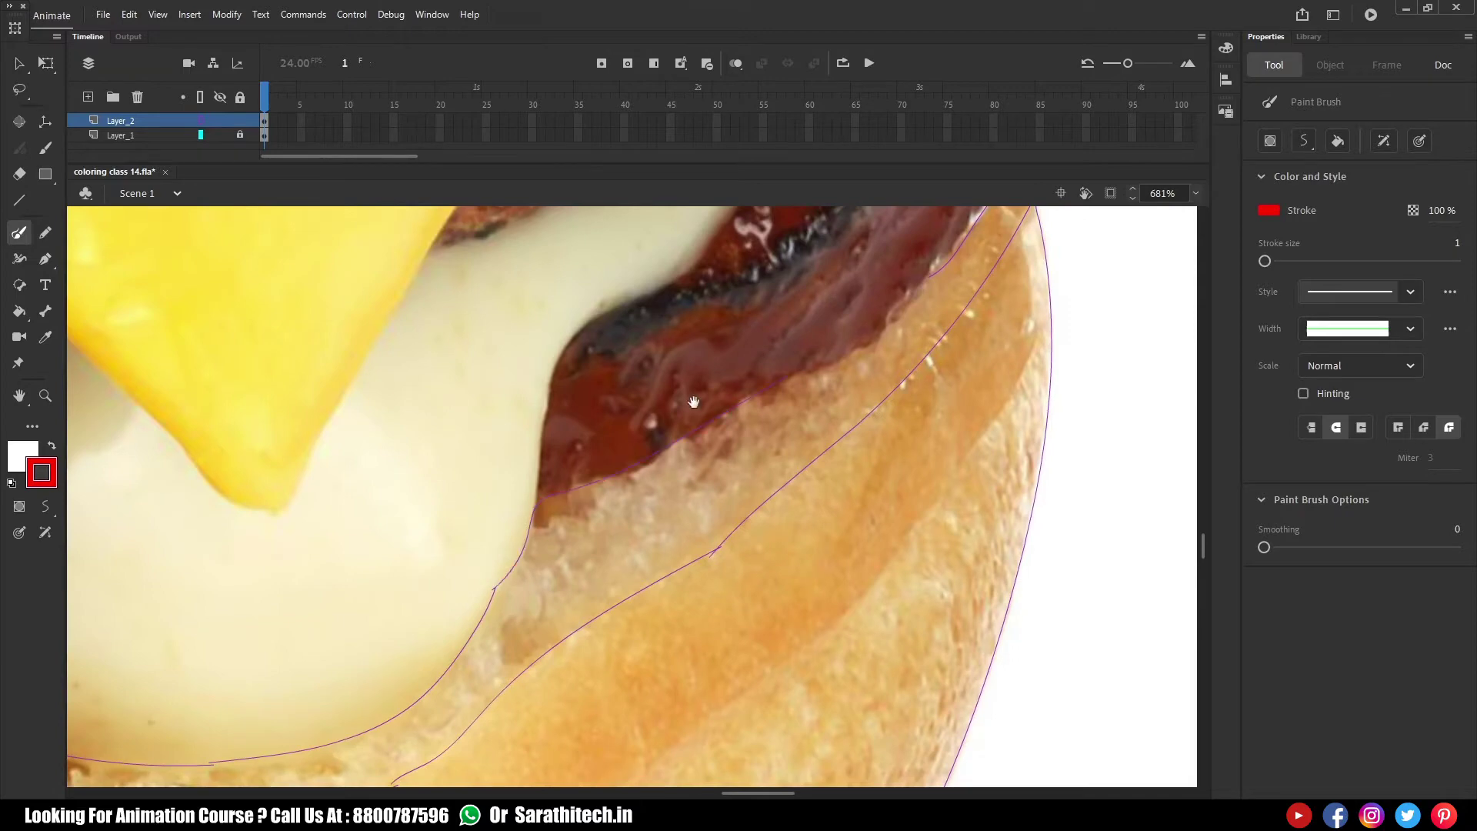
# Brush the remaining stretch of the right bacon's underside above the bottom bun, and toggle Layer_1's visibility off and on
pyautogui.moveTo(323, 654); pyautogui.dragTo(708, 403)
pyautogui.hotkey('ctrl', '=')
pyautogui.hotkey('ctrl', '=')
pyautogui.moveTo(515, 546); pyautogui.dragTo(538, 547)
pyautogui.hotkey('ctrl', '-')
pyautogui.hotkey('ctrl', '-')
pyautogui.moveTo(912, 318); pyautogui.dragTo(623, 511)
pyautogui.scroll(4, 623, 511)
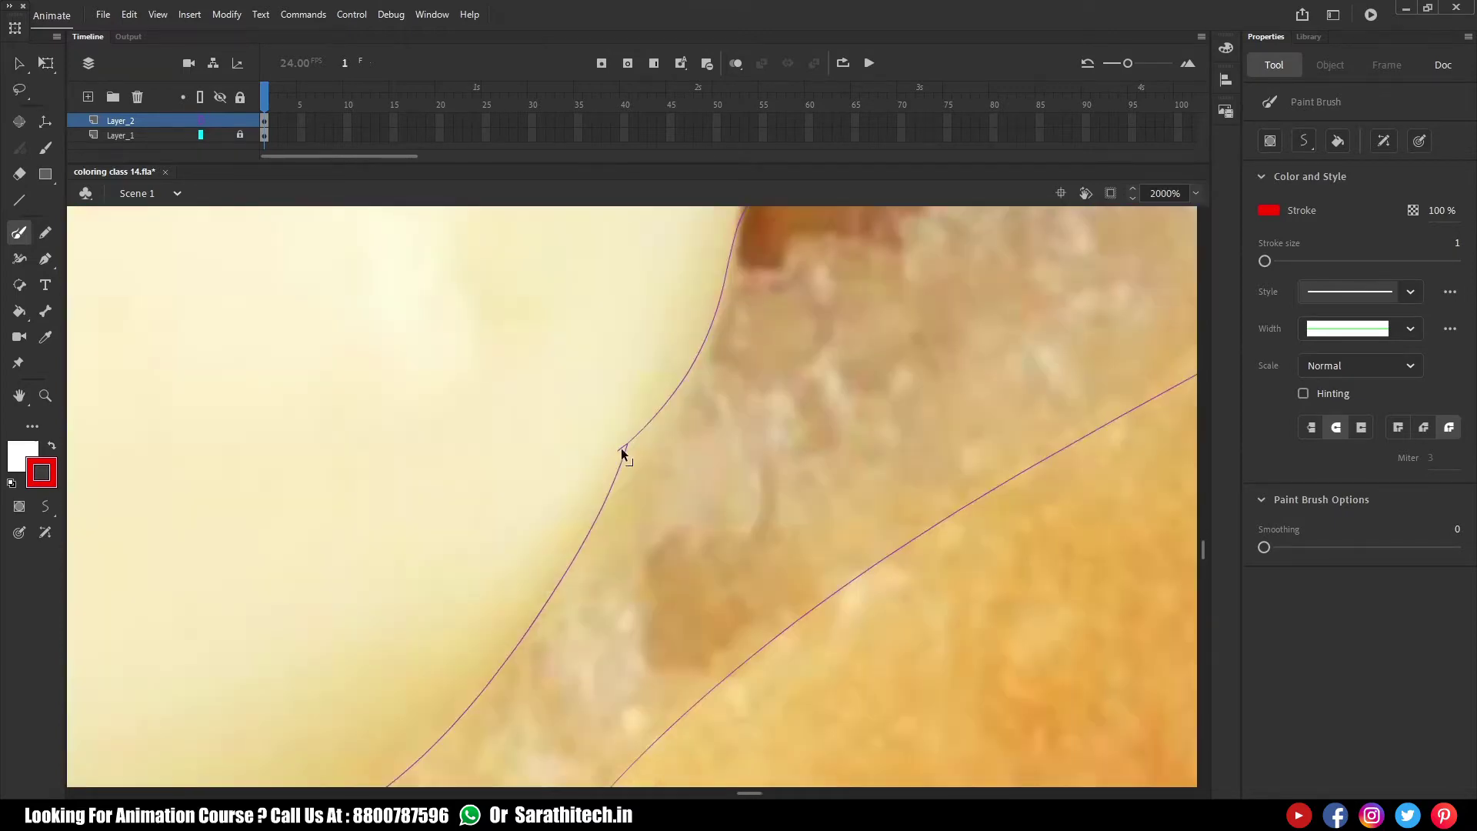
pyautogui.scroll(-4, 639, 452)
pyautogui.scroll(3, 578, 612)
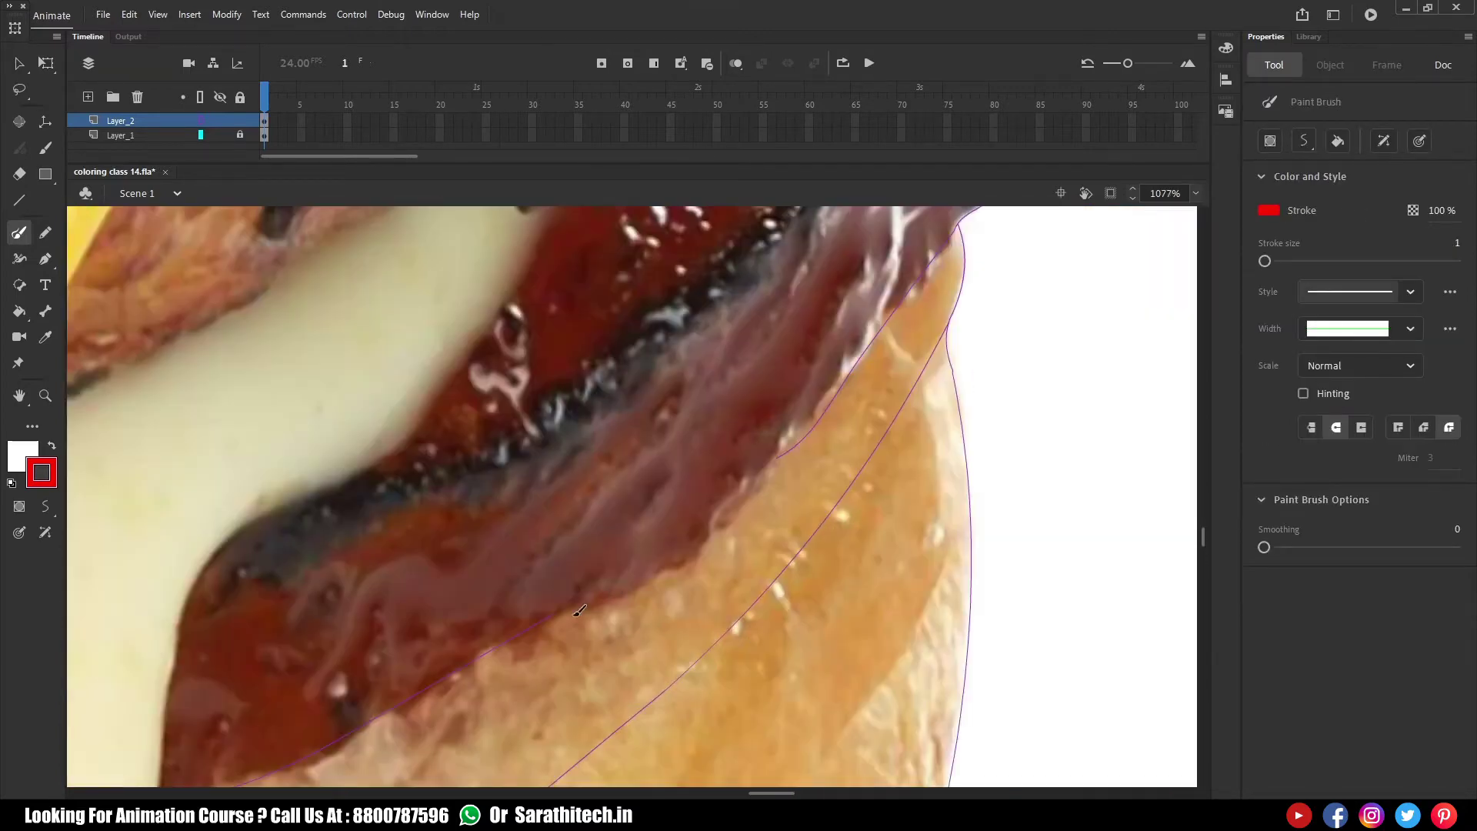
pyautogui.moveTo(645, 575); pyautogui.dragTo(769, 489)
pyautogui.scroll(-8, 770, 490)
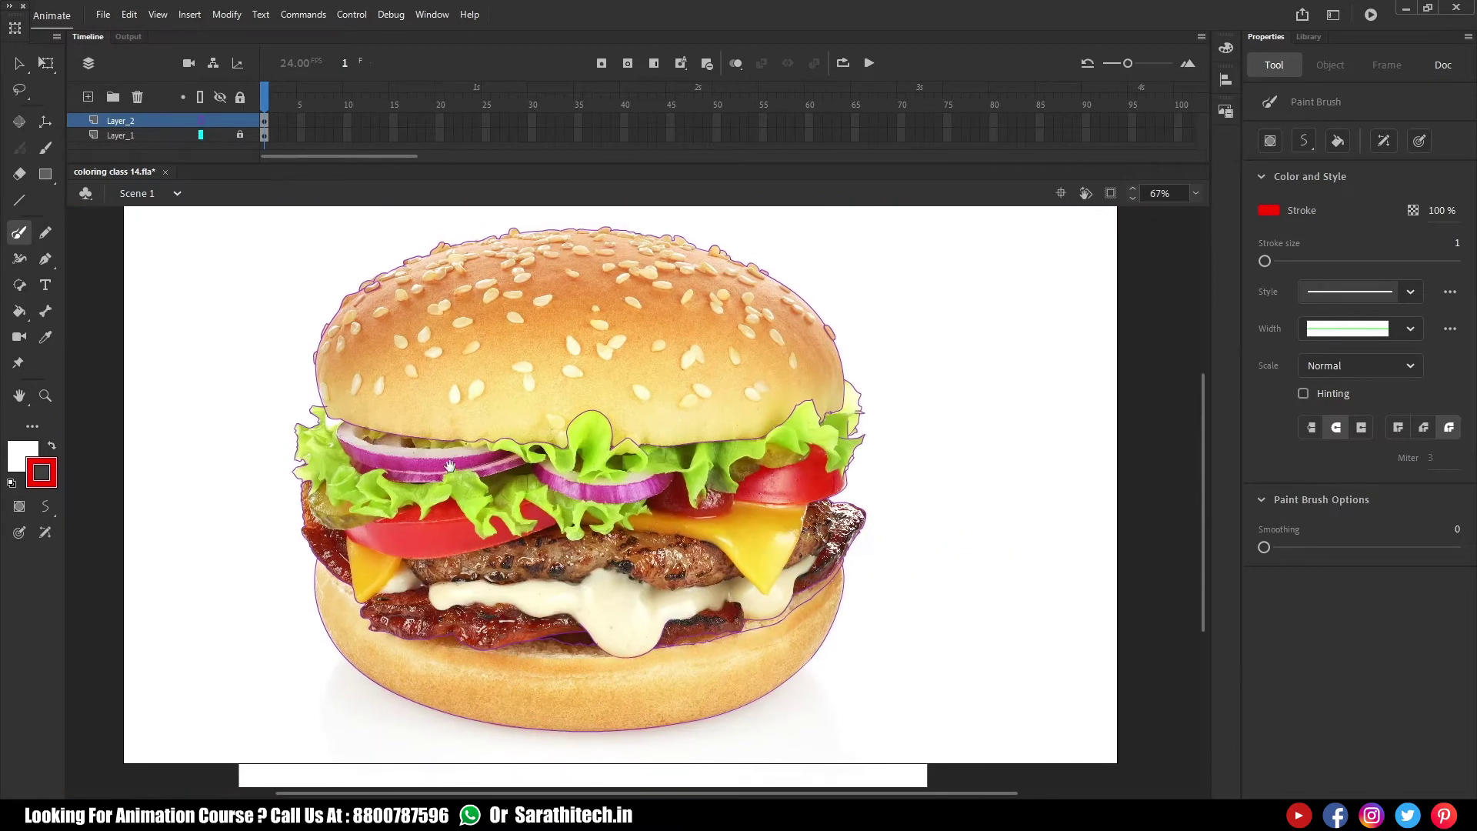
pyautogui.click(218, 136)
pyautogui.click(219, 135)
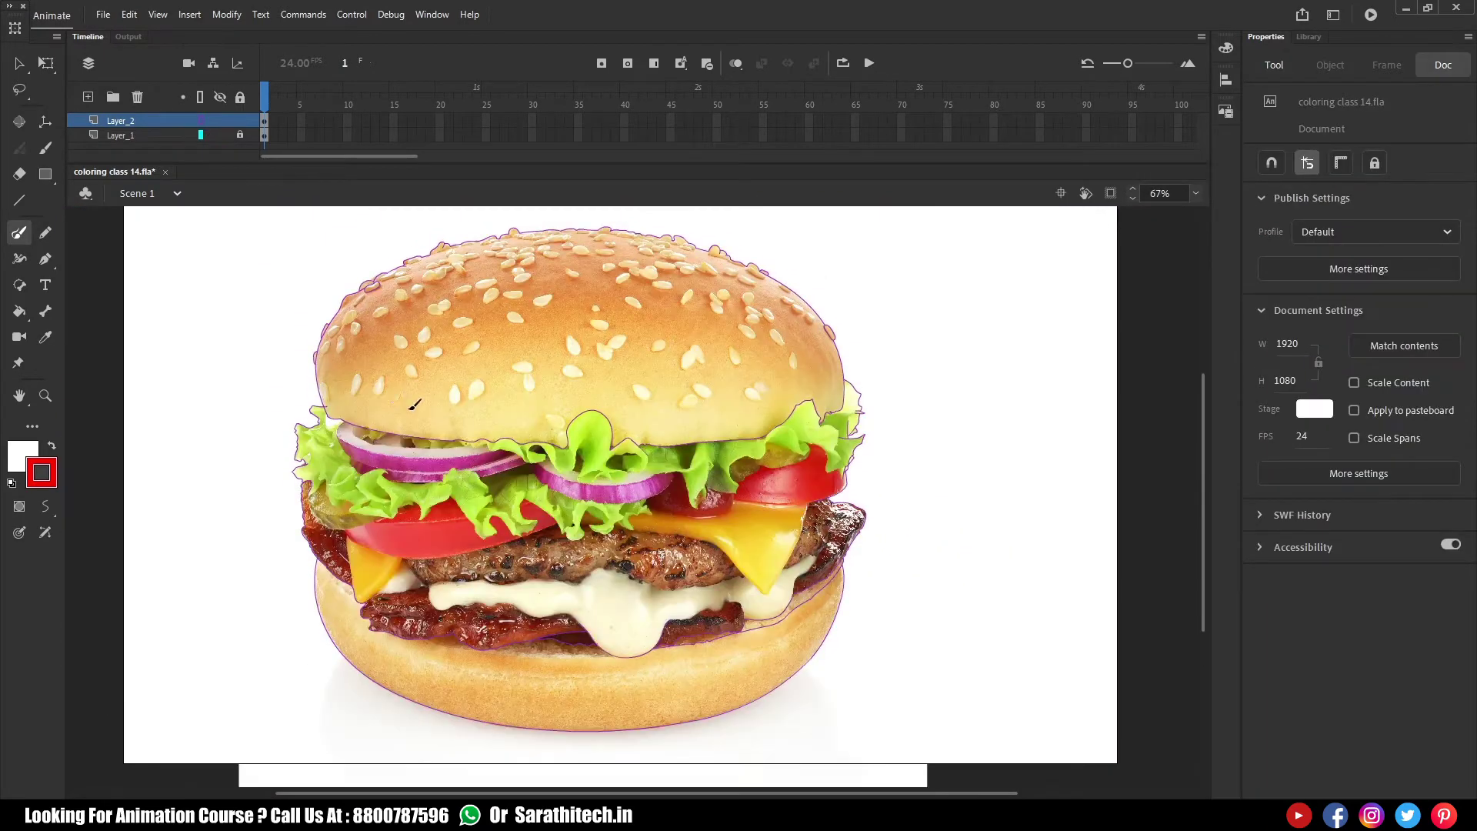
# Brush the lettuce edge along the white gap beneath the top bun's left end, up to the onion
pyautogui.scroll(7, 368, 450)
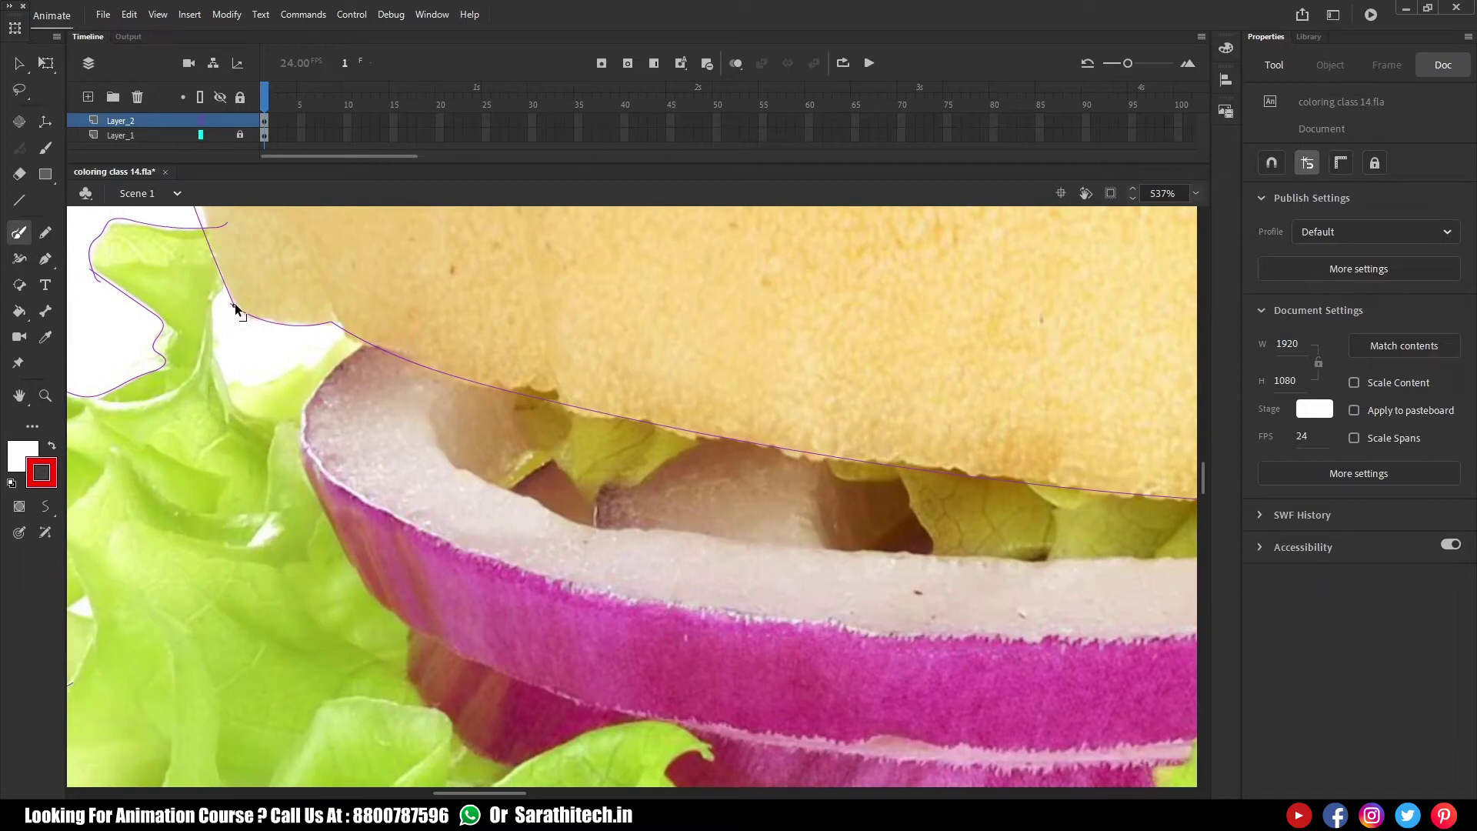
pyautogui.press('space')
pyautogui.moveTo(269, 388); pyautogui.dragTo(429, 392)
pyautogui.moveTo(383, 288); pyautogui.dragTo(387, 291)
pyautogui.moveTo(406, 413); pyautogui.dragTo(440, 424)
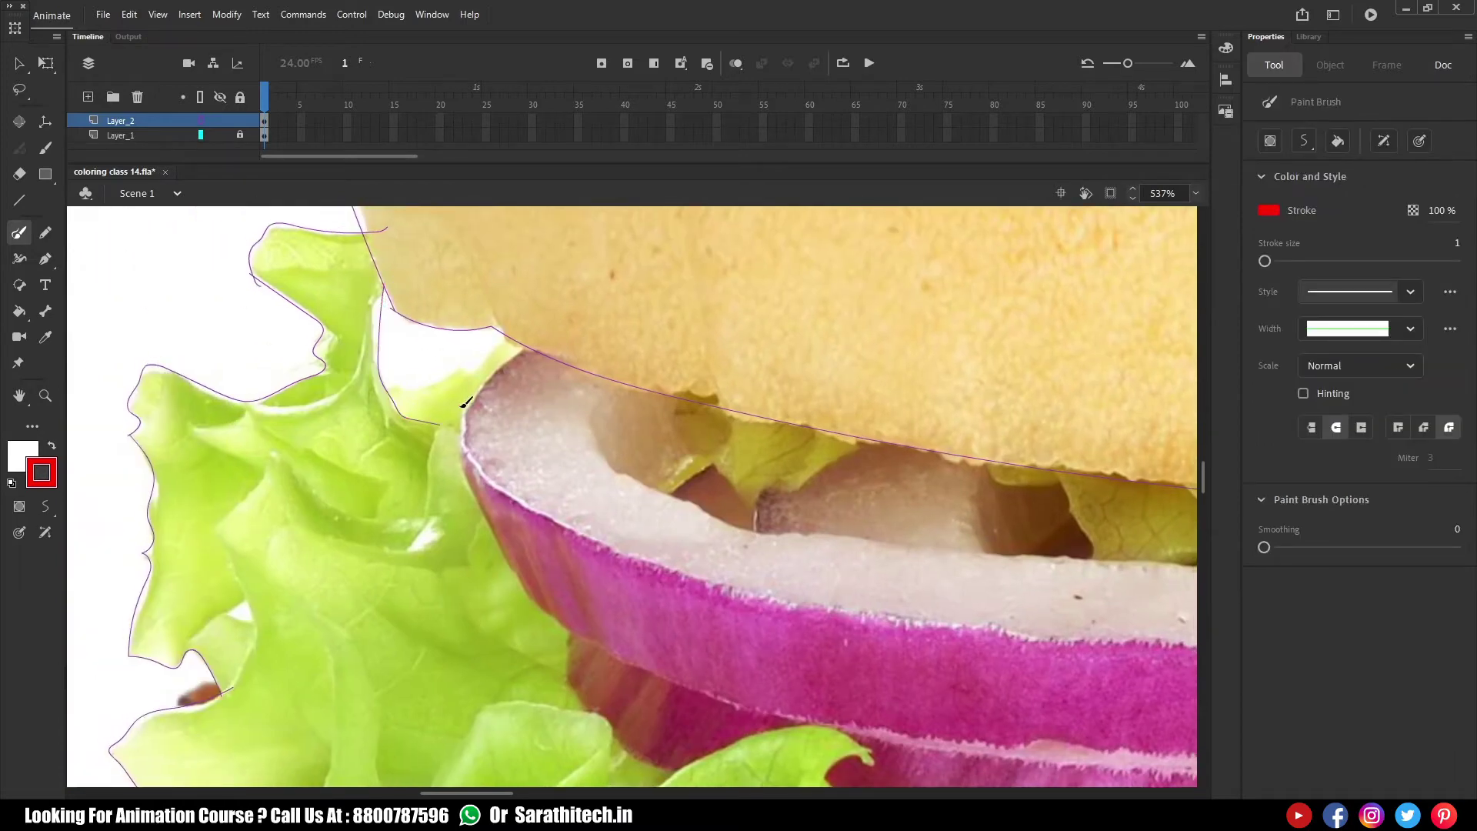
# Draw and bend lines along the upper onion ring's boundary between pale face and purple skin, from its left end to the overlapping lettuce
pyautogui.press('n')
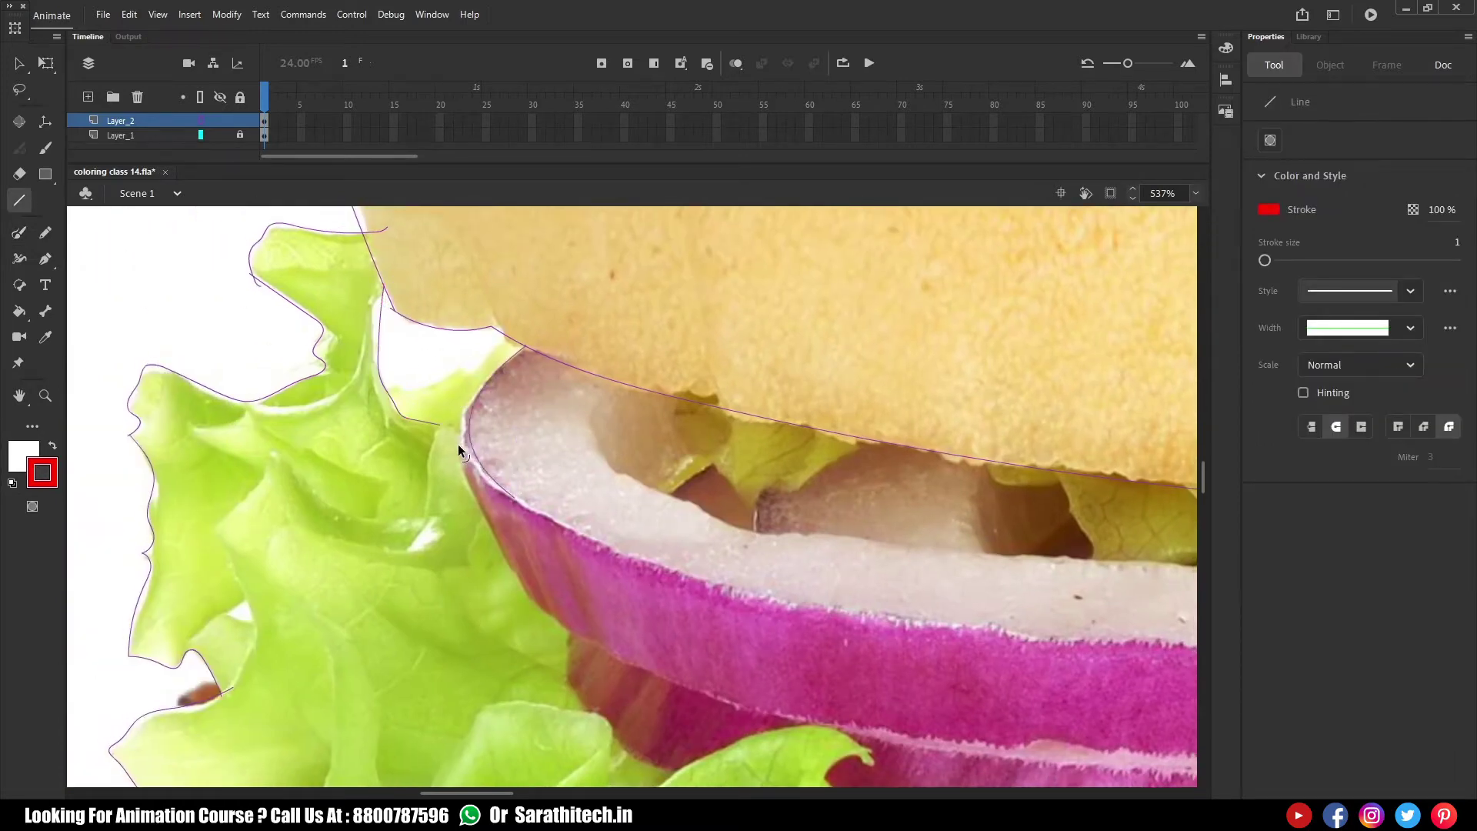
pyautogui.moveTo(586, 497)
pyautogui.mouseDown()
pyautogui.moveTo(497, 469)
pyautogui.moveTo(1099, 616)
pyautogui.mouseUp()
pyautogui.moveTo(792, 550)
pyautogui.mouseDown()
pyautogui.moveTo(807, 594)
pyautogui.moveTo(681, 528)
pyautogui.mouseUp()
pyautogui.press('space')
pyautogui.moveTo(1055, 597); pyautogui.dragTo(470, 552)
pyautogui.moveTo(885, 471)
pyautogui.mouseDown()
pyautogui.moveTo(873, 493)
pyautogui.moveTo(371, 553)
pyautogui.mouseUp()
pyautogui.moveTo(670, 517); pyautogui.dragTo(677, 536)
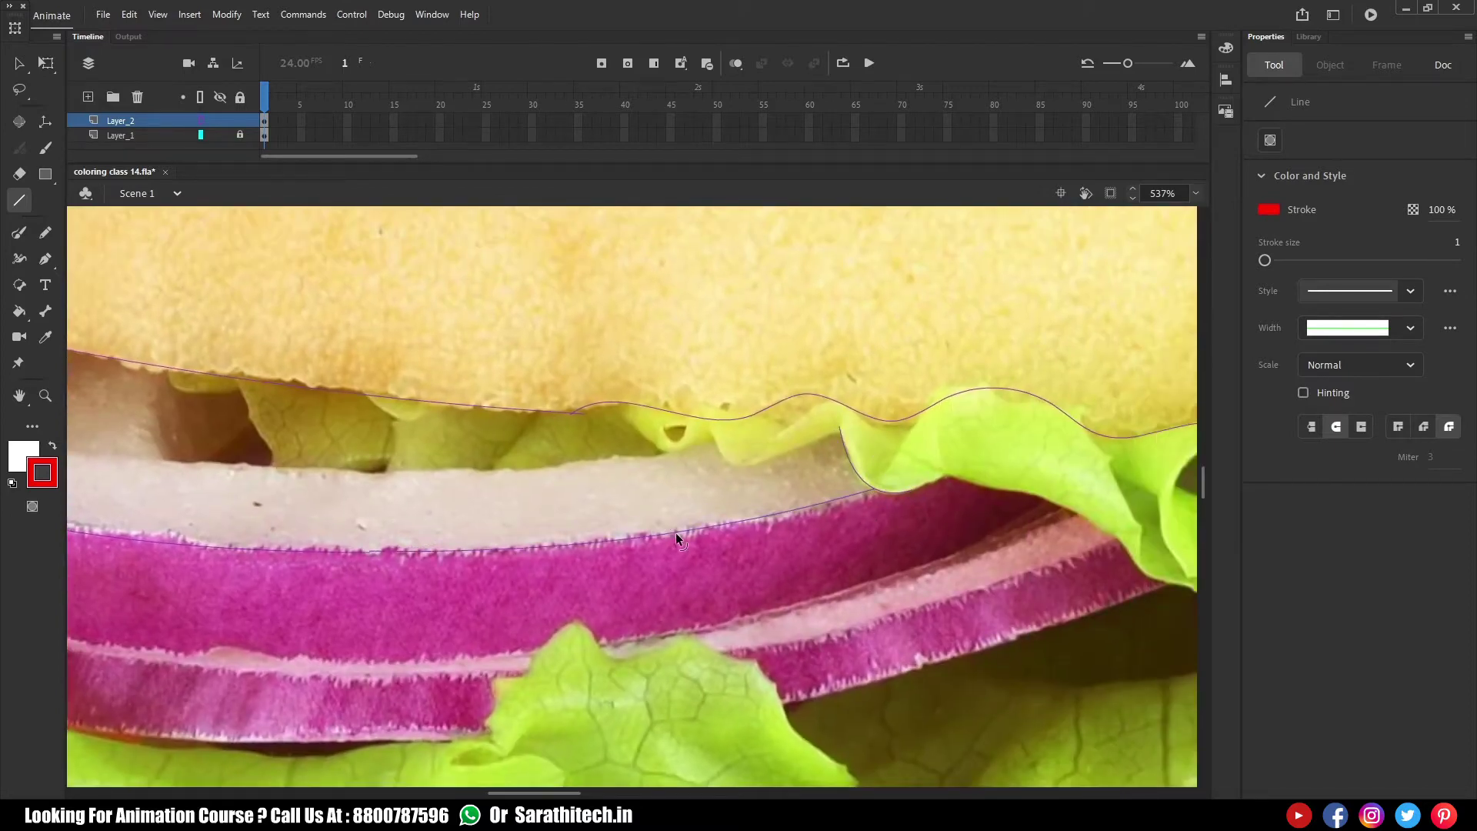
pyautogui.hotkey('ctrl', 'space')
pyautogui.moveTo(346, 520); pyautogui.dragTo(431, 588)
pyautogui.moveTo(571, 500); pyautogui.dragTo(564, 493)
# Draw and bend lines along the upper onion ring's outer left edge, joining them to its rim line
pyautogui.hotkey('ctrl', '-')
pyautogui.hotkey('ctrl', '-')
pyautogui.moveTo(85, 560); pyautogui.dragTo(521, 521)
pyautogui.hotkey('ctrl', 'space')
pyautogui.moveTo(447, 293); pyautogui.dragTo(532, 544)
pyautogui.moveTo(532, 544); pyautogui.dragTo(527, 514)
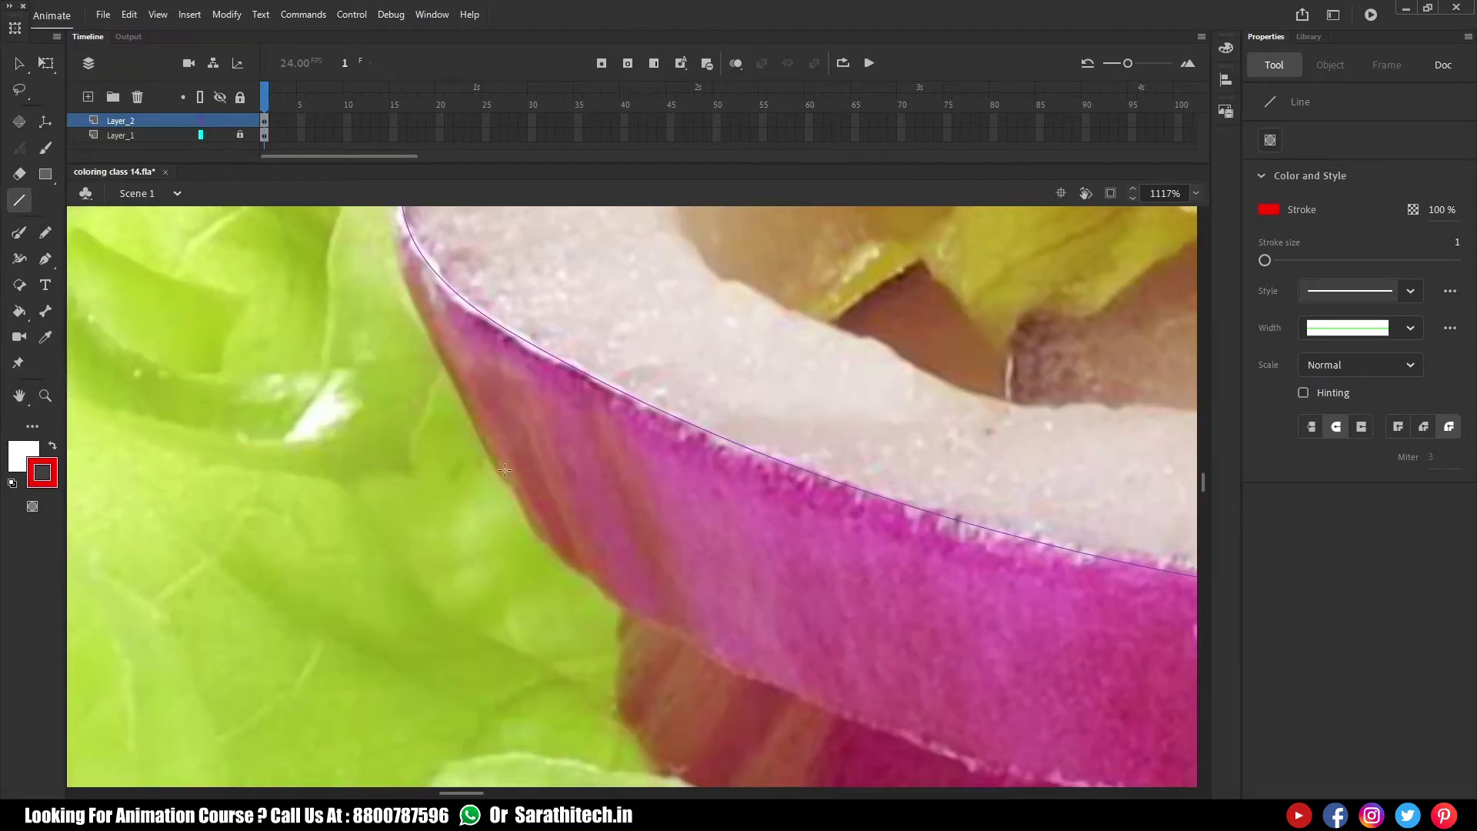
pyautogui.moveTo(433, 287); pyautogui.dragTo(482, 360)
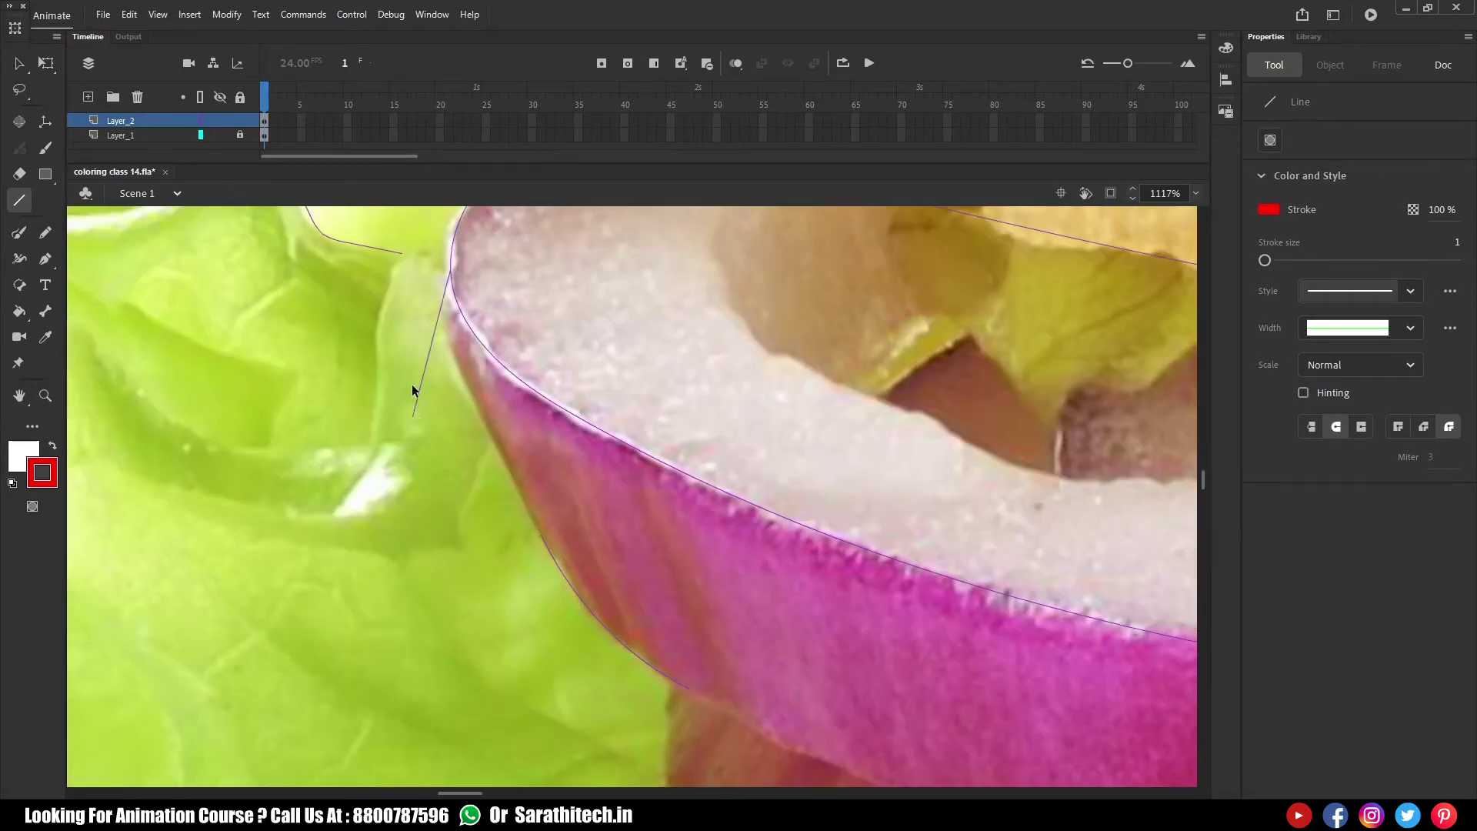
pyautogui.moveTo(414, 413); pyautogui.dragTo(540, 534)
pyautogui.moveTo(442, 356); pyautogui.dragTo(454, 360)
# Continue with curved lines along the lower edge of the upper onion ring's purple skin toward the pointed lettuce leaf
pyautogui.moveTo(745, 587); pyautogui.dragTo(372, 324)
pyautogui.moveTo(719, 611); pyautogui.dragTo(668, 588)
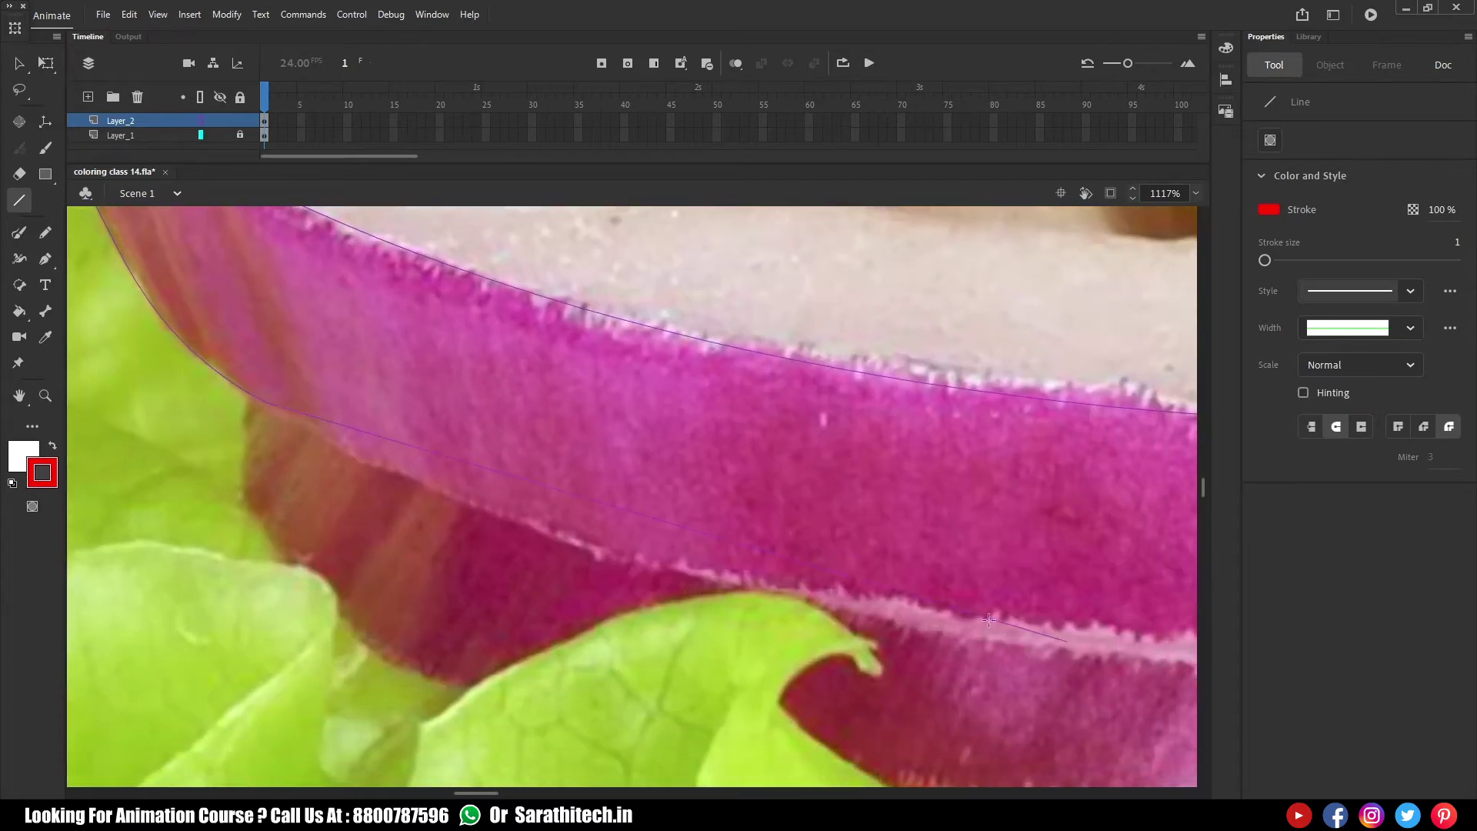
pyautogui.moveTo(806, 607); pyautogui.dragTo(788, 612)
pyautogui.hotkey('ctrl', '-')
pyautogui.moveTo(950, 581); pyautogui.dragTo(524, 564)
pyautogui.moveTo(419, 551); pyautogui.dragTo(815, 556)
pyautogui.moveTo(683, 553); pyautogui.dragTo(683, 565)
# Brush the pointed lettuce tip overlapping the onion and extend the ring's lower edge line to meet it
pyautogui.hotkey('ctrl', 'space')
pyautogui.moveTo(801, 567); pyautogui.dragTo(884, 492)
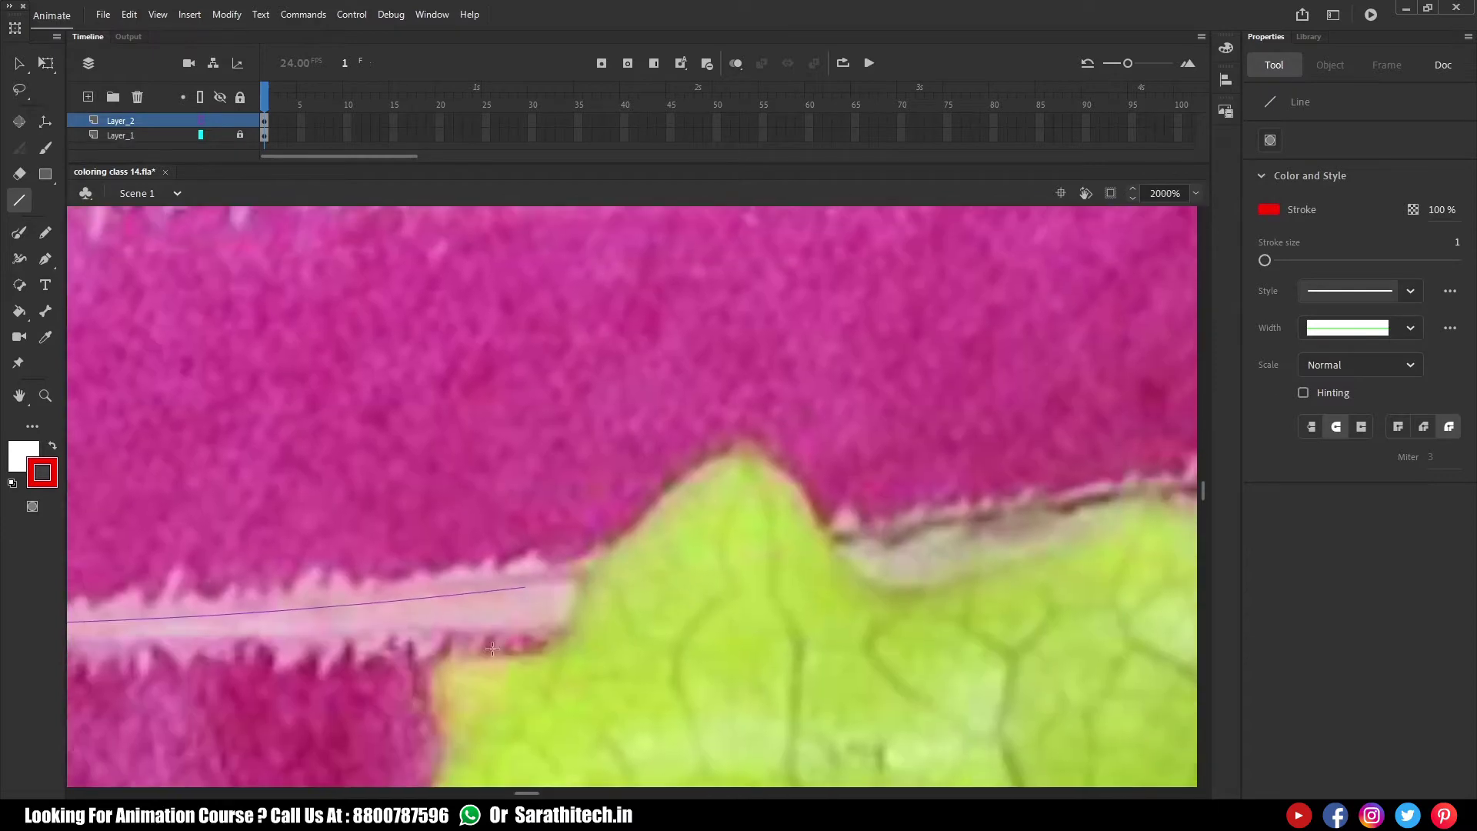
pyautogui.press('y')
pyautogui.moveTo(475, 656)
pyautogui.mouseDown()
pyautogui.moveTo(562, 642)
pyautogui.moveTo(704, 454)
pyautogui.moveTo(885, 569)
pyautogui.moveTo(1085, 522)
pyautogui.mouseUp()
pyautogui.press('n')
pyautogui.moveTo(524, 587); pyautogui.dragTo(602, 566)
# Brush the underside of the lettuce that covers the upper onion ring's right end
pyautogui.hotkey('ctrl', '-')
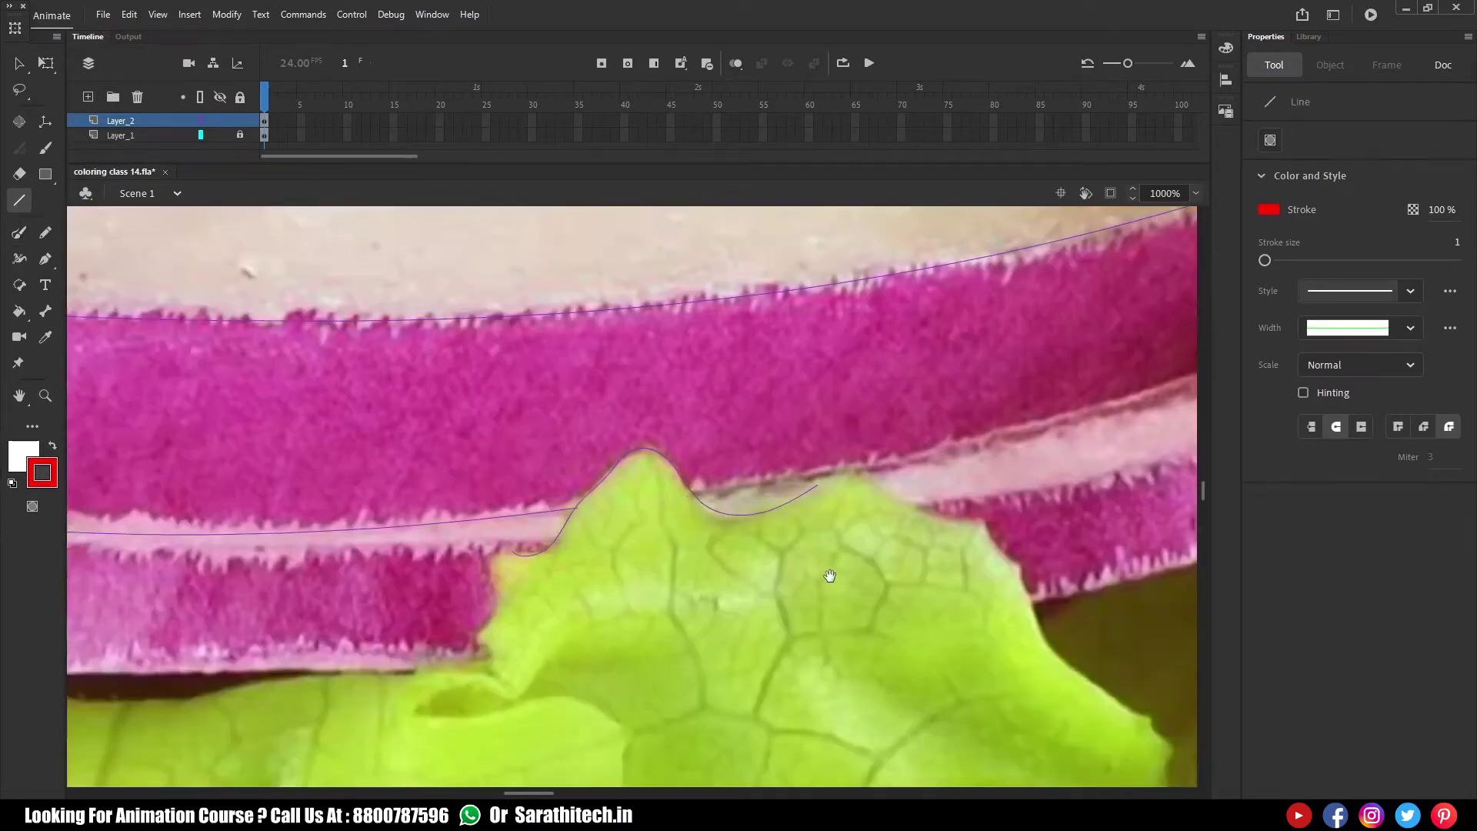
pyautogui.moveTo(828, 578); pyautogui.dragTo(578, 692)
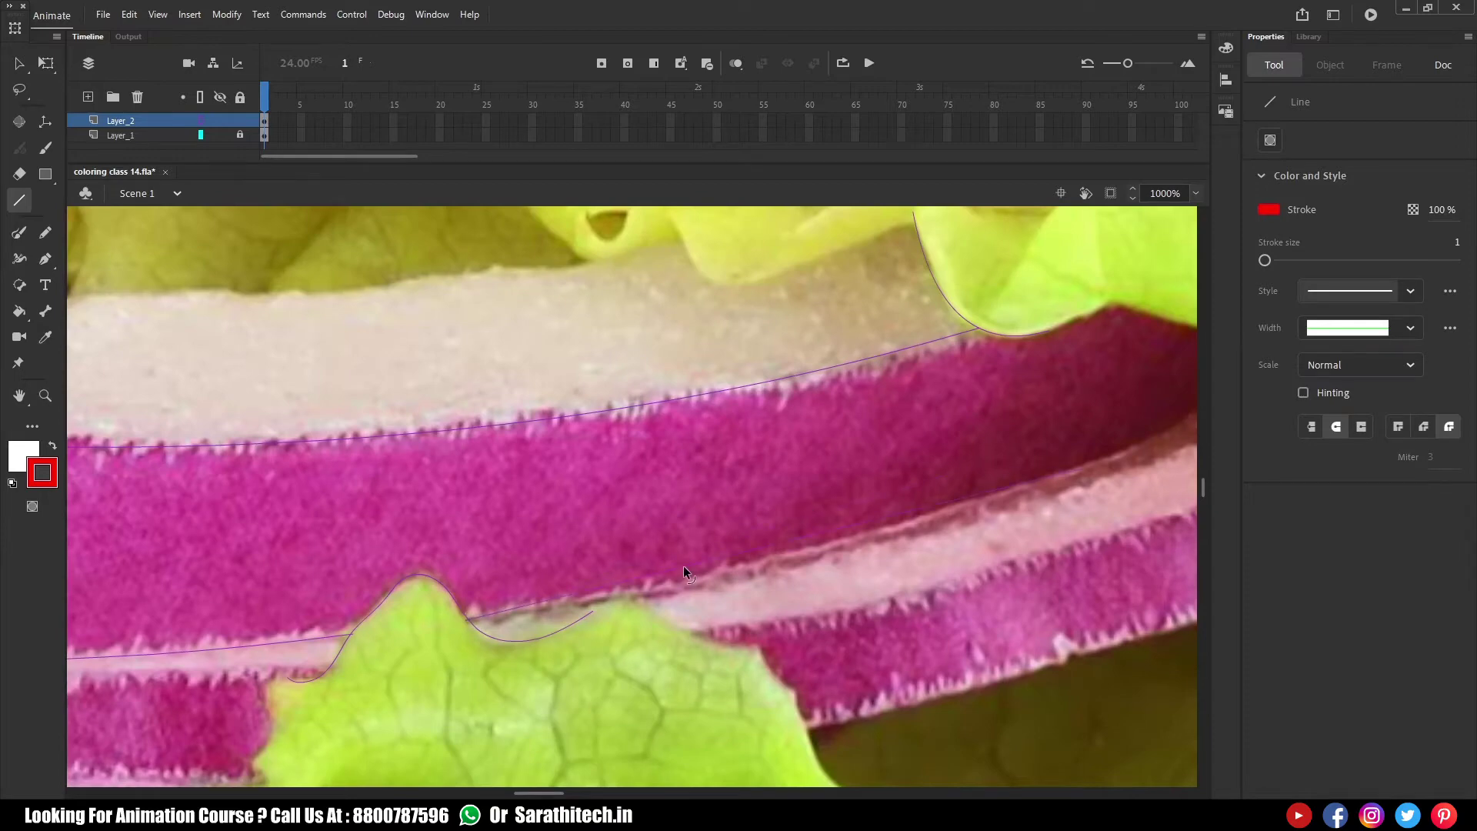
pyautogui.hotkey('ctrl', '=')
pyautogui.press('y')
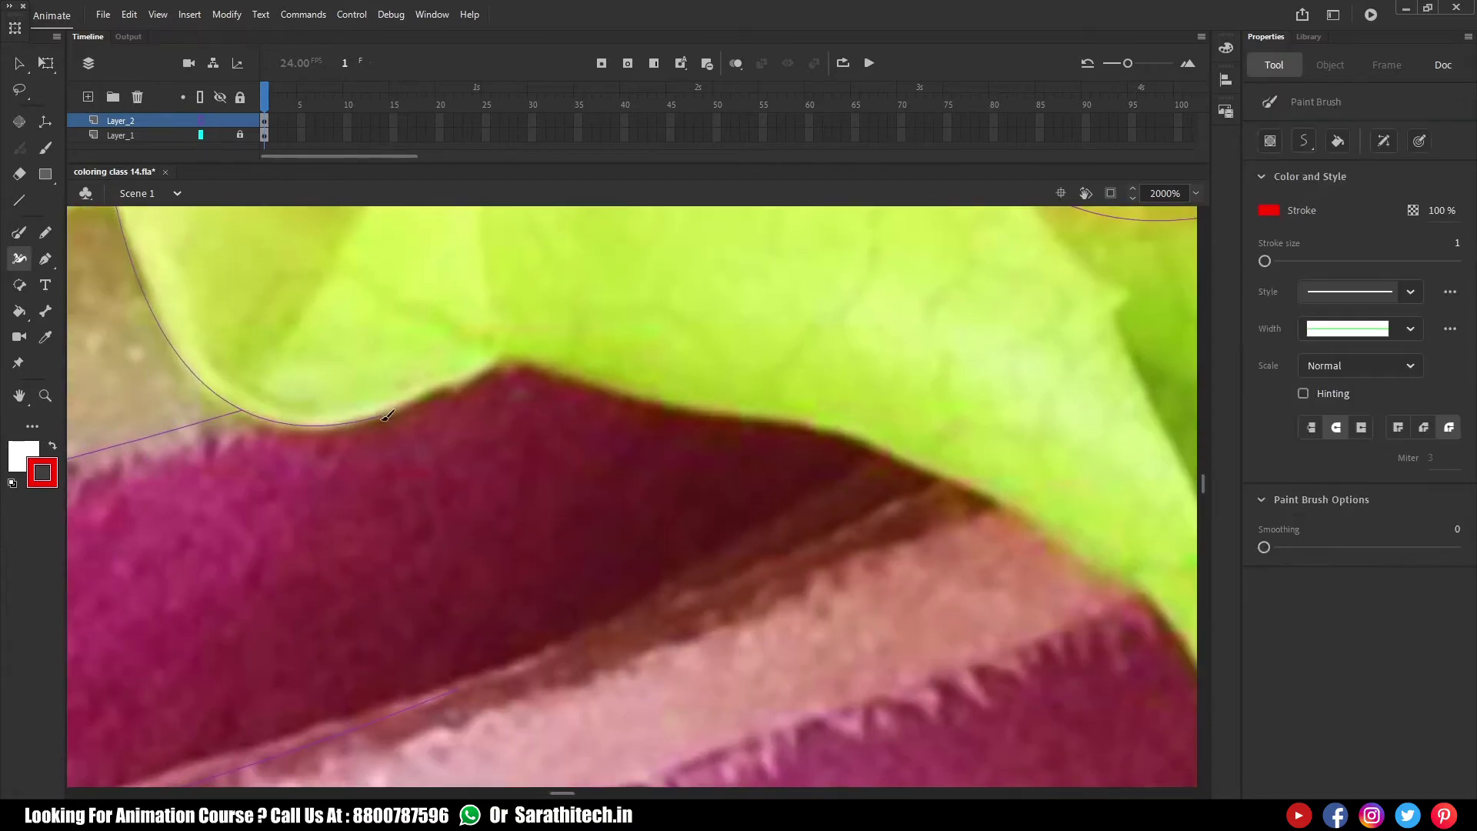
pyautogui.moveTo(387, 416)
pyautogui.mouseDown()
pyautogui.moveTo(489, 371)
pyautogui.moveTo(624, 396)
pyautogui.moveTo(1166, 598)
pyautogui.mouseUp()
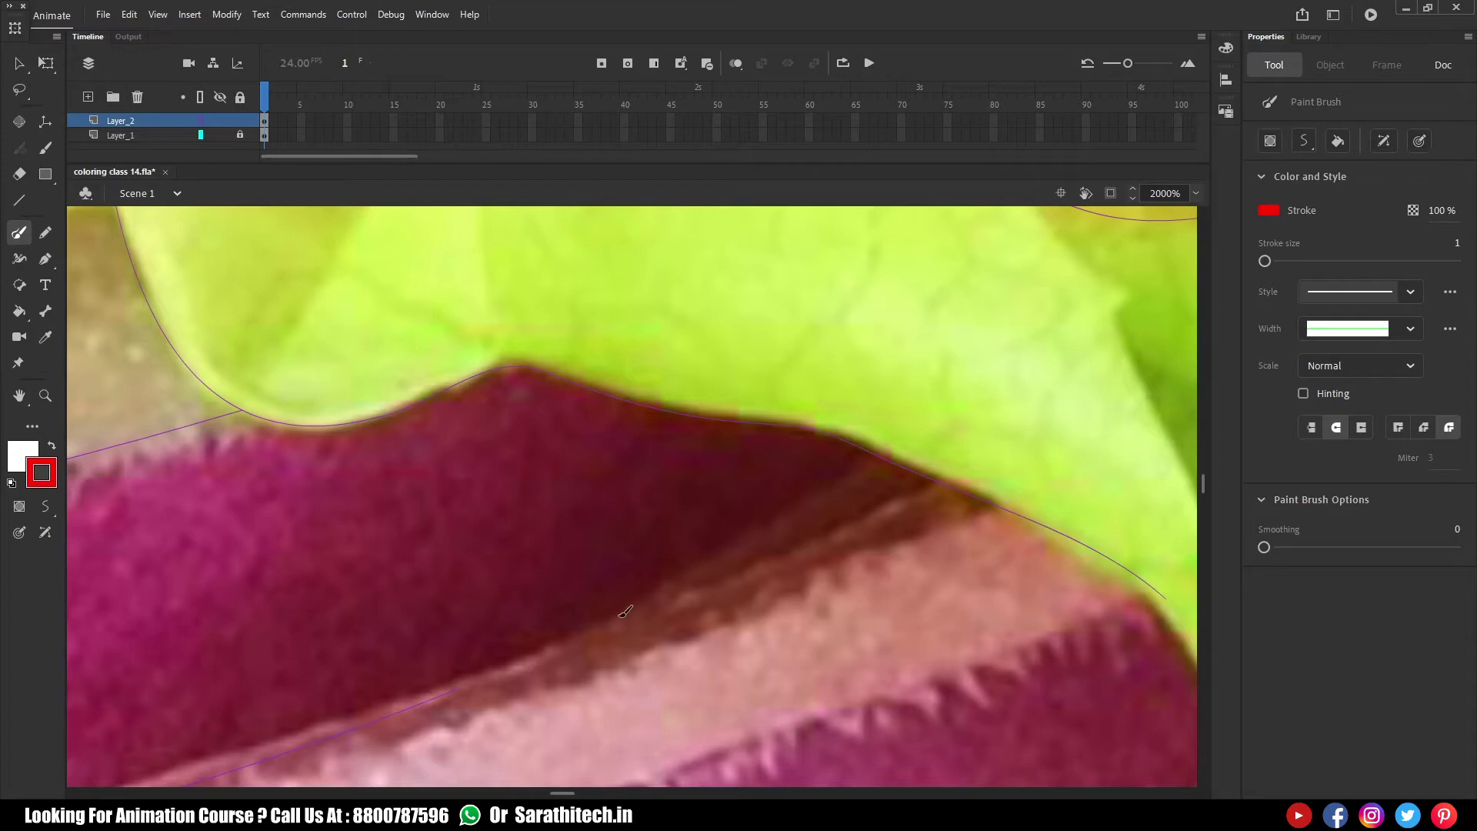
# Draw and bend the upper onion ring's lower edge between both lettuce leaves, and start a parallel line for the ring below
pyautogui.press('n')
pyautogui.moveTo(939, 479); pyautogui.dragTo(885, 458)
pyautogui.moveTo(809, 498); pyautogui.dragTo(808, 514)
pyautogui.hotkey('ctrl', '-')
pyautogui.hotkey('ctrl', '=')
pyautogui.moveTo(1005, 549); pyautogui.dragTo(937, 448)
pyautogui.hotkey('ctrl', '-')
pyautogui.moveTo(720, 504); pyautogui.dragTo(786, 597)
pyautogui.moveTo(866, 489); pyautogui.dragTo(614, 561)
pyautogui.moveTo(775, 518); pyautogui.dragTo(776, 507)
pyautogui.hotkey('ctrl', '=')
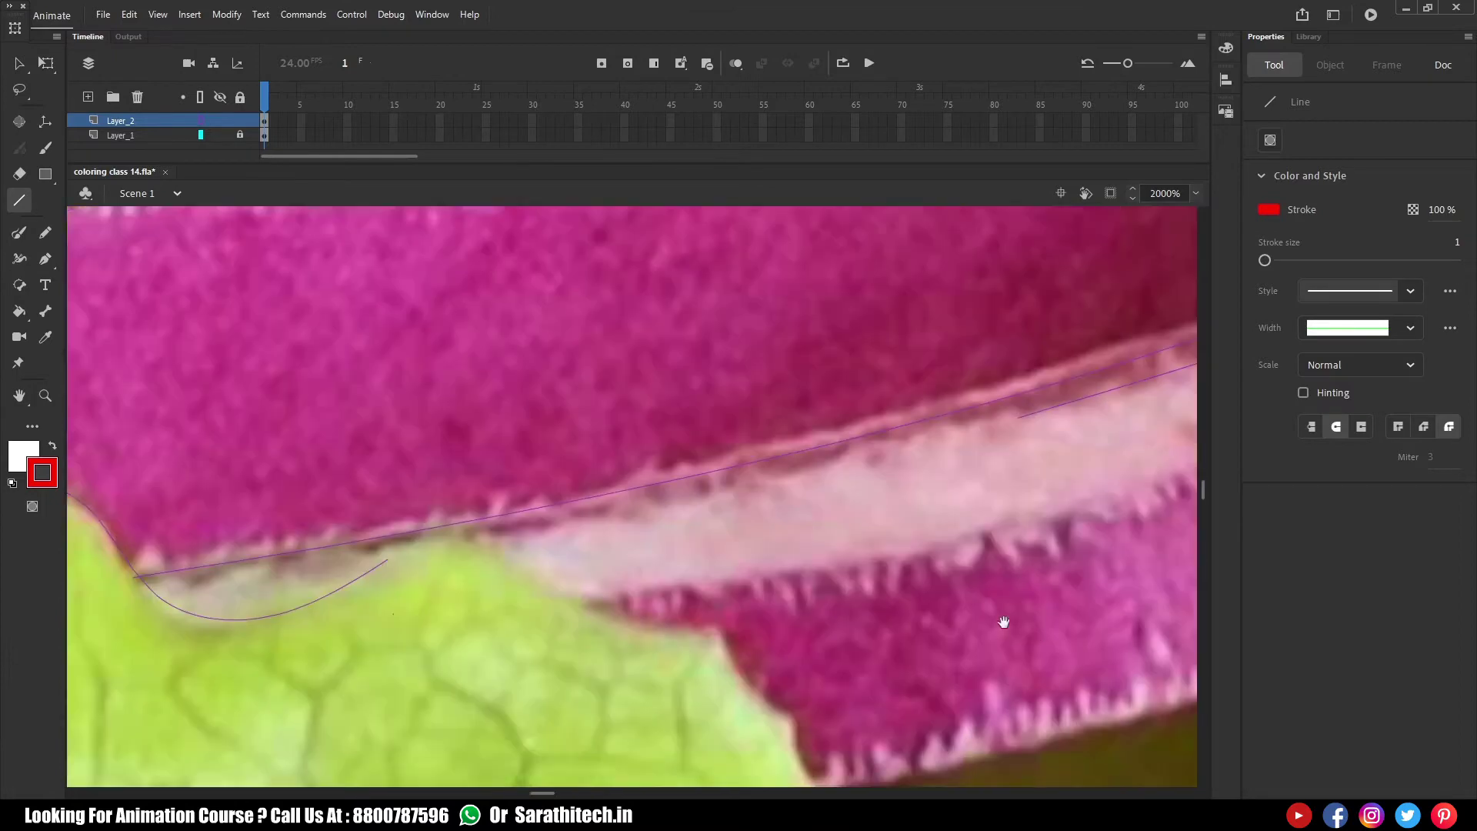
# Brush the pointed leaf's remaining top edge and connect the lower onion ring's upper rim line to it
pyautogui.press('y')
pyautogui.moveTo(335, 576)
pyautogui.mouseDown()
pyautogui.moveTo(373, 553)
pyautogui.moveTo(616, 639)
pyautogui.moveTo(752, 745)
pyautogui.mouseUp()
pyautogui.press('n')
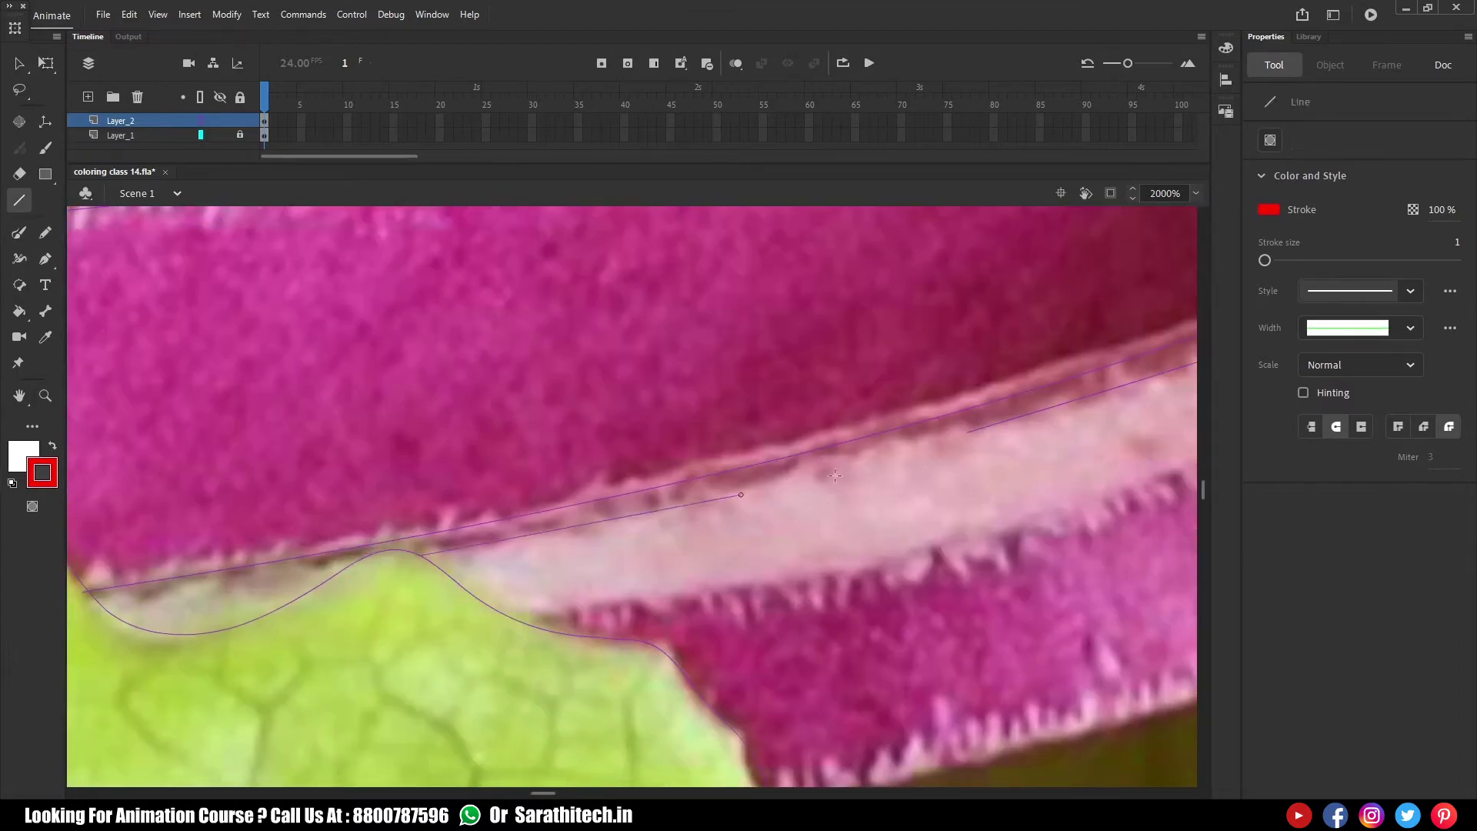
pyautogui.hotkey('ctrl', '-')
pyautogui.hotkey('ctrl', '=')
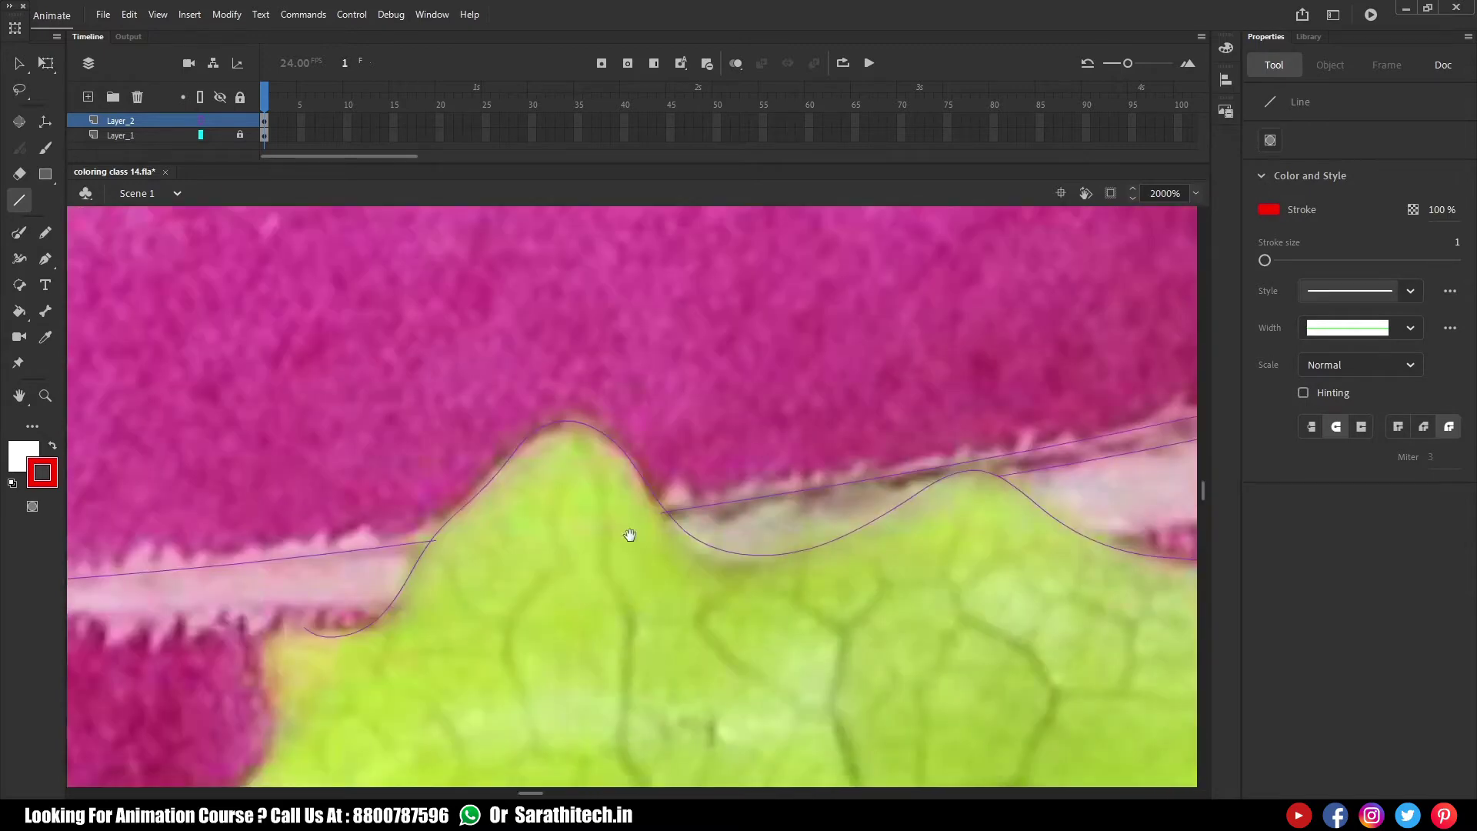
pyautogui.hotkey('ctrl', '-')
pyautogui.hotkey('ctrl', '-')
# Brush the lettuce edge past the onion's right end and line the boundary between the lower ring's pink rim and purple skin
pyautogui.moveTo(672, 270); pyautogui.dragTo(1030, 454)
pyautogui.moveTo(908, 472)
pyautogui.mouseDown()
pyautogui.moveTo(828, 418)
pyautogui.moveTo(956, 543)
pyautogui.moveTo(1107, 560)
pyautogui.mouseUp()
pyautogui.press('y')
pyautogui.moveTo(804, 487); pyautogui.dragTo(952, 474)
pyautogui.press('n')
pyautogui.moveTo(955, 396); pyautogui.dragTo(241, 633)
pyautogui.moveTo(543, 534); pyautogui.dragTo(545, 551)
pyautogui.moveTo(418, 526)
pyautogui.mouseDown()
pyautogui.moveTo(1018, 426)
pyautogui.moveTo(1048, 405)
pyautogui.mouseUp()
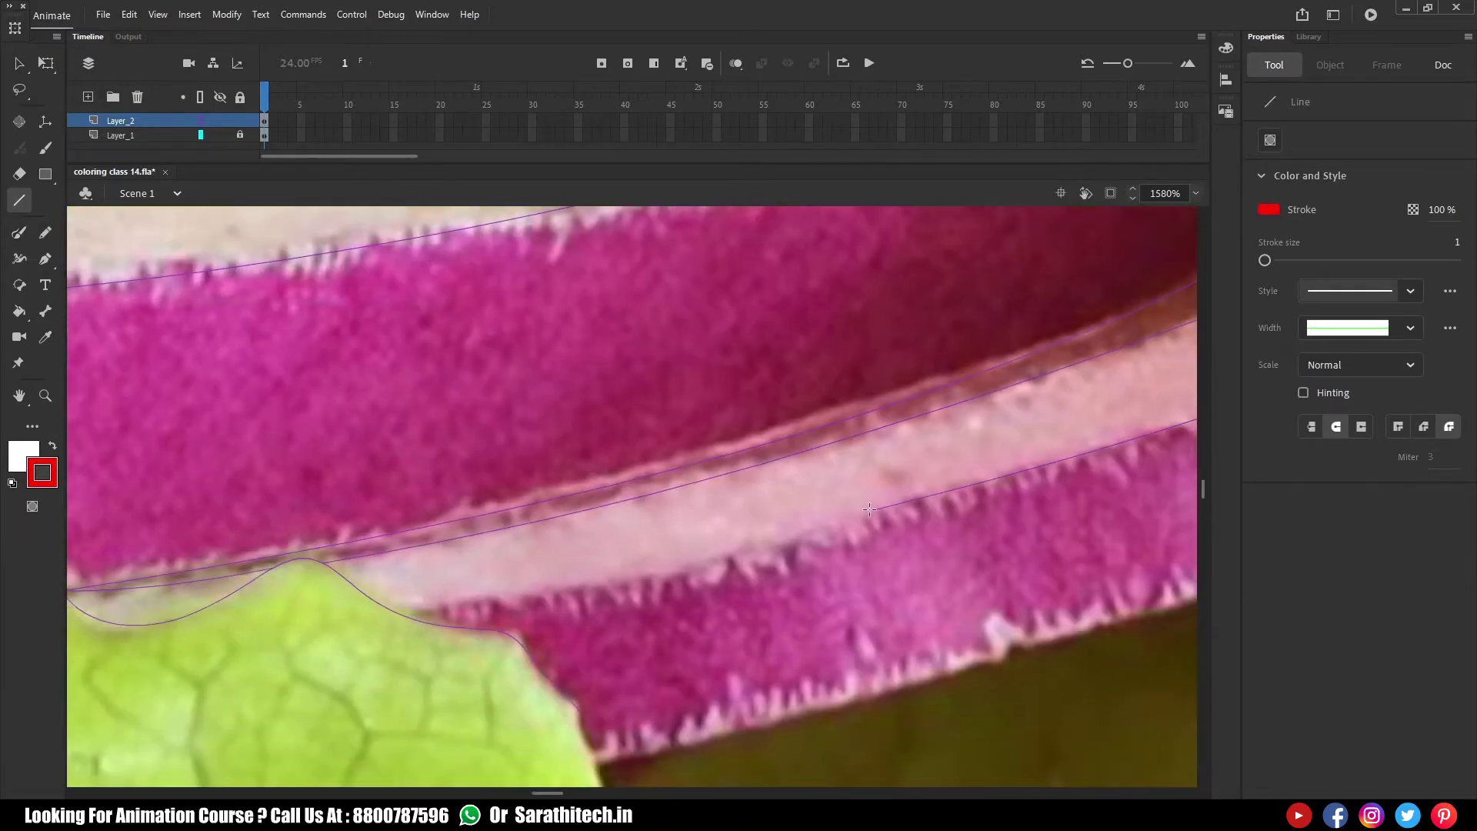
# Brush the pointed lettuce leaf's right edge downward below the lower onion ring
pyautogui.moveTo(573, 745); pyautogui.dragTo(473, 519)
pyautogui.moveTo(469, 502)
pyautogui.mouseDown()
pyautogui.moveTo(494, 492)
pyautogui.moveTo(466, 502)
pyautogui.moveTo(543, 638)
pyautogui.moveTo(673, 738)
pyautogui.moveTo(697, 781)
pyautogui.mouseUp()
pyautogui.press('b')
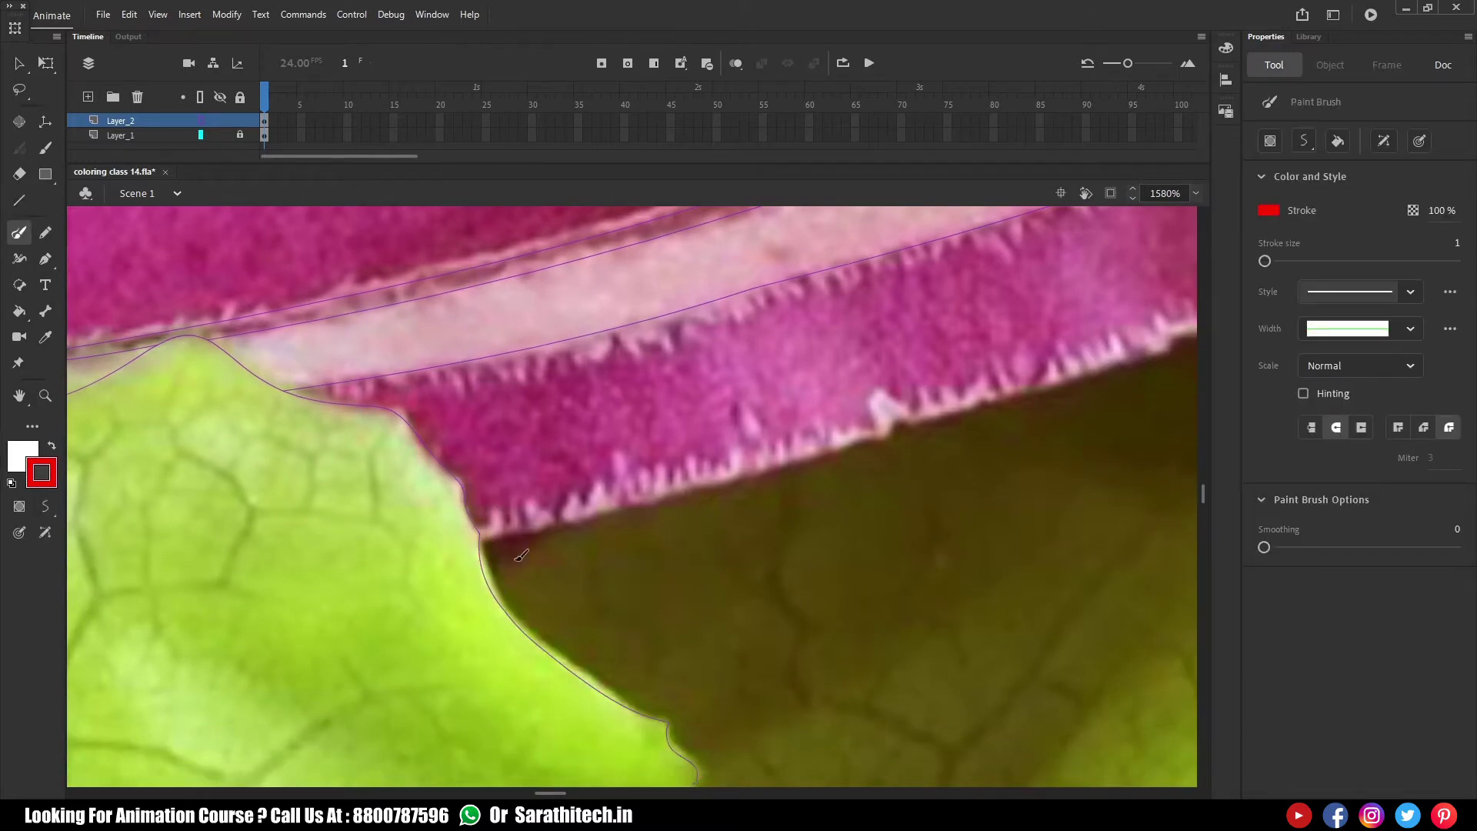
# Draw and bend lines along the lower onion ring's bottom edge from the pointed leaf to the lettuce on its right
pyautogui.press('n')
pyautogui.moveTo(480, 538); pyautogui.dragTo(775, 451)
pyautogui.moveTo(776, 451)
pyautogui.mouseDown()
pyautogui.moveTo(569, 580)
pyautogui.moveTo(1085, 433)
pyautogui.mouseUp()
pyautogui.moveTo(762, 524); pyautogui.dragTo(760, 537)
pyautogui.moveTo(1093, 400); pyautogui.dragTo(646, 518)
pyautogui.keyDown('ctrl'); pyautogui.click(835, 469); pyautogui.keyUp('ctrl')
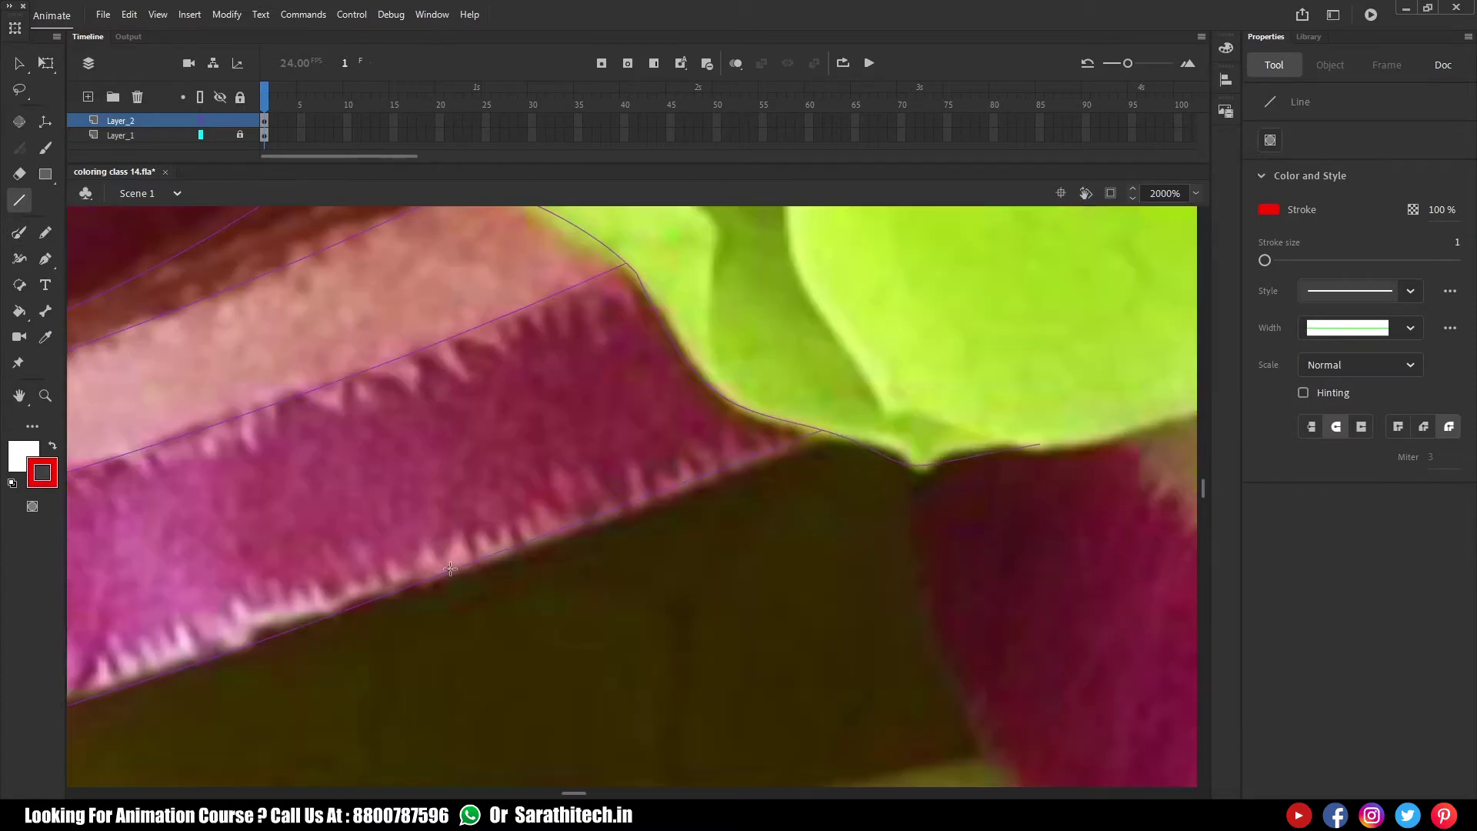
# Brush the outline of the folded lettuce flap and the curved rim of the dark opening above it
pyautogui.keyDown('ctrl'); pyautogui.keyDown('alt'); pyautogui.click(425, 254); pyautogui.keyUp('alt'); pyautogui.keyUp('ctrl')
pyautogui.click(477, 350)
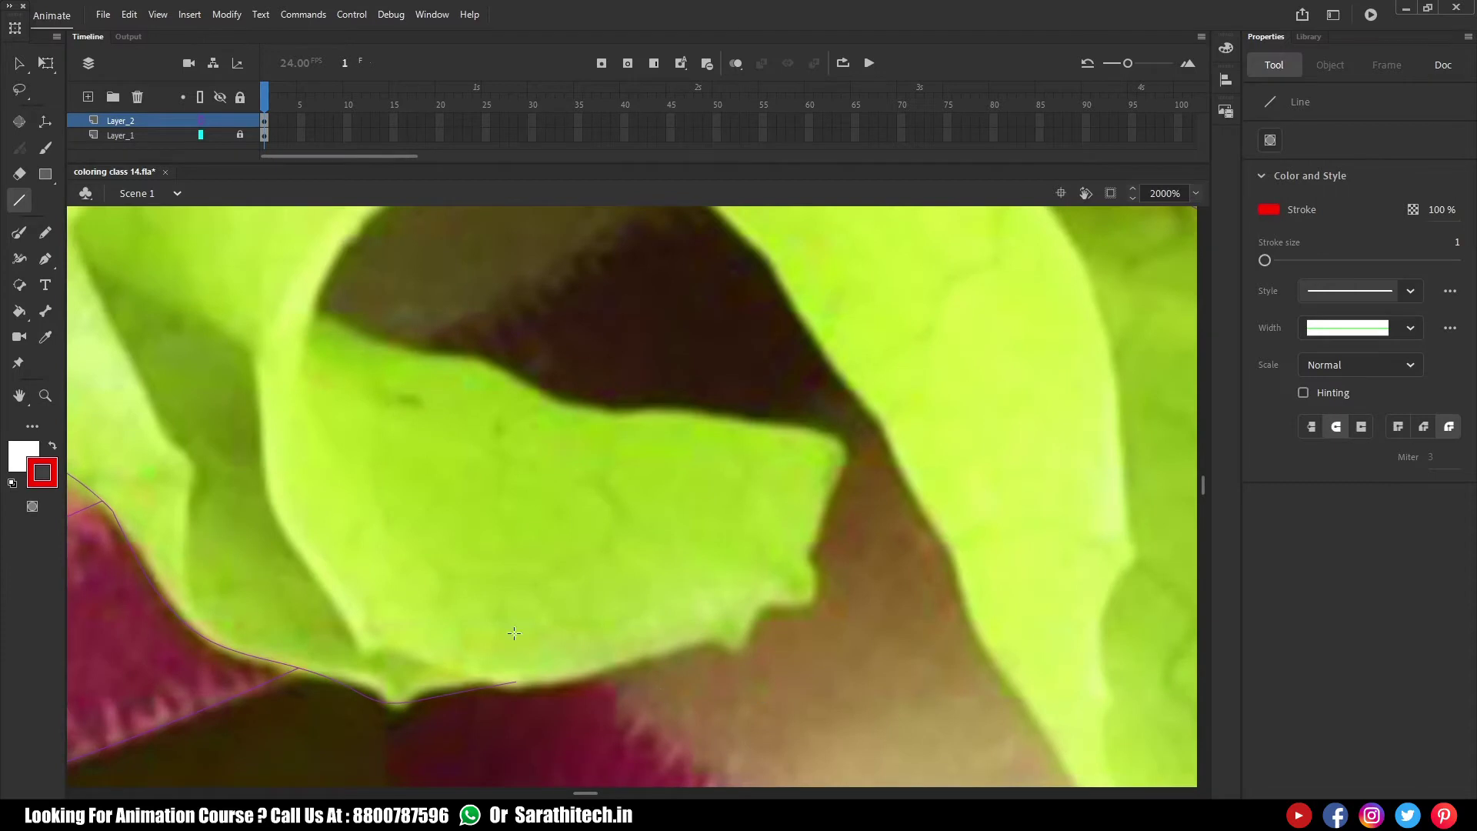
pyautogui.press('y')
pyautogui.moveTo(504, 681)
pyautogui.mouseDown()
pyautogui.moveTo(749, 645)
pyautogui.moveTo(808, 602)
pyautogui.moveTo(841, 452)
pyautogui.moveTo(383, 336)
pyautogui.mouseUp()
pyautogui.moveTo(355, 222)
pyautogui.mouseDown()
pyautogui.moveTo(521, 311)
pyautogui.moveTo(472, 419)
pyautogui.moveTo(529, 708)
pyautogui.mouseUp()
pyautogui.scroll(3, 531, 411)
pyautogui.moveTo(514, 405)
pyautogui.mouseDown()
pyautogui.moveTo(637, 332)
pyautogui.moveTo(907, 412)
pyautogui.mouseUp()
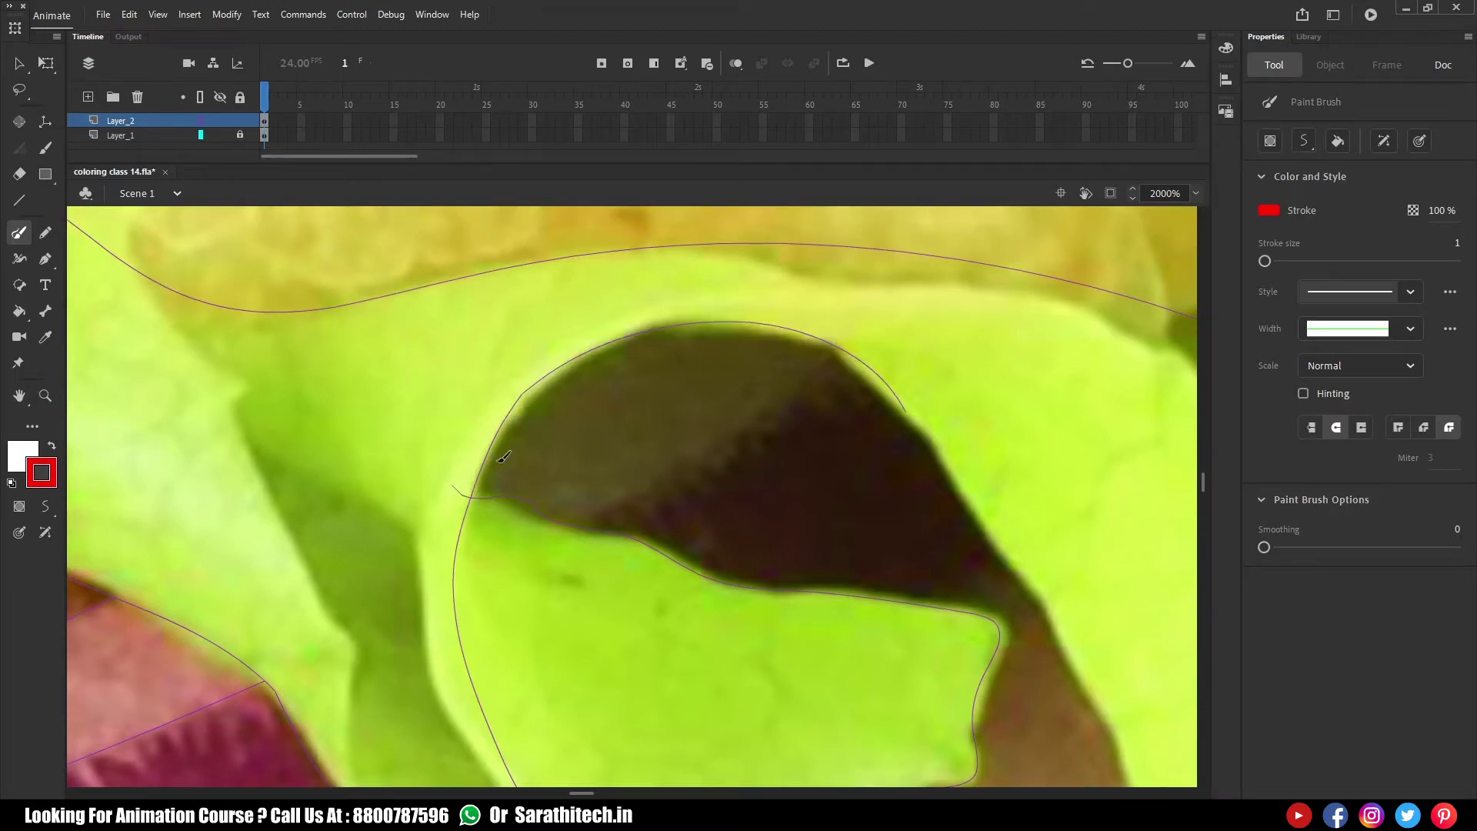
# Brush the lettuce fold's edge from the dark opening down over the onion and continue around the neighbouring veined leaf
pyautogui.scroll(-3, 706, 497)
pyautogui.scroll(2, 742, 514)
pyautogui.moveTo(685, 287); pyautogui.dragTo(731, 297)
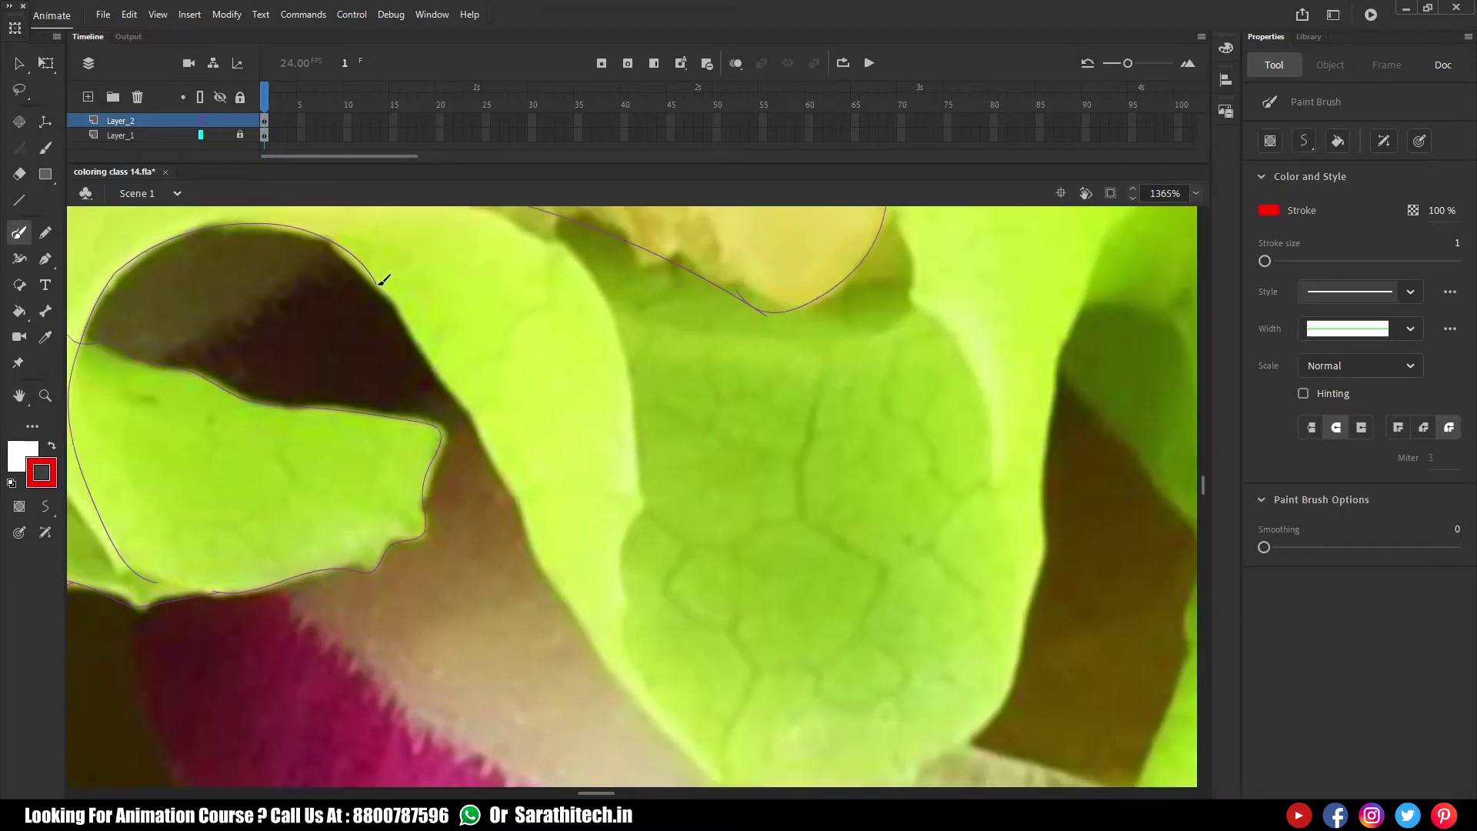
pyautogui.moveTo(413, 345); pyautogui.dragTo(528, 521)
pyautogui.hscroll(2, 528, 521)
pyautogui.scroll(-2, 600, 515)
pyautogui.moveTo(466, 433)
pyautogui.mouseDown()
pyautogui.moveTo(619, 590)
pyautogui.moveTo(721, 602)
pyautogui.moveTo(844, 574)
pyautogui.moveTo(914, 498)
pyautogui.moveTo(937, 396)
pyautogui.moveTo(937, 273)
pyautogui.mouseUp()
# Brush the fold edges on both sides of the veined lettuce leaf and its upper edge below the top bun
pyautogui.moveTo(543, 253)
pyautogui.mouseDown()
pyautogui.moveTo(561, 353)
pyautogui.moveTo(719, 546)
pyautogui.mouseUp()
pyautogui.moveTo(245, 279)
pyautogui.mouseDown()
pyautogui.moveTo(641, 345)
pyautogui.moveTo(723, 570)
pyautogui.moveTo(712, 704)
pyautogui.moveTo(654, 567)
pyautogui.moveTo(717, 731)
pyautogui.moveTo(773, 769)
pyautogui.mouseUp()
pyautogui.moveTo(1031, 379)
pyautogui.mouseDown()
pyautogui.moveTo(794, 507)
pyautogui.moveTo(741, 565)
pyautogui.moveTo(919, 265)
pyautogui.mouseUp()
pyautogui.scroll(-2, 639, 337)
pyautogui.moveTo(616, 291)
pyautogui.mouseDown()
pyautogui.moveTo(723, 591)
pyautogui.moveTo(737, 770)
pyautogui.mouseUp()
pyautogui.moveTo(342, 408); pyautogui.dragTo(695, 371)
pyautogui.hotkey('ctrl', '=')
pyautogui.moveTo(323, 471); pyautogui.dragTo(513, 546)
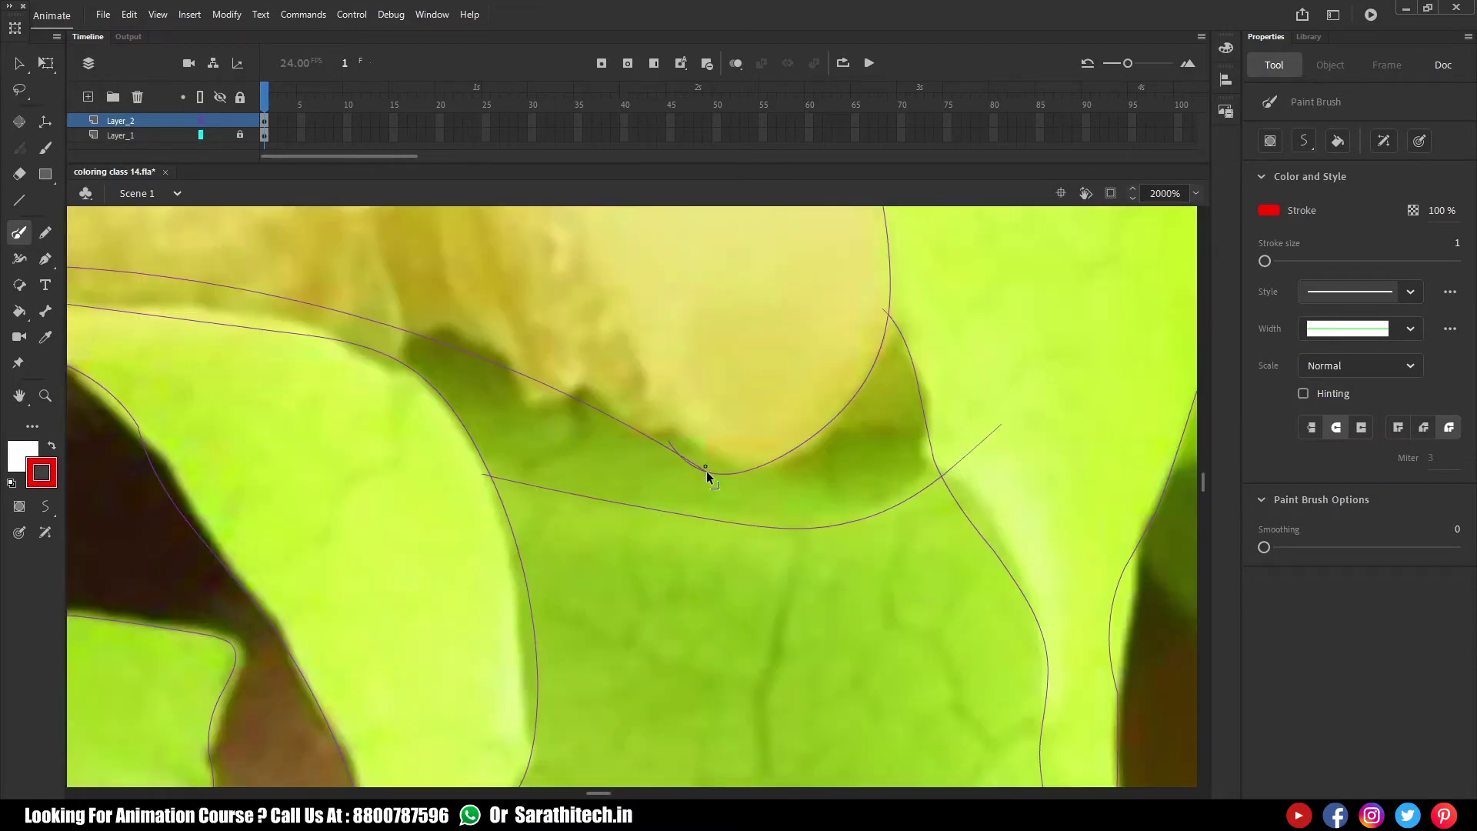
# Delete the stray stroke piece at the top bun's lower edge above the veined lettuce leaf
pyautogui.keyDown('ctrl'); pyautogui.click(678, 449); pyautogui.keyUp('ctrl')
pyautogui.press('Delete')
pyautogui.hotkey('ctrl', '-')
pyautogui.moveTo(923, 431); pyautogui.dragTo(574, 451)
pyautogui.hotkey('ctrl', '-')
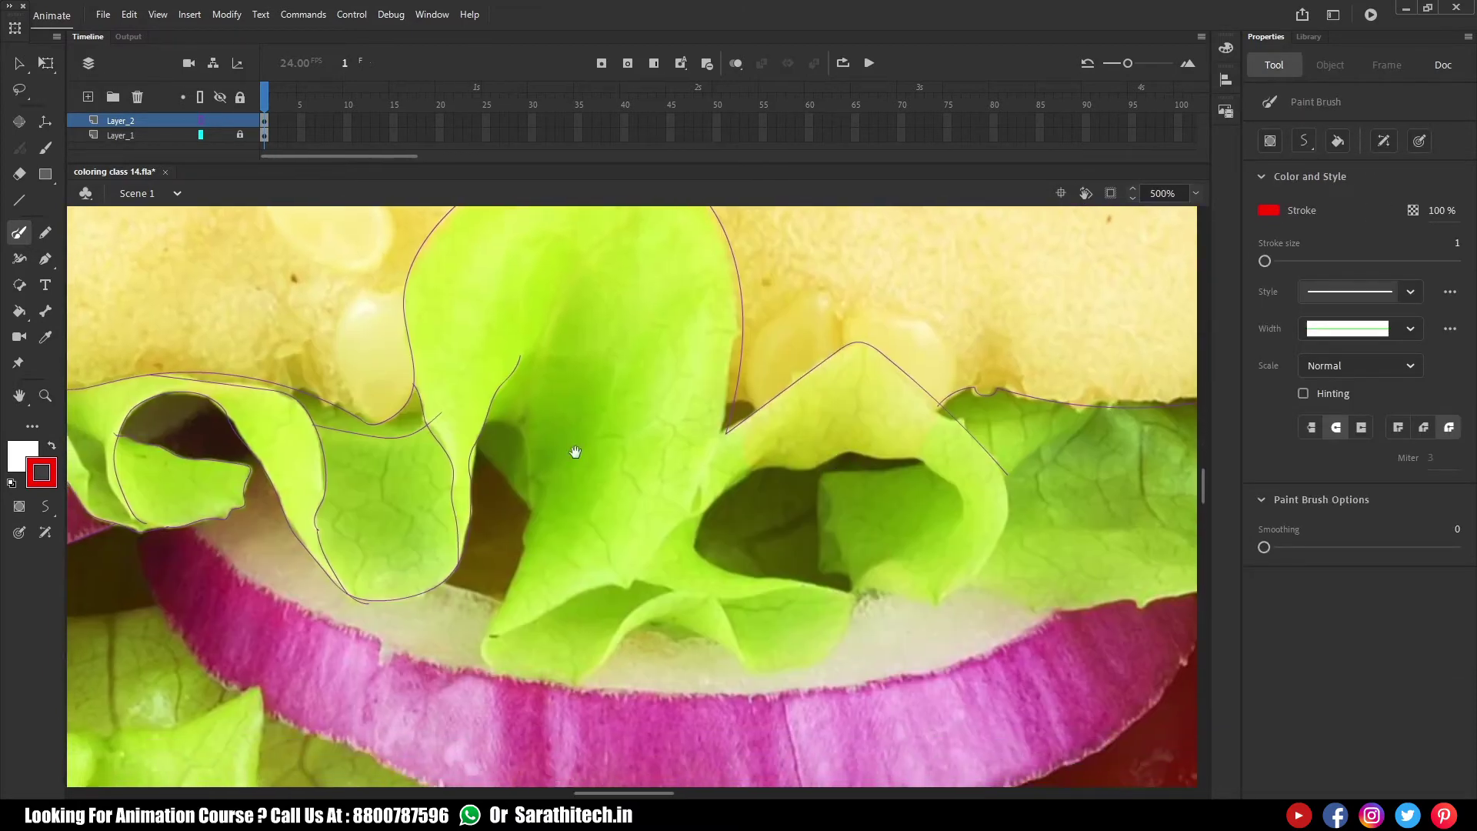
# Brush the central lettuce leaf's left edge beside the brown gap and its wavy bottom edge over the onion
pyautogui.hotkey('ctrl', '=')
pyautogui.moveTo(412, 404); pyautogui.dragTo(530, 336)
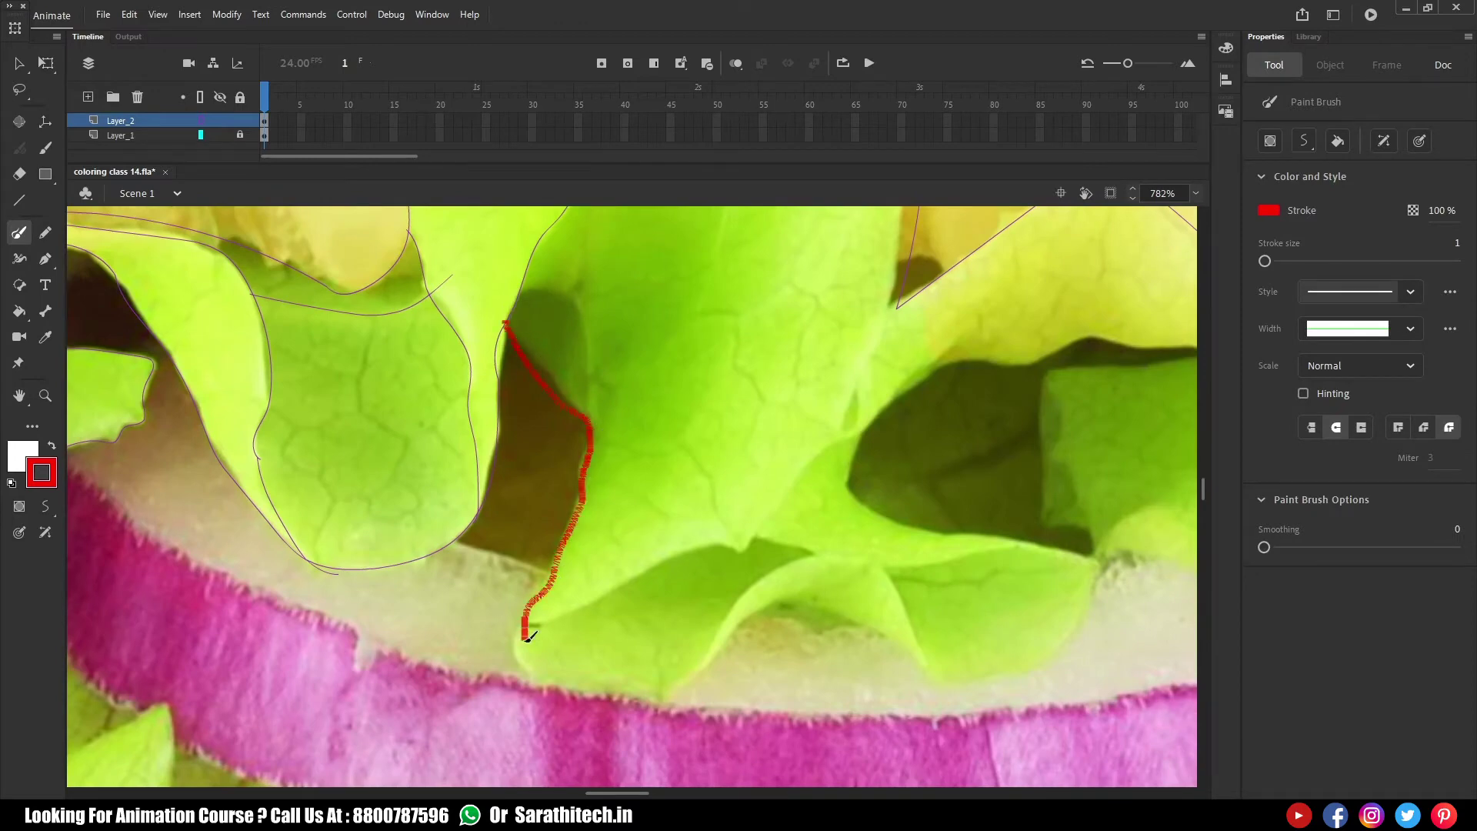
pyautogui.moveTo(794, 596); pyautogui.dragTo(985, 681)
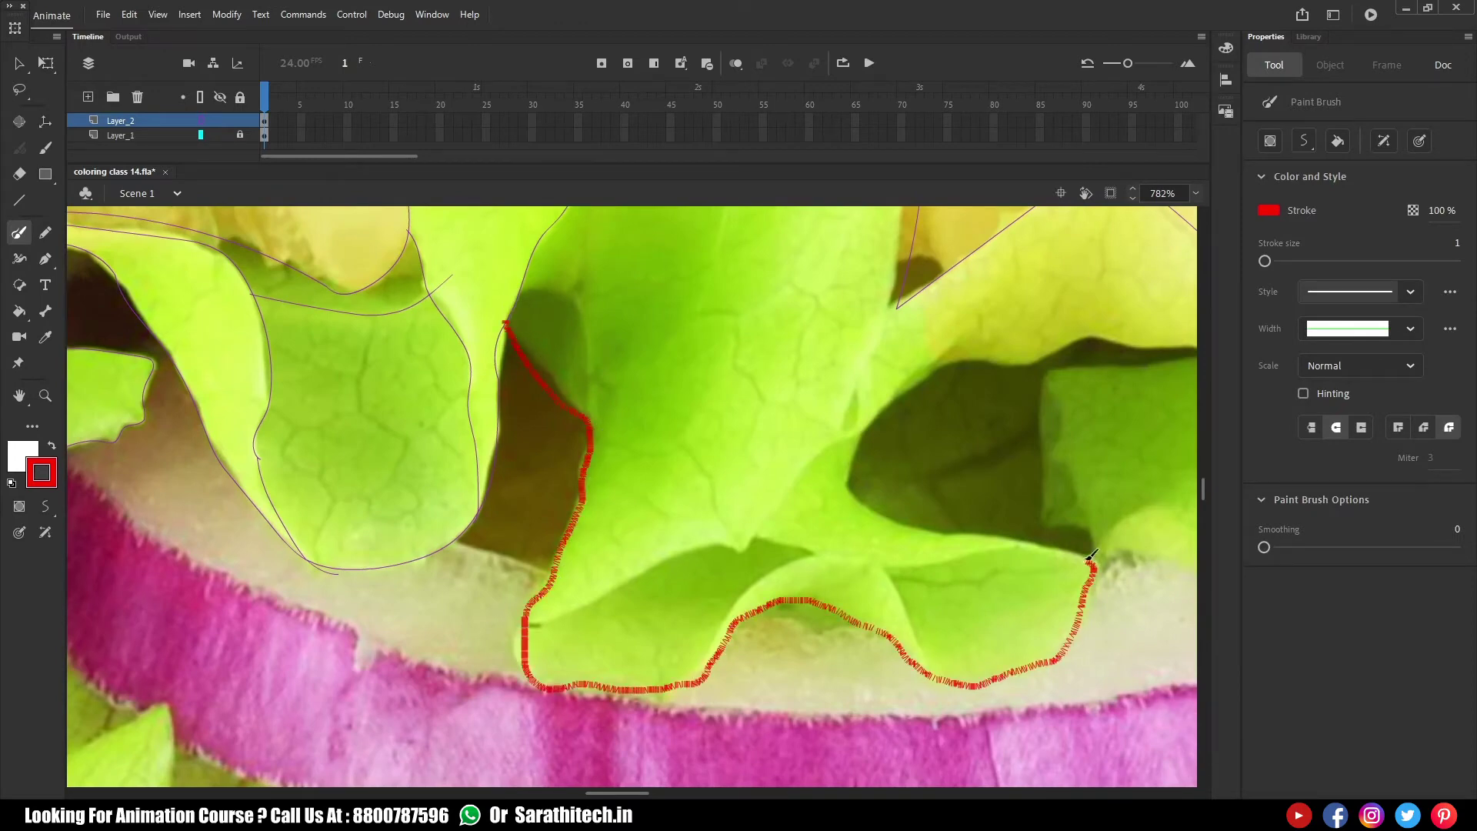
# Brush the lower and left rim of the dark lettuce opening and the fold line beneath the central leaf
pyautogui.moveTo(1091, 554); pyautogui.dragTo(1089, 556)
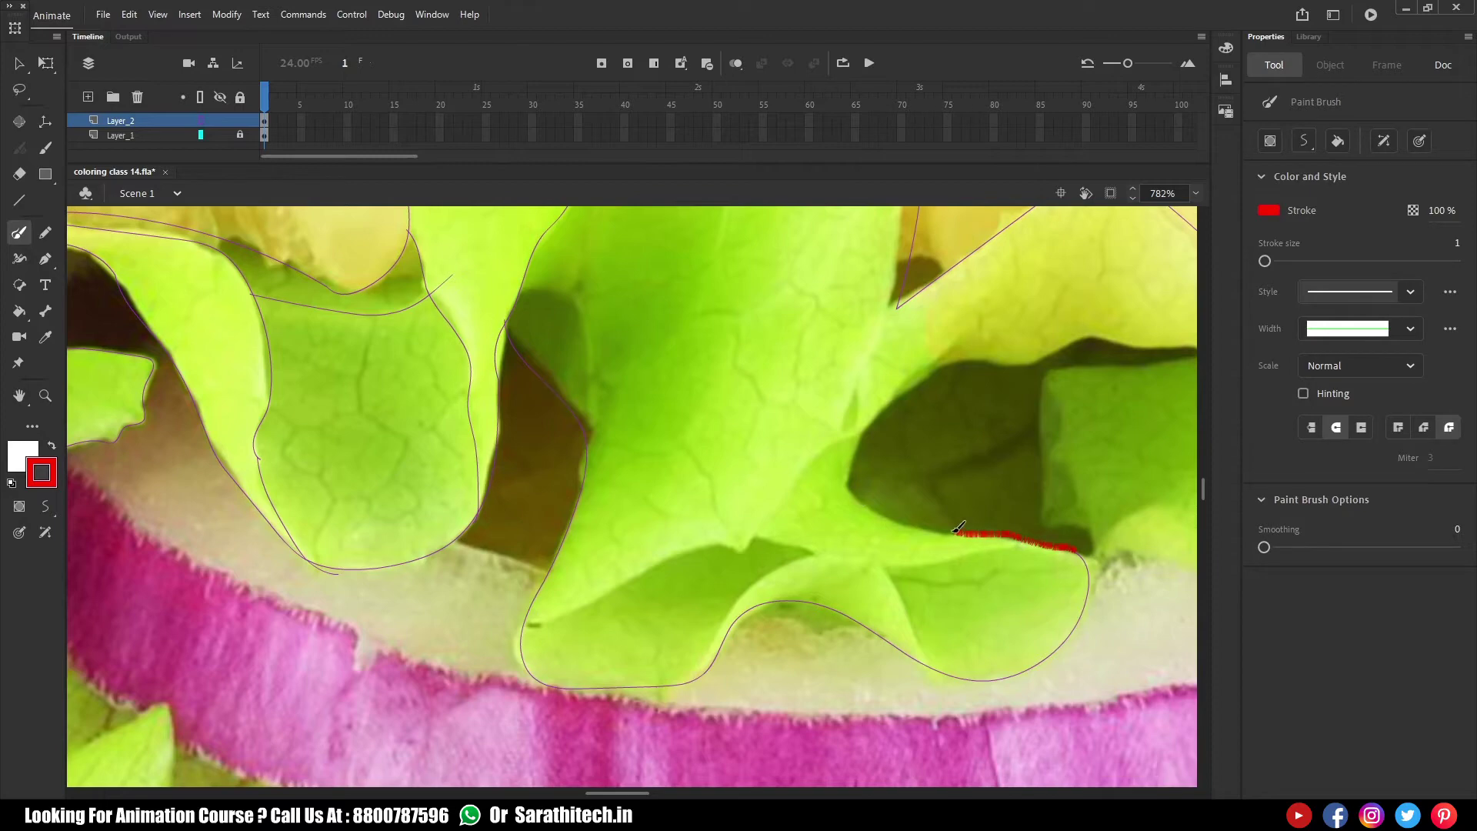
pyautogui.moveTo(971, 368); pyautogui.dragTo(971, 368)
pyautogui.moveTo(971, 368); pyautogui.dragTo(811, 511)
pyautogui.moveTo(597, 656); pyautogui.dragTo(681, 514)
pyautogui.moveTo(443, 619); pyautogui.dragTo(579, 563)
pyautogui.moveTo(695, 516); pyautogui.dragTo(696, 514)
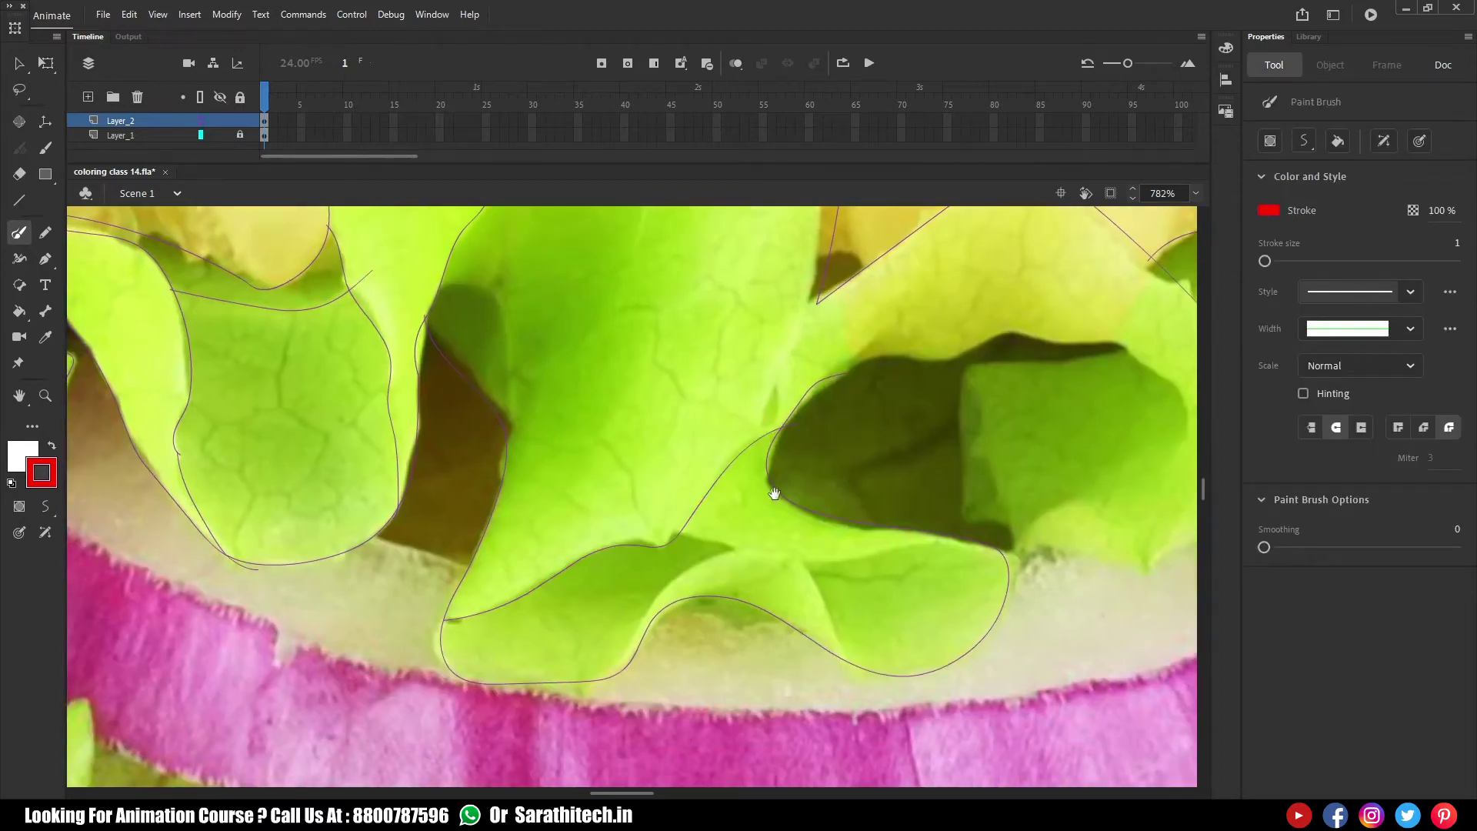
# Brush the inner fold lines within the wavy lower part of the central lettuce leaf
pyautogui.scroll(-1, 498, 633)
pyautogui.hscroll(3, 499, 633)
pyautogui.moveTo(528, 584); pyautogui.dragTo(530, 581)
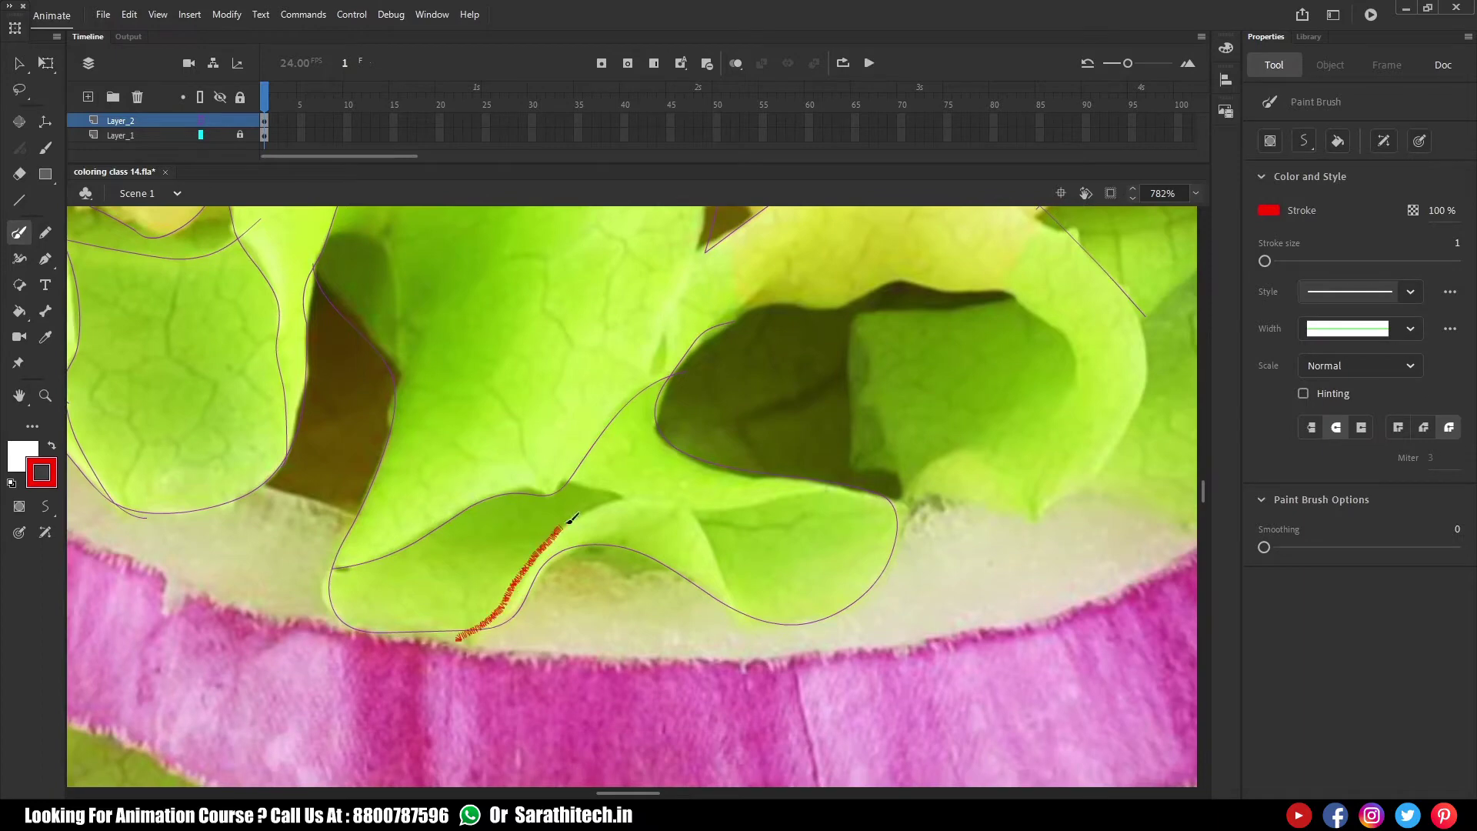
pyautogui.moveTo(701, 521); pyautogui.dragTo(766, 638)
pyautogui.moveTo(601, 579); pyautogui.dragTo(579, 630)
pyautogui.moveTo(538, 530); pyautogui.dragTo(605, 549)
pyautogui.moveTo(662, 574)
pyautogui.mouseDown()
pyautogui.moveTo(560, 609)
pyautogui.moveTo(754, 574)
pyautogui.mouseUp()
# Brush the upper rim of the dark lettuce opening and curve it down along the inner right side
pyautogui.hscroll(3, 561, 541)
pyautogui.scroll(1, 561, 541)
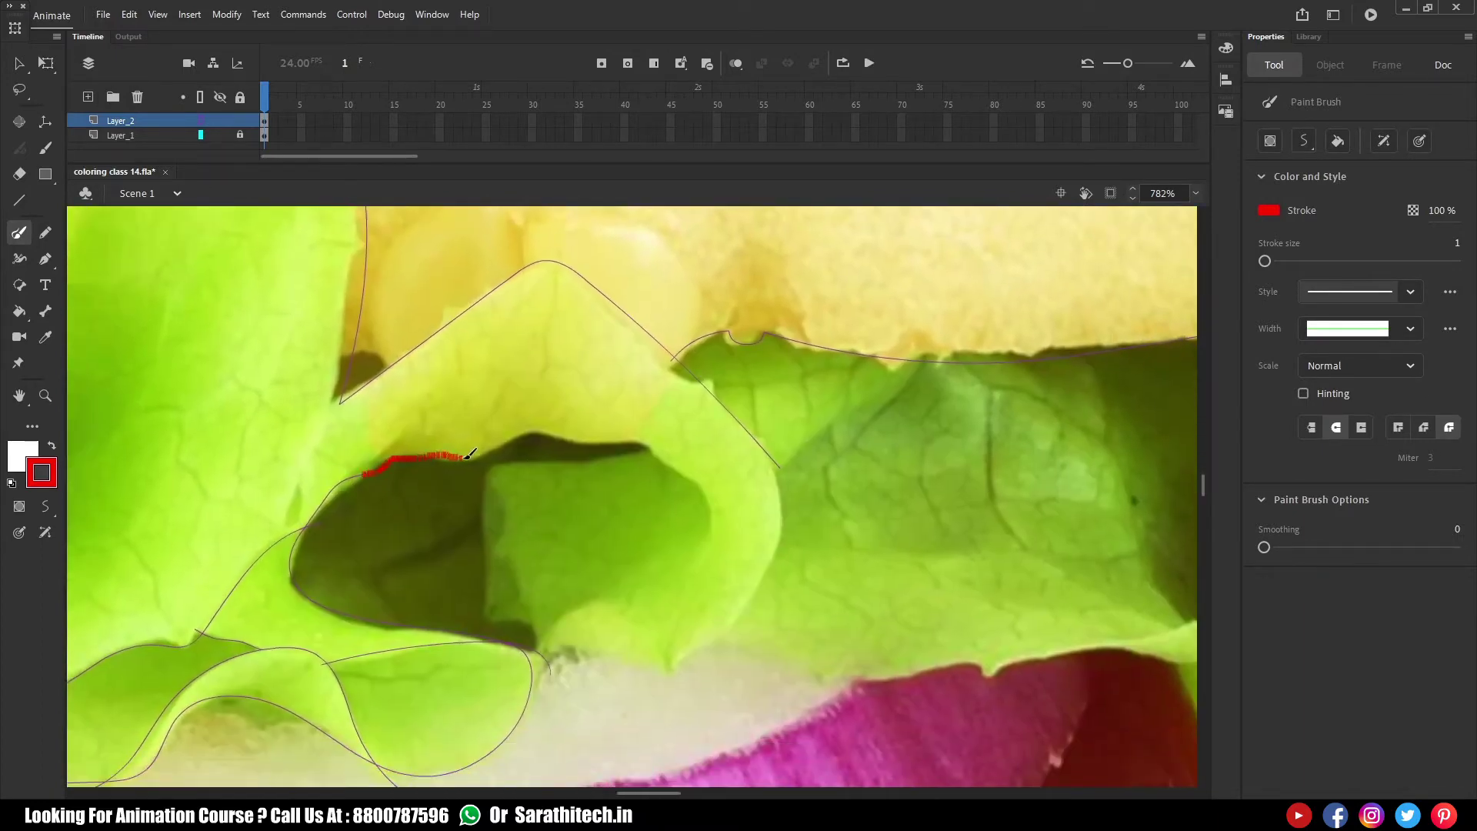
pyautogui.moveTo(685, 564); pyautogui.dragTo(685, 564)
# Brush the edges of the small leaf inside the opening and the surrounding fold's outer right edge down to its tip
pyautogui.scroll(-1, 639, 435)
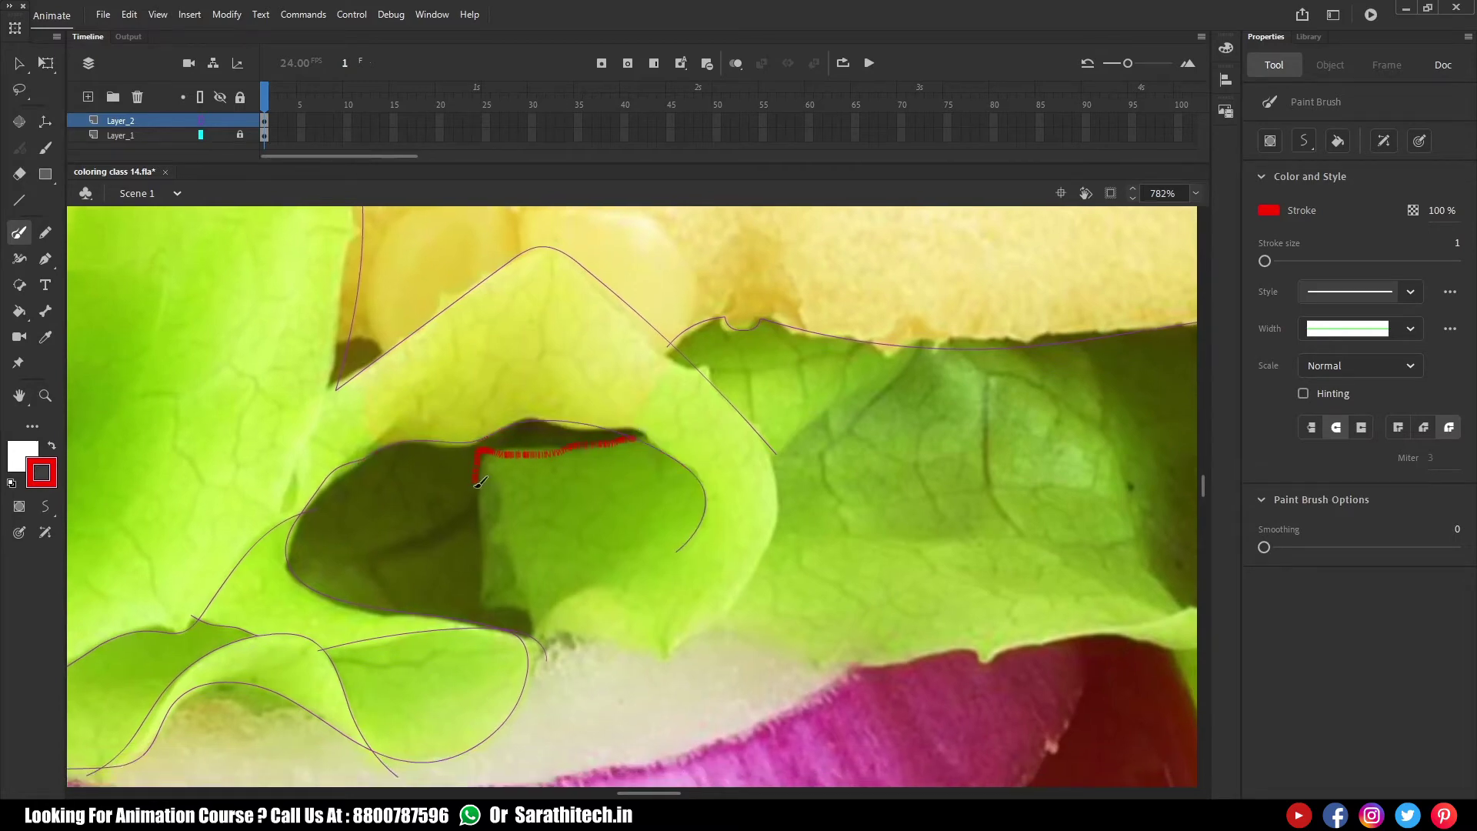
pyautogui.moveTo(526, 606); pyautogui.dragTo(527, 605)
pyautogui.moveTo(487, 470); pyautogui.dragTo(502, 513)
pyautogui.moveTo(532, 620); pyautogui.dragTo(527, 613)
pyautogui.moveTo(785, 502)
pyautogui.mouseDown()
pyautogui.moveTo(731, 601)
pyautogui.moveTo(672, 659)
pyautogui.mouseUp()
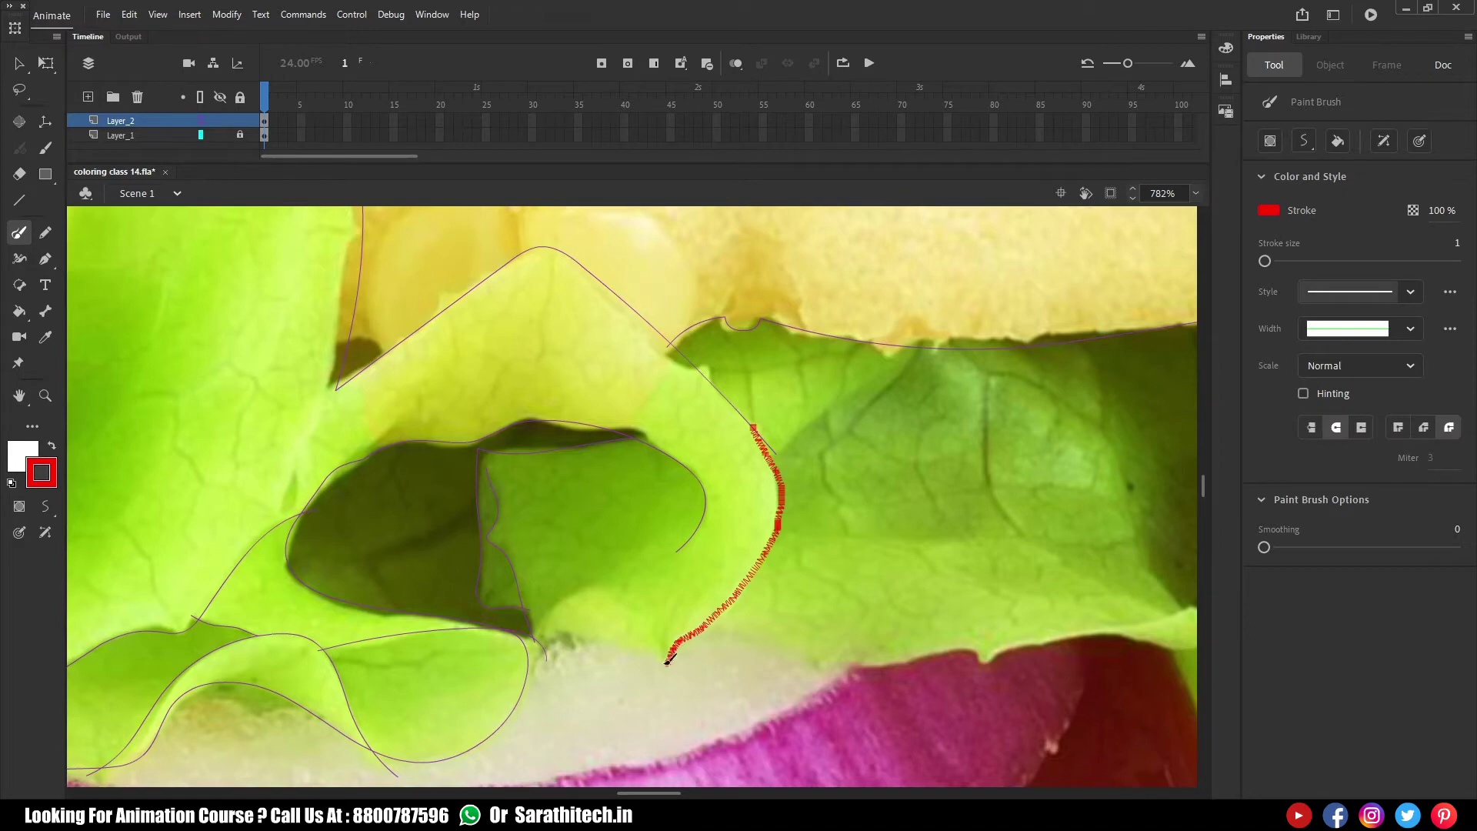
# Brush the central fold's outer right edge down to its tip and the lettuce's lower edge above the red onion
pyautogui.moveTo(536, 631); pyautogui.dragTo(532, 630)
pyautogui.moveTo(467, 476); pyautogui.dragTo(488, 446)
pyautogui.moveTo(1158, 472); pyautogui.dragTo(732, 413)
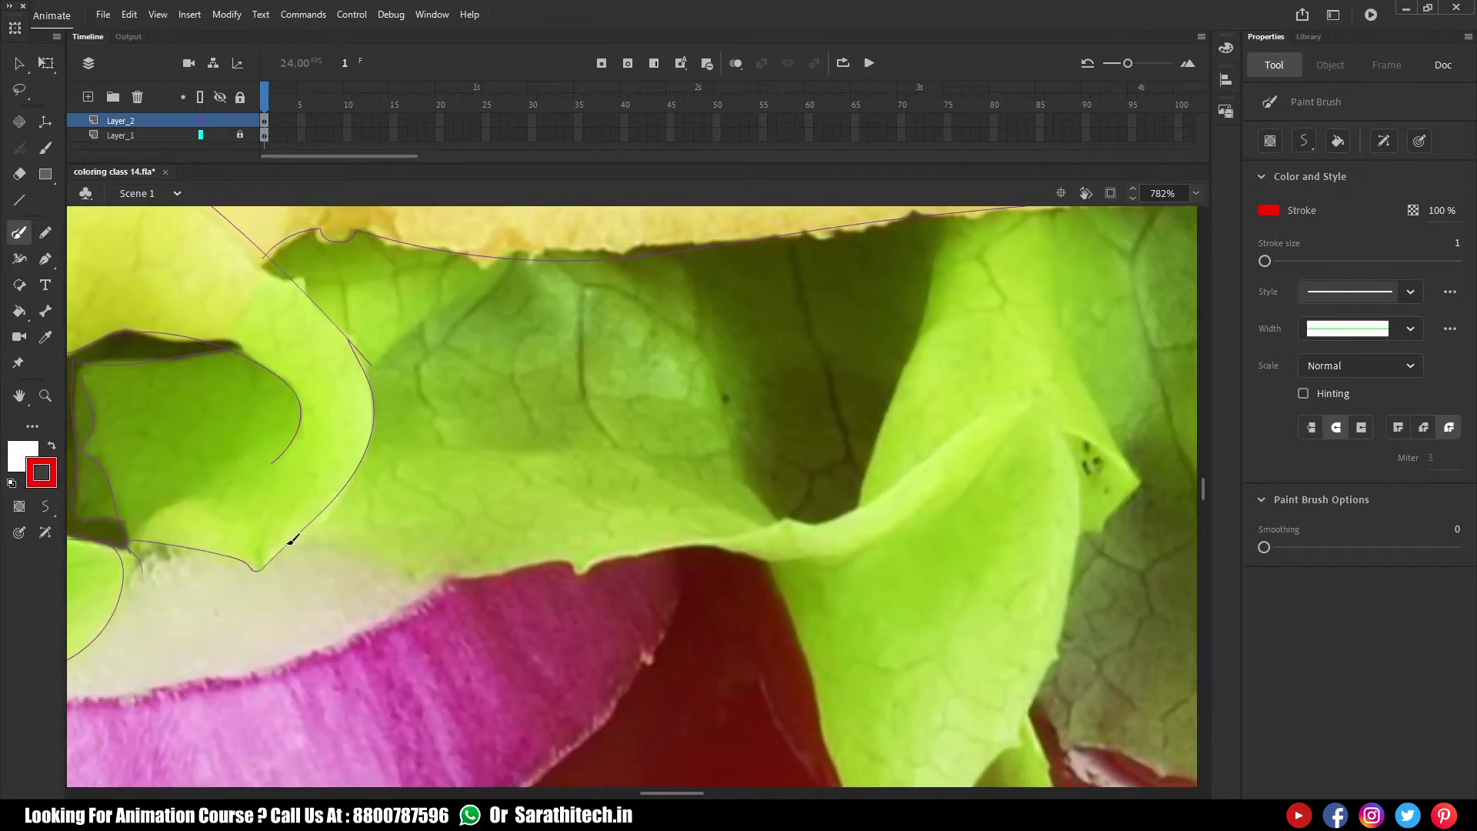
pyautogui.moveTo(794, 557); pyautogui.dragTo(907, 523)
pyautogui.moveTo(809, 541)
pyautogui.mouseDown()
pyautogui.moveTo(740, 516)
pyautogui.moveTo(542, 457)
pyautogui.moveTo(556, 540)
pyautogui.mouseUp()
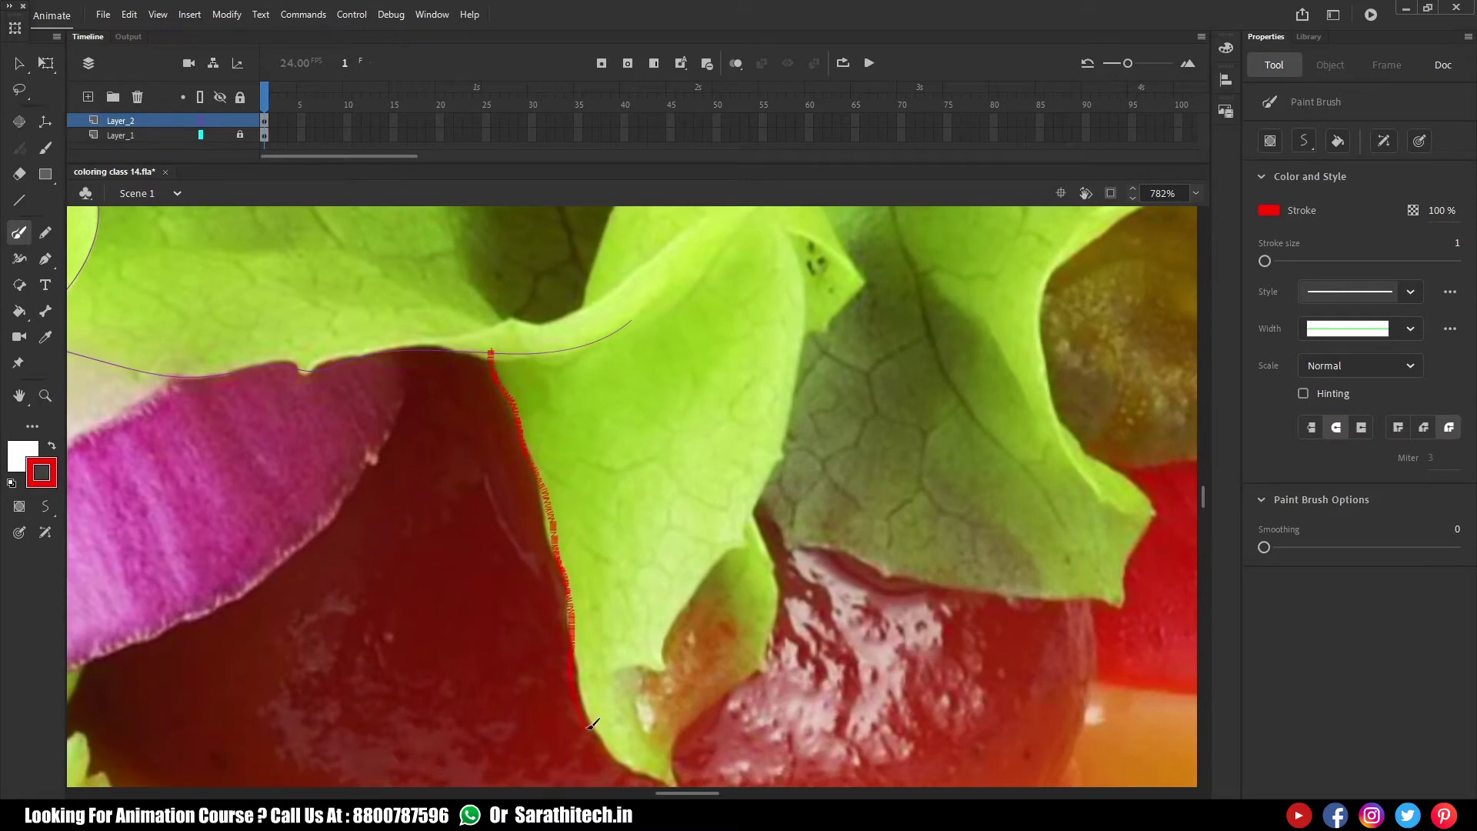
# Brush the outline of the lettuce leaf hanging over the tomato, including its tip, right side and inner fold line
pyautogui.moveTo(593, 725); pyautogui.dragTo(592, 726)
pyautogui.scroll(-3, 593, 726)
pyautogui.hscroll(3, 562, 668)
pyautogui.moveTo(676, 574); pyautogui.dragTo(677, 573)
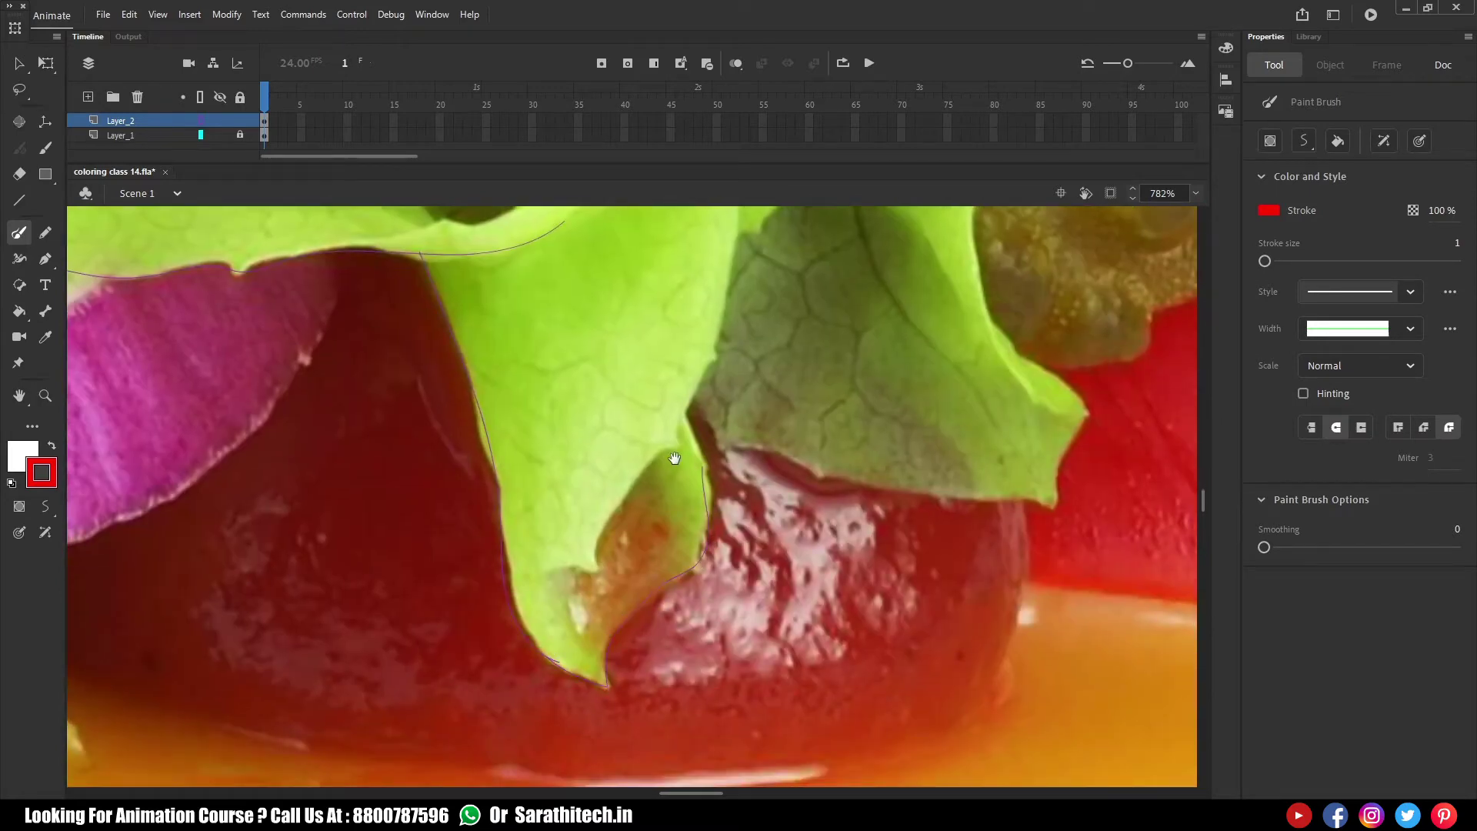
pyautogui.scroll(3, 483, 646)
pyautogui.hscroll(1, 484, 646)
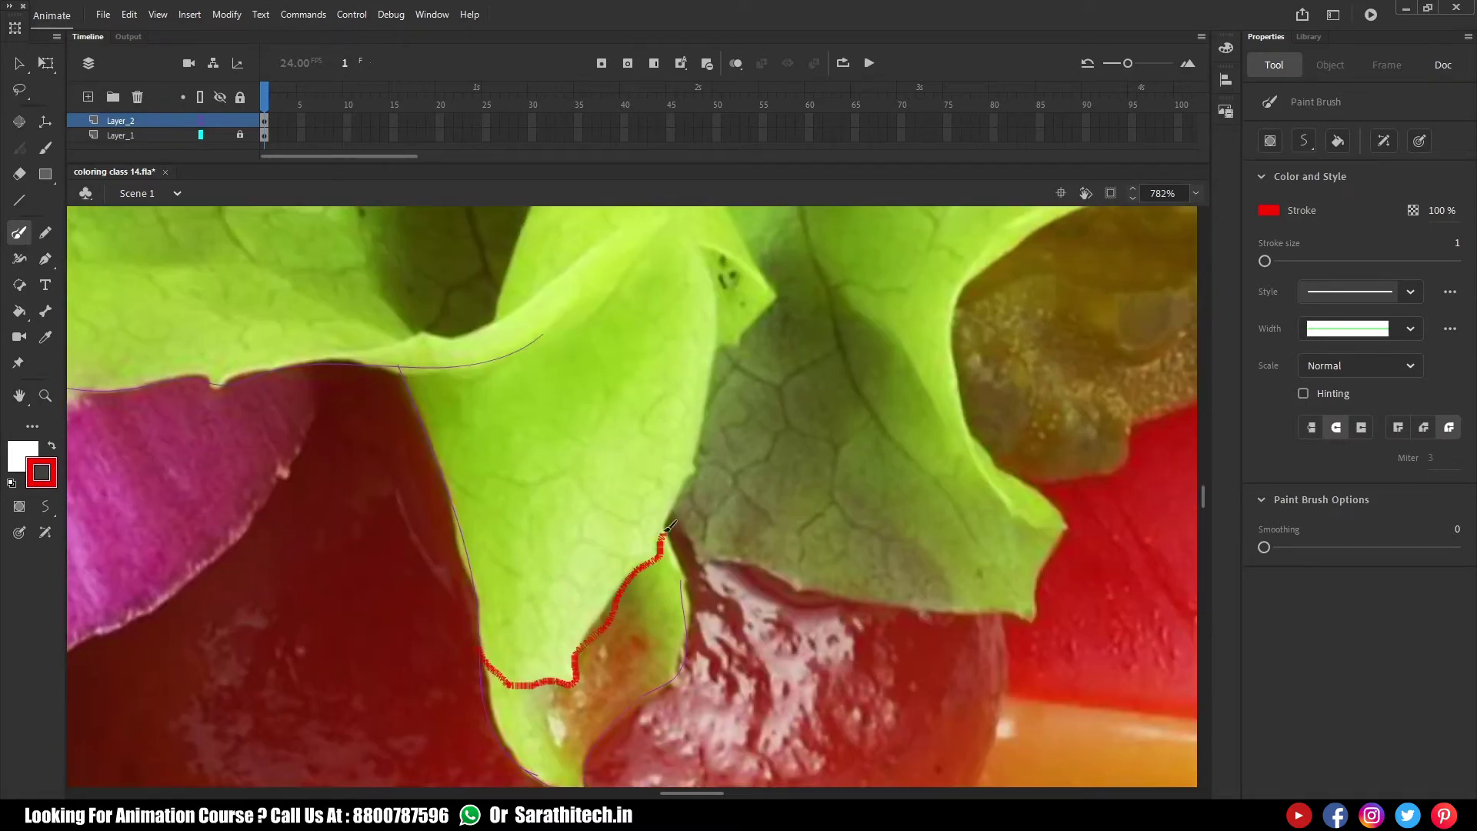
pyautogui.moveTo(668, 528); pyautogui.dragTo(697, 450)
pyautogui.moveTo(677, 549); pyautogui.dragTo(677, 550)
# Brush the hanging leaf's curled upper rim, its upper right side and the small spotted leaf tip beside it
pyautogui.scroll(4, 677, 550)
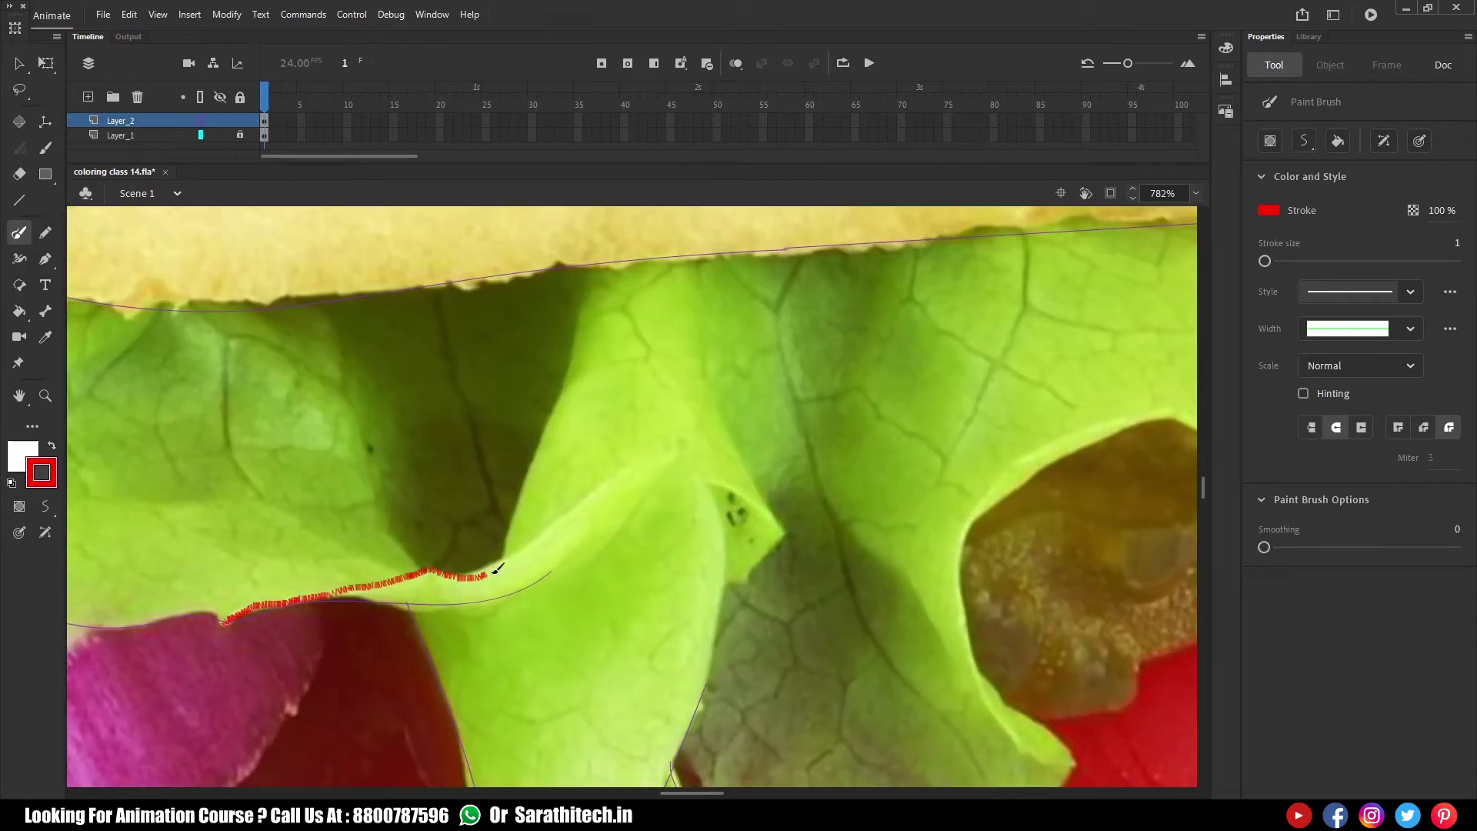
pyautogui.moveTo(496, 570); pyautogui.dragTo(661, 445)
pyautogui.moveTo(726, 577); pyautogui.dragTo(699, 684)
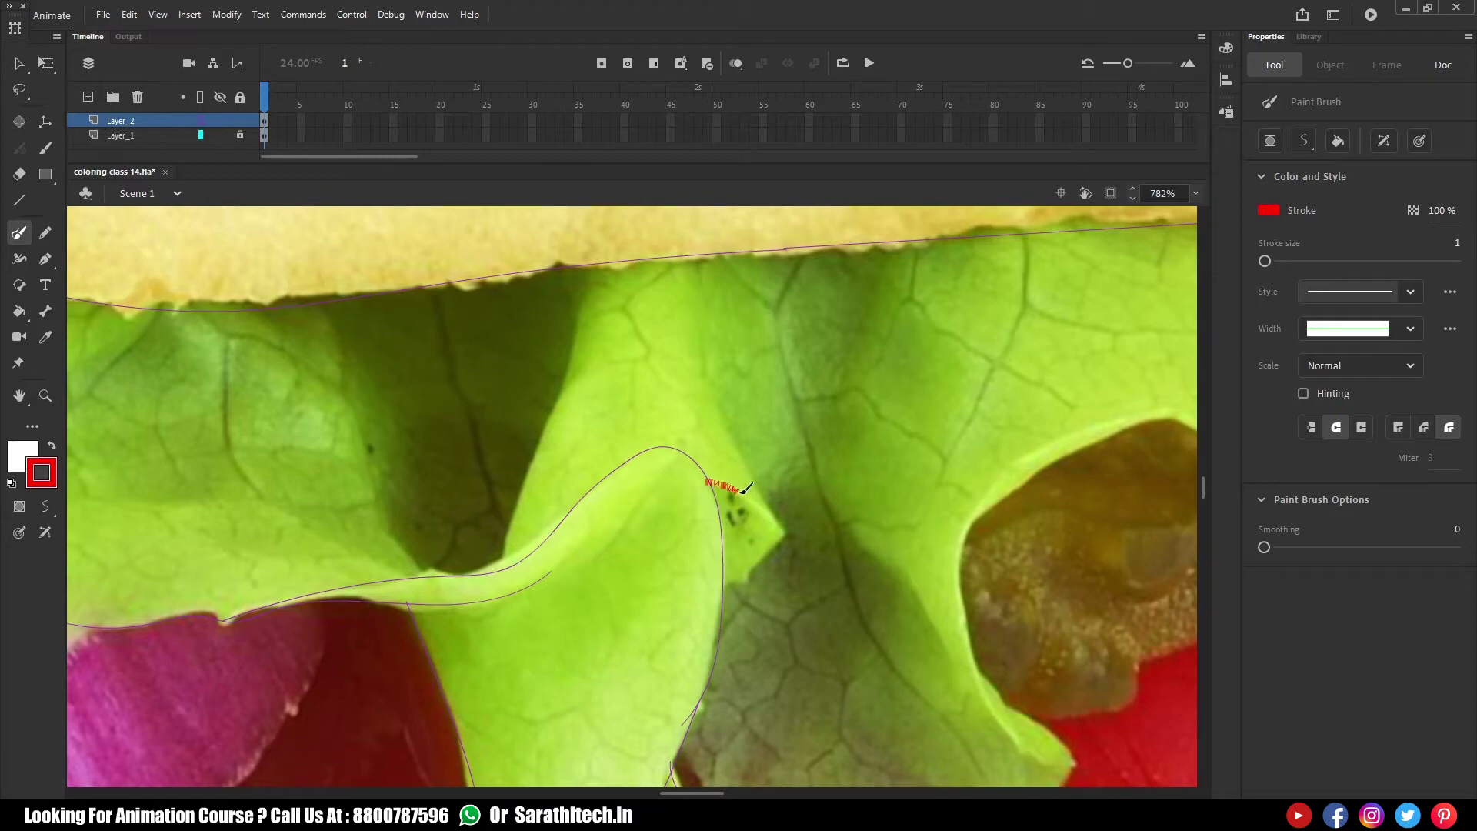
pyautogui.moveTo(752, 561); pyautogui.dragTo(752, 562)
# Brush the right edge of the dark gap between the lettuce leaves, from the bun down to the curled rim
pyautogui.scroll(2, 613, 594)
pyautogui.moveTo(564, 367); pyautogui.dragTo(574, 377)
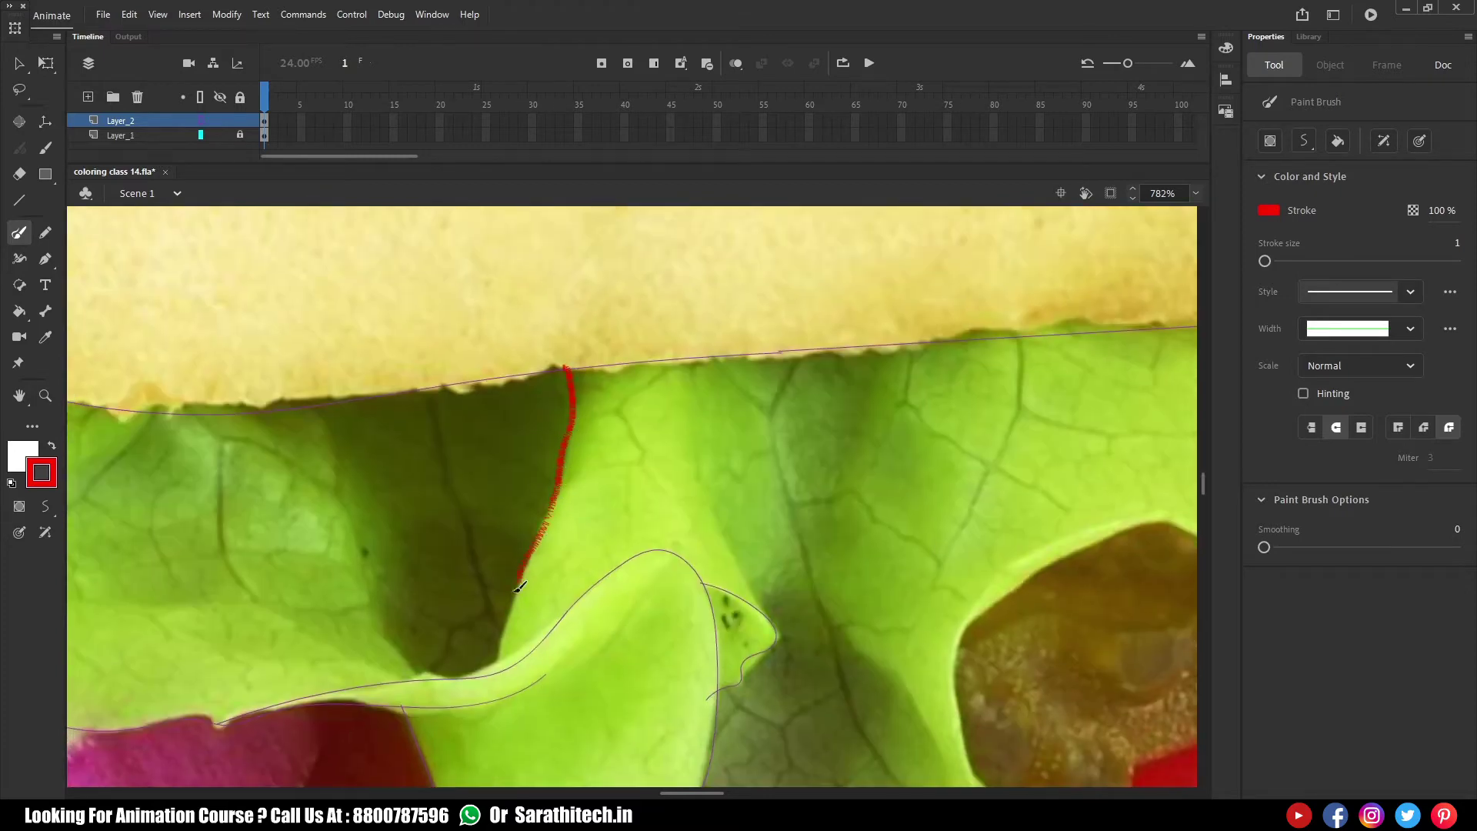
pyautogui.moveTo(516, 591); pyautogui.dragTo(500, 679)
pyautogui.moveTo(697, 586)
pyautogui.mouseDown()
pyautogui.moveTo(623, 548)
pyautogui.moveTo(561, 547)
pyautogui.mouseUp()
pyautogui.moveTo(638, 586); pyautogui.dragTo(641, 590)
pyautogui.moveTo(568, 550); pyautogui.dragTo(635, 608)
pyautogui.hotkey('ctrl', '-')
pyautogui.hotkey('ctrl', '-')
pyautogui.moveTo(673, 558); pyautogui.dragTo(617, 407)
pyautogui.scroll(3, 617, 407)
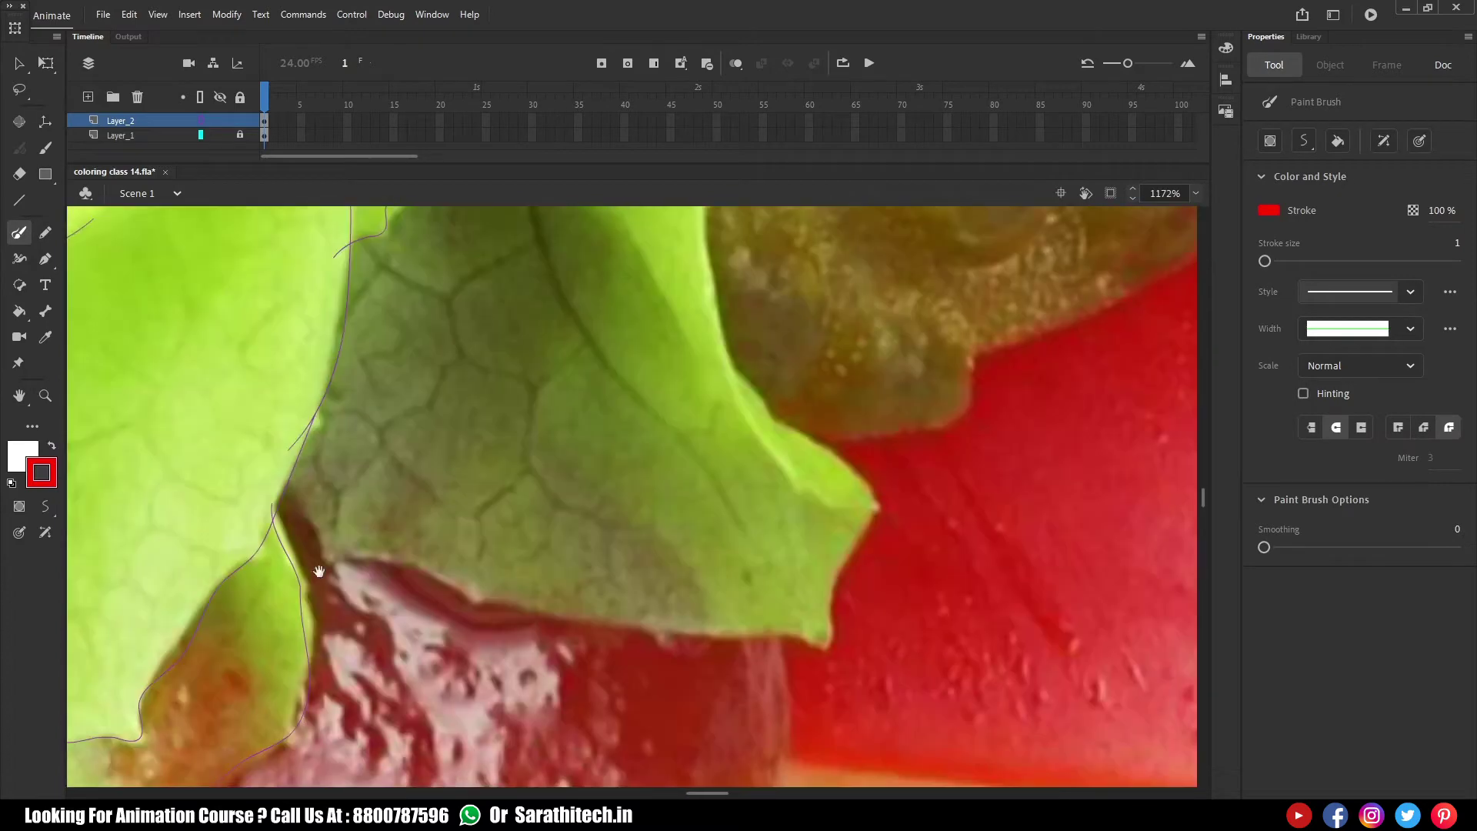
# Brush the lower edge and pointed tip of the dark-veined lettuce leaf and its edge against the brown slice
pyautogui.moveTo(717, 636)
pyautogui.mouseDown()
pyautogui.moveTo(838, 619)
pyautogui.moveTo(854, 462)
pyautogui.moveTo(731, 363)
pyautogui.mouseUp()
pyautogui.scroll(2, 693, 223)
pyautogui.moveTo(696, 267); pyautogui.dragTo(718, 452)
pyautogui.moveTo(698, 392); pyautogui.dragTo(832, 593)
pyautogui.moveTo(597, 231)
pyautogui.mouseDown()
pyautogui.moveTo(551, 481)
pyautogui.moveTo(223, 445)
pyautogui.mouseUp()
pyautogui.moveTo(331, 509)
pyautogui.mouseDown()
pyautogui.moveTo(511, 380)
pyautogui.moveTo(714, 374)
pyautogui.moveTo(227, 545)
pyautogui.moveTo(430, 500)
pyautogui.moveTo(475, 278)
pyautogui.mouseUp()
# Brush the lettuce edge above the brown slice, the small curled fold beside it and the edge over the tomato
pyautogui.moveTo(507, 274)
pyautogui.mouseDown()
pyautogui.moveTo(303, 593)
pyautogui.moveTo(296, 572)
pyautogui.mouseUp()
pyautogui.moveTo(261, 577)
pyautogui.mouseDown()
pyautogui.moveTo(306, 514)
pyautogui.moveTo(425, 437)
pyautogui.mouseUp()
pyautogui.moveTo(296, 443)
pyautogui.mouseDown()
pyautogui.moveTo(319, 351)
pyautogui.moveTo(261, 495)
pyautogui.moveTo(261, 648)
pyautogui.mouseUp()
pyautogui.moveTo(359, 574)
pyautogui.mouseDown()
pyautogui.moveTo(270, 607)
pyautogui.moveTo(213, 545)
pyautogui.mouseUp()
pyautogui.moveTo(146, 450)
pyautogui.mouseDown()
pyautogui.moveTo(327, 473)
pyautogui.moveTo(816, 681)
pyautogui.moveTo(885, 531)
pyautogui.moveTo(806, 445)
pyautogui.moveTo(518, 502)
pyautogui.mouseUp()
pyautogui.moveTo(305, 294); pyautogui.dragTo(466, 661)
pyautogui.moveTo(353, 446)
pyautogui.mouseDown()
pyautogui.moveTo(429, 439)
pyautogui.moveTo(695, 518)
pyautogui.moveTo(852, 669)
pyautogui.mouseUp()
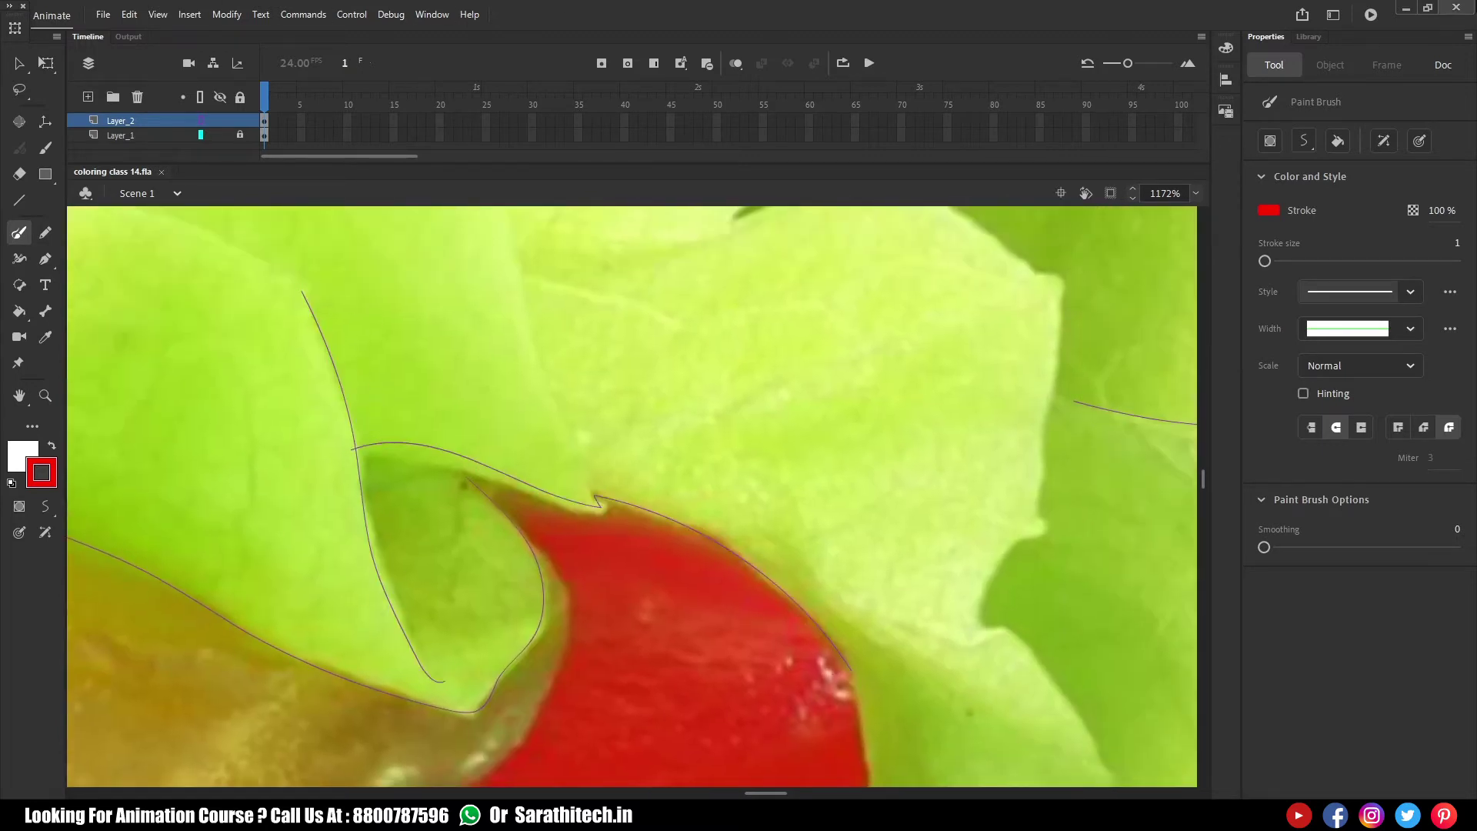
# Brush the lower edge of the outermost right lettuce over the tomato and the inner side of its narrow hanging tip
pyautogui.moveTo(731, 580)
pyautogui.mouseDown()
pyautogui.moveTo(556, 288)
pyautogui.moveTo(508, 520)
pyautogui.mouseUp()
pyautogui.moveTo(646, 591); pyautogui.dragTo(609, 520)
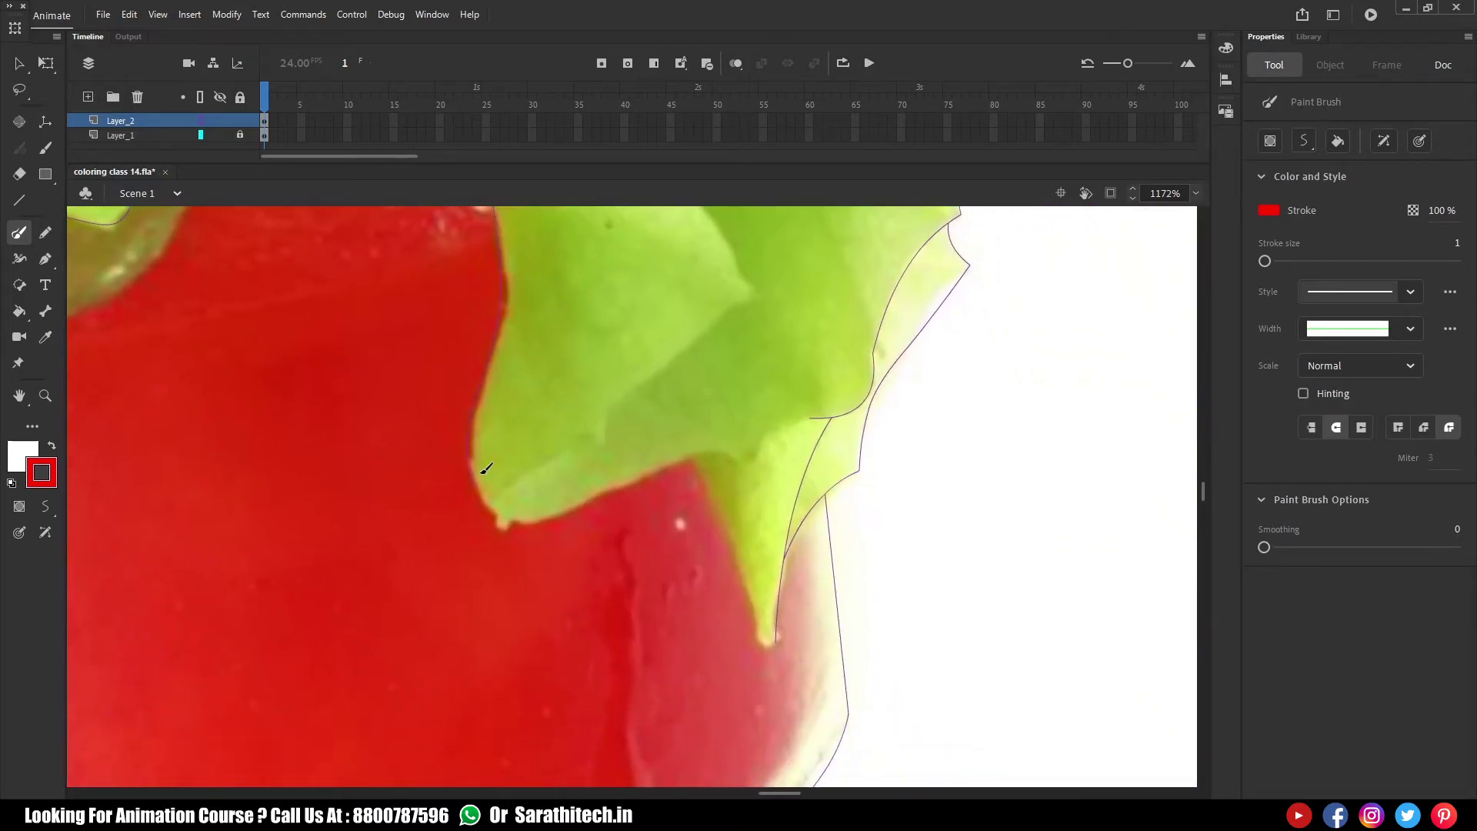
pyautogui.moveTo(476, 473); pyautogui.dragTo(743, 457)
pyautogui.moveTo(743, 457); pyautogui.dragTo(833, 418)
pyautogui.moveTo(879, 443); pyautogui.dragTo(863, 395)
pyautogui.moveTo(677, 413)
pyautogui.mouseDown()
pyautogui.moveTo(726, 561)
pyautogui.moveTo(759, 567)
pyautogui.mouseUp()
# Brush the curved upper rim of the large pale lettuce fold just beneath the bun
pyautogui.hotkey('ctrl', '-')
pyautogui.moveTo(596, 230)
pyautogui.mouseDown()
pyautogui.moveTo(700, 491)
pyautogui.moveTo(491, 656)
pyautogui.mouseUp()
pyautogui.moveTo(431, 244)
pyautogui.mouseDown()
pyautogui.moveTo(522, 589)
pyautogui.moveTo(589, 730)
pyautogui.moveTo(330, 425)
pyautogui.moveTo(217, 555)
pyautogui.mouseUp()
pyautogui.moveTo(230, 506); pyautogui.dragTo(877, 501)
pyautogui.moveTo(460, 358); pyautogui.dragTo(776, 397)
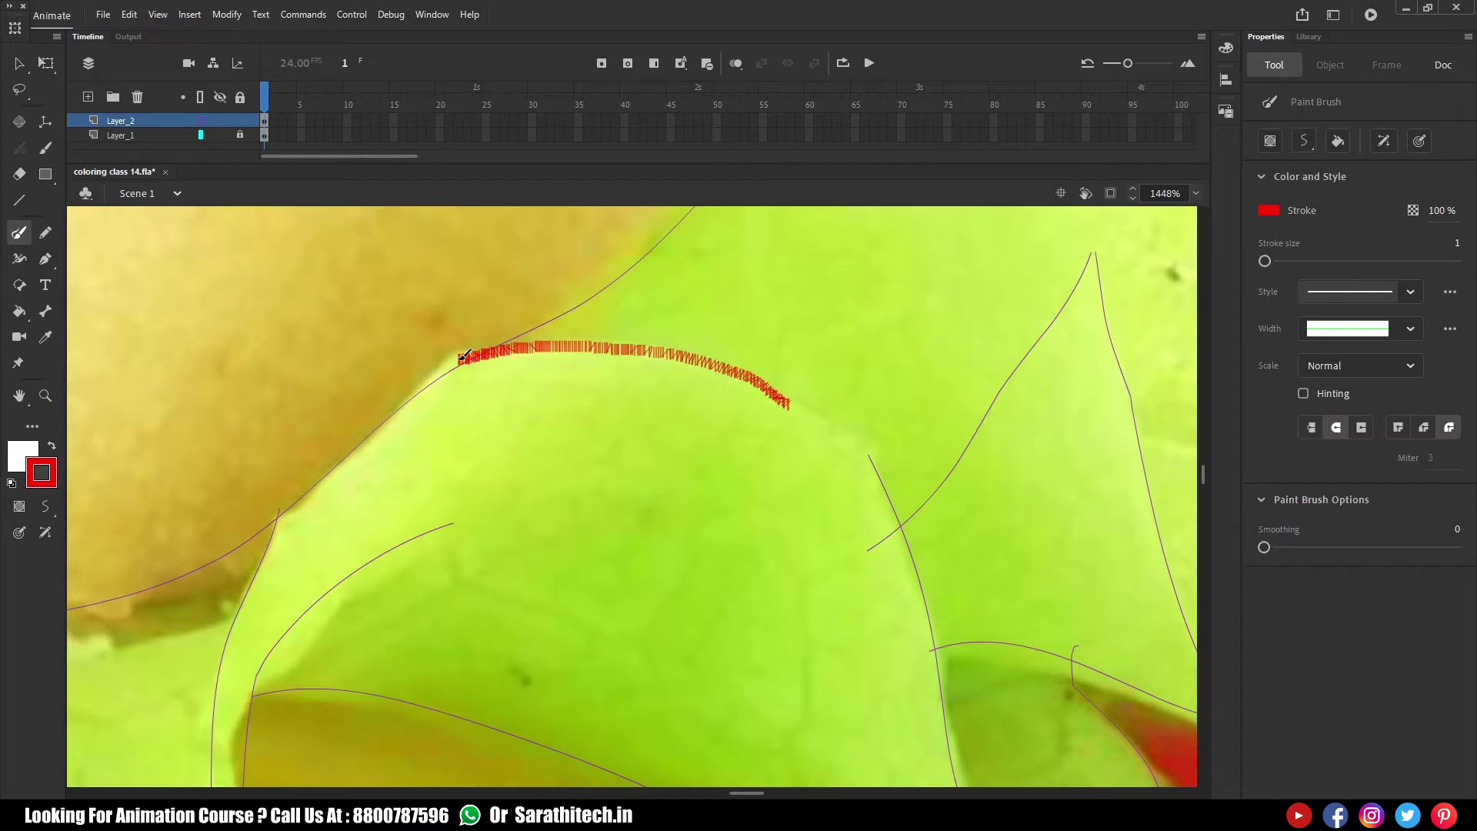
pyautogui.hscroll(8, 713, 472)
pyautogui.moveTo(399, 456)
pyautogui.mouseDown()
pyautogui.moveTo(422, 433)
pyautogui.moveTo(568, 442)
pyautogui.moveTo(750, 394)
pyautogui.moveTo(996, 427)
pyautogui.moveTo(1081, 496)
pyautogui.mouseUp()
pyautogui.moveTo(784, 436); pyautogui.dragTo(776, 423)
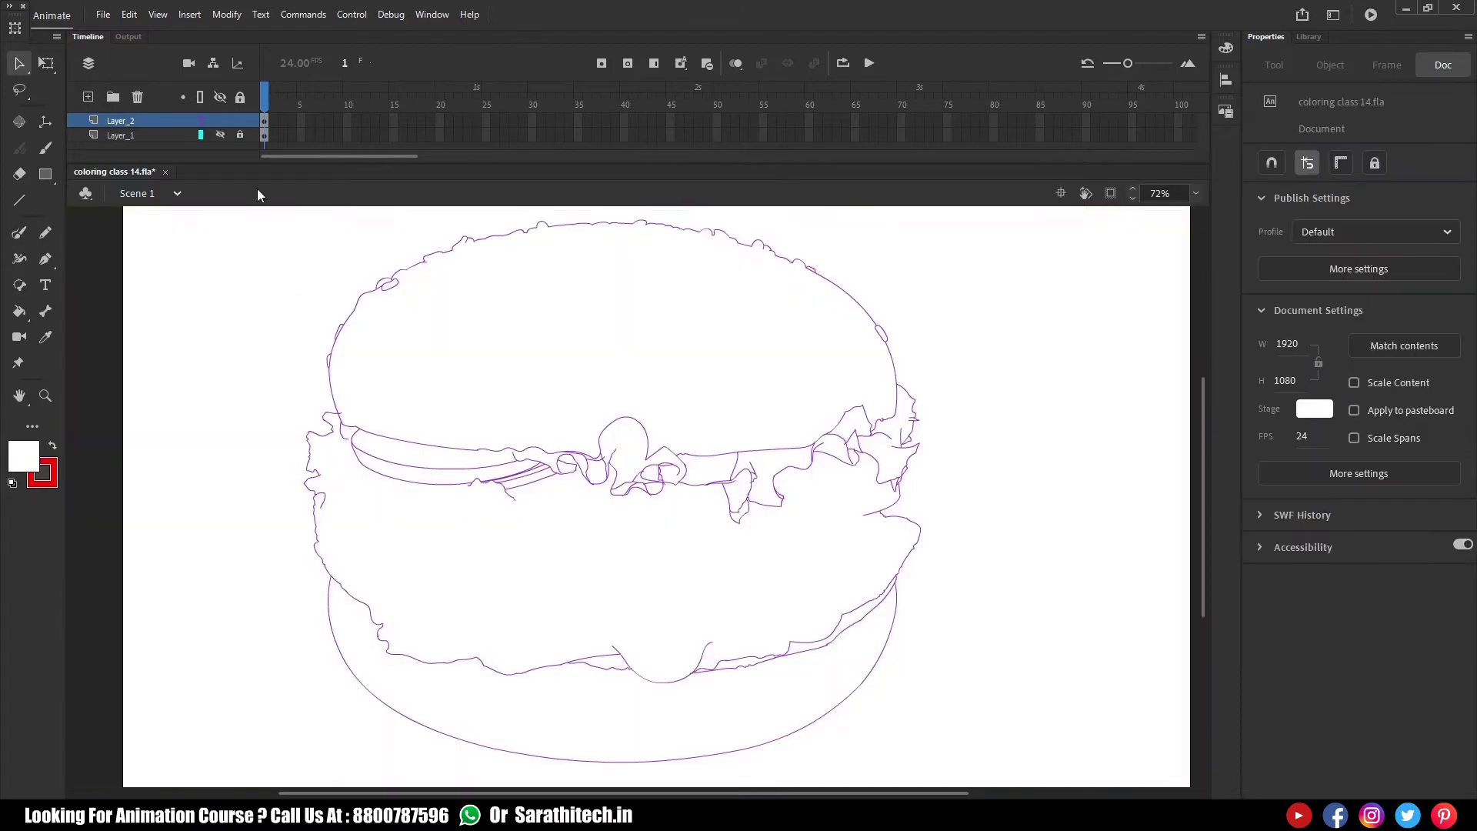
# Show Layer_1 again and draw a line along the upper edge of the onion's white flesh beneath the bun
pyautogui.click(220, 135)
pyautogui.moveTo(348, 417); pyautogui.dragTo(449, 471)
pyautogui.moveTo(427, 528); pyautogui.dragTo(362, 568)
pyautogui.press('n')
pyautogui.moveTo(517, 605)
pyautogui.mouseDown()
pyautogui.moveTo(263, 512)
pyautogui.moveTo(1120, 606)
pyautogui.mouseUp()
pyautogui.moveTo(648, 552)
pyautogui.mouseDown()
pyautogui.moveTo(634, 585)
pyautogui.moveTo(596, 574)
pyautogui.mouseUp()
pyautogui.moveTo(1116, 566); pyautogui.dragTo(266, 583)
# Brush the lower edges and overlapping fold lines of the wavy lettuce between the bun and the onion
pyautogui.press('y')
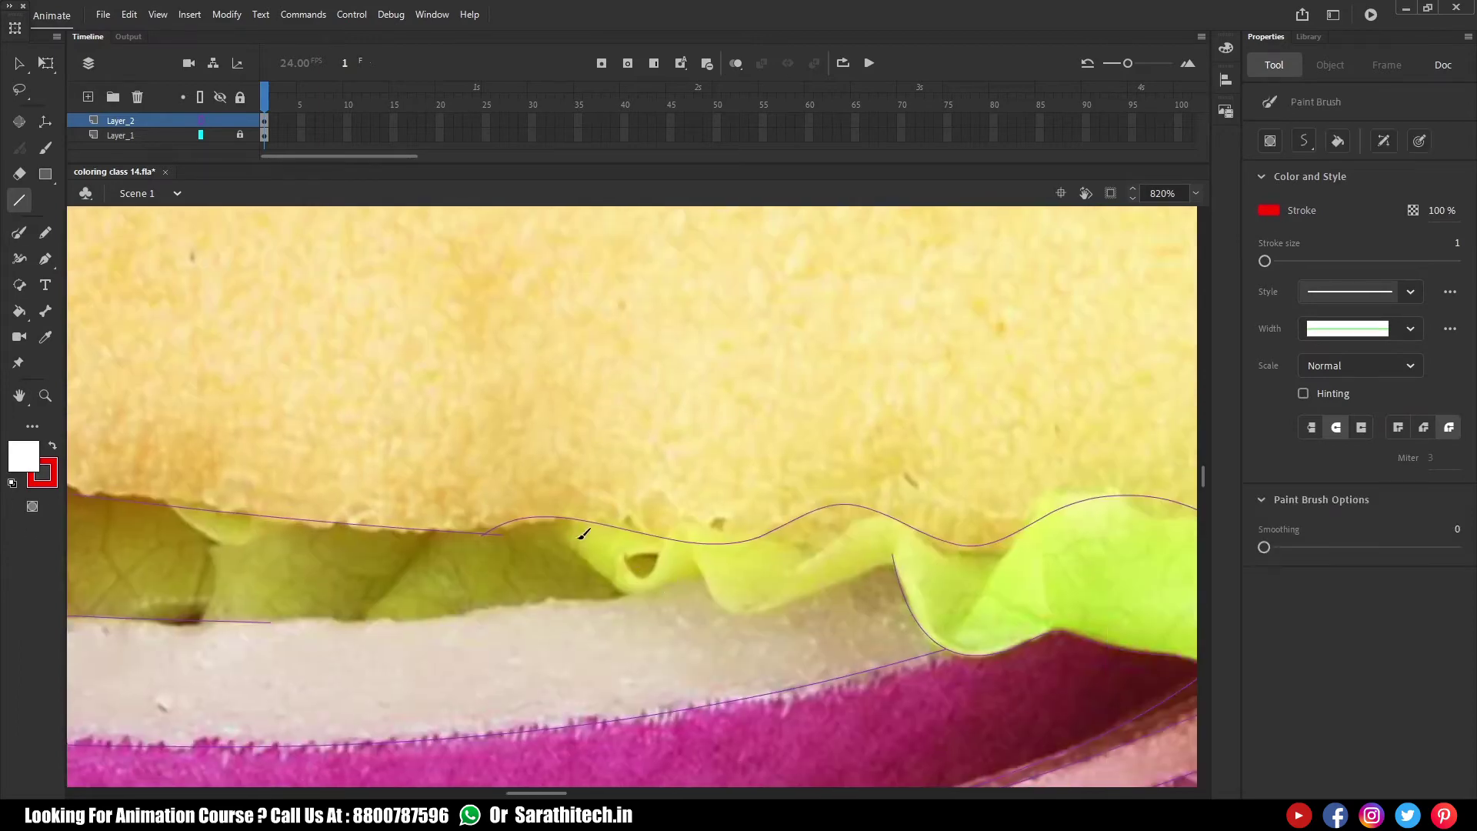
pyautogui.moveTo(542, 519); pyautogui.dragTo(559, 527)
pyautogui.moveTo(667, 589); pyautogui.dragTo(718, 566)
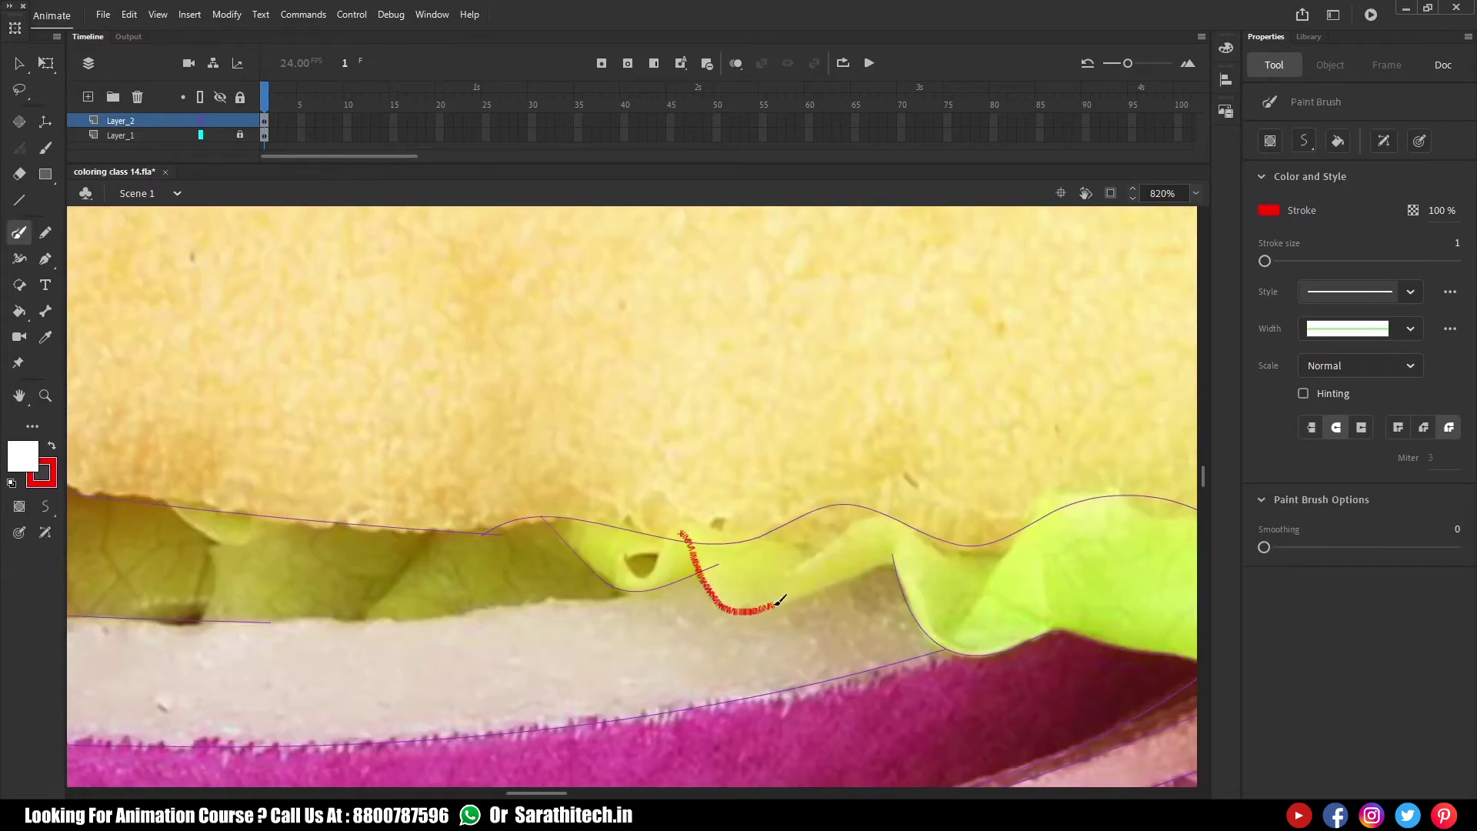
pyautogui.moveTo(918, 579); pyautogui.dragTo(917, 578)
pyautogui.moveTo(781, 574); pyautogui.dragTo(809, 562)
pyautogui.moveTo(937, 547); pyautogui.dragTo(1077, 633)
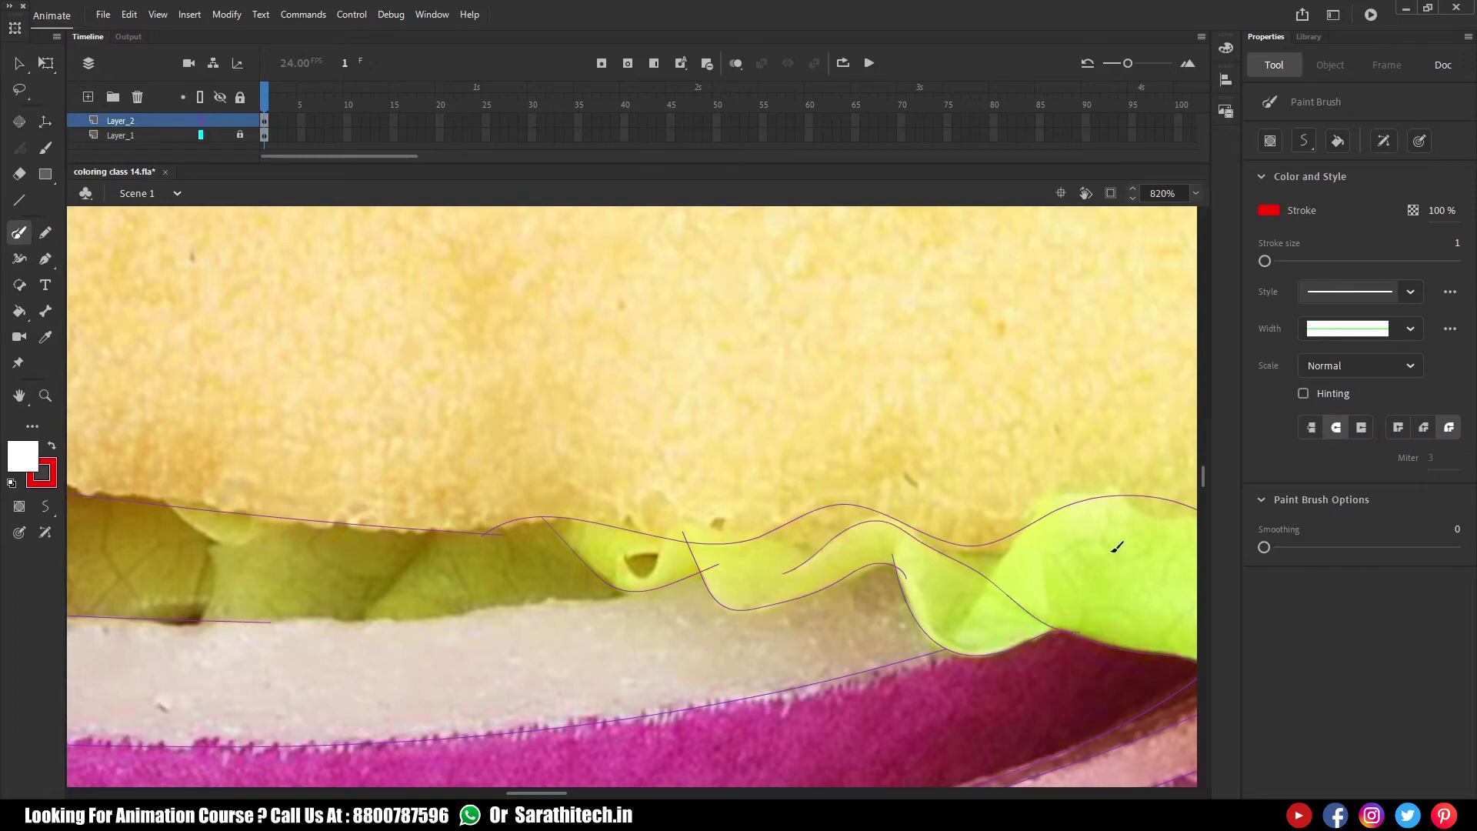
pyautogui.moveTo(645, 552); pyautogui.dragTo(670, 558)
# Brush the outlines of the leaf pieces and dark gaps inside the onion ring beneath the bun's left part
pyautogui.moveTo(300, 624)
pyautogui.mouseDown()
pyautogui.moveTo(719, 574)
pyautogui.moveTo(671, 644)
pyautogui.moveTo(819, 638)
pyautogui.mouseUp()
pyautogui.moveTo(519, 494); pyautogui.dragTo(549, 551)
pyautogui.moveTo(418, 481)
pyautogui.mouseDown()
pyautogui.moveTo(448, 522)
pyautogui.moveTo(560, 490)
pyautogui.mouseUp()
pyautogui.moveTo(435, 508); pyautogui.dragTo(949, 550)
pyautogui.moveTo(471, 429)
pyautogui.mouseDown()
pyautogui.moveTo(544, 481)
pyautogui.moveTo(514, 399)
pyautogui.mouseUp()
pyautogui.moveTo(521, 509); pyautogui.dragTo(522, 511)
pyautogui.moveTo(526, 528); pyautogui.dragTo(454, 589)
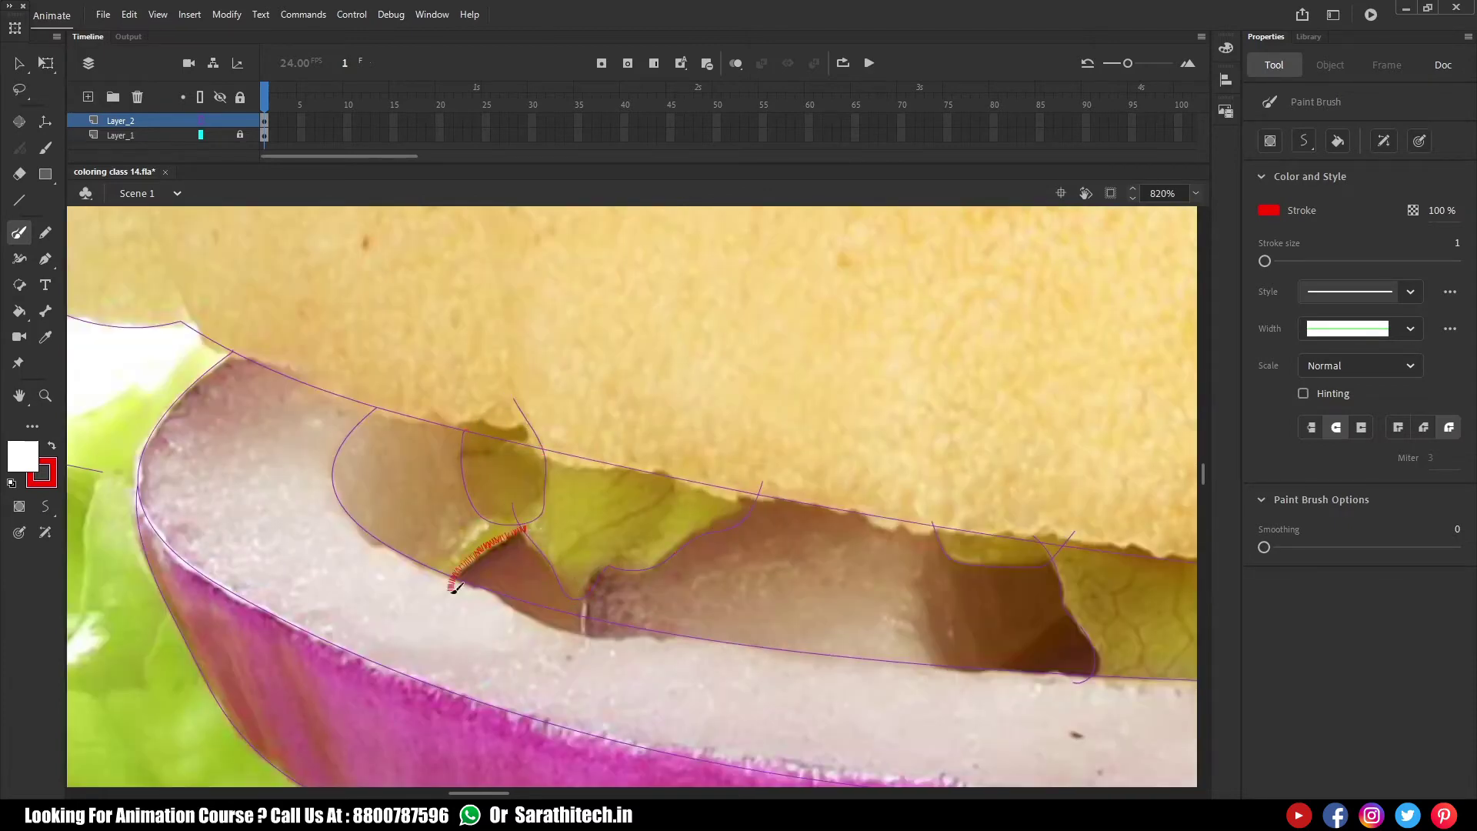
# Brush the boundary between the lighter and darker areas inside the small dark lettuce opening
pyautogui.hotkey('ctrl', '-')
pyautogui.hotkey('ctrl', '-')
pyautogui.moveTo(1116, 539); pyautogui.dragTo(372, 481)
pyautogui.hotkey('ctrl', '=')
pyautogui.hotkey('ctrl', '=')
pyautogui.hotkey('ctrl', '=')
pyautogui.hotkey('ctrl', '=')
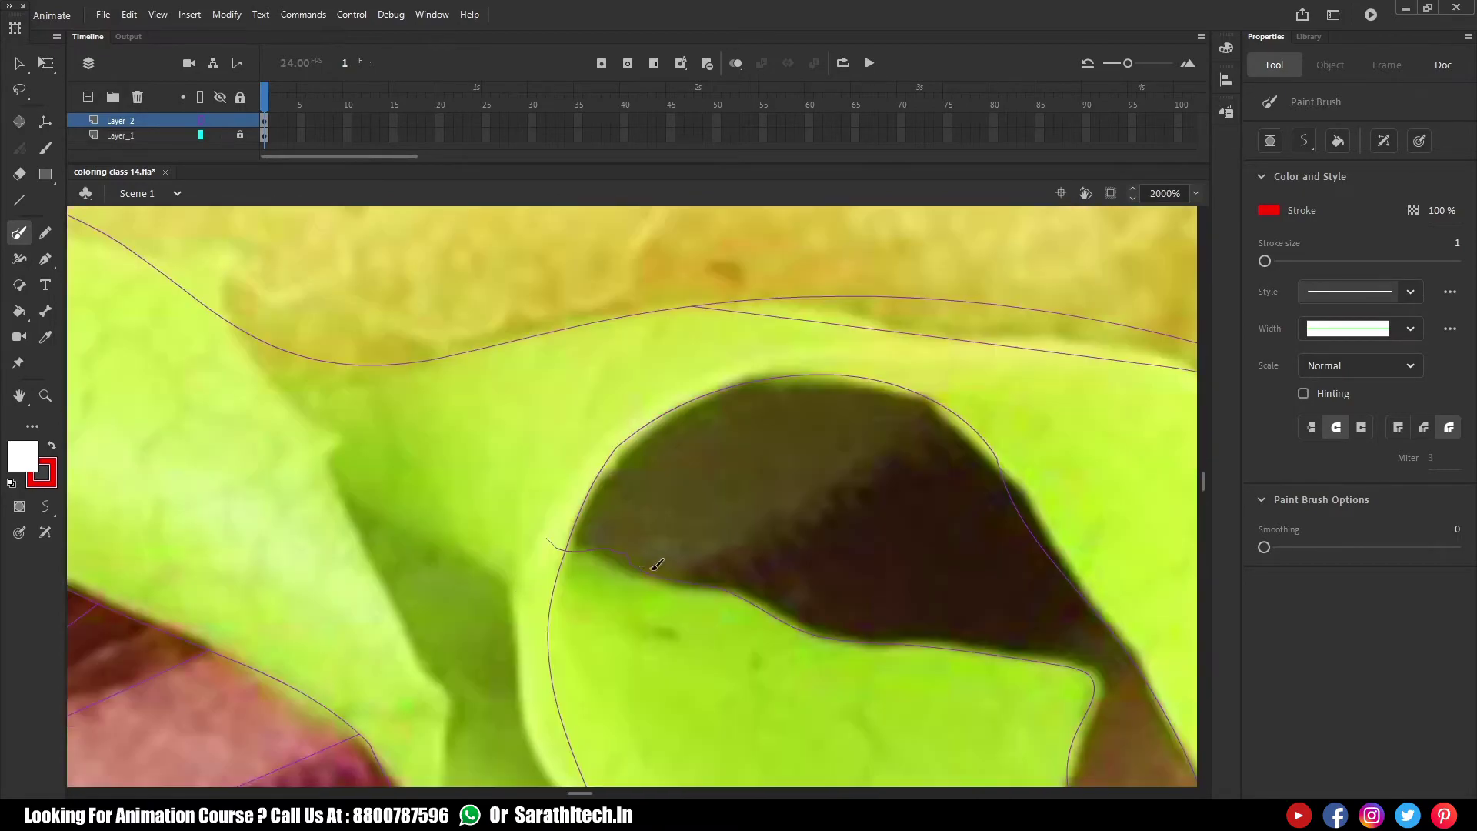
pyautogui.moveTo(912, 433); pyautogui.dragTo(941, 393)
# Draw the red onion's lower left edge with the Line tool, starting beneath the curled lettuce
pyautogui.hotkey('ctrl', '-')
pyautogui.hotkey('ctrl', '-')
pyautogui.hotkey('ctrl', '-')
pyautogui.moveTo(627, 593); pyautogui.dragTo(388, 507)
pyautogui.moveTo(382, 343); pyautogui.dragTo(811, 572)
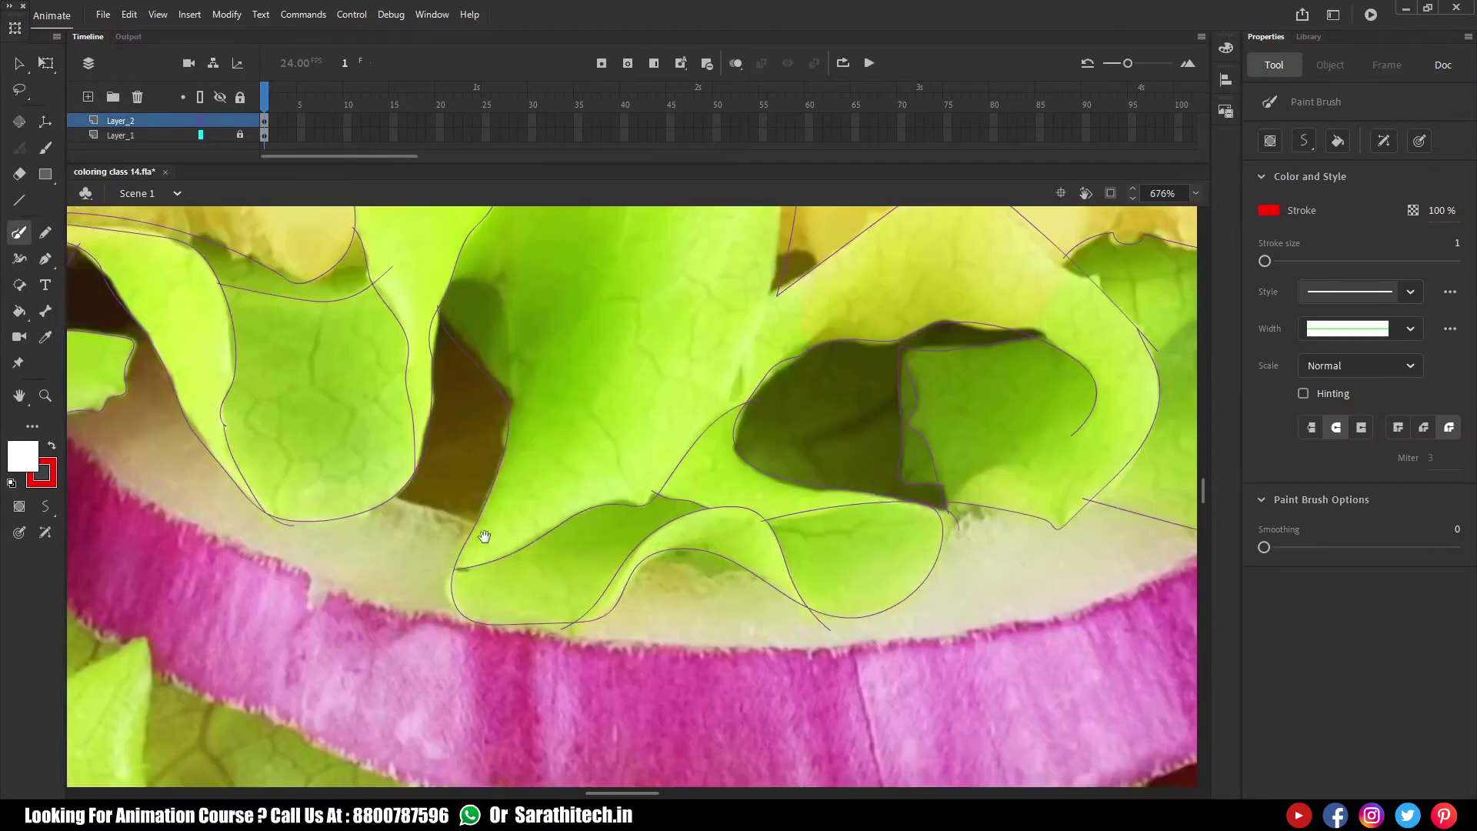
pyautogui.moveTo(308, 508); pyautogui.dragTo(523, 513)
pyautogui.moveTo(271, 428); pyautogui.dragTo(328, 398)
pyautogui.press('n')
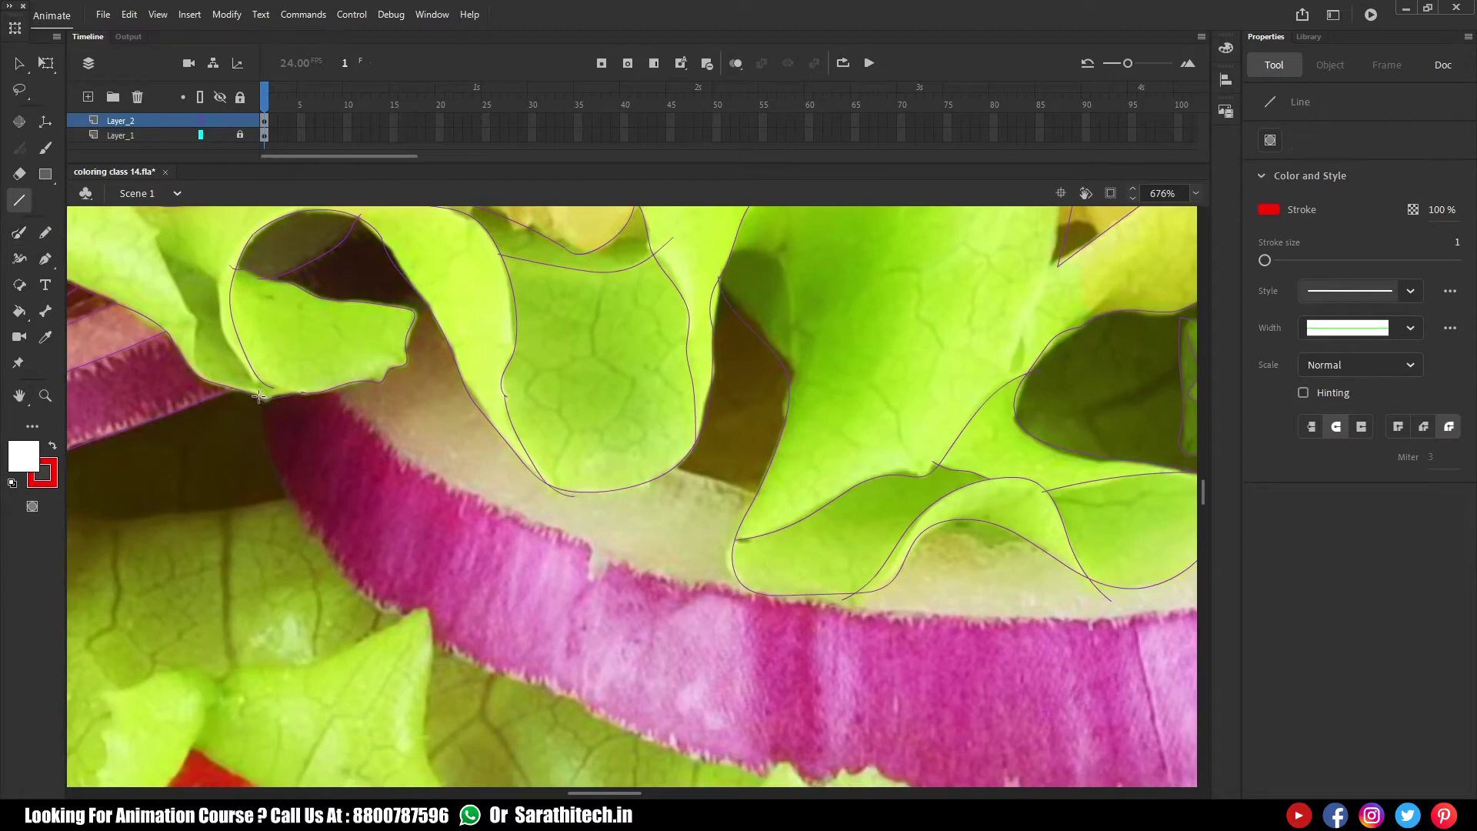
pyautogui.moveTo(661, 740); pyautogui.dragTo(712, 762)
pyautogui.moveTo(478, 585); pyautogui.dragTo(387, 609)
# Continue tracing the red onion's lower edge past the pointed lettuce leaf toward the middle of the burger
pyautogui.scroll(5, 386, 608)
pyautogui.press('b')
pyautogui.moveTo(450, 545)
pyautogui.mouseDown()
pyautogui.moveTo(543, 497)
pyautogui.moveTo(635, 631)
pyautogui.mouseUp()
pyautogui.scroll(-2, 717, 582)
pyautogui.click(717, 582)
pyautogui.moveTo(316, 476); pyautogui.dragTo(542, 601)
pyautogui.moveTo(274, 506)
pyautogui.mouseDown()
pyautogui.moveTo(495, 508)
pyautogui.moveTo(636, 556)
pyautogui.moveTo(792, 536)
pyautogui.moveTo(1031, 608)
pyautogui.mouseUp()
pyautogui.hotkey('ctrl', '-')
pyautogui.moveTo(856, 608)
pyautogui.mouseDown()
pyautogui.moveTo(551, 593)
pyautogui.moveTo(463, 620)
pyautogui.mouseUp()
pyautogui.moveTo(441, 556); pyautogui.dragTo(641, 569)
pyautogui.moveTo(768, 568); pyautogui.dragTo(383, 643)
# Draw a line along the red onion's lower right edge and bend it to follow the purple skin
pyautogui.press('n')
pyautogui.moveTo(256, 645); pyautogui.dragTo(1066, 366)
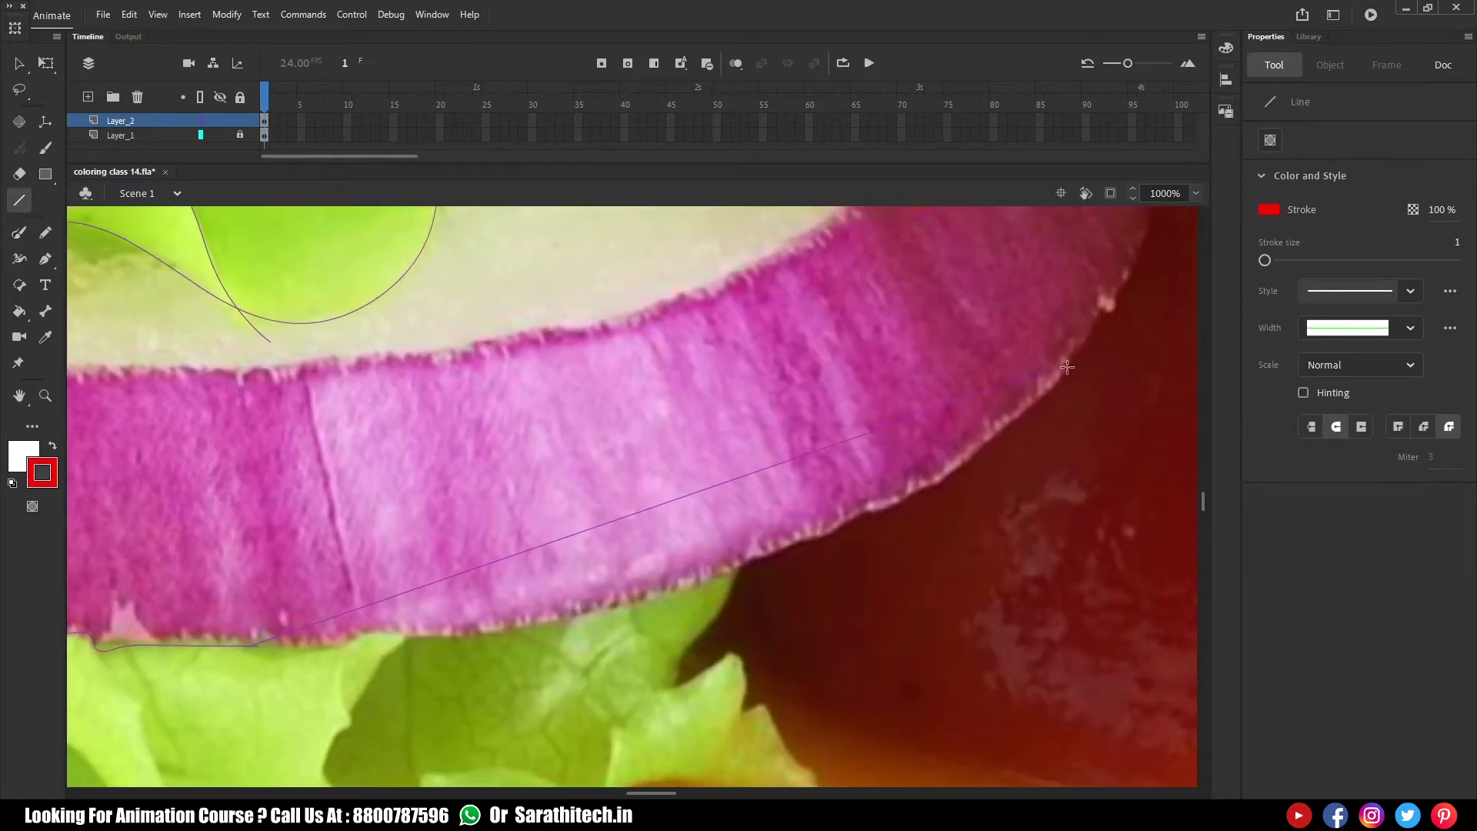
pyautogui.moveTo(812, 465); pyautogui.dragTo(930, 528)
pyautogui.moveTo(1103, 311); pyautogui.dragTo(897, 527)
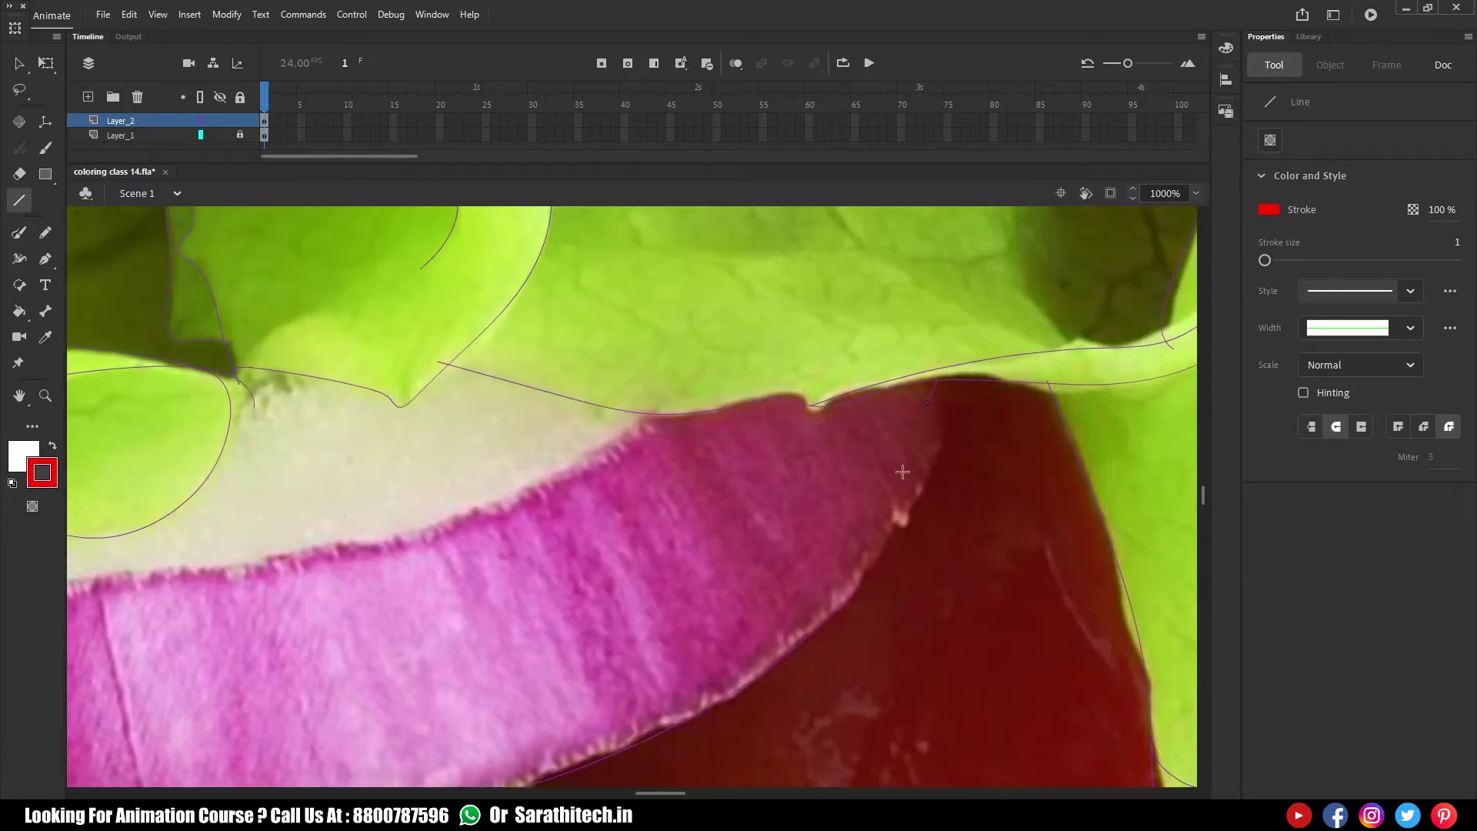
# Trace the rounded right end of the red onion up to the lettuce edge with curved lines
pyautogui.moveTo(566, 435)
pyautogui.mouseDown()
pyautogui.moveTo(869, 468)
pyautogui.moveTo(536, 612)
pyautogui.mouseUp()
pyautogui.moveTo(662, 557); pyautogui.dragTo(668, 571)
pyautogui.moveTo(534, 611); pyautogui.dragTo(494, 603)
pyautogui.moveTo(841, 508); pyautogui.dragTo(833, 514)
# Draw curved lines along the boundary between the onion's purple skin and its white flesh
pyautogui.moveTo(501, 604); pyautogui.dragTo(1012, 529)
pyautogui.moveTo(620, 573); pyautogui.dragTo(549, 551)
pyautogui.moveTo(632, 547); pyautogui.dragTo(637, 570)
pyautogui.moveTo(519, 531); pyautogui.dragTo(263, 488)
pyautogui.moveTo(824, 542); pyautogui.dragTo(640, 533)
pyautogui.moveTo(315, 499); pyautogui.dragTo(1046, 636)
pyautogui.moveTo(994, 627); pyautogui.dragTo(463, 337)
pyautogui.moveTo(847, 592); pyautogui.dragTo(720, 528)
pyautogui.moveTo(688, 390); pyautogui.dragTo(500, 455)
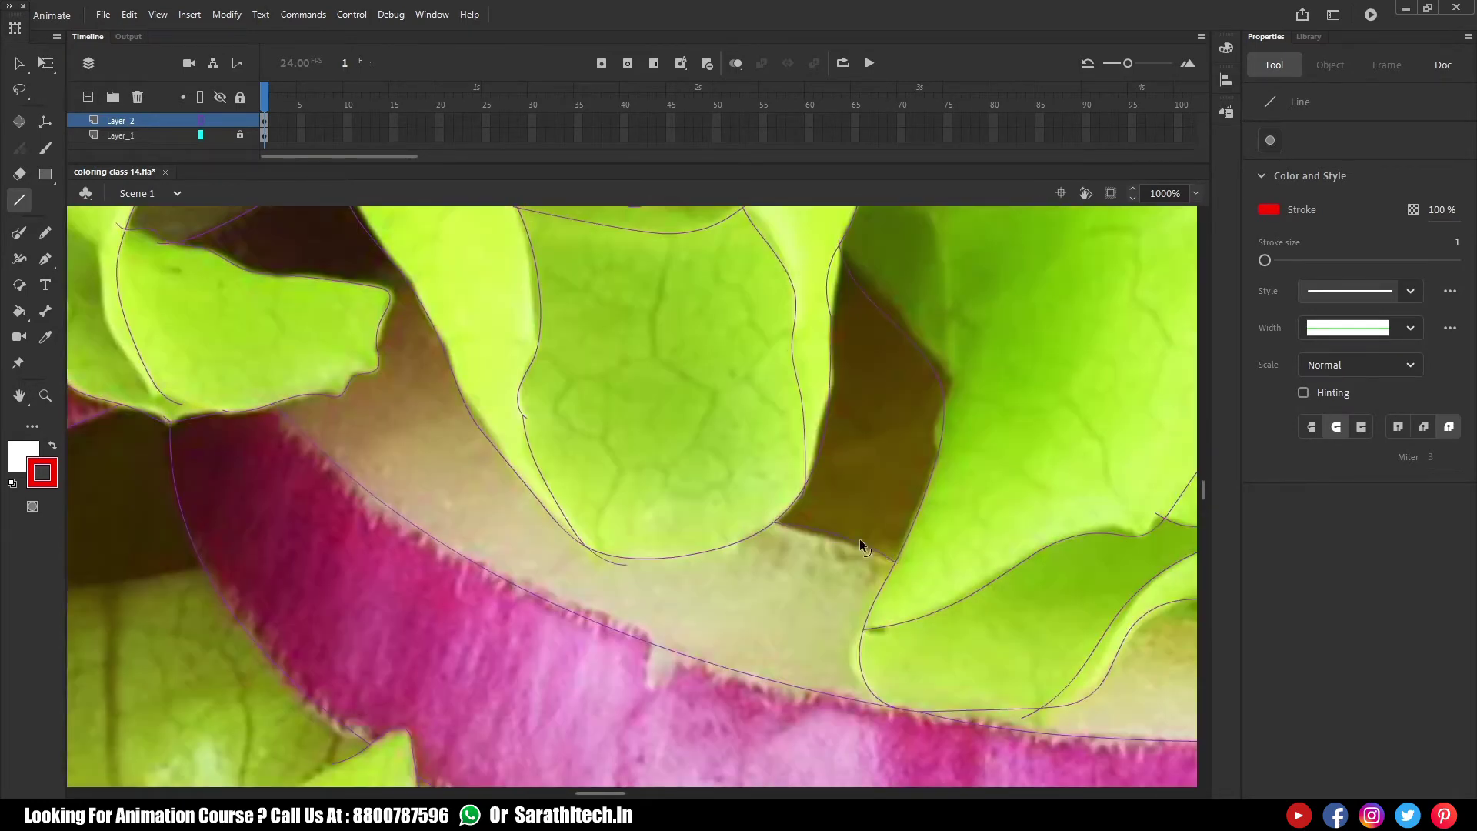
# Complete the onion's inner contour lines, including the flesh edge in the dark gap between the lettuce leaves
pyautogui.moveTo(951, 569); pyautogui.dragTo(399, 446)
pyautogui.moveTo(1154, 362); pyautogui.dragTo(633, 472)
pyautogui.moveTo(1000, 462); pyautogui.dragTo(472, 492)
pyautogui.hotkey('ctrl', '-')
pyautogui.keyDown('ctrl'); pyautogui.click(907, 685); pyautogui.keyUp('ctrl')
# Brush the dark gap's left edge and the fold line above the curled rim, and delete the stray line piece
pyautogui.press('y')
pyautogui.moveTo(415, 284); pyautogui.dragTo(441, 373)
pyautogui.moveTo(577, 556); pyautogui.dragTo(730, 497)
pyautogui.keyDown('ctrl'); pyautogui.click(601, 561); pyautogui.keyUp('ctrl')
pyautogui.press('Delete')
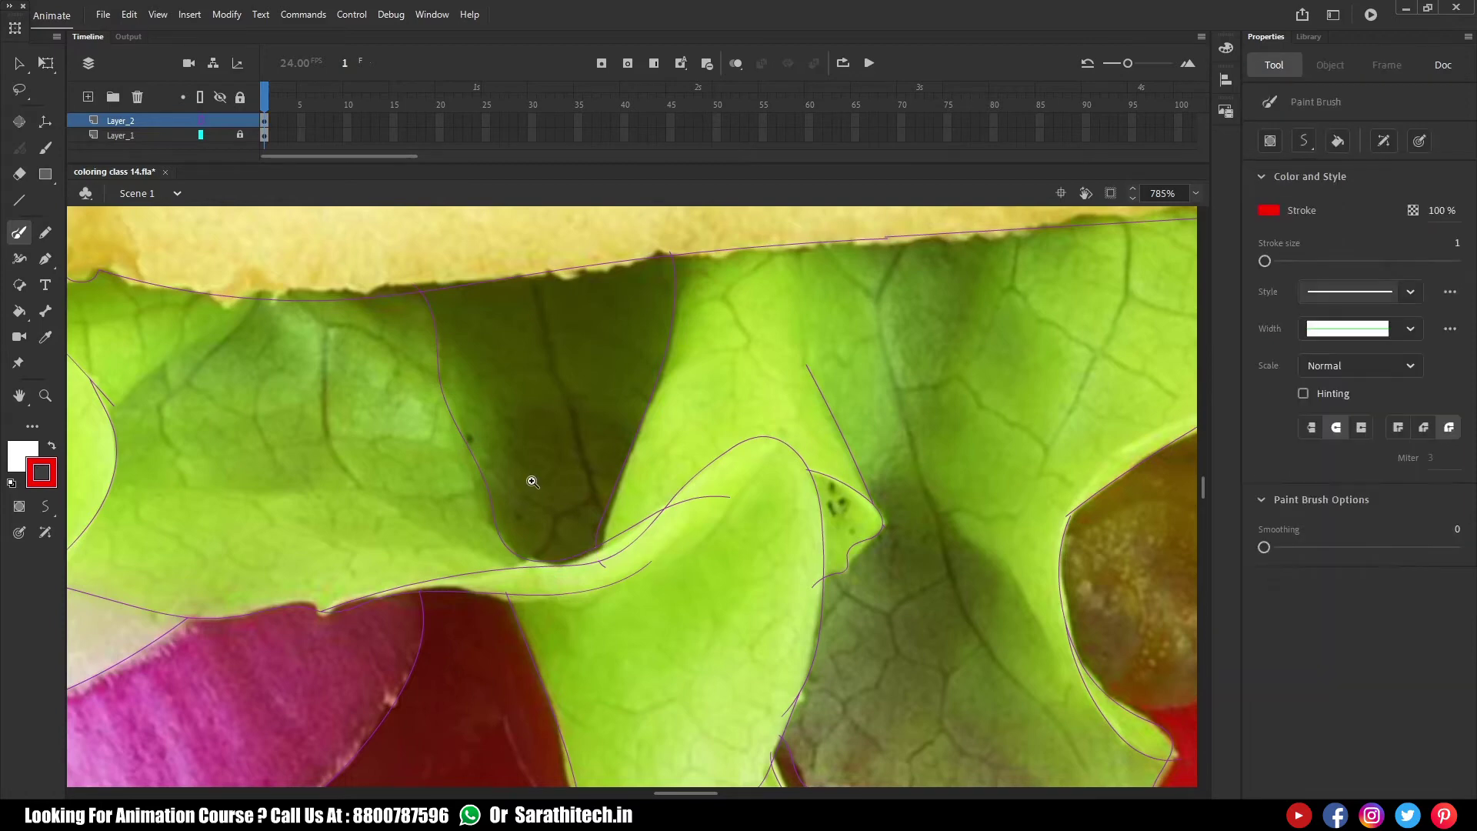
# Hide Layer_1 to check the traced linework without the photo, and show it again
pyautogui.keyDown('ctrl'); pyautogui.keyDown('shift'); pyautogui.click(531, 477); pyautogui.keyUp('shift'); pyautogui.keyUp('ctrl')
pyautogui.keyDown('ctrl'); pyautogui.keyDown('shift'); pyautogui.click(531, 478); pyautogui.keyUp('shift'); pyautogui.keyUp('ctrl')
pyautogui.keyDown('ctrl'); pyautogui.keyDown('shift'); pyautogui.click(531, 477); pyautogui.keyUp('shift'); pyautogui.keyUp('ctrl')
pyautogui.keyDown('ctrl'); pyautogui.keyDown('shift'); pyautogui.click(535, 481); pyautogui.keyUp('shift'); pyautogui.keyUp('ctrl')
pyautogui.click(219, 135)
pyautogui.click(219, 134)
# Brush the pointed ridge in the burger's left lettuce and the short edge running down from below the bun's corner
pyautogui.moveTo(435, 483); pyautogui.dragTo(543, 572)
pyautogui.moveTo(483, 517); pyautogui.dragTo(518, 452)
pyautogui.keyDown('ctrl'); pyautogui.click(492, 269); pyautogui.keyUp('ctrl')
pyautogui.keyDown('ctrl'); pyautogui.click(492, 270); pyautogui.keyUp('ctrl')
pyautogui.moveTo(730, 291)
pyautogui.mouseDown()
pyautogui.moveTo(544, 577)
pyautogui.moveTo(395, 587)
pyautogui.moveTo(264, 626)
pyautogui.mouseUp()
pyautogui.scroll(-5, 568, 518)
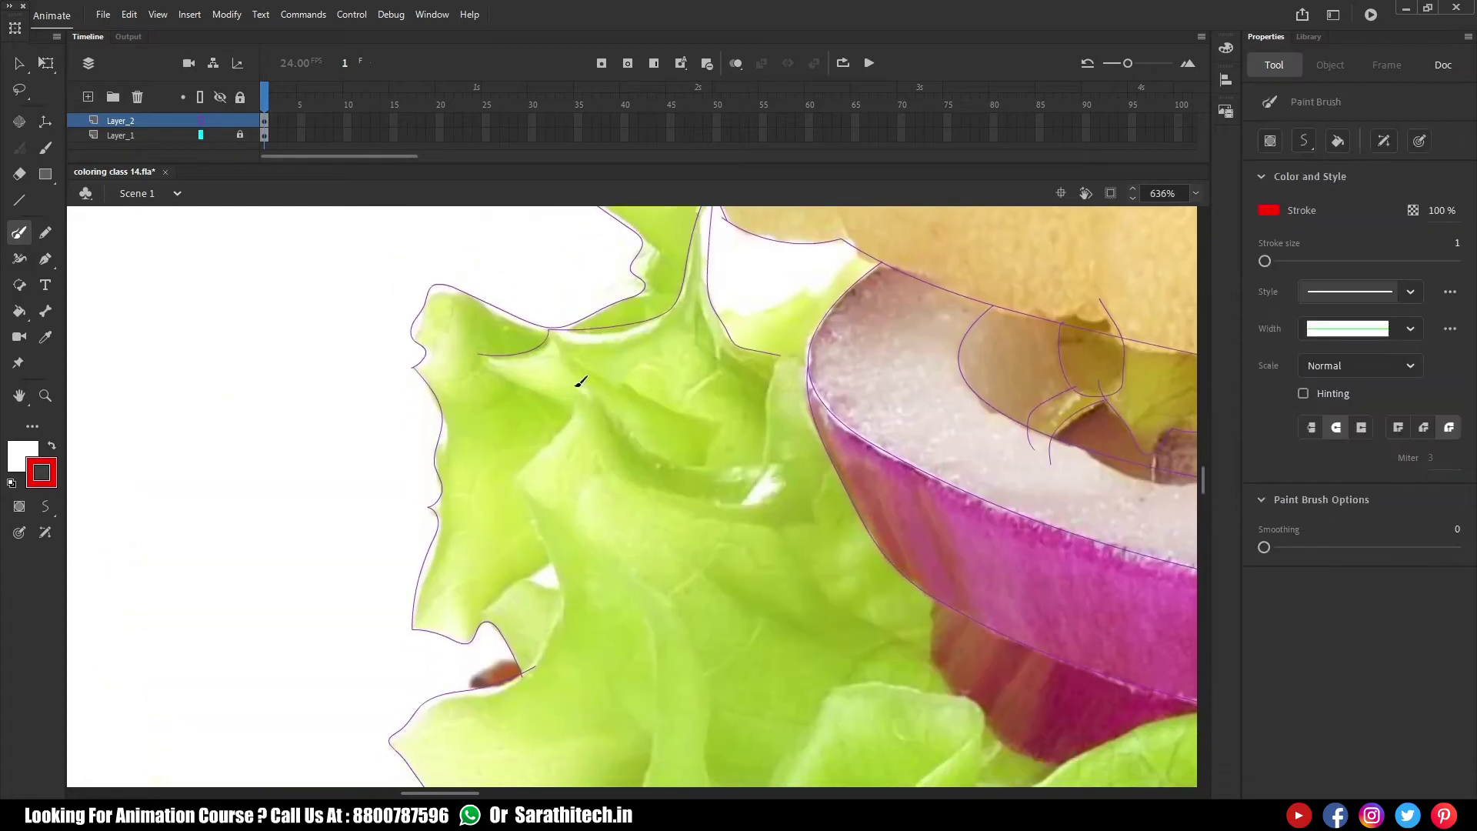
pyautogui.moveTo(786, 454); pyautogui.dragTo(786, 453)
pyautogui.moveTo(778, 353); pyautogui.dragTo(761, 425)
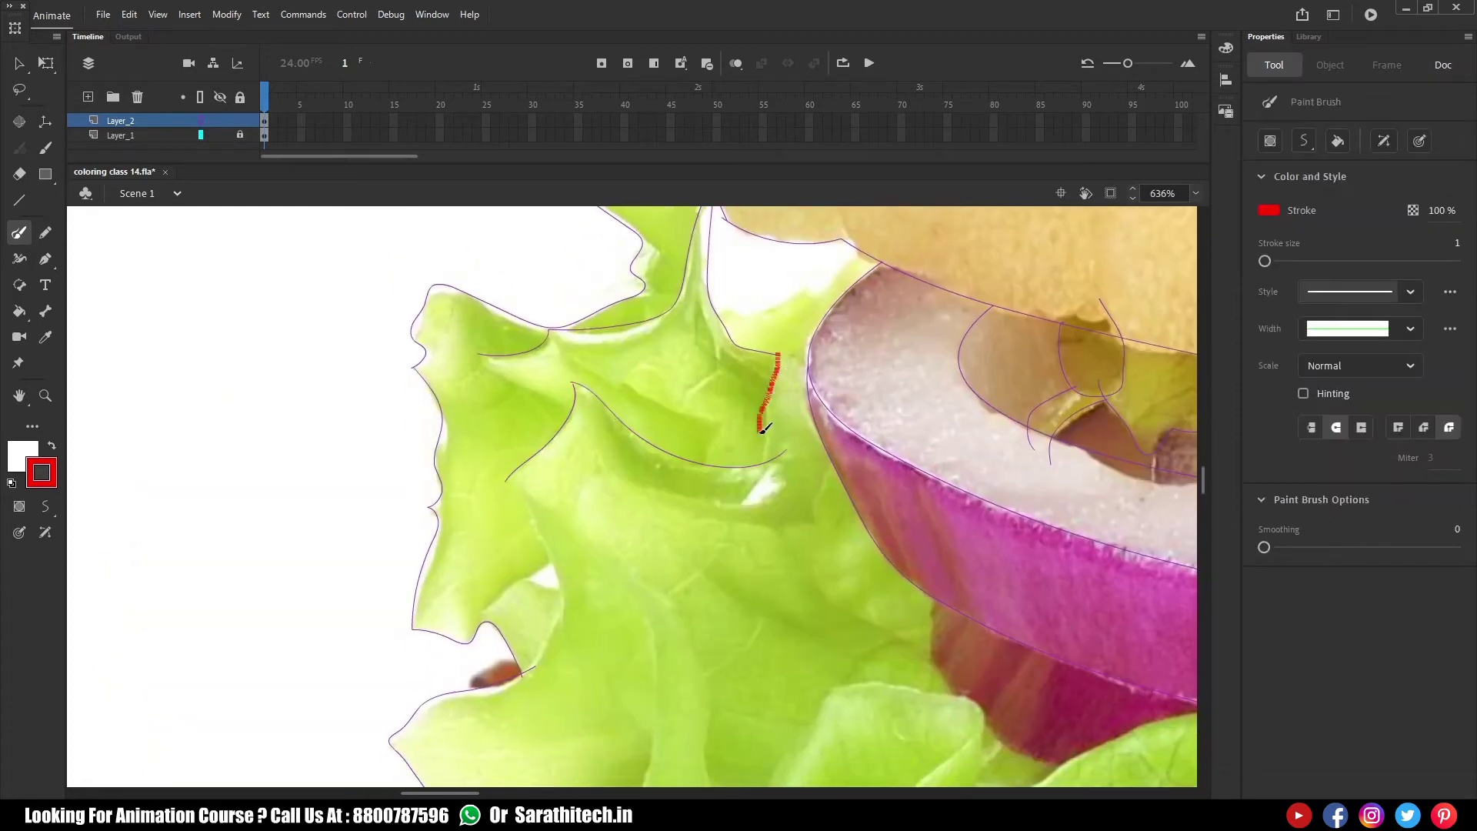
# Brush the short fold lines above the left lettuce's ridge and join the outer leaf's rim to its peak
pyautogui.moveTo(652, 403); pyautogui.dragTo(719, 422)
pyautogui.moveTo(720, 426); pyautogui.dragTo(705, 455)
pyautogui.moveTo(481, 354); pyautogui.dragTo(572, 384)
# Brush the left lettuce's fold edges around the small white gap and delete the excess line piece
pyautogui.moveTo(519, 476); pyautogui.dragTo(505, 275)
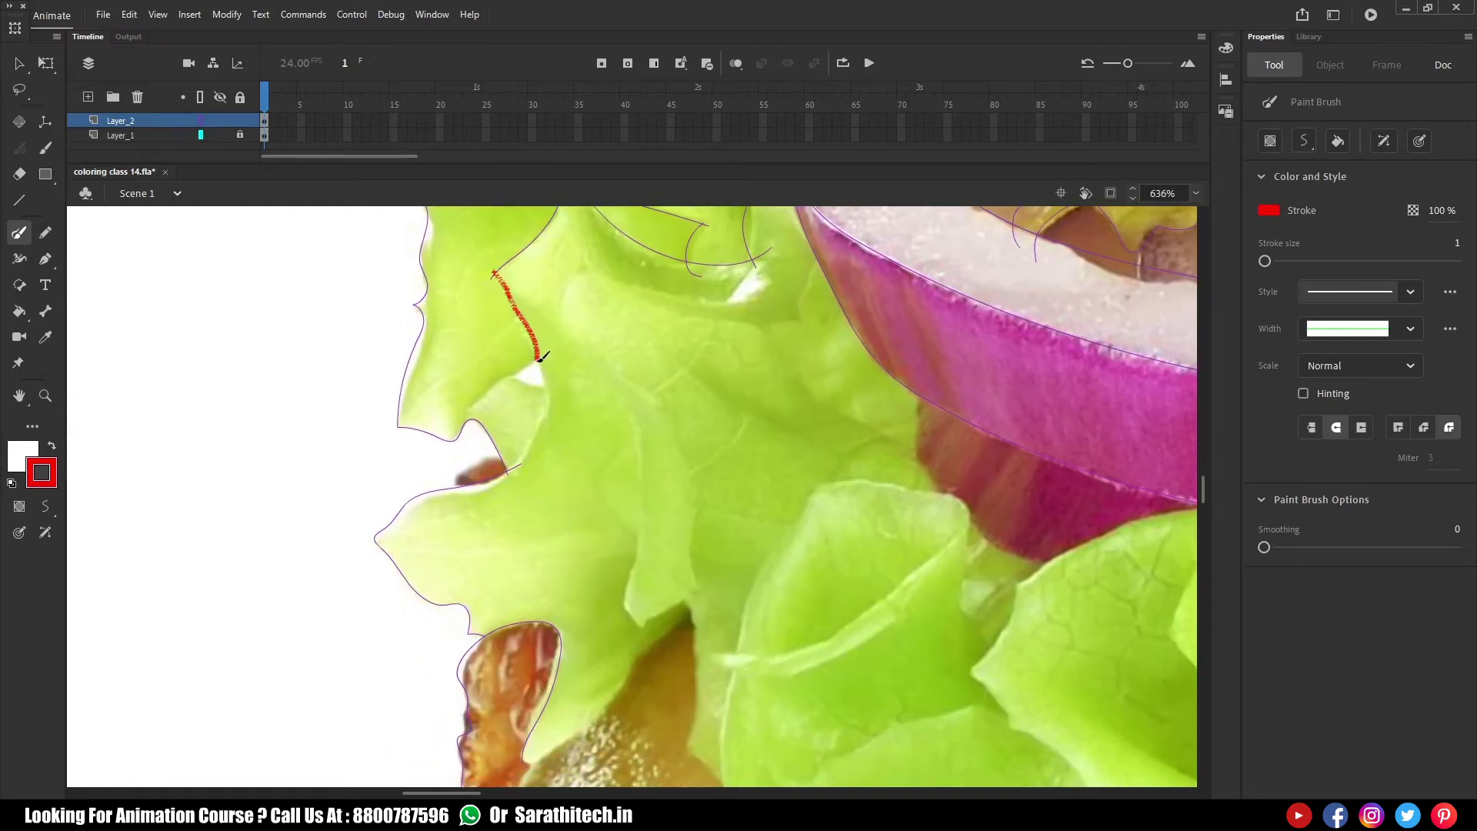
pyautogui.moveTo(521, 463); pyautogui.dragTo(523, 461)
pyautogui.moveTo(463, 431); pyautogui.dragTo(466, 420)
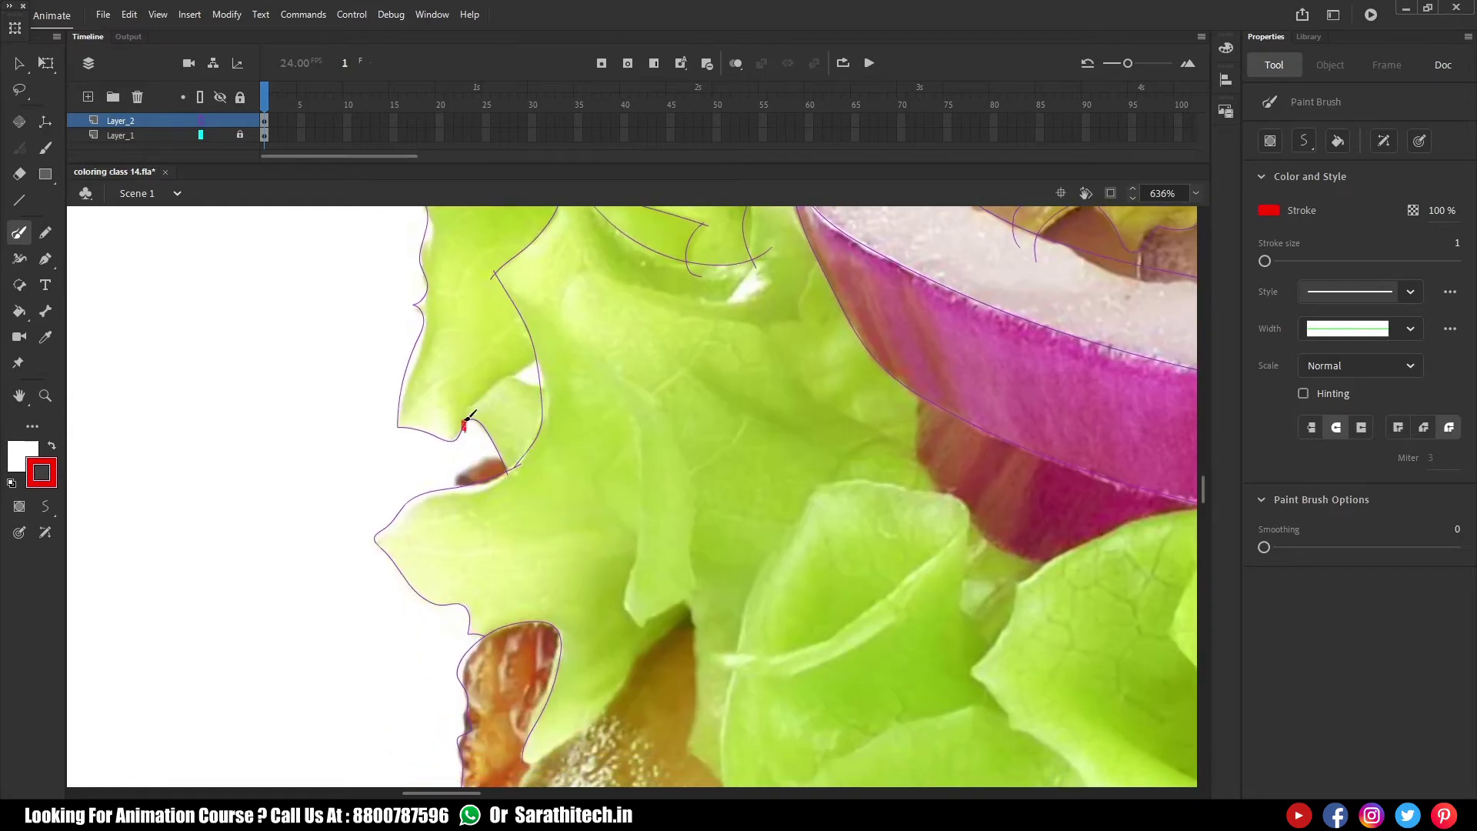
pyautogui.keyDown('ctrl'); pyautogui.click(555, 394); pyautogui.keyUp('ctrl')
pyautogui.press('Delete')
# Brush the left lettuce's inner crease near the onion and both edges of the narrow hanging fold below it
pyautogui.moveTo(700, 429); pyautogui.dragTo(603, 361)
pyautogui.scroll(2, 508, 284)
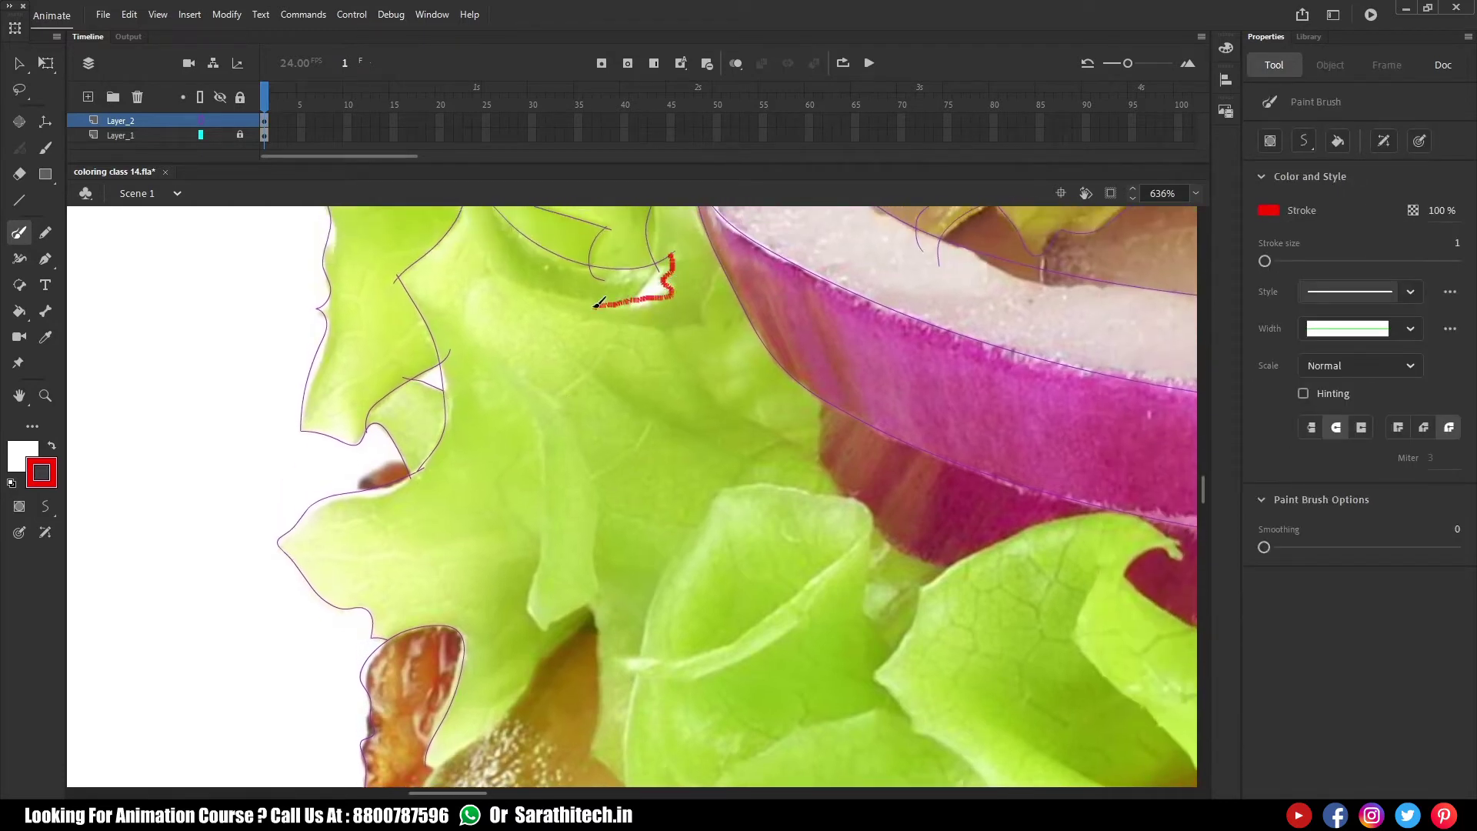
pyautogui.moveTo(510, 390); pyautogui.dragTo(539, 438)
pyautogui.scroll(-2, 587, 413)
pyautogui.moveTo(531, 320); pyautogui.dragTo(536, 318)
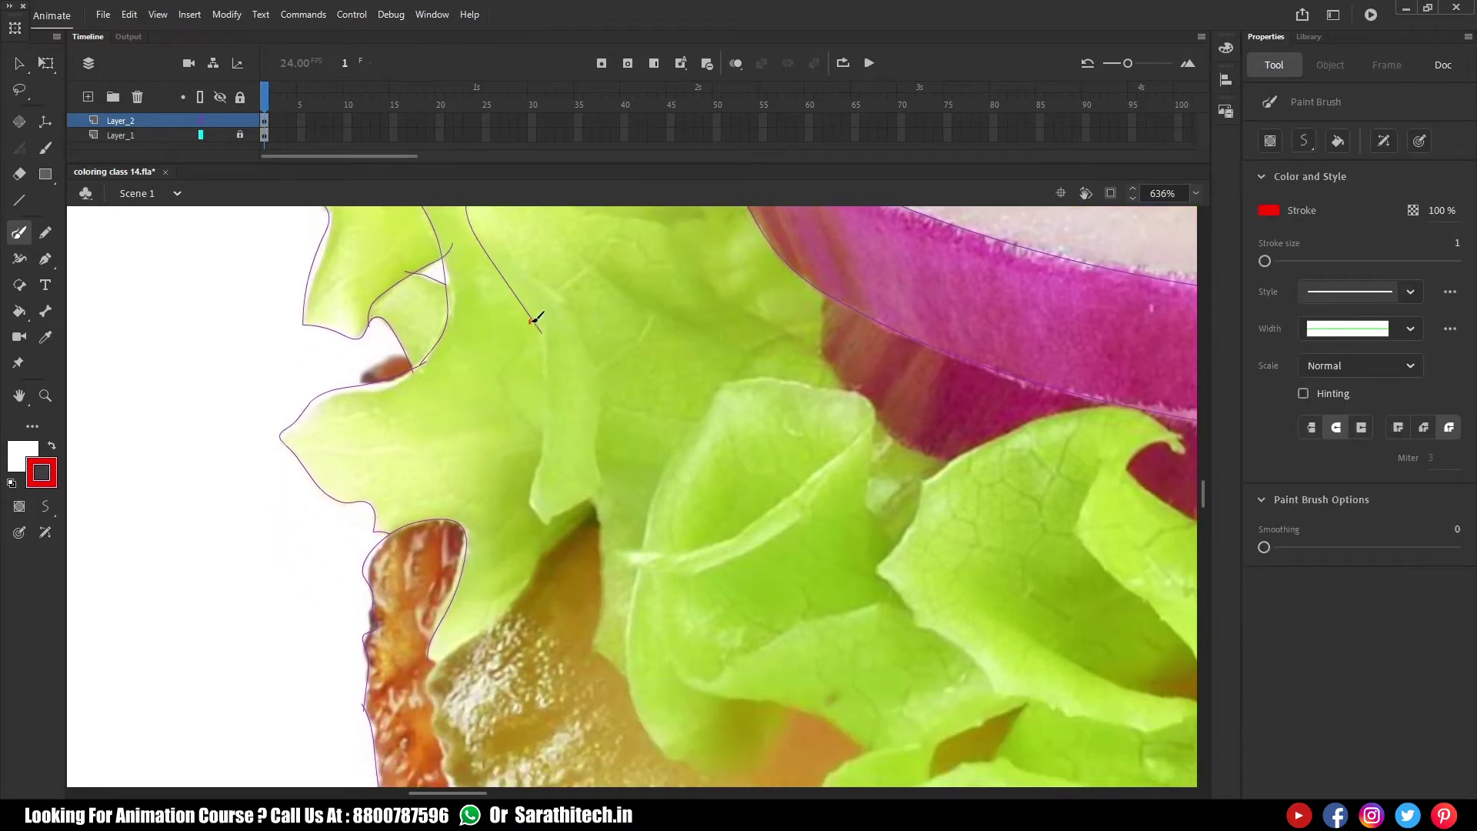
pyautogui.moveTo(539, 440); pyautogui.dragTo(554, 530)
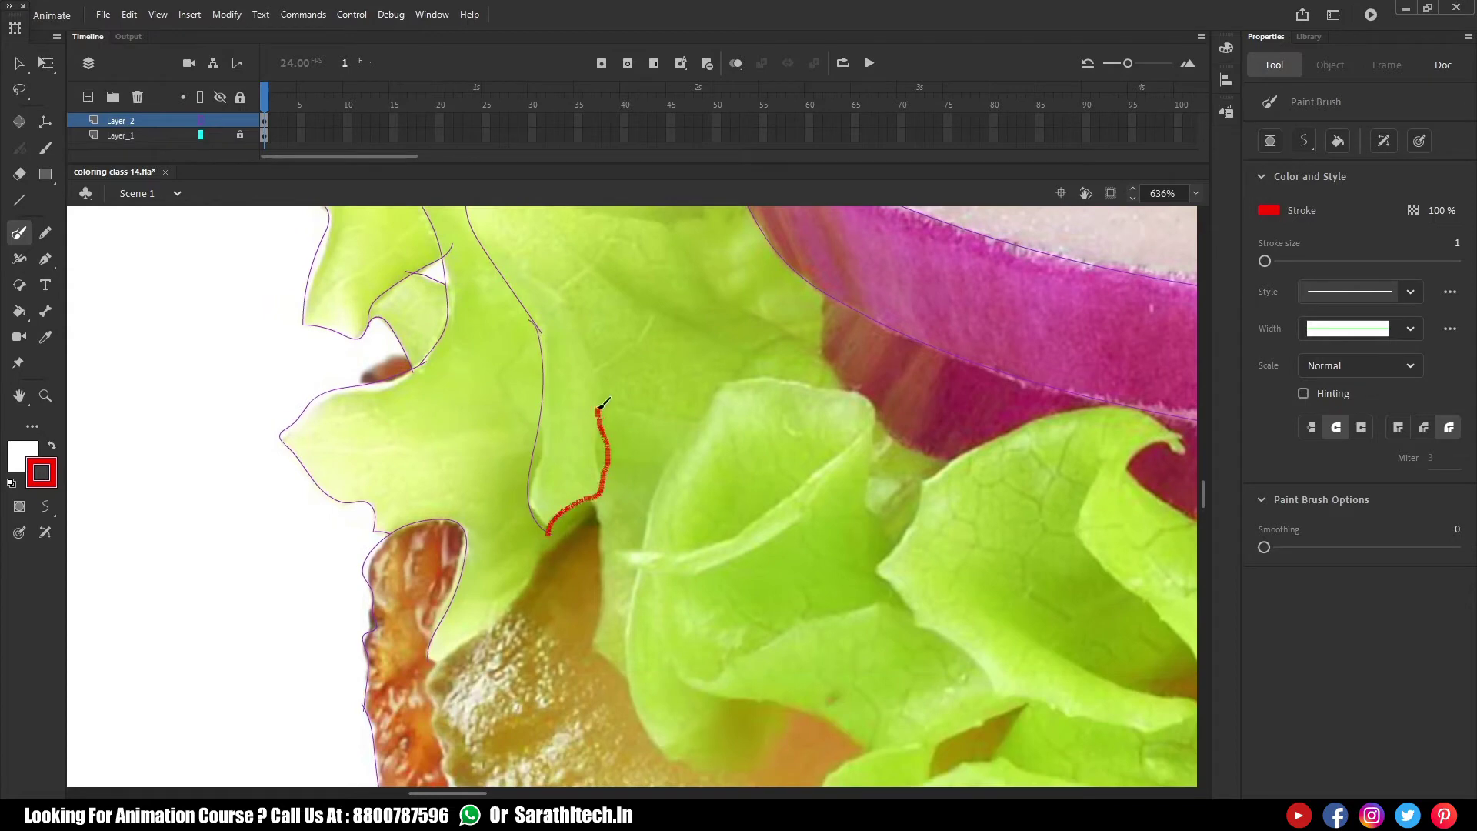
pyautogui.moveTo(534, 282); pyautogui.dragTo(468, 223)
pyautogui.moveTo(501, 287); pyautogui.dragTo(576, 348)
# Brush the left lettuce's lower edge above the pickle and the rounded outer side of the curled leaf beside it
pyautogui.hotkey('ctrl', '-')
pyautogui.hotkey('ctrl', '-')
pyautogui.moveTo(743, 676); pyautogui.dragTo(691, 386)
pyautogui.moveTo(484, 380); pyautogui.dragTo(676, 620)
pyautogui.moveTo(545, 449); pyautogui.dragTo(563, 387)
pyautogui.moveTo(430, 352)
pyautogui.mouseDown()
pyautogui.moveTo(481, 615)
pyautogui.moveTo(541, 722)
pyautogui.moveTo(354, 535)
pyautogui.mouseUp()
pyautogui.moveTo(671, 248)
pyautogui.mouseDown()
pyautogui.moveTo(392, 535)
pyautogui.moveTo(350, 560)
pyautogui.mouseUp()
pyautogui.moveTo(597, 413); pyautogui.dragTo(529, 473)
pyautogui.moveTo(570, 296)
pyautogui.mouseDown()
pyautogui.moveTo(609, 312)
pyautogui.moveTo(616, 427)
pyautogui.moveTo(593, 585)
pyautogui.mouseUp()
# Brush the curled leaf's top edge and both edges of its thin pale rim
pyautogui.scroll(-2, 680, 428)
pyautogui.moveTo(680, 428); pyautogui.dragTo(616, 407)
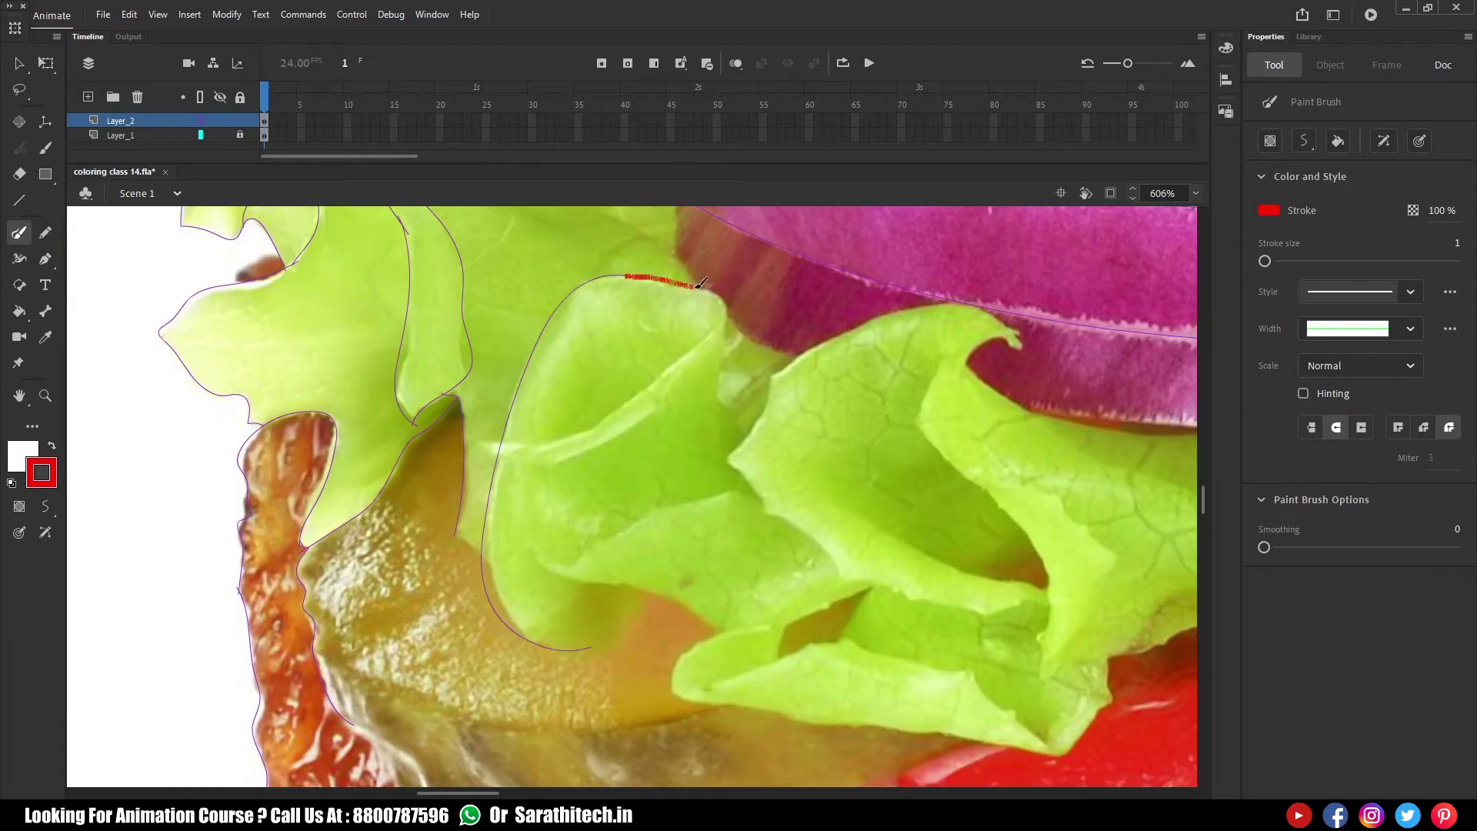
pyautogui.moveTo(693, 353)
pyautogui.mouseDown()
pyautogui.moveTo(497, 446)
pyautogui.moveTo(711, 343)
pyautogui.mouseUp()
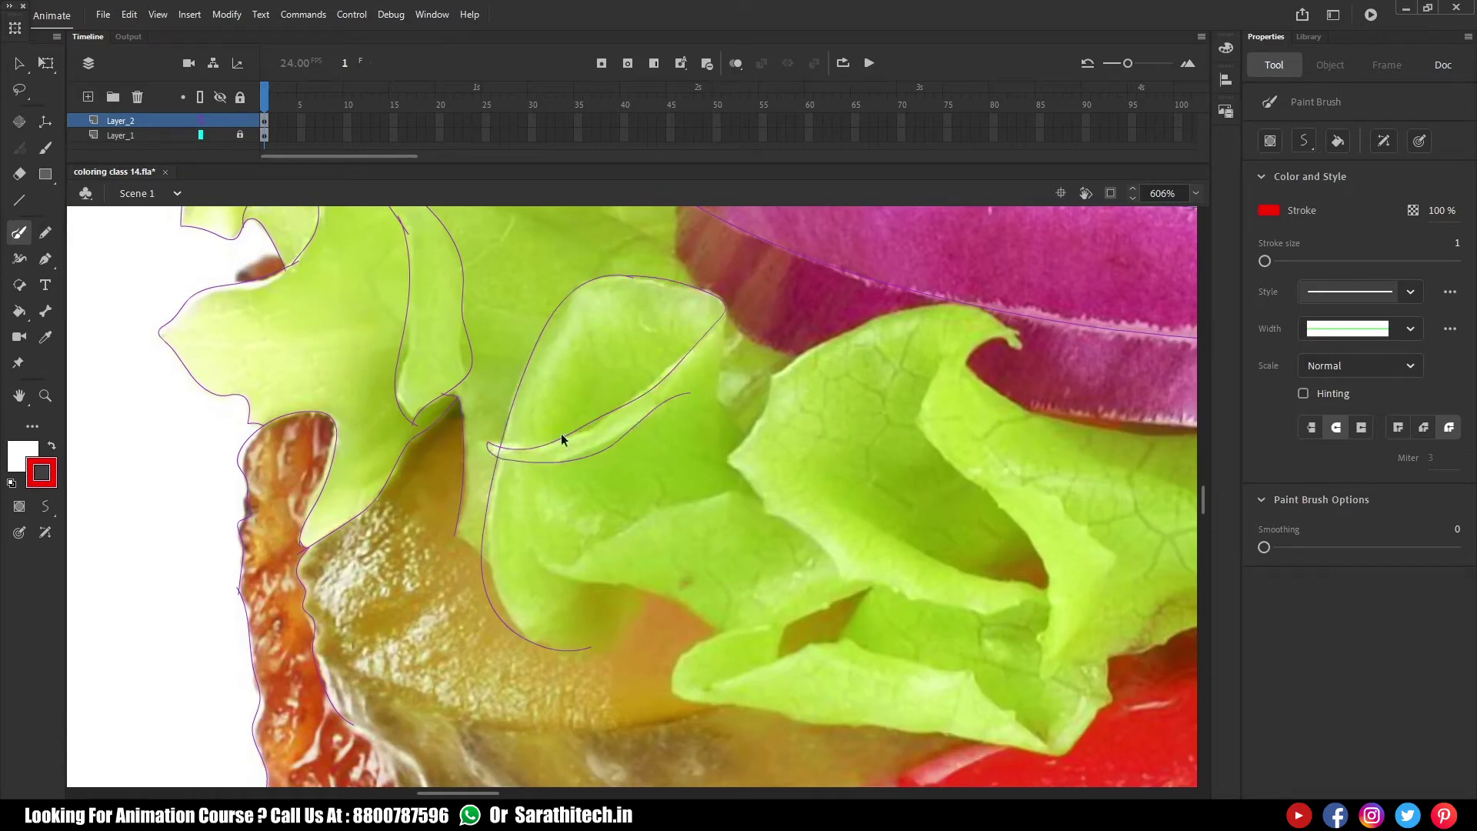
pyautogui.moveTo(473, 407); pyautogui.dragTo(564, 498)
pyautogui.moveTo(446, 740)
pyautogui.mouseDown()
pyautogui.moveTo(467, 306)
pyautogui.moveTo(533, 425)
pyautogui.mouseUp()
# Brush the curled leaf's lower fold lines above the pickle and continue onto the adjoining leaf
pyautogui.hotkey('ctrl', '-')
pyautogui.moveTo(699, 375)
pyautogui.mouseDown()
pyautogui.moveTo(729, 413)
pyautogui.moveTo(606, 459)
pyautogui.moveTo(613, 521)
pyautogui.mouseUp()
pyautogui.scroll(4, 562, 446)
pyautogui.moveTo(504, 264)
pyautogui.mouseDown()
pyautogui.moveTo(507, 428)
pyautogui.moveTo(597, 527)
pyautogui.mouseUp()
pyautogui.scroll(-3, 551, 419)
pyautogui.hscroll(2, 778, 475)
pyautogui.moveTo(1046, 361)
pyautogui.mouseDown()
pyautogui.moveTo(720, 431)
pyautogui.moveTo(604, 500)
pyautogui.moveTo(462, 456)
pyautogui.moveTo(394, 381)
pyautogui.mouseUp()
pyautogui.moveTo(542, 408)
pyautogui.mouseDown()
pyautogui.moveTo(618, 316)
pyautogui.moveTo(574, 478)
pyautogui.moveTo(504, 548)
pyautogui.moveTo(581, 377)
pyautogui.mouseUp()
pyautogui.moveTo(487, 375)
pyautogui.mouseDown()
pyautogui.moveTo(554, 429)
pyautogui.moveTo(605, 511)
pyautogui.mouseUp()
pyautogui.scroll(-3, 624, 300)
# Brush the fold edges of the low leaf over the pickle, including the dark triangular gap
pyautogui.moveTo(482, 312)
pyautogui.mouseDown()
pyautogui.moveTo(528, 329)
pyautogui.moveTo(691, 502)
pyautogui.moveTo(1092, 597)
pyautogui.mouseUp()
pyautogui.scroll(-5, 432, 243)
pyautogui.moveTo(432, 243); pyautogui.dragTo(529, 386)
pyautogui.moveTo(495, 323)
pyautogui.mouseDown()
pyautogui.moveTo(571, 466)
pyautogui.moveTo(578, 556)
pyautogui.moveTo(548, 636)
pyautogui.mouseUp()
pyautogui.scroll(5, 587, 564)
pyautogui.moveTo(543, 329)
pyautogui.mouseDown()
pyautogui.moveTo(495, 555)
pyautogui.moveTo(709, 737)
pyautogui.mouseUp()
pyautogui.scroll(-3, 455, 585)
pyautogui.scroll(4, 551, 391)
pyautogui.moveTo(510, 395)
pyautogui.mouseDown()
pyautogui.moveTo(649, 471)
pyautogui.moveTo(661, 531)
pyautogui.moveTo(494, 581)
pyautogui.moveTo(489, 743)
pyautogui.mouseUp()
pyautogui.scroll(-3, 446, 470)
# Brush the lettuce's upper edge along the dark gap beneath the left onion ring
pyautogui.moveTo(652, 609); pyautogui.dragTo(971, 695)
pyautogui.moveTo(363, 448)
pyautogui.mouseDown()
pyautogui.moveTo(492, 372)
pyautogui.moveTo(637, 357)
pyautogui.mouseUp()
pyautogui.moveTo(893, 610)
pyautogui.mouseDown()
pyautogui.moveTo(584, 544)
pyautogui.moveTo(474, 499)
pyautogui.mouseUp()
pyautogui.moveTo(222, 496)
pyautogui.mouseDown()
pyautogui.moveTo(553, 557)
pyautogui.moveTo(785, 561)
pyautogui.mouseUp()
pyautogui.scroll(-3, 477, 539)
pyautogui.moveTo(180, 487)
pyautogui.mouseDown()
pyautogui.moveTo(623, 527)
pyautogui.moveTo(931, 514)
pyautogui.mouseUp()
pyautogui.moveTo(914, 473)
pyautogui.mouseDown()
pyautogui.moveTo(391, 499)
pyautogui.moveTo(808, 493)
pyautogui.mouseUp()
pyautogui.hscroll(5, 152, 541)
pyautogui.moveTo(306, 510); pyautogui.dragTo(605, 508)
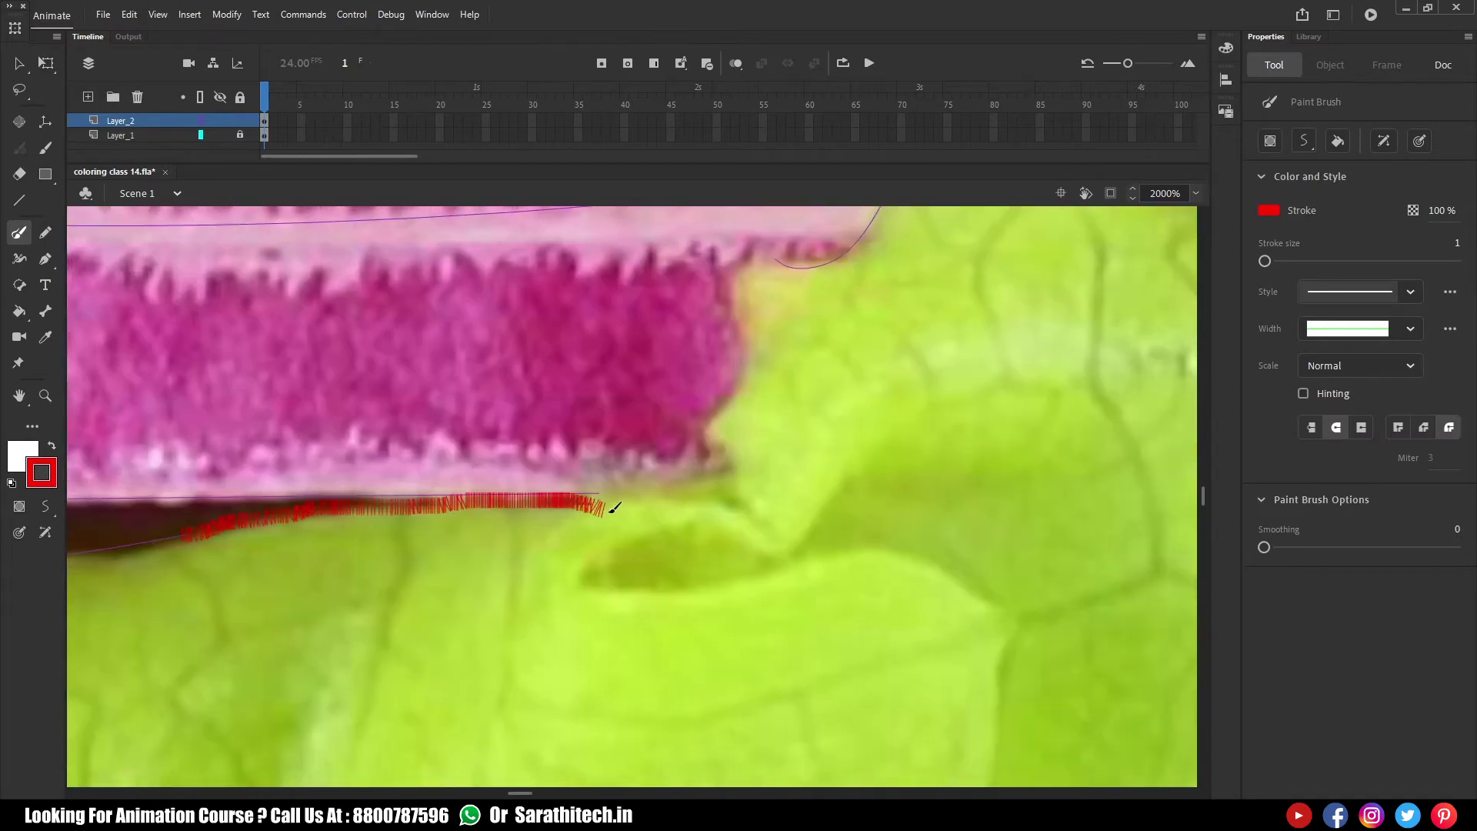
# Brush the small curled fold with the dark opening below the left onion ring's end
pyautogui.scroll(-5, 616, 504)
pyautogui.scroll(5, 570, 393)
pyautogui.moveTo(501, 353)
pyautogui.mouseDown()
pyautogui.moveTo(563, 339)
pyautogui.moveTo(565, 421)
pyautogui.moveTo(525, 505)
pyautogui.moveTo(543, 558)
pyautogui.moveTo(420, 571)
pyautogui.mouseUp()
pyautogui.scroll(-3, 418, 481)
pyautogui.moveTo(417, 481)
pyautogui.mouseDown()
pyautogui.moveTo(403, 552)
pyautogui.moveTo(772, 544)
pyautogui.moveTo(862, 781)
pyautogui.mouseUp()
pyautogui.moveTo(423, 537)
pyautogui.mouseDown()
pyautogui.moveTo(500, 505)
pyautogui.moveTo(609, 528)
pyautogui.moveTo(795, 365)
pyautogui.moveTo(679, 578)
pyautogui.moveTo(589, 648)
pyautogui.mouseUp()
pyautogui.scroll(-5, 636, 455)
pyautogui.scroll(4, 702, 522)
pyautogui.moveTo(548, 595); pyautogui.dragTo(994, 228)
pyautogui.moveTo(1048, 273)
pyautogui.mouseDown()
pyautogui.moveTo(824, 359)
pyautogui.moveTo(589, 502)
pyautogui.mouseUp()
pyautogui.moveTo(615, 498)
pyautogui.mouseDown()
pyautogui.moveTo(662, 278)
pyautogui.moveTo(543, 537)
pyautogui.moveTo(580, 532)
pyautogui.moveTo(743, 327)
pyautogui.mouseUp()
pyautogui.moveTo(524, 293); pyautogui.dragTo(615, 438)
pyautogui.moveTo(323, 235)
pyautogui.mouseDown()
pyautogui.moveTo(504, 317)
pyautogui.moveTo(575, 464)
pyautogui.moveTo(581, 574)
pyautogui.moveTo(560, 640)
pyautogui.mouseUp()
# Brush the rim of the leaf beside the small curl down to the tomato
pyautogui.moveTo(567, 585)
pyautogui.mouseDown()
pyautogui.moveTo(567, 408)
pyautogui.moveTo(531, 496)
pyautogui.moveTo(603, 536)
pyautogui.moveTo(627, 530)
pyautogui.mouseUp()
pyautogui.moveTo(472, 212)
pyautogui.mouseDown()
pyautogui.moveTo(672, 403)
pyautogui.moveTo(848, 468)
pyautogui.mouseUp()
pyautogui.moveTo(800, 348)
pyautogui.mouseDown()
pyautogui.moveTo(772, 425)
pyautogui.moveTo(732, 445)
pyautogui.moveTo(649, 430)
pyautogui.moveTo(496, 497)
pyautogui.mouseUp()
pyautogui.moveTo(536, 500)
pyautogui.mouseDown()
pyautogui.moveTo(895, 370)
pyautogui.moveTo(938, 333)
pyautogui.moveTo(788, 359)
pyautogui.moveTo(769, 496)
pyautogui.moveTo(1008, 326)
pyautogui.moveTo(1033, 367)
pyautogui.mouseUp()
pyautogui.moveTo(1079, 352)
pyautogui.mouseDown()
pyautogui.moveTo(1020, 434)
pyautogui.moveTo(954, 467)
pyautogui.moveTo(635, 400)
pyautogui.mouseUp()
pyautogui.moveTo(864, 365)
pyautogui.mouseDown()
pyautogui.moveTo(1114, 405)
pyautogui.moveTo(1179, 441)
pyautogui.mouseUp()
pyautogui.moveTo(318, 223)
pyautogui.mouseDown()
pyautogui.moveTo(223, 293)
pyautogui.moveTo(433, 408)
pyautogui.moveTo(972, 484)
pyautogui.mouseUp()
pyautogui.moveTo(372, 313)
pyautogui.mouseDown()
pyautogui.moveTo(359, 488)
pyautogui.moveTo(412, 431)
pyautogui.mouseUp()
pyautogui.moveTo(339, 546); pyautogui.dragTo(538, 511)
pyautogui.moveTo(723, 535); pyautogui.dragTo(657, 518)
pyautogui.moveTo(733, 383); pyautogui.dragTo(734, 352)
pyautogui.moveTo(293, 625)
pyautogui.mouseDown()
pyautogui.moveTo(547, 510)
pyautogui.moveTo(893, 572)
pyautogui.moveTo(1108, 687)
pyautogui.moveTo(1176, 762)
pyautogui.mouseUp()
pyautogui.moveTo(481, 466)
pyautogui.mouseDown()
pyautogui.moveTo(574, 408)
pyautogui.moveTo(696, 433)
pyautogui.moveTo(641, 605)
pyautogui.mouseUp()
pyautogui.moveTo(967, 545)
pyautogui.mouseDown()
pyautogui.moveTo(611, 517)
pyautogui.moveTo(448, 454)
pyautogui.mouseUp()
pyautogui.moveTo(650, 671); pyautogui.dragTo(667, 685)
# Brush the remaining fold lines inside the left lettuce between the onion and the tomato
pyautogui.hotkey('ctrl', '-')
pyautogui.moveTo(436, 395); pyautogui.dragTo(574, 502)
pyautogui.moveTo(527, 372)
pyautogui.mouseDown()
pyautogui.moveTo(698, 459)
pyautogui.moveTo(803, 485)
pyautogui.mouseUp()
pyautogui.moveTo(459, 483); pyautogui.dragTo(696, 525)
pyautogui.hscroll(-2, 696, 526)
pyautogui.scroll(1, 696, 526)
pyautogui.moveTo(666, 397)
pyautogui.mouseDown()
pyautogui.moveTo(594, 419)
pyautogui.moveTo(341, 425)
pyautogui.mouseUp()
pyautogui.moveTo(337, 441)
pyautogui.mouseDown()
pyautogui.moveTo(352, 488)
pyautogui.moveTo(623, 606)
pyautogui.moveTo(637, 633)
pyautogui.mouseUp()
pyautogui.moveTo(478, 537)
pyautogui.mouseDown()
pyautogui.moveTo(484, 554)
pyautogui.moveTo(390, 615)
pyautogui.mouseUp()
# Hide Layer_1 to check the left lettuce linework on its own, and show it again
pyautogui.hotkey('ctrl', '-')
pyautogui.hotkey('ctrl', '-')
pyautogui.hotkey('ctrl', '-')
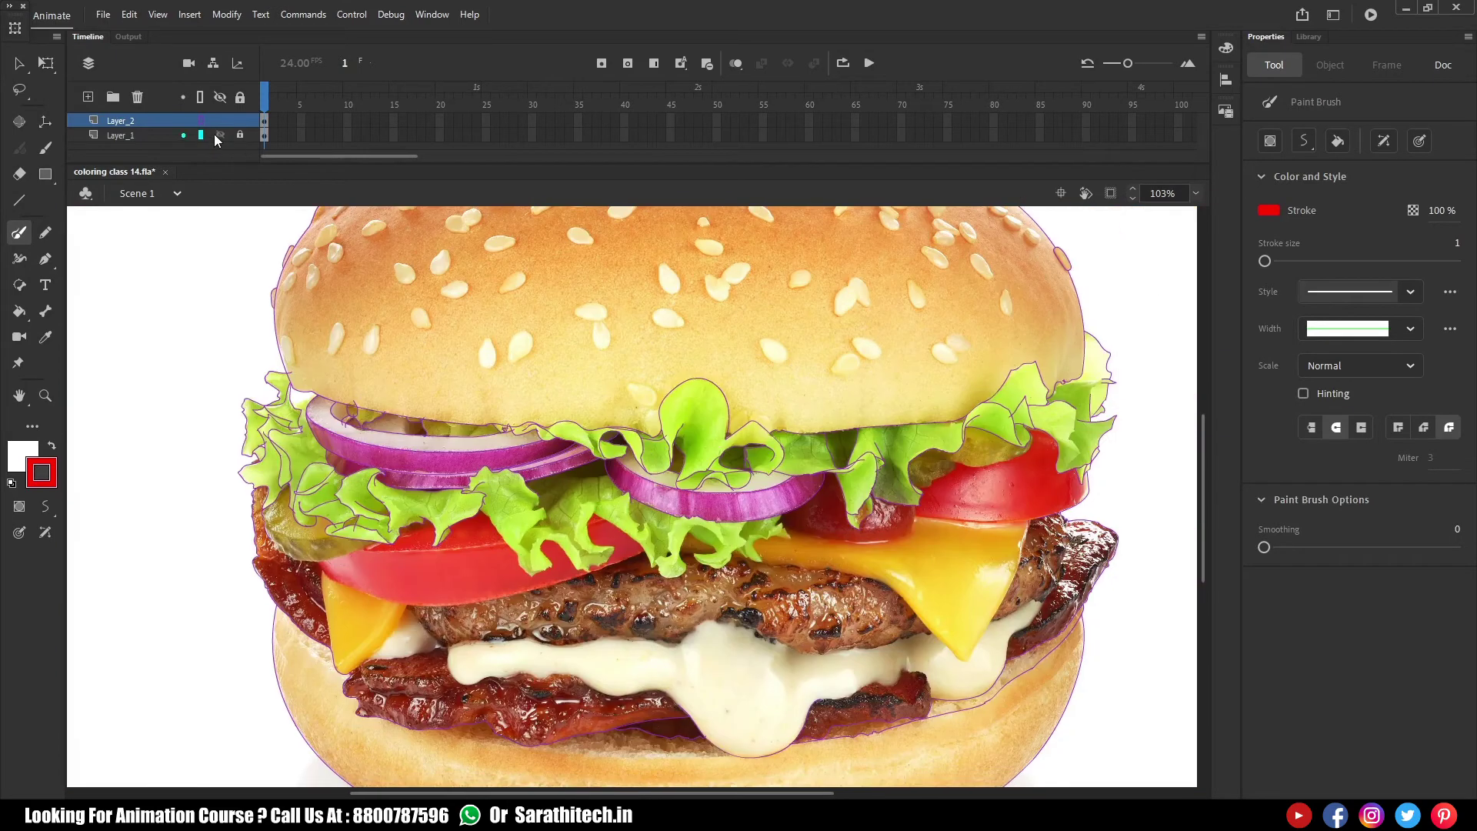
pyautogui.click(215, 135)
pyautogui.click(216, 135)
# Brush the middle lettuce's lower outline along the tomato, patty and cheese up to the onion's right underside
pyautogui.moveTo(462, 454); pyautogui.dragTo(678, 596)
pyautogui.moveTo(297, 483); pyautogui.dragTo(276, 439)
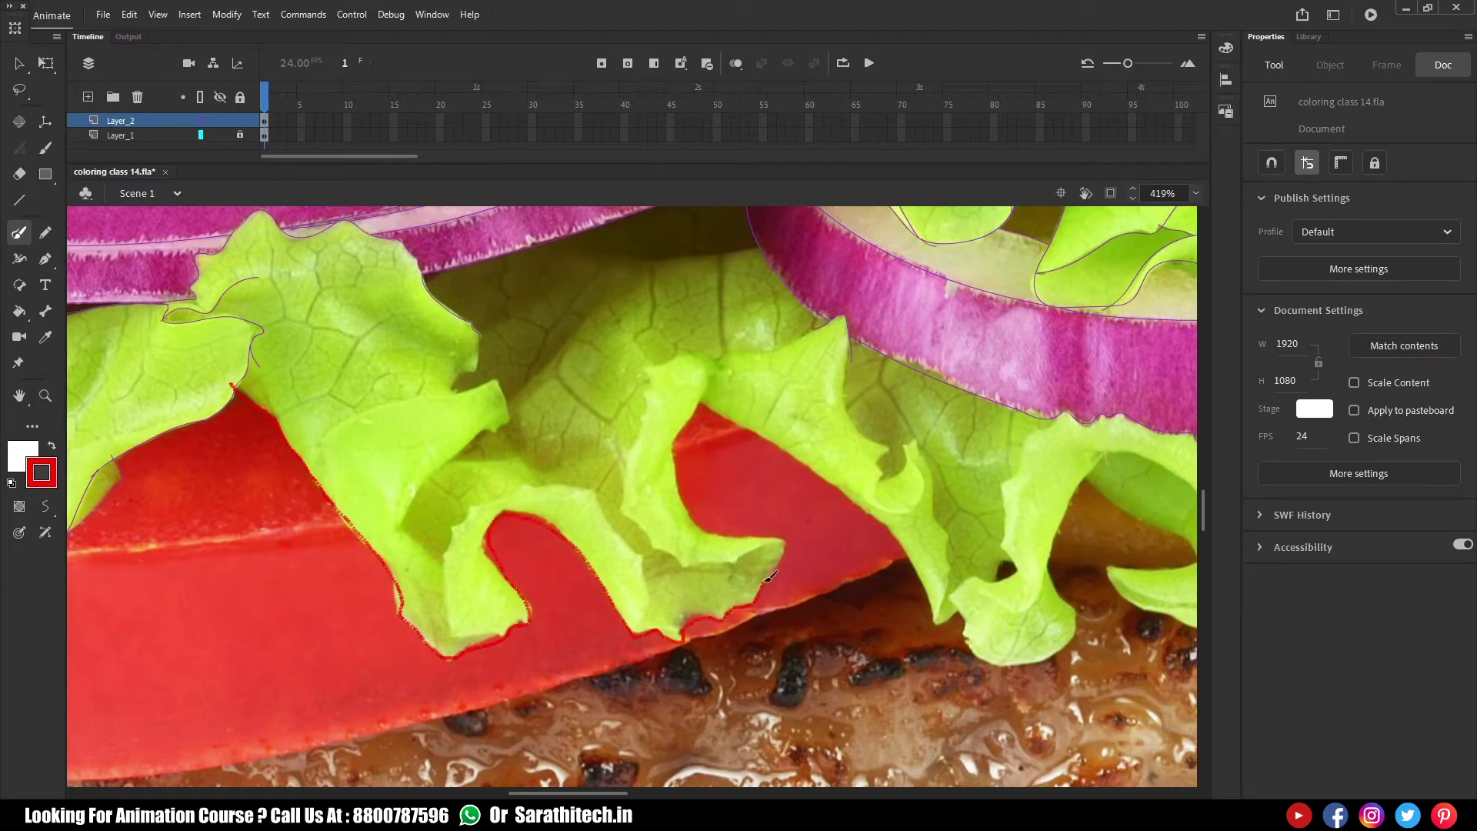
pyautogui.moveTo(680, 439); pyautogui.dragTo(708, 355)
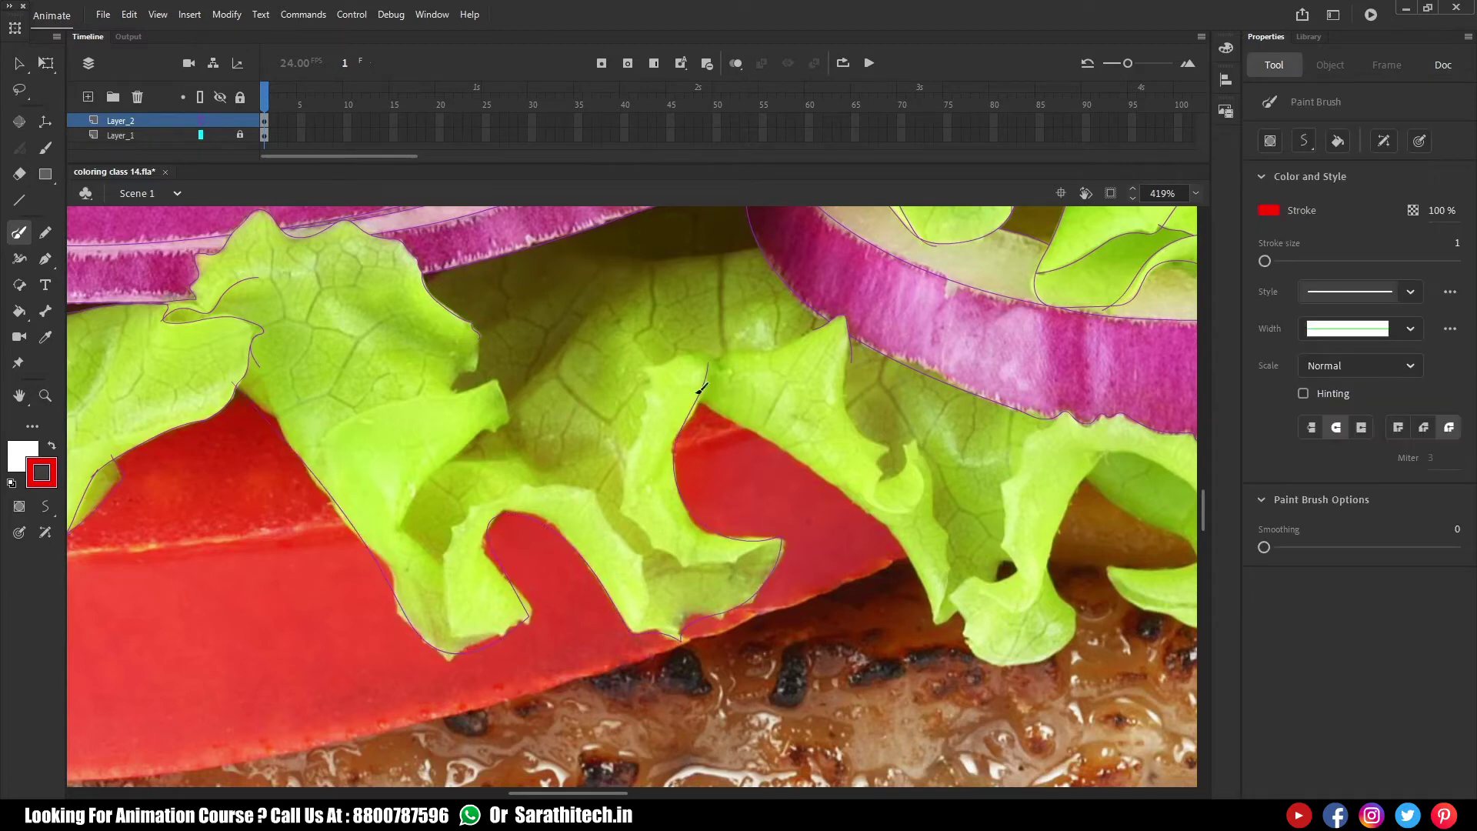
pyautogui.moveTo(1006, 623); pyautogui.dragTo(516, 576)
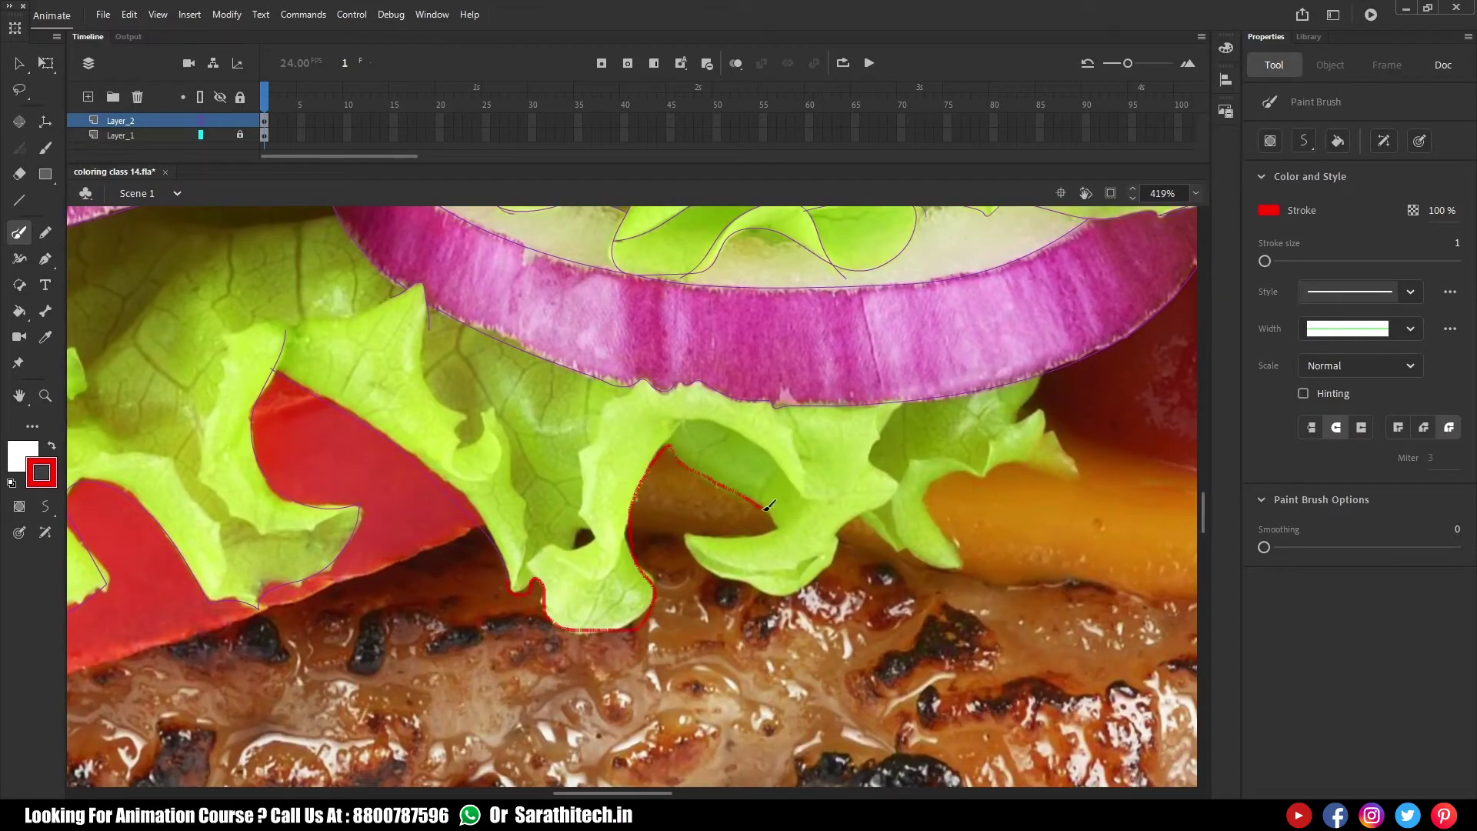
pyautogui.moveTo(743, 581)
pyautogui.mouseDown()
pyautogui.moveTo(769, 588)
pyautogui.moveTo(378, 602)
pyautogui.mouseUp()
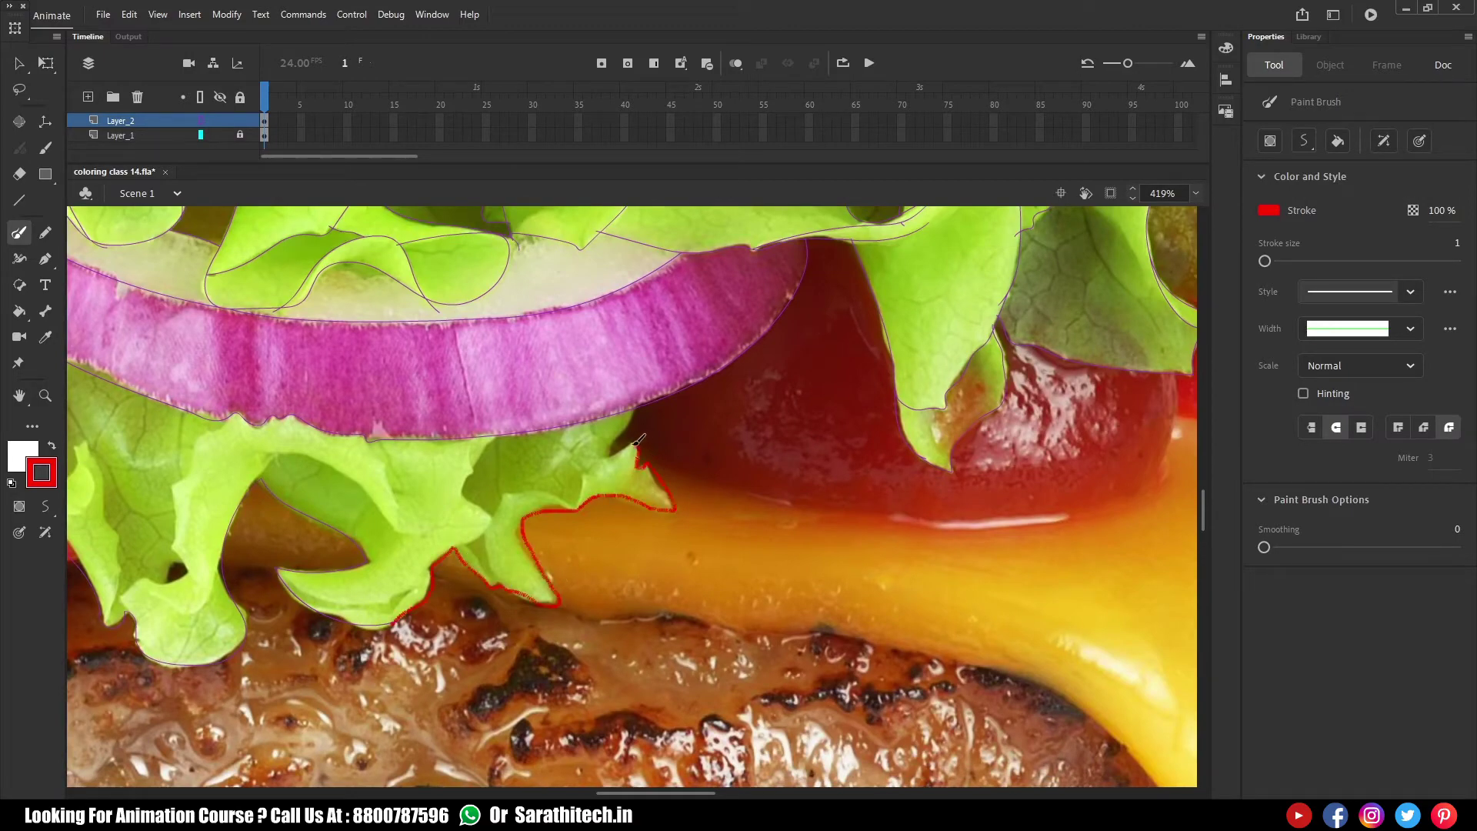
pyautogui.moveTo(629, 429); pyautogui.dragTo(633, 415)
# Toggle Layer_1's visibility several times to compare the traced lettuce outline with the photo
pyautogui.hotkey('ctrl', '-')
pyautogui.hotkey('ctrl', '-')
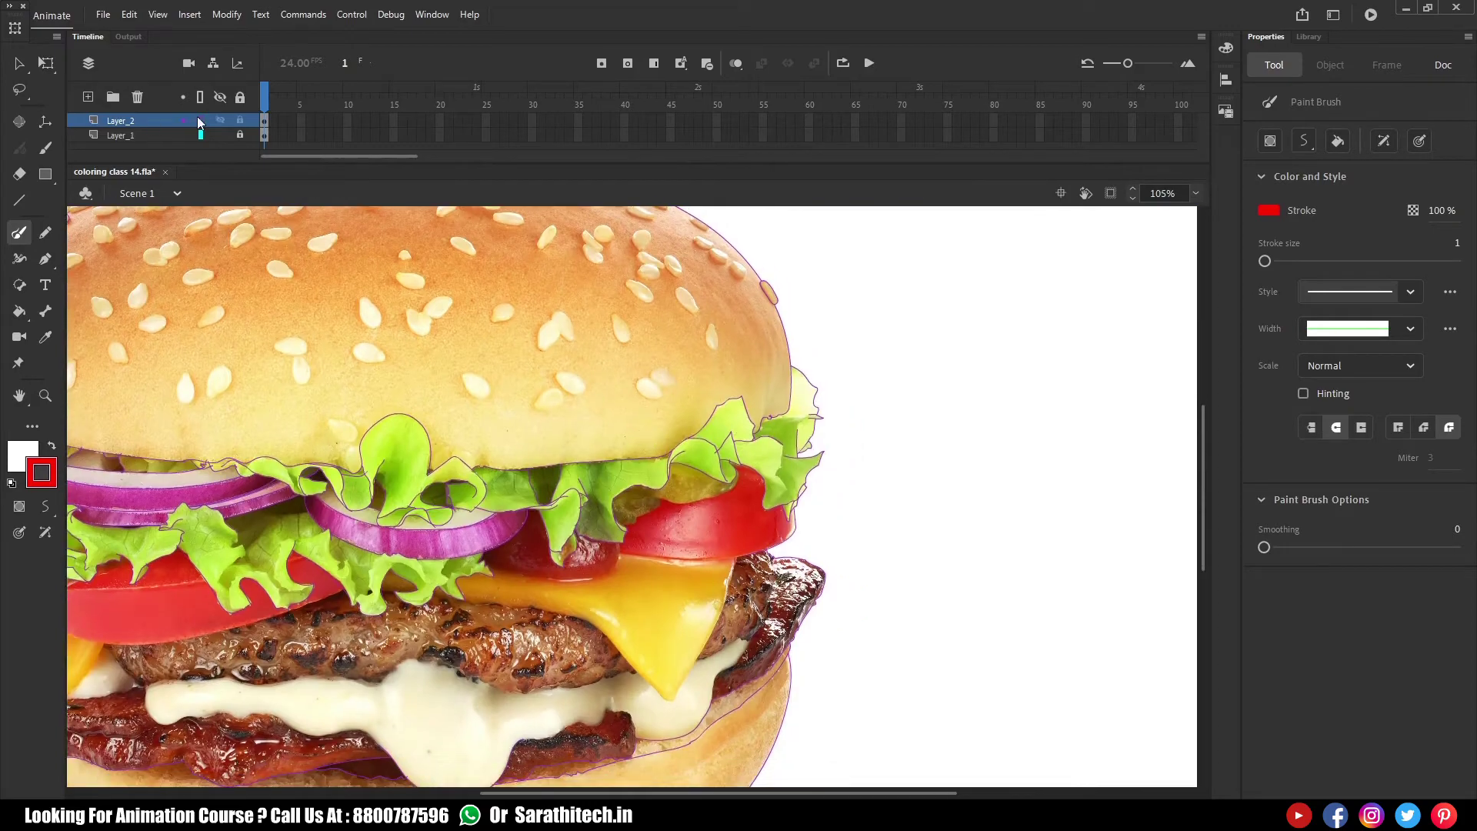
pyautogui.click(221, 135)
pyautogui.click(222, 133)
pyautogui.moveTo(562, 481); pyautogui.dragTo(807, 491)
pyautogui.click(223, 135)
pyautogui.click(223, 134)
pyautogui.click(224, 134)
pyautogui.click(223, 134)
pyautogui.click(224, 132)
pyautogui.click(224, 133)
# Brush the middle lettuce's left flap and the arched fold around the tomato notch
pyautogui.moveTo(428, 534); pyautogui.dragTo(586, 620)
pyautogui.moveTo(252, 516); pyautogui.dragTo(287, 557)
pyautogui.moveTo(199, 605)
pyautogui.mouseDown()
pyautogui.moveTo(189, 506)
pyautogui.moveTo(455, 404)
pyautogui.mouseUp()
pyautogui.moveTo(485, 479)
pyautogui.mouseDown()
pyautogui.moveTo(348, 612)
pyautogui.moveTo(381, 704)
pyautogui.mouseUp()
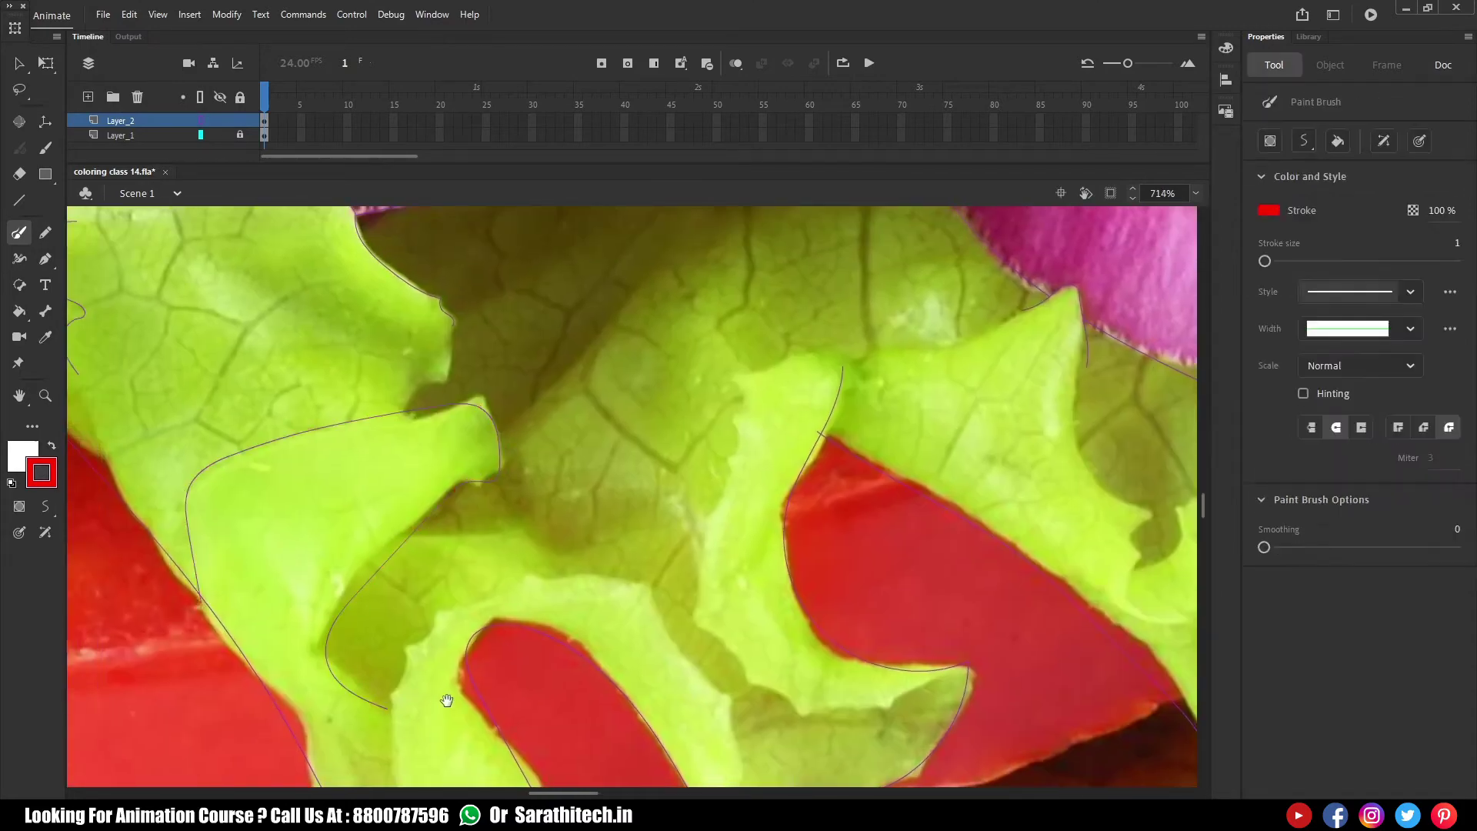
pyautogui.scroll(-3, 502, 653)
pyautogui.moveTo(382, 647); pyautogui.dragTo(373, 515)
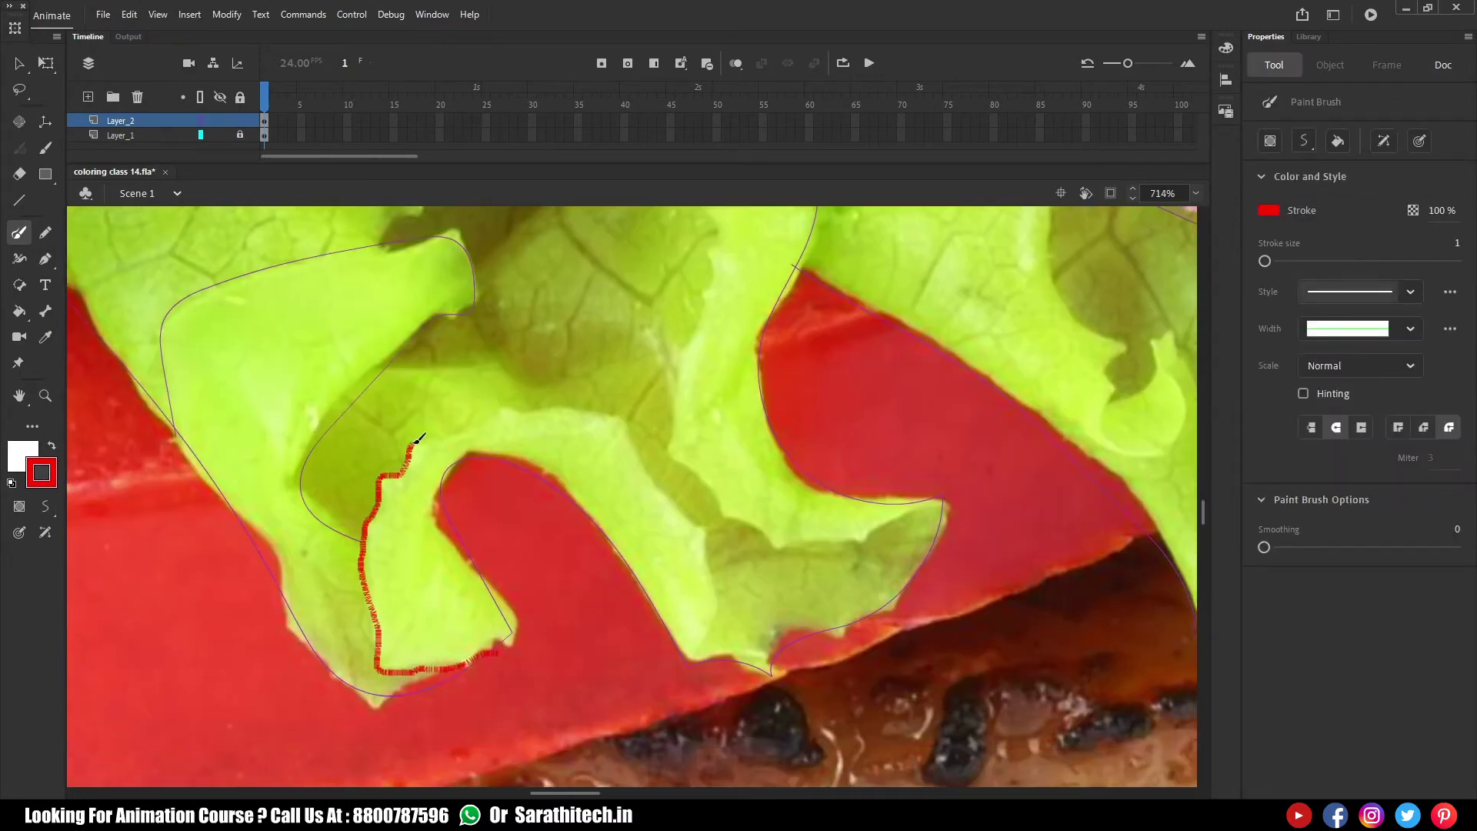
pyautogui.moveTo(714, 575); pyautogui.dragTo(696, 662)
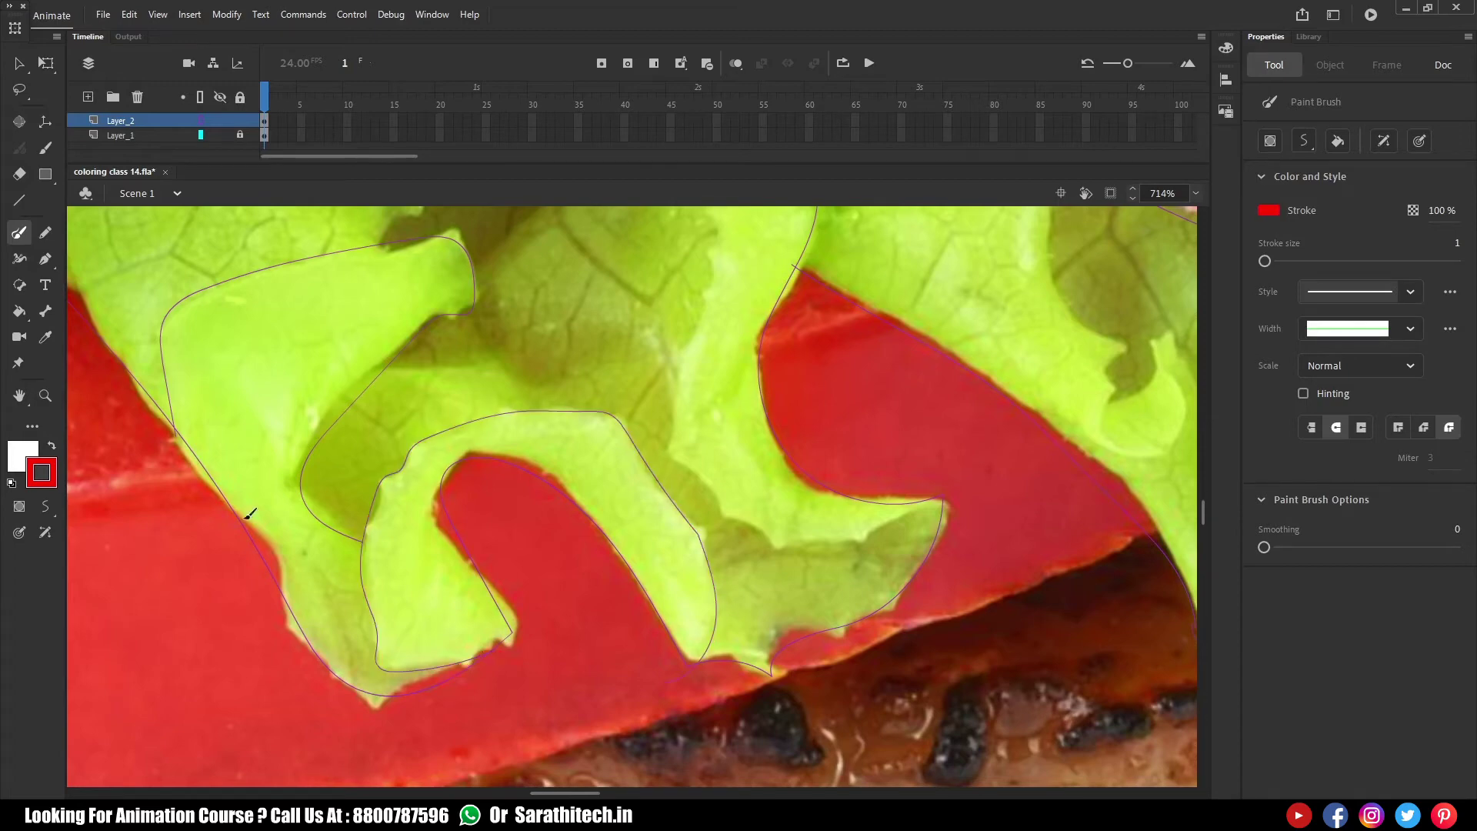
# Brush the fold edge from the onion's underside down the jagged narrow leaf and along its lower rim
pyautogui.moveTo(525, 369); pyautogui.dragTo(535, 371)
pyautogui.moveTo(603, 208)
pyautogui.mouseDown()
pyautogui.moveTo(502, 475)
pyautogui.moveTo(448, 445)
pyautogui.mouseUp()
pyautogui.moveTo(470, 279); pyautogui.dragTo(387, 440)
pyautogui.moveTo(731, 427); pyautogui.dragTo(570, 220)
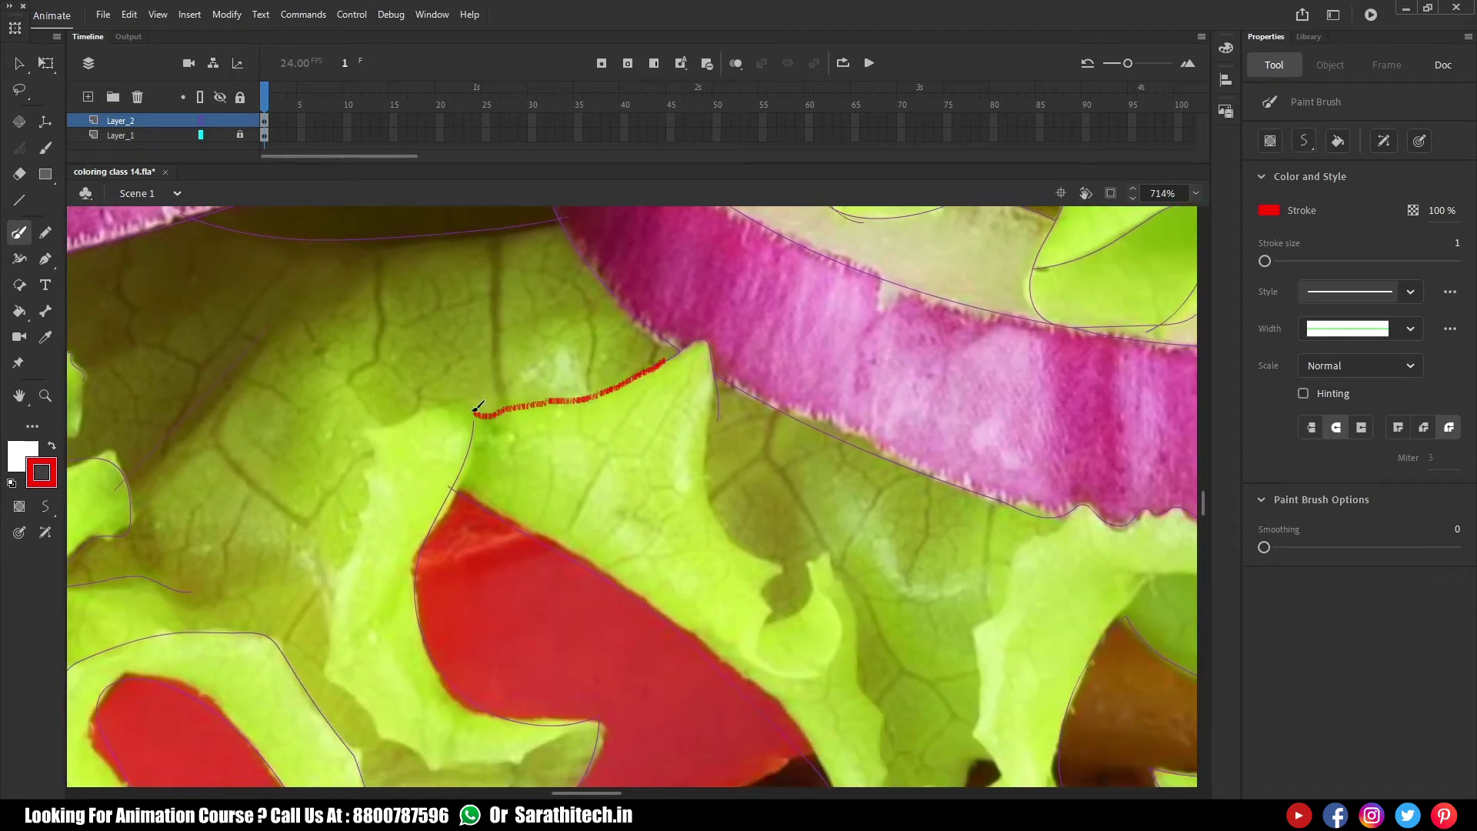
pyautogui.moveTo(377, 489)
pyautogui.mouseDown()
pyautogui.moveTo(329, 627)
pyautogui.moveTo(346, 712)
pyautogui.moveTo(350, 523)
pyautogui.mouseUp()
pyautogui.moveTo(508, 542); pyautogui.dragTo(566, 513)
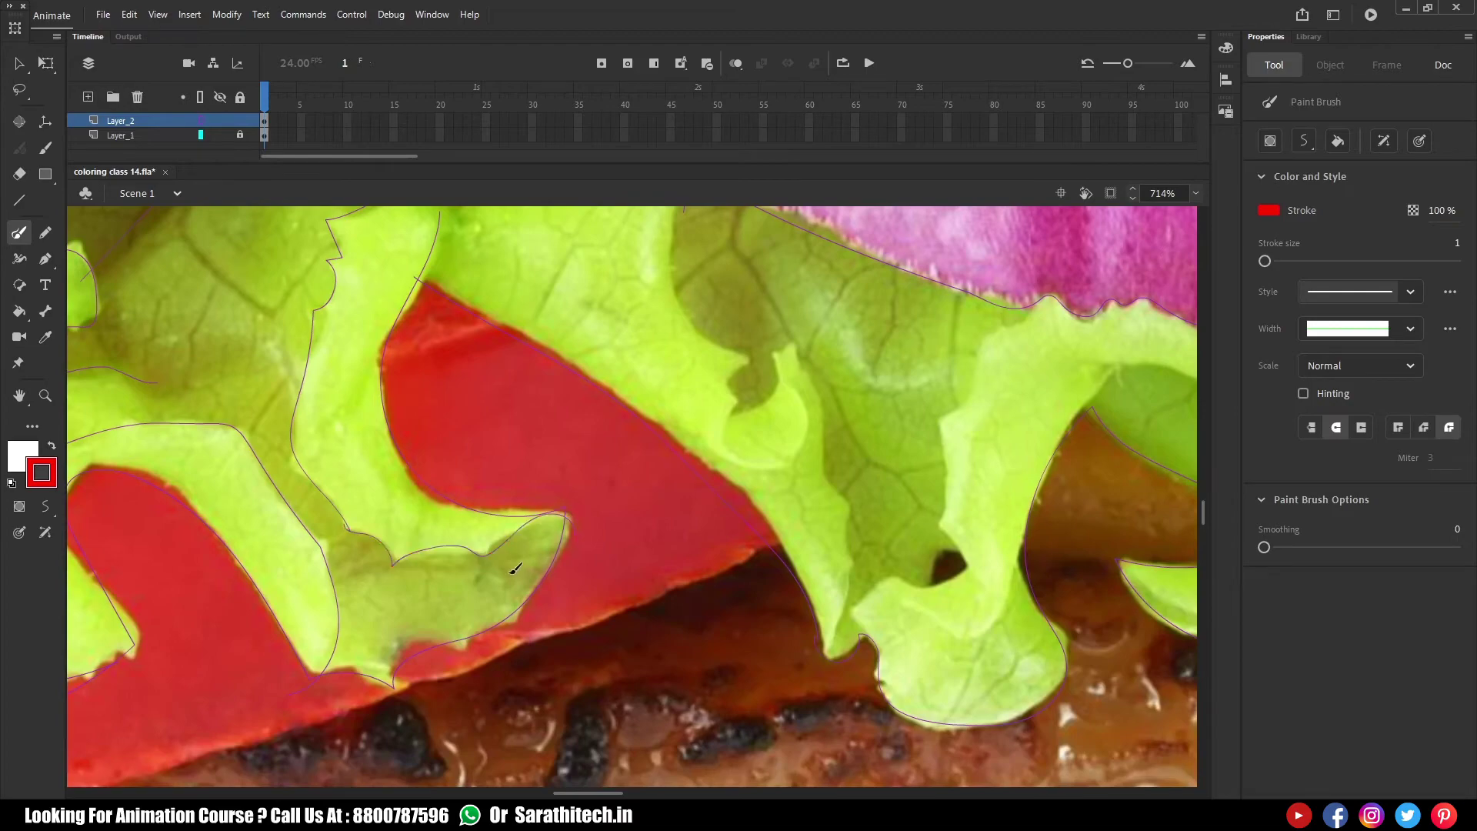
# Brush the small hooked curl below the second onion and the right edge of its pointed leaf
pyautogui.hotkey('ctrl', '-')
pyautogui.moveTo(734, 441); pyautogui.dragTo(739, 501)
pyautogui.moveTo(841, 569); pyautogui.dragTo(813, 580)
pyautogui.moveTo(464, 369); pyautogui.dragTo(985, 706)
pyautogui.hotkey('ctrl', '-')
pyautogui.hotkey('ctrl', '-')
pyautogui.moveTo(256, 316); pyautogui.dragTo(976, 739)
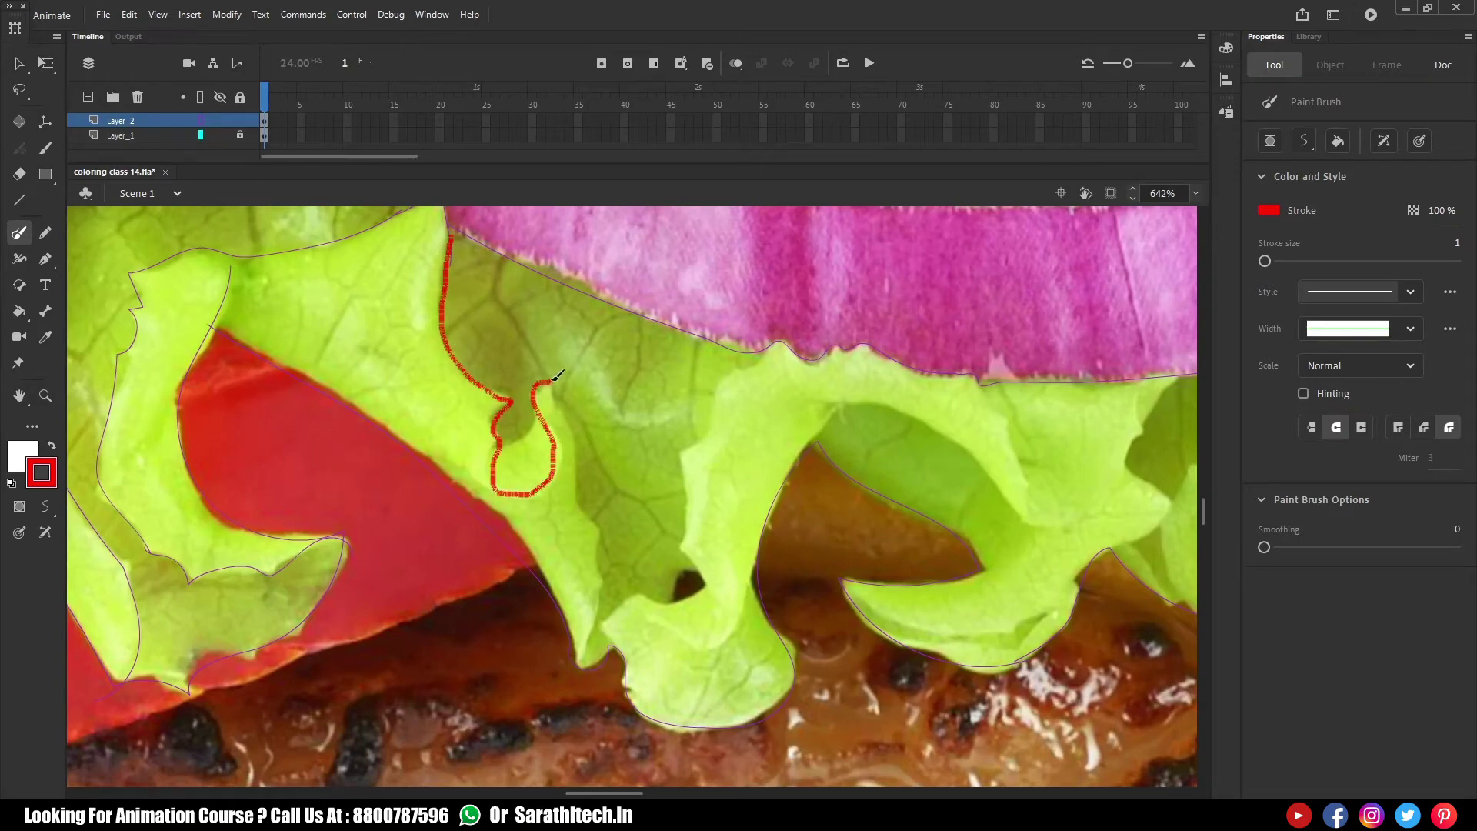
pyautogui.moveTo(594, 645); pyautogui.dragTo(593, 648)
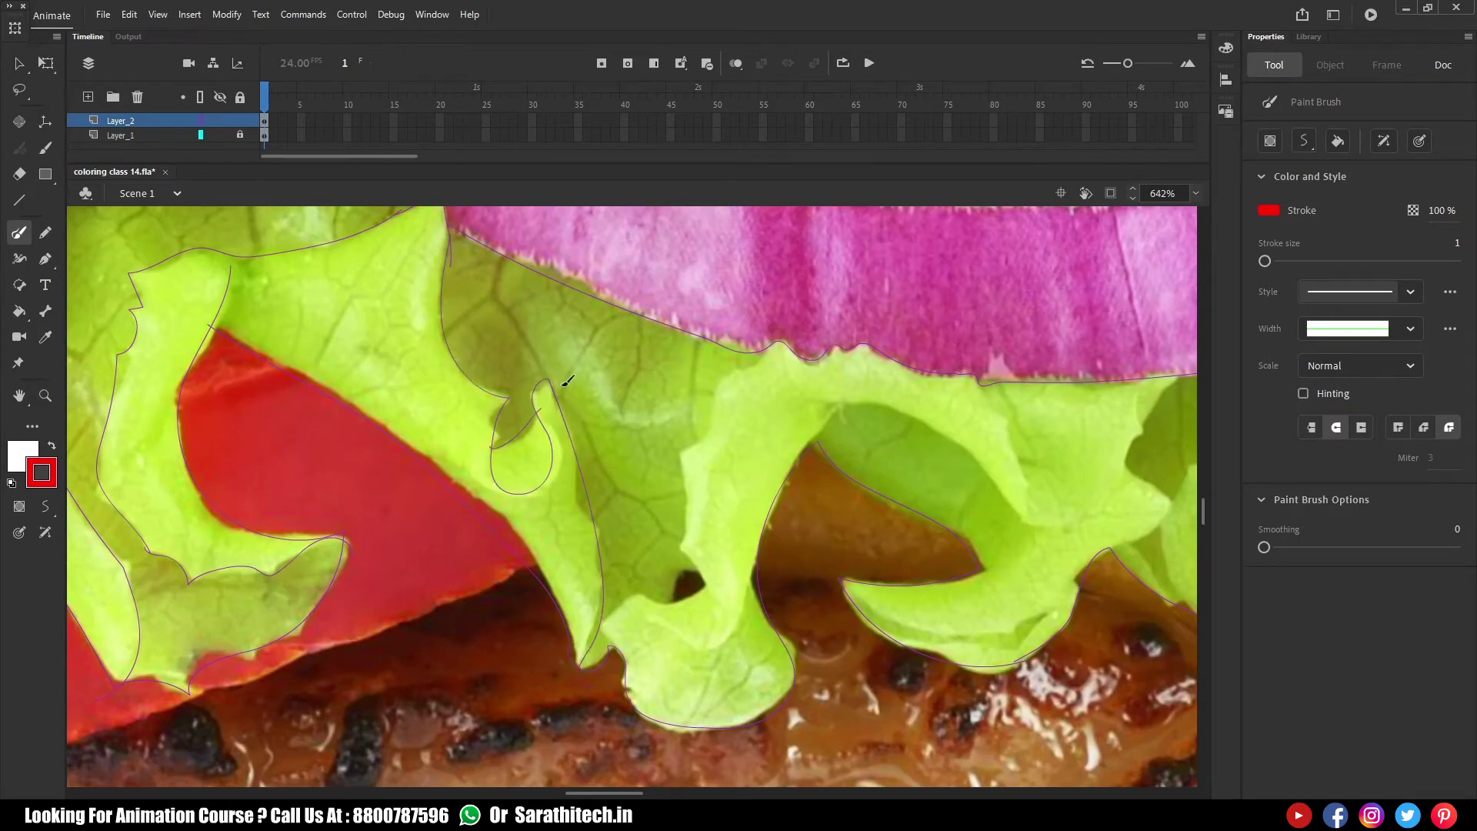
# Brush the jagged outer edge and lower curl of the arched leaf beneath the second onion
pyautogui.moveTo(756, 433); pyautogui.dragTo(563, 375)
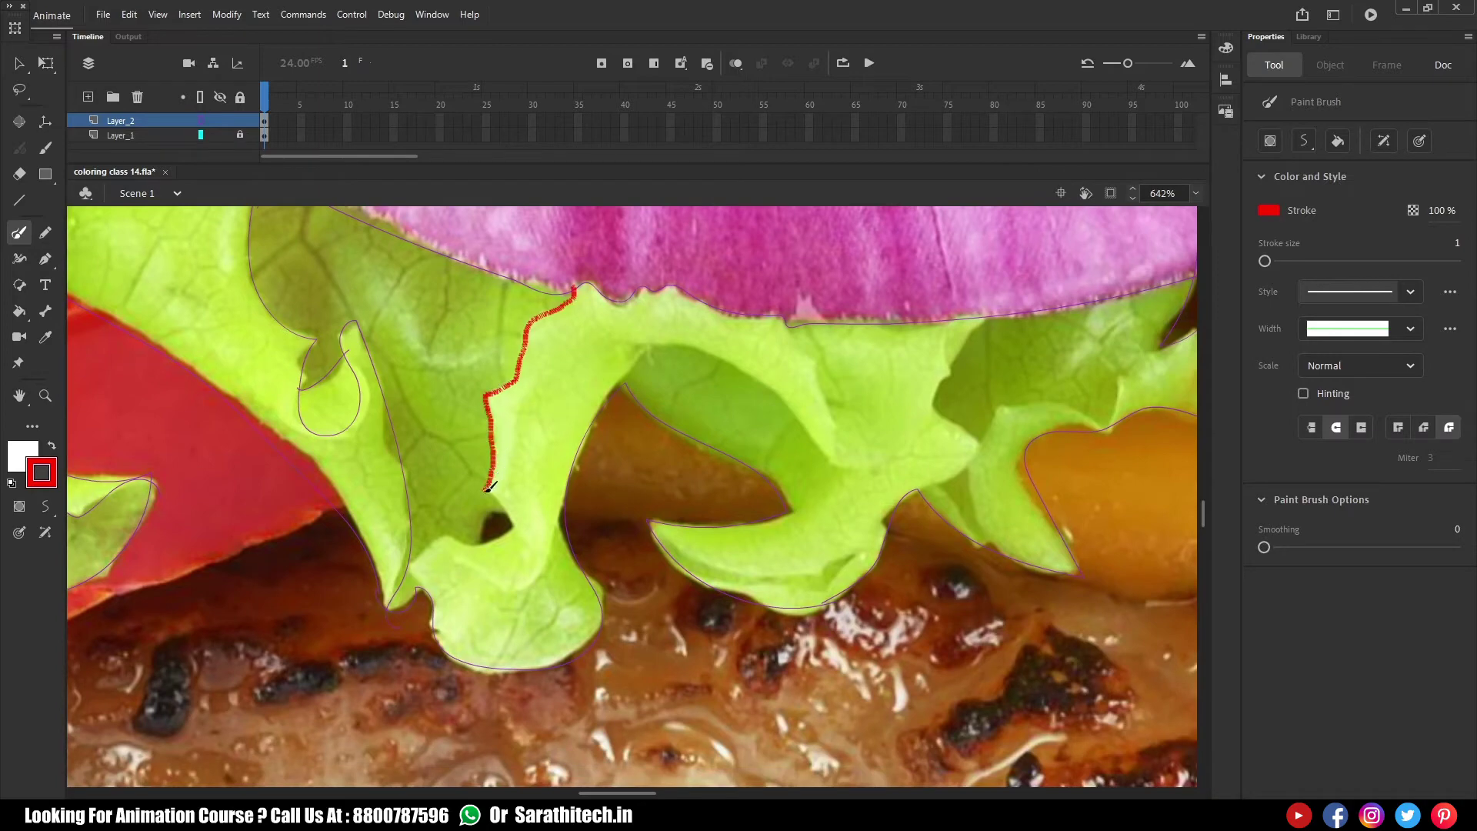
pyautogui.moveTo(422, 589); pyautogui.dragTo(423, 590)
pyautogui.moveTo(522, 578); pyautogui.dragTo(552, 351)
pyautogui.moveTo(569, 369); pyautogui.dragTo(377, 388)
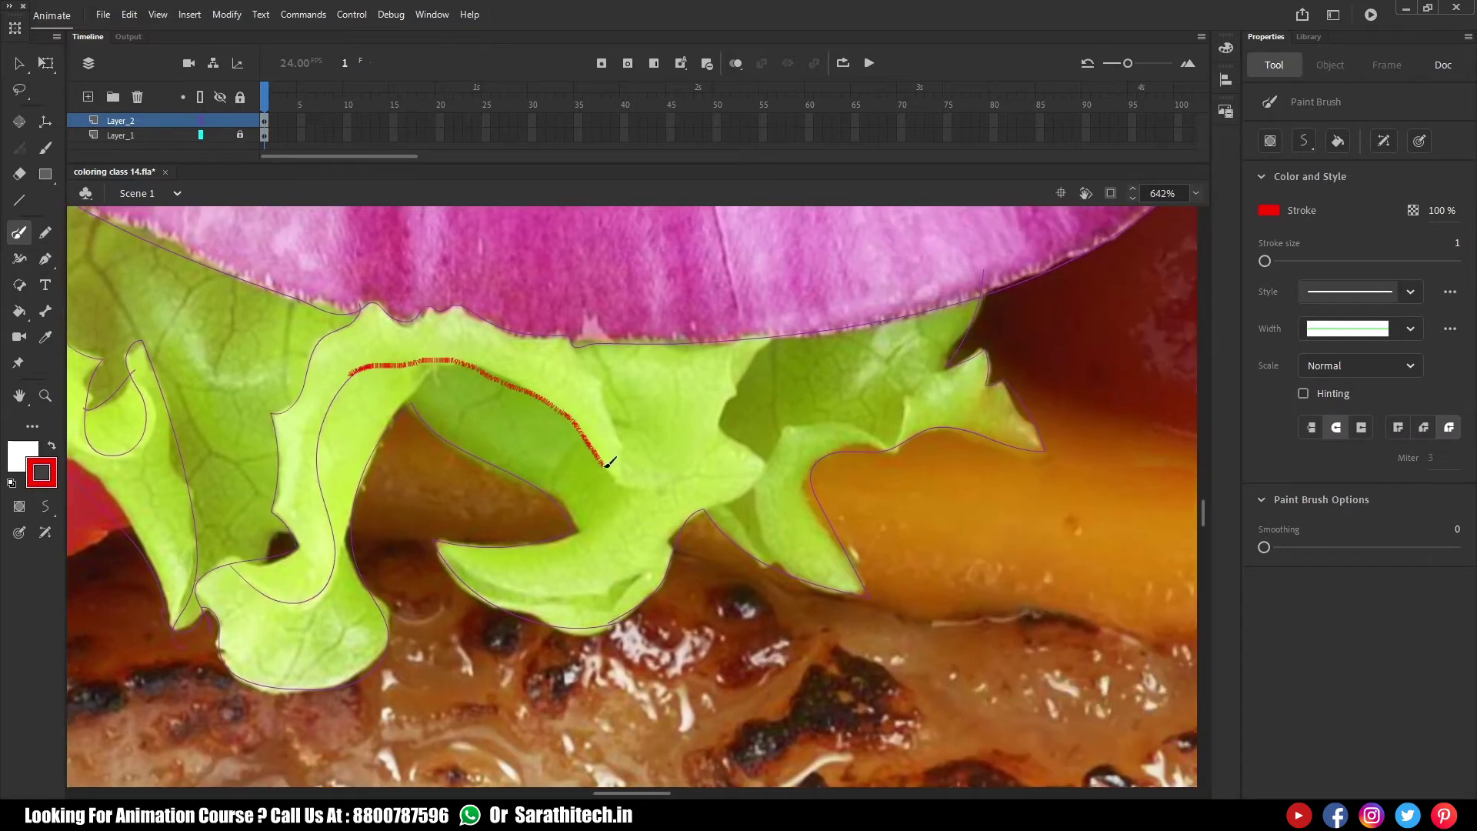
# Brush the arched leaf's inner curve, the slim fold at its lower tip and its edge up to the onion
pyautogui.moveTo(729, 366); pyautogui.dragTo(760, 311)
pyautogui.moveTo(776, 331); pyautogui.dragTo(732, 392)
pyautogui.moveTo(591, 562); pyautogui.dragTo(537, 487)
pyautogui.moveTo(384, 476); pyautogui.dragTo(592, 497)
pyautogui.moveTo(508, 524); pyautogui.dragTo(400, 568)
pyautogui.moveTo(323, 295); pyautogui.dragTo(300, 336)
pyautogui.moveTo(645, 424); pyautogui.dragTo(454, 457)
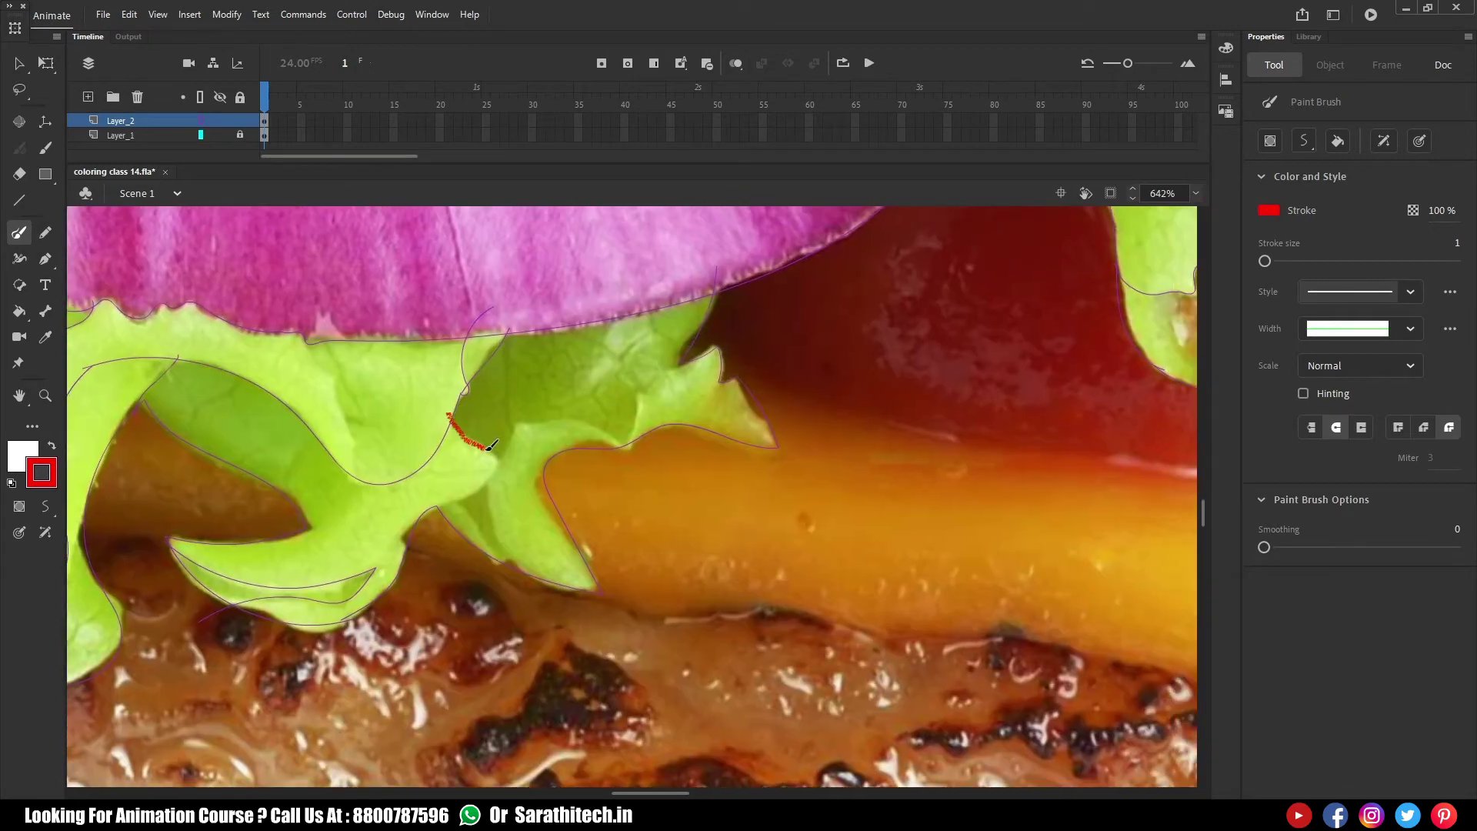
# Brush the fold lines inside the middle lettuce's rightmost leaf above the cheese
pyautogui.moveTo(521, 580); pyautogui.dragTo(522, 579)
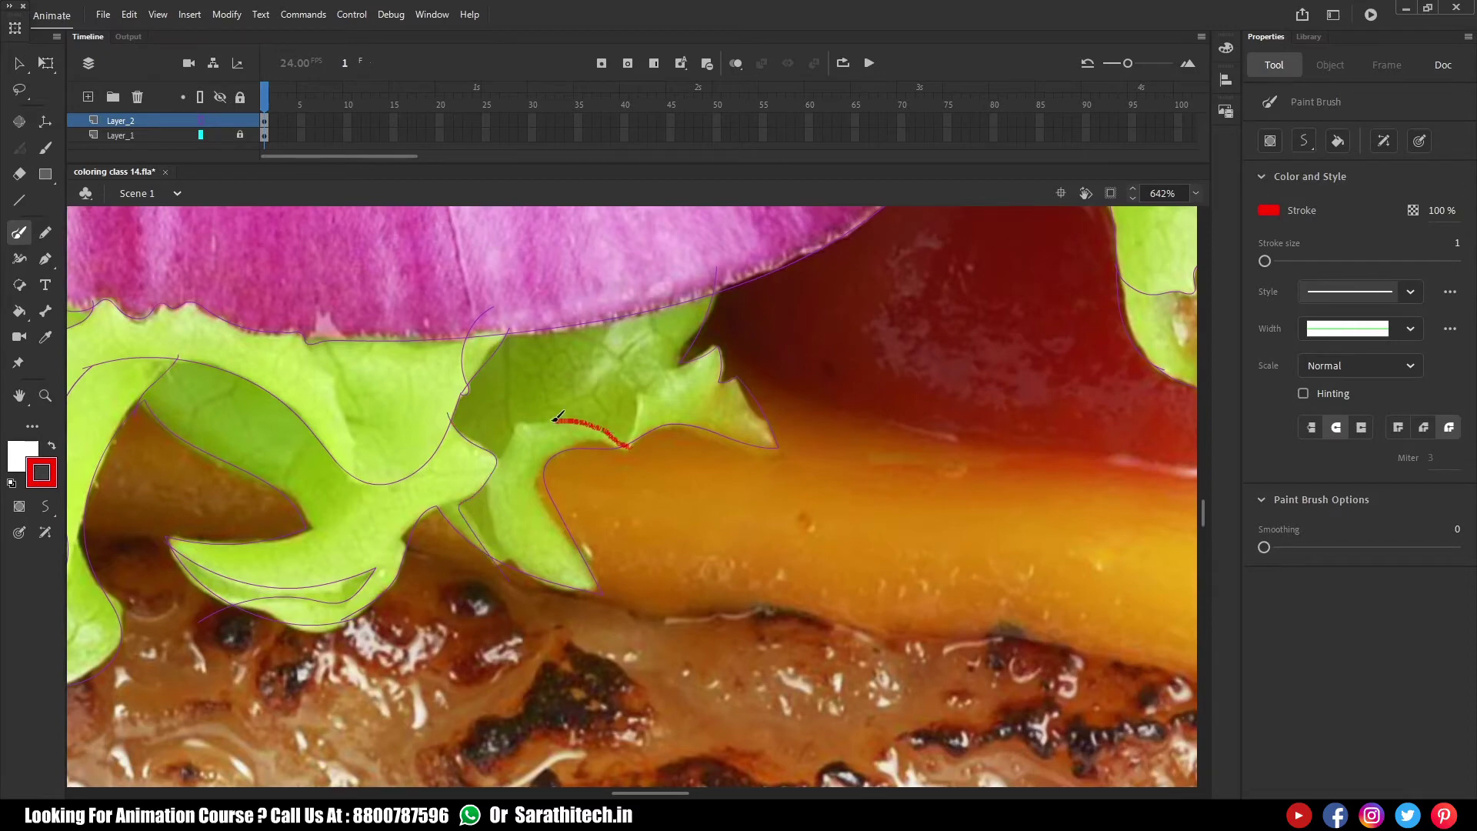
pyautogui.moveTo(632, 395); pyautogui.dragTo(572, 477)
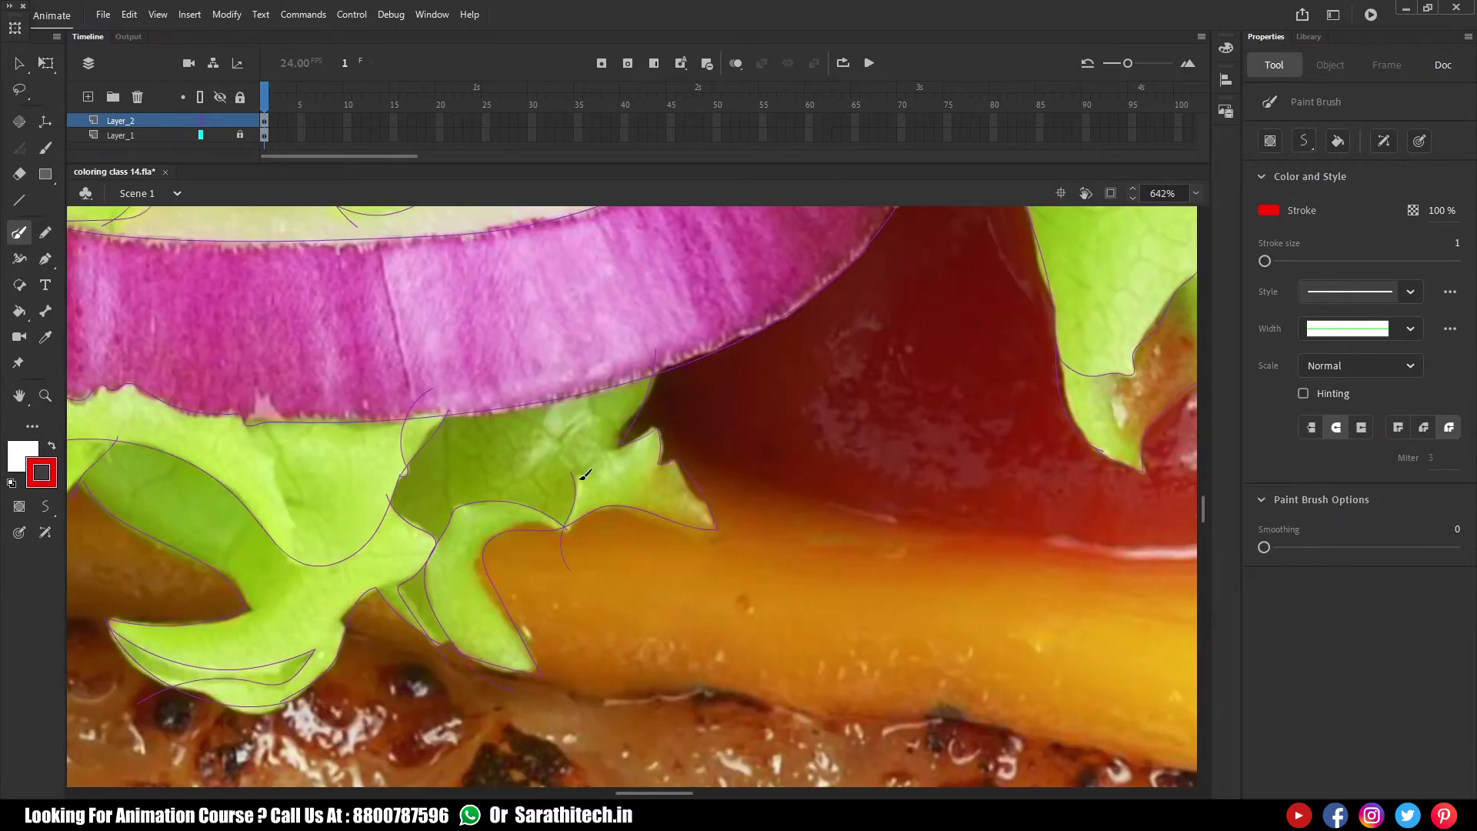
# View the whole burger with Layer_1 hidden to check the finished lettuce folds, and show the photo again
pyautogui.keyDown('ctrl'); pyautogui.keyDown('alt'); pyautogui.click(661, 449); pyautogui.keyUp('alt'); pyautogui.keyUp('ctrl')
pyautogui.keyDown('ctrl'); pyautogui.keyDown('alt'); pyautogui.click(678, 468); pyautogui.keyUp('alt'); pyautogui.keyUp('ctrl')
pyautogui.keyDown('ctrl'); pyautogui.keyDown('alt'); pyautogui.click(670, 481); pyautogui.keyUp('alt'); pyautogui.keyUp('ctrl')
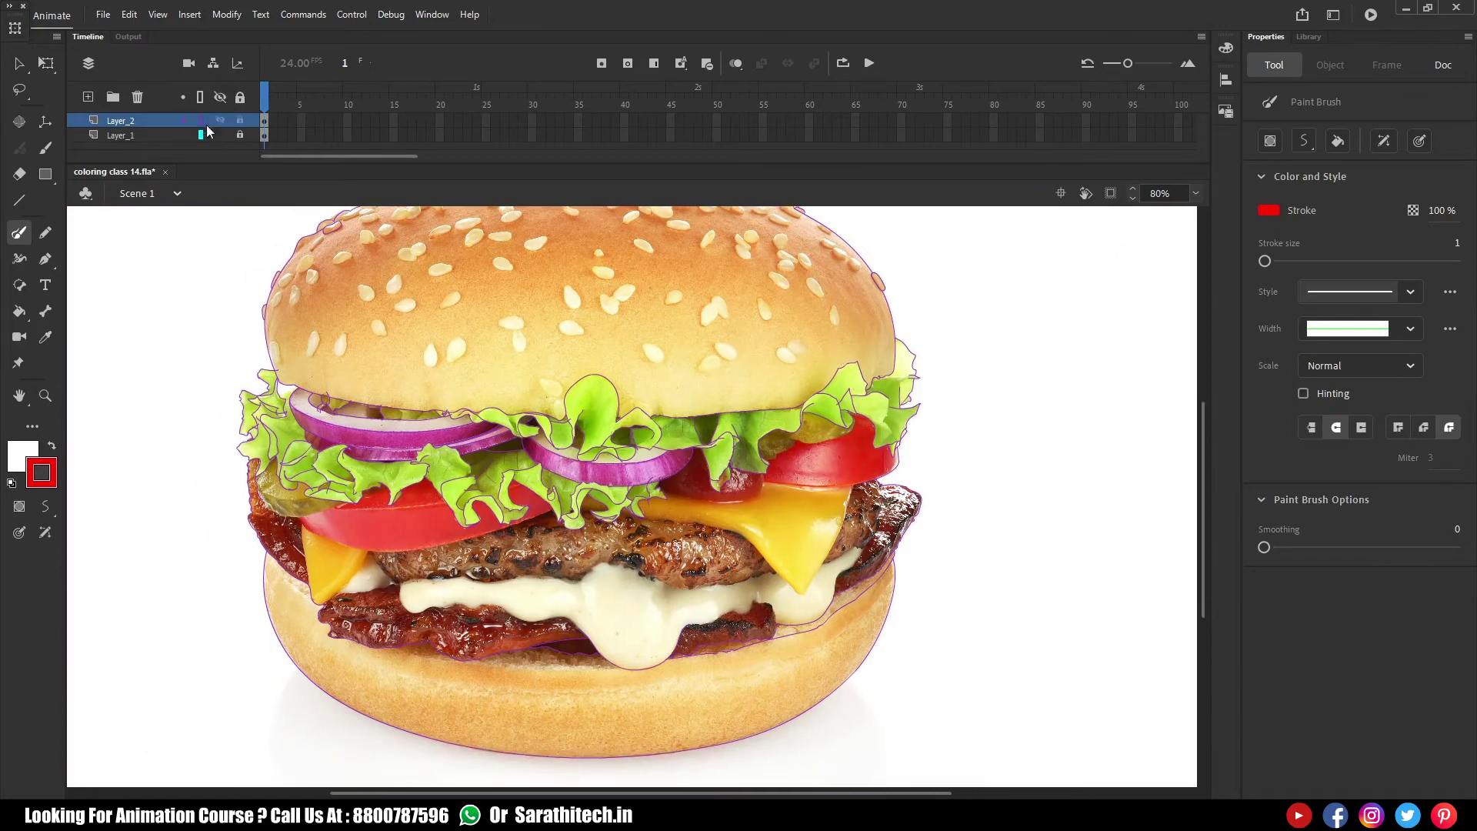
pyautogui.click(222, 136)
pyautogui.click(223, 136)
# Brush the left pickle slice's lower edge from the bacon down to the tomato, plus the ridge line across its face
pyautogui.press('n')
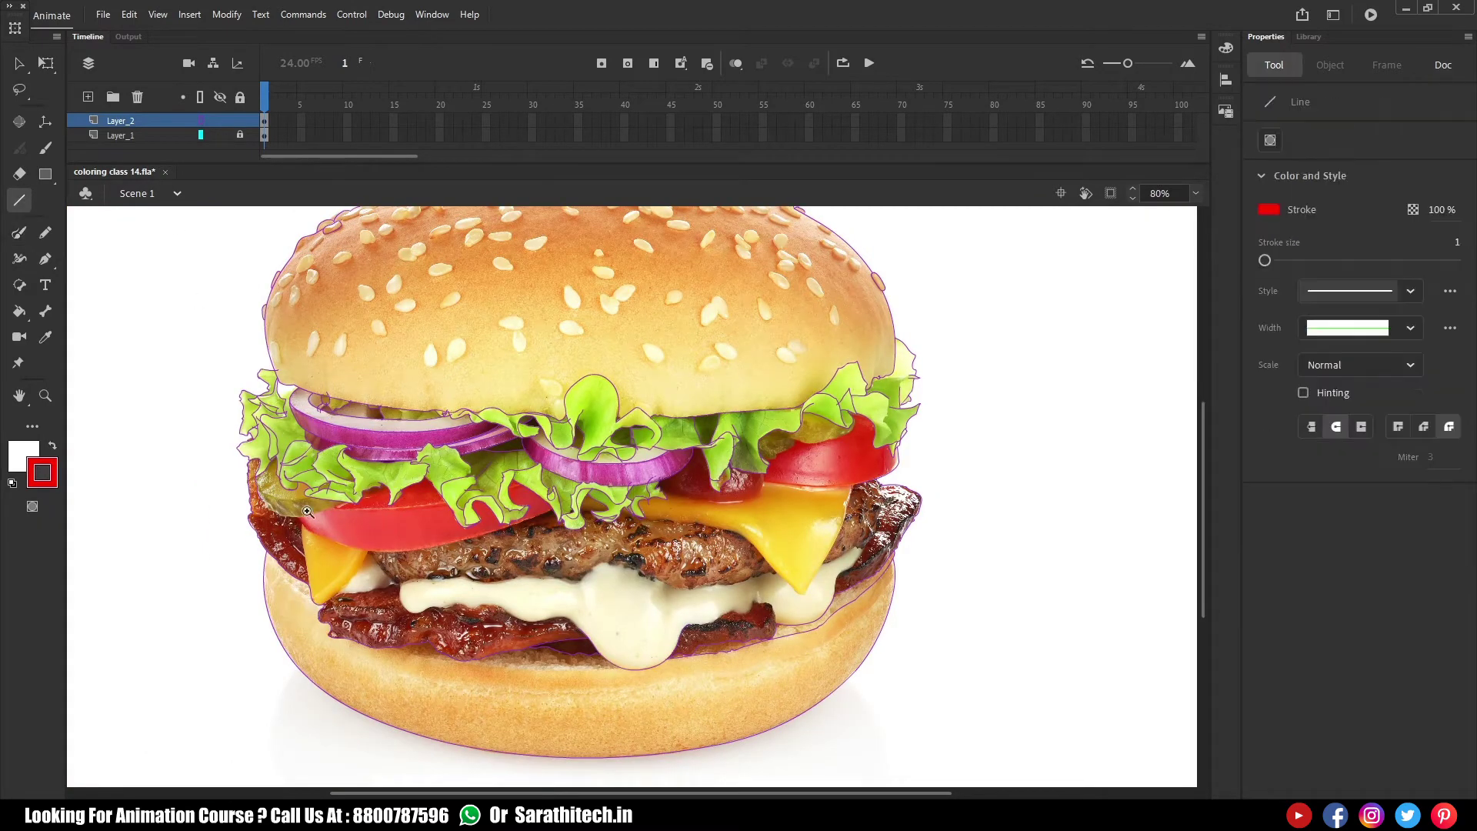
pyautogui.scroll(8, 323, 517)
pyautogui.press('b')
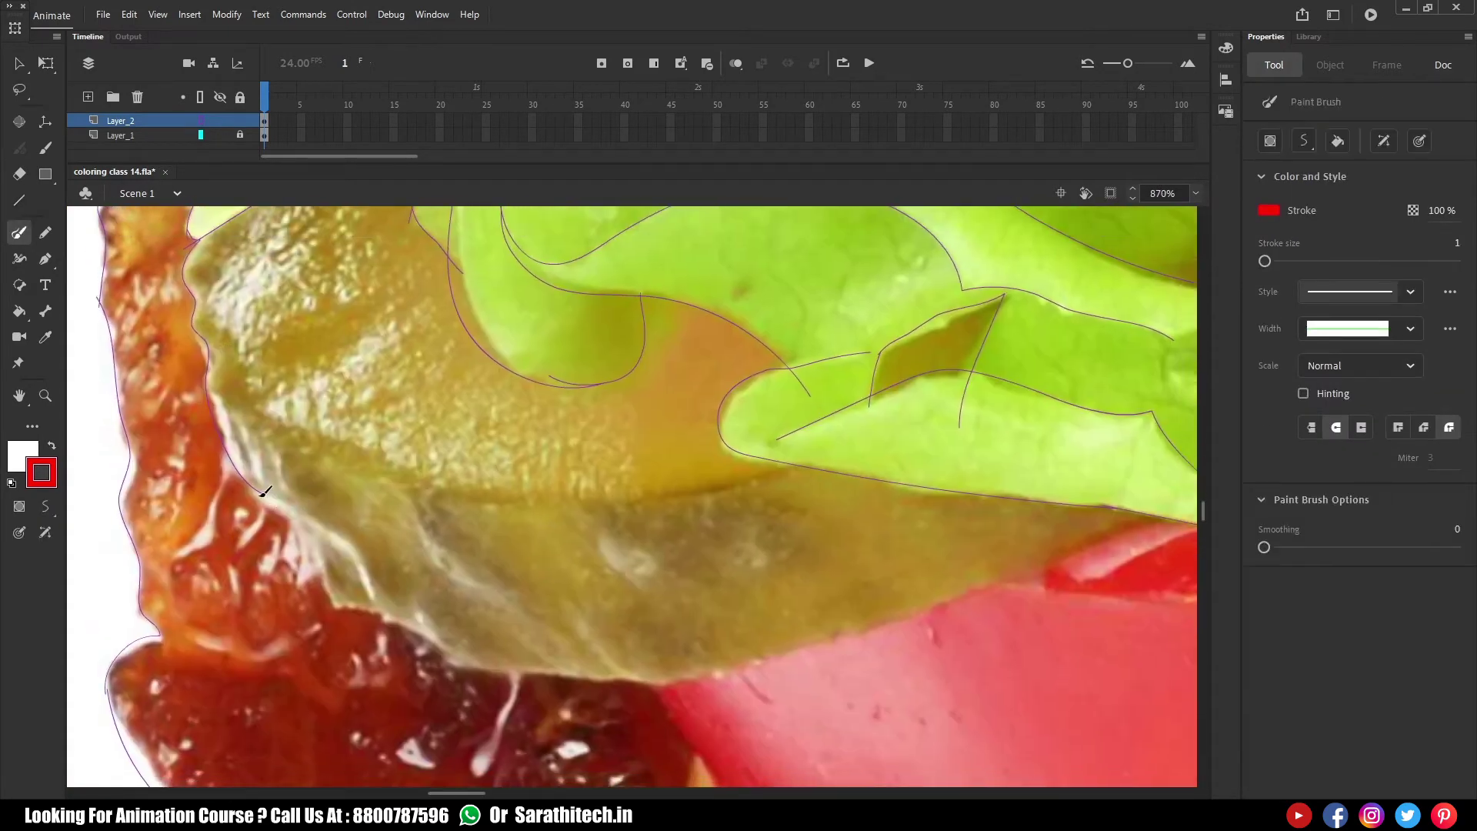
pyautogui.moveTo(311, 541); pyautogui.dragTo(460, 661)
pyautogui.moveTo(663, 685)
pyautogui.mouseDown()
pyautogui.moveTo(999, 571)
pyautogui.moveTo(1159, 478)
pyautogui.mouseUp()
pyautogui.moveTo(505, 454); pyautogui.dragTo(510, 507)
pyautogui.moveTo(199, 295); pyautogui.dragTo(204, 303)
pyautogui.moveTo(234, 396)
pyautogui.mouseDown()
pyautogui.moveTo(389, 534)
pyautogui.moveTo(754, 538)
pyautogui.moveTo(834, 509)
pyautogui.mouseUp()
# Brush the lower edges of the two pickle pieces above the right tomato slice, between the lettuce leaves
pyautogui.hotkey('ctrl', '-')
pyautogui.moveTo(1162, 570); pyautogui.dragTo(957, 530)
pyautogui.scroll(-2, 958, 530)
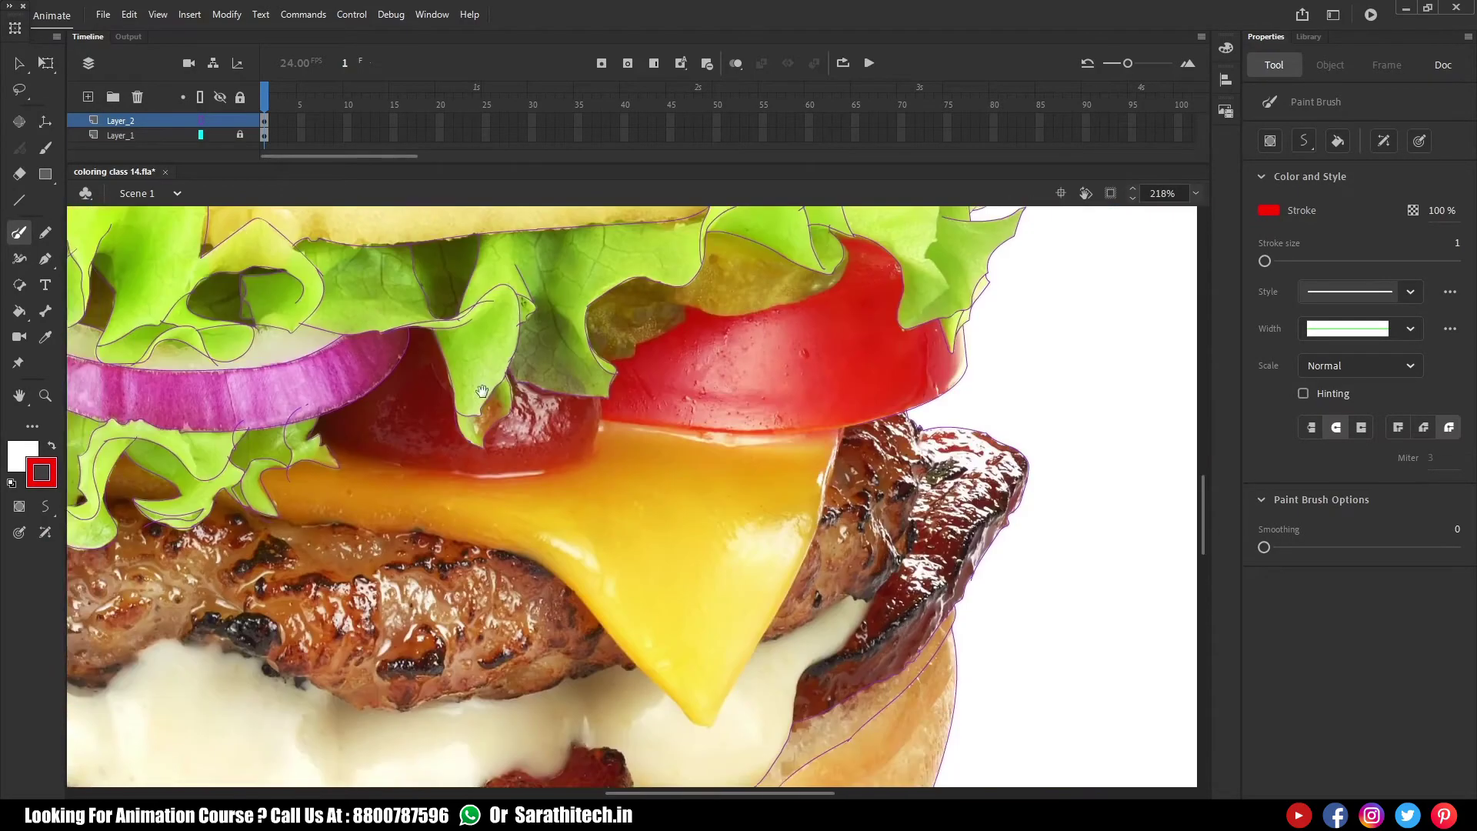
pyautogui.moveTo(495, 347); pyautogui.dragTo(463, 420)
pyautogui.scroll(3, 463, 420)
pyautogui.moveTo(871, 501); pyautogui.dragTo(854, 451)
pyautogui.moveTo(605, 572); pyautogui.dragTo(457, 577)
pyautogui.moveTo(231, 538)
pyautogui.mouseDown()
pyautogui.moveTo(393, 501)
pyautogui.moveTo(473, 441)
pyautogui.mouseUp()
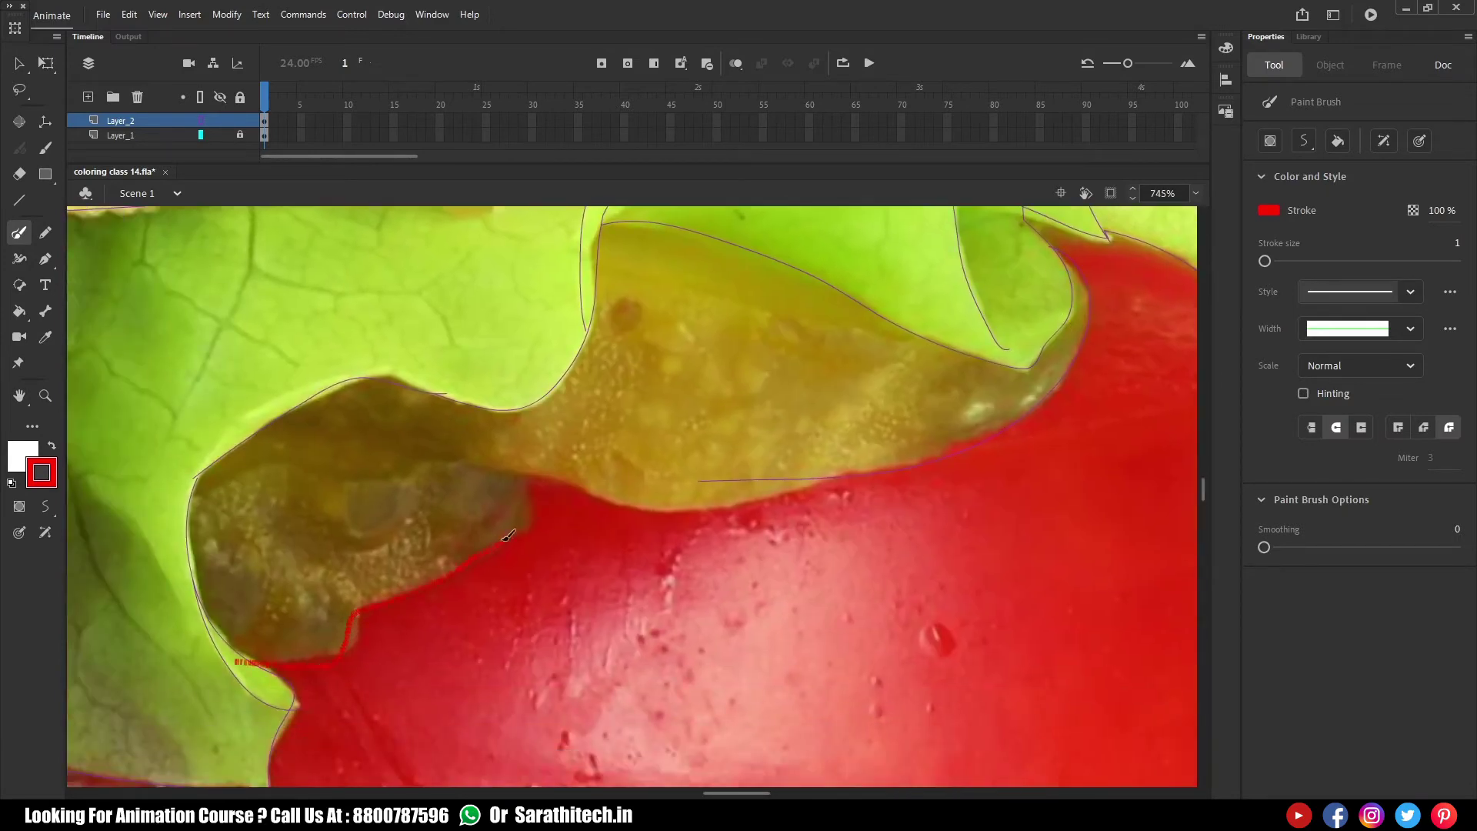
pyautogui.moveTo(560, 481)
pyautogui.mouseDown()
pyautogui.moveTo(785, 504)
pyautogui.moveTo(852, 469)
pyautogui.mouseUp()
# Draw the left tomato slice's curved outer edge with the Line tool, from the pickle down along the cheese
pyautogui.hotkey('ctrl', '-')
pyautogui.moveTo(293, 647)
pyautogui.mouseDown()
pyautogui.moveTo(511, 488)
pyautogui.moveTo(646, 547)
pyautogui.moveTo(1085, 505)
pyautogui.mouseUp()
pyautogui.hotkey('ctrl', '-')
pyautogui.moveTo(92, 531); pyautogui.dragTo(516, 493)
pyautogui.moveTo(300, 302); pyautogui.dragTo(1092, 720)
pyautogui.click(19, 200)
pyautogui.moveTo(272, 553); pyautogui.dragTo(371, 623)
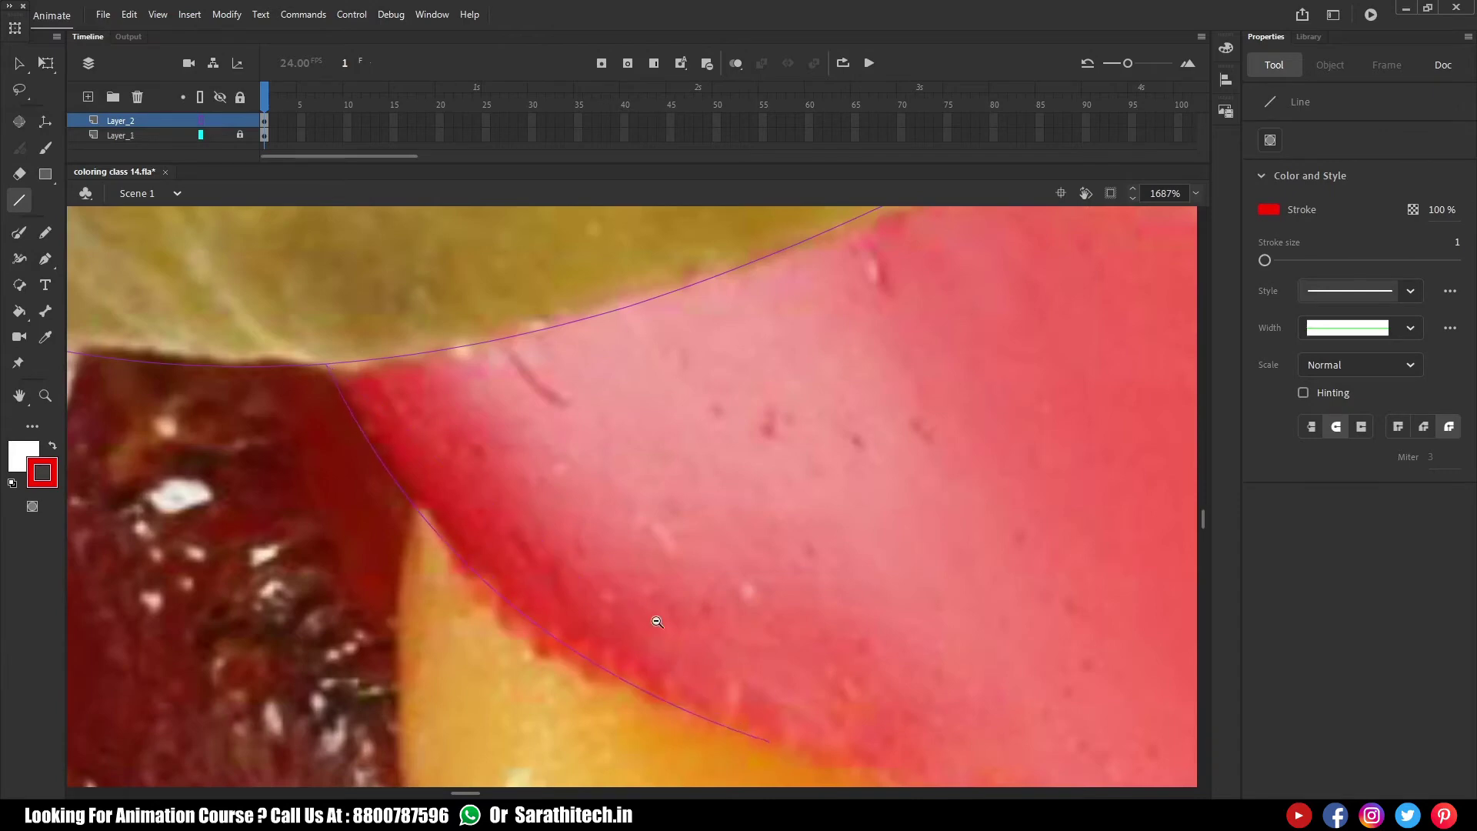
pyautogui.click(657, 621)
pyautogui.click(656, 621)
# Draw the left tomato slice's lower edge along the cheese and patty up to the lettuce
pyautogui.moveTo(284, 494); pyautogui.dragTo(1078, 509)
pyautogui.moveTo(697, 502)
pyautogui.mouseDown()
pyautogui.moveTo(697, 584)
pyautogui.moveTo(555, 576)
pyautogui.mouseUp()
pyautogui.moveTo(1177, 454); pyautogui.dragTo(750, 544)
pyautogui.moveTo(510, 697); pyautogui.dragTo(954, 363)
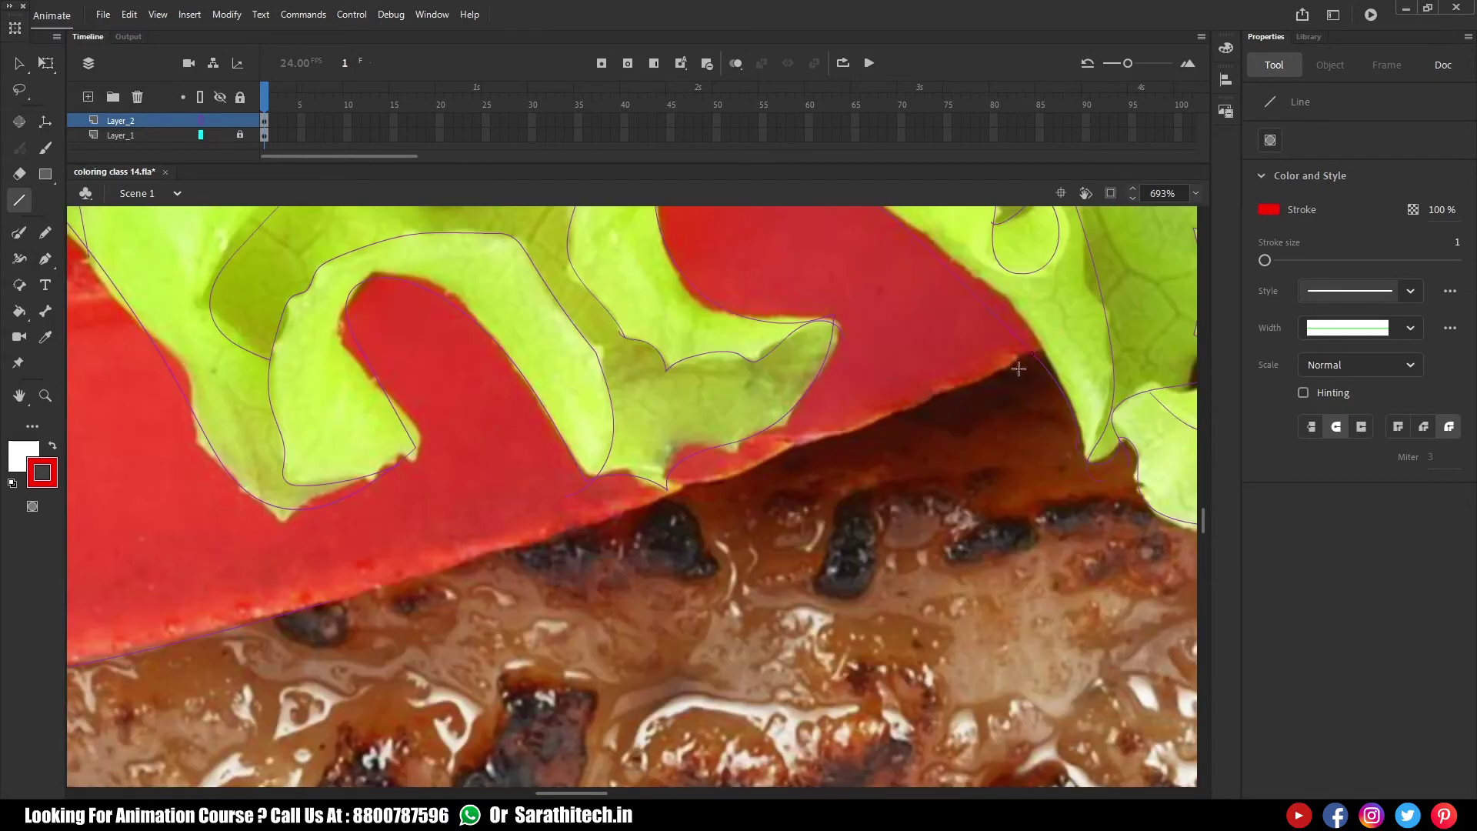
pyautogui.moveTo(878, 519); pyautogui.dragTo(441, 525)
pyautogui.keyDown('ctrl'); pyautogui.keyDown('alt'); pyautogui.click(442, 524); pyautogui.keyUp('alt'); pyautogui.keyUp('ctrl')
# Draw the curved rim line between the left tomato's upper face and its front side, beneath the lettuce
pyautogui.moveTo(269, 624); pyautogui.dragTo(822, 506)
pyautogui.moveTo(473, 622); pyautogui.dragTo(588, 625)
pyautogui.moveTo(108, 406); pyautogui.dragTo(885, 556)
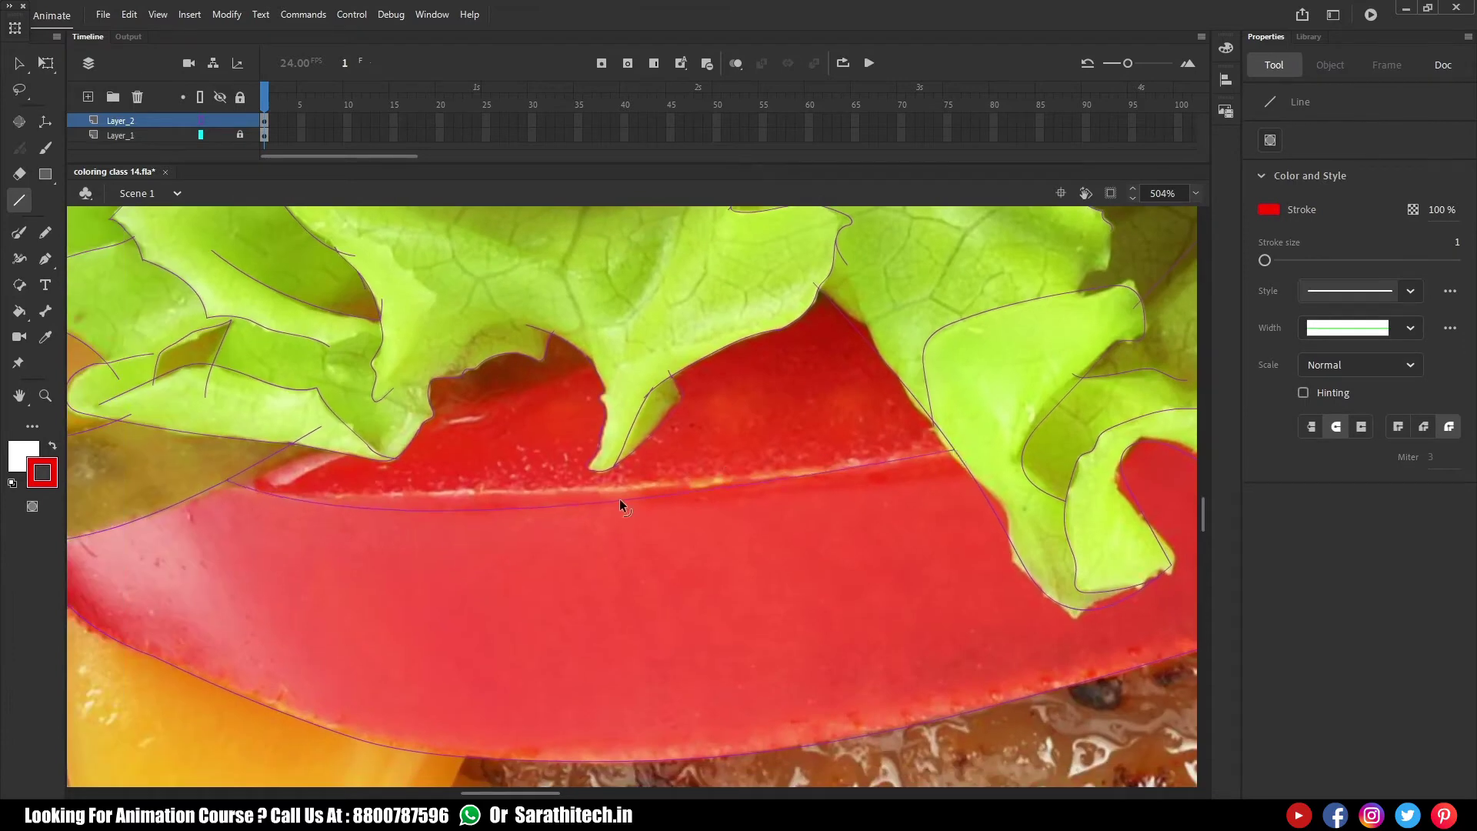
# Draw the right tomato's lower edge over the cheese and curve the ketchup's lower edge to meet it
pyautogui.scroll(-5, 595, 505)
pyautogui.scroll(5, 785, 634)
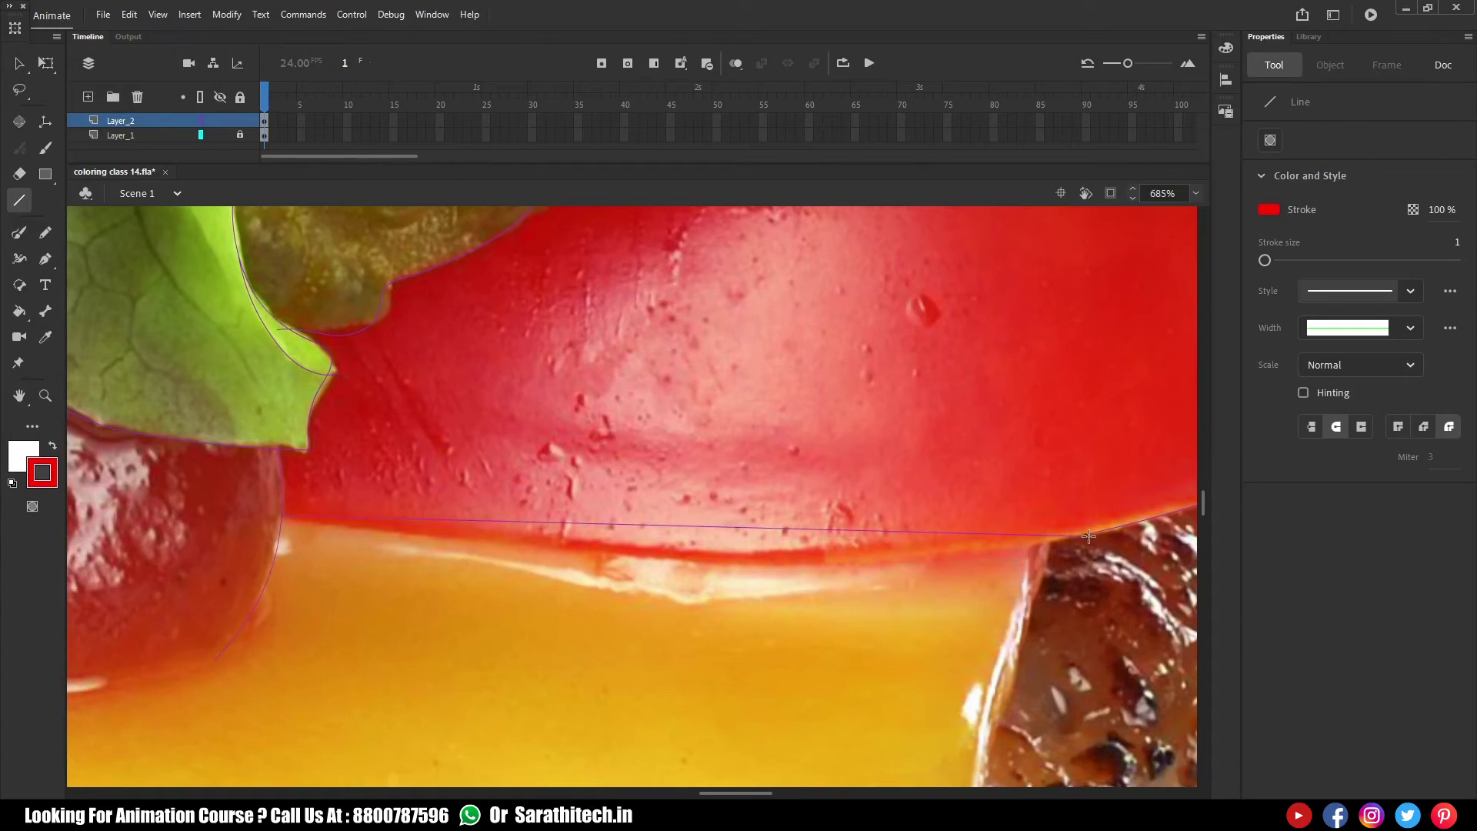
pyautogui.scroll(6, 1081, 534)
pyautogui.scroll(-6, 649, 467)
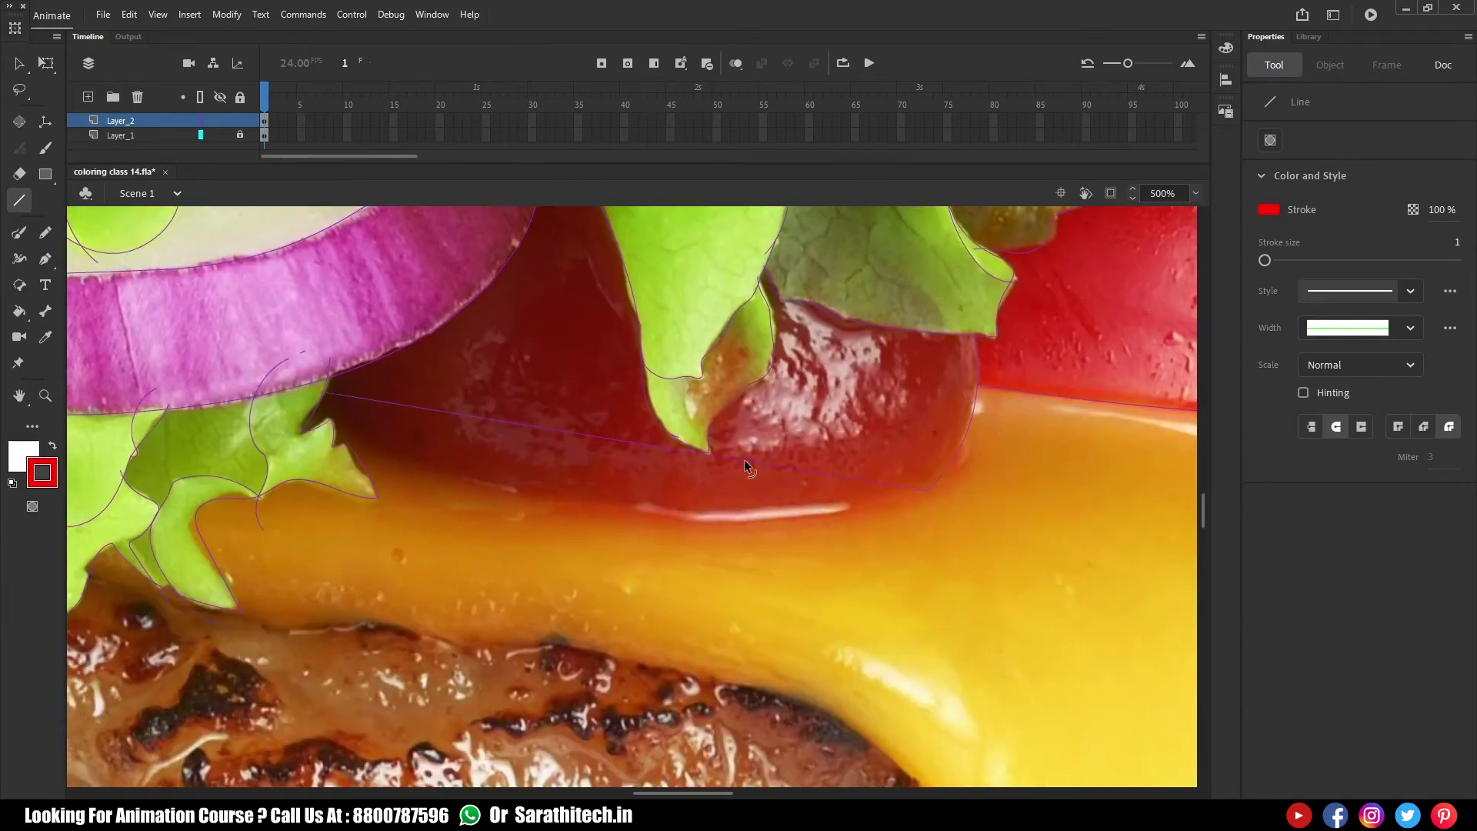
pyautogui.keyDown('ctrl'); pyautogui.click(896, 499); pyautogui.keyUp('ctrl')
pyautogui.keyDown('ctrl'); pyautogui.click(934, 519); pyautogui.keyUp('ctrl')
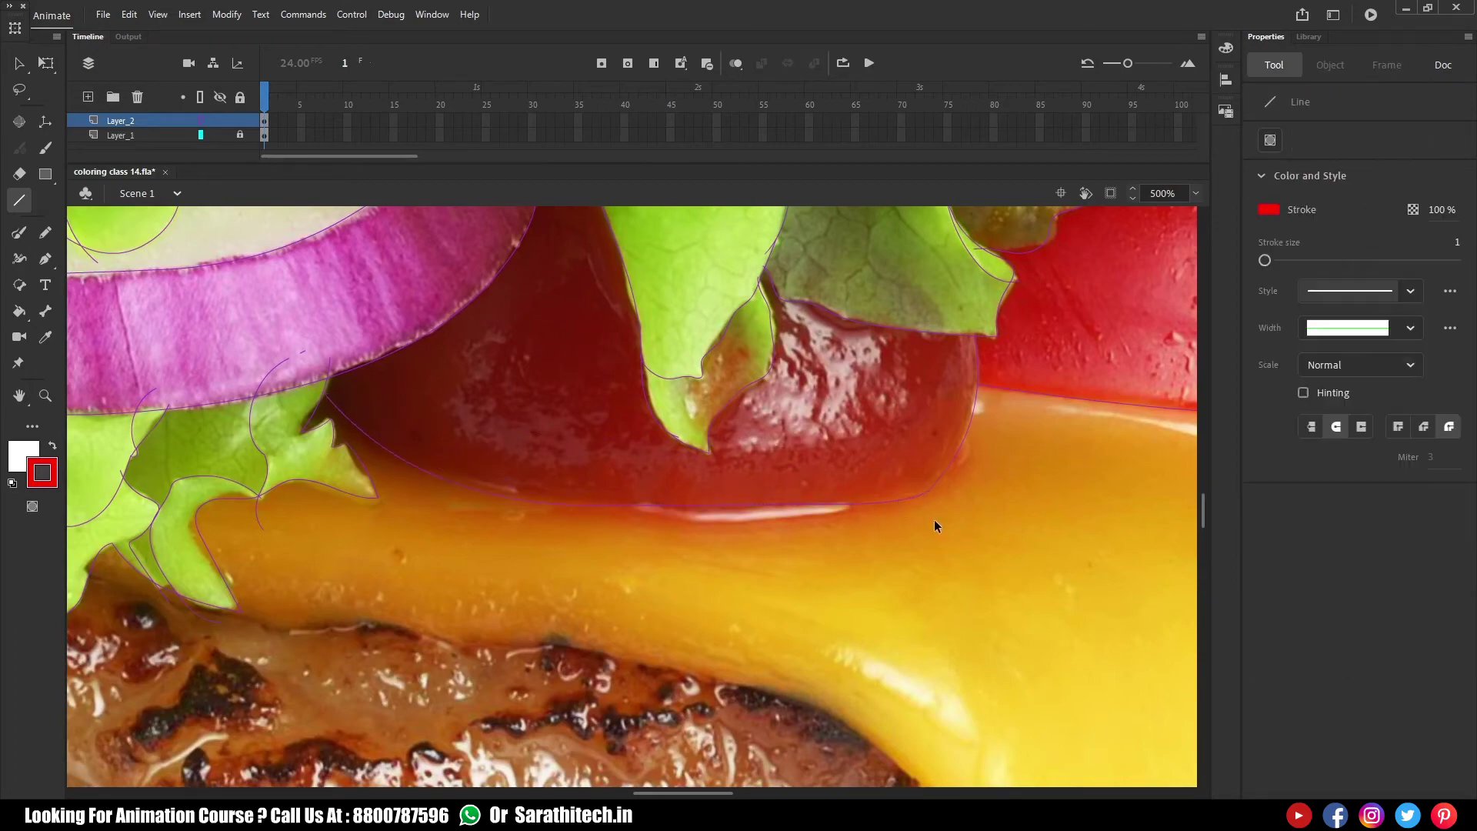
# Draw the right cheese slice's wavy lower edge along the top of the patty, starting from the lettuce tip
pyautogui.scroll(-4, 934, 519)
pyautogui.scroll(5, 448, 606)
pyautogui.moveTo(449, 606)
pyautogui.mouseDown()
pyautogui.moveTo(308, 415)
pyautogui.moveTo(318, 509)
pyautogui.mouseUp()
pyautogui.moveTo(224, 344); pyautogui.dragTo(248, 361)
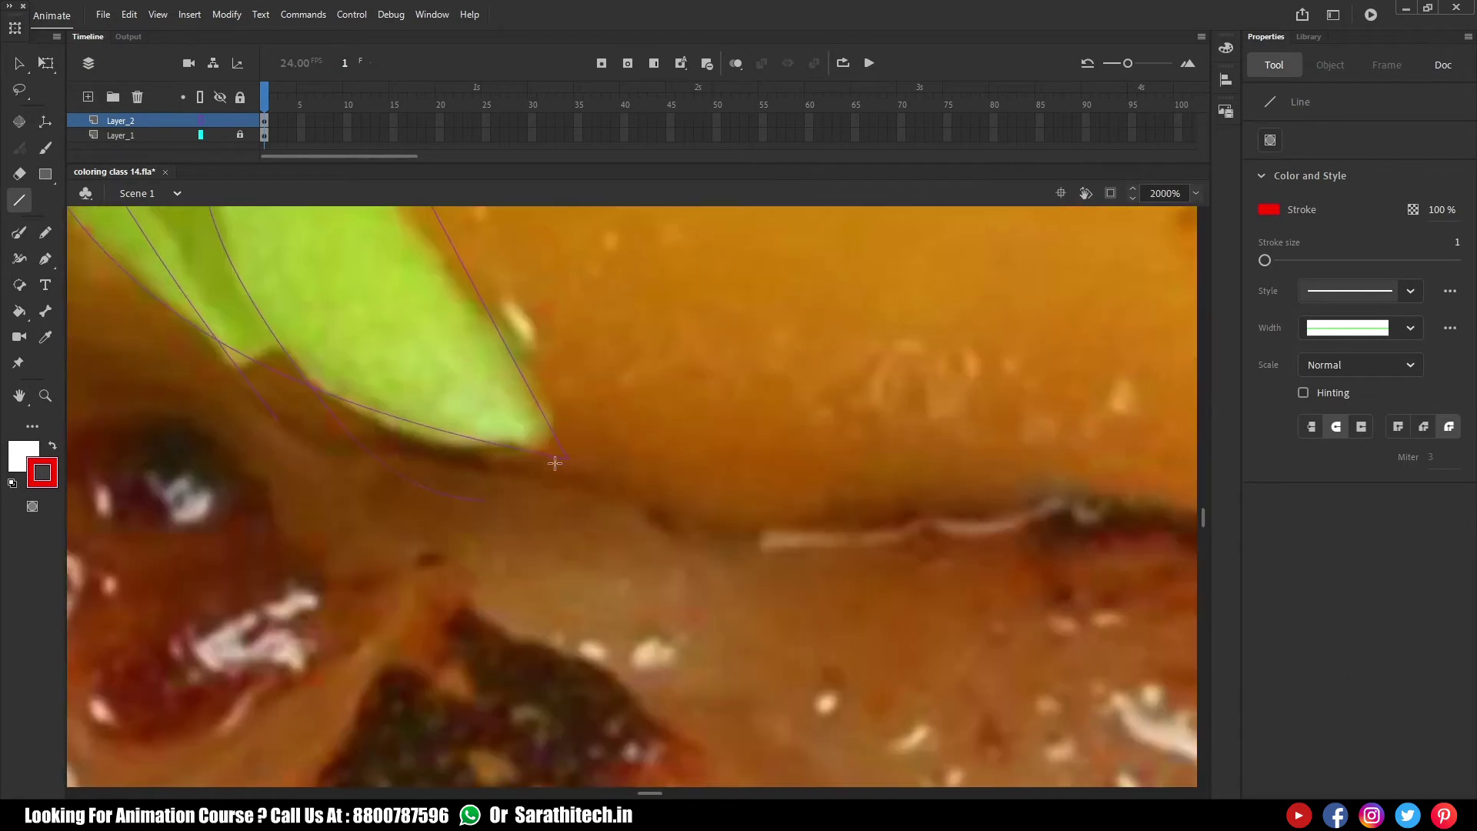
pyautogui.scroll(-2, 783, 532)
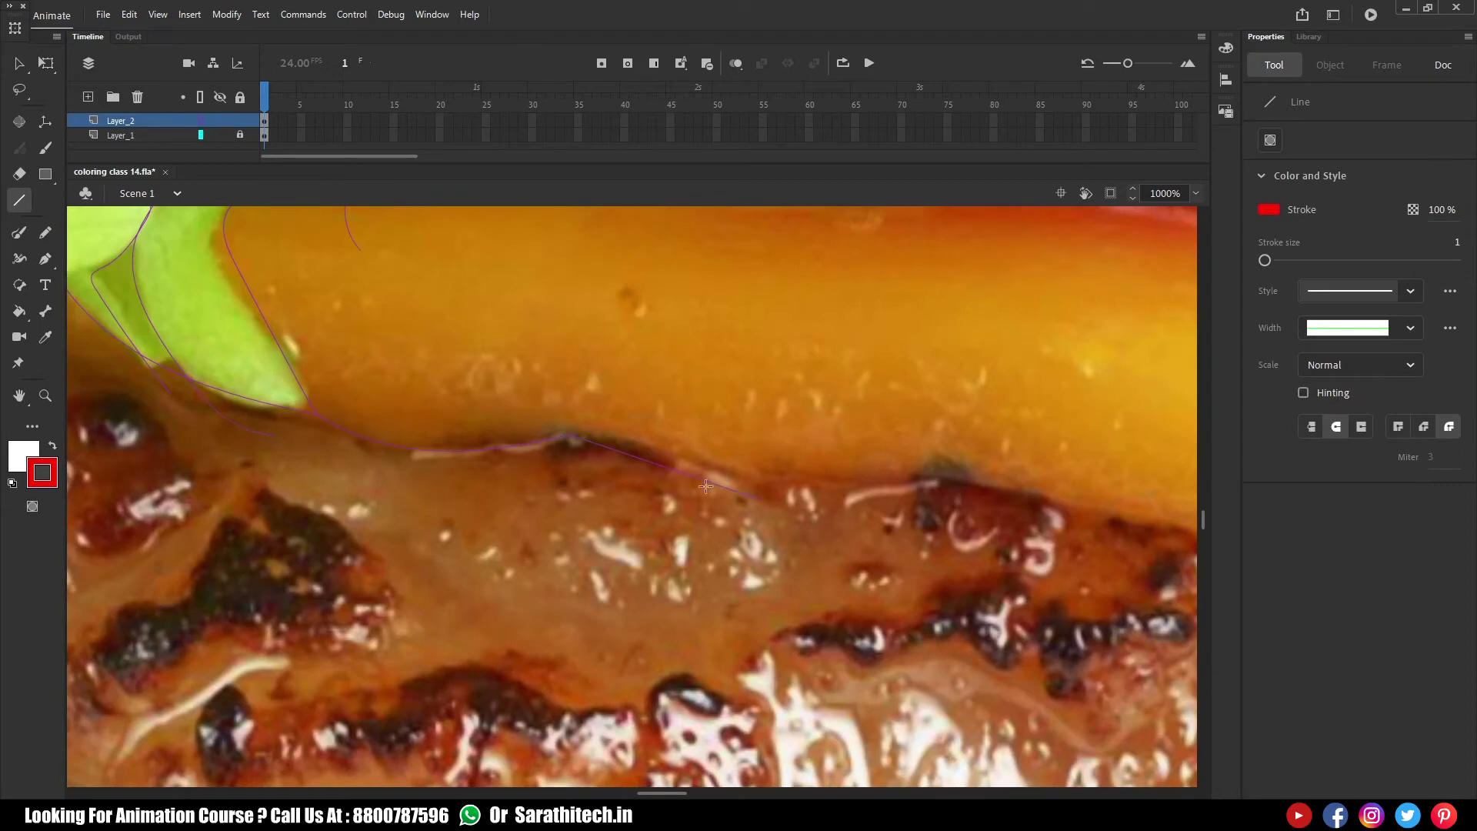
pyautogui.moveTo(841, 471)
pyautogui.mouseDown()
pyautogui.moveTo(584, 454)
pyautogui.moveTo(445, 421)
pyautogui.mouseUp()
pyautogui.scroll(-2, 1023, 534)
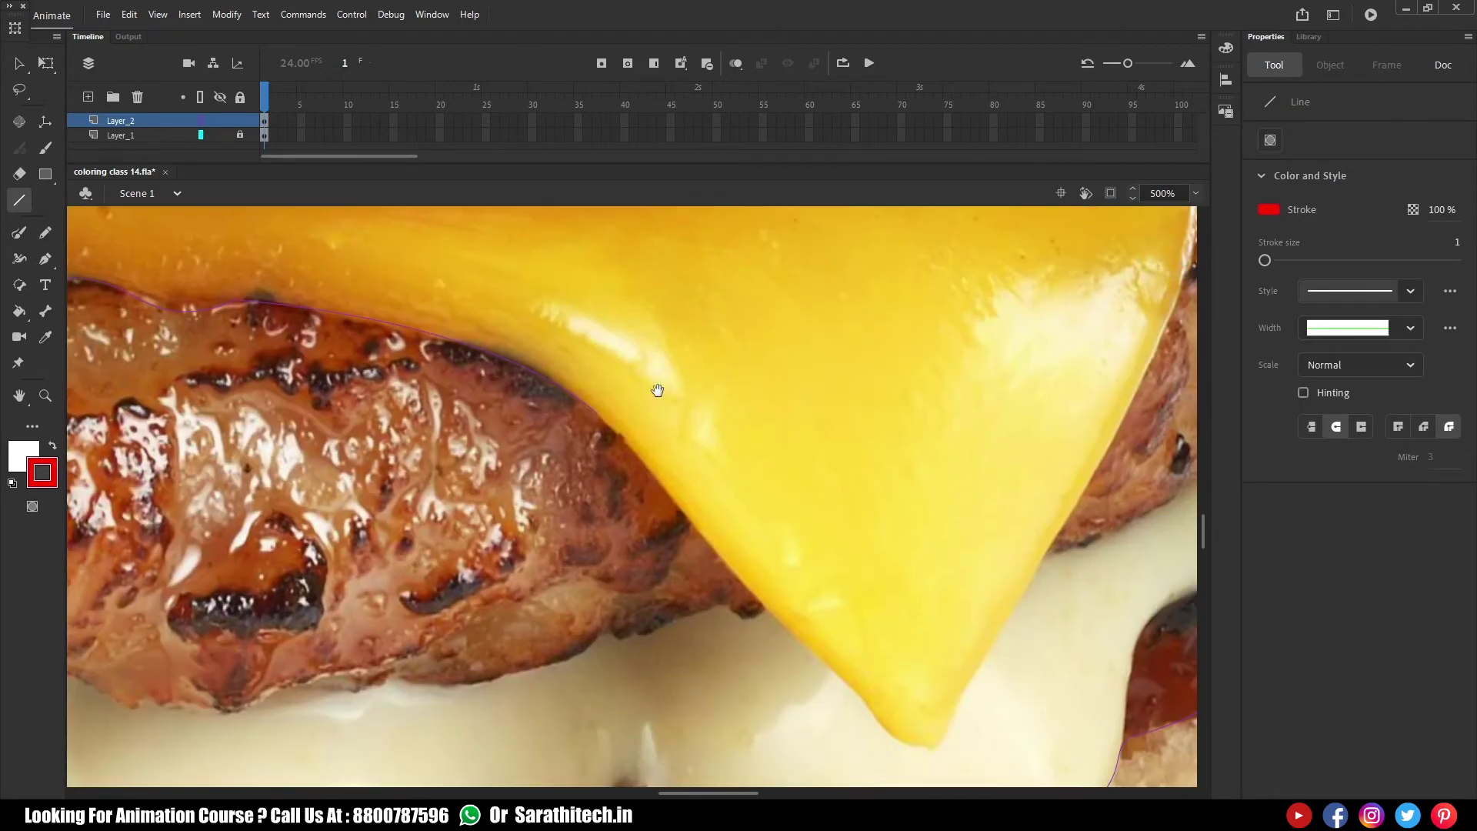
# Continue the cheese edge down over the sauce and curve it around the slice's hanging tip
pyautogui.scroll(2, 870, 711)
pyautogui.moveTo(821, 659); pyautogui.dragTo(806, 634)
pyautogui.keyDown('ctrl'); pyautogui.click(787, 640); pyautogui.keyUp('ctrl')
pyautogui.moveTo(853, 689); pyautogui.dragTo(859, 685)
pyautogui.moveTo(892, 741); pyautogui.dragTo(581, 607)
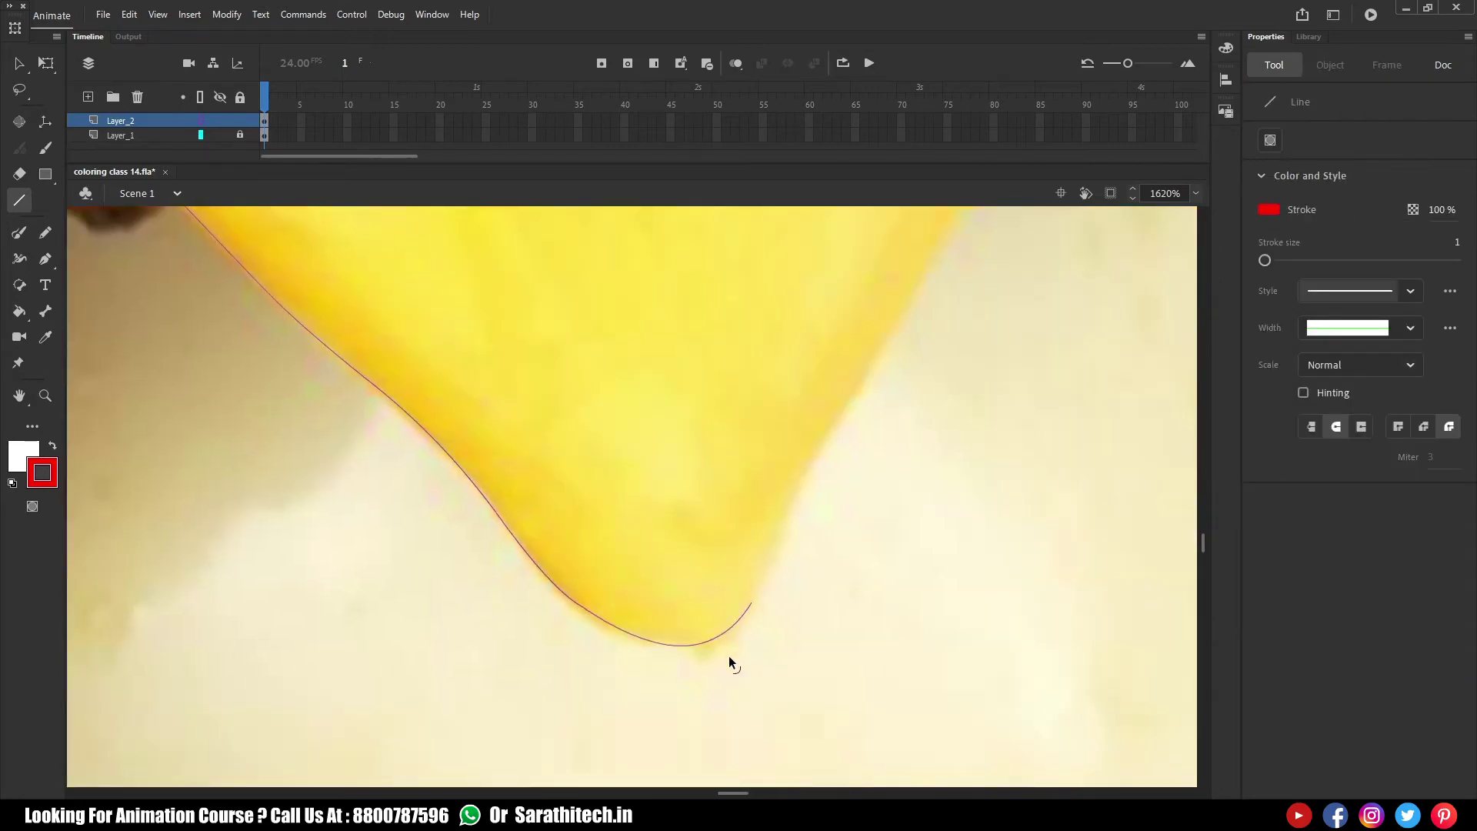
# Draw the hanging cheese slice's right edge from its tip up past the patty to the tomato
pyautogui.hotkey('ctrl', '-')
pyautogui.hotkey('ctrl', '-')
pyautogui.keyDown('ctrl'); pyautogui.click(702, 423); pyautogui.keyUp('ctrl')
pyautogui.moveTo(576, 638); pyautogui.dragTo(806, 253)
pyautogui.press('space')
pyautogui.moveTo(823, 300)
pyautogui.mouseDown()
pyautogui.moveTo(777, 591)
pyautogui.moveTo(825, 414)
pyautogui.mouseUp()
pyautogui.scroll(-5, 710, 435)
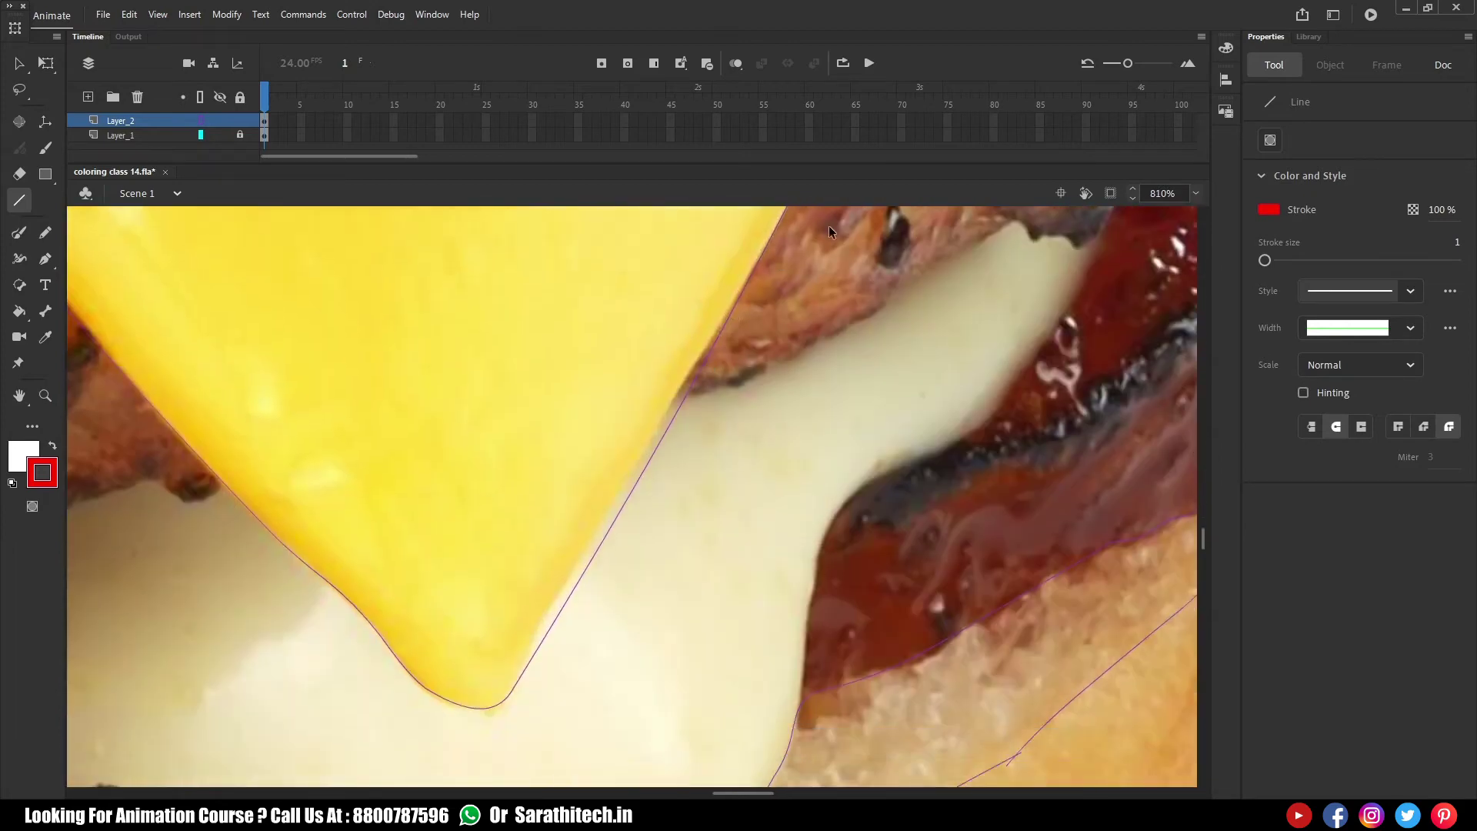
pyautogui.press('space')
pyautogui.moveTo(823, 223)
pyautogui.mouseDown()
pyautogui.moveTo(686, 636)
pyautogui.moveTo(686, 683)
pyautogui.mouseUp()
pyautogui.moveTo(686, 702); pyautogui.dragTo(829, 252)
pyautogui.moveTo(745, 522)
pyautogui.mouseDown()
pyautogui.moveTo(760, 522)
pyautogui.moveTo(803, 399)
pyautogui.mouseUp()
pyautogui.press('space')
pyautogui.moveTo(789, 224); pyautogui.dragTo(773, 585)
# View the whole burger with Layer_1 hidden to check the tomato and cheese outlines, and show the photo again
pyautogui.hotkey('ctrl', 'space')
pyautogui.scroll(-10, 559, 542)
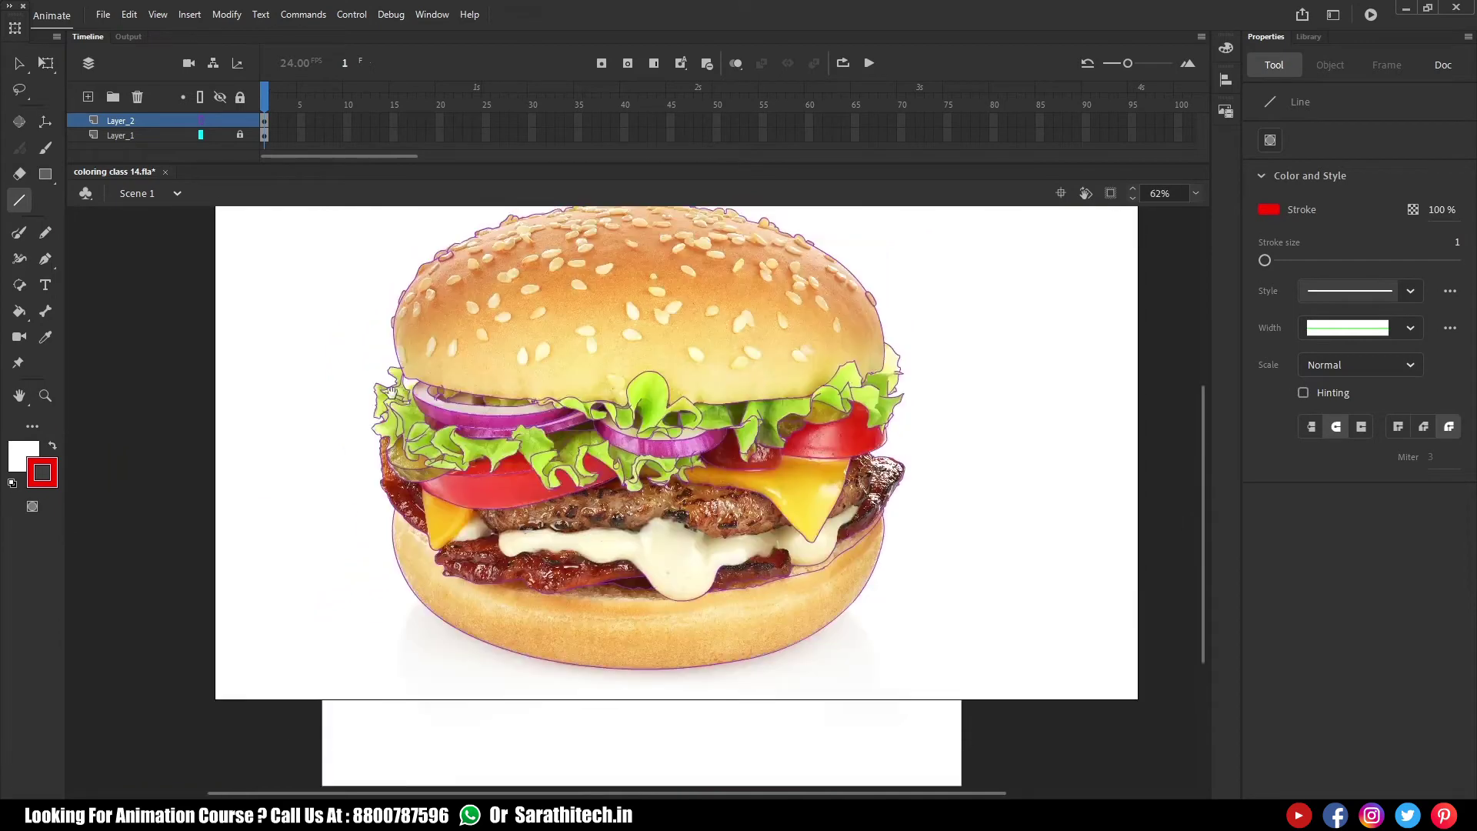
pyautogui.click(219, 135)
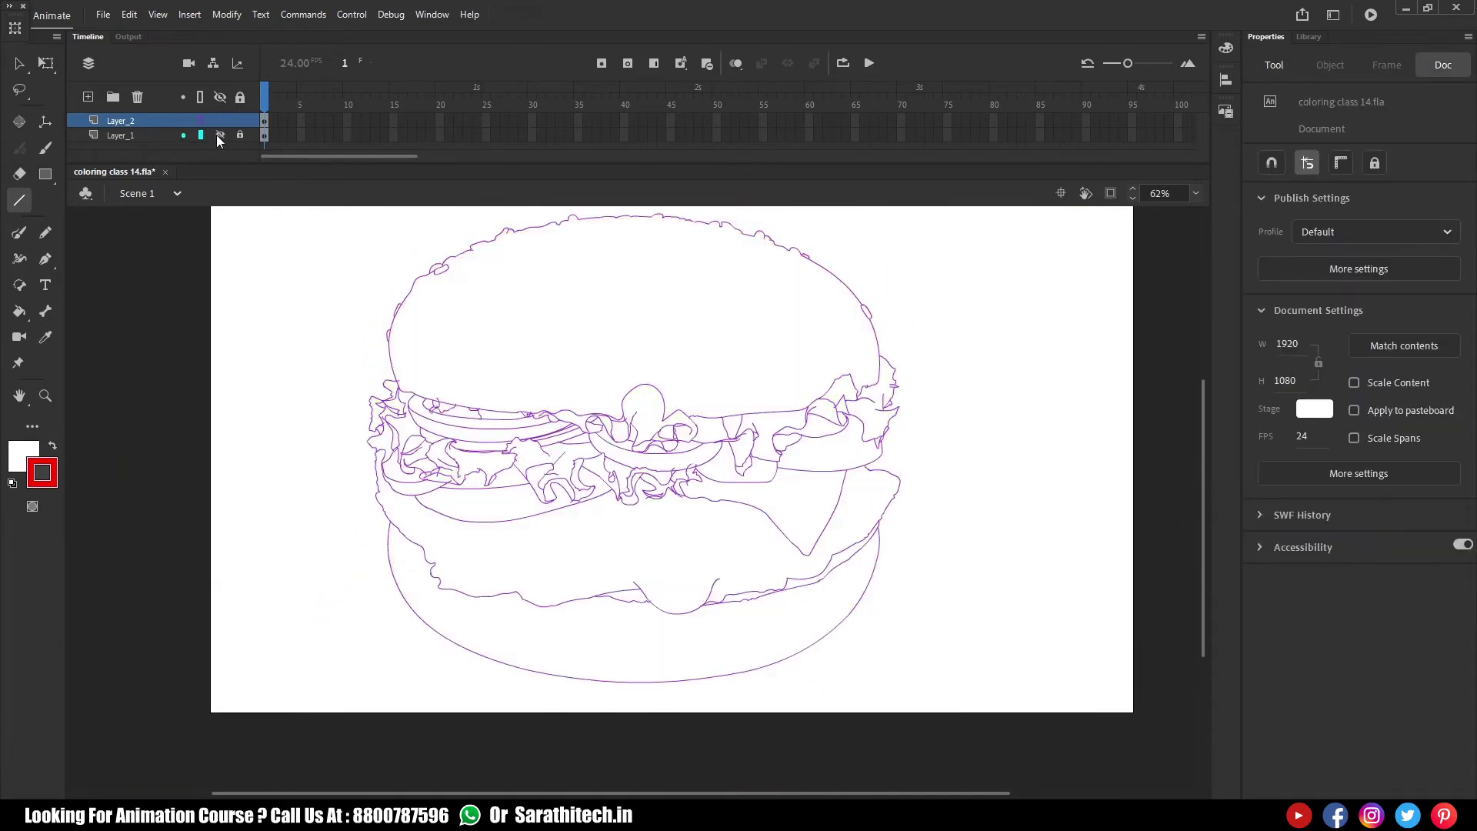
pyautogui.click(219, 136)
# Draw both sides of the left cheese corner beneath the tomato and bend them to follow the photo
pyautogui.scroll(5, 432, 534)
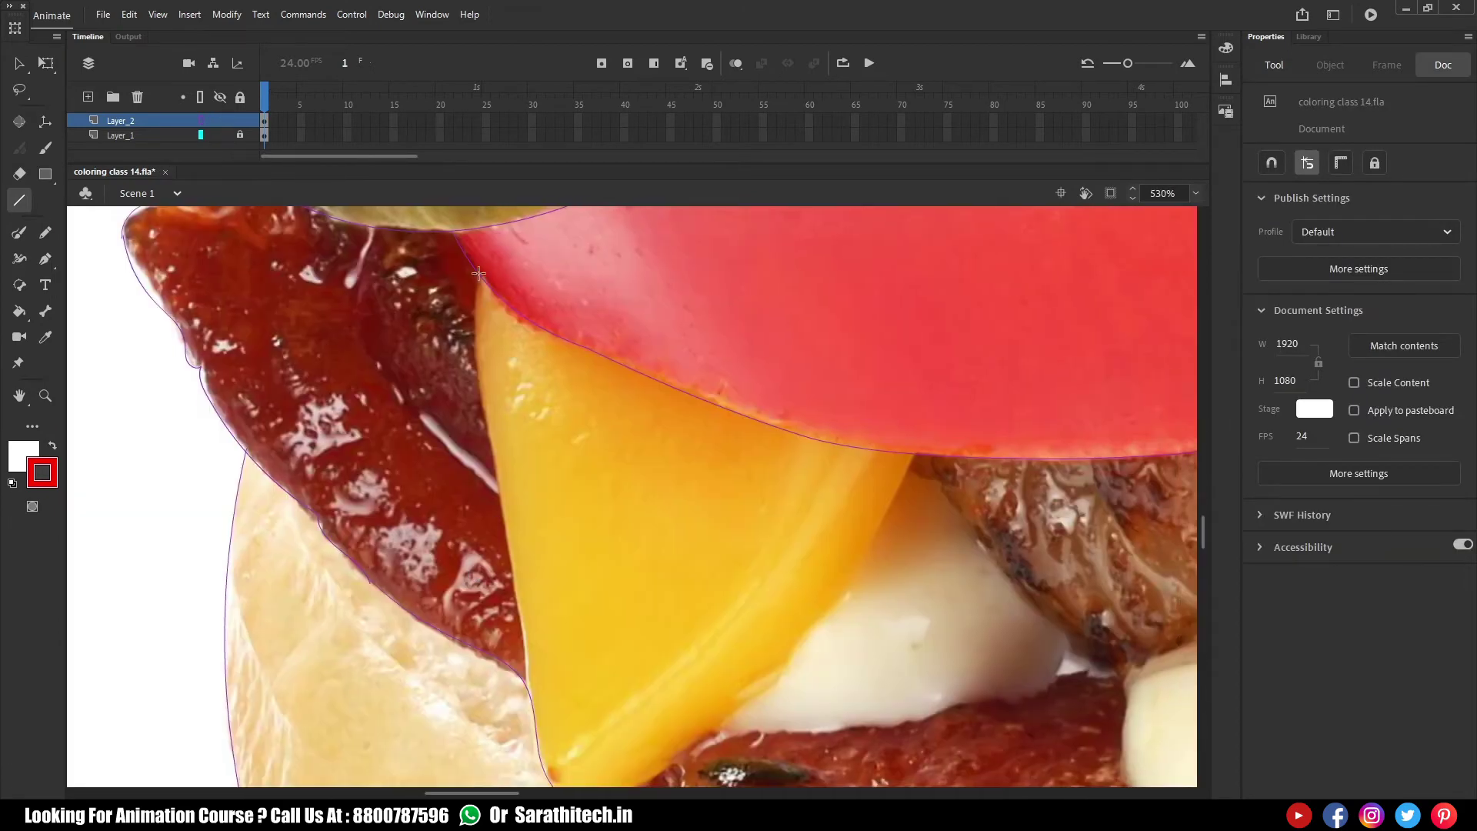
pyautogui.moveTo(480, 282); pyautogui.dragTo(531, 702)
pyautogui.keyDown('ctrl'); pyautogui.click(497, 534); pyautogui.keyUp('ctrl')
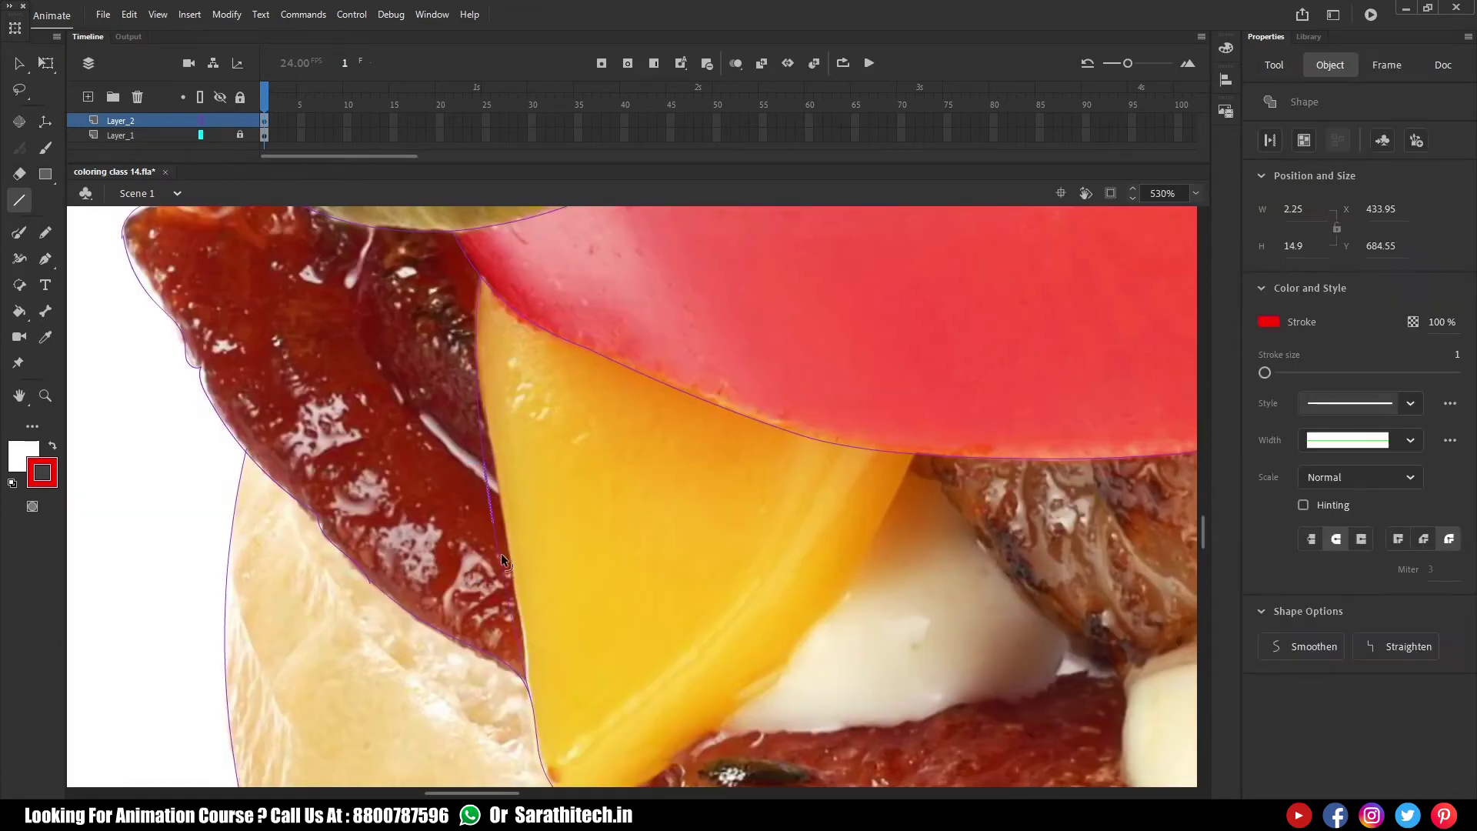
pyautogui.keyDown('ctrl'); pyautogui.click(561, 551); pyautogui.keyUp('ctrl')
pyautogui.moveTo(560, 551); pyautogui.dragTo(494, 483)
pyautogui.moveTo(661, 659); pyautogui.dragTo(554, 731)
pyautogui.moveTo(668, 591); pyautogui.dragTo(701, 617)
pyautogui.moveTo(529, 492); pyautogui.dragTo(757, 730)
pyautogui.moveTo(515, 516)
pyautogui.mouseDown()
pyautogui.moveTo(546, 512)
pyautogui.moveTo(477, 437)
pyautogui.mouseUp()
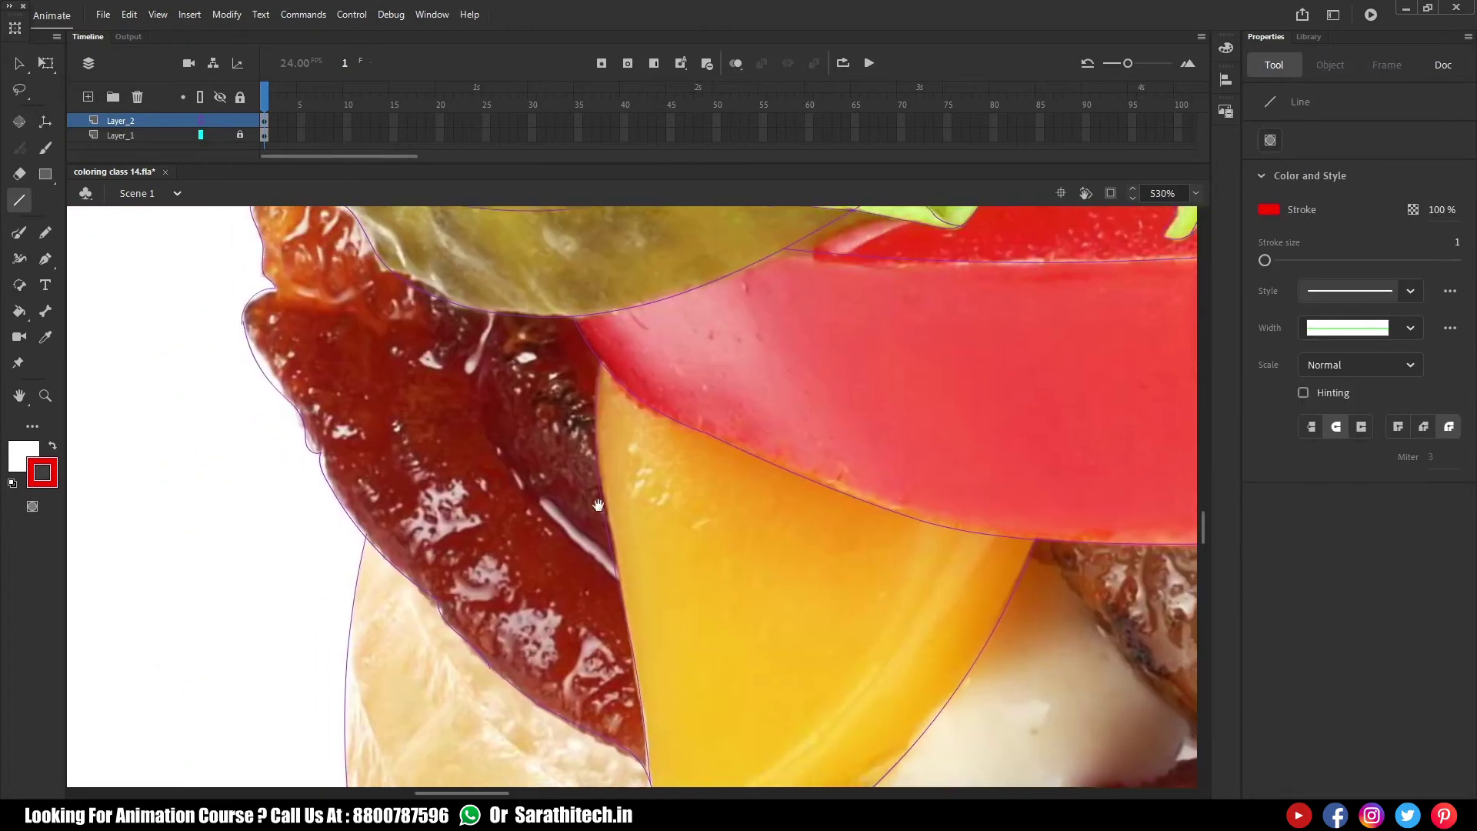
# Brush the bacon fold beside the left cheese corner and the patty's left edge down onto the sauce
pyautogui.press('b')
pyautogui.moveTo(476, 299); pyautogui.dragTo(490, 418)
pyautogui.moveTo(1070, 689)
pyautogui.mouseDown()
pyautogui.moveTo(518, 441)
pyautogui.moveTo(464, 451)
pyautogui.mouseUp()
pyautogui.moveTo(442, 292); pyautogui.dragTo(463, 341)
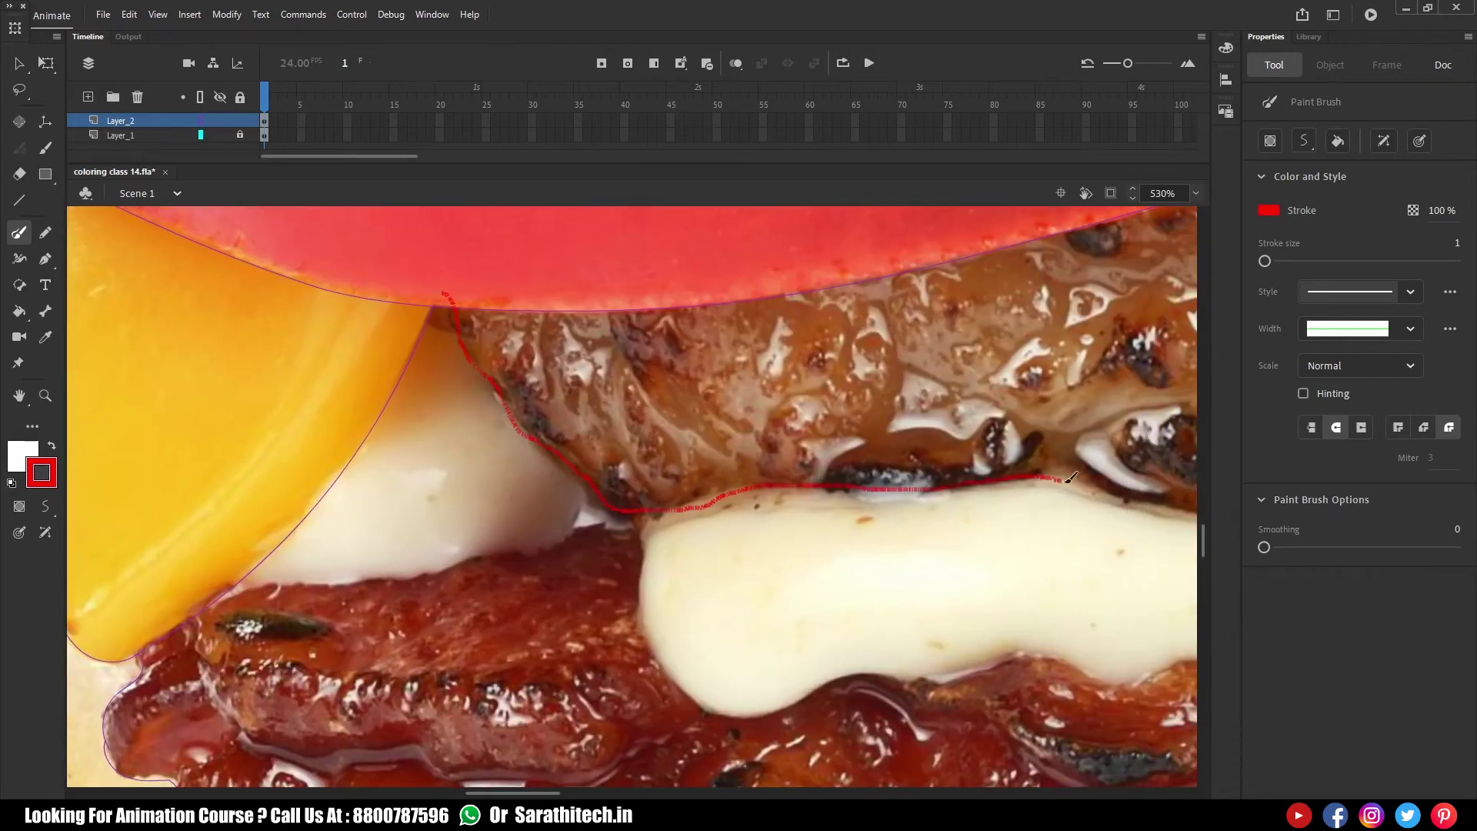
pyautogui.moveTo(1069, 479); pyautogui.dragTo(1076, 478)
# Brush the bottom of the sauce patch beside the left cheese corner and the main sauce strip's rounded left end
pyautogui.moveTo(347, 518); pyautogui.dragTo(411, 469)
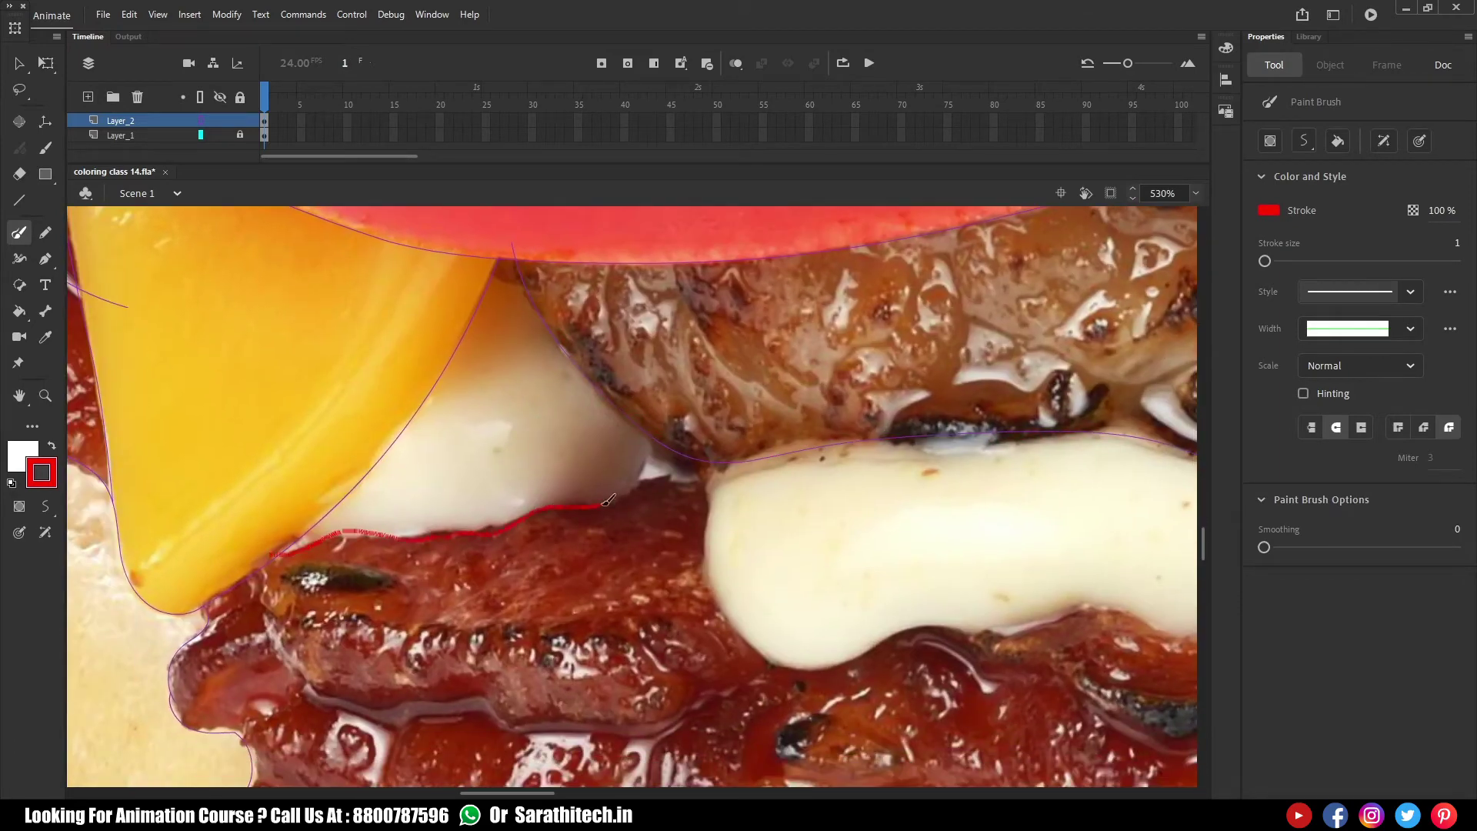
pyautogui.moveTo(765, 487); pyautogui.dragTo(573, 417)
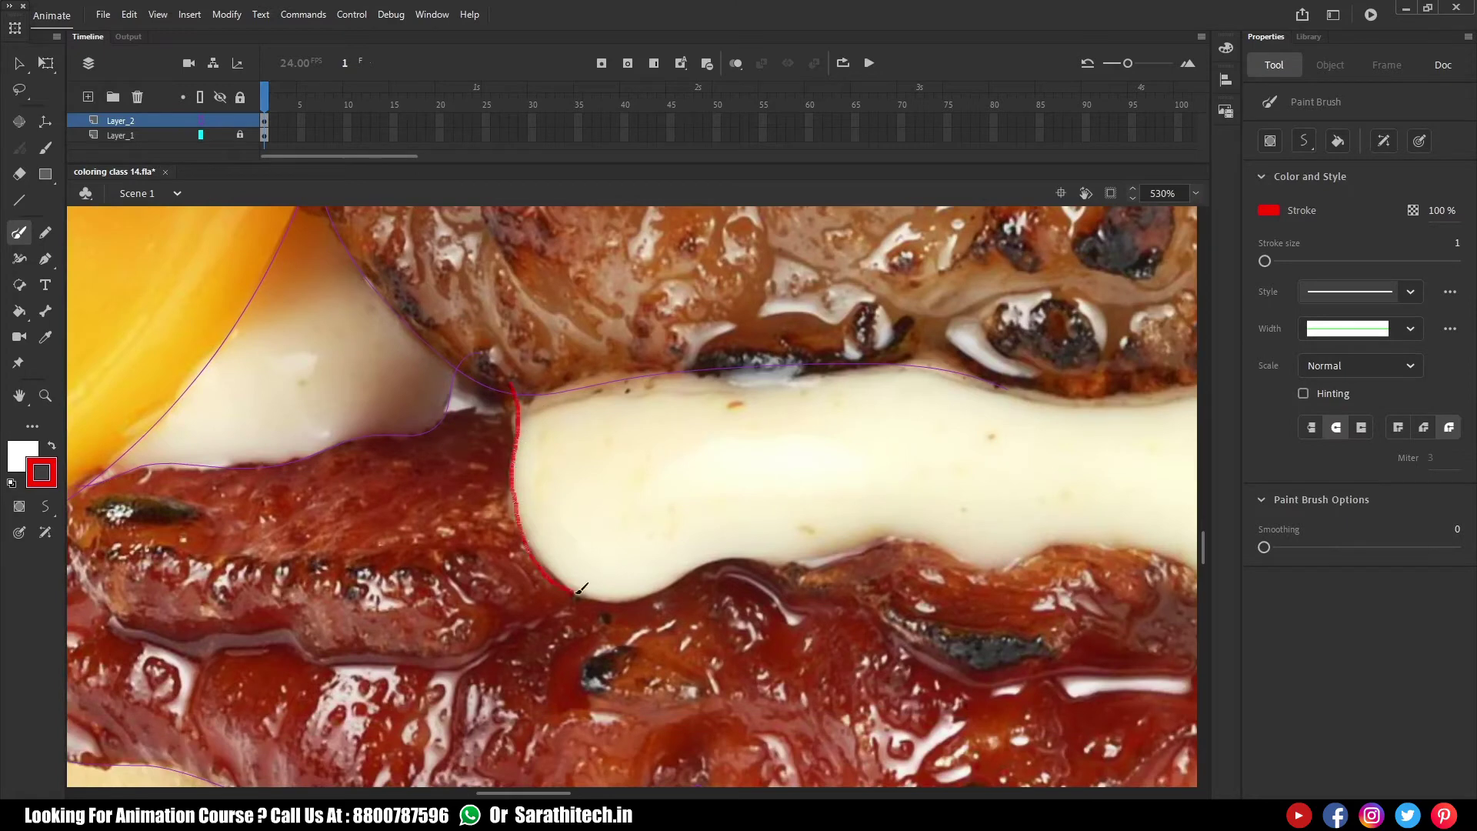
pyautogui.moveTo(723, 559); pyautogui.dragTo(776, 560)
# Brush the sauce strip's upper edge beneath the patty and its wavy lower edge over the bacon
pyautogui.moveTo(493, 406); pyautogui.dragTo(495, 406)
pyautogui.hscroll(6, 541, 491)
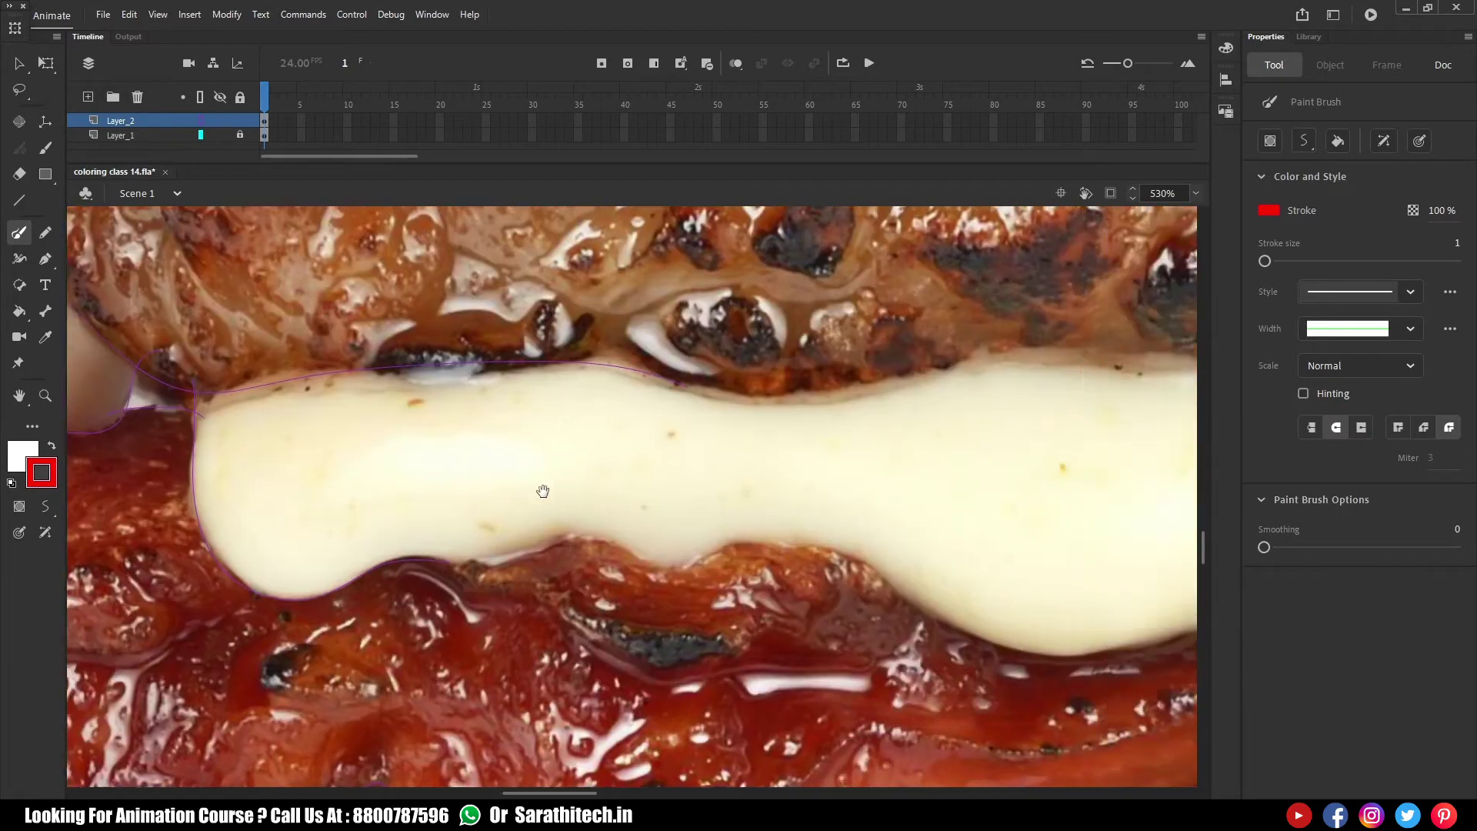
pyautogui.moveTo(961, 341); pyautogui.dragTo(1204, 363)
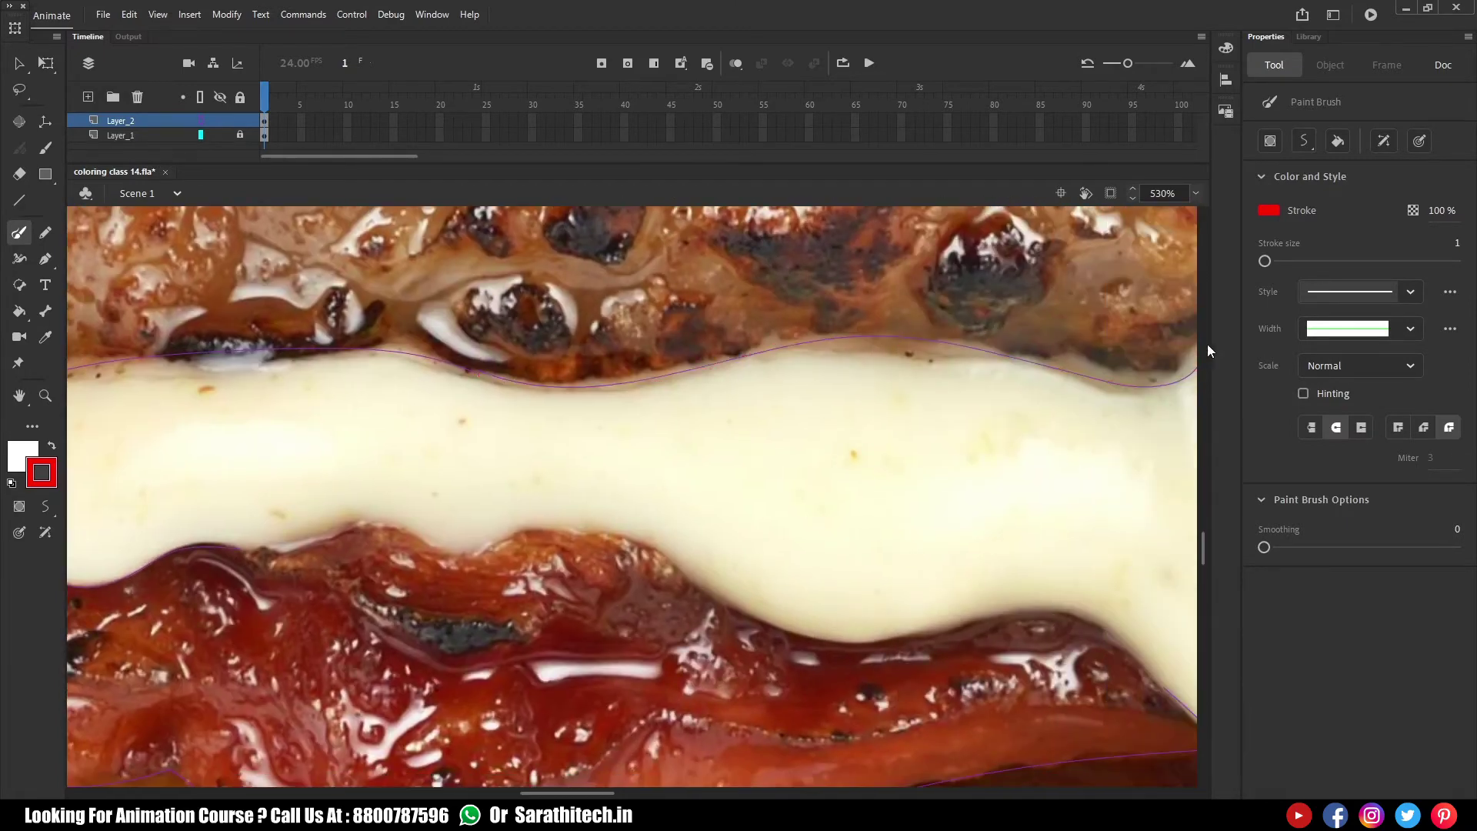
pyautogui.scroll(-1, 248, 541)
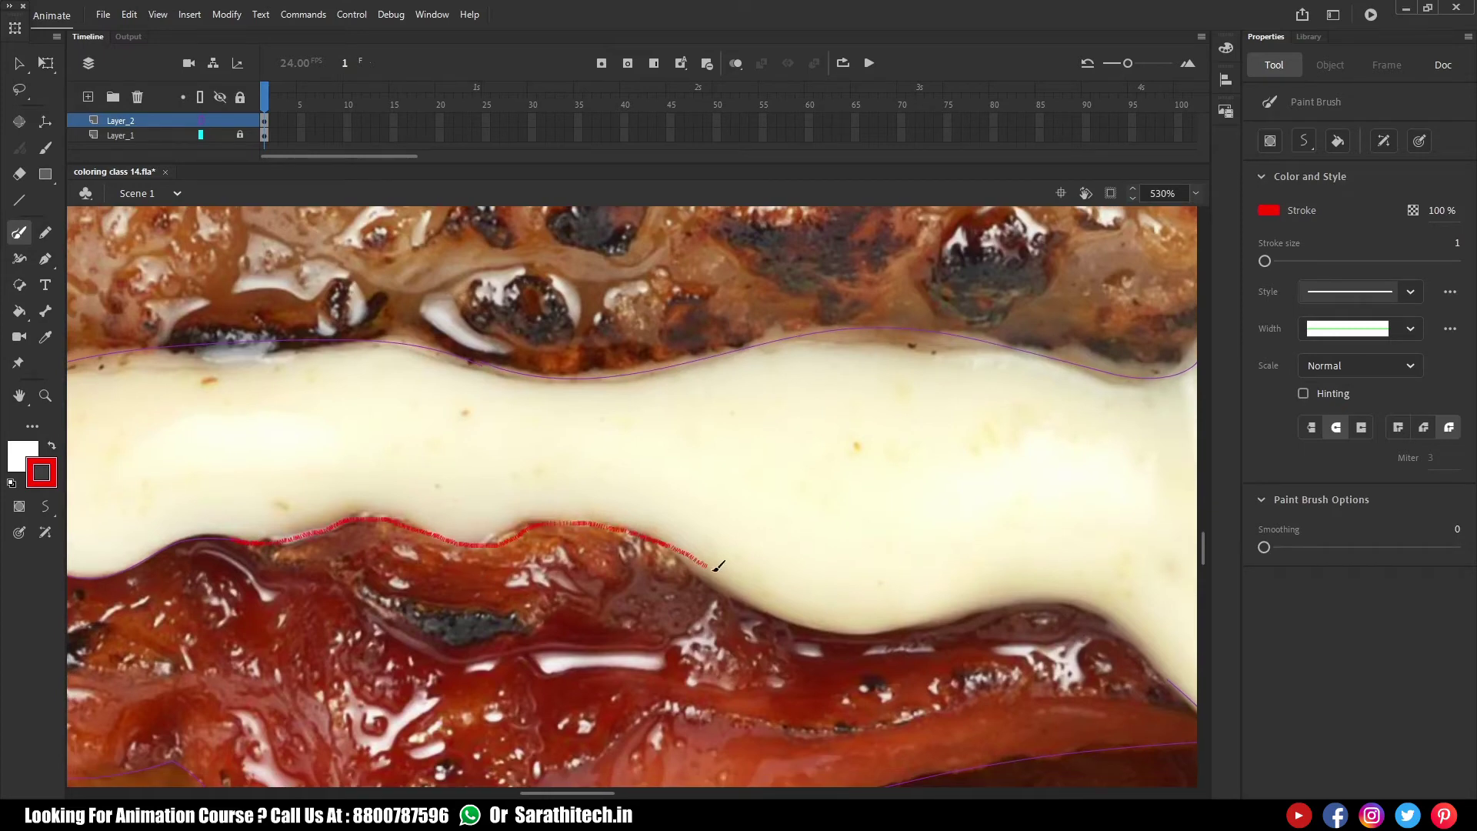
pyautogui.moveTo(939, 618); pyautogui.dragTo(940, 619)
pyautogui.moveTo(940, 619)
pyautogui.mouseDown()
pyautogui.moveTo(531, 589)
pyautogui.moveTo(431, 549)
pyautogui.moveTo(316, 431)
pyautogui.mouseUp()
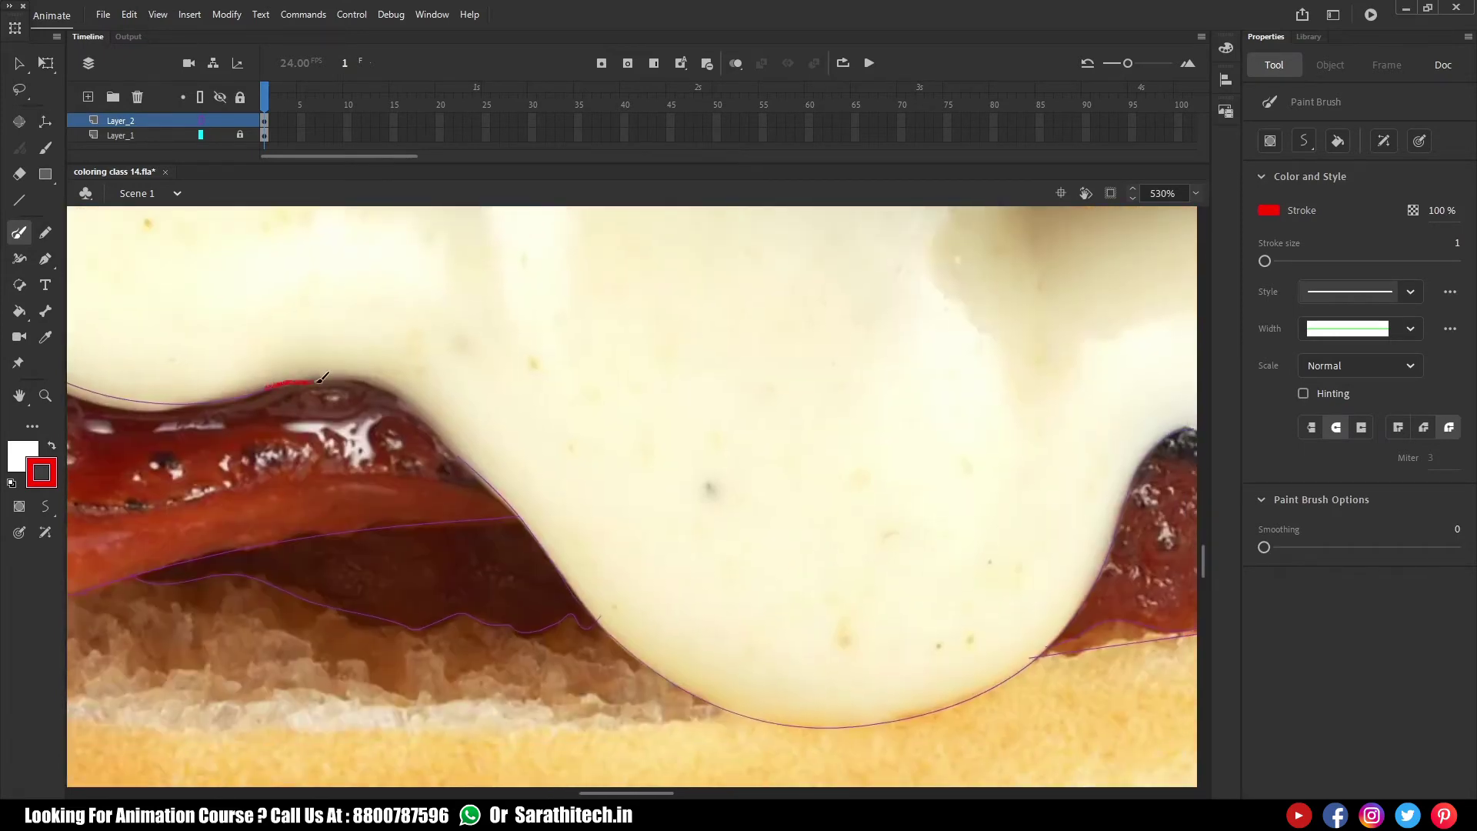
# Brush the patty's jagged lower edge above the large sauce drip, across to the hanging cheese slice
pyautogui.moveTo(616, 359); pyautogui.dragTo(245, 492)
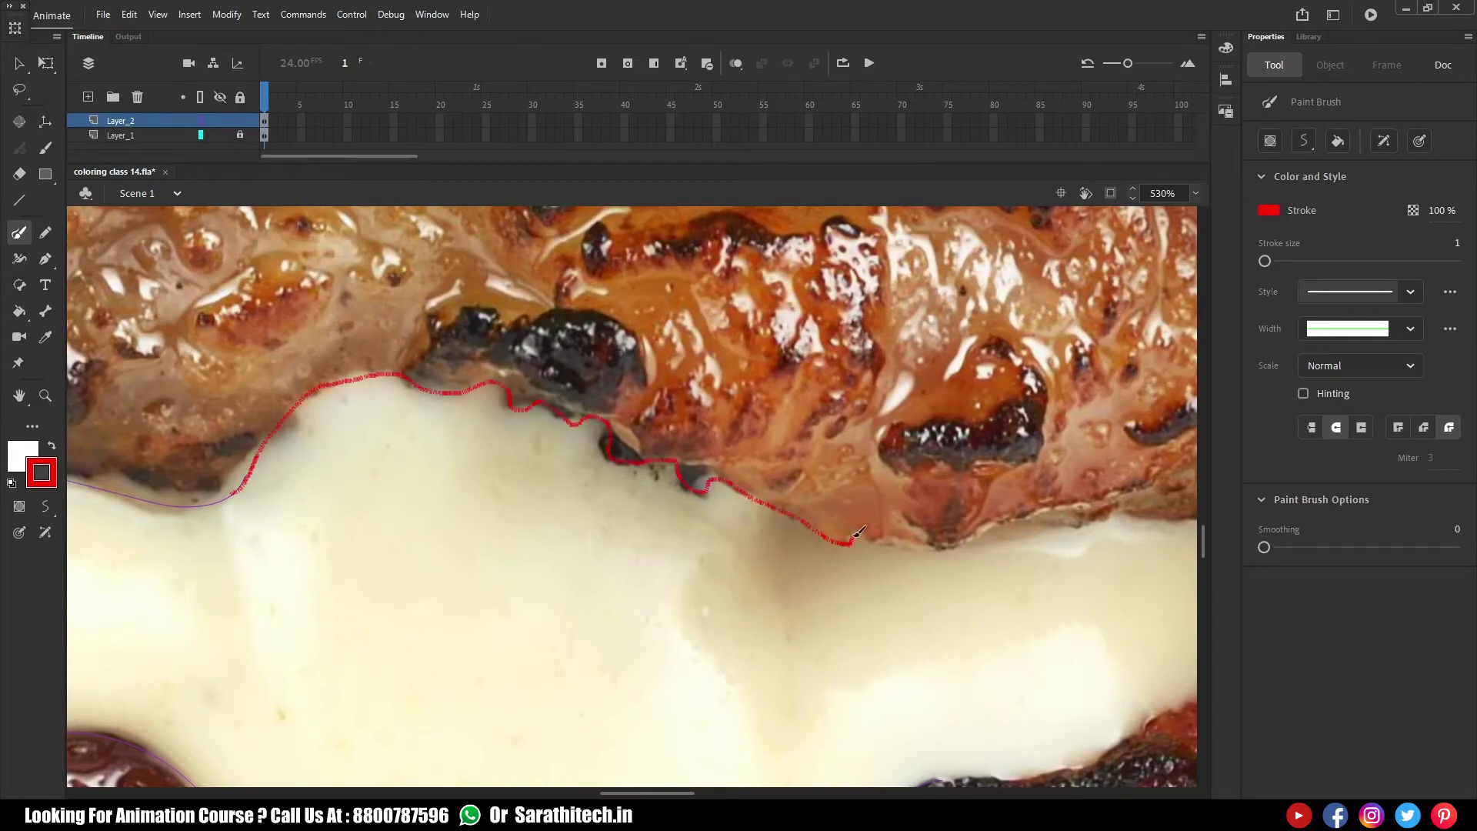
pyautogui.moveTo(937, 548); pyautogui.dragTo(938, 550)
pyautogui.moveTo(860, 502)
pyautogui.mouseDown()
pyautogui.moveTo(481, 485)
pyautogui.moveTo(282, 454)
pyautogui.mouseUp()
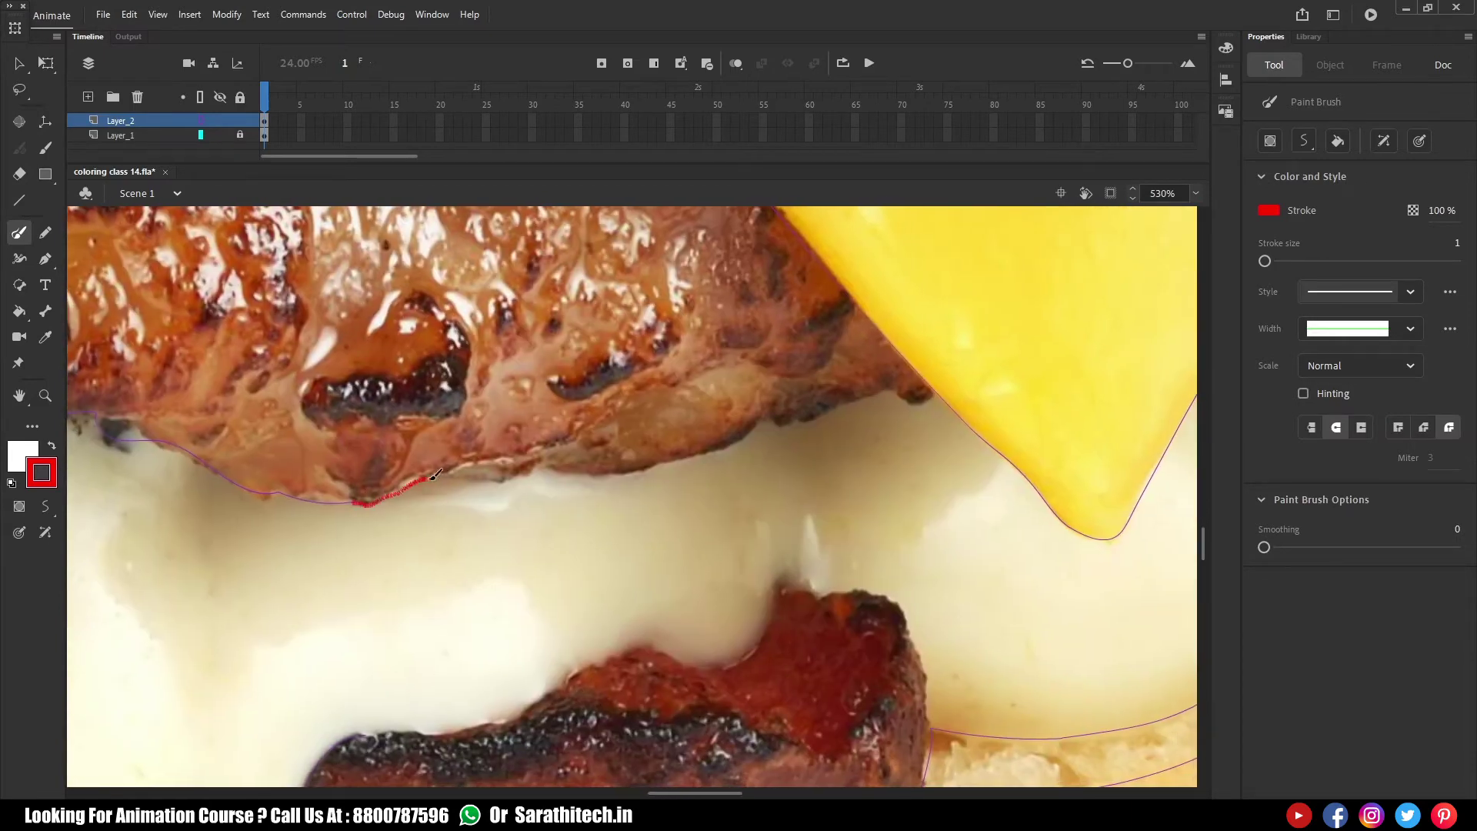
pyautogui.moveTo(847, 411); pyautogui.dragTo(932, 396)
# Brush the upper edge of the bacon piece to the right of the sauce drip
pyautogui.moveTo(358, 737)
pyautogui.mouseDown()
pyautogui.moveTo(353, 427)
pyautogui.moveTo(329, 452)
pyautogui.mouseUp()
pyautogui.moveTo(327, 453); pyautogui.dragTo(332, 451)
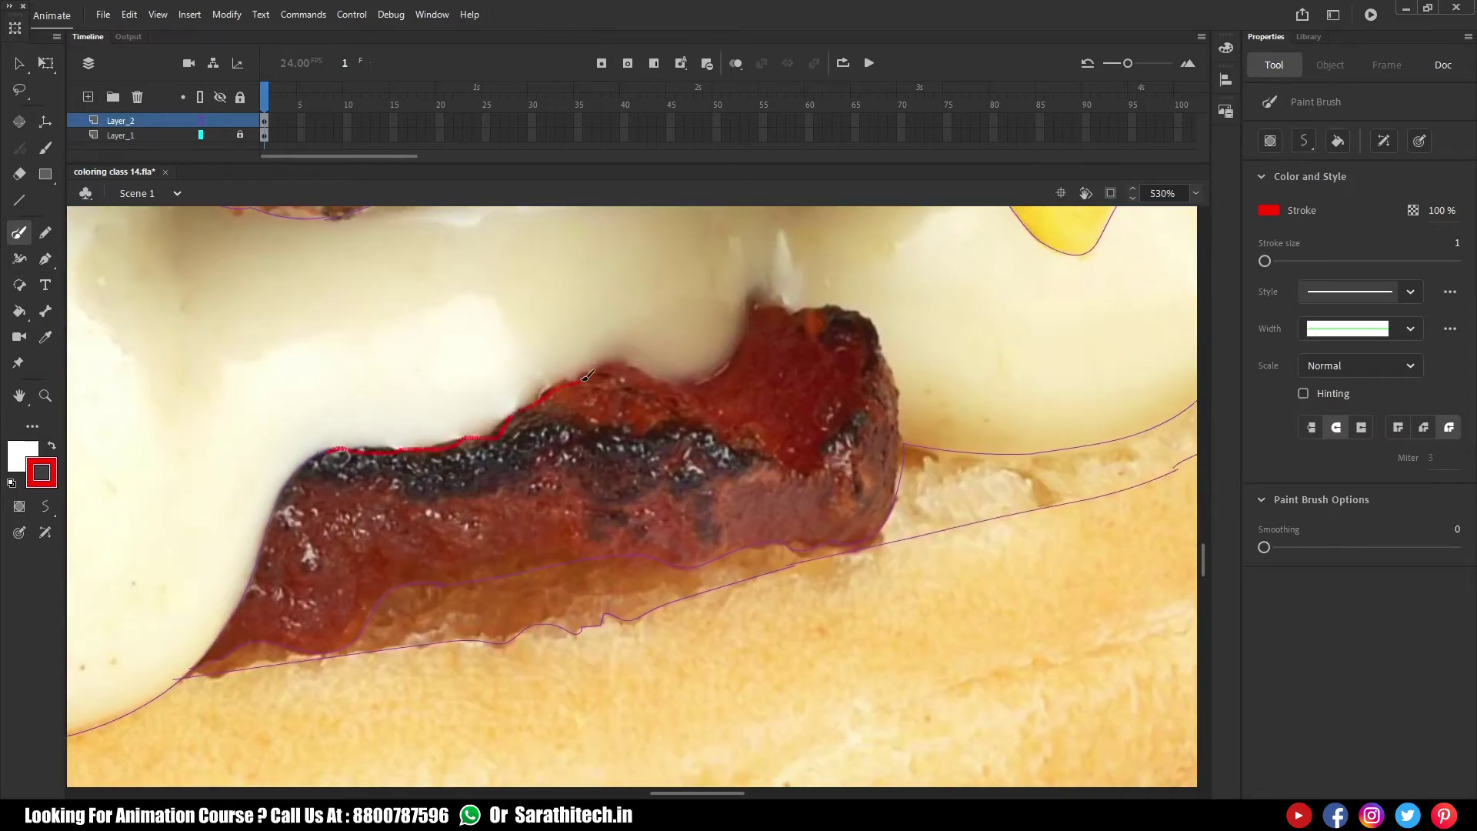
pyautogui.moveTo(907, 440)
pyautogui.mouseDown()
pyautogui.moveTo(695, 511)
pyautogui.moveTo(382, 728)
pyautogui.mouseUp()
# Brush the patty's right edge beside the bacon and its underside back to the cheese
pyautogui.scroll(-3, 800, 366)
pyautogui.scroll(2, 628, 508)
pyautogui.moveTo(628, 509); pyautogui.dragTo(696, 638)
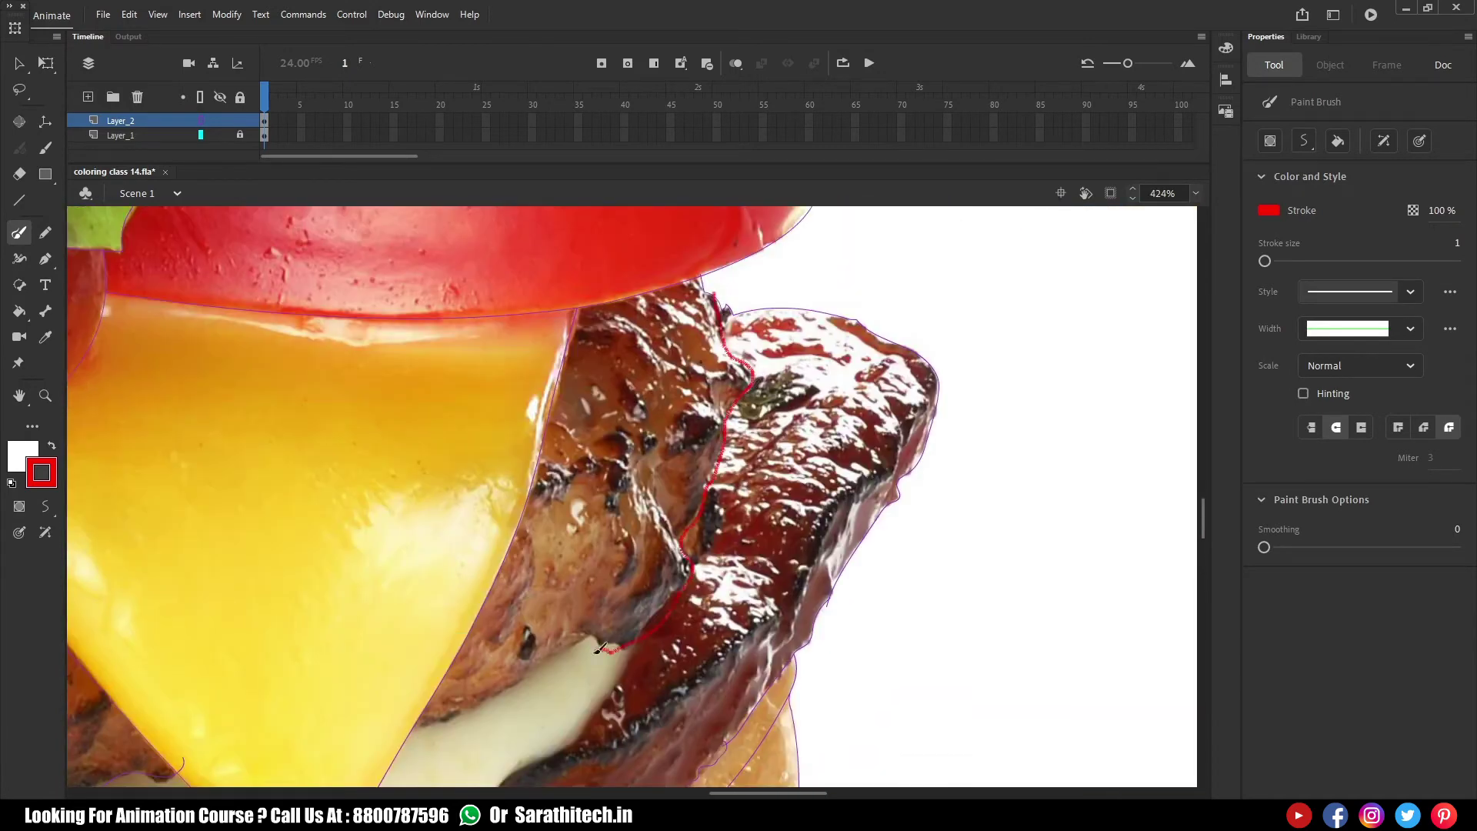
pyautogui.moveTo(481, 706); pyautogui.dragTo(393, 737)
pyautogui.moveTo(695, 562); pyautogui.dragTo(691, 565)
# Brush the sauce's right edge against the bacon and the dark ridge running down the right bacon strip
pyautogui.moveTo(752, 589)
pyautogui.mouseDown()
pyautogui.moveTo(743, 285)
pyautogui.moveTo(632, 490)
pyautogui.moveTo(570, 480)
pyautogui.mouseUp()
pyautogui.scroll(-2, 477, 585)
pyautogui.hscroll(-1, 477, 584)
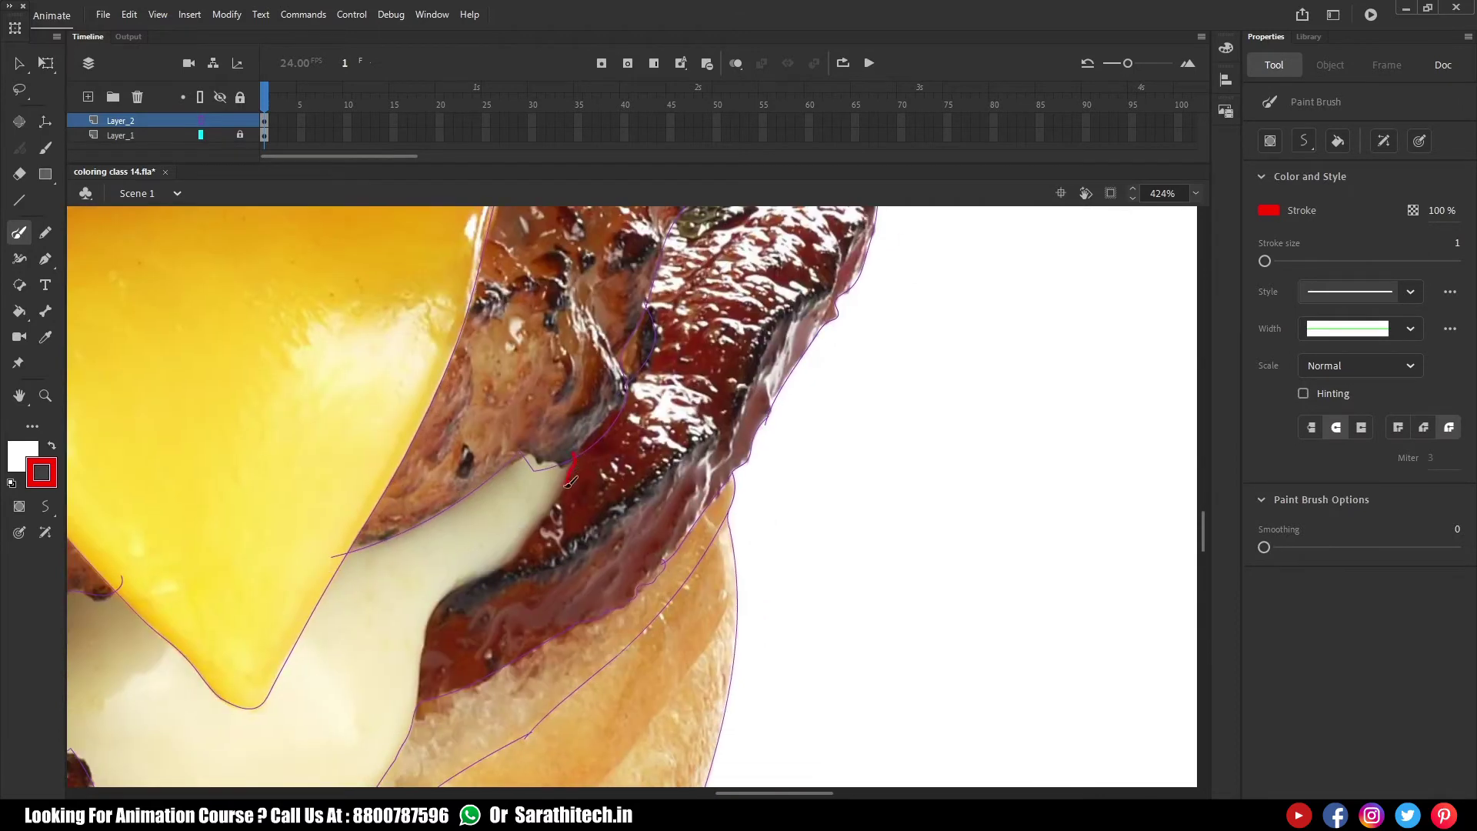
pyautogui.moveTo(420, 672); pyautogui.dragTo(415, 704)
pyautogui.moveTo(528, 580); pyautogui.dragTo(437, 647)
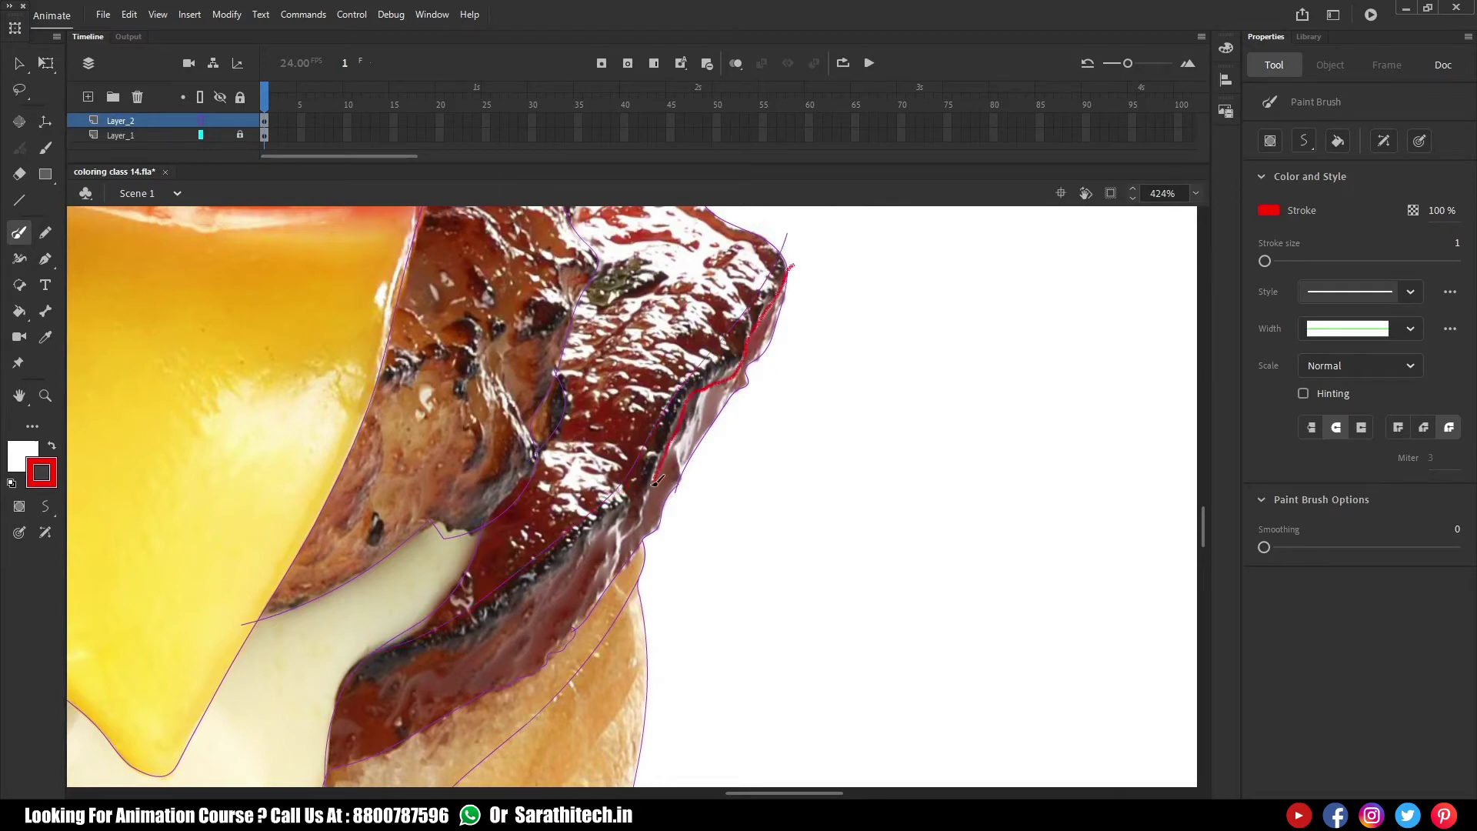
pyautogui.moveTo(399, 663); pyautogui.dragTo(389, 666)
# Brush the lengthwise fold lines inside the lower left bacon, from beneath the cheese corner toward the sauce strip
pyautogui.hotkey('ctrl', '-')
pyautogui.hotkey('ctrl', '-')
pyautogui.moveTo(438, 560); pyautogui.dragTo(762, 518)
pyautogui.moveTo(134, 368); pyautogui.dragTo(540, 659)
pyautogui.moveTo(643, 600); pyautogui.dragTo(643, 606)
pyautogui.moveTo(428, 434); pyautogui.dragTo(771, 610)
pyautogui.moveTo(222, 338); pyautogui.dragTo(245, 374)
pyautogui.moveTo(223, 359); pyautogui.dragTo(228, 366)
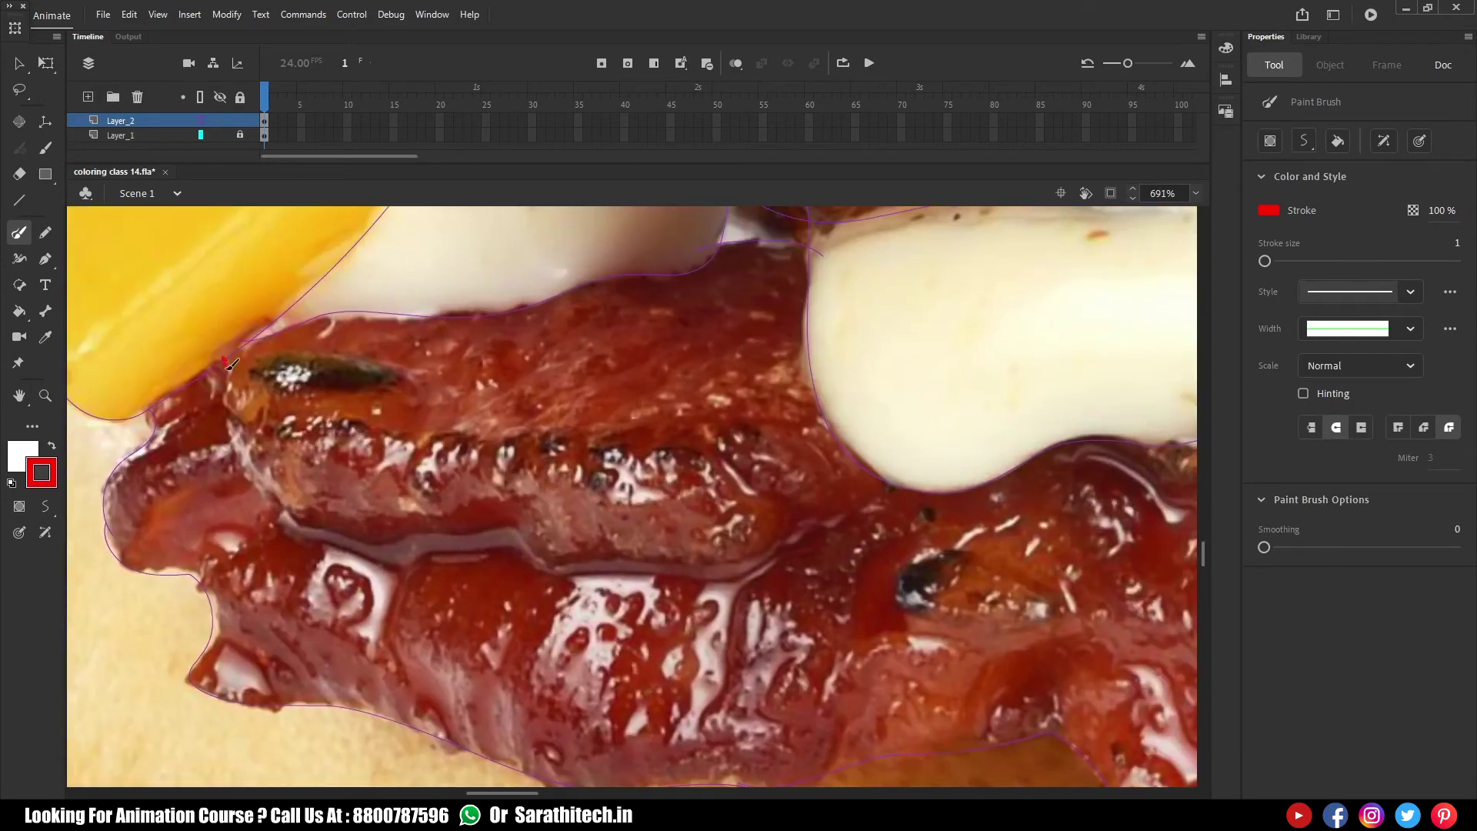
pyautogui.moveTo(691, 570)
pyautogui.mouseDown()
pyautogui.moveTo(822, 531)
pyautogui.moveTo(921, 471)
pyautogui.mouseUp()
pyautogui.scroll(-2, 801, 545)
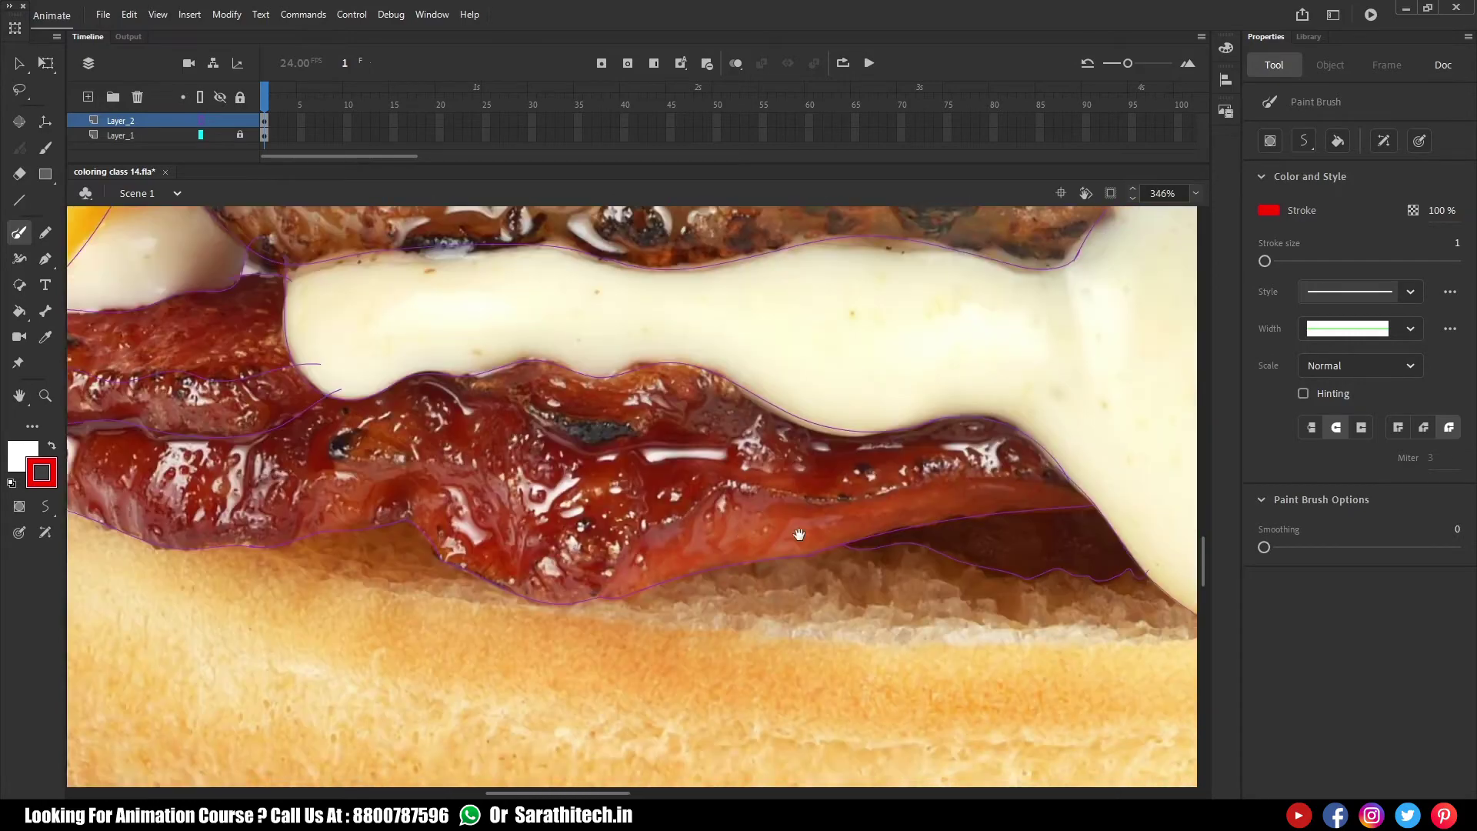
# Brush the curled inner rim at the right bacon piece's end and the edges of the dark band along its length
pyautogui.moveTo(897, 517); pyautogui.dragTo(253, 362)
pyautogui.moveTo(1092, 523)
pyautogui.mouseDown()
pyautogui.moveTo(689, 435)
pyautogui.moveTo(594, 666)
pyautogui.mouseUp()
pyautogui.moveTo(290, 353); pyautogui.dragTo(895, 608)
pyautogui.moveTo(976, 389); pyautogui.dragTo(1001, 436)
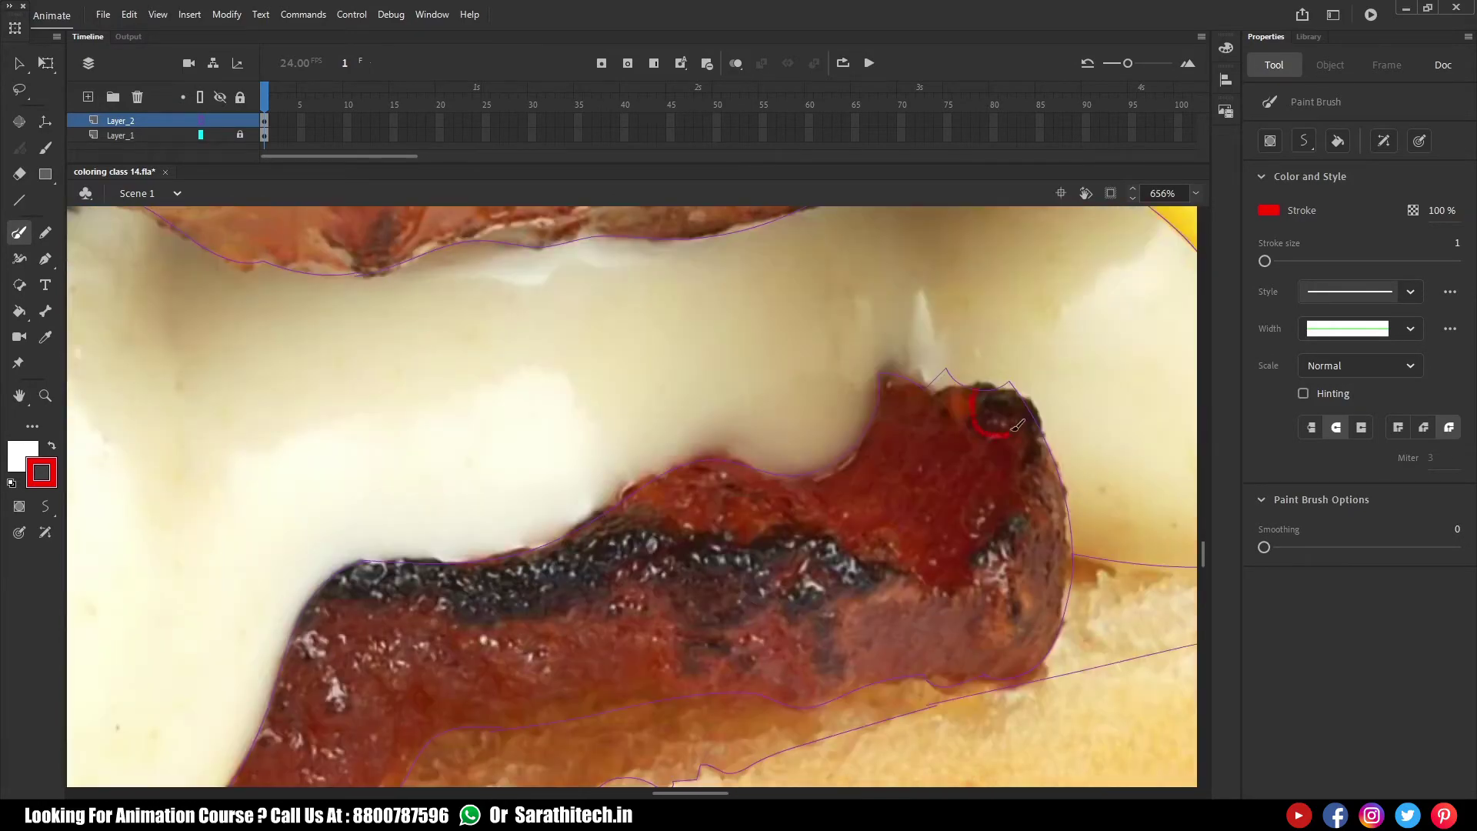
pyautogui.moveTo(428, 552); pyautogui.dragTo(294, 448)
pyautogui.moveTo(158, 489); pyautogui.dragTo(164, 494)
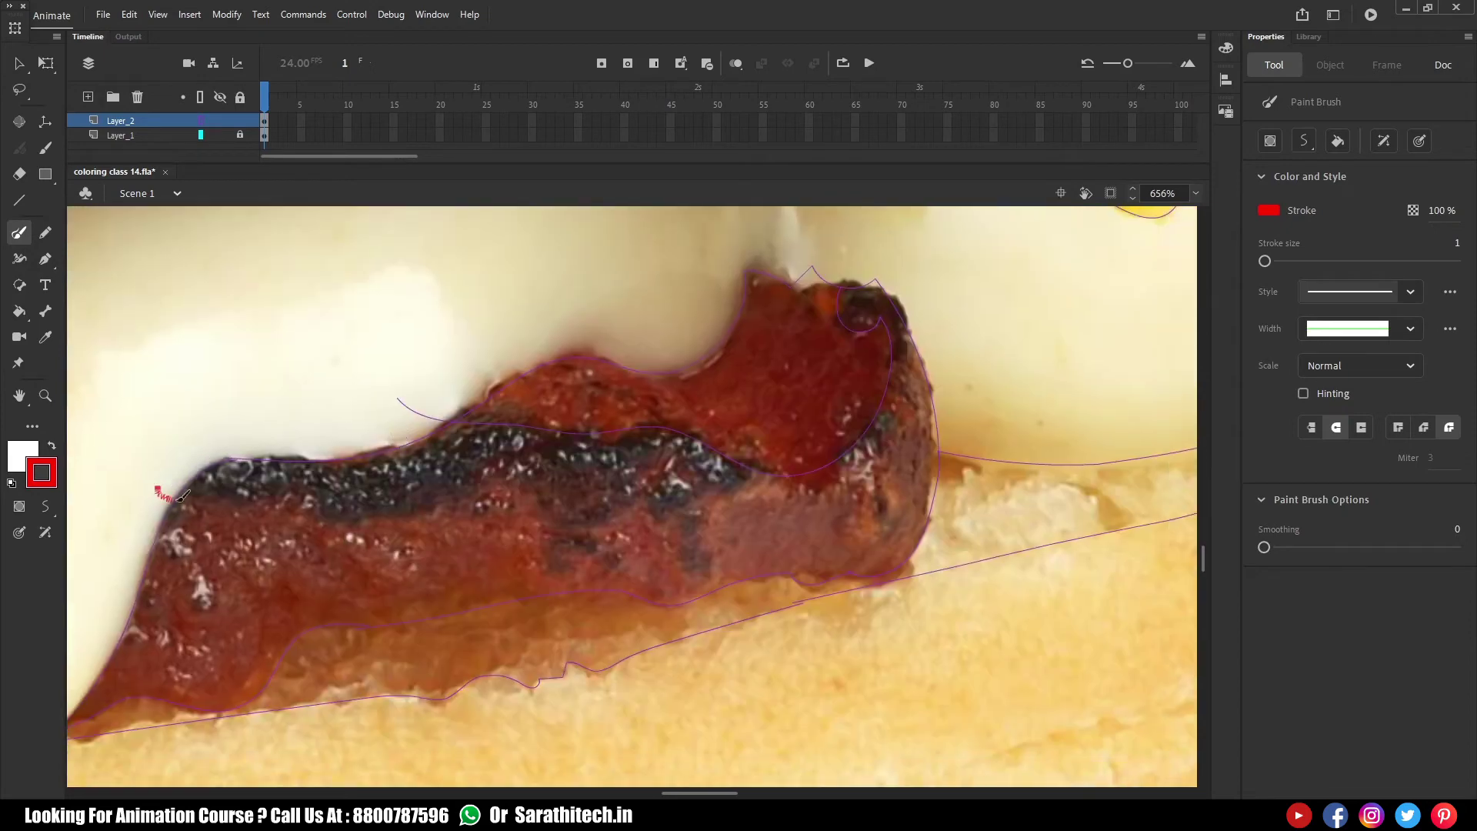
pyautogui.scroll(-4, 770, 425)
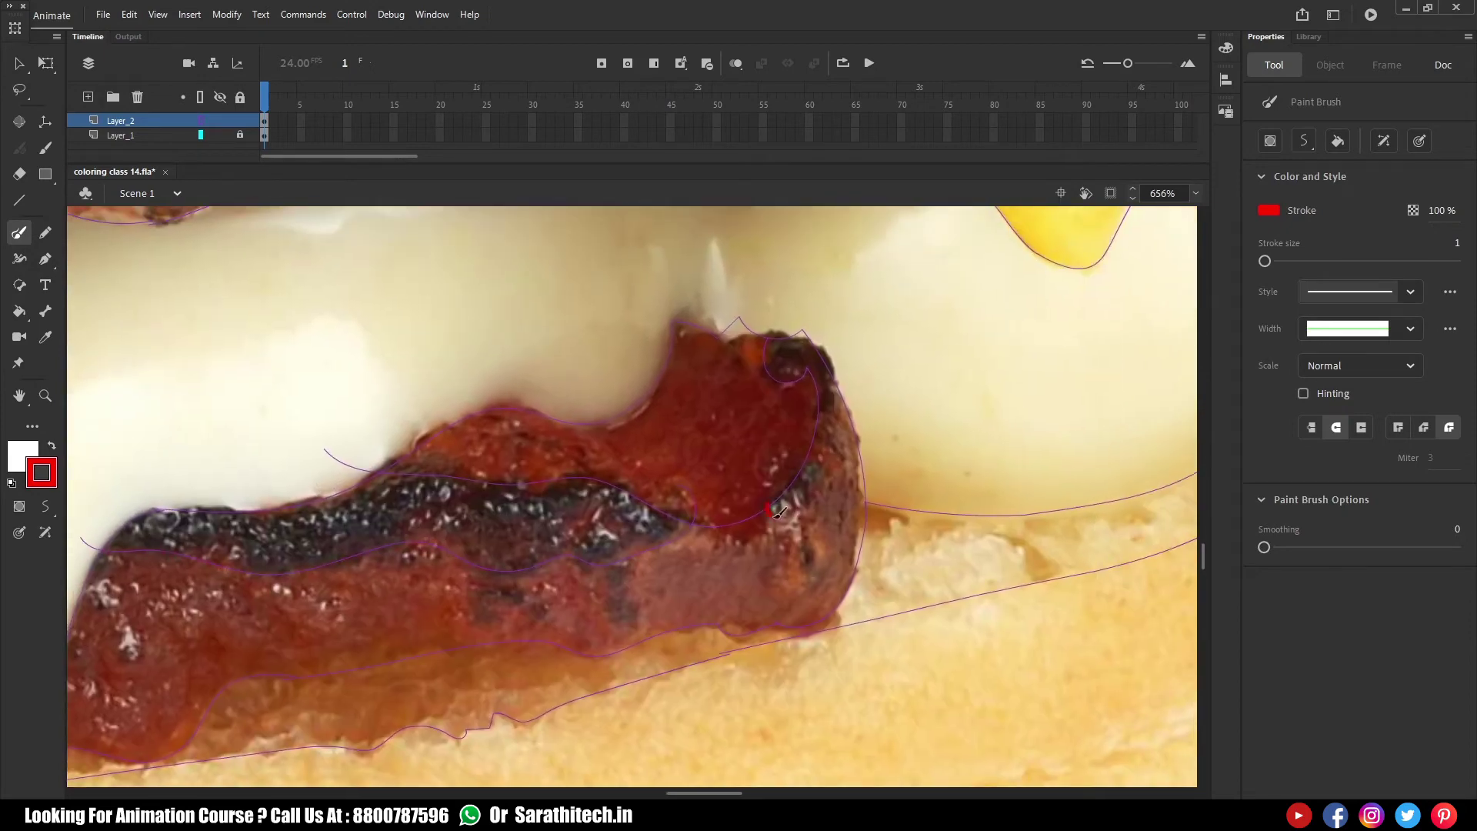
# Hide Layer_1 to examine the complete burger line art, and show the photo layer again
pyautogui.hotkey('ctrl', '2')
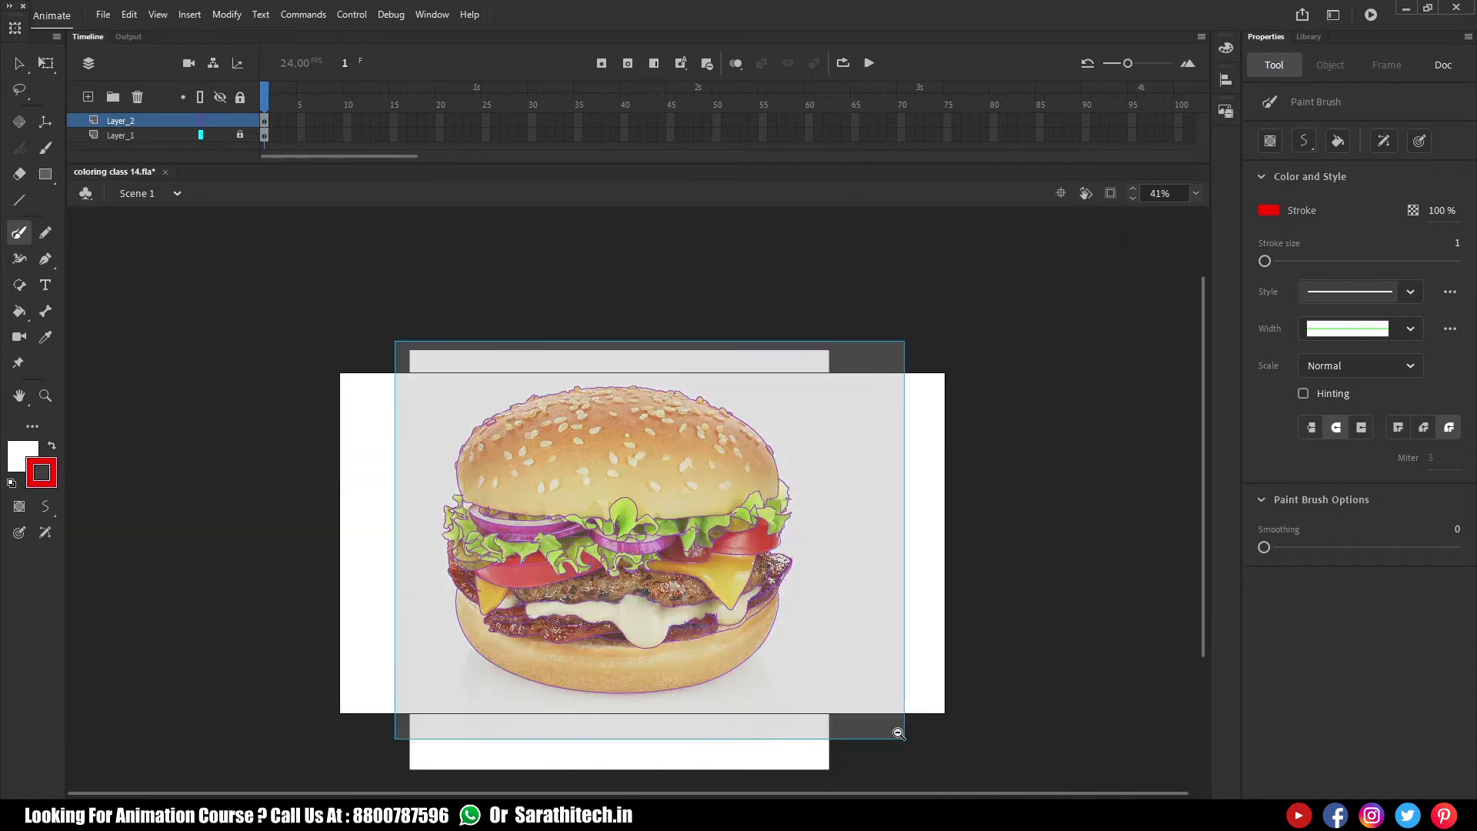
pyautogui.click(220, 134)
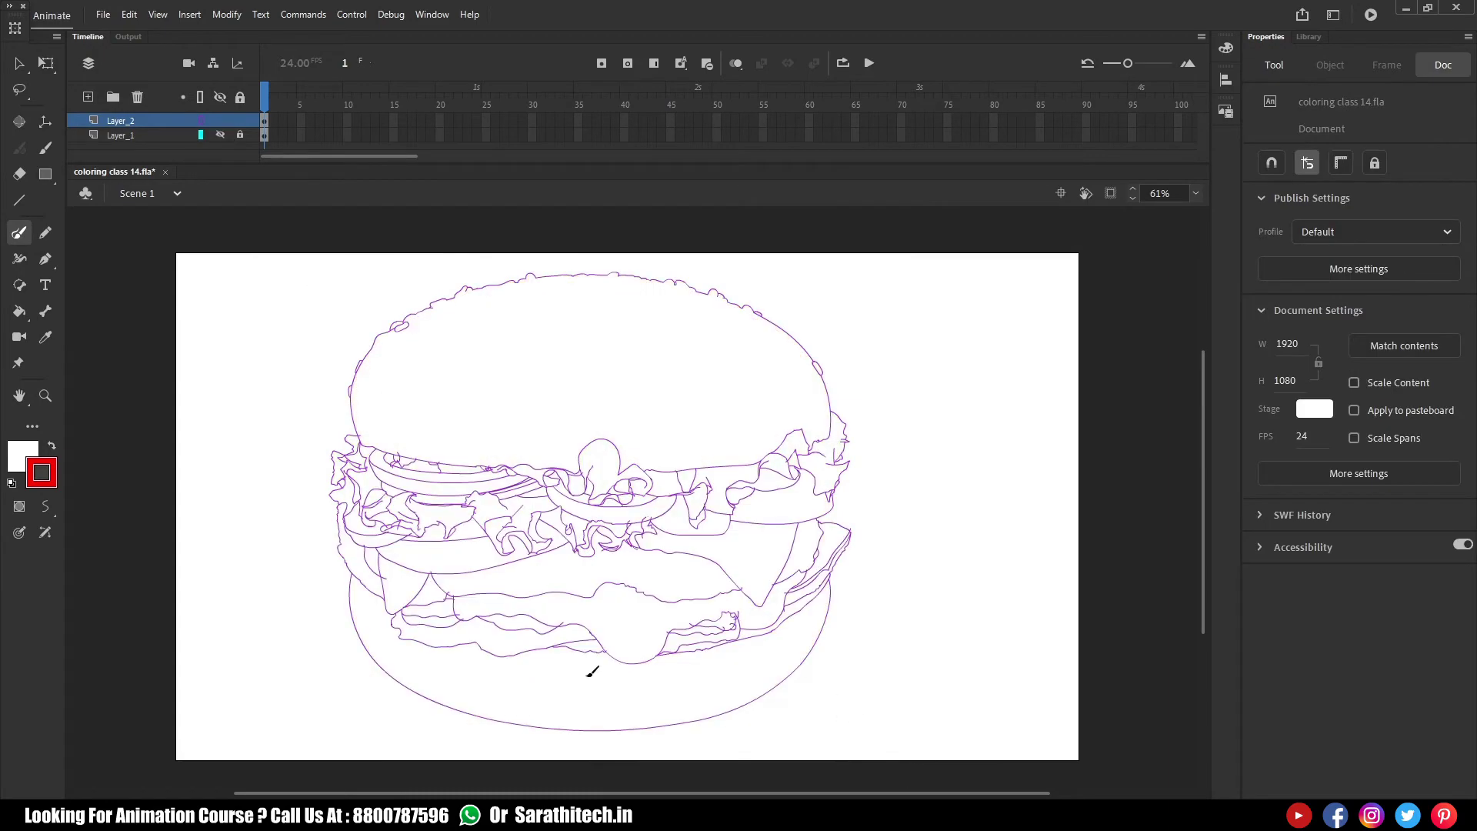
pyautogui.click(220, 135)
# Draw line segments along the lower bun's upper edge beneath the bacon and sauce drip, bending them to follow the photo
pyautogui.scroll(5, 607, 654)
pyautogui.moveTo(278, 495); pyautogui.dragTo(875, 566)
pyautogui.press('n')
pyautogui.moveTo(719, 534); pyautogui.dragTo(717, 548)
pyautogui.moveTo(1177, 616); pyautogui.dragTo(703, 603)
pyautogui.moveTo(696, 553); pyautogui.dragTo(859, 557)
pyautogui.moveTo(741, 558); pyautogui.dragTo(745, 574)
pyautogui.hotkey('ctrl', '-')
pyautogui.moveTo(1100, 587); pyautogui.dragTo(1054, 573)
pyautogui.moveTo(207, 571); pyautogui.dragTo(607, 593)
pyautogui.hotkey('ctrl', '-')
pyautogui.hotkey('ctrl', '-')
pyautogui.hotkey('ctrl', '2')
pyautogui.moveTo(752, 541); pyautogui.dragTo(752, 622)
# Save the file and check the outlines with Layer_1 temporarily hidden
pyautogui.hotkey('ctrl', 's')
pyautogui.click(221, 135)
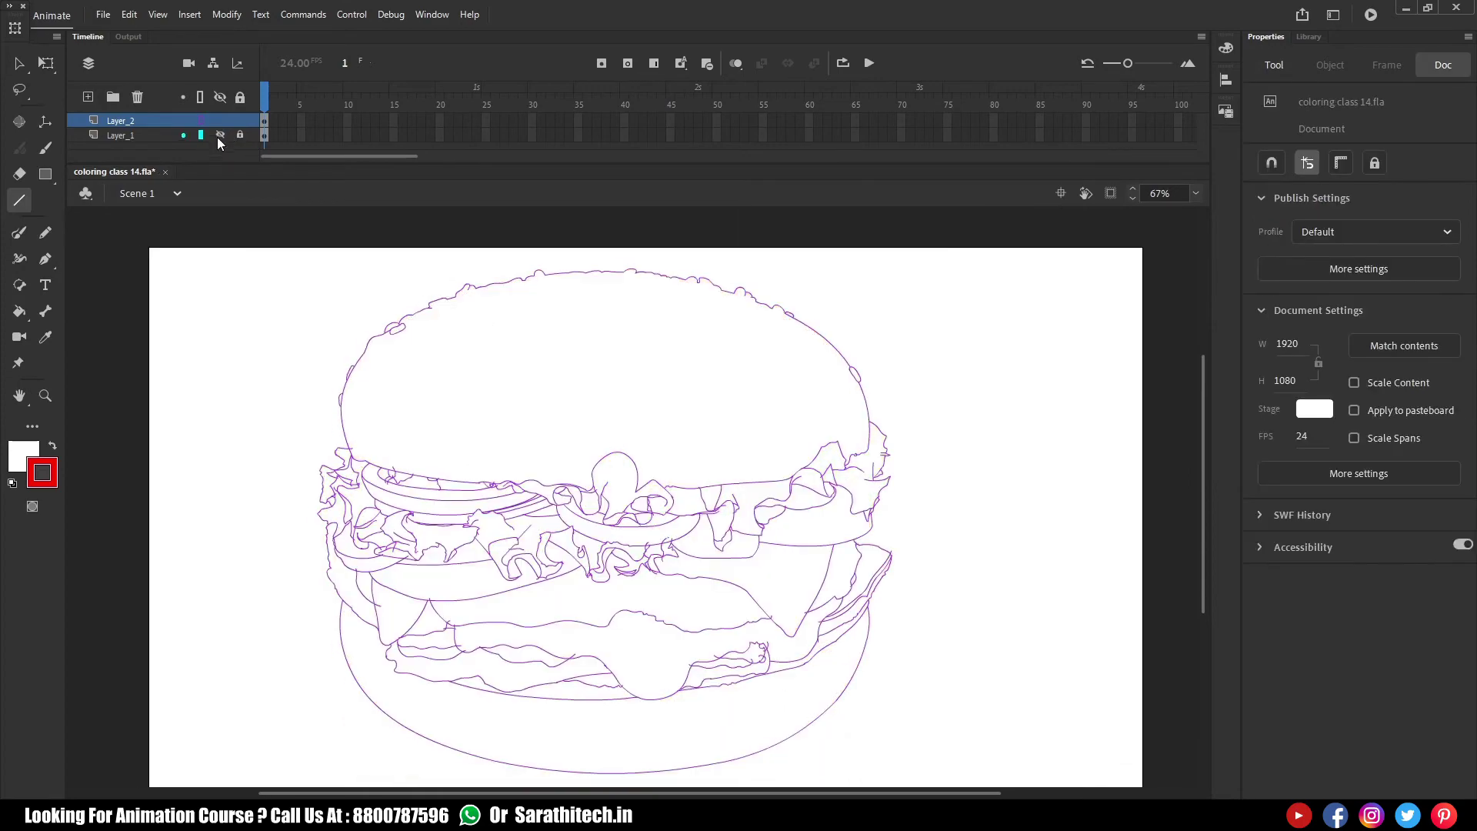
pyautogui.click(220, 135)
# Outline the sesame seed just inside the top bun's left edge with lines bent to its contour
pyautogui.scroll(10, 352, 362)
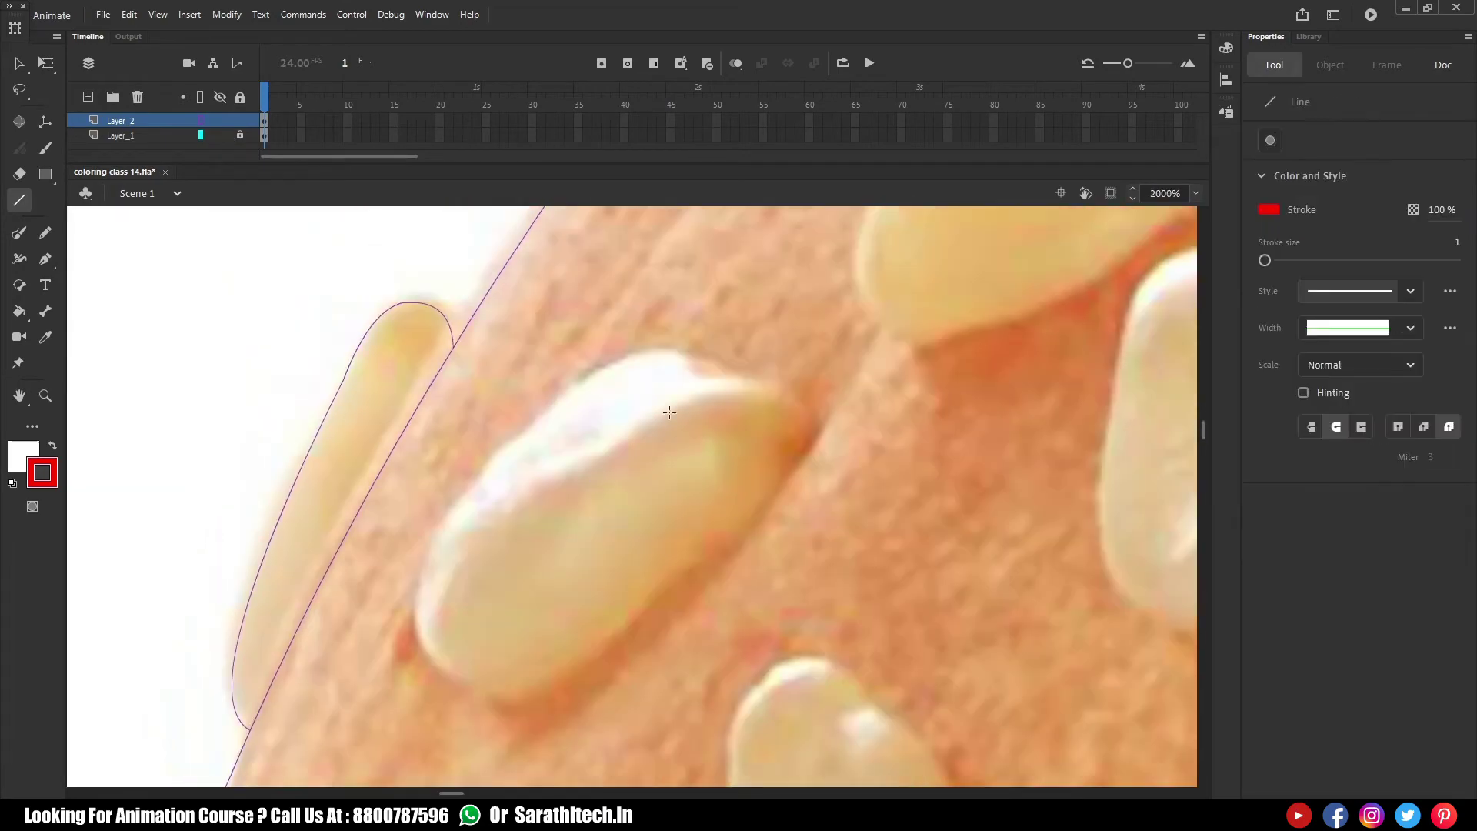
pyautogui.moveTo(816, 428)
pyautogui.mouseDown()
pyautogui.moveTo(488, 692)
pyautogui.moveTo(428, 655)
pyautogui.mouseUp()
pyautogui.moveTo(532, 593)
pyautogui.mouseDown()
pyautogui.moveTo(465, 754)
pyautogui.moveTo(506, 699)
pyautogui.mouseUp()
pyautogui.moveTo(505, 603); pyautogui.dragTo(638, 715)
pyautogui.moveTo(668, 612); pyautogui.dragTo(661, 593)
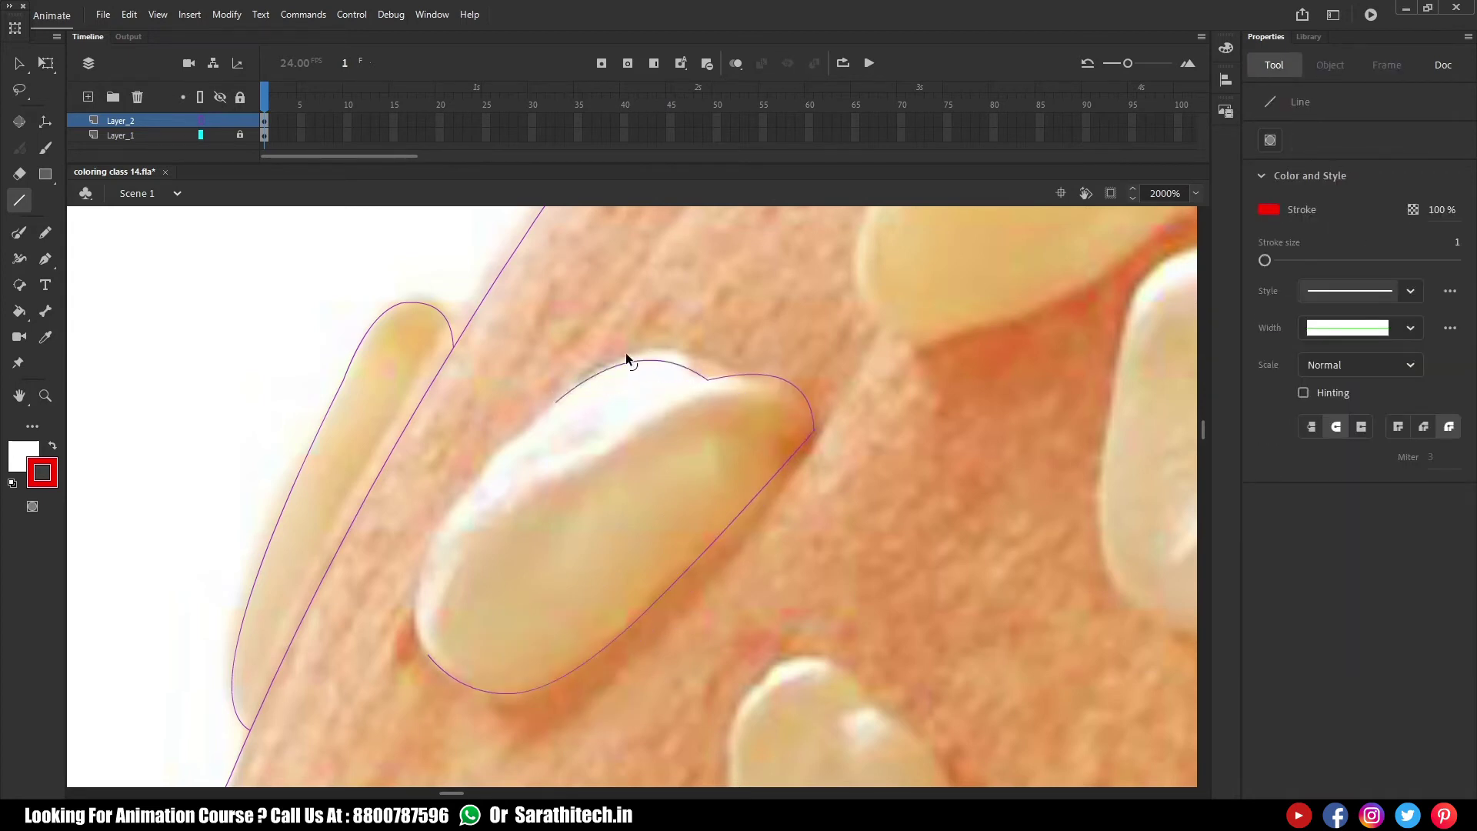
pyautogui.moveTo(718, 373); pyautogui.dragTo(718, 373)
pyautogui.moveTo(421, 646); pyautogui.dragTo(428, 656)
# Brush outlines around the oval seed and the rounder seed to the upper right of the first traced seed
pyautogui.hotkey('ctrl', '-')
pyautogui.moveTo(666, 475)
pyautogui.mouseDown()
pyautogui.moveTo(657, 528)
pyautogui.moveTo(441, 680)
pyautogui.mouseUp()
pyautogui.press('y')
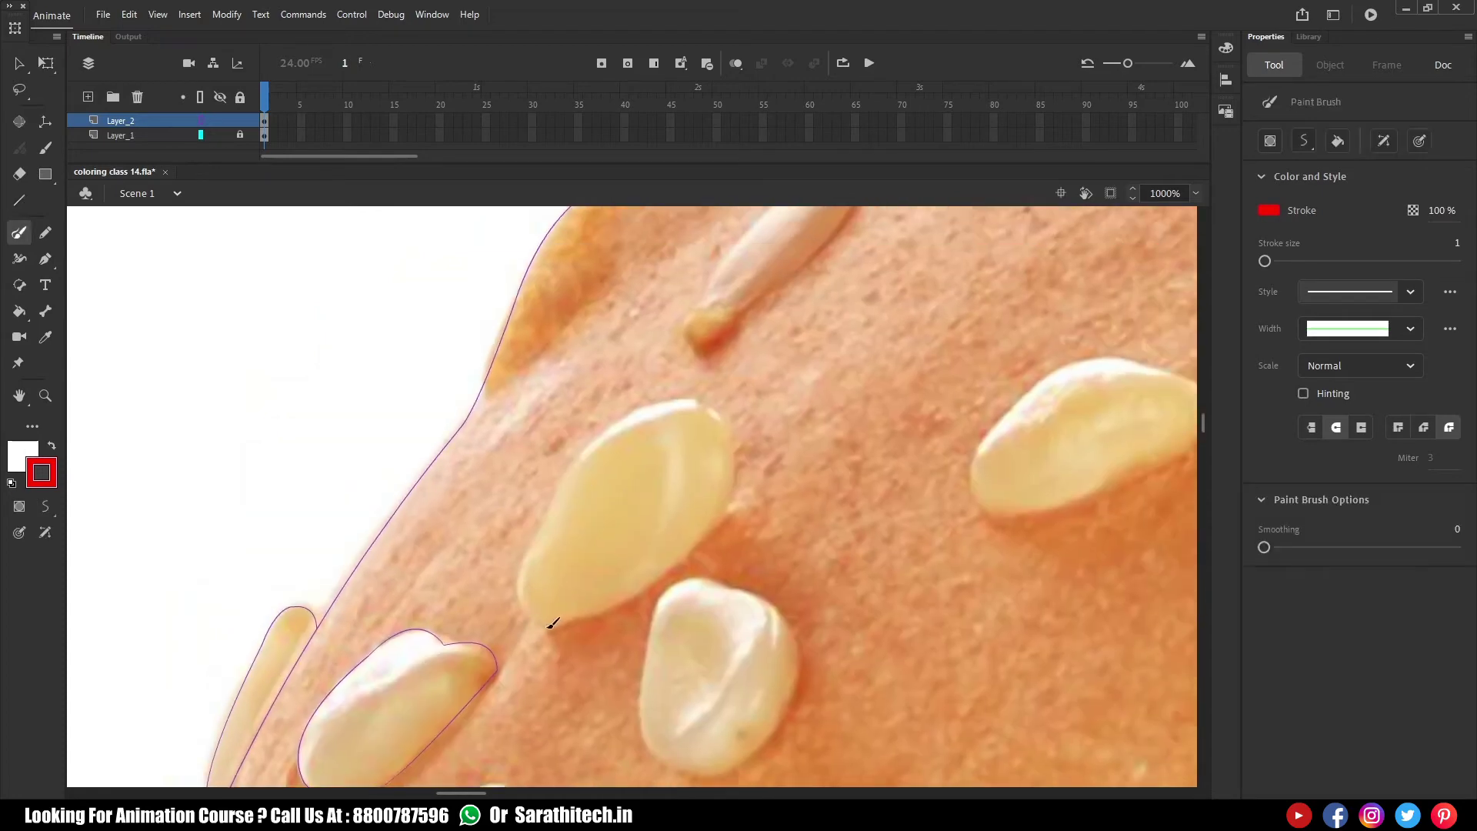
pyautogui.moveTo(643, 591); pyautogui.dragTo(549, 626)
pyautogui.moveTo(668, 700); pyautogui.dragTo(661, 524)
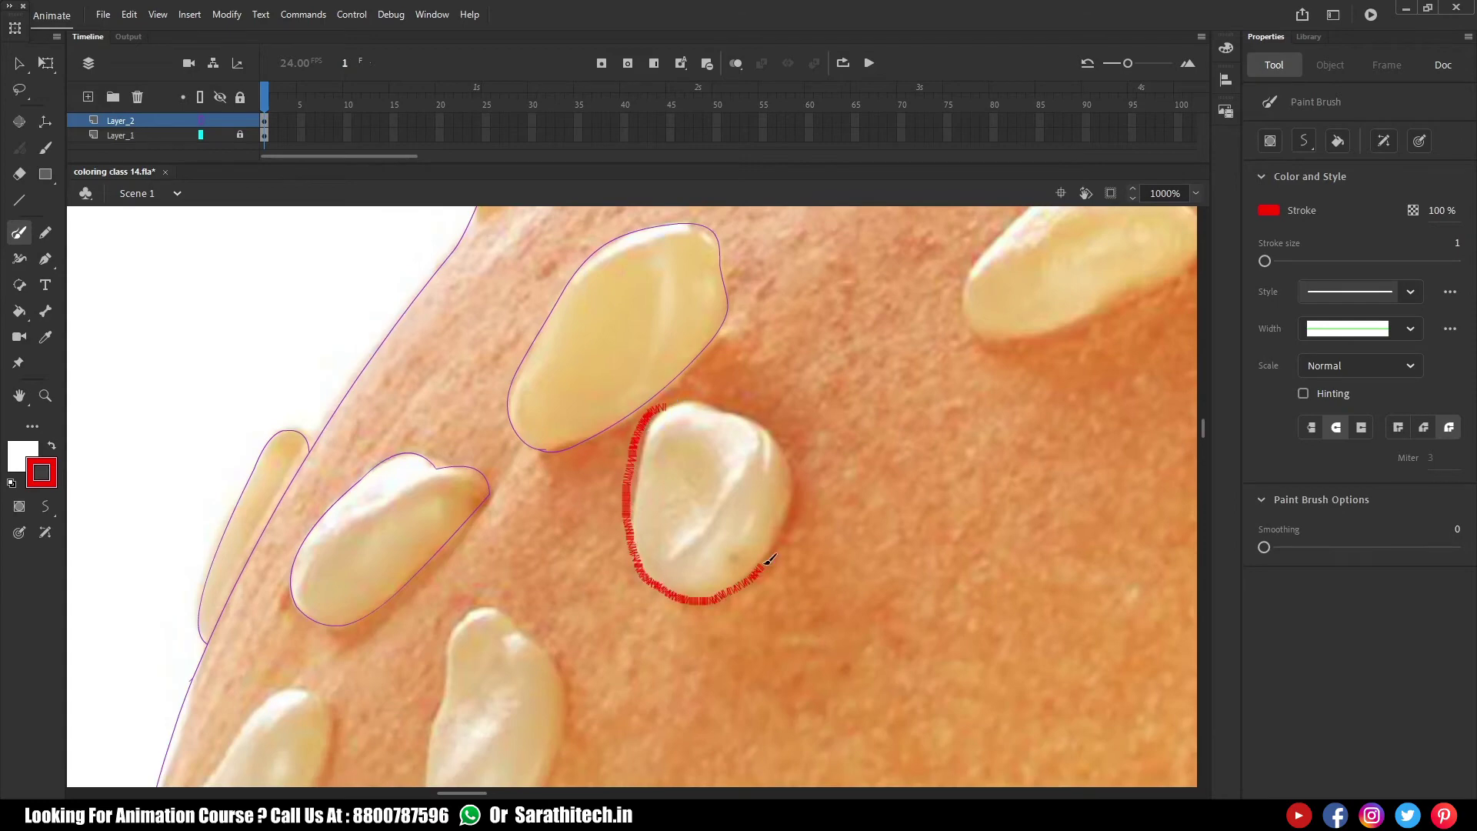
pyautogui.moveTo(778, 422)
pyautogui.mouseDown()
pyautogui.moveTo(666, 405)
pyautogui.moveTo(745, 326)
pyautogui.mouseUp()
pyautogui.keyDown('ctrl'); pyautogui.click(778, 374); pyautogui.keyUp('ctrl')
# Brush outlines around the long curved seed and the smaller seed beside the bun's left edge, closing the smaller one's contour
pyautogui.hotkey('ctrl', '-')
pyautogui.moveTo(518, 712)
pyautogui.mouseDown()
pyautogui.moveTo(769, 395)
pyautogui.moveTo(584, 720)
pyautogui.mouseUp()
pyautogui.moveTo(647, 266); pyautogui.dragTo(639, 313)
pyautogui.moveTo(564, 472)
pyautogui.mouseDown()
pyautogui.moveTo(612, 291)
pyautogui.moveTo(713, 318)
pyautogui.mouseUp()
pyautogui.moveTo(775, 401)
pyautogui.mouseDown()
pyautogui.moveTo(754, 558)
pyautogui.moveTo(616, 677)
pyautogui.moveTo(543, 569)
pyautogui.moveTo(563, 471)
pyautogui.mouseUp()
pyautogui.moveTo(459, 476); pyautogui.dragTo(815, 460)
pyautogui.moveTo(549, 543)
pyautogui.mouseDown()
pyautogui.moveTo(649, 410)
pyautogui.moveTo(757, 437)
pyautogui.moveTo(636, 676)
pyautogui.moveTo(511, 621)
pyautogui.moveTo(582, 502)
pyautogui.mouseUp()
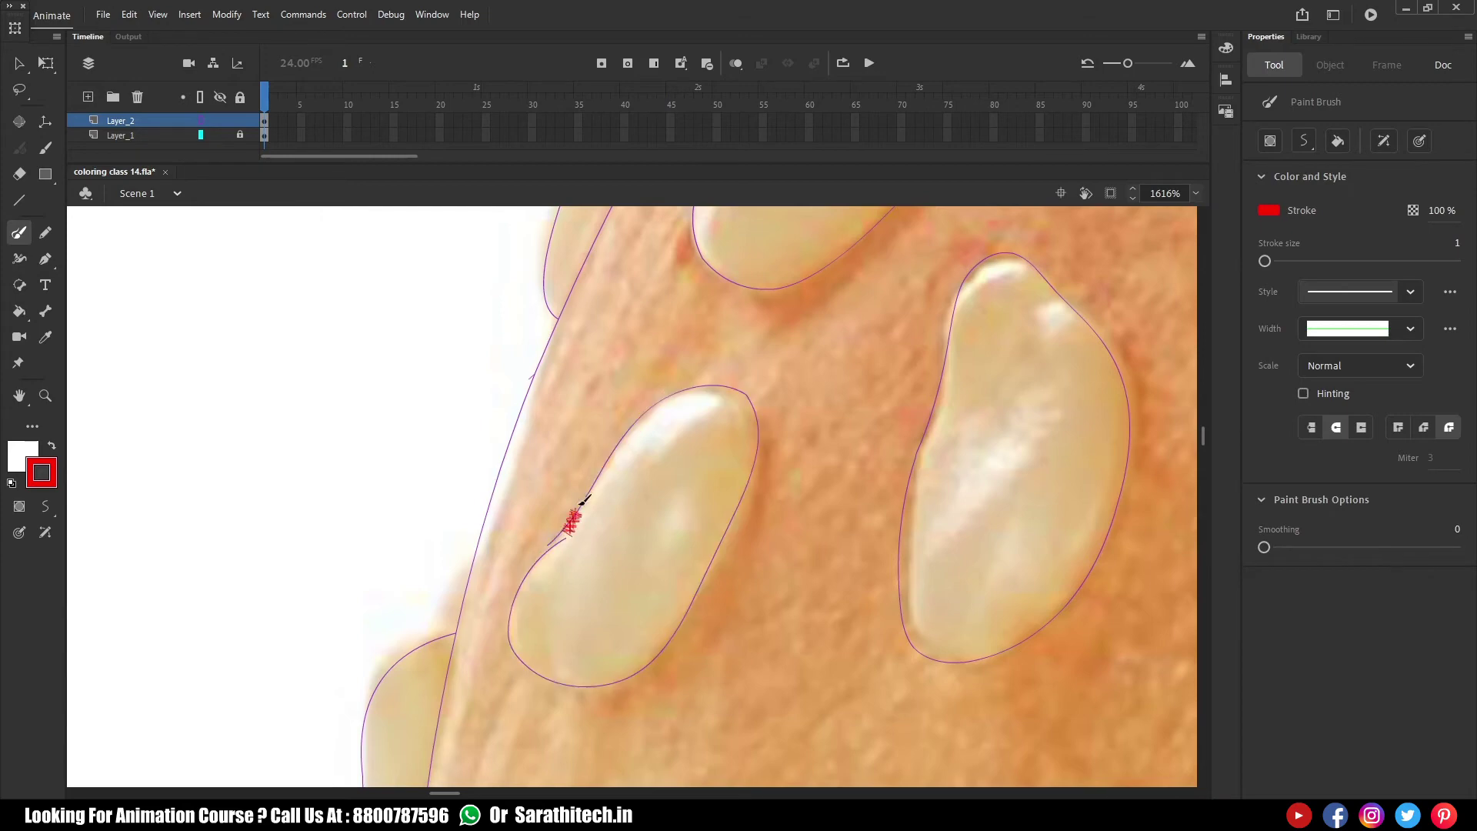
# Brush the outline of the upright seed at the top bun's lower left edge, above the lettuce
pyautogui.hotkey('ctrl', '-')
pyautogui.hotkey('ctrl', '-')
pyautogui.moveTo(660, 724); pyautogui.dragTo(679, 469)
pyautogui.moveTo(541, 329); pyautogui.dragTo(680, 492)
pyautogui.moveTo(539, 319)
pyautogui.mouseDown()
pyautogui.moveTo(539, 458)
pyautogui.moveTo(535, 387)
pyautogui.moveTo(581, 328)
pyautogui.moveTo(678, 435)
pyautogui.moveTo(713, 673)
pyautogui.mouseUp()
pyautogui.moveTo(604, 701); pyautogui.dragTo(540, 553)
pyautogui.scroll(-5, 539, 553)
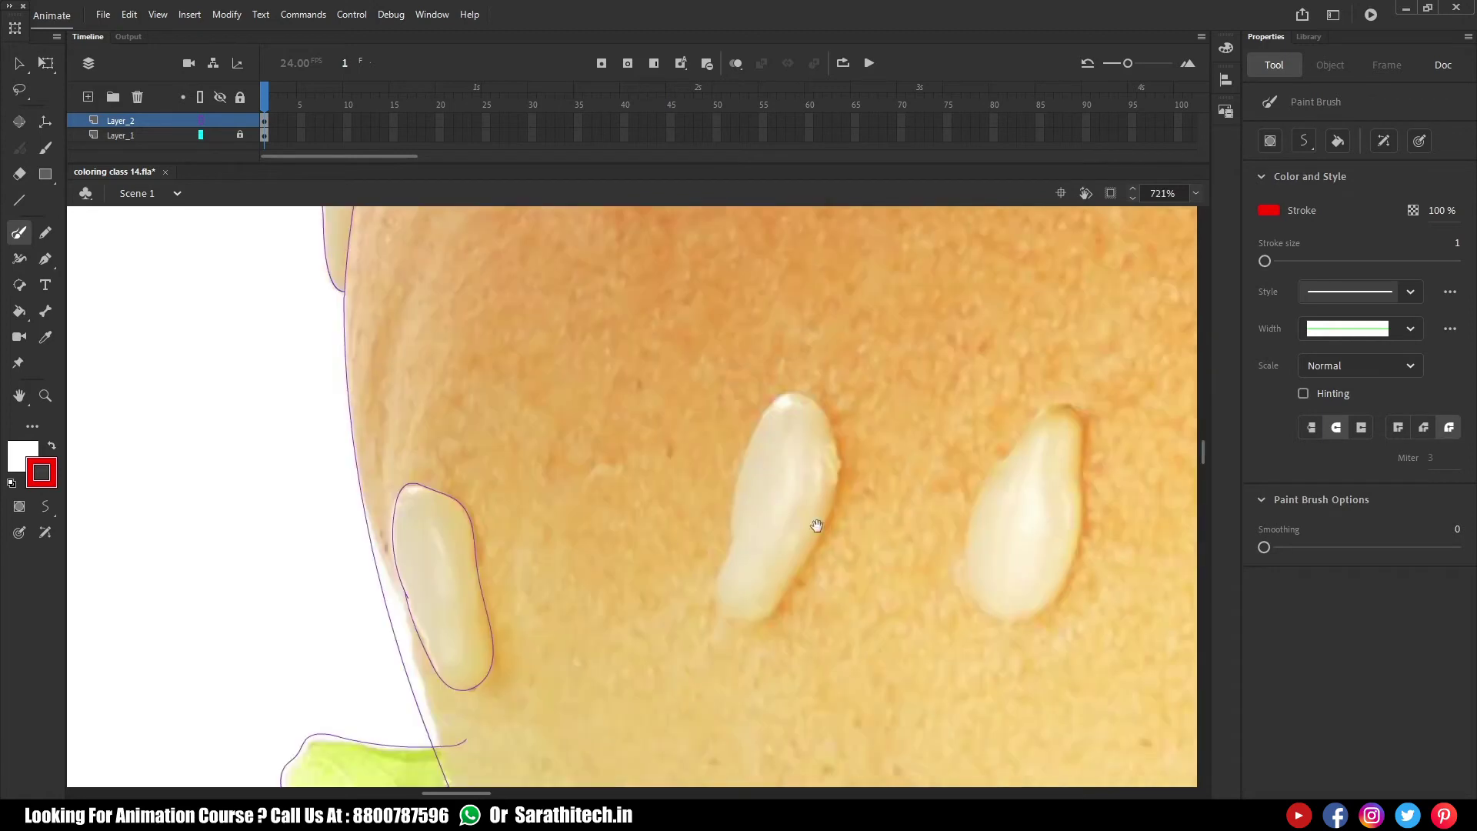
# Brush outlines around the two elongated seeds to the right of the lower left edge seed
pyautogui.scroll(4, 528, 623)
pyautogui.moveTo(494, 631)
pyautogui.mouseDown()
pyautogui.moveTo(525, 508)
pyautogui.moveTo(612, 380)
pyautogui.moveTo(677, 511)
pyautogui.moveTo(576, 761)
pyautogui.moveTo(472, 681)
pyautogui.moveTo(493, 633)
pyautogui.mouseUp()
pyautogui.hscroll(3, 707, 446)
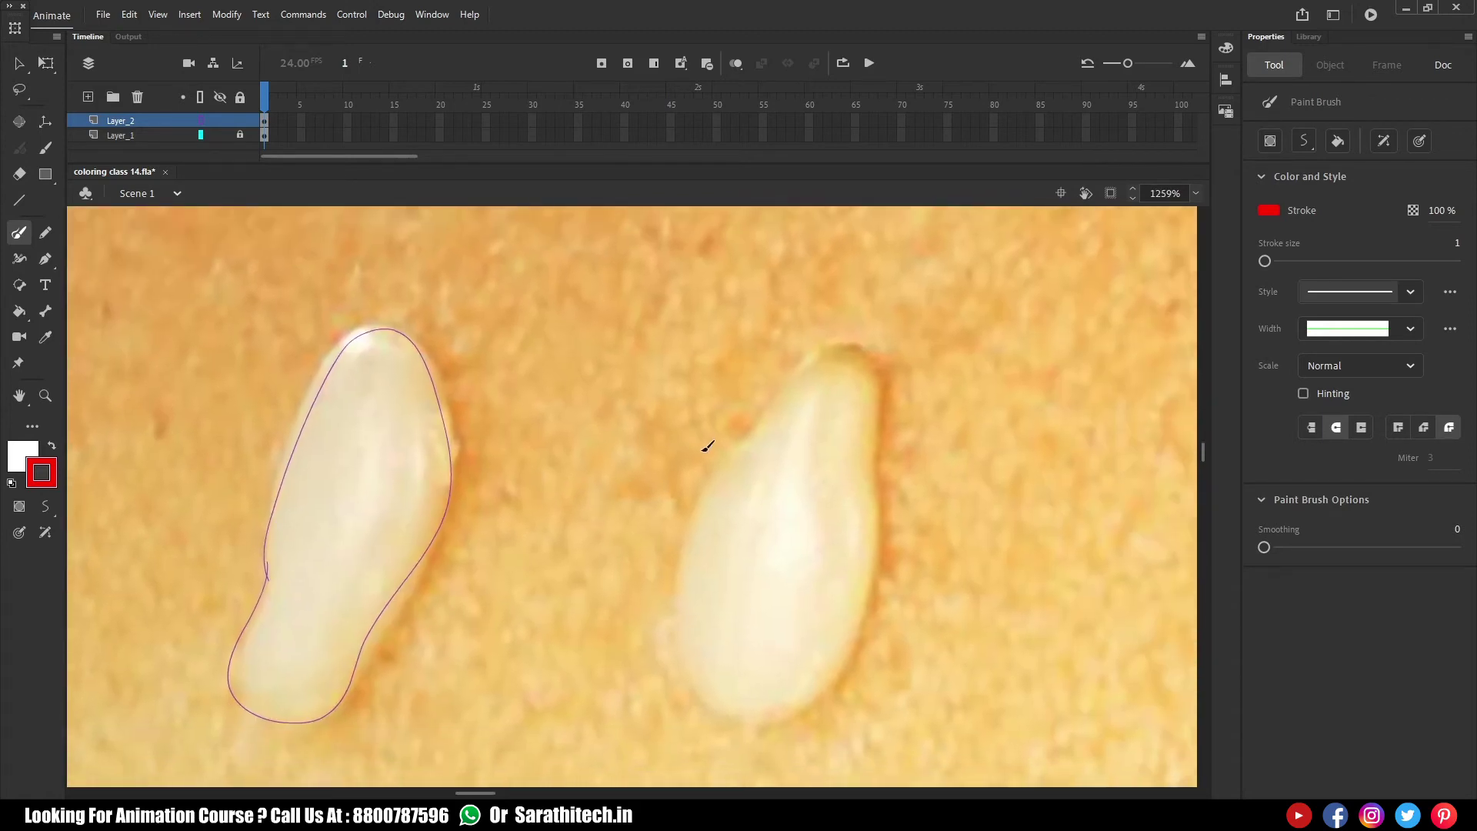
pyautogui.moveTo(839, 345)
pyautogui.mouseDown()
pyautogui.moveTo(881, 462)
pyautogui.moveTo(850, 658)
pyautogui.moveTo(679, 654)
pyautogui.moveTo(689, 512)
pyautogui.mouseUp()
# Brush the outline of the single notched seed to the upper right of the two elongated seeds
pyautogui.hotkey('ctrl', '-')
pyautogui.moveTo(864, 385); pyautogui.dragTo(904, 666)
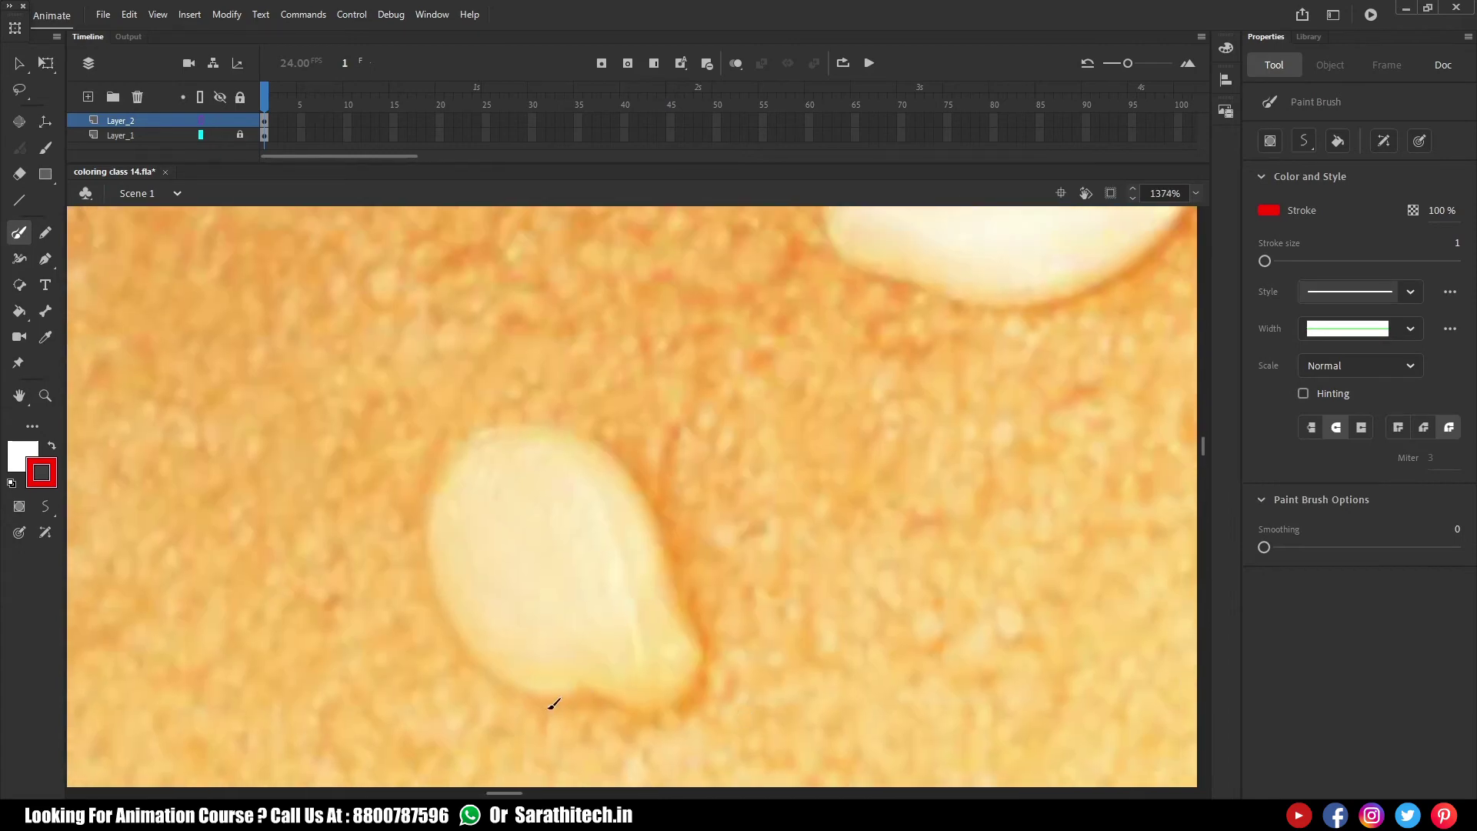
pyautogui.moveTo(626, 707); pyautogui.dragTo(685, 605)
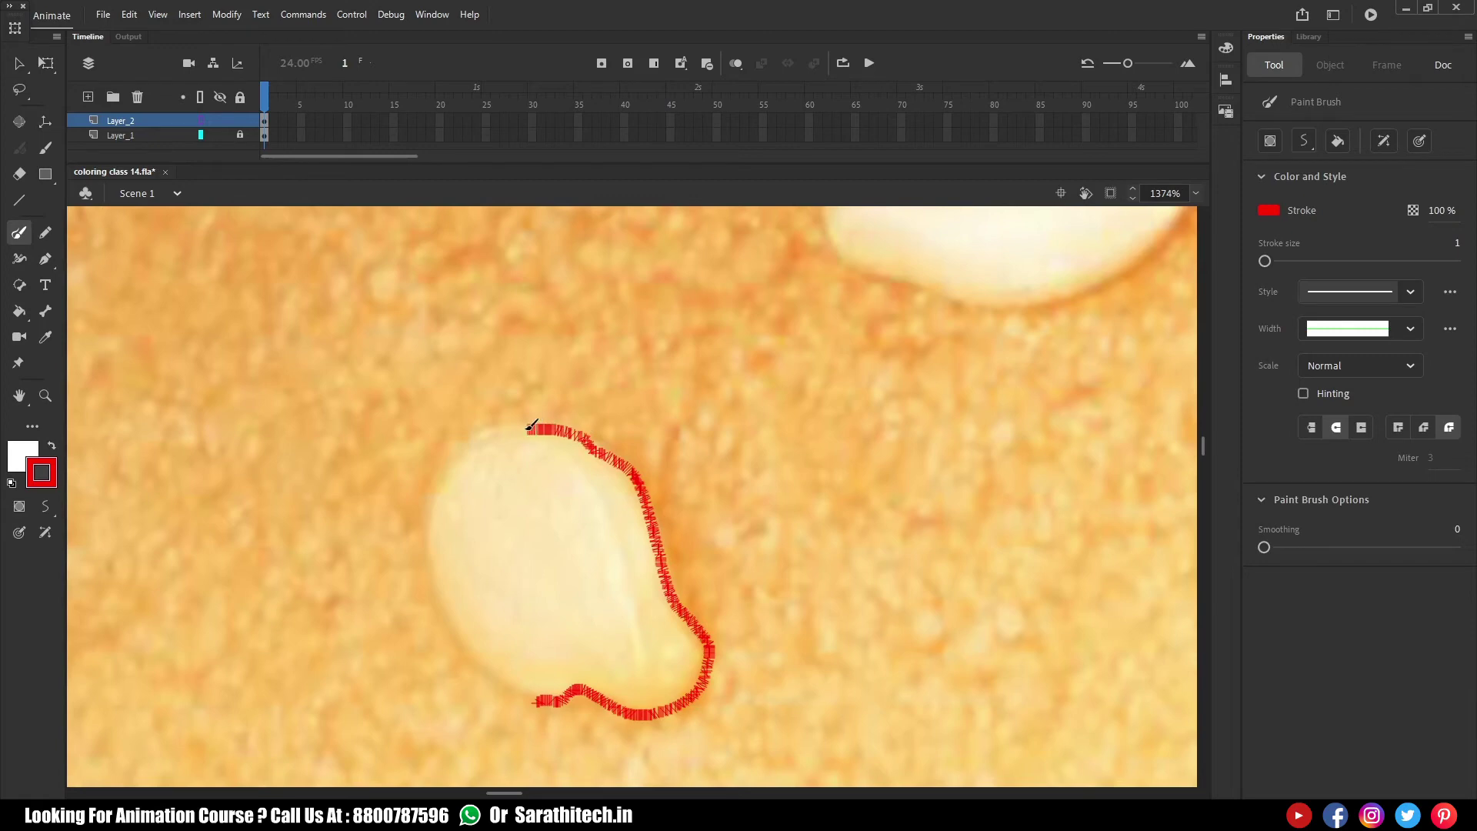
pyautogui.moveTo(433, 499)
pyautogui.mouseDown()
pyautogui.moveTo(495, 686)
pyautogui.moveTo(565, 700)
pyautogui.mouseUp()
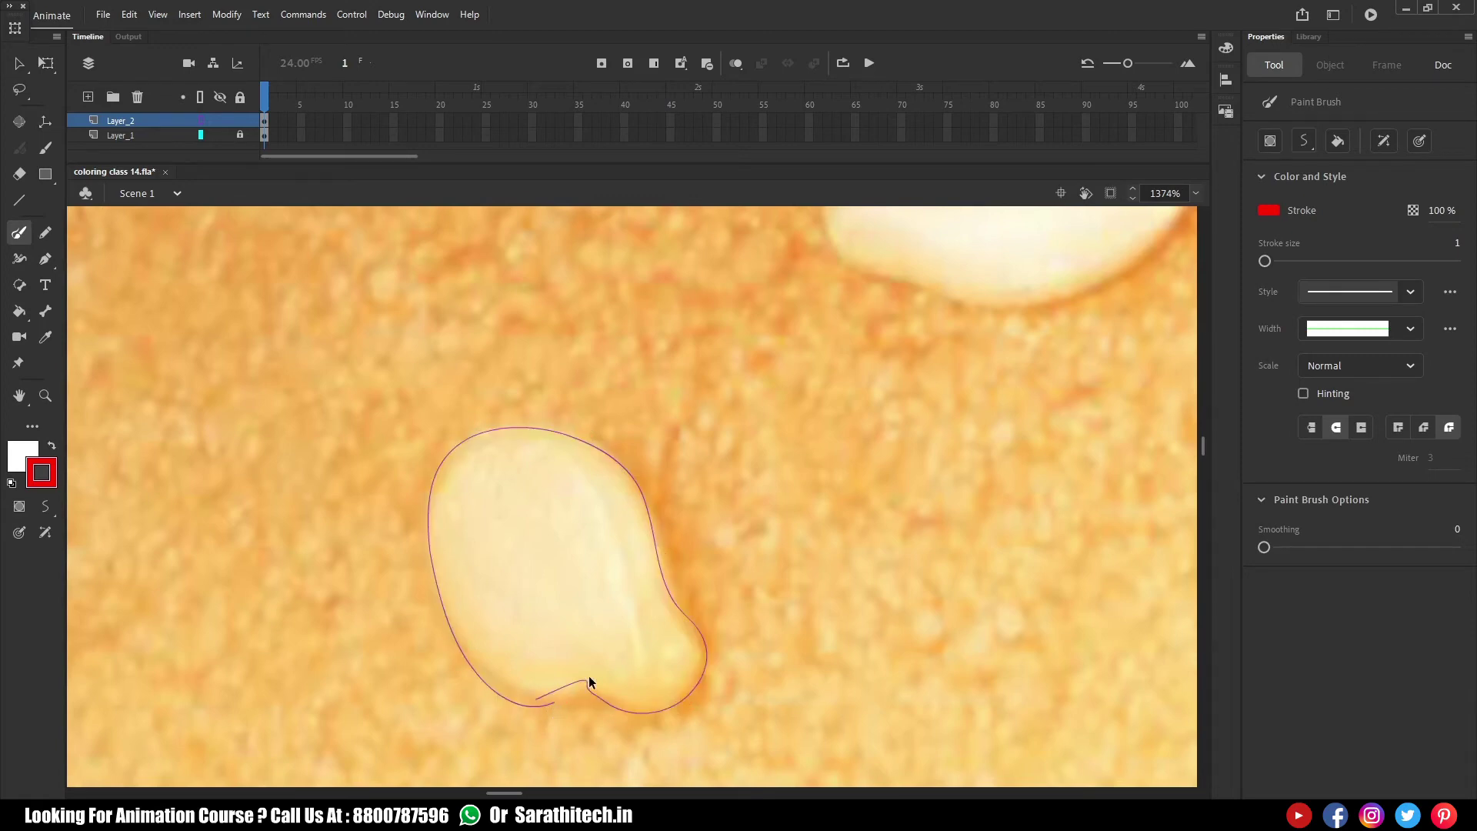
# Zoom out and examine the traced seeds with Layer_1 temporarily hidden
pyautogui.scroll(-10, 468, 669)
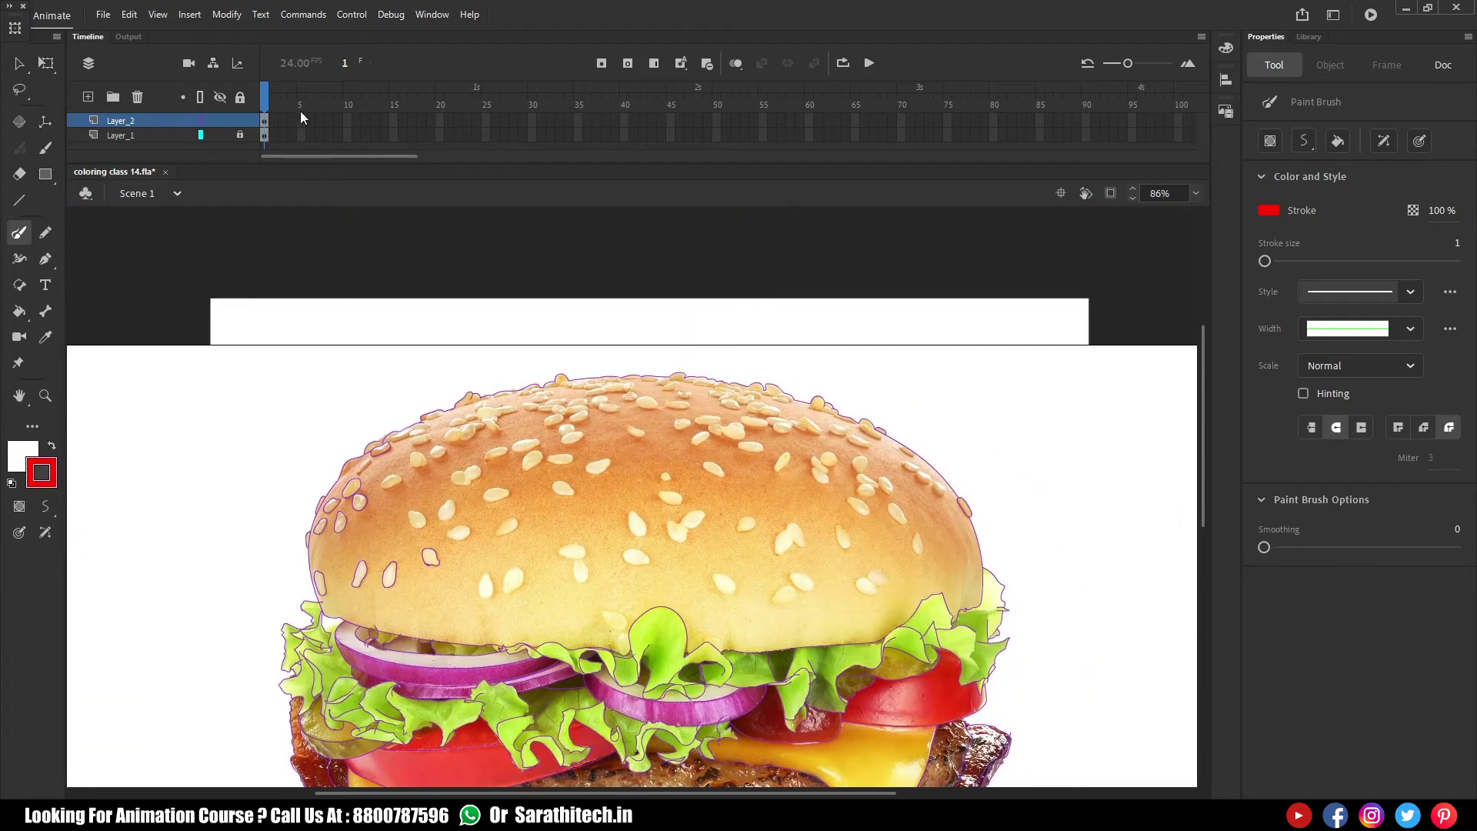
pyautogui.click(220, 135)
pyautogui.click(221, 135)
# Brush outlines around the sesame seeds just inside the top bun's upper left rim
pyautogui.moveTo(333, 396); pyautogui.dragTo(471, 501)
pyautogui.scroll(5, 601, 534)
pyautogui.moveTo(402, 641)
pyautogui.mouseDown()
pyautogui.moveTo(508, 633)
pyautogui.moveTo(727, 393)
pyautogui.moveTo(610, 371)
pyautogui.moveTo(401, 643)
pyautogui.mouseUp()
pyautogui.moveTo(1033, 758); pyautogui.dragTo(528, 432)
pyautogui.moveTo(443, 642)
pyautogui.mouseDown()
pyautogui.moveTo(434, 603)
pyautogui.moveTo(521, 439)
pyautogui.moveTo(731, 369)
pyautogui.moveTo(885, 493)
pyautogui.moveTo(674, 628)
pyautogui.moveTo(432, 610)
pyautogui.moveTo(423, 584)
pyautogui.mouseUp()
pyautogui.hotkey('ctrl', '-')
pyautogui.hotkey('ctrl', '-')
# Brush outlines around the long diagonal seed at the rim, the oval seed touching it and the seed below that one
pyautogui.moveTo(869, 311); pyautogui.dragTo(612, 601)
pyautogui.moveTo(413, 421); pyautogui.dragTo(493, 461)
pyautogui.moveTo(333, 589)
pyautogui.mouseDown()
pyautogui.moveTo(589, 465)
pyautogui.moveTo(808, 390)
pyautogui.moveTo(745, 504)
pyautogui.moveTo(828, 591)
pyautogui.moveTo(1148, 511)
pyautogui.mouseUp()
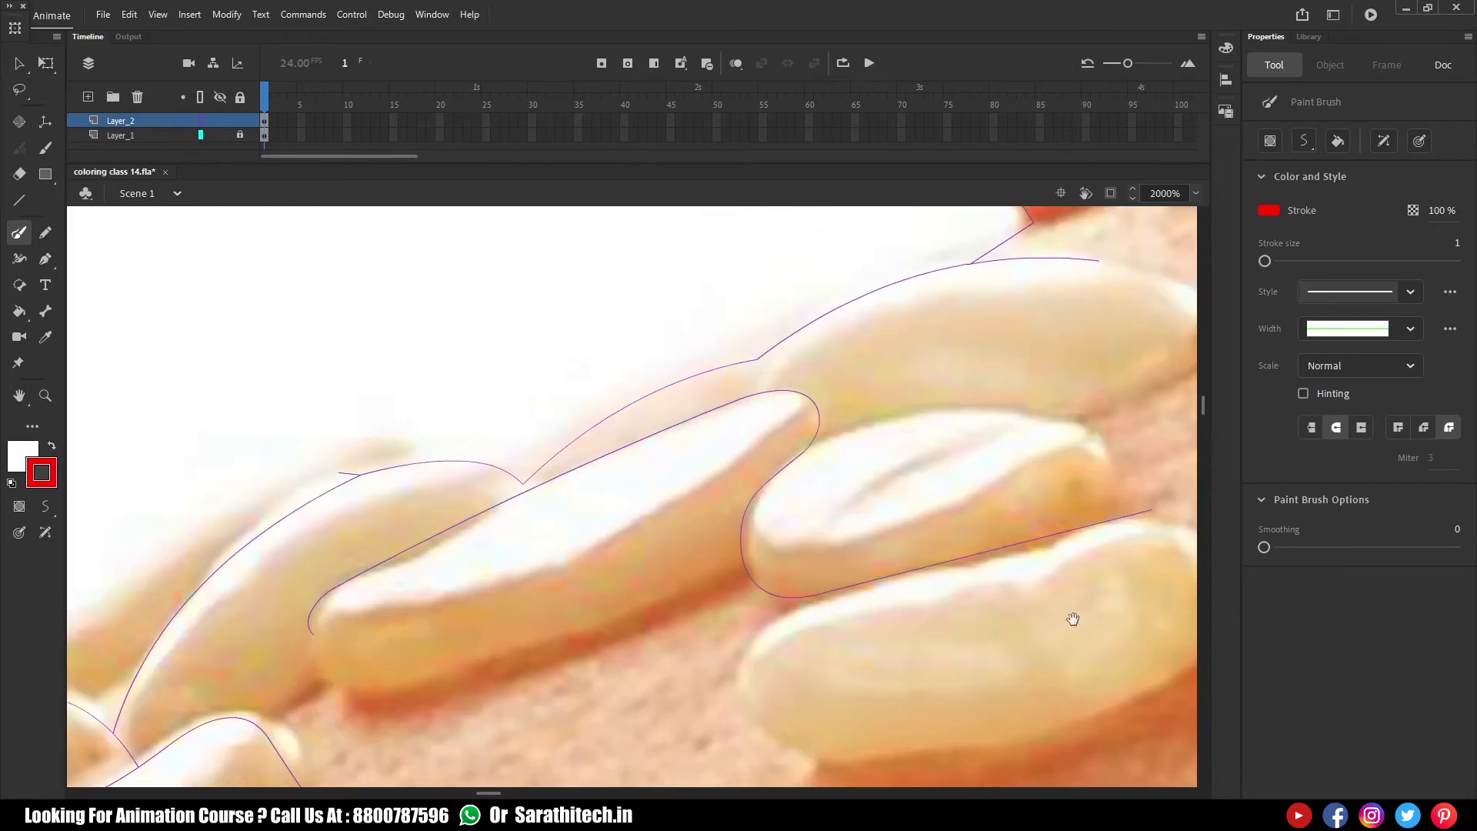
pyautogui.moveTo(1072, 619); pyautogui.dragTo(846, 548)
pyautogui.moveTo(882, 445)
pyautogui.mouseDown()
pyautogui.moveTo(1004, 549)
pyautogui.moveTo(690, 696)
pyautogui.moveTo(519, 562)
pyautogui.moveTo(743, 460)
pyautogui.mouseUp()
pyautogui.moveTo(582, 376)
pyautogui.mouseDown()
pyautogui.moveTo(762, 329)
pyautogui.moveTo(884, 398)
pyautogui.moveTo(819, 475)
pyautogui.mouseUp()
pyautogui.moveTo(360, 526)
pyautogui.mouseDown()
pyautogui.moveTo(371, 548)
pyautogui.moveTo(557, 572)
pyautogui.moveTo(822, 471)
pyautogui.mouseUp()
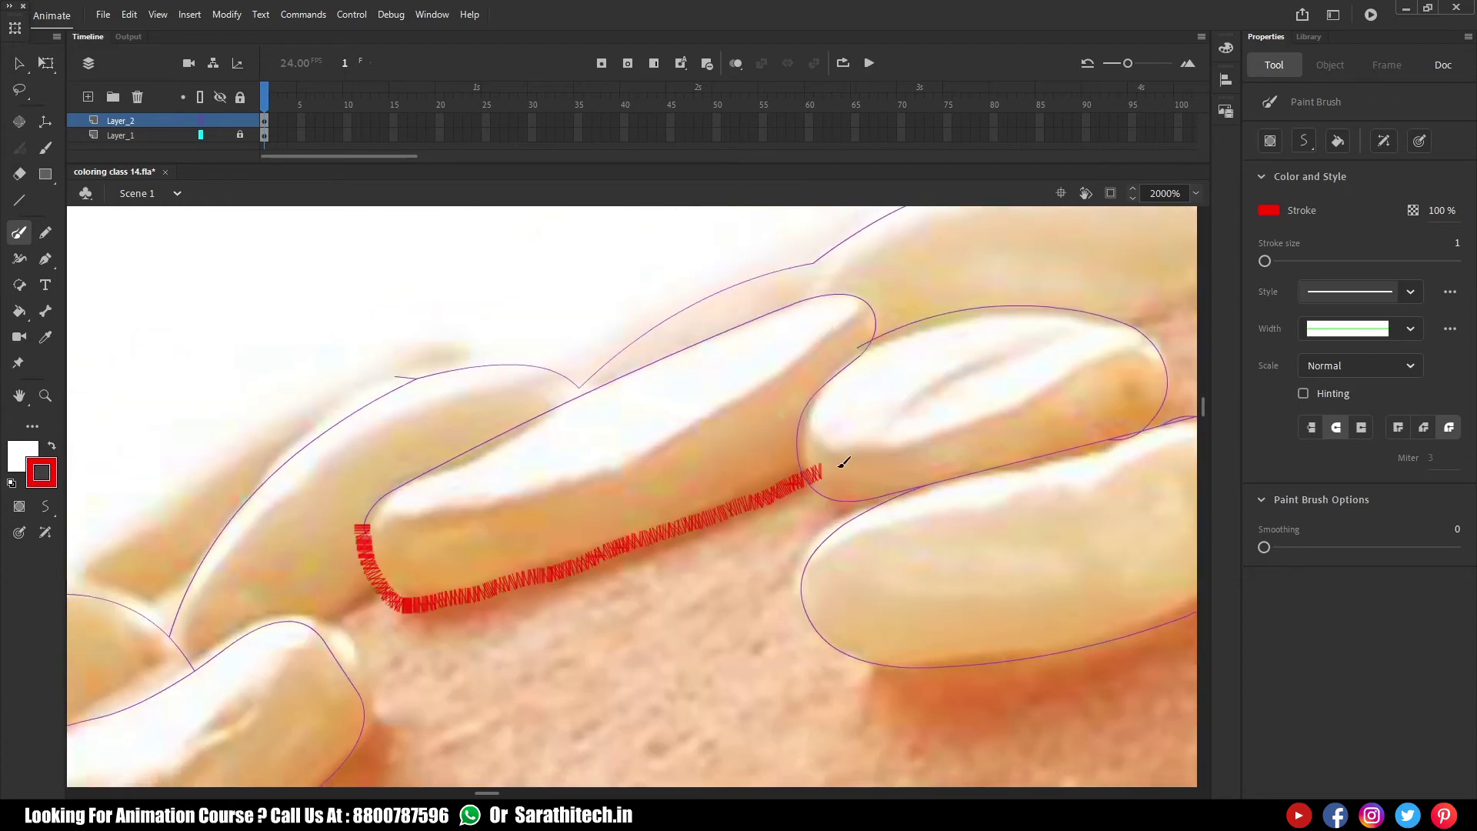
pyautogui.moveTo(302, 636); pyautogui.dragTo(395, 574)
# Brush outlines around the seeds neighbouring the long diagonal seed along the upper left rim
pyautogui.hotkey('ctrl', '-')
pyautogui.moveTo(759, 399); pyautogui.dragTo(781, 413)
pyautogui.hotkey('ctrl', '=')
pyautogui.moveTo(765, 580)
pyautogui.mouseDown()
pyautogui.moveTo(495, 454)
pyautogui.moveTo(627, 495)
pyautogui.moveTo(497, 617)
pyautogui.moveTo(462, 628)
pyautogui.mouseUp()
pyautogui.moveTo(674, 340)
pyautogui.mouseDown()
pyautogui.moveTo(467, 634)
pyautogui.moveTo(499, 535)
pyautogui.mouseUp()
pyautogui.moveTo(584, 408)
pyautogui.mouseDown()
pyautogui.moveTo(469, 442)
pyautogui.moveTo(381, 584)
pyautogui.moveTo(634, 531)
pyautogui.moveTo(723, 394)
pyautogui.moveTo(591, 396)
pyautogui.mouseUp()
pyautogui.moveTo(726, 423); pyautogui.dragTo(889, 371)
pyautogui.moveTo(248, 622); pyautogui.dragTo(423, 576)
pyautogui.moveTo(1185, 262)
pyautogui.mouseDown()
pyautogui.moveTo(408, 492)
pyautogui.moveTo(307, 594)
pyautogui.mouseUp()
# Brush outlines around the next group of seeds lying inward of the bun's upper left rim
pyautogui.moveTo(115, 663)
pyautogui.mouseDown()
pyautogui.moveTo(314, 614)
pyautogui.moveTo(486, 515)
pyautogui.moveTo(514, 391)
pyautogui.mouseUp()
pyautogui.moveTo(455, 562)
pyautogui.mouseDown()
pyautogui.moveTo(630, 488)
pyautogui.moveTo(973, 419)
pyautogui.moveTo(877, 350)
pyautogui.mouseUp()
pyautogui.moveTo(712, 426); pyautogui.dragTo(704, 489)
pyautogui.hscroll(3, 718, 414)
pyautogui.scroll(-2, 719, 414)
pyautogui.scroll(1, 610, 498)
pyautogui.moveTo(579, 383)
pyautogui.mouseDown()
pyautogui.moveTo(395, 495)
pyautogui.moveTo(413, 622)
pyautogui.moveTo(505, 565)
pyautogui.moveTo(693, 531)
pyautogui.moveTo(772, 551)
pyautogui.mouseUp()
pyautogui.moveTo(574, 381); pyautogui.dragTo(656, 473)
pyautogui.scroll(-3, 539, 408)
# Brush outlines around the big pale seed and the two overlapping seeds beneath it
pyautogui.moveTo(491, 335)
pyautogui.mouseDown()
pyautogui.moveTo(452, 481)
pyautogui.moveTo(579, 567)
pyautogui.moveTo(769, 490)
pyautogui.moveTo(1004, 492)
pyautogui.moveTo(953, 385)
pyautogui.moveTo(760, 305)
pyautogui.mouseUp()
pyautogui.scroll(-3, 539, 430)
pyautogui.hscroll(-1, 521, 462)
pyautogui.moveTo(581, 368)
pyautogui.mouseDown()
pyautogui.moveTo(618, 518)
pyautogui.moveTo(618, 445)
pyautogui.moveTo(774, 396)
pyautogui.moveTo(912, 523)
pyautogui.moveTo(976, 681)
pyautogui.moveTo(672, 560)
pyautogui.moveTo(647, 532)
pyautogui.mouseUp()
pyautogui.moveTo(895, 339)
pyautogui.mouseDown()
pyautogui.moveTo(926, 465)
pyautogui.moveTo(873, 504)
pyautogui.mouseUp()
pyautogui.moveTo(292, 583)
pyautogui.mouseDown()
pyautogui.moveTo(588, 400)
pyautogui.moveTo(864, 346)
pyautogui.mouseUp()
pyautogui.moveTo(551, 366)
pyautogui.mouseDown()
pyautogui.moveTo(651, 428)
pyautogui.moveTo(659, 570)
pyautogui.moveTo(455, 686)
pyautogui.moveTo(267, 654)
pyautogui.moveTo(315, 473)
pyautogui.moveTo(507, 362)
pyautogui.moveTo(553, 368)
pyautogui.mouseUp()
# Brush the outlines of the pear-shaped seed and the flat seed partly hidden behind it
pyautogui.hscroll(5, 719, 412)
pyautogui.moveTo(459, 481)
pyautogui.mouseDown()
pyautogui.moveTo(693, 320)
pyautogui.moveTo(785, 395)
pyautogui.moveTo(792, 577)
pyautogui.moveTo(462, 709)
pyautogui.moveTo(390, 630)
pyautogui.mouseUp()
pyautogui.moveTo(643, 515)
pyautogui.mouseDown()
pyautogui.moveTo(600, 557)
pyautogui.moveTo(568, 632)
pyautogui.mouseUp()
pyautogui.moveTo(353, 585)
pyautogui.mouseDown()
pyautogui.moveTo(377, 525)
pyautogui.moveTo(618, 424)
pyautogui.moveTo(878, 402)
pyautogui.mouseUp()
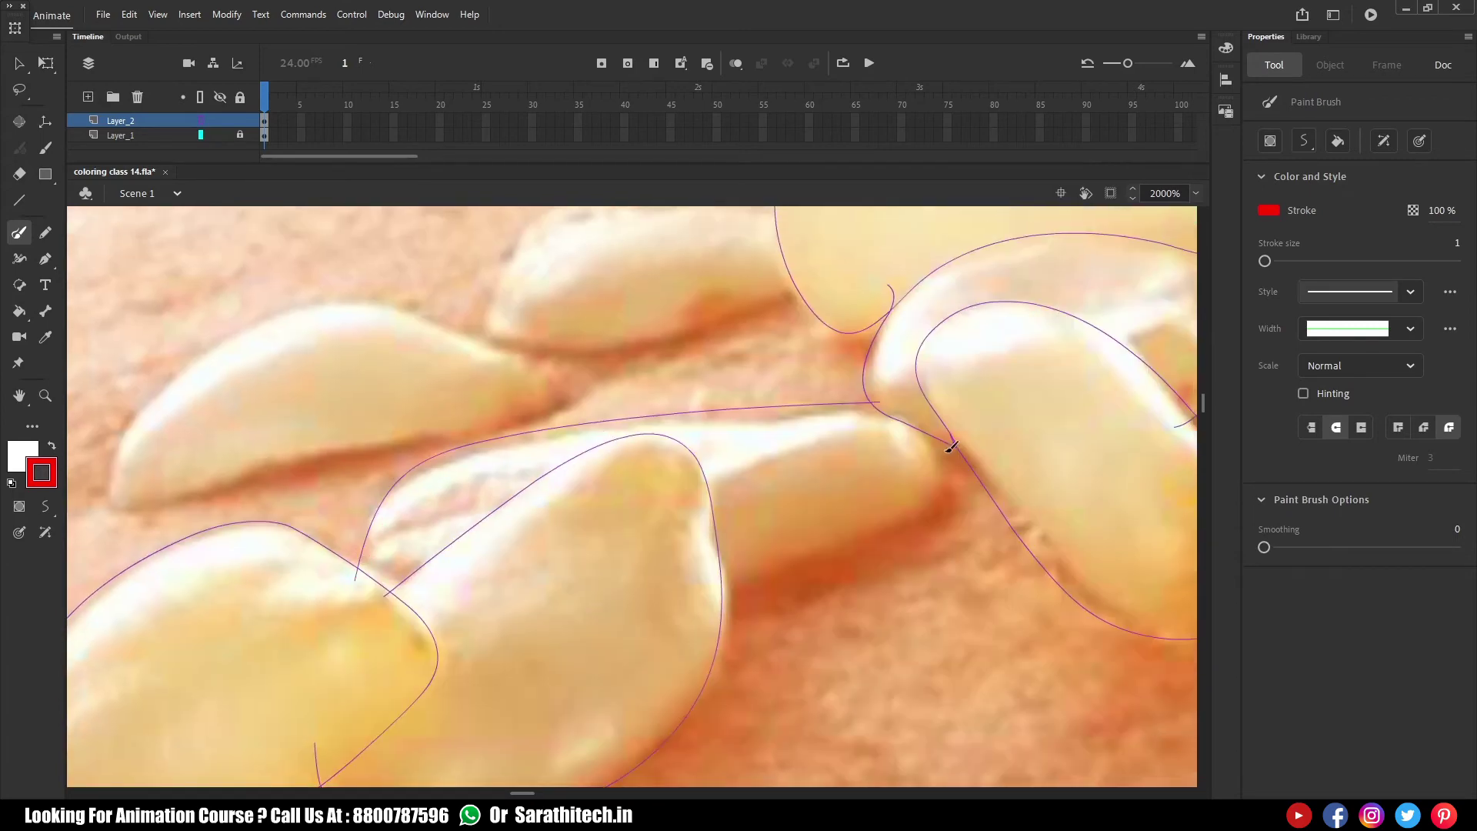
pyautogui.moveTo(940, 466); pyautogui.dragTo(662, 607)
# Brush outlines around the two half-moon seeds above the flat seed, left of the big pale seed
pyautogui.moveTo(571, 375)
pyautogui.mouseDown()
pyautogui.moveTo(762, 514)
pyautogui.moveTo(597, 439)
pyautogui.moveTo(344, 530)
pyautogui.mouseUp()
pyautogui.moveTo(345, 640); pyautogui.dragTo(750, 543)
pyautogui.scroll(2, 655, 552)
pyautogui.moveTo(649, 431)
pyautogui.mouseDown()
pyautogui.moveTo(857, 422)
pyautogui.moveTo(893, 448)
pyautogui.mouseUp()
pyautogui.moveTo(908, 511)
pyautogui.mouseDown()
pyautogui.moveTo(686, 584)
pyautogui.moveTo(639, 582)
pyautogui.mouseUp()
pyautogui.moveTo(794, 423); pyautogui.dragTo(664, 436)
# Brush outlines around the seeds between the big pale seed and the bun's top rim
pyautogui.hotkey('ctrl', '-')
pyautogui.hotkey('ctrl', '=')
pyautogui.moveTo(712, 482); pyautogui.dragTo(289, 770)
pyautogui.moveTo(366, 465)
pyautogui.mouseDown()
pyautogui.moveTo(646, 423)
pyautogui.moveTo(772, 507)
pyautogui.moveTo(608, 605)
pyautogui.moveTo(361, 614)
pyautogui.mouseUp()
pyautogui.keyDown('ctrl'); pyautogui.keyDown('alt'); pyautogui.click(444, 502); pyautogui.keyUp('alt'); pyautogui.keyUp('ctrl')
pyautogui.moveTo(469, 284); pyautogui.dragTo(389, 432)
pyautogui.moveTo(389, 432); pyautogui.dragTo(785, 486)
pyautogui.moveTo(367, 610)
pyautogui.mouseDown()
pyautogui.moveTo(700, 542)
pyautogui.moveTo(788, 507)
pyautogui.moveTo(328, 541)
pyautogui.mouseUp()
# Brush outlines around the oval seed and the adjoining flat seed just beneath the bun's top rim
pyautogui.moveTo(336, 490)
pyautogui.mouseDown()
pyautogui.moveTo(518, 508)
pyautogui.moveTo(519, 541)
pyautogui.mouseUp()
pyautogui.moveTo(382, 613)
pyautogui.mouseDown()
pyautogui.moveTo(460, 614)
pyautogui.moveTo(514, 586)
pyautogui.moveTo(519, 543)
pyautogui.mouseUp()
pyautogui.moveTo(659, 570); pyautogui.dragTo(447, 591)
pyautogui.moveTo(623, 554)
pyautogui.mouseDown()
pyautogui.moveTo(463, 543)
pyautogui.moveTo(335, 595)
pyautogui.moveTo(308, 675)
pyautogui.moveTo(400, 680)
pyautogui.moveTo(658, 622)
pyautogui.moveTo(625, 551)
pyautogui.mouseUp()
pyautogui.moveTo(618, 561)
pyautogui.mouseDown()
pyautogui.moveTo(693, 498)
pyautogui.moveTo(814, 490)
pyautogui.mouseUp()
# Brush the outlines of the oblong seed below the adjoining pair and the seed against the rim beside the round yellow one
pyautogui.moveTo(957, 551)
pyautogui.mouseDown()
pyautogui.moveTo(709, 612)
pyautogui.moveTo(628, 605)
pyautogui.moveTo(564, 531)
pyautogui.mouseUp()
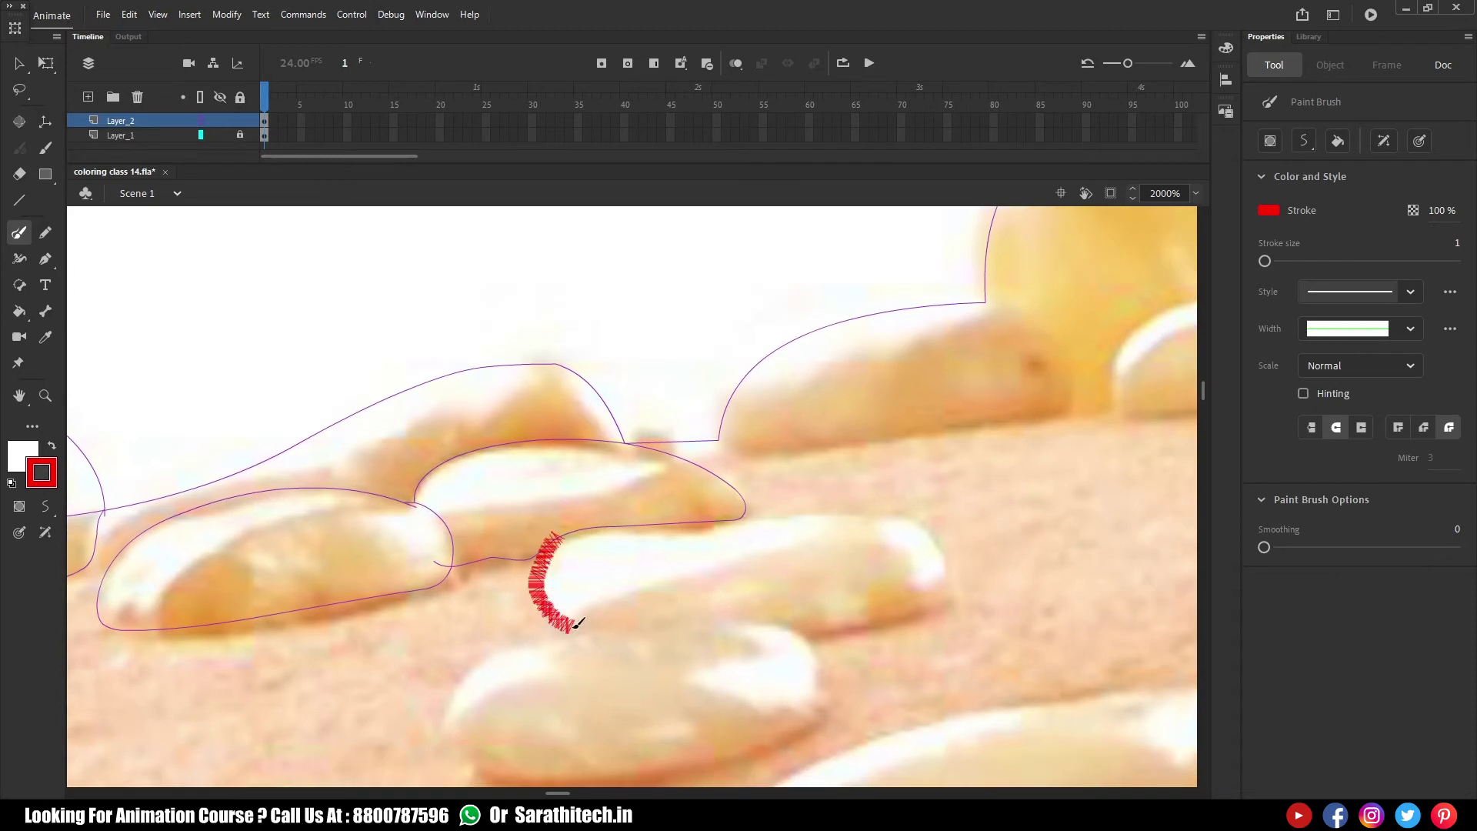
pyautogui.moveTo(577, 625); pyautogui.dragTo(813, 628)
pyautogui.moveTo(952, 578)
pyautogui.mouseDown()
pyautogui.moveTo(825, 515)
pyautogui.moveTo(664, 515)
pyautogui.mouseUp()
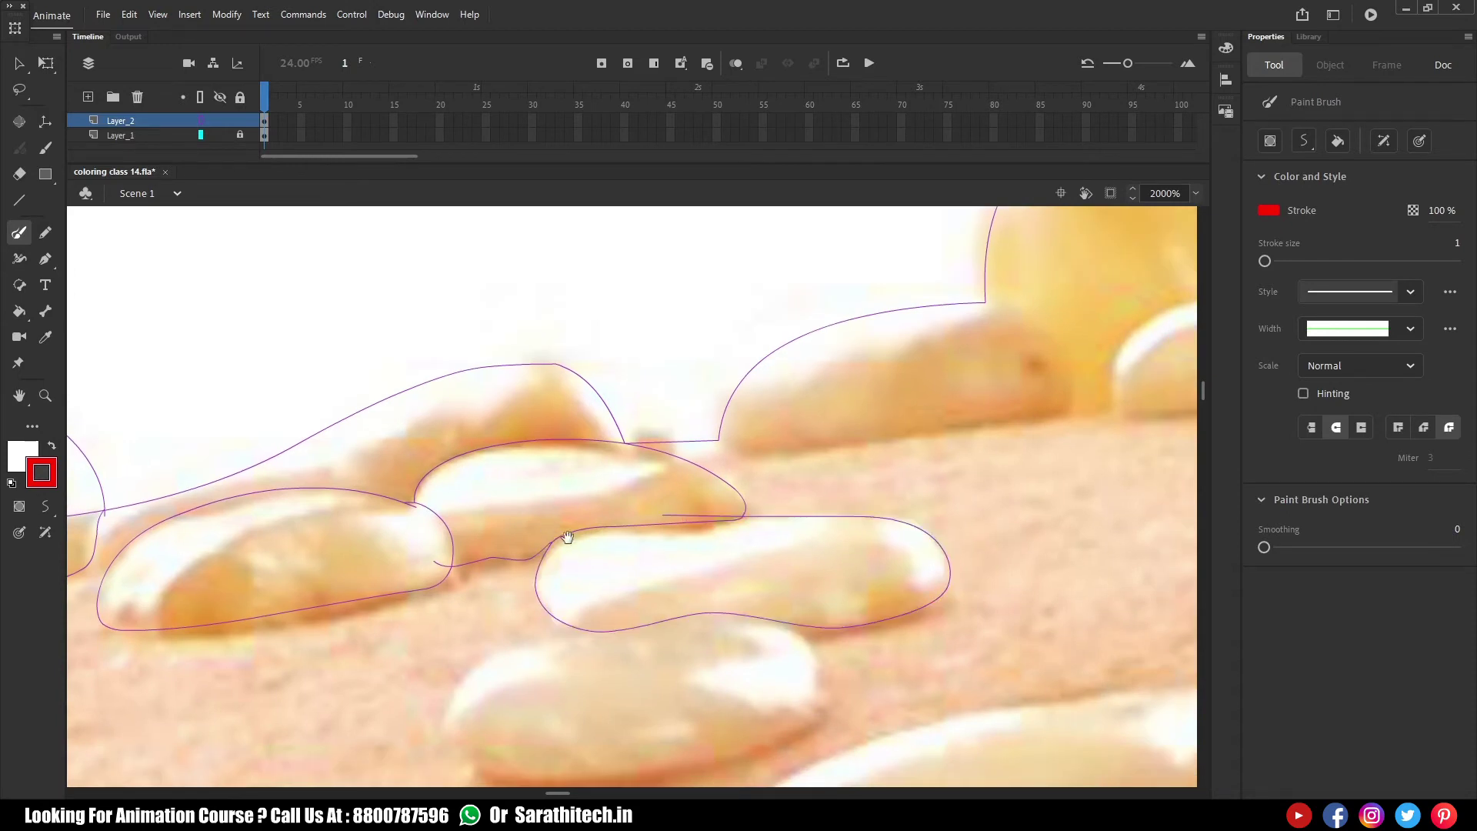
pyautogui.moveTo(567, 534); pyautogui.dragTo(692, 521)
pyautogui.moveTo(176, 547); pyautogui.dragTo(244, 565)
pyautogui.moveTo(807, 523); pyautogui.dragTo(541, 545)
pyautogui.moveTo(547, 477)
pyautogui.mouseDown()
pyautogui.moveTo(759, 444)
pyautogui.moveTo(939, 389)
pyautogui.moveTo(814, 299)
pyautogui.mouseUp()
# Brush outlines around the oval seeds below the oblong one, undoing one misplaced stroke
pyautogui.moveTo(465, 641)
pyautogui.mouseDown()
pyautogui.moveTo(481, 425)
pyautogui.moveTo(323, 478)
pyautogui.moveTo(481, 570)
pyautogui.moveTo(700, 509)
pyautogui.moveTo(591, 398)
pyautogui.mouseUp()
pyautogui.moveTo(294, 616)
pyautogui.mouseDown()
pyautogui.moveTo(664, 455)
pyautogui.moveTo(469, 462)
pyautogui.moveTo(703, 594)
pyautogui.moveTo(804, 584)
pyautogui.mouseUp()
pyautogui.moveTo(962, 517)
pyautogui.mouseDown()
pyautogui.moveTo(543, 559)
pyautogui.moveTo(467, 552)
pyautogui.moveTo(531, 663)
pyautogui.mouseUp()
pyautogui.hotkey('ctrl', 'z')
pyautogui.moveTo(600, 529)
pyautogui.mouseDown()
pyautogui.moveTo(422, 610)
pyautogui.moveTo(602, 684)
pyautogui.mouseUp()
pyautogui.moveTo(179, 463)
pyautogui.mouseDown()
pyautogui.moveTo(427, 519)
pyautogui.moveTo(451, 563)
pyautogui.moveTo(408, 618)
pyautogui.moveTo(293, 503)
pyautogui.mouseUp()
# Brush outlines around the round seed in the middle of the cluster and the long seeds touching it
pyautogui.moveTo(713, 518)
pyautogui.mouseDown()
pyautogui.moveTo(546, 467)
pyautogui.moveTo(436, 644)
pyautogui.moveTo(647, 678)
pyautogui.moveTo(695, 783)
pyautogui.mouseUp()
pyautogui.moveTo(784, 589)
pyautogui.mouseDown()
pyautogui.moveTo(685, 730)
pyautogui.moveTo(627, 706)
pyautogui.mouseUp()
pyautogui.moveTo(270, 640); pyautogui.dragTo(478, 637)
pyautogui.moveTo(286, 482)
pyautogui.mouseDown()
pyautogui.moveTo(523, 491)
pyautogui.moveTo(330, 389)
pyautogui.moveTo(659, 320)
pyautogui.moveTo(773, 410)
pyautogui.moveTo(647, 490)
pyautogui.mouseUp()
pyautogui.moveTo(682, 564); pyautogui.dragTo(674, 227)
# Brush the outline of the slanted seed directly beneath the round middle seed and close its right end
pyautogui.moveTo(528, 443); pyautogui.dragTo(607, 406)
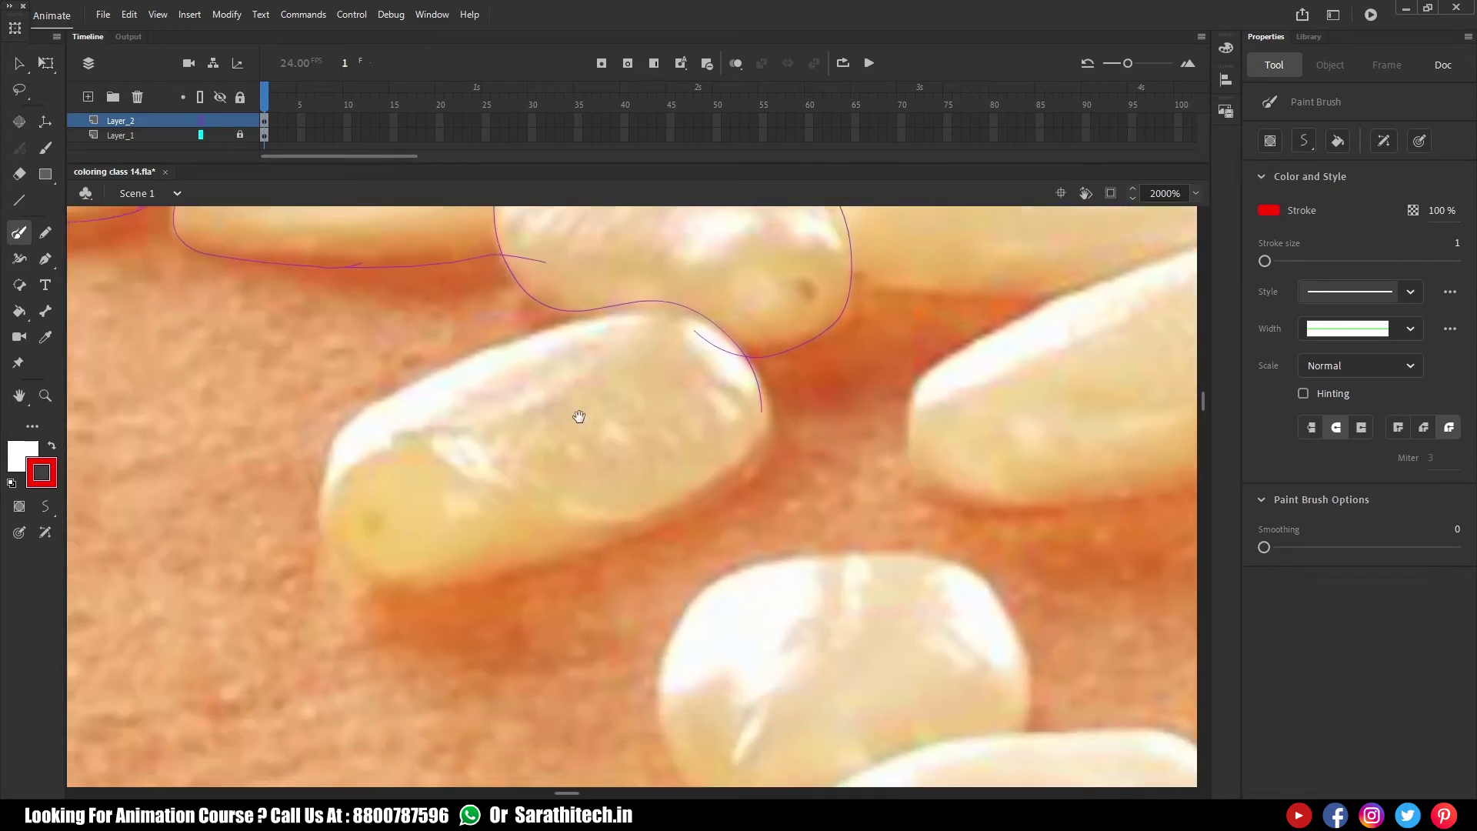
pyautogui.moveTo(658, 288)
pyautogui.mouseDown()
pyautogui.moveTo(383, 387)
pyautogui.moveTo(323, 501)
pyautogui.moveTo(425, 574)
pyautogui.moveTo(718, 479)
pyautogui.mouseUp()
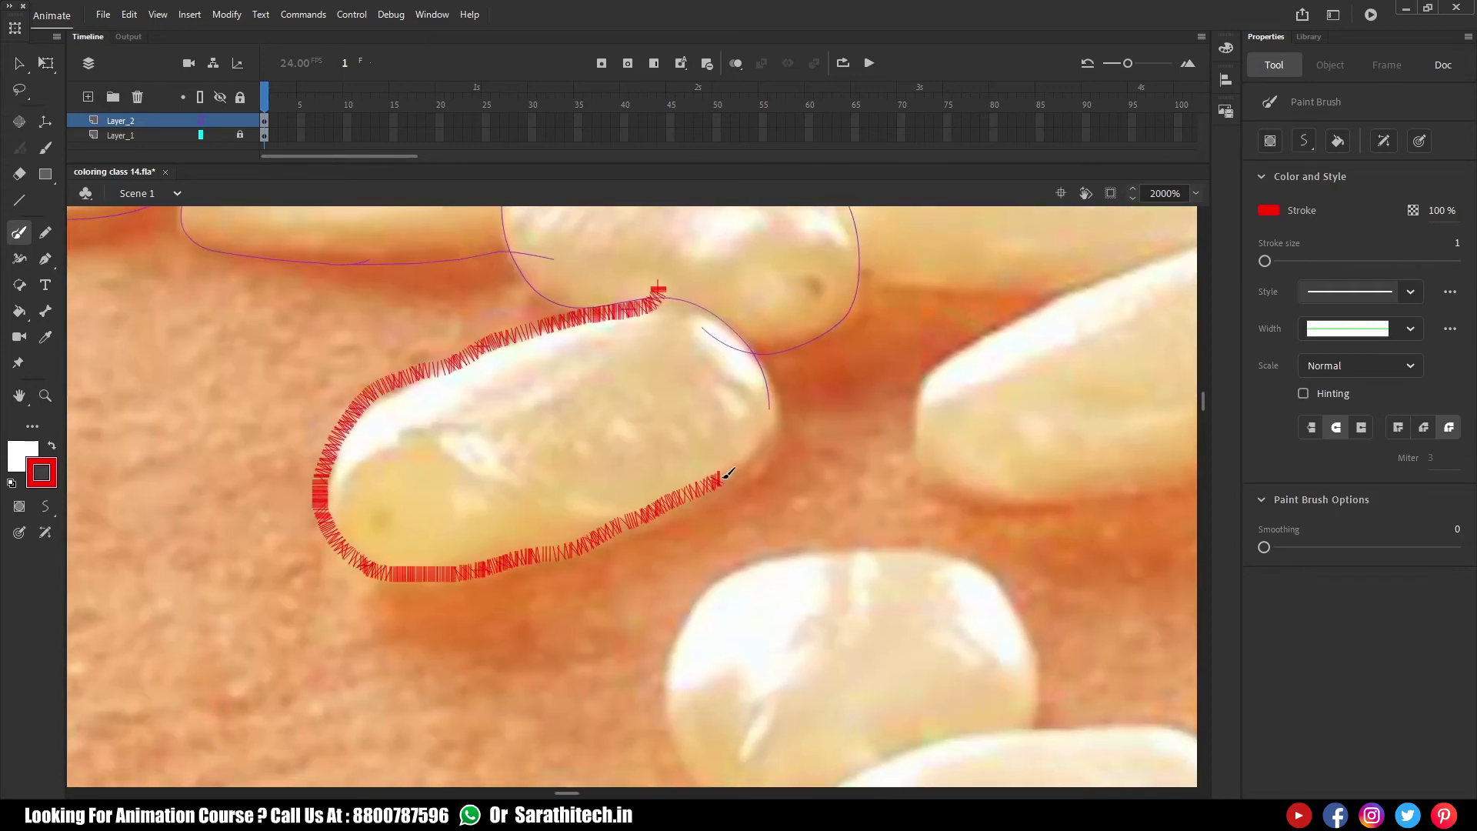
pyautogui.moveTo(758, 356); pyautogui.dragTo(759, 360)
# Brush outlines around the three stacked seeds to the right of the round middle seed
pyautogui.moveTo(421, 560)
pyautogui.mouseDown()
pyautogui.moveTo(659, 434)
pyautogui.moveTo(791, 406)
pyautogui.moveTo(835, 465)
pyautogui.moveTo(807, 572)
pyautogui.moveTo(743, 641)
pyautogui.moveTo(571, 682)
pyautogui.moveTo(428, 676)
pyautogui.moveTo(397, 623)
pyautogui.mouseUp()
pyautogui.moveTo(368, 328)
pyautogui.mouseDown()
pyautogui.moveTo(611, 292)
pyautogui.moveTo(748, 307)
pyautogui.moveTo(814, 336)
pyautogui.moveTo(803, 445)
pyautogui.mouseUp()
pyautogui.moveTo(315, 435); pyautogui.dragTo(548, 469)
pyautogui.scroll(5, 544, 464)
pyautogui.moveTo(439, 564)
pyautogui.mouseDown()
pyautogui.moveTo(394, 523)
pyautogui.moveTo(567, 390)
pyautogui.moveTo(787, 358)
pyautogui.moveTo(876, 489)
pyautogui.moveTo(794, 548)
pyautogui.mouseUp()
pyautogui.scroll(-4, 600, 420)
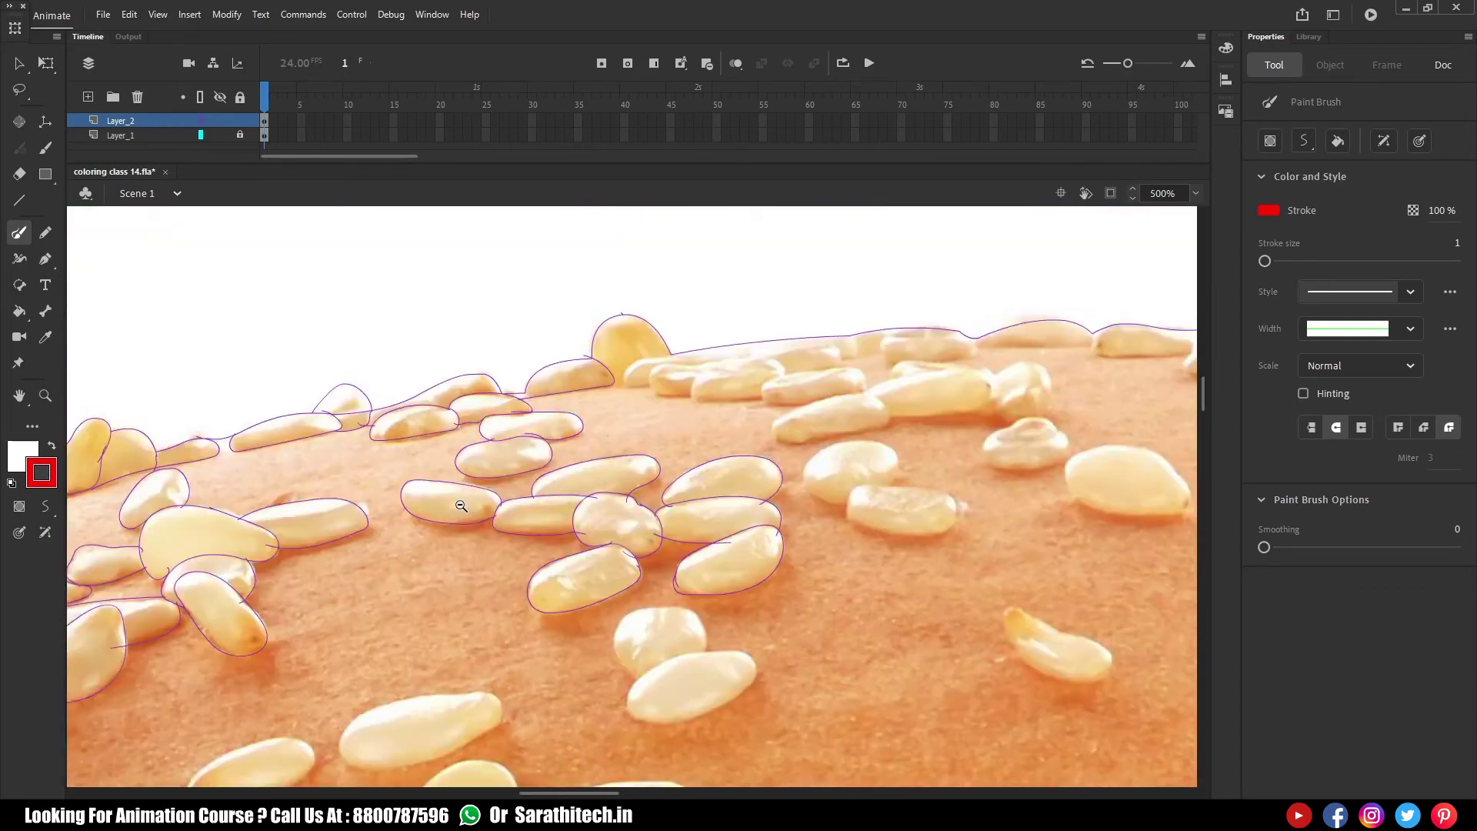
# Brush outlines around the broad isolated seed and the rounded white seed to its right
pyautogui.scroll(2, 613, 451)
pyautogui.scroll(-5, 613, 450)
pyautogui.click(223, 135)
pyautogui.click(224, 135)
pyautogui.scroll(6, 603, 575)
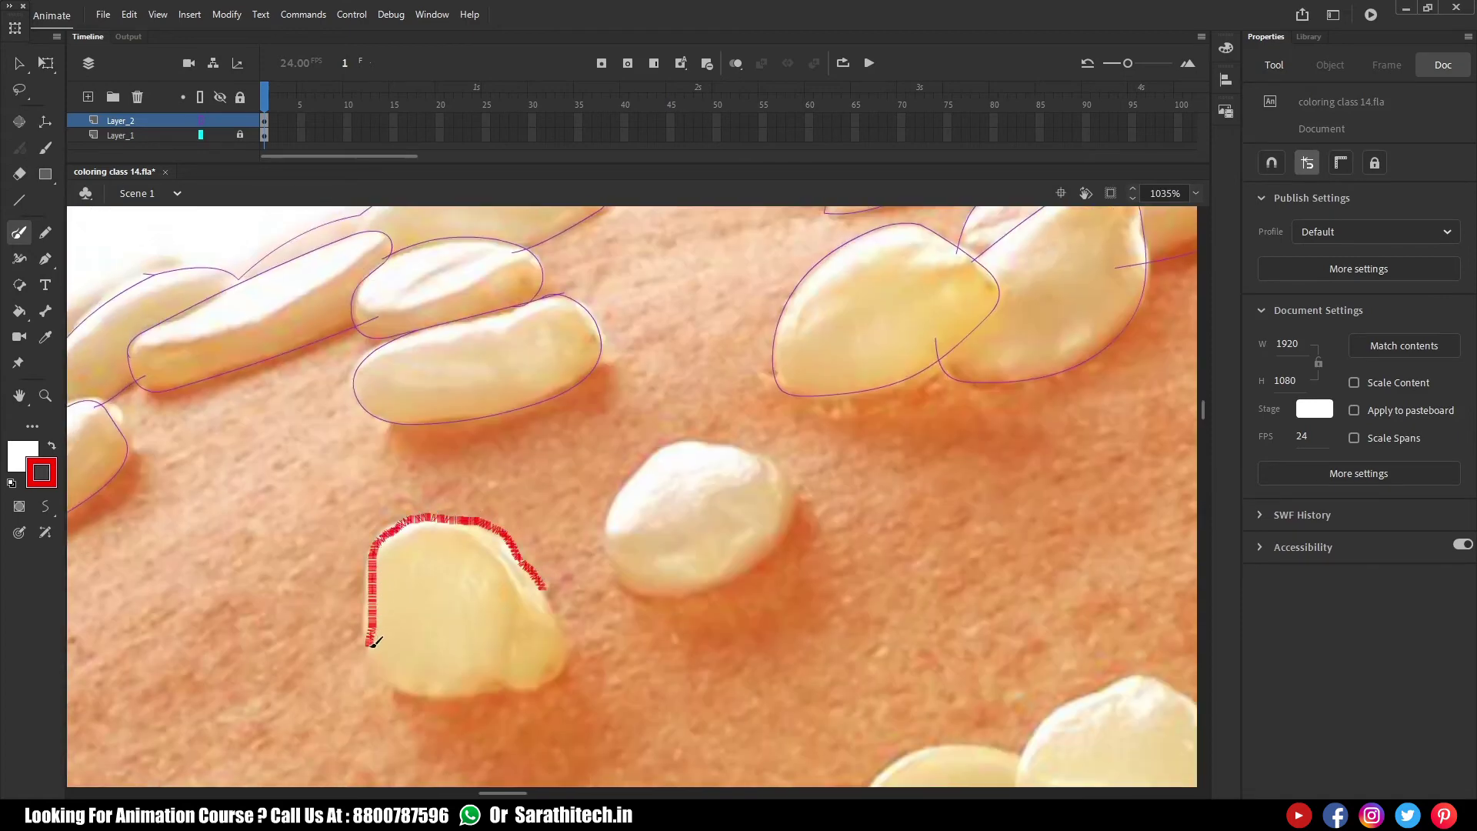
pyautogui.scroll(2, 552, 583)
pyautogui.moveTo(410, 444)
pyautogui.mouseDown()
pyautogui.moveTo(551, 384)
pyautogui.moveTo(680, 436)
pyautogui.moveTo(720, 535)
pyautogui.moveTo(615, 646)
pyautogui.moveTo(415, 689)
pyautogui.moveTo(361, 597)
pyautogui.moveTo(412, 444)
pyautogui.mouseUp()
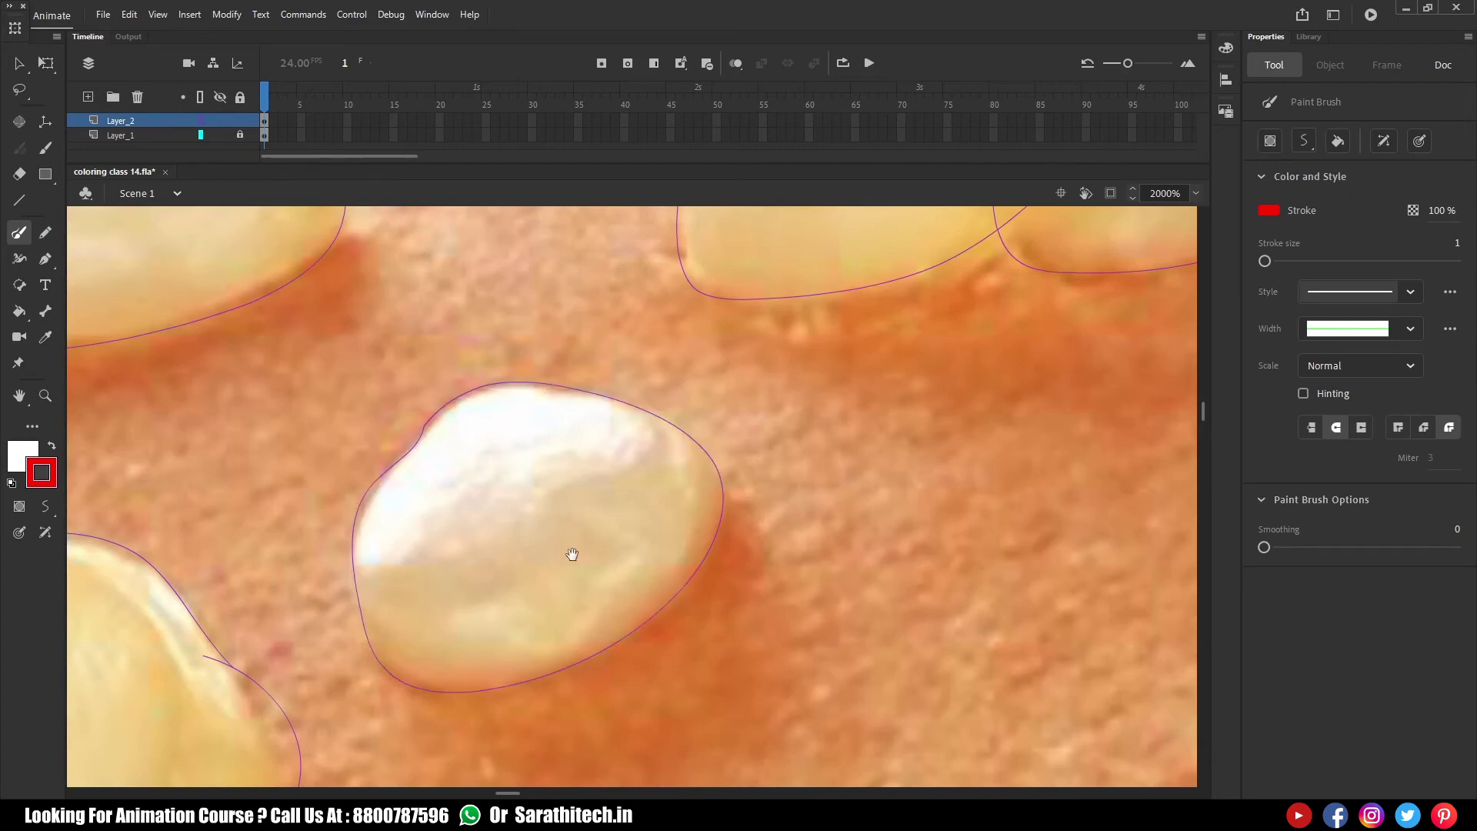
# Brush outlines around the overlapping pair of seeds below the rounded white seed
pyautogui.moveTo(571, 554); pyautogui.dragTo(378, 239)
pyautogui.scroll(-2, 378, 239)
pyautogui.scroll(2, 843, 471)
pyautogui.moveTo(637, 298)
pyautogui.mouseDown()
pyautogui.moveTo(507, 464)
pyautogui.moveTo(667, 573)
pyautogui.moveTo(813, 515)
pyautogui.moveTo(864, 416)
pyautogui.moveTo(828, 305)
pyautogui.moveTo(729, 266)
pyautogui.mouseUp()
pyautogui.moveTo(490, 397)
pyautogui.mouseDown()
pyautogui.moveTo(386, 389)
pyautogui.moveTo(248, 591)
pyautogui.moveTo(501, 697)
pyautogui.moveTo(604, 516)
pyautogui.moveTo(596, 504)
pyautogui.mouseUp()
pyautogui.scroll(-2, 431, 392)
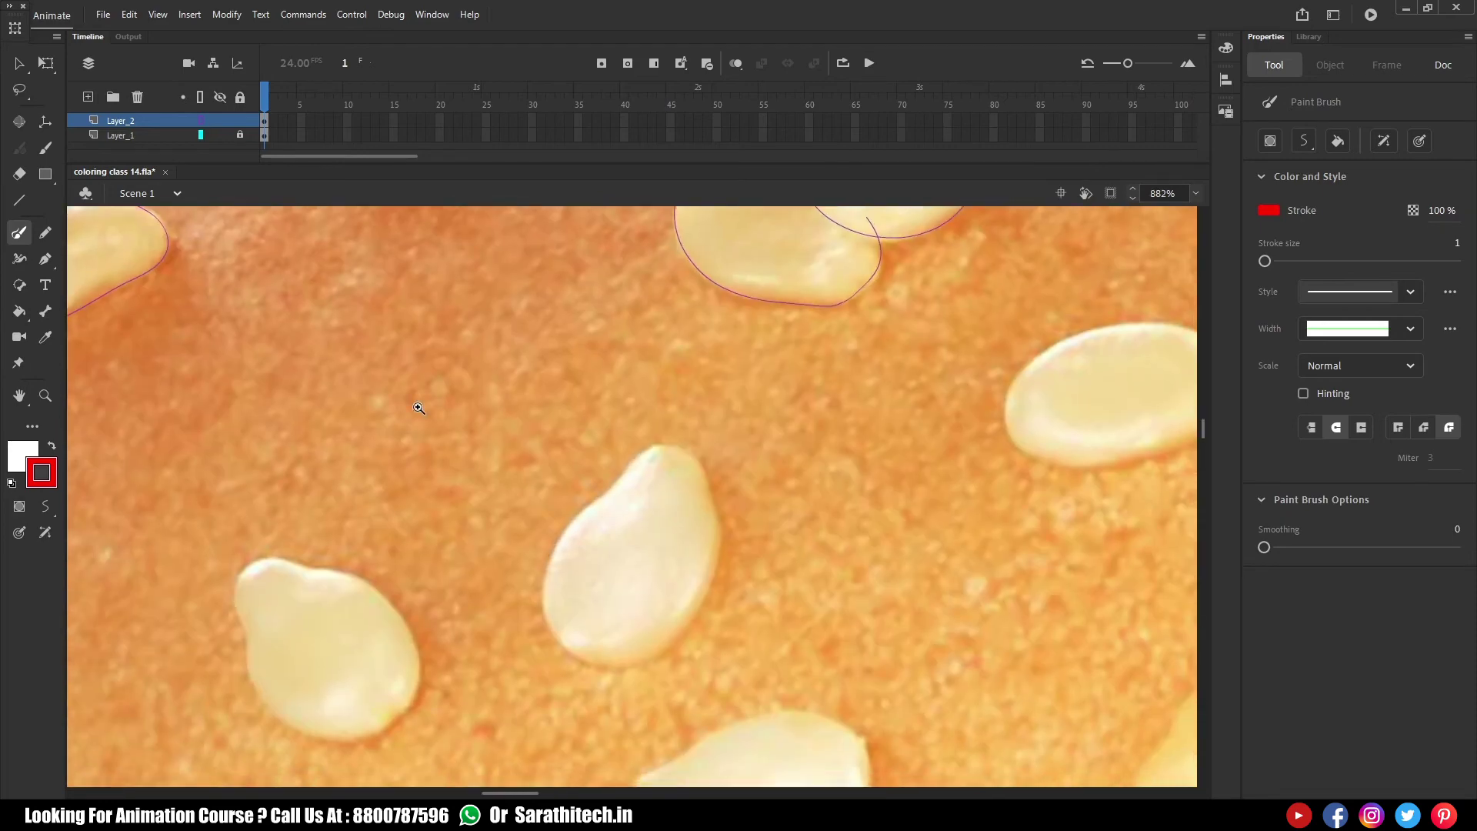
# Brush outlines around the two teardrop-shaped seeds below the overlapping pair
pyautogui.scroll(2, 524, 426)
pyautogui.moveTo(766, 329)
pyautogui.mouseDown()
pyautogui.moveTo(779, 577)
pyautogui.moveTo(589, 732)
pyautogui.moveTo(444, 549)
pyautogui.moveTo(457, 527)
pyautogui.mouseUp()
pyautogui.moveTo(300, 511)
pyautogui.mouseDown()
pyautogui.moveTo(975, 396)
pyautogui.moveTo(981, 366)
pyautogui.mouseUp()
pyautogui.moveTo(761, 367)
pyautogui.mouseDown()
pyautogui.moveTo(832, 416)
pyautogui.moveTo(871, 487)
pyautogui.moveTo(883, 580)
pyautogui.moveTo(849, 653)
pyautogui.mouseUp()
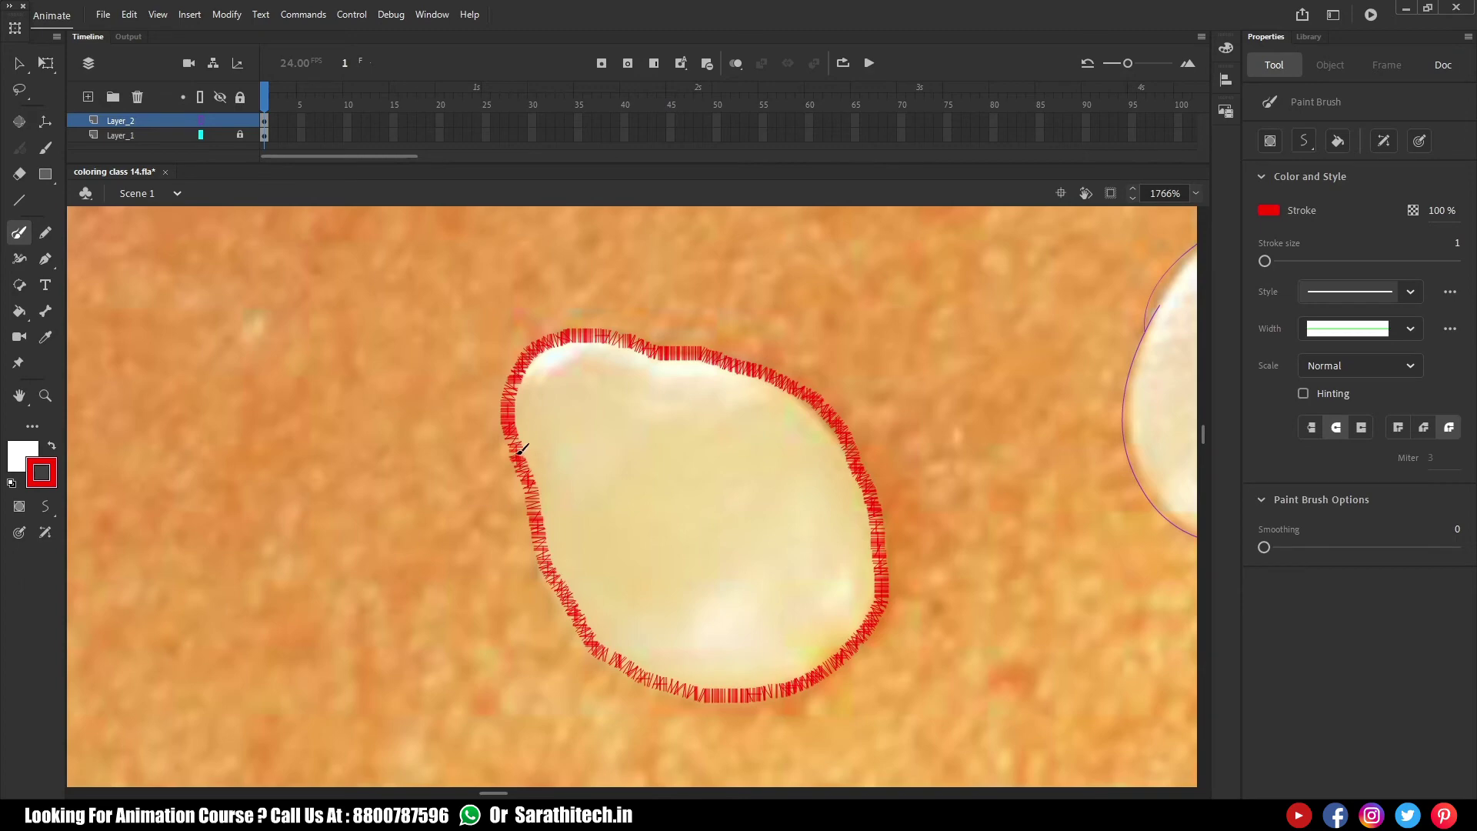
pyautogui.moveTo(521, 458); pyautogui.dragTo(517, 451)
pyautogui.hotkey('ctrl', '-')
# Brush outlines around the single seeds surrounding the two teardrop-shaped ones
pyautogui.moveTo(803, 662); pyautogui.dragTo(745, 425)
pyautogui.moveTo(800, 308); pyautogui.dragTo(1154, 566)
pyautogui.moveTo(611, 466); pyautogui.dragTo(359, 528)
pyautogui.moveTo(274, 627)
pyautogui.mouseDown()
pyautogui.moveTo(240, 504)
pyautogui.moveTo(448, 382)
pyautogui.moveTo(735, 380)
pyautogui.moveTo(742, 584)
pyautogui.moveTo(439, 682)
pyautogui.moveTo(266, 623)
pyautogui.mouseUp()
pyautogui.hotkey('ctrl', '-')
pyautogui.moveTo(651, 723); pyautogui.dragTo(274, 254)
# Brush outlines around the narrow pear-shaped seed on the lower bun and the wide slanted seed to its right
pyautogui.hotkey('ctrl', '-')
pyautogui.moveTo(885, 501); pyautogui.dragTo(585, 492)
pyautogui.moveTo(435, 300); pyautogui.dragTo(939, 560)
pyautogui.hotkey('ctrl', '-')
pyautogui.moveTo(385, 366); pyautogui.dragTo(893, 627)
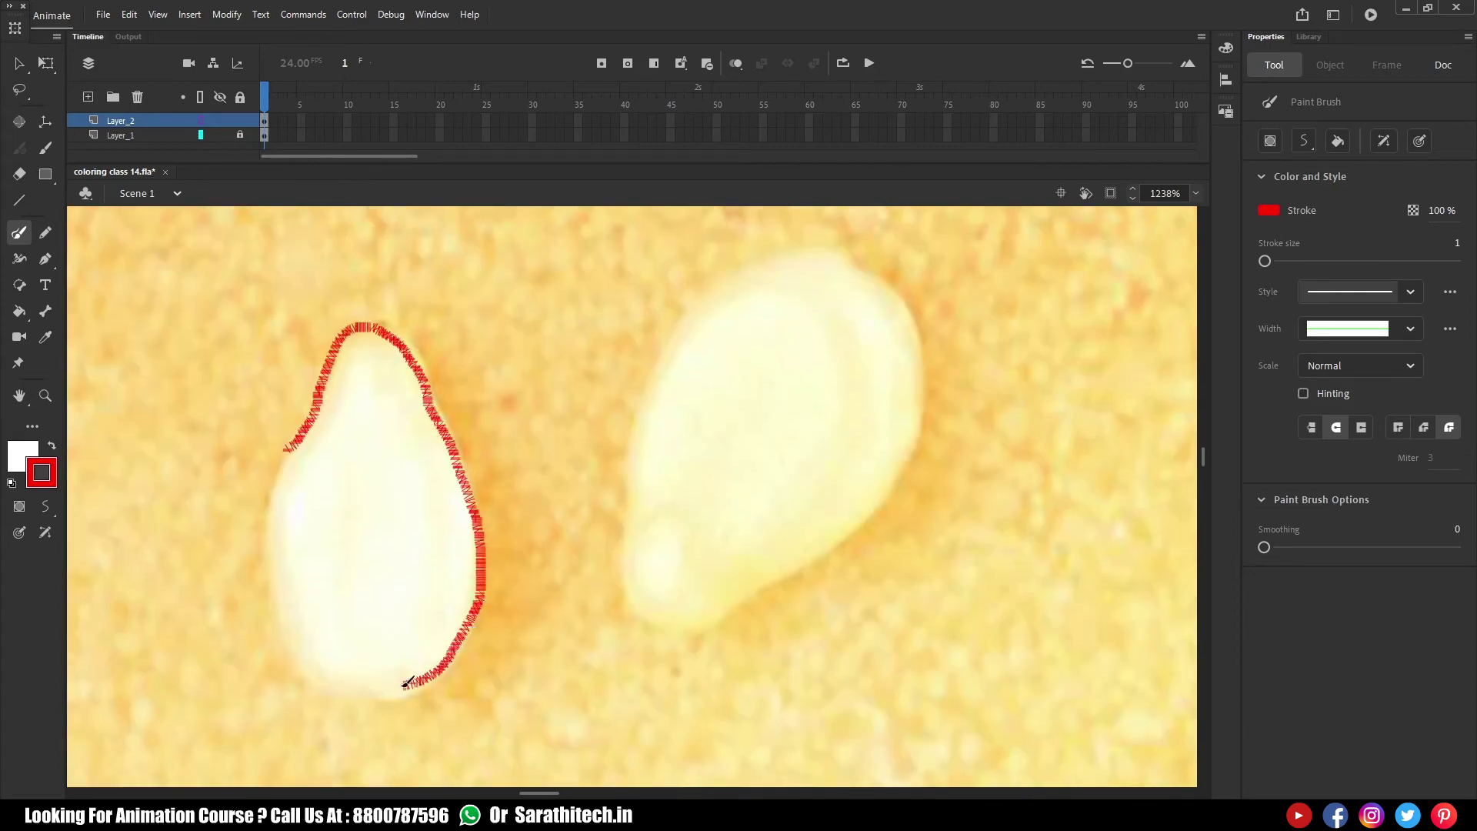
pyautogui.moveTo(275, 549); pyautogui.dragTo(295, 435)
pyautogui.moveTo(653, 408); pyautogui.dragTo(502, 429)
pyautogui.moveTo(477, 631); pyautogui.dragTo(472, 624)
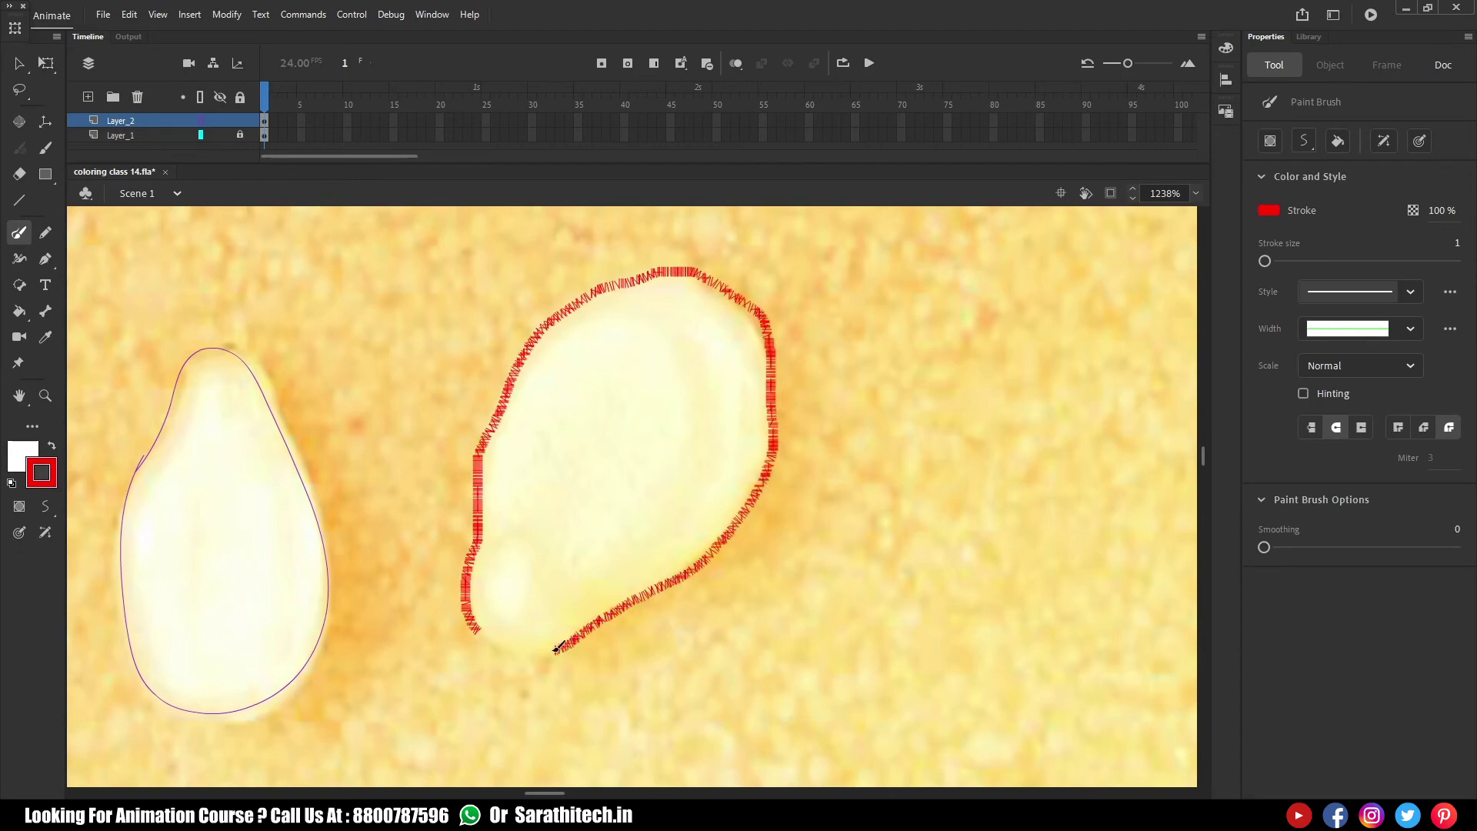
# Brush outlines around the slanted teardrop seed with the narrow lower-left end and the next isolated seed
pyautogui.scroll(-5, 475, 590)
pyautogui.scroll(5, 559, 573)
pyautogui.moveTo(436, 680)
pyautogui.mouseDown()
pyautogui.moveTo(499, 497)
pyautogui.moveTo(741, 354)
pyautogui.mouseUp()
pyautogui.moveTo(826, 447); pyautogui.dragTo(628, 634)
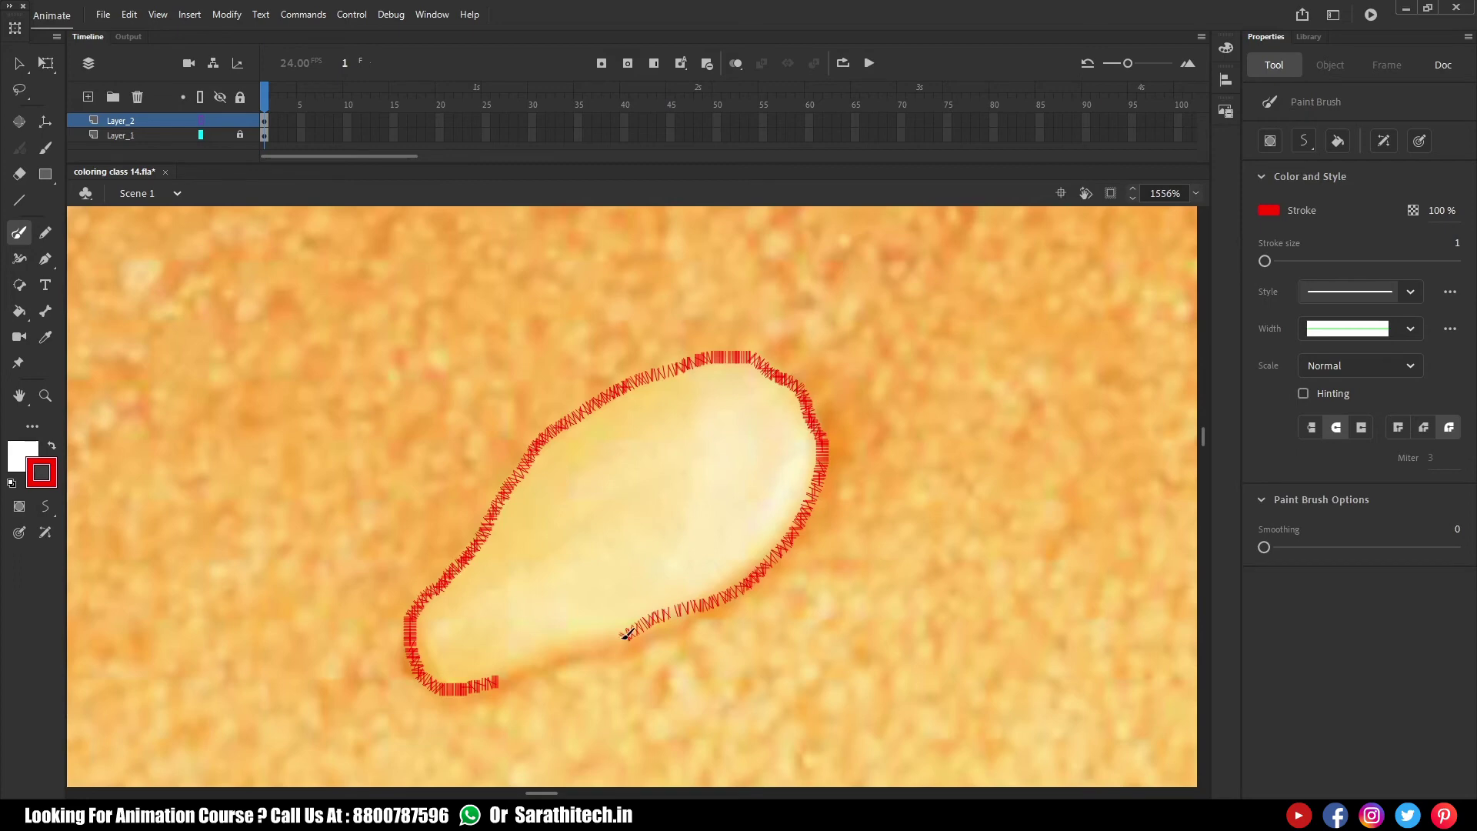
pyautogui.moveTo(477, 681); pyautogui.dragTo(483, 683)
pyautogui.moveTo(404, 223)
pyautogui.mouseDown()
pyautogui.moveTo(501, 541)
pyautogui.moveTo(538, 534)
pyautogui.mouseUp()
pyautogui.moveTo(317, 545)
pyautogui.mouseDown()
pyautogui.moveTo(505, 442)
pyautogui.moveTo(704, 465)
pyautogui.mouseUp()
pyautogui.moveTo(771, 571)
pyautogui.mouseDown()
pyautogui.moveTo(541, 676)
pyautogui.moveTo(307, 607)
pyautogui.moveTo(317, 541)
pyautogui.mouseUp()
# Brush the outline of the curved seed with the brown lower-left tip
pyautogui.hotkey('ctrl', '-')
pyautogui.moveTo(468, 451); pyautogui.dragTo(390, 749)
pyautogui.moveTo(410, 341); pyautogui.dragTo(639, 533)
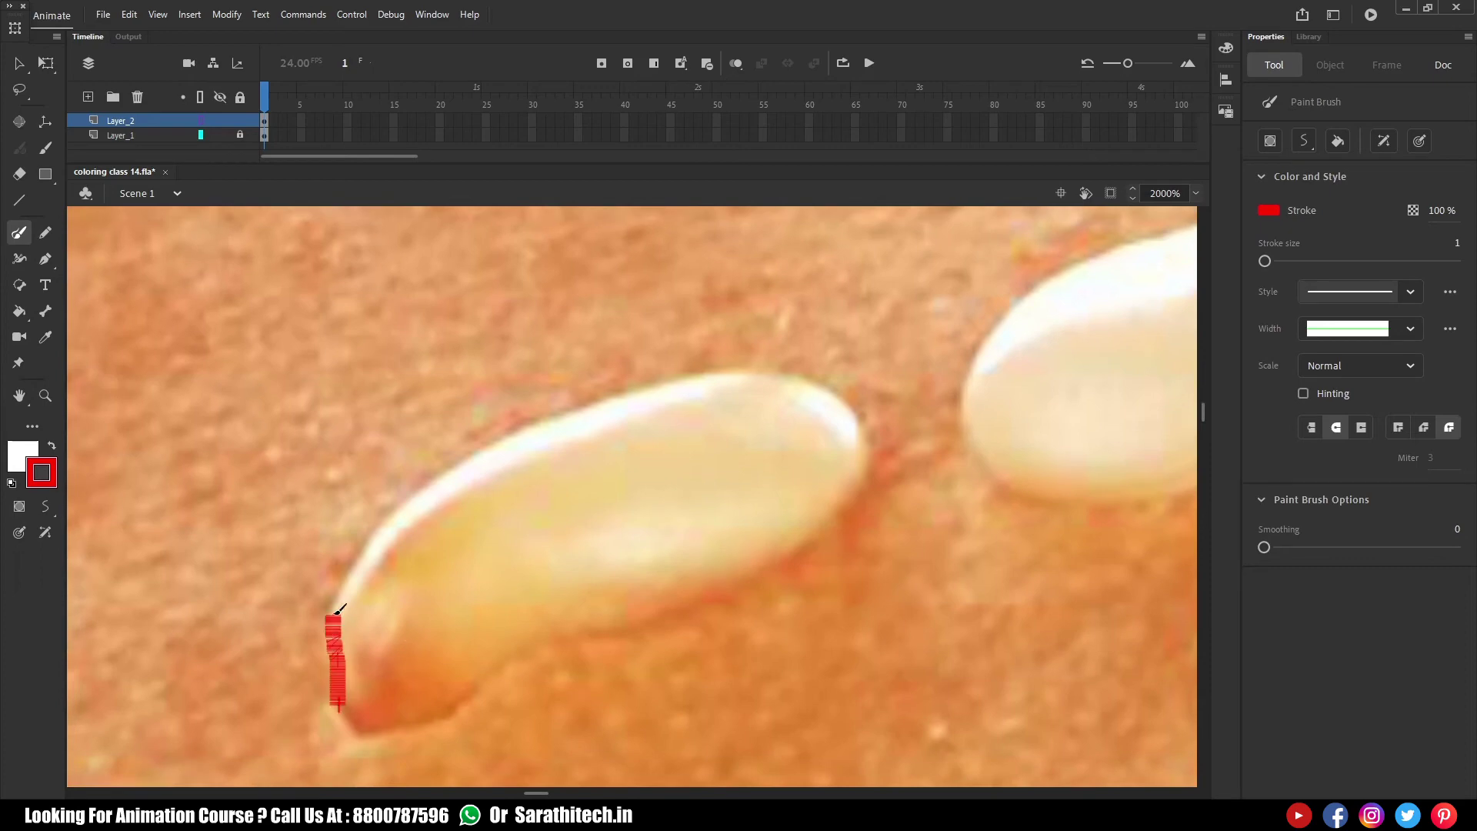
pyautogui.moveTo(339, 610)
pyautogui.mouseDown()
pyautogui.moveTo(475, 440)
pyautogui.moveTo(758, 368)
pyautogui.mouseUp()
pyautogui.moveTo(867, 460)
pyautogui.mouseDown()
pyautogui.moveTo(586, 628)
pyautogui.moveTo(355, 725)
pyautogui.moveTo(338, 704)
pyautogui.mouseUp()
pyautogui.hotkey('ctrl', '-')
# Brush outlines around the long seed right of the brown-tipped one and the large slanted seed beneath it
pyautogui.moveTo(834, 511); pyautogui.dragTo(617, 645)
pyautogui.moveTo(504, 417); pyautogui.dragTo(949, 638)
pyautogui.moveTo(315, 641)
pyautogui.mouseDown()
pyautogui.moveTo(358, 497)
pyautogui.moveTo(646, 390)
pyautogui.moveTo(923, 382)
pyautogui.moveTo(935, 543)
pyautogui.moveTo(567, 670)
pyautogui.moveTo(316, 646)
pyautogui.mouseUp()
pyautogui.moveTo(828, 751)
pyautogui.mouseDown()
pyautogui.moveTo(766, 465)
pyautogui.moveTo(689, 344)
pyautogui.mouseUp()
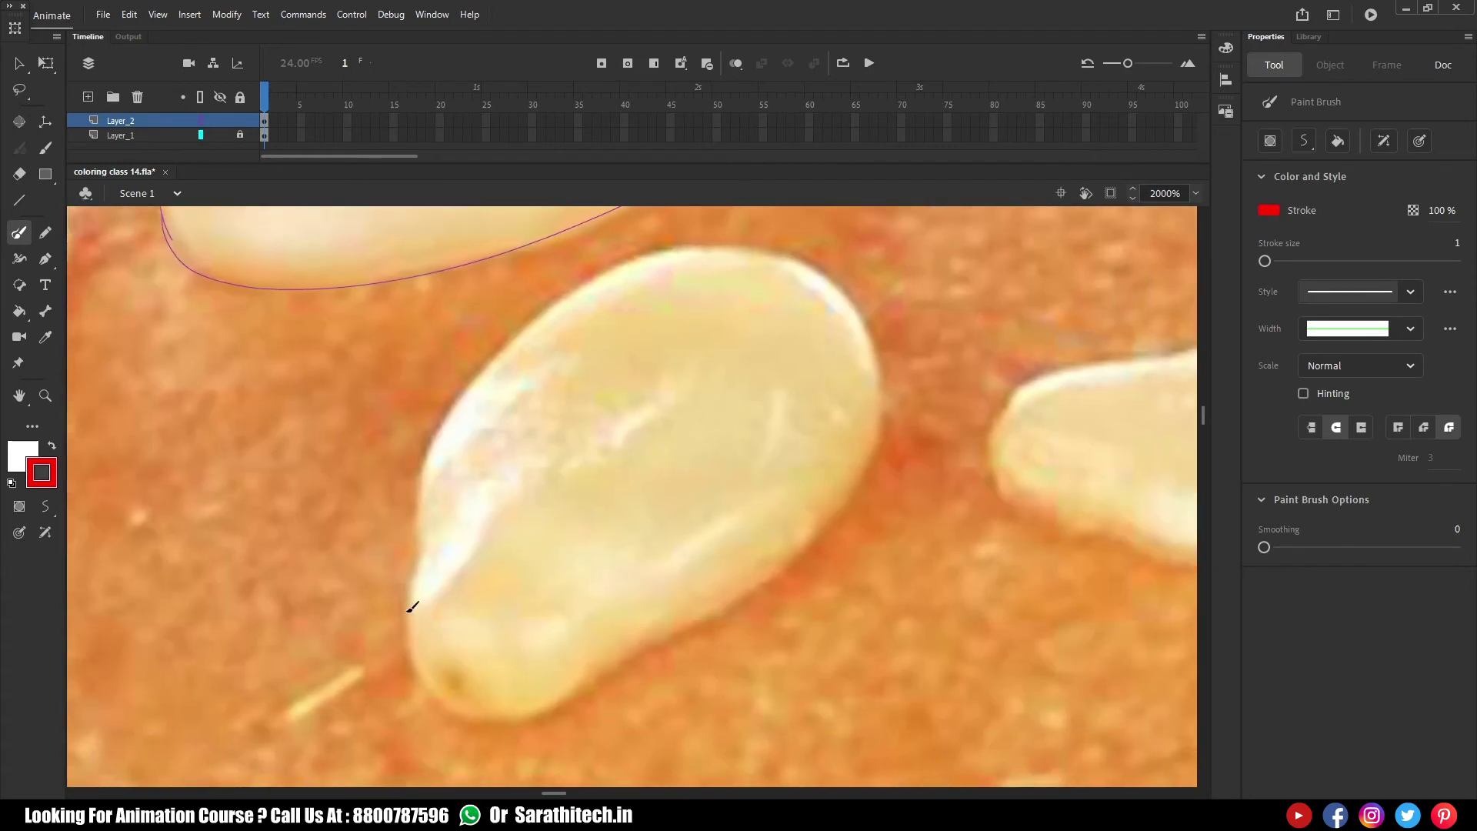
pyautogui.moveTo(422, 500)
pyautogui.mouseDown()
pyautogui.moveTo(504, 337)
pyautogui.moveTo(690, 247)
pyautogui.mouseUp()
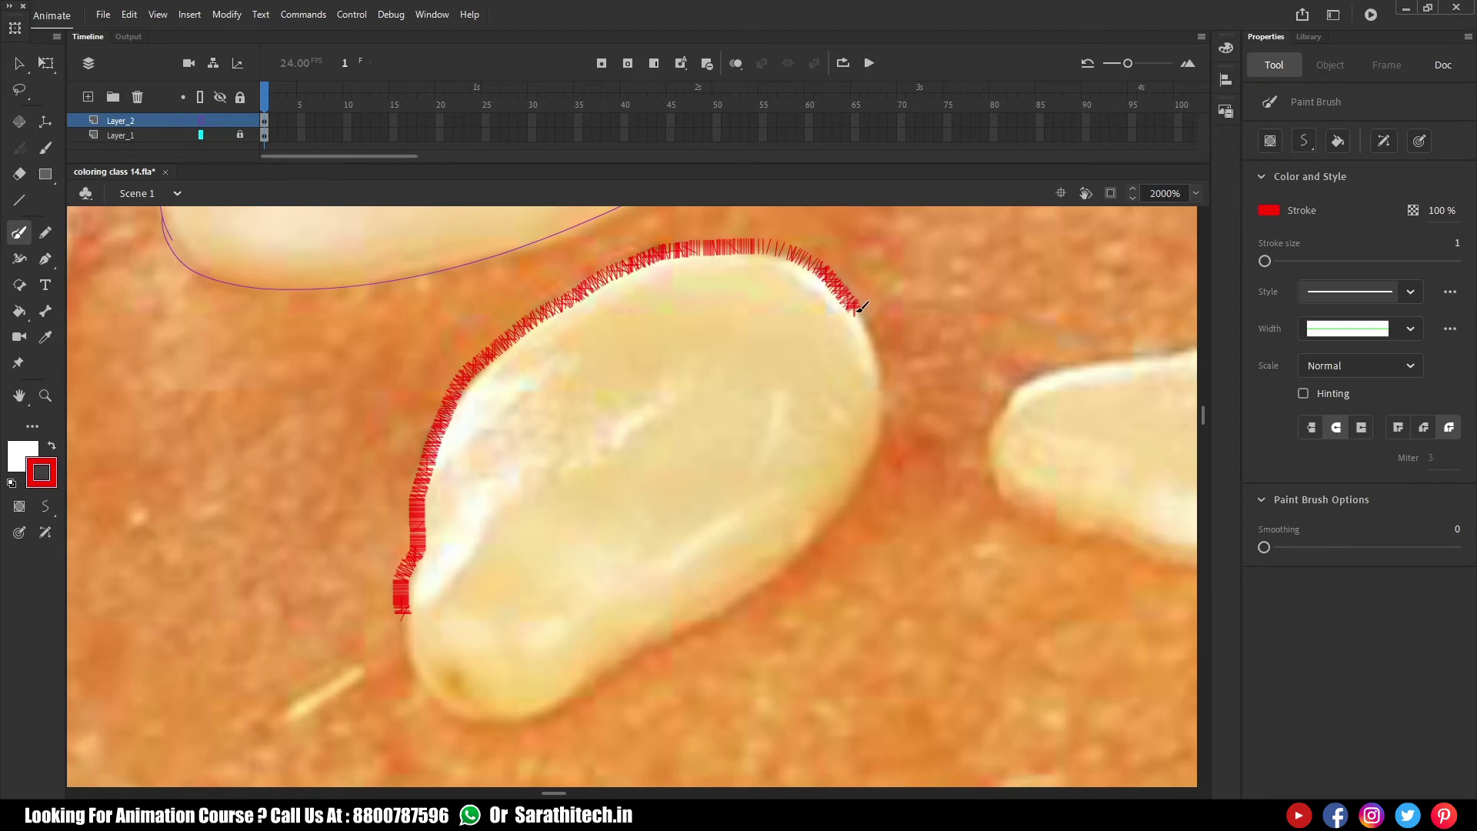
pyautogui.moveTo(872, 471)
pyautogui.mouseDown()
pyautogui.moveTo(628, 652)
pyautogui.moveTo(439, 693)
pyautogui.moveTo(402, 616)
pyautogui.mouseUp()
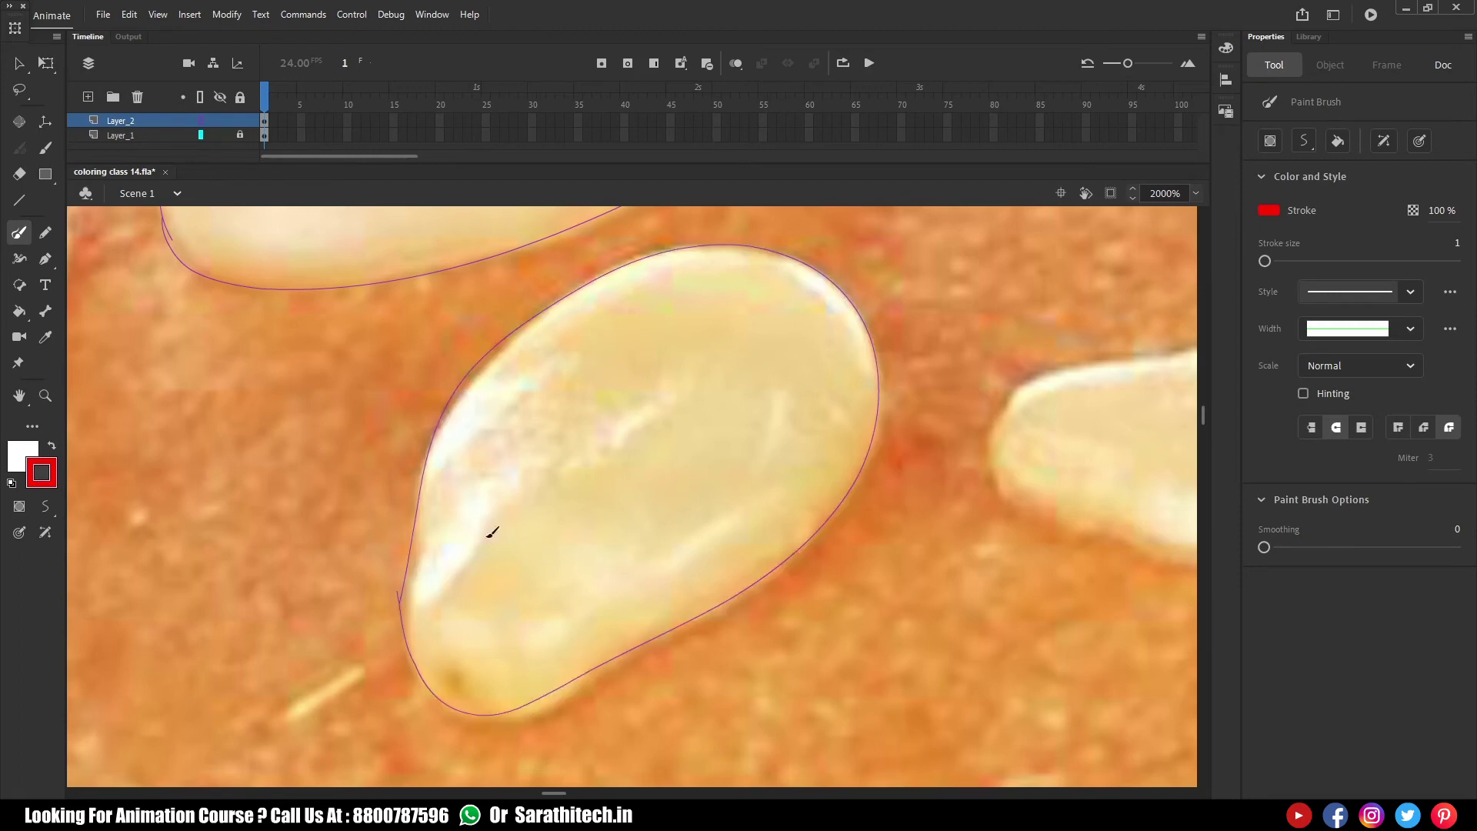
pyautogui.hotkey('ctrl', '-')
# Brush outlines around the horizontal seed right of the large slanted seed and the isolated seed below it
pyautogui.moveTo(531, 389); pyautogui.dragTo(873, 588)
pyautogui.moveTo(345, 529)
pyautogui.mouseDown()
pyautogui.moveTo(548, 420)
pyautogui.moveTo(869, 416)
pyautogui.mouseUp()
pyautogui.moveTo(931, 552)
pyautogui.mouseDown()
pyautogui.moveTo(707, 650)
pyautogui.moveTo(420, 604)
pyautogui.mouseUp()
pyautogui.moveTo(555, 654); pyautogui.dragTo(594, 234)
pyautogui.moveTo(927, 629); pyautogui.dragTo(796, 435)
pyautogui.moveTo(863, 650)
pyautogui.mouseDown()
pyautogui.moveTo(604, 661)
pyautogui.moveTo(370, 492)
pyautogui.moveTo(495, 328)
pyautogui.mouseUp()
# Brush a closed outline around the isolated seed whose narrow end rises to the right of the horizontal seed
pyautogui.moveTo(758, 412); pyautogui.dragTo(776, 438)
pyautogui.keyDown('ctrl'); pyautogui.keyDown('shift'); pyautogui.click(739, 473); pyautogui.keyUp('shift'); pyautogui.keyUp('ctrl')
pyautogui.moveTo(603, 449); pyautogui.dragTo(645, 487)
pyautogui.keyDown('ctrl'); pyautogui.keyDown('shift'); pyautogui.click(693, 529); pyautogui.keyUp('shift'); pyautogui.keyUp('ctrl')
pyautogui.keyDown('ctrl'); pyautogui.keyDown('shift'); pyautogui.click(677, 518); pyautogui.keyUp('shift'); pyautogui.keyUp('ctrl')
pyautogui.moveTo(607, 613); pyautogui.dragTo(614, 717)
pyautogui.moveTo(668, 410); pyautogui.dragTo(745, 488)
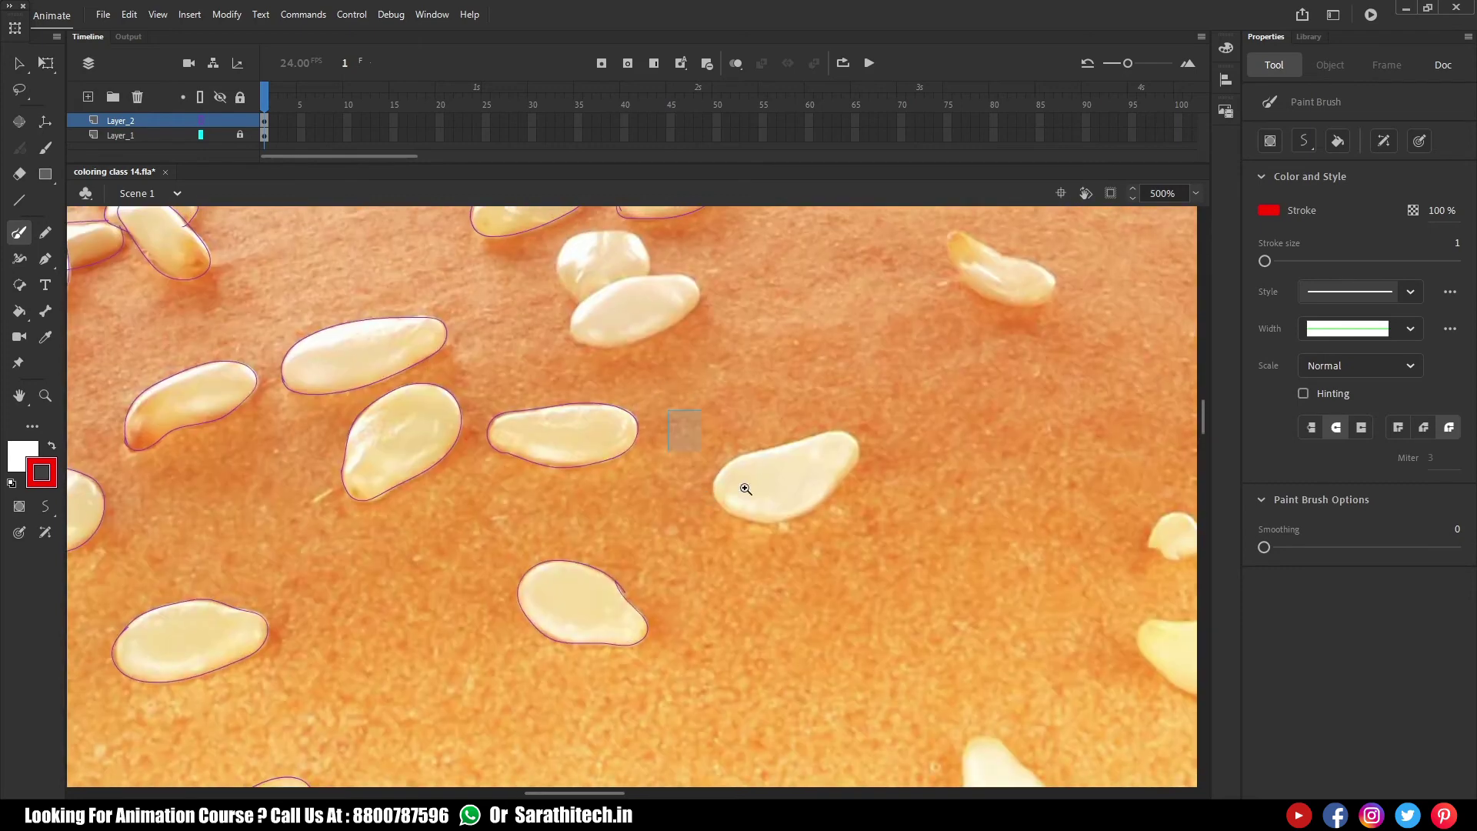
pyautogui.scroll(4, 745, 489)
pyautogui.moveTo(308, 604)
pyautogui.mouseDown()
pyautogui.moveTo(402, 422)
pyautogui.moveTo(758, 333)
pyautogui.mouseUp()
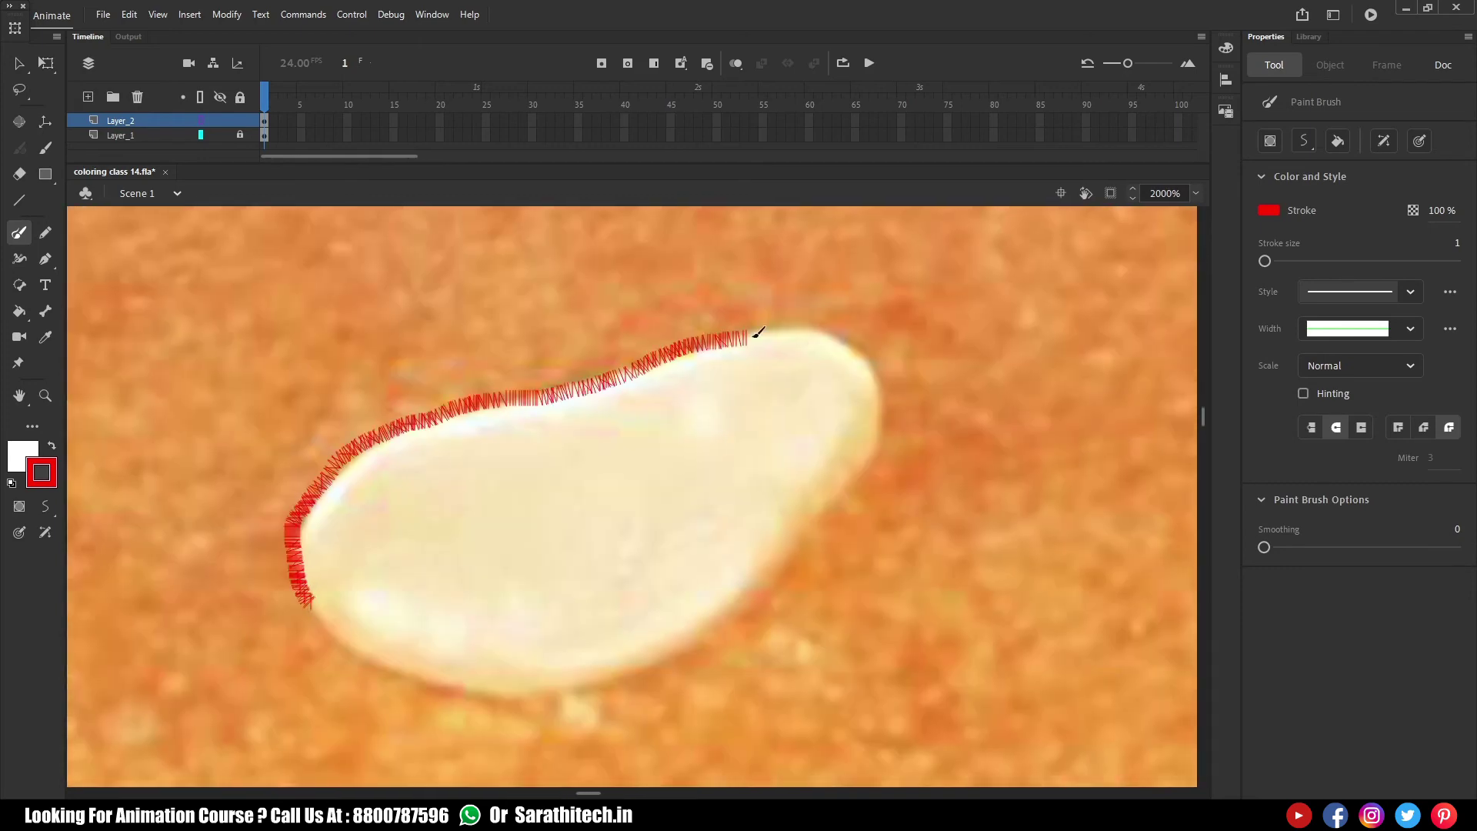
pyautogui.moveTo(886, 396)
pyautogui.mouseDown()
pyautogui.moveTo(739, 615)
pyautogui.moveTo(406, 663)
pyautogui.moveTo(312, 604)
pyautogui.mouseUp()
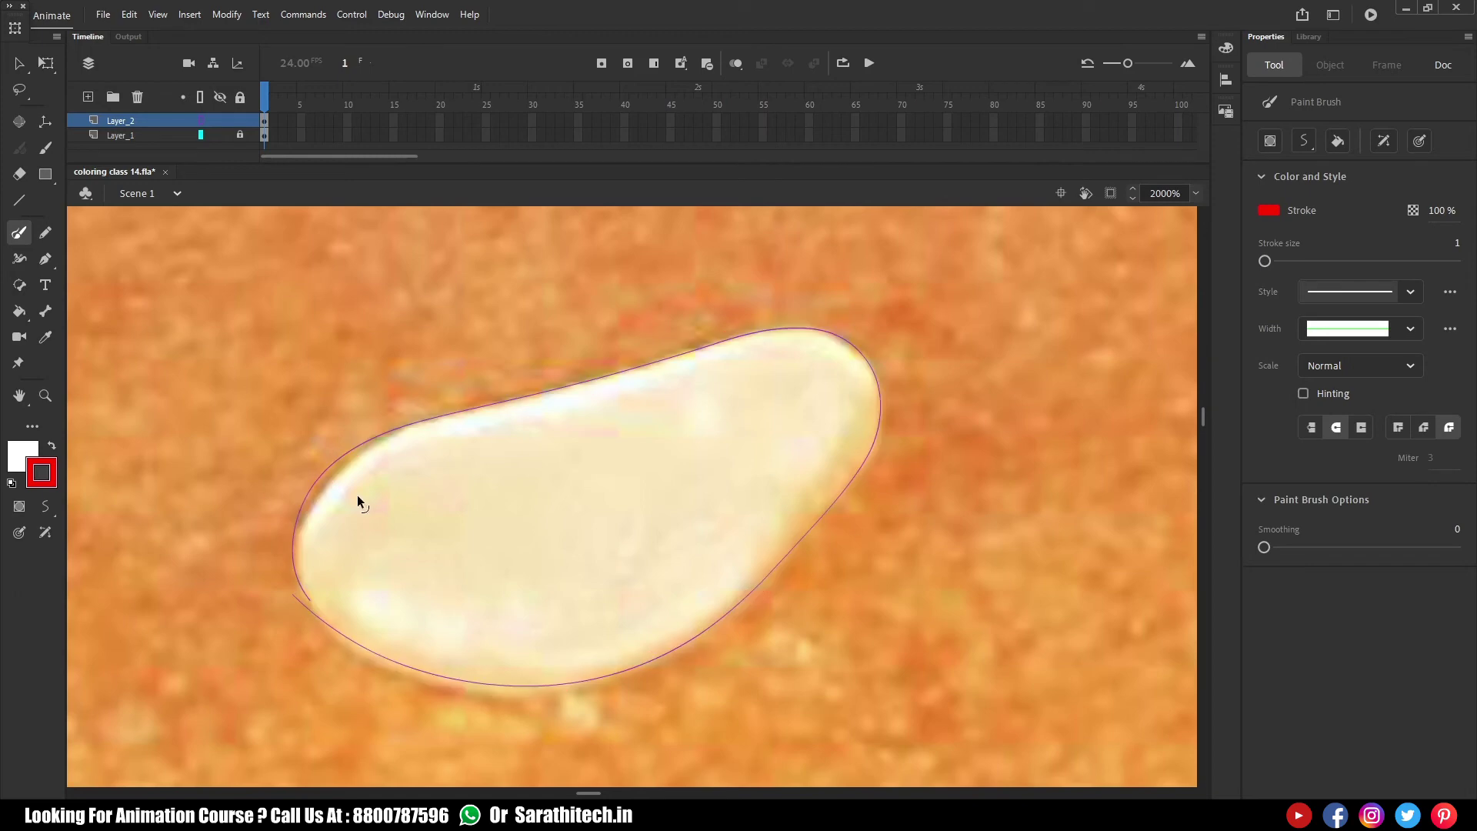
# Brush outlines around the round white seed and the oblong seed overlapping its lower edge
pyautogui.scroll(-2, 357, 496)
pyautogui.scroll(2, 611, 514)
pyautogui.scroll(-3, 611, 548)
pyautogui.scroll(3, 731, 547)
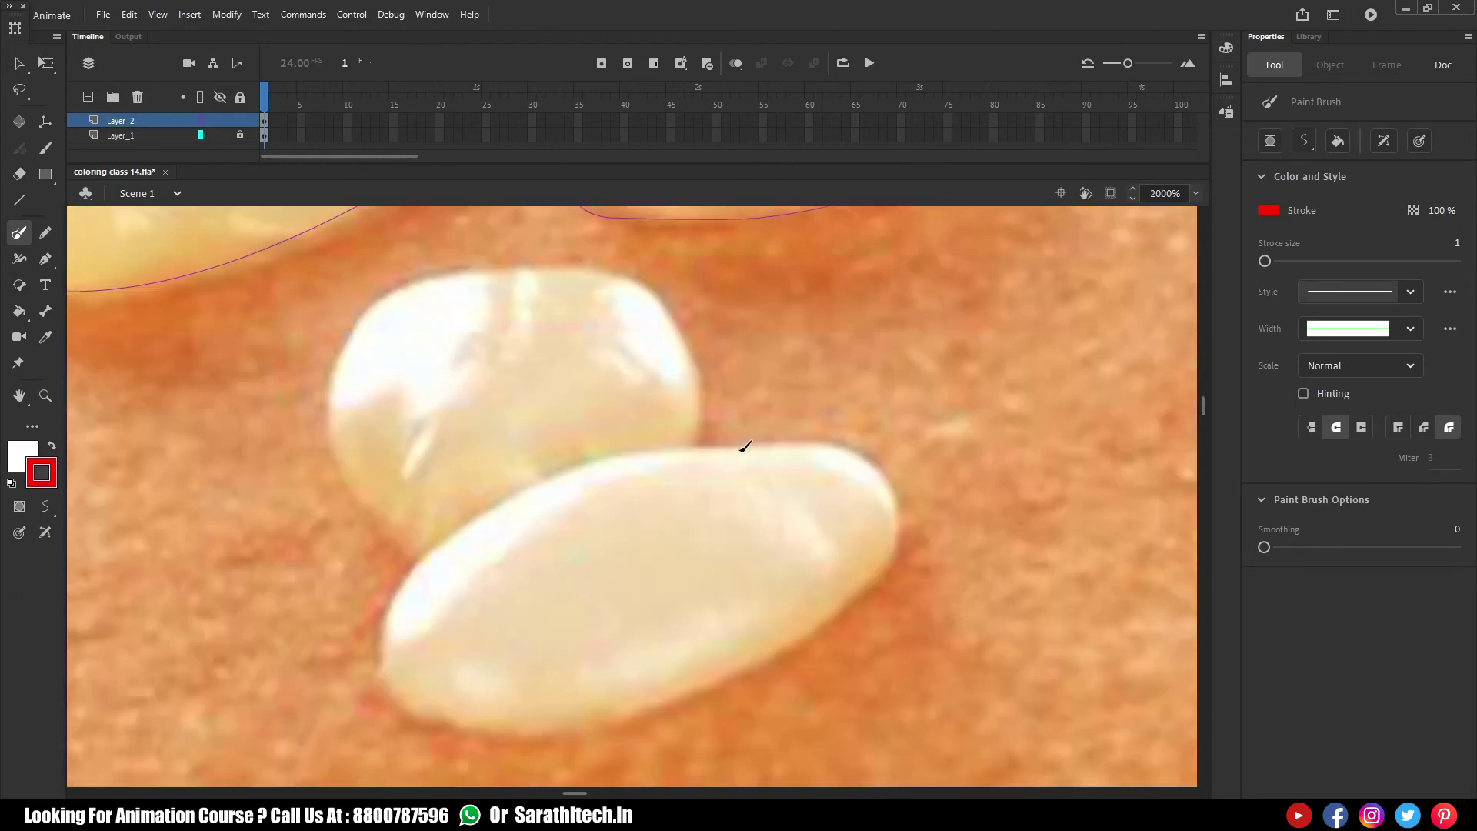
pyautogui.moveTo(743, 448)
pyautogui.mouseDown()
pyautogui.moveTo(604, 450)
pyautogui.moveTo(407, 573)
pyautogui.moveTo(461, 725)
pyautogui.moveTo(697, 687)
pyautogui.moveTo(892, 551)
pyautogui.moveTo(771, 439)
pyautogui.moveTo(691, 443)
pyautogui.mouseUp()
pyautogui.moveTo(688, 323)
pyautogui.mouseDown()
pyautogui.moveTo(626, 286)
pyautogui.moveTo(327, 381)
pyautogui.moveTo(437, 577)
pyautogui.mouseUp()
# Brush the lower edge of the stacked seeds near the bun's top and the outline of the front slanted seed
pyautogui.scroll(-4, 729, 504)
pyautogui.moveTo(728, 504); pyautogui.dragTo(705, 619)
pyautogui.moveTo(408, 303); pyautogui.dragTo(762, 442)
pyautogui.moveTo(102, 575); pyautogui.dragTo(270, 574)
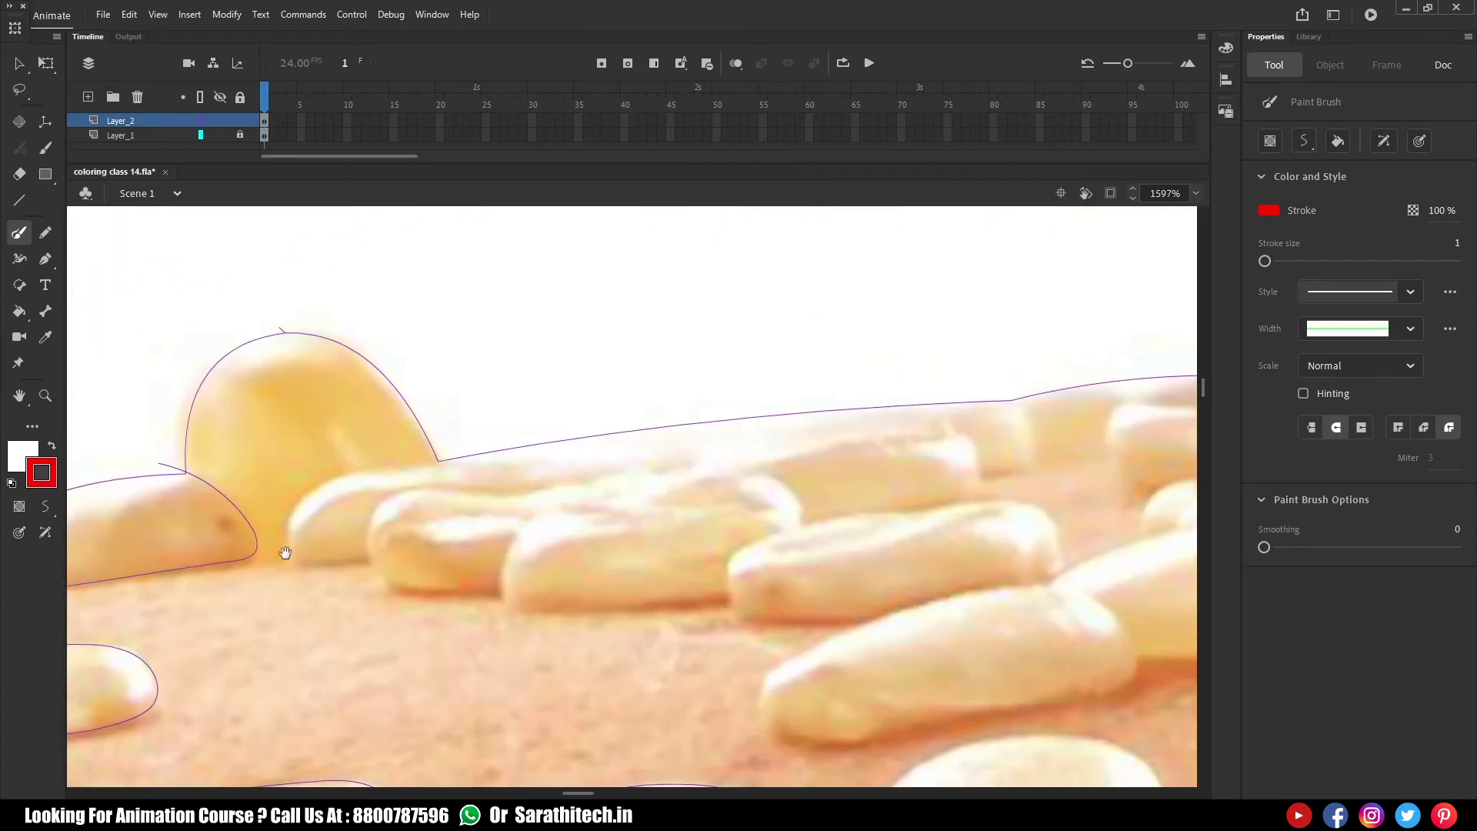
pyautogui.moveTo(371, 514)
pyautogui.mouseDown()
pyautogui.moveTo(513, 594)
pyautogui.moveTo(708, 592)
pyautogui.mouseUp()
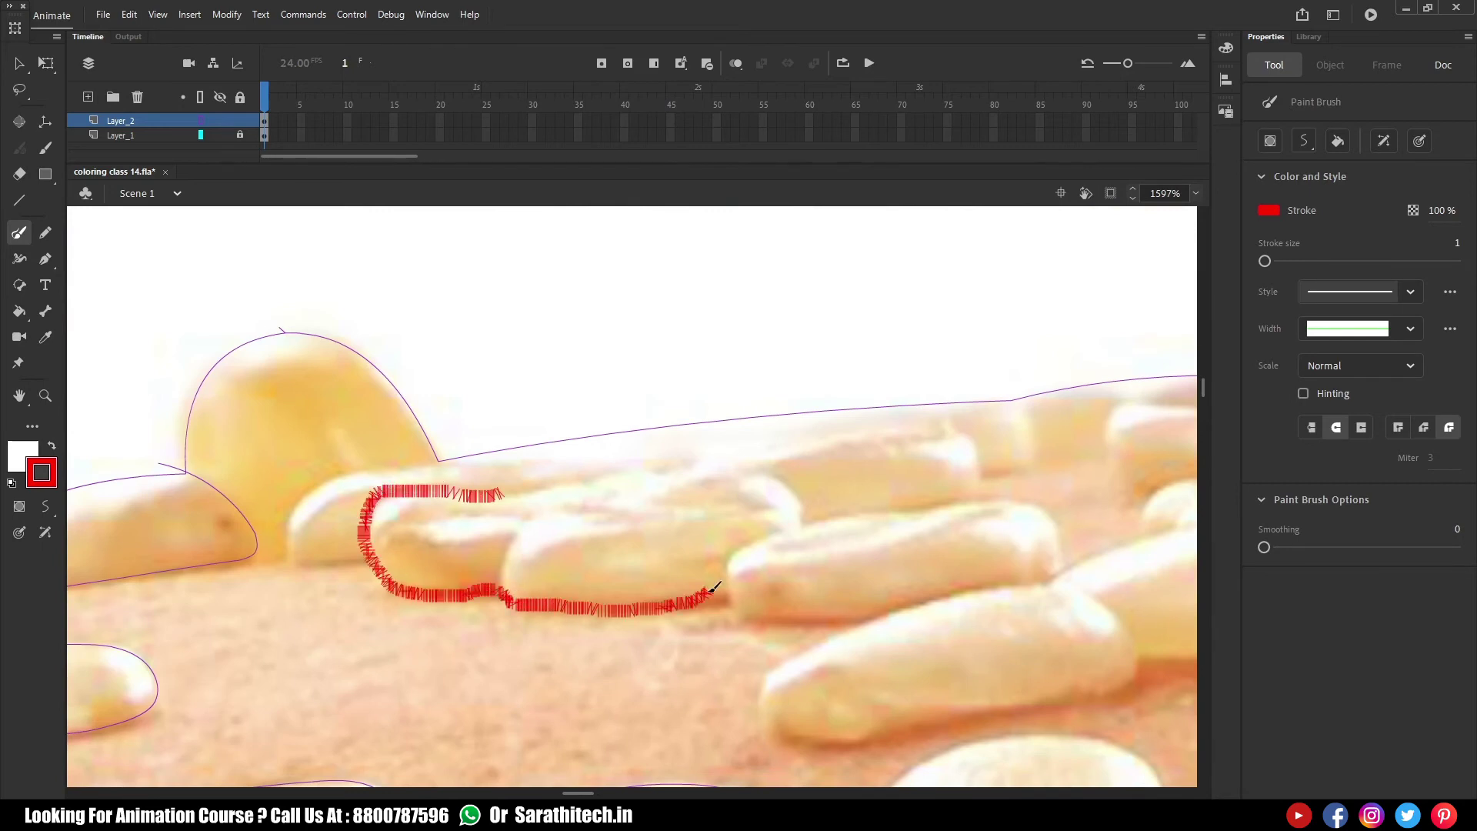
pyautogui.moveTo(771, 678)
pyautogui.mouseDown()
pyautogui.moveTo(992, 705)
pyautogui.moveTo(1128, 613)
pyautogui.mouseUp()
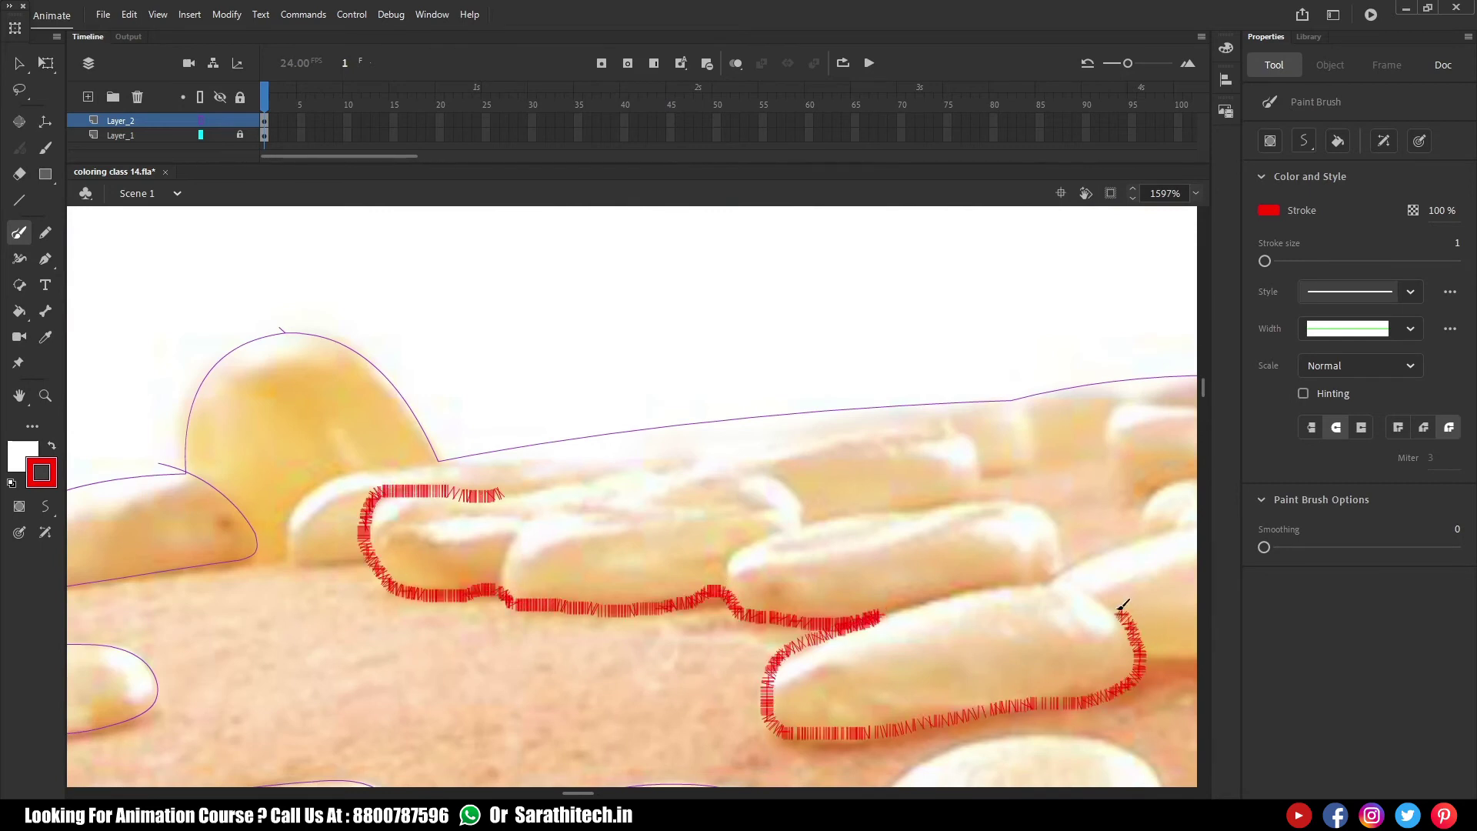
pyautogui.moveTo(894, 603); pyautogui.dragTo(885, 609)
# Brush the upper edges and dividing lines of the stacked seeds beside the domed seed on the bun's top edge
pyautogui.moveTo(724, 608)
pyautogui.mouseDown()
pyautogui.moveTo(851, 511)
pyautogui.moveTo(1059, 528)
pyautogui.moveTo(1058, 565)
pyautogui.mouseUp()
pyautogui.moveTo(1040, 596); pyautogui.dragTo(1153, 541)
pyautogui.moveTo(379, 465)
pyautogui.mouseDown()
pyautogui.moveTo(281, 552)
pyautogui.moveTo(402, 561)
pyautogui.mouseUp()
pyautogui.moveTo(215, 562); pyautogui.dragTo(221, 562)
pyautogui.moveTo(504, 489)
pyautogui.mouseDown()
pyautogui.moveTo(702, 468)
pyautogui.moveTo(794, 526)
pyautogui.mouseUp()
pyautogui.moveTo(508, 551)
pyautogui.mouseDown()
pyautogui.moveTo(775, 511)
pyautogui.moveTo(820, 539)
pyautogui.mouseUp()
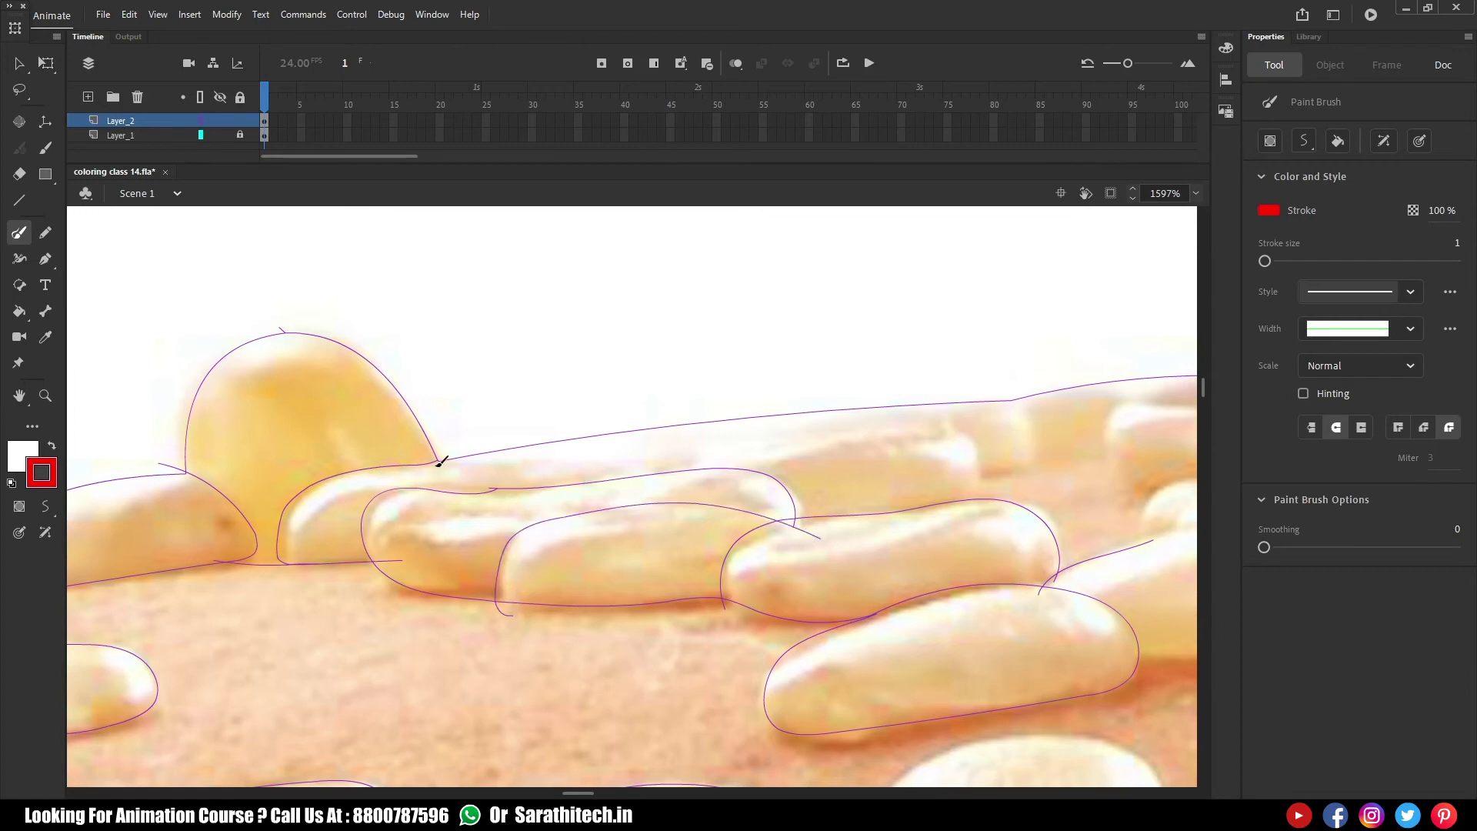
# Brush outlines around the seeds along the bun's top edge and the long oblong seed below them
pyautogui.moveTo(670, 438); pyautogui.dragTo(684, 477)
pyautogui.moveTo(1043, 469); pyautogui.dragTo(489, 487)
pyautogui.moveTo(381, 416)
pyautogui.mouseDown()
pyautogui.moveTo(427, 469)
pyautogui.moveTo(548, 465)
pyautogui.mouseUp()
pyautogui.moveTo(616, 506)
pyautogui.mouseDown()
pyautogui.moveTo(851, 471)
pyautogui.moveTo(808, 396)
pyautogui.mouseUp()
pyautogui.moveTo(651, 550)
pyautogui.mouseDown()
pyautogui.moveTo(520, 493)
pyautogui.moveTo(783, 498)
pyautogui.moveTo(666, 613)
pyautogui.moveTo(423, 622)
pyautogui.mouseUp()
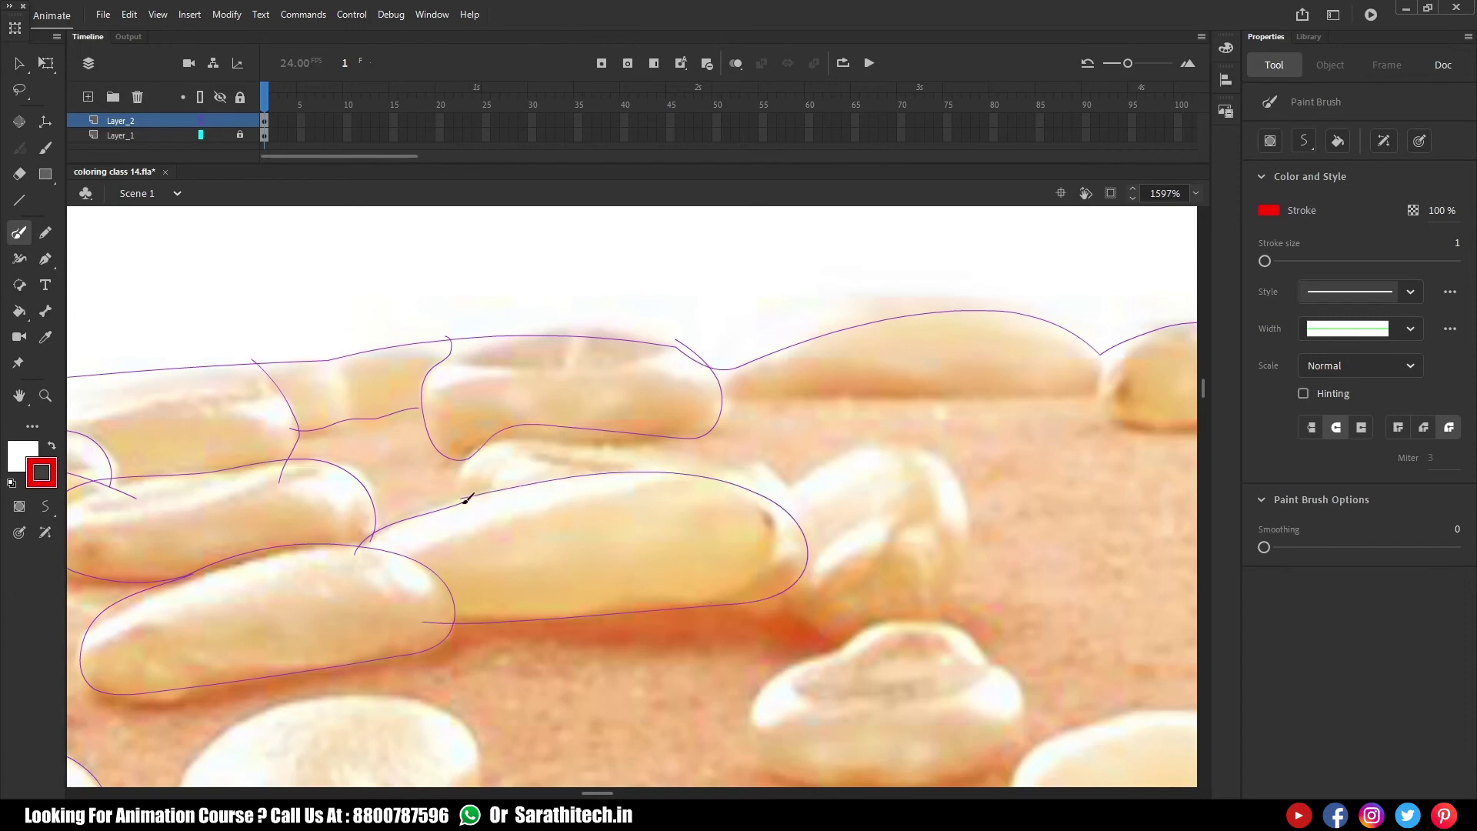
# Brush outlines around the lumpy seed behind the long oblong one and the small rounded seed beneath it
pyautogui.moveTo(679, 423)
pyautogui.mouseDown()
pyautogui.moveTo(894, 446)
pyautogui.moveTo(960, 596)
pyautogui.mouseUp()
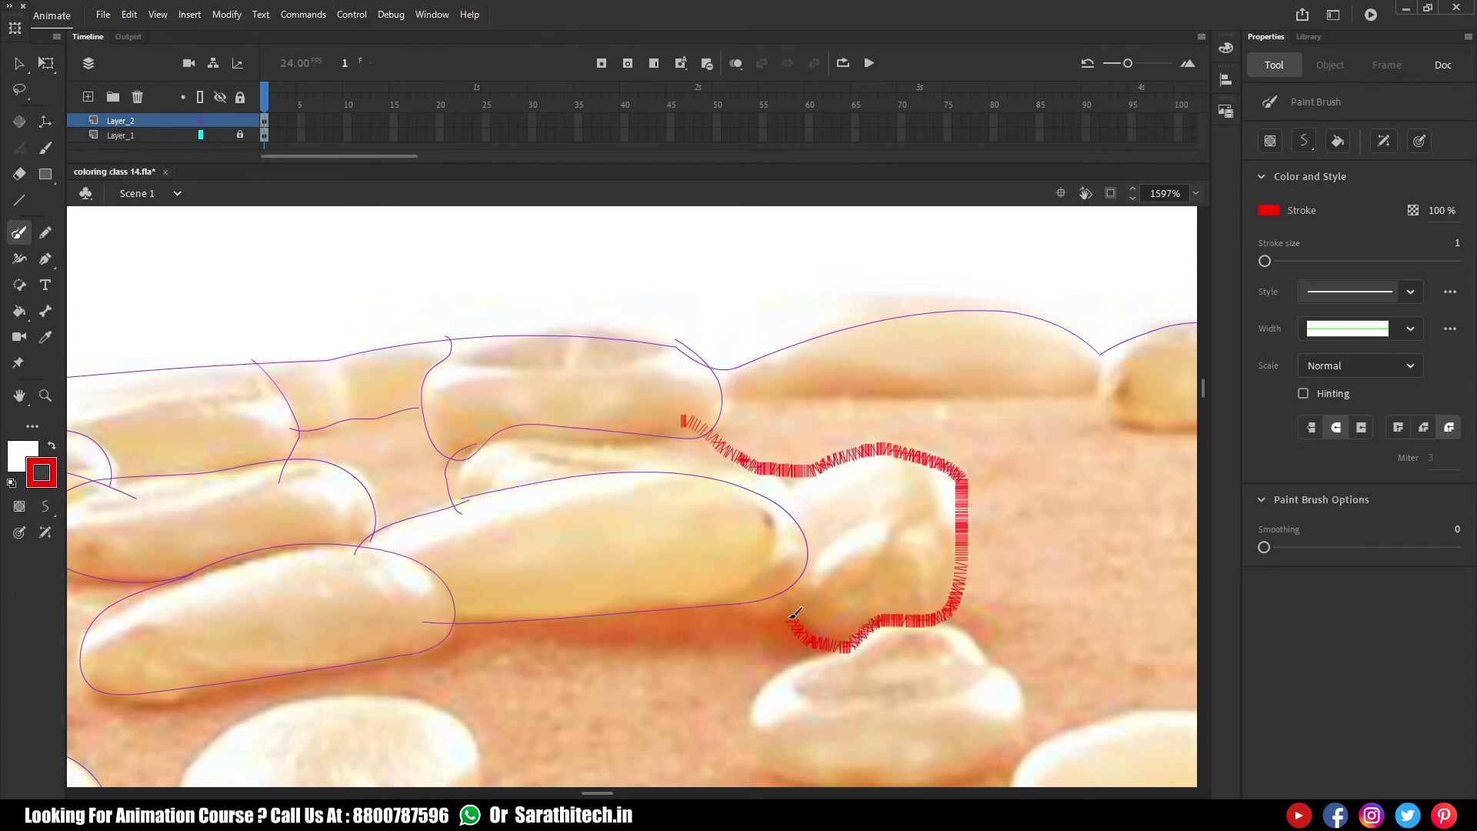
pyautogui.moveTo(793, 615); pyautogui.dragTo(748, 571)
pyautogui.moveTo(910, 539); pyautogui.dragTo(539, 297)
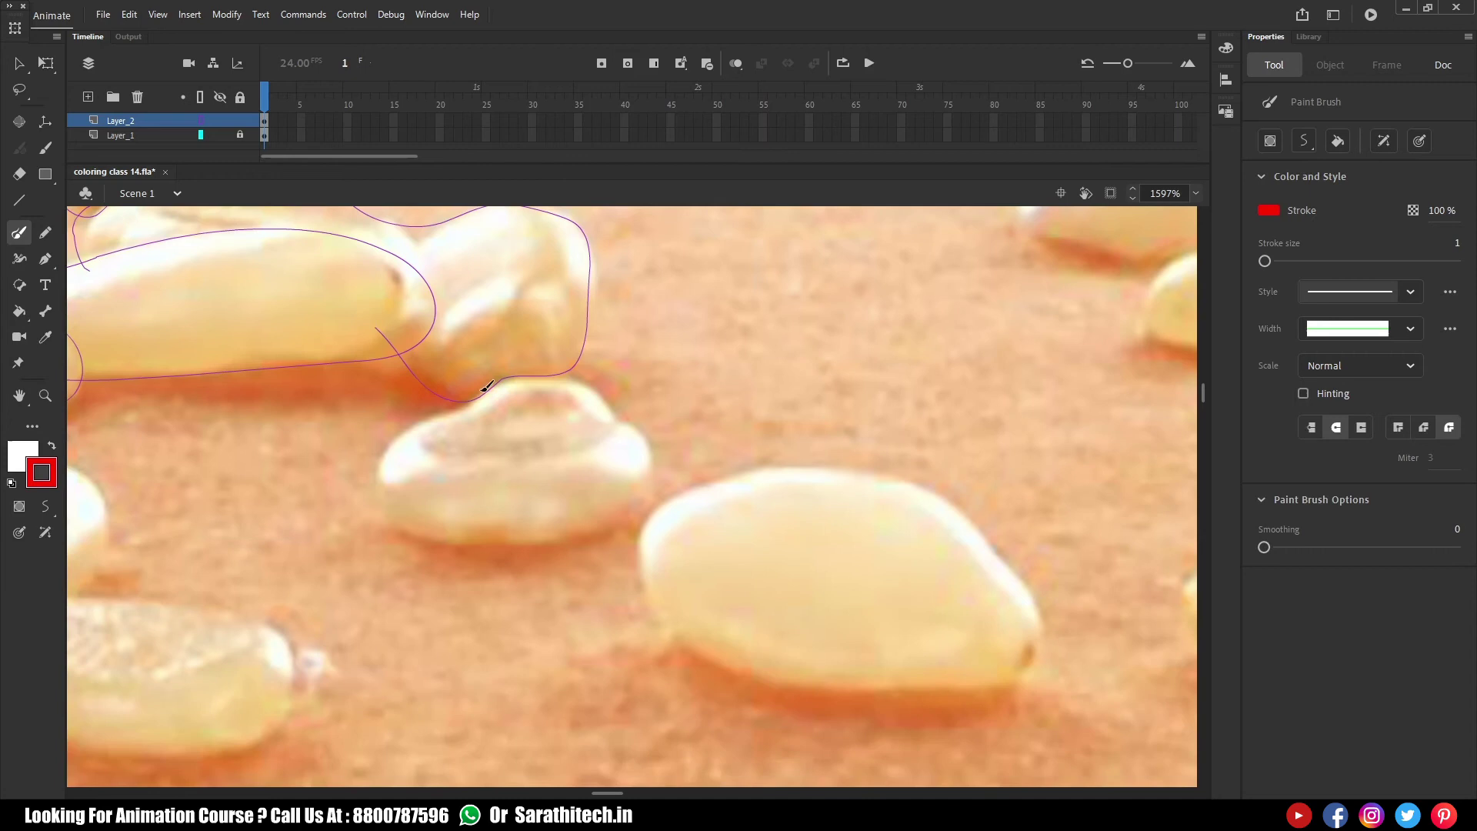
pyautogui.moveTo(466, 533); pyautogui.dragTo(651, 484)
pyautogui.moveTo(587, 389); pyautogui.dragTo(530, 375)
# Brush a closed outline around the large oval seed to the right of the small rounded seed
pyautogui.moveTo(729, 476); pyautogui.dragTo(575, 417)
pyautogui.moveTo(620, 409); pyautogui.dragTo(568, 424)
pyautogui.moveTo(511, 553); pyautogui.dragTo(779, 623)
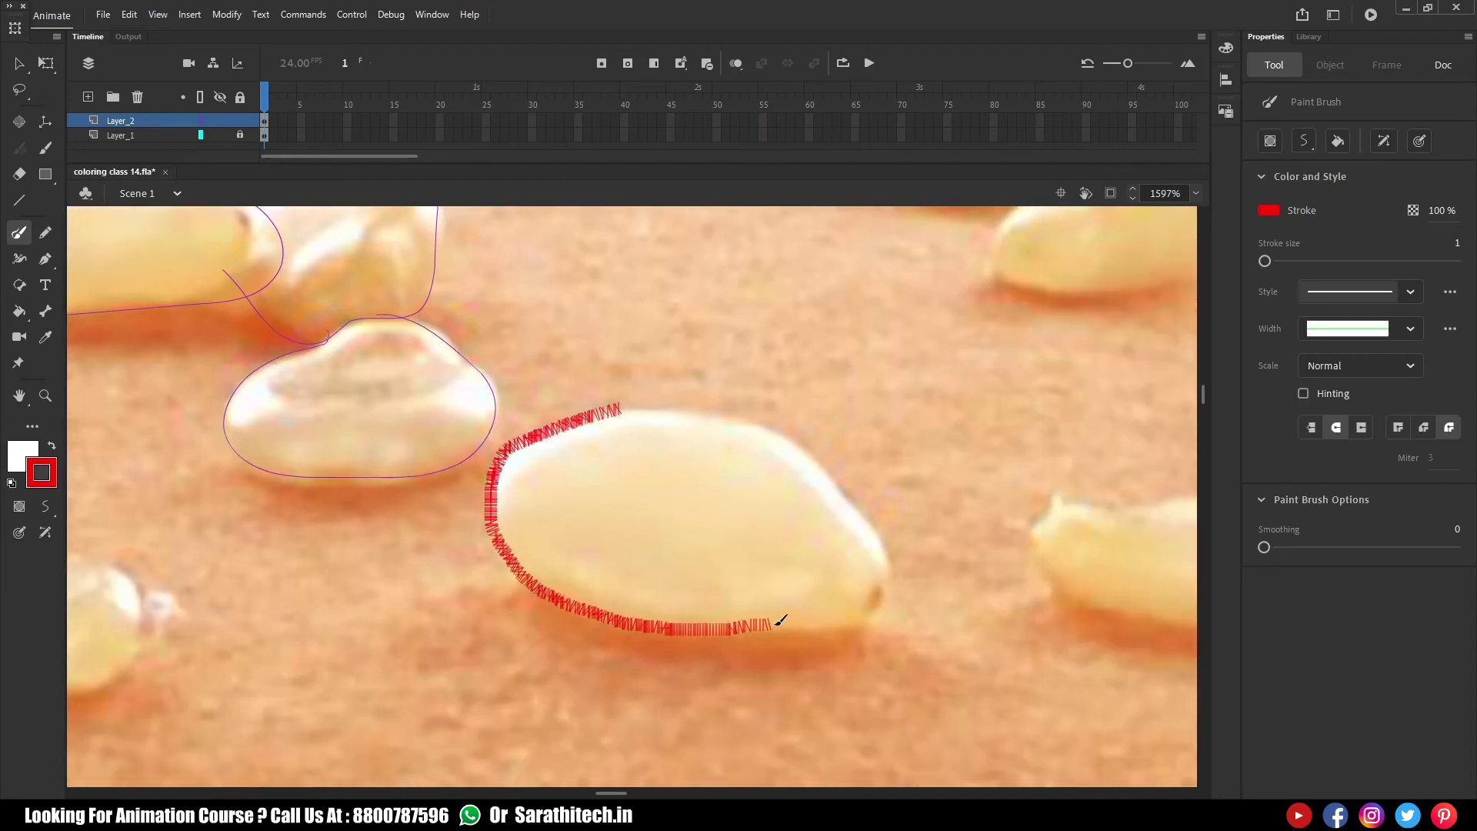
pyautogui.moveTo(751, 422); pyautogui.dragTo(615, 408)
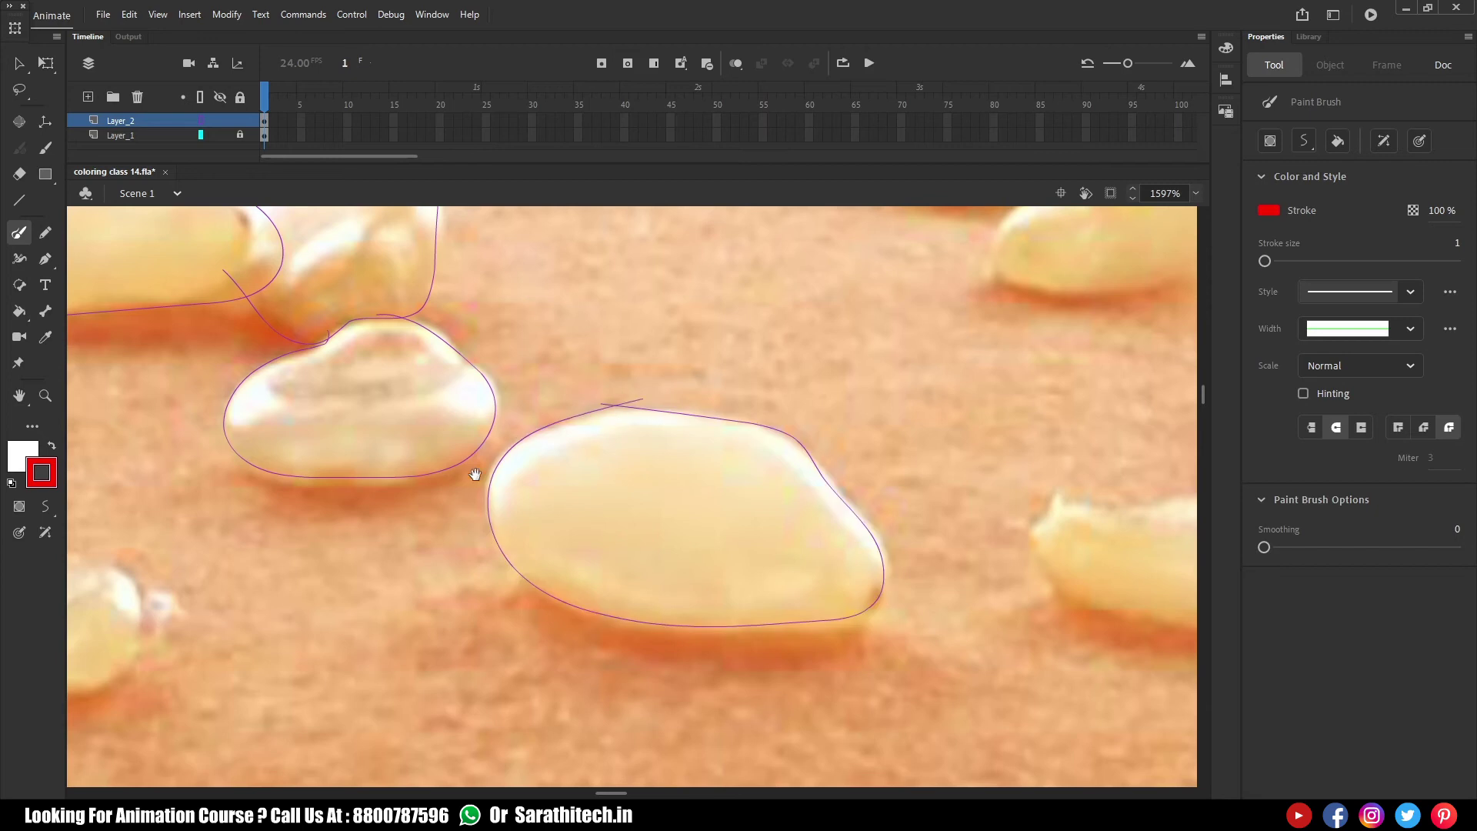
# Brush outlines around the round seed below the stacked group and the oblong seed overlapping it
pyautogui.moveTo(474, 474); pyautogui.dragTo(1176, 511)
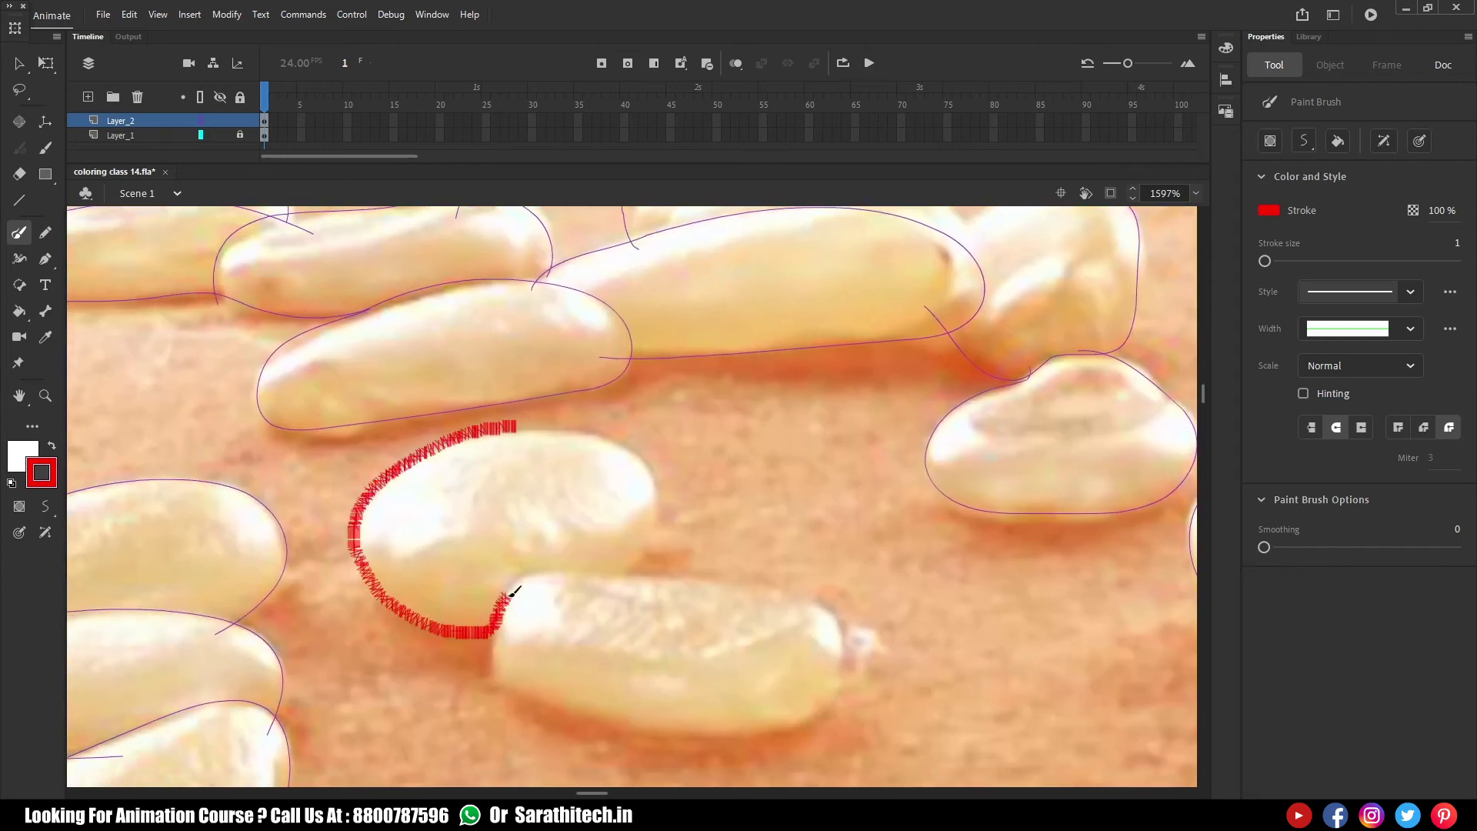
pyautogui.moveTo(513, 592); pyautogui.dragTo(701, 578)
pyautogui.moveTo(795, 726)
pyautogui.mouseDown()
pyautogui.moveTo(486, 663)
pyautogui.moveTo(494, 612)
pyautogui.mouseUp()
pyautogui.moveTo(645, 545); pyautogui.dragTo(630, 578)
pyautogui.hotkey('ctrl', '-')
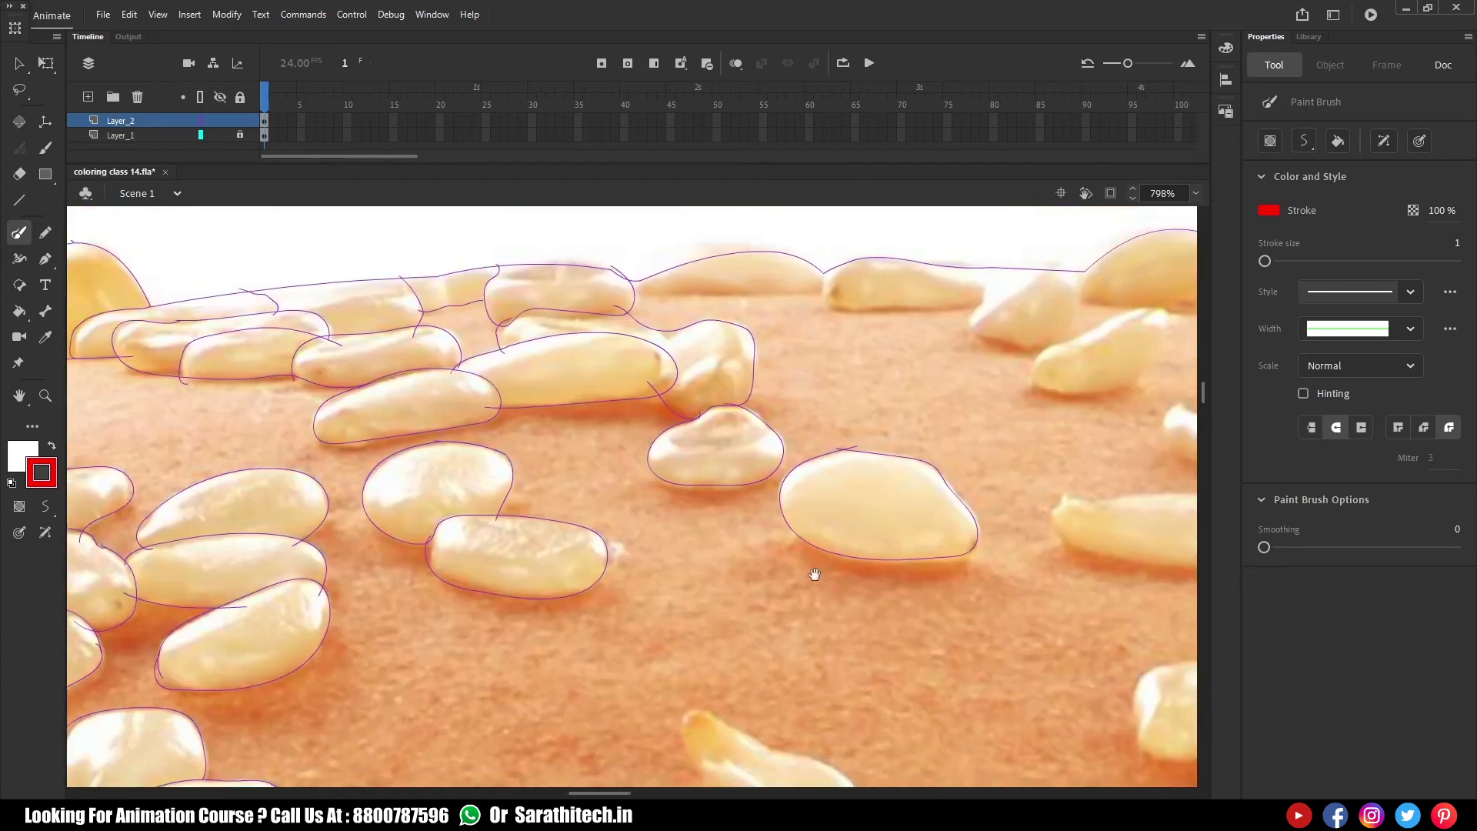
# Brush outlines around the two low seeds on the bun's top edge and the rounded seed to their right
pyautogui.moveTo(748, 538); pyautogui.dragTo(377, 646)
pyautogui.moveTo(189, 304); pyautogui.dragTo(900, 522)
pyautogui.moveTo(160, 493)
pyautogui.mouseDown()
pyautogui.moveTo(478, 466)
pyautogui.moveTo(487, 490)
pyautogui.mouseUp()
pyautogui.moveTo(723, 504); pyautogui.dragTo(695, 423)
pyautogui.moveTo(787, 502); pyautogui.dragTo(535, 495)
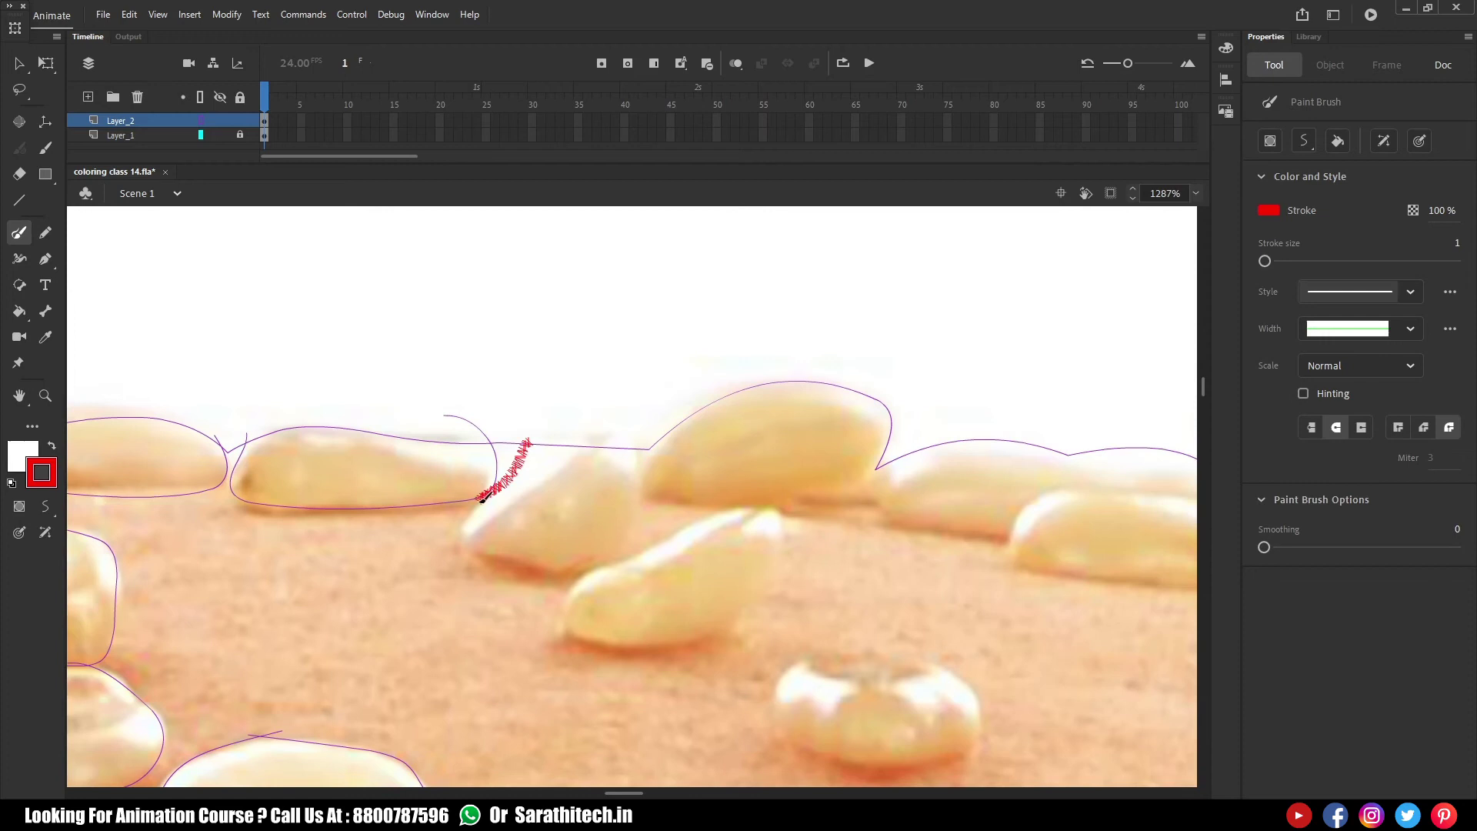
pyautogui.moveTo(622, 439); pyautogui.dragTo(623, 442)
# Brush outlines around the slanted teardrop seed, the underside of the nearby domed seed and the white notched seed
pyautogui.moveTo(746, 520); pyautogui.dragTo(604, 502)
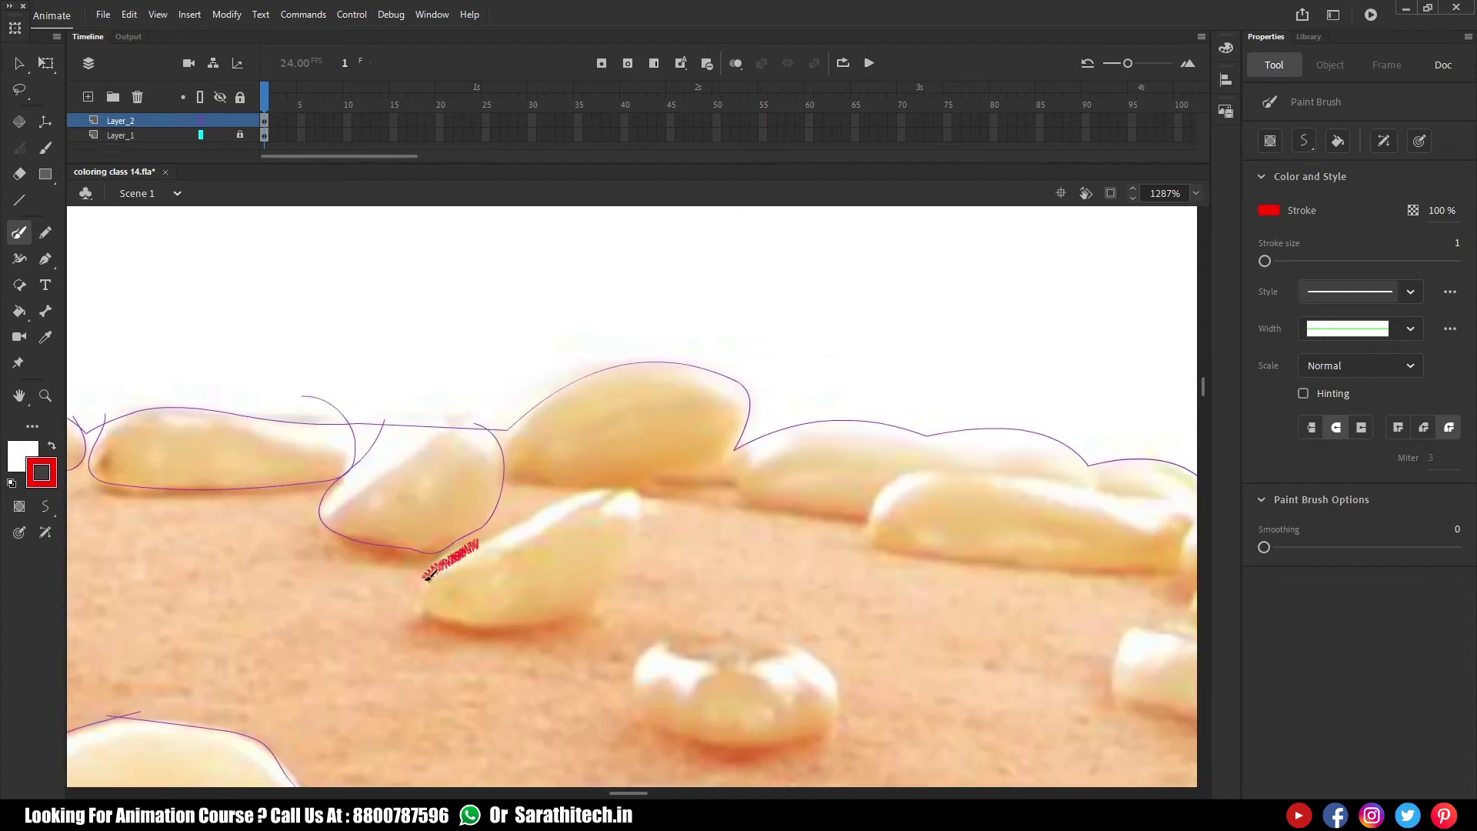
pyautogui.moveTo(473, 546); pyautogui.dragTo(474, 544)
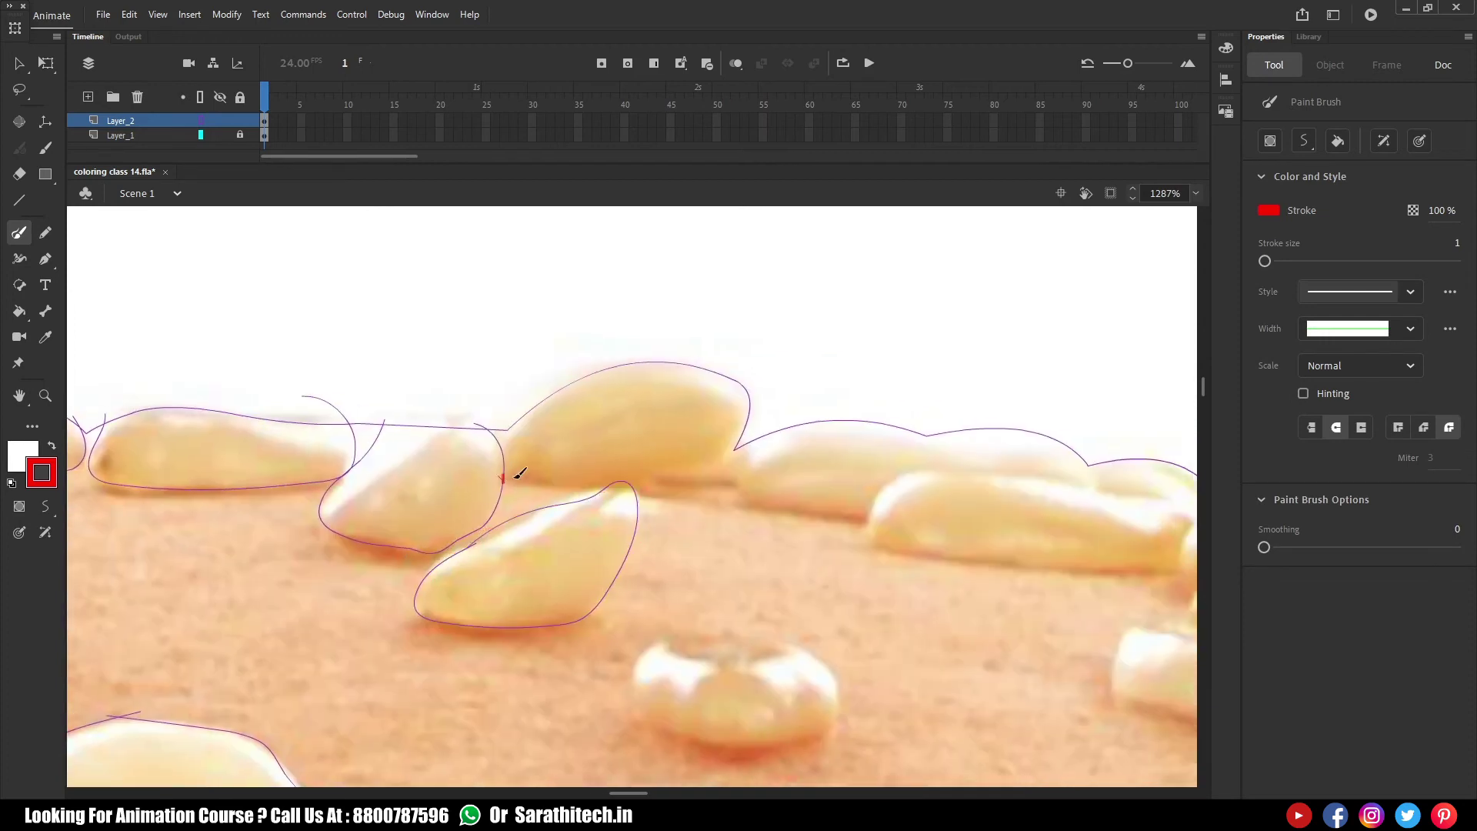
pyautogui.moveTo(735, 449); pyautogui.dragTo(636, 497)
pyautogui.moveTo(786, 552)
pyautogui.mouseDown()
pyautogui.moveTo(539, 527)
pyautogui.moveTo(473, 462)
pyautogui.mouseUp()
pyautogui.moveTo(379, 543); pyautogui.dragTo(570, 570)
pyautogui.moveTo(452, 636); pyautogui.dragTo(367, 606)
# Brush outlines around the long horizontal seed near the bun's top edge and the seed behind it
pyautogui.scroll(3, 482, 471)
pyautogui.hscroll(1, 482, 471)
pyautogui.moveTo(551, 530); pyautogui.dragTo(557, 539)
pyautogui.moveTo(559, 541)
pyautogui.mouseDown()
pyautogui.moveTo(633, 565)
pyautogui.moveTo(876, 585)
pyautogui.mouseUp()
pyautogui.moveTo(549, 526); pyautogui.dragTo(574, 554)
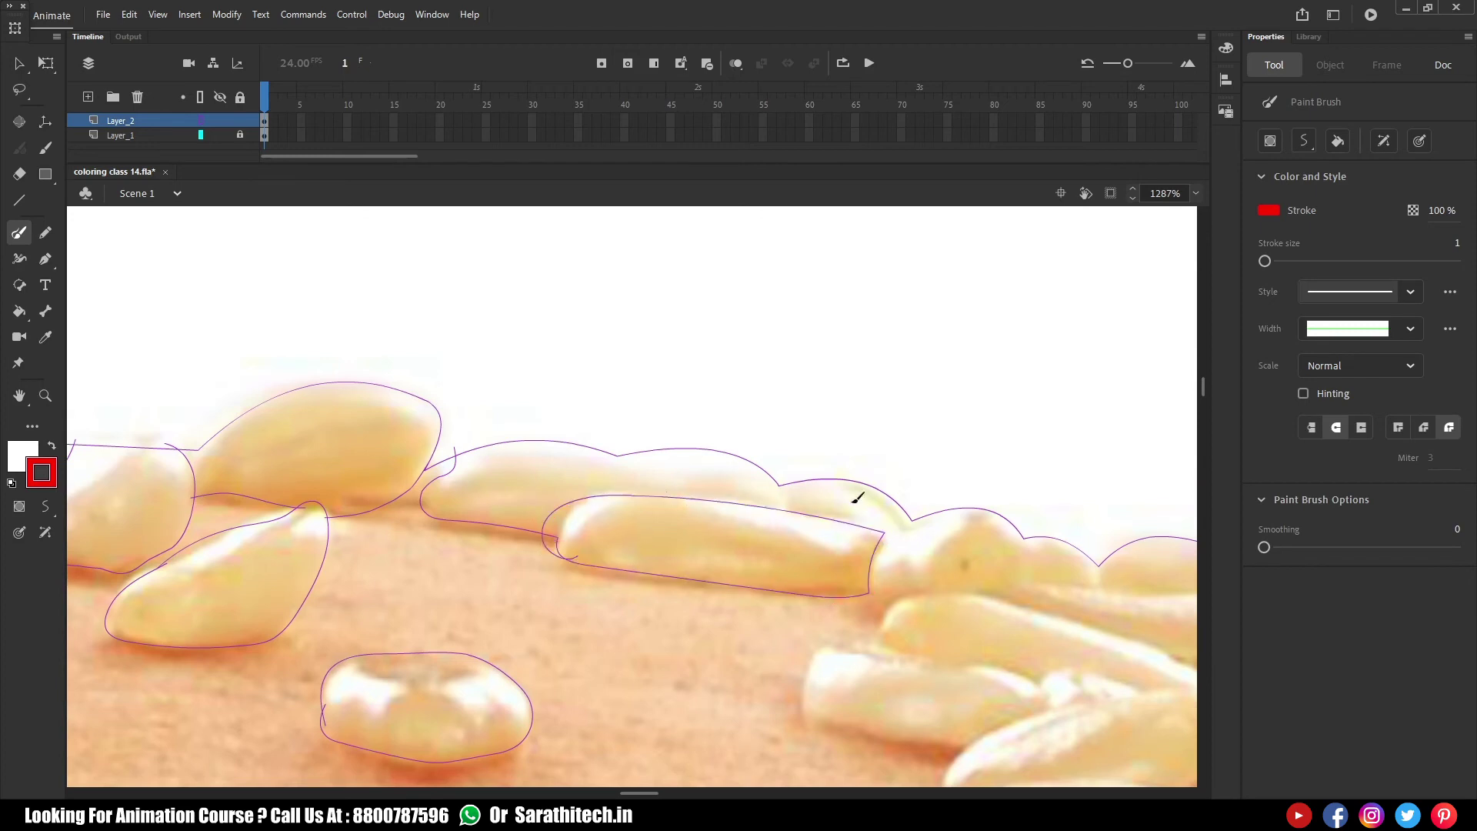
# Brush dividing lines and undersides for the seeds descending along the bun's edge, plus the curved seed's upper edge
pyautogui.hscroll(5, 682, 544)
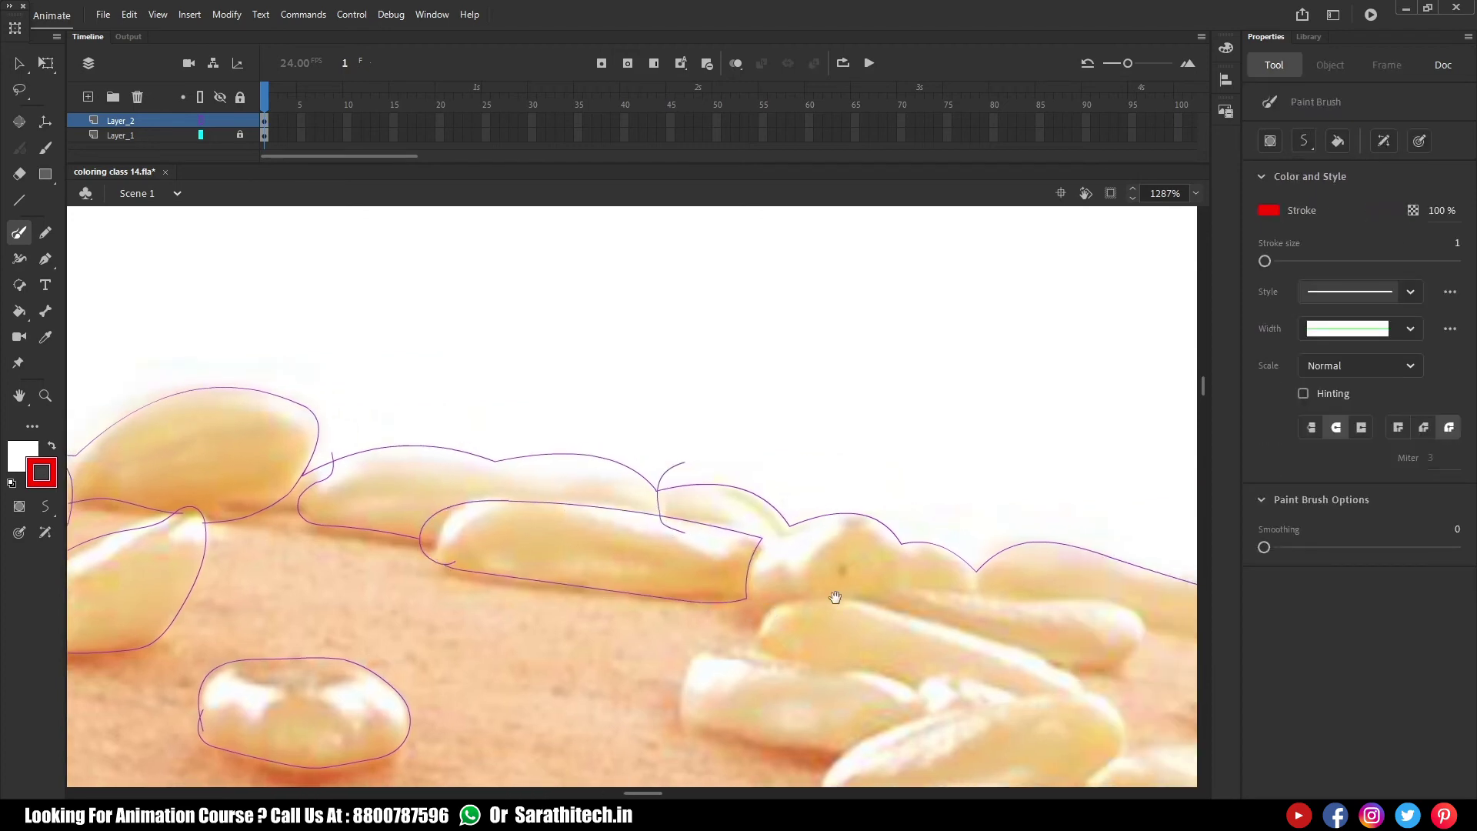
pyautogui.scroll(-2, 834, 597)
pyautogui.moveTo(655, 502); pyautogui.dragTo(776, 564)
pyautogui.moveTo(839, 512)
pyautogui.mouseDown()
pyautogui.moveTo(652, 463)
pyautogui.moveTo(533, 480)
pyautogui.mouseUp()
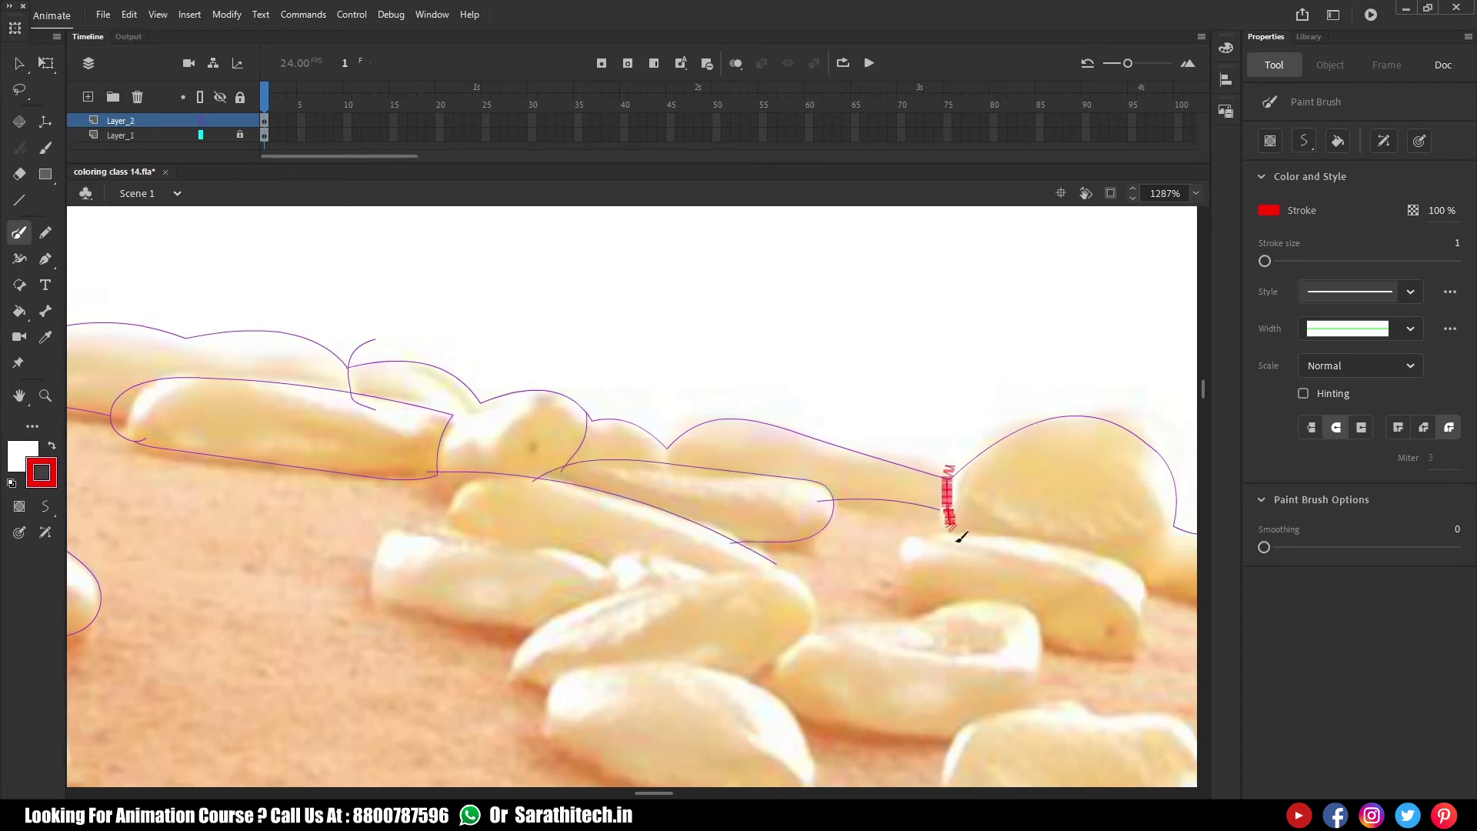
pyautogui.moveTo(1145, 573); pyautogui.dragTo(1145, 613)
# Brush outlines around the slanted stacked seeds, the large oval seed in front and the pale seed beside them
pyautogui.moveTo(519, 540)
pyautogui.mouseDown()
pyautogui.moveTo(518, 518)
pyautogui.moveTo(448, 450)
pyautogui.mouseUp()
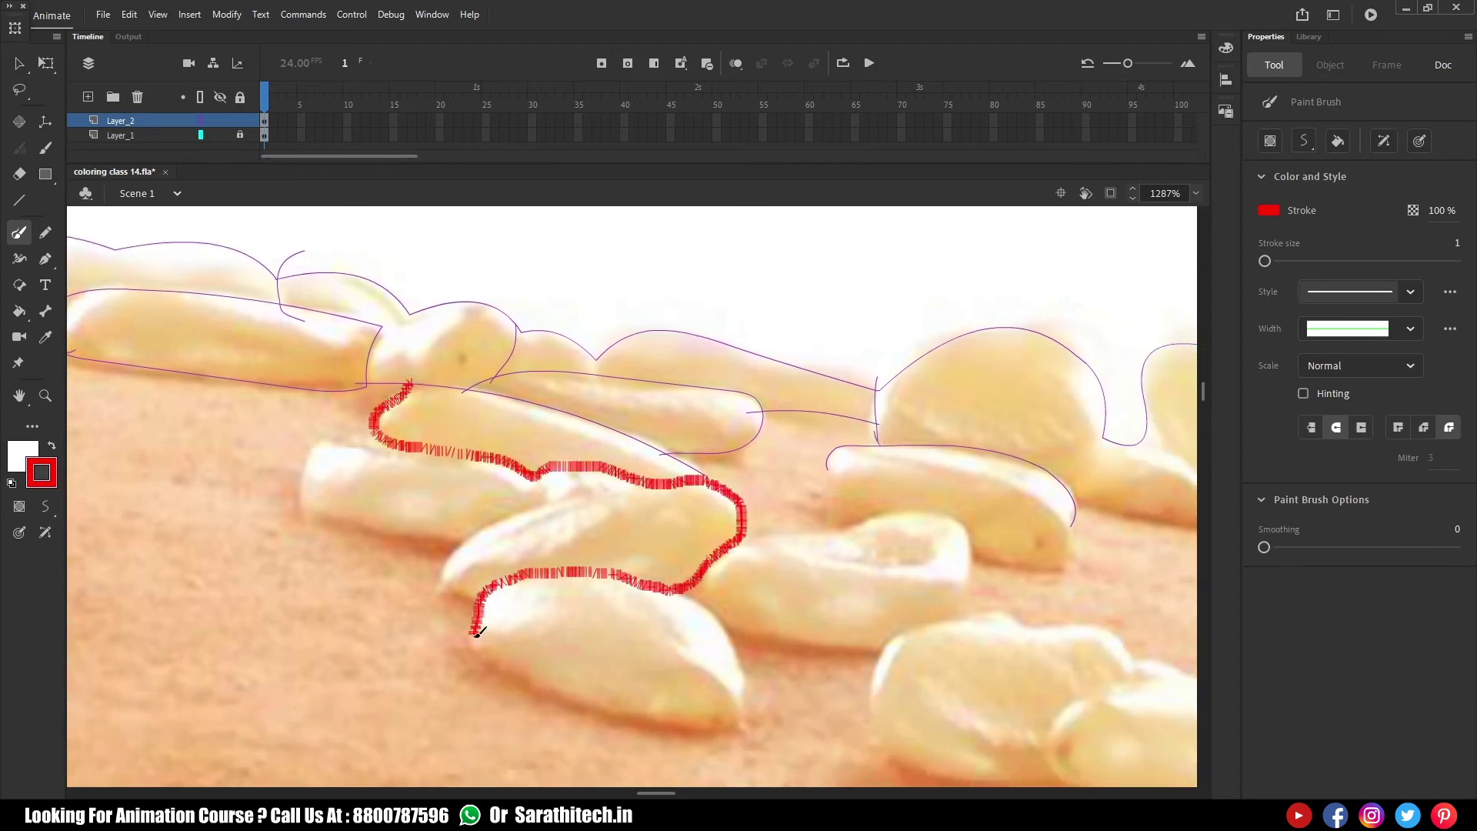
pyautogui.moveTo(682, 584); pyautogui.dragTo(682, 585)
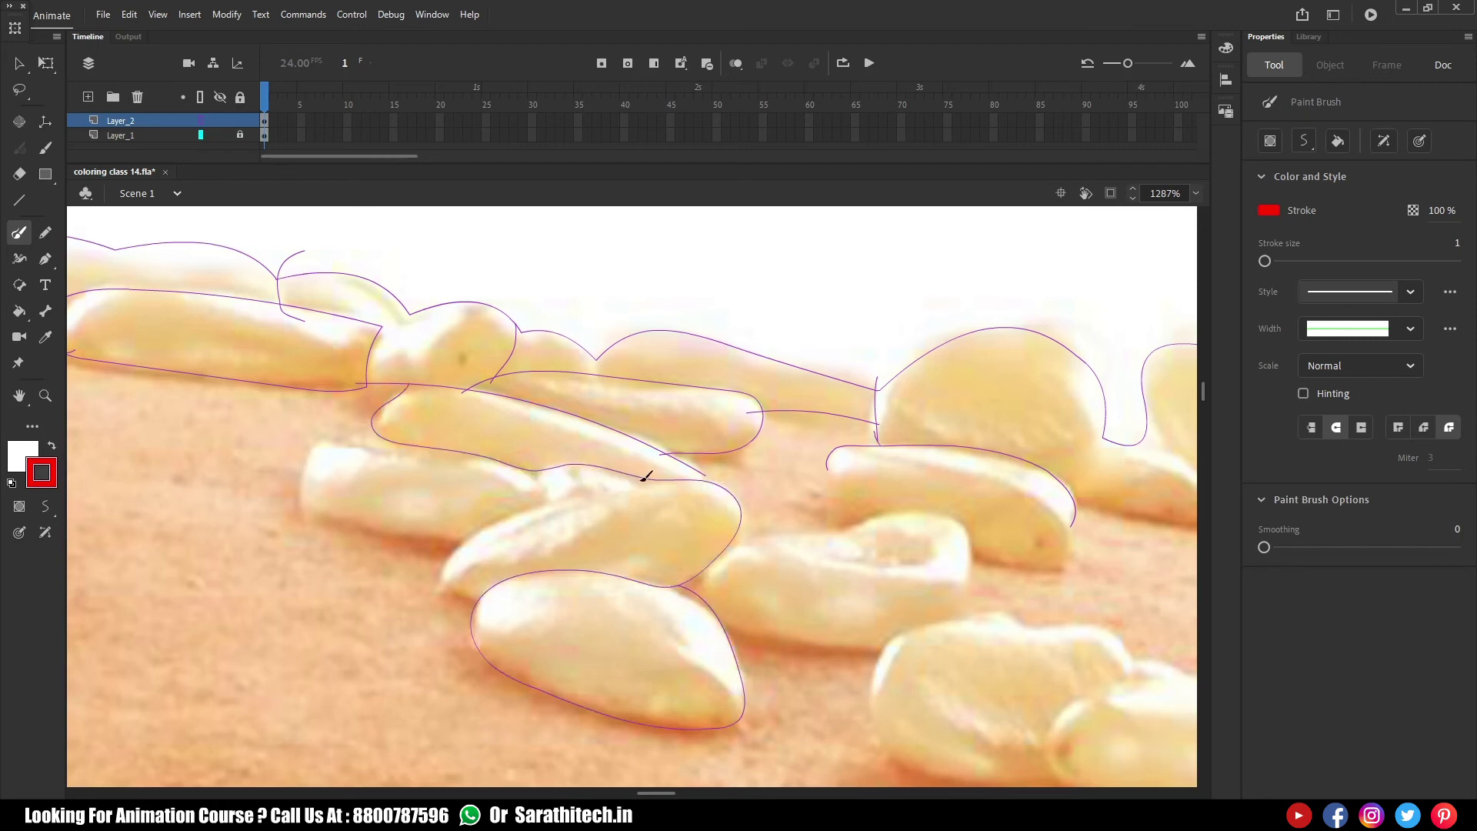
pyautogui.moveTo(488, 601); pyautogui.dragTo(508, 603)
pyautogui.moveTo(394, 438); pyautogui.dragTo(364, 444)
pyautogui.moveTo(427, 534); pyautogui.dragTo(481, 544)
# Brush outlines around the hollow seed and the curved seed's lower end, and delete a stray line segment
pyautogui.moveTo(968, 529); pyautogui.dragTo(963, 585)
pyautogui.moveTo(927, 609)
pyautogui.mouseDown()
pyautogui.moveTo(679, 558)
pyautogui.moveTo(622, 648)
pyautogui.moveTo(679, 604)
pyautogui.mouseUp()
pyautogui.moveTo(716, 527); pyautogui.dragTo(720, 534)
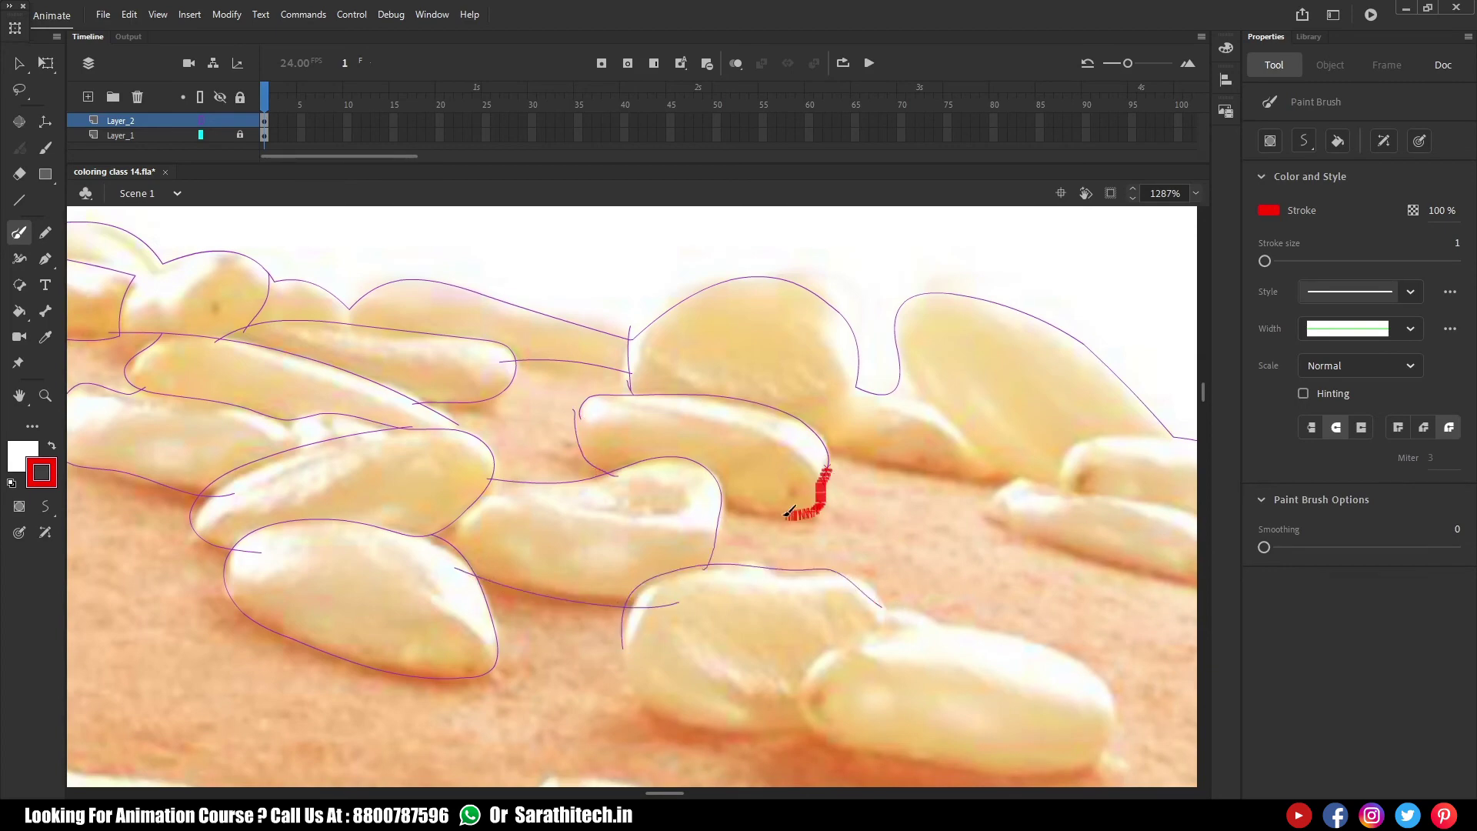
pyautogui.keyDown('ctrl'); pyautogui.click(823, 484); pyautogui.keyUp('ctrl')
pyautogui.keyDown('ctrl'); pyautogui.click(631, 488); pyautogui.keyUp('ctrl')
pyautogui.press('Delete')
# Brush the undersides of the domed edge seeds and outlines around the narrow pale seed and the oval seed behind it
pyautogui.moveTo(705, 532); pyautogui.dragTo(505, 611)
pyautogui.moveTo(449, 523)
pyautogui.mouseDown()
pyautogui.moveTo(717, 571)
pyautogui.moveTo(748, 637)
pyautogui.moveTo(1078, 736)
pyautogui.moveTo(1065, 678)
pyautogui.moveTo(996, 619)
pyautogui.moveTo(817, 594)
pyautogui.mouseUp()
pyautogui.hscroll(3, 770, 577)
pyautogui.moveTo(768, 486)
pyautogui.mouseDown()
pyautogui.moveTo(611, 495)
pyautogui.moveTo(617, 593)
pyautogui.mouseUp()
pyautogui.moveTo(342, 390); pyautogui.dragTo(525, 551)
pyautogui.moveTo(991, 645); pyautogui.dragTo(905, 698)
# Brush an outline around the large oval seed and close the underside of the rounded seed it overlaps
pyautogui.scroll(-4, 826, 631)
pyautogui.moveTo(825, 631); pyautogui.dragTo(583, 623)
pyautogui.scroll(3, 583, 460)
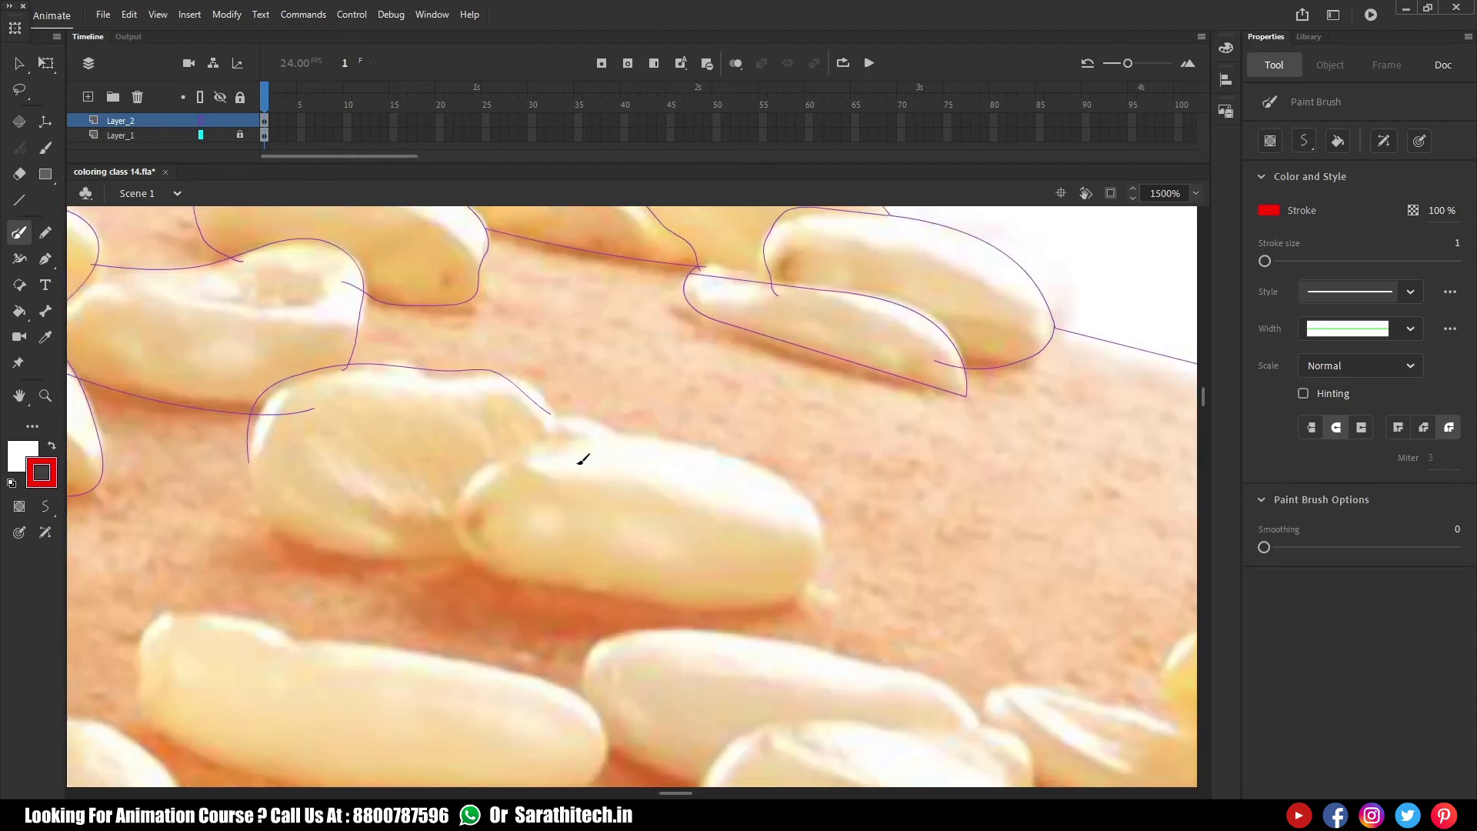
pyautogui.moveTo(475, 472)
pyautogui.mouseDown()
pyautogui.moveTo(478, 559)
pyautogui.moveTo(771, 608)
pyautogui.moveTo(829, 553)
pyautogui.mouseUp()
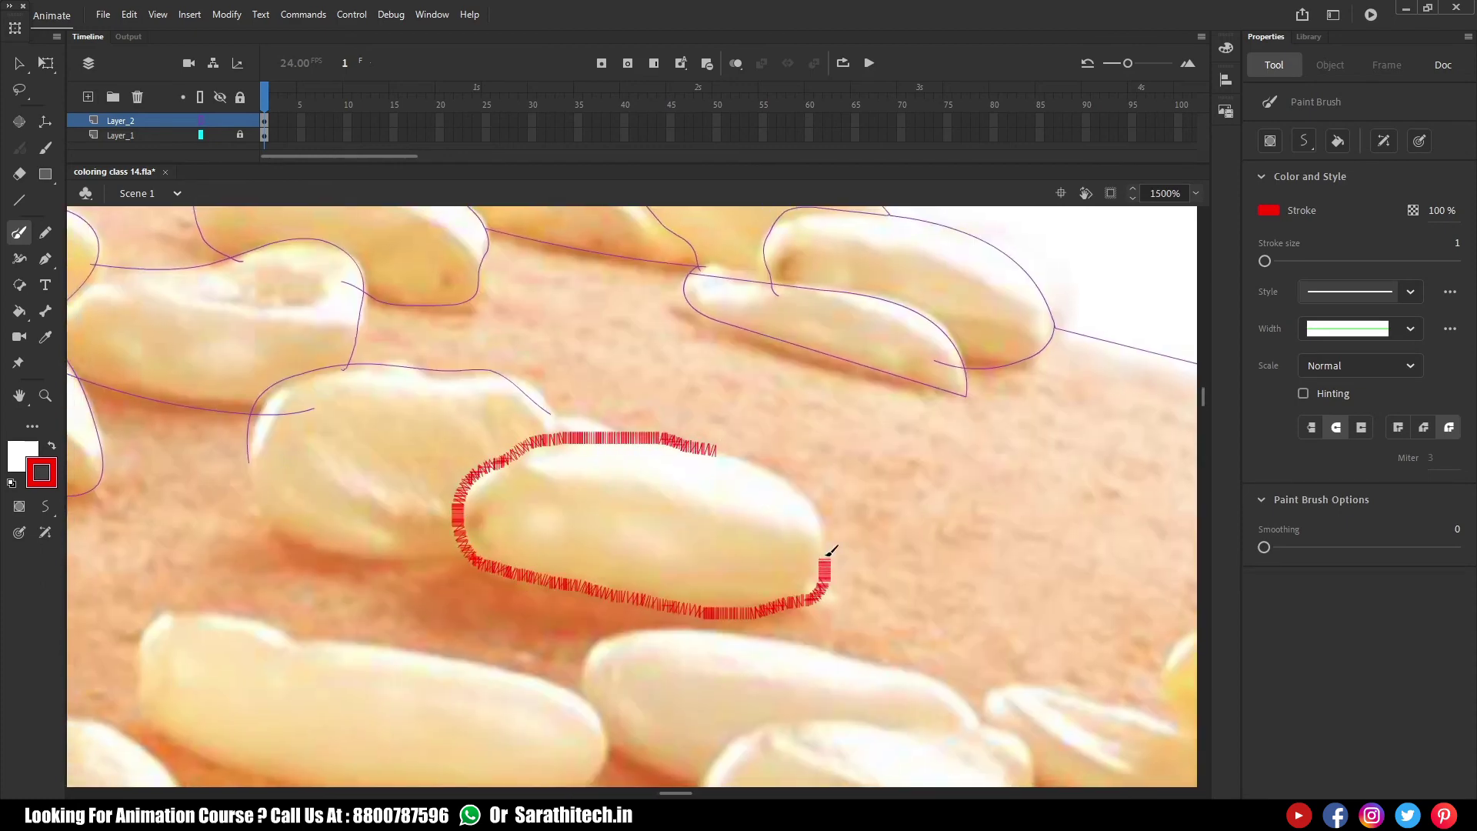
pyautogui.moveTo(712, 444); pyautogui.dragTo(712, 443)
pyautogui.moveTo(543, 408); pyautogui.dragTo(562, 425)
pyautogui.moveTo(246, 450)
pyautogui.mouseDown()
pyautogui.moveTo(436, 561)
pyautogui.moveTo(477, 560)
pyautogui.mouseUp()
# Brush the undersides of the next seeds along the bun's upper edge
pyautogui.hotkey('ctrl', '-')
pyautogui.moveTo(1108, 539); pyautogui.dragTo(672, 561)
pyautogui.moveTo(413, 401); pyautogui.dragTo(1000, 703)
pyautogui.moveTo(197, 402)
pyautogui.mouseDown()
pyautogui.moveTo(256, 497)
pyautogui.moveTo(383, 505)
pyautogui.moveTo(429, 453)
pyautogui.mouseUp()
pyautogui.moveTo(357, 504)
pyautogui.mouseDown()
pyautogui.moveTo(528, 567)
pyautogui.moveTo(679, 580)
pyautogui.moveTo(599, 603)
pyautogui.moveTo(689, 655)
pyautogui.moveTo(974, 739)
pyautogui.mouseUp()
# Toggle the visibility of Layer_1 to check the traced outlines without the photo
pyautogui.scroll(3, 608, 644)
pyautogui.scroll(-10, 610, 643)
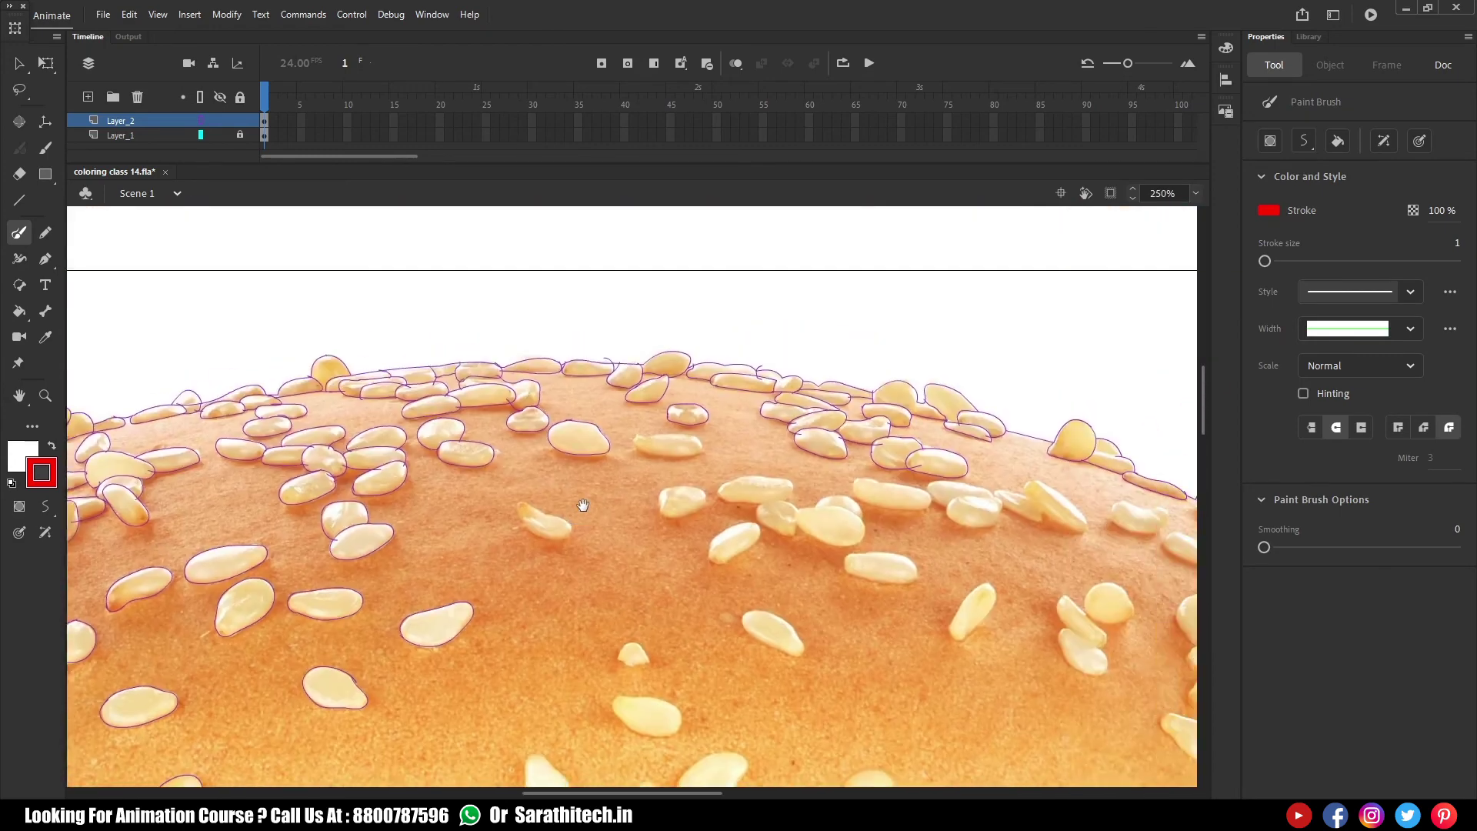
pyautogui.click(220, 135)
pyautogui.click(220, 135)
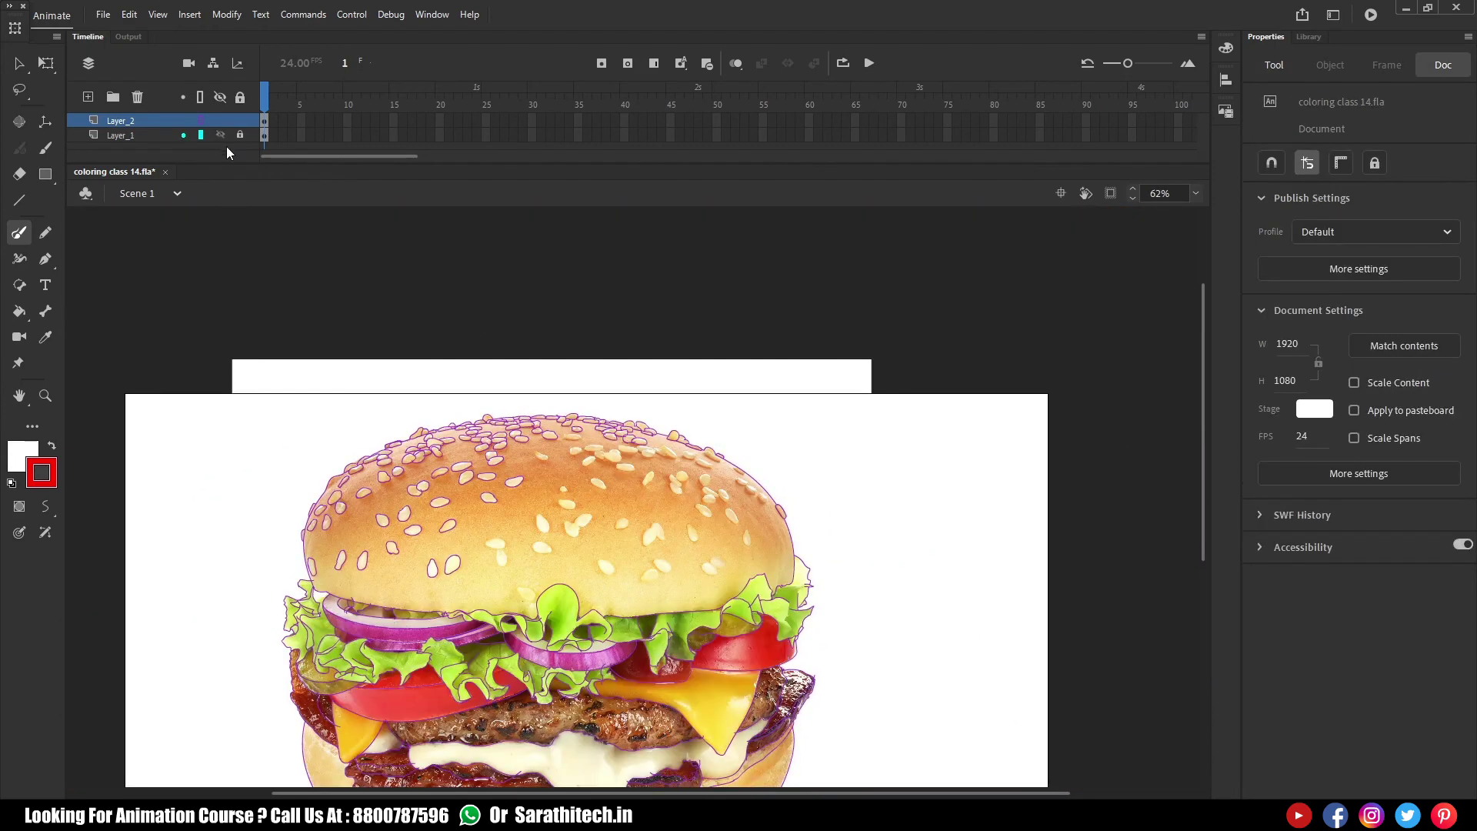
# Brush closed outlines around the orange-tipped tapered seed, the horizontal seed with the notched end and the blunt angular seed
pyautogui.scroll(8, 330, 500)
pyautogui.scroll(4, 218, 536)
pyautogui.moveTo(419, 570)
pyautogui.mouseDown()
pyautogui.moveTo(348, 373)
pyautogui.moveTo(611, 454)
pyautogui.moveTo(746, 618)
pyautogui.moveTo(412, 585)
pyautogui.mouseUp()
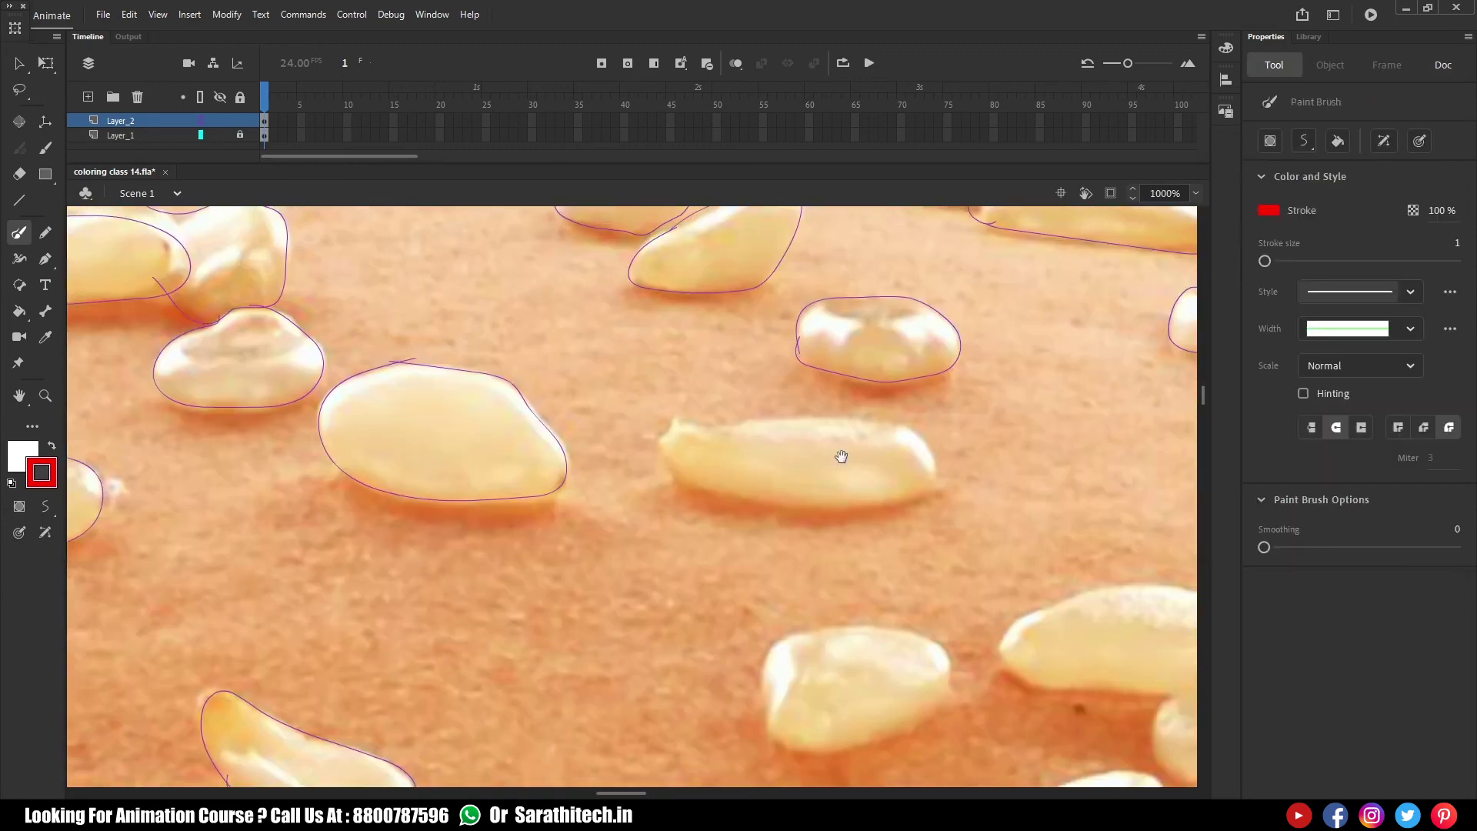
pyautogui.scroll(3, 841, 454)
pyautogui.moveTo(262, 475)
pyautogui.mouseDown()
pyautogui.moveTo(452, 601)
pyautogui.moveTo(819, 594)
pyautogui.moveTo(725, 444)
pyautogui.moveTo(377, 445)
pyautogui.moveTo(261, 498)
pyautogui.mouseUp()
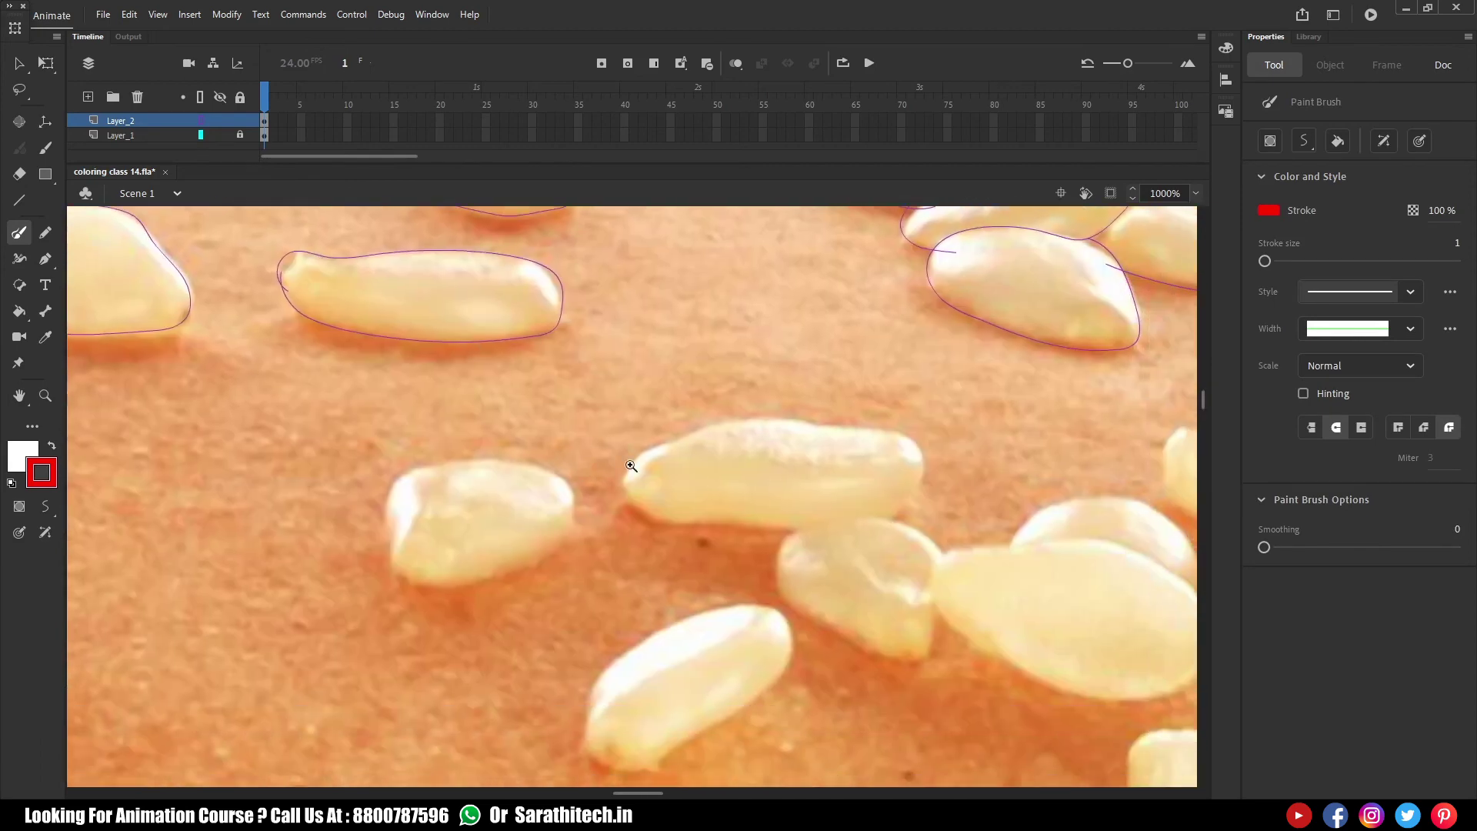
pyautogui.scroll(4, 384, 498)
pyautogui.moveTo(418, 560)
pyautogui.mouseDown()
pyautogui.moveTo(589, 647)
pyautogui.moveTo(745, 592)
pyautogui.moveTo(794, 496)
pyautogui.moveTo(720, 410)
pyautogui.moveTo(569, 399)
pyautogui.moveTo(407, 493)
pyautogui.mouseUp()
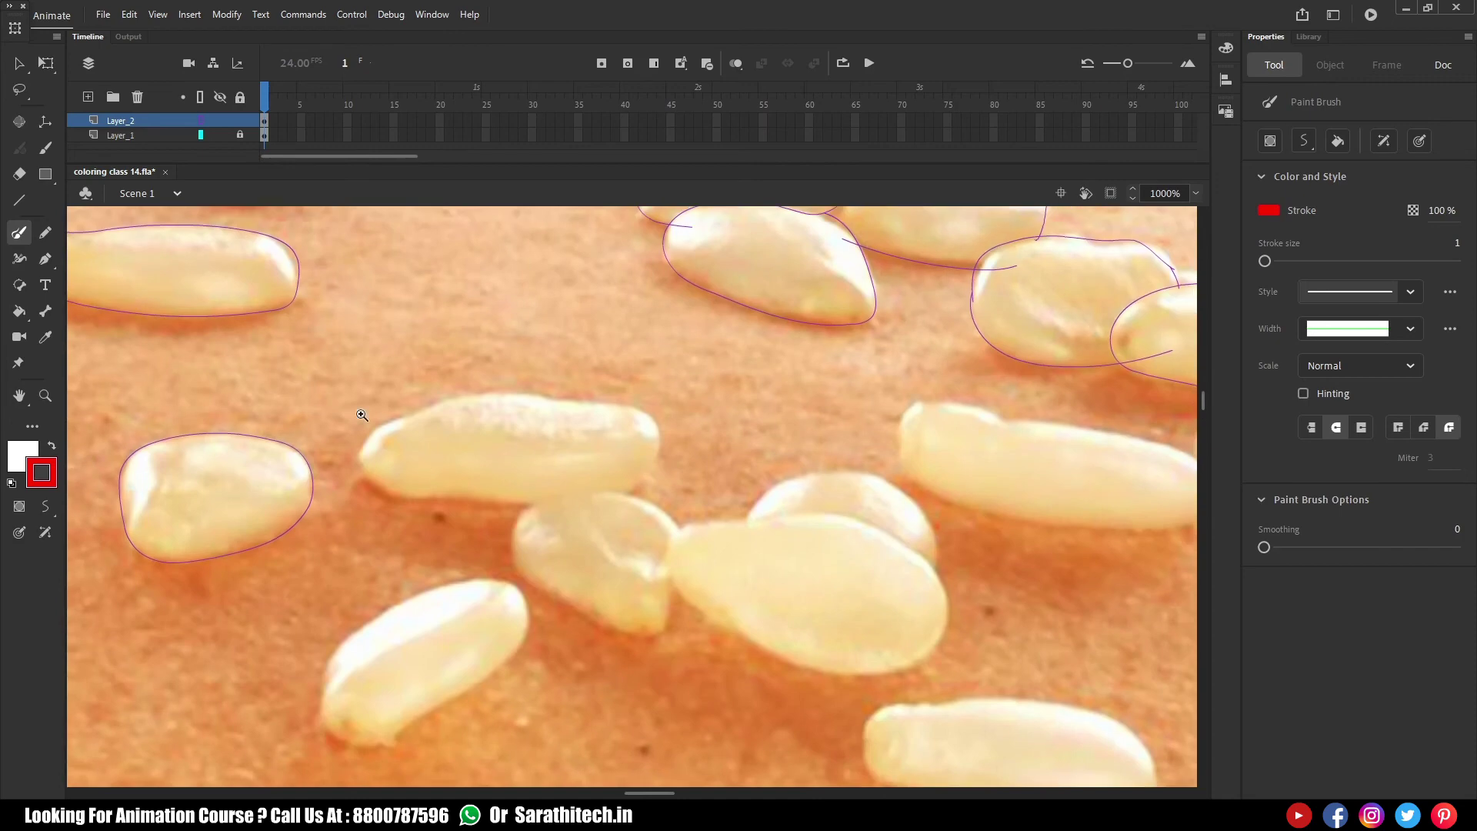
# Brush outlines around the long pale horizontal seed and the small creased seed overlapping its lower edge
pyautogui.scroll(5, 377, 416)
pyautogui.moveTo(395, 419)
pyautogui.mouseDown()
pyautogui.moveTo(266, 514)
pyautogui.moveTo(377, 605)
pyautogui.moveTo(583, 616)
pyautogui.moveTo(805, 591)
pyautogui.moveTo(908, 656)
pyautogui.mouseUp()
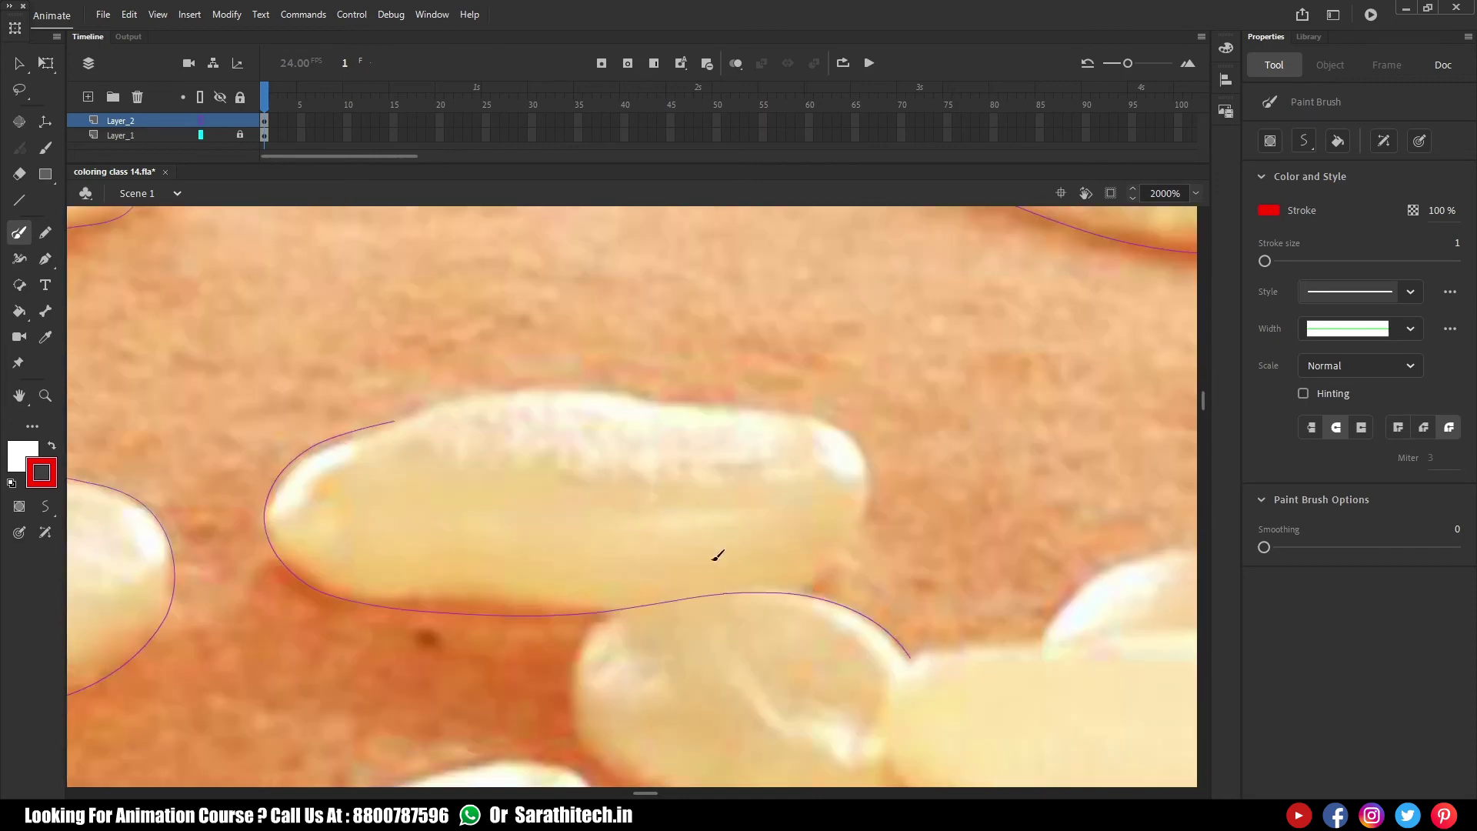
pyautogui.moveTo(391, 418)
pyautogui.mouseDown()
pyautogui.moveTo(584, 393)
pyautogui.moveTo(848, 431)
pyautogui.moveTo(792, 613)
pyautogui.mouseUp()
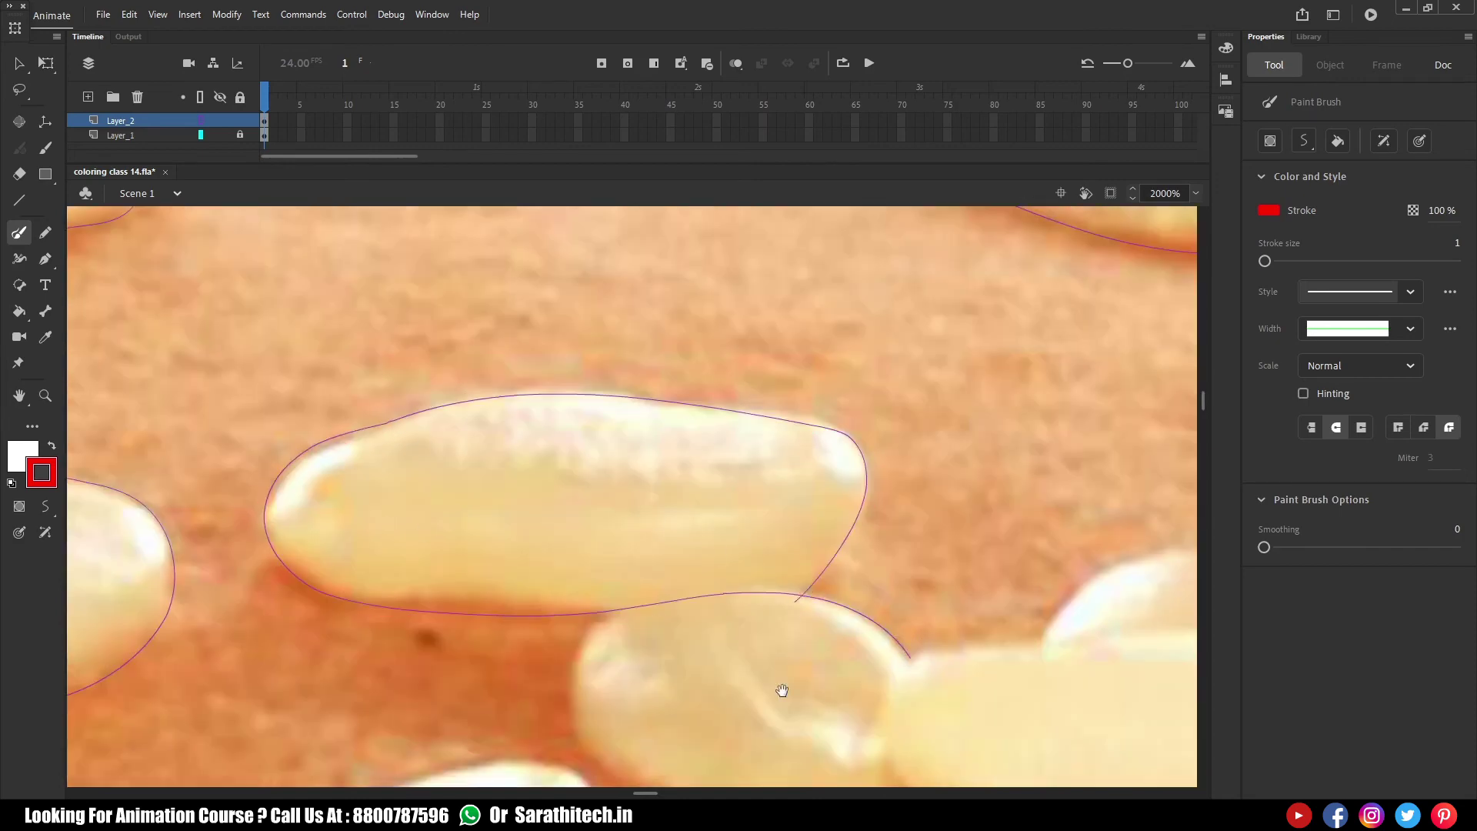
pyautogui.moveTo(633, 600); pyautogui.dragTo(474, 317)
pyautogui.moveTo(418, 390)
pyautogui.mouseDown()
pyautogui.moveTo(461, 487)
pyautogui.moveTo(617, 570)
pyautogui.moveTo(731, 527)
pyautogui.moveTo(730, 416)
pyautogui.moveTo(833, 368)
pyautogui.moveTo(956, 349)
pyautogui.moveTo(1109, 348)
pyautogui.mouseUp()
# Brush an outline around the large teardrop seed and the arc of the domed seed behind it
pyautogui.moveTo(965, 466); pyautogui.dragTo(561, 435)
pyautogui.moveTo(311, 403)
pyautogui.mouseDown()
pyautogui.moveTo(473, 573)
pyautogui.moveTo(748, 622)
pyautogui.moveTo(873, 477)
pyautogui.moveTo(704, 328)
pyautogui.moveTo(622, 437)
pyautogui.mouseUp()
pyautogui.moveTo(455, 445)
pyautogui.mouseDown()
pyautogui.moveTo(531, 377)
pyautogui.moveTo(644, 362)
pyautogui.moveTo(769, 393)
pyautogui.moveTo(812, 442)
pyautogui.moveTo(837, 571)
pyautogui.mouseUp()
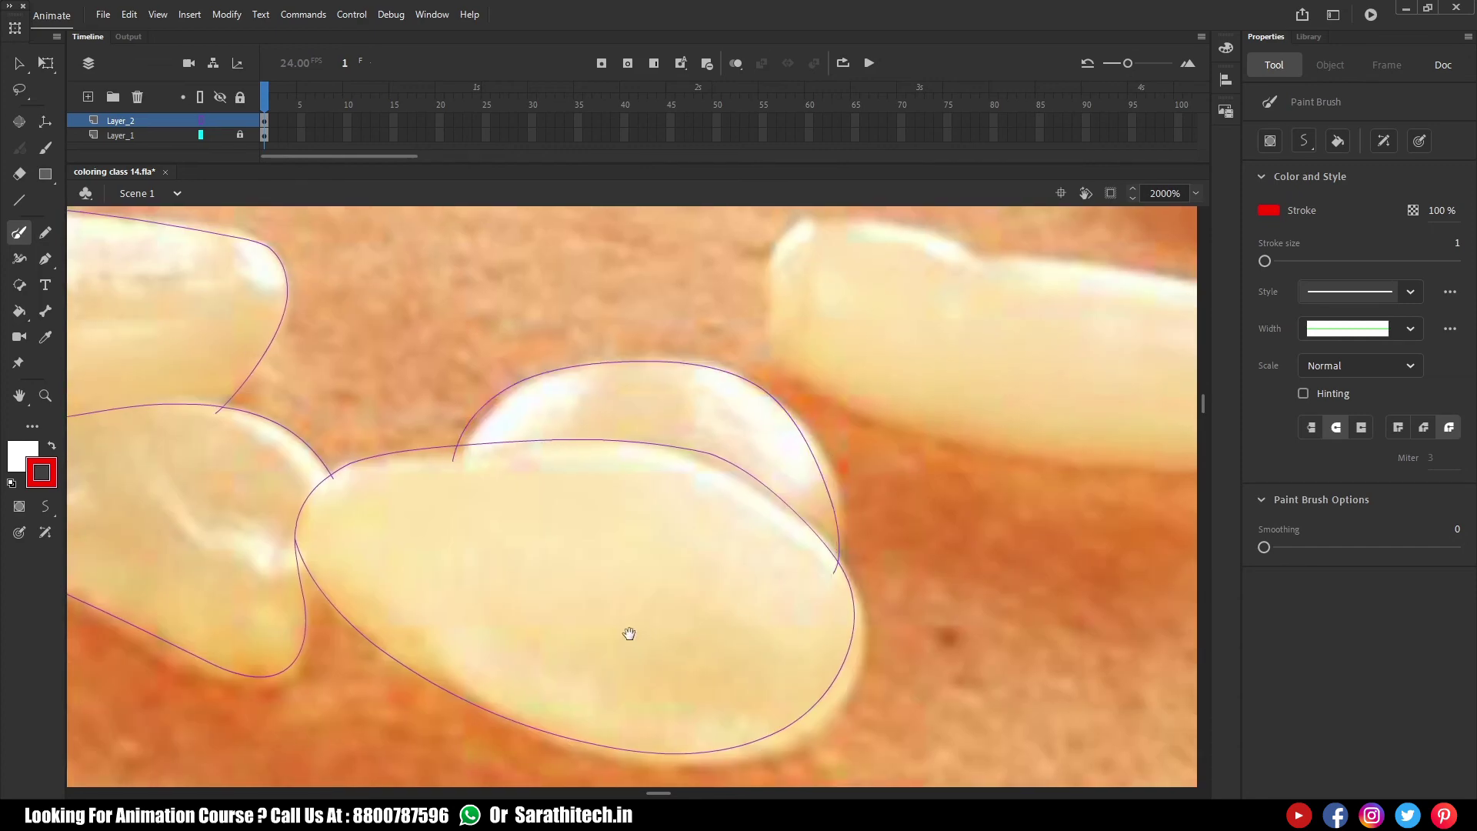
# Brush a closed outline around the slanted elongated seed below the creased seed
pyautogui.moveTo(630, 633); pyautogui.dragTo(418, 395)
pyautogui.moveTo(520, 292)
pyautogui.mouseDown()
pyautogui.moveTo(388, 353)
pyautogui.moveTo(298, 437)
pyautogui.mouseUp()
pyautogui.moveTo(312, 582)
pyautogui.mouseDown()
pyautogui.moveTo(420, 605)
pyautogui.moveTo(698, 393)
pyautogui.mouseUp()
pyautogui.moveTo(623, 278); pyautogui.dragTo(582, 279)
pyautogui.keyDown('ctrl'); pyautogui.keyDown('shift'); pyautogui.click(706, 366); pyautogui.keyUp('shift'); pyautogui.keyUp('ctrl')
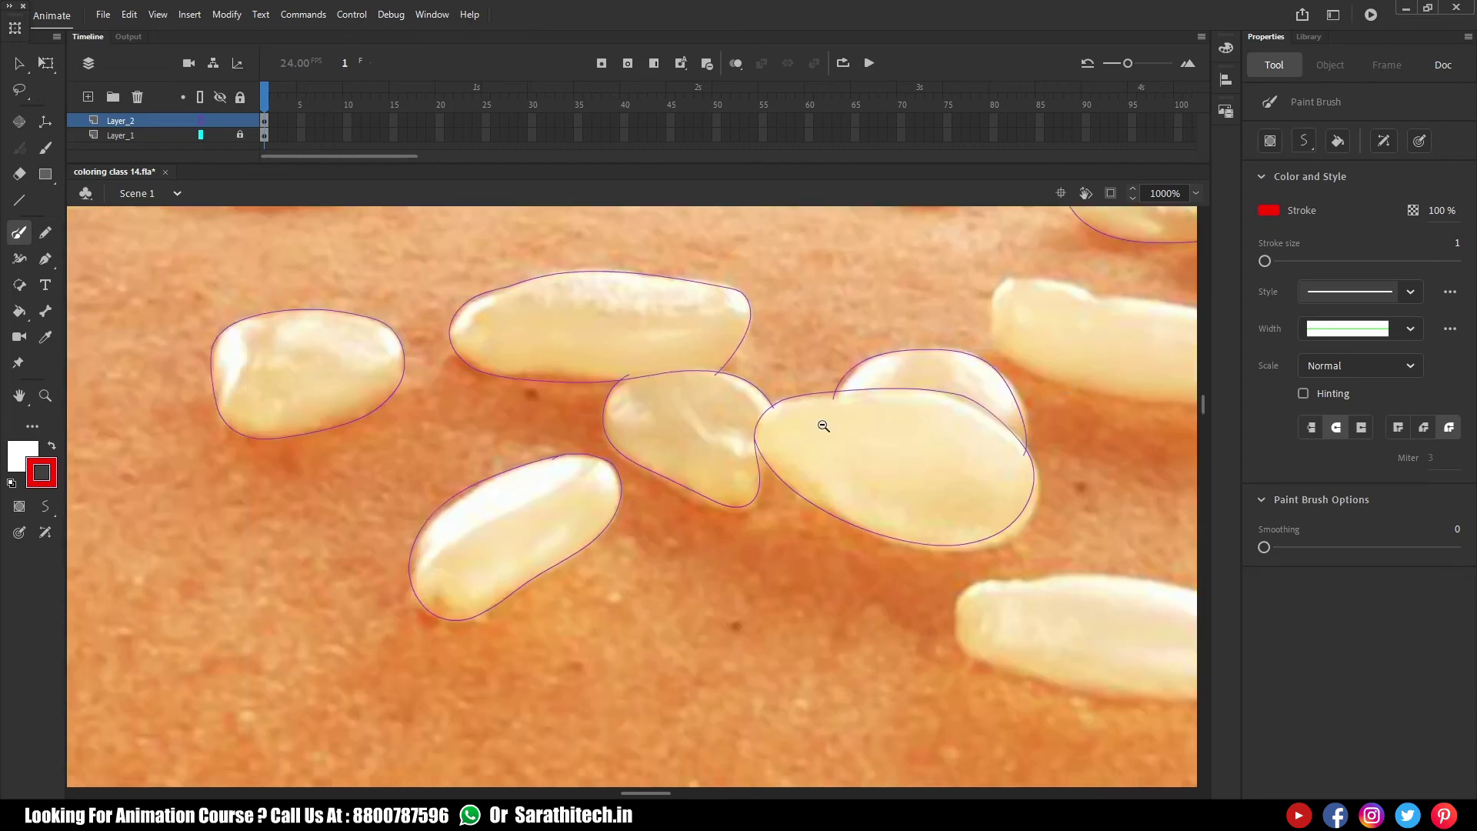
# Brush a closed outline around the long rounded seed with the bumped end, just above the teardrop seed
pyautogui.moveTo(825, 426); pyautogui.dragTo(132, 548)
pyautogui.moveTo(240, 286); pyautogui.dragTo(1024, 663)
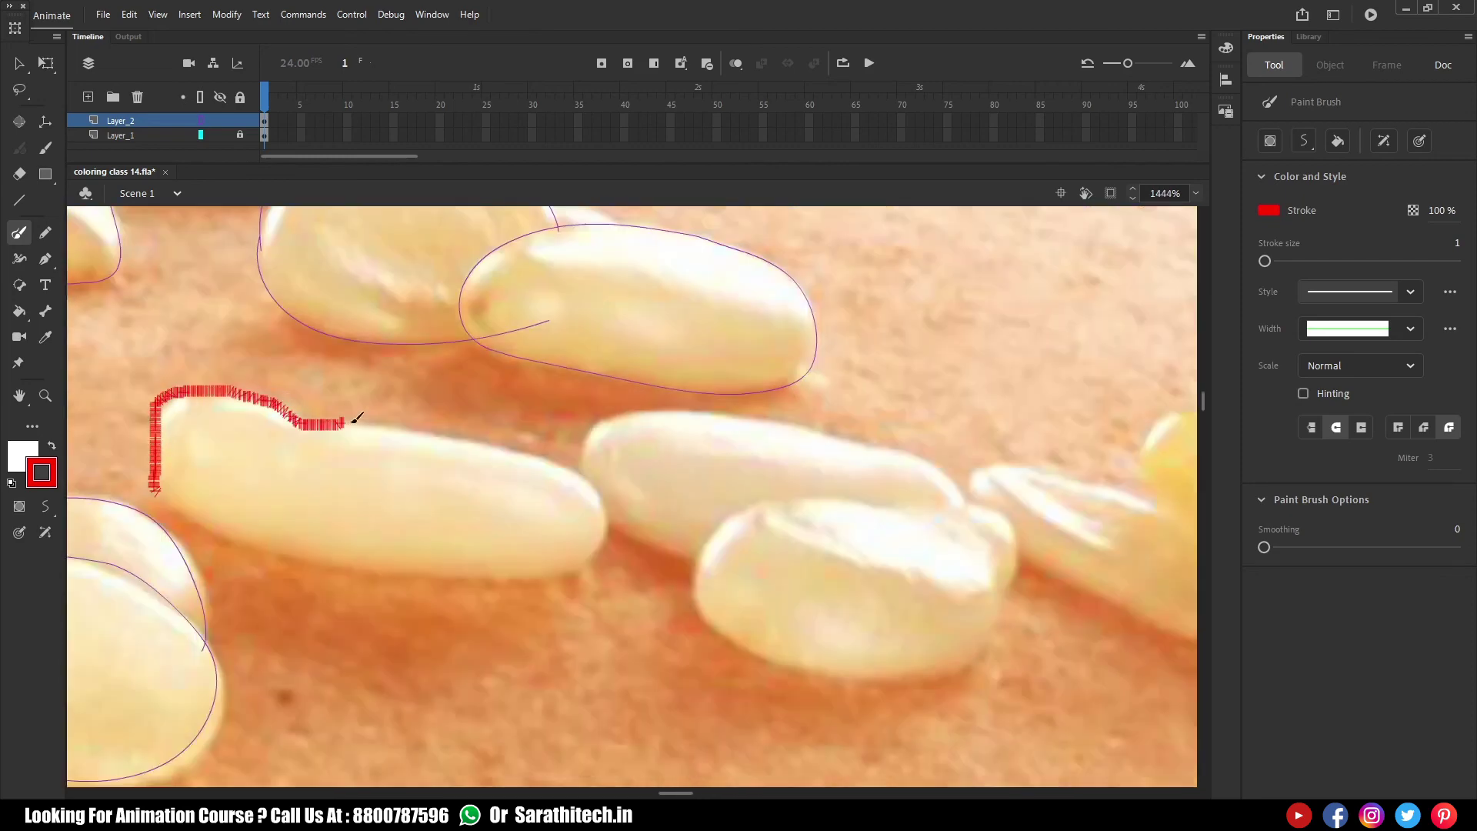
pyautogui.moveTo(357, 418)
pyautogui.mouseDown()
pyautogui.moveTo(532, 458)
pyautogui.moveTo(605, 498)
pyautogui.mouseUp()
pyautogui.moveTo(476, 579)
pyautogui.mouseDown()
pyautogui.moveTo(331, 560)
pyautogui.moveTo(163, 496)
pyautogui.mouseUp()
pyautogui.scroll(3, 413, 363)
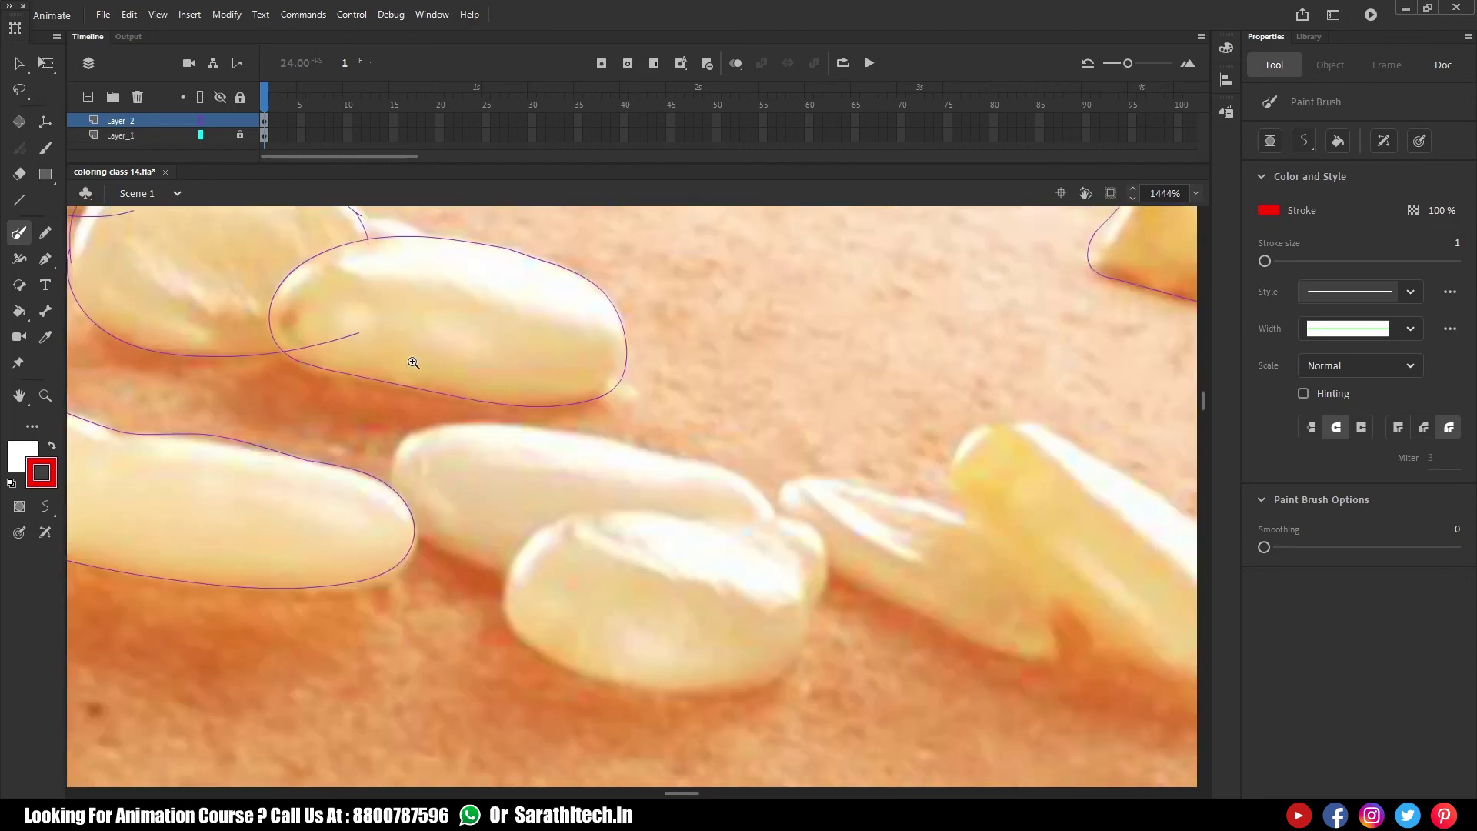
# Brush outlines around the bright oval seed and the long seed partly hidden behind it
pyautogui.moveTo(256, 460)
pyautogui.mouseDown()
pyautogui.moveTo(259, 421)
pyautogui.moveTo(313, 360)
pyautogui.moveTo(482, 363)
pyautogui.moveTo(762, 444)
pyautogui.mouseUp()
pyautogui.moveTo(864, 573)
pyautogui.mouseDown()
pyautogui.moveTo(766, 477)
pyautogui.moveTo(422, 497)
pyautogui.moveTo(597, 709)
pyautogui.moveTo(841, 626)
pyautogui.moveTo(868, 535)
pyautogui.mouseUp()
pyautogui.moveTo(377, 547); pyautogui.dragTo(394, 552)
# Brush outlines around the wrinkled narrow seed and the slanted yellow-tipped seed overlapping it
pyautogui.moveTo(1135, 537)
pyautogui.mouseDown()
pyautogui.moveTo(459, 508)
pyautogui.moveTo(525, 479)
pyautogui.mouseUp()
pyautogui.moveTo(239, 375)
pyautogui.mouseDown()
pyautogui.moveTo(594, 522)
pyautogui.moveTo(869, 710)
pyautogui.moveTo(892, 559)
pyautogui.moveTo(704, 394)
pyautogui.moveTo(423, 313)
pyautogui.moveTo(454, 469)
pyautogui.mouseUp()
pyautogui.moveTo(542, 489)
pyautogui.mouseDown()
pyautogui.moveTo(448, 588)
pyautogui.moveTo(233, 484)
pyautogui.mouseUp()
# Brush a closed outline around the bean-shaped curved seed near the bun's edge
pyautogui.hotkey('ctrl', '-')
pyautogui.hotkey('ctrl', '-')
pyautogui.moveTo(799, 500); pyautogui.dragTo(567, 445)
pyautogui.moveTo(450, 399); pyautogui.dragTo(875, 609)
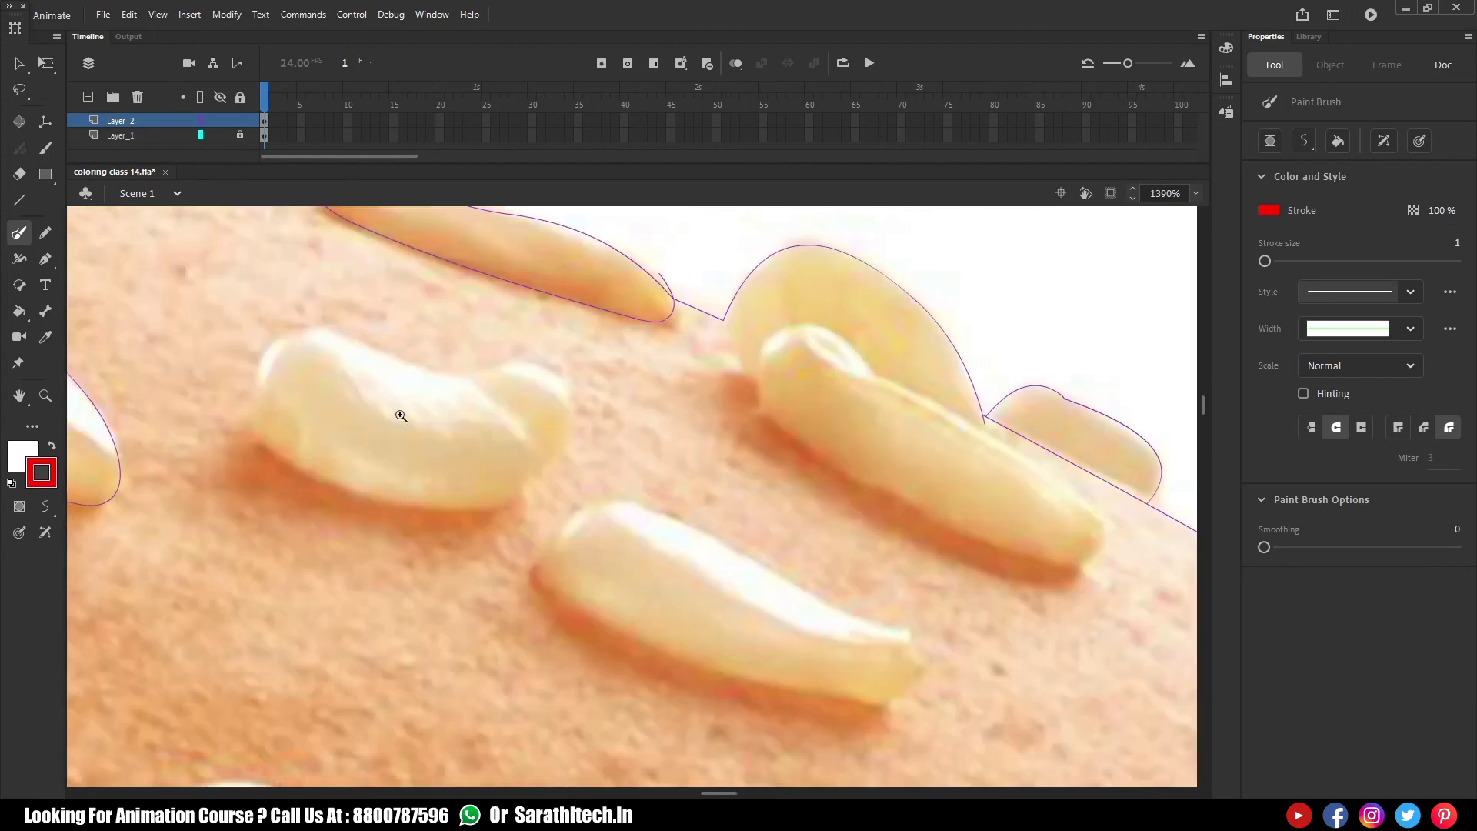
pyautogui.moveTo(152, 211); pyautogui.dragTo(1128, 731)
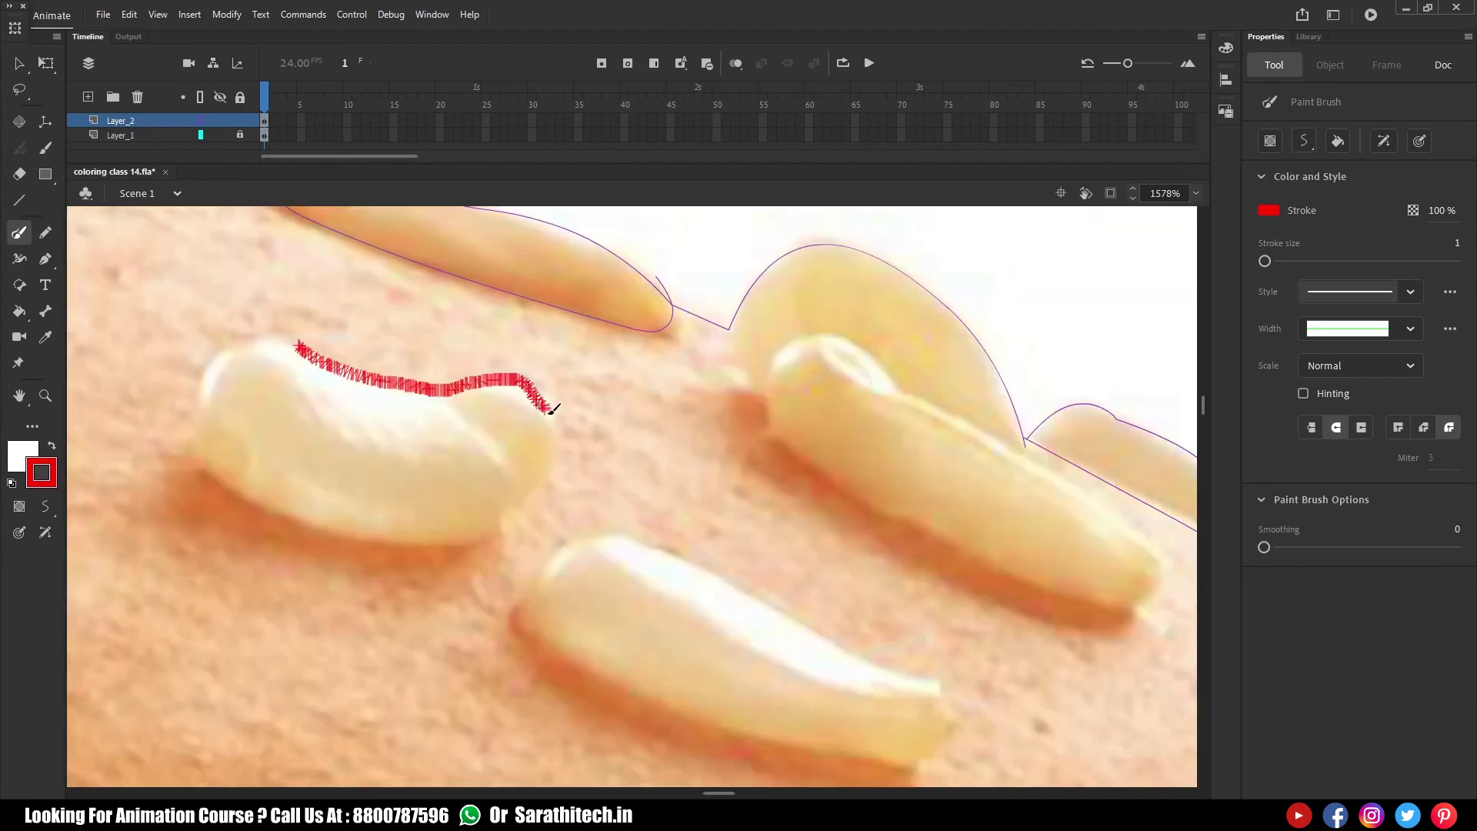
pyautogui.moveTo(477, 539)
pyautogui.mouseDown()
pyautogui.moveTo(215, 481)
pyautogui.moveTo(283, 335)
pyautogui.moveTo(297, 344)
pyautogui.mouseUp()
# Brush an outline around the long slanted seed and the lower side of the domed edge seed behind it
pyautogui.hscroll(3, 765, 528)
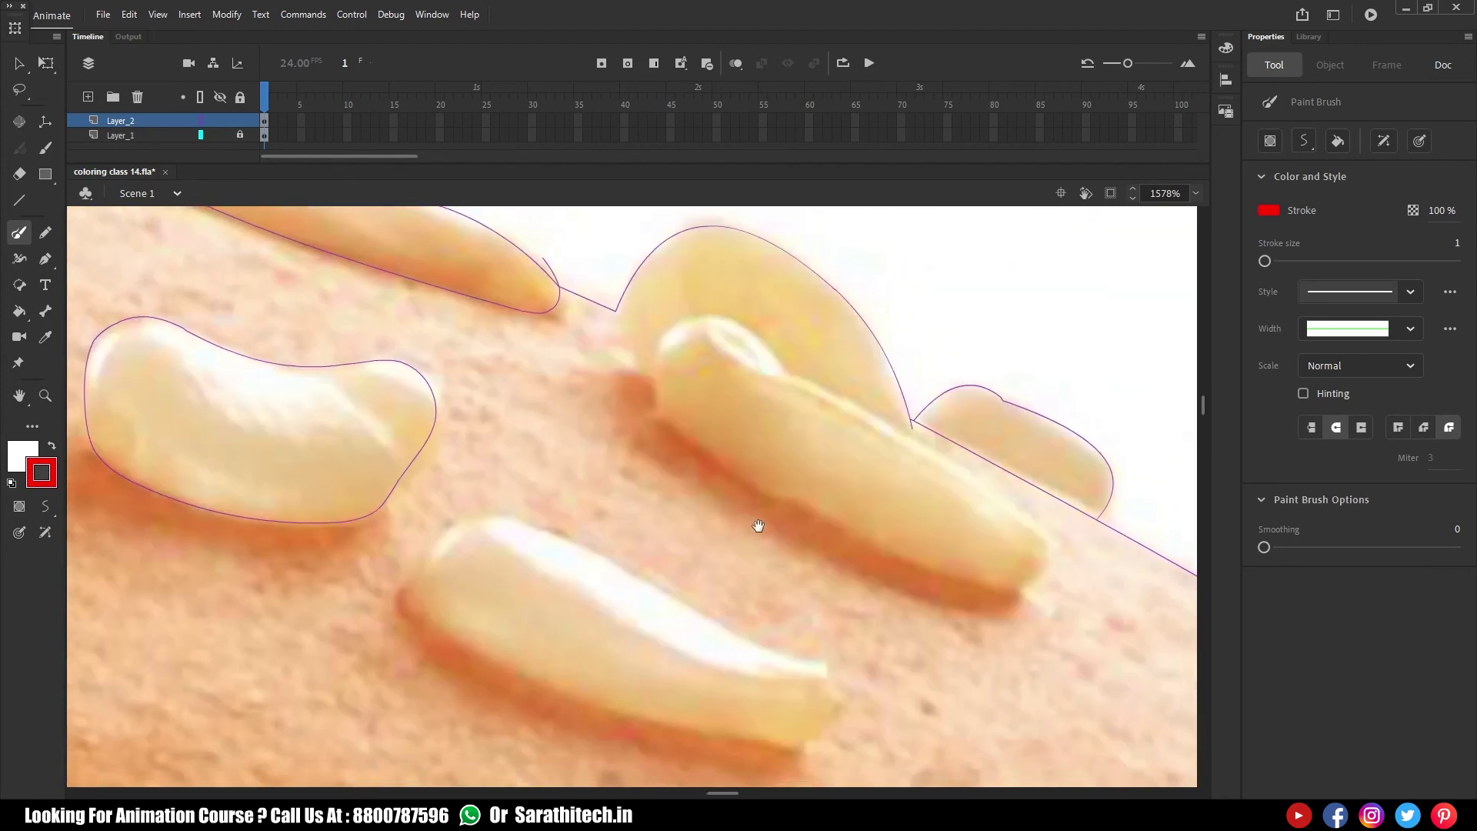
pyautogui.moveTo(668, 327)
pyautogui.mouseDown()
pyautogui.moveTo(851, 518)
pyautogui.moveTo(1064, 537)
pyautogui.moveTo(795, 344)
pyautogui.moveTo(753, 333)
pyautogui.mouseUp()
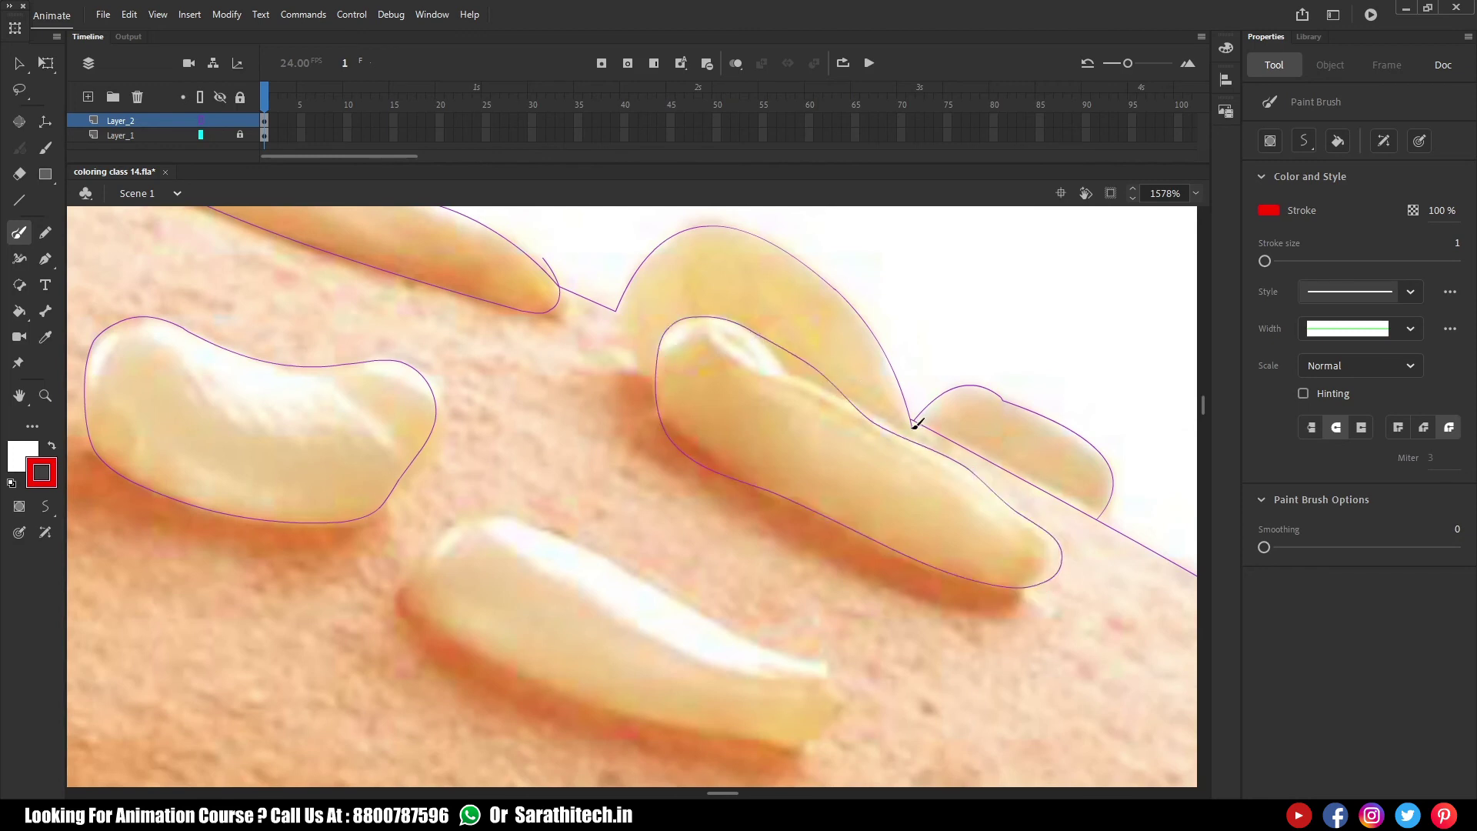
pyautogui.moveTo(615, 310); pyautogui.dragTo(676, 348)
pyautogui.moveTo(727, 459); pyautogui.dragTo(637, 344)
# Brush an outline around the tapered seed below the long slanted one and the underside of the next edge seed
pyautogui.moveTo(401, 401)
pyautogui.mouseDown()
pyautogui.moveTo(593, 613)
pyautogui.moveTo(742, 534)
pyautogui.moveTo(488, 423)
pyautogui.mouseUp()
pyautogui.keyDown('ctrl'); pyautogui.keyDown('alt'); pyautogui.click(584, 422); pyautogui.keyUp('alt'); pyautogui.keyUp('ctrl')
pyautogui.keyDown('ctrl'); pyautogui.keyDown('alt'); pyautogui.click(584, 422); pyautogui.keyUp('alt'); pyautogui.keyUp('ctrl')
pyautogui.moveTo(584, 423); pyautogui.dragTo(731, 520)
pyautogui.moveTo(388, 318)
pyautogui.mouseDown()
pyautogui.moveTo(391, 481)
pyautogui.moveTo(693, 579)
pyautogui.moveTo(678, 498)
pyautogui.mouseUp()
pyautogui.keyDown('ctrl'); pyautogui.keyDown('alt'); pyautogui.click(644, 573); pyautogui.keyUp('alt'); pyautogui.keyUp('ctrl')
pyautogui.moveTo(769, 704)
pyautogui.mouseDown()
pyautogui.moveTo(652, 519)
pyautogui.moveTo(476, 381)
pyautogui.mouseUp()
# Brush closed outlines around the three seeds descending diagonally just inside the bun's edge
pyautogui.moveTo(271, 221); pyautogui.dragTo(739, 653)
pyautogui.moveTo(382, 324)
pyautogui.mouseDown()
pyautogui.moveTo(405, 350)
pyautogui.moveTo(420, 304)
pyautogui.mouseUp()
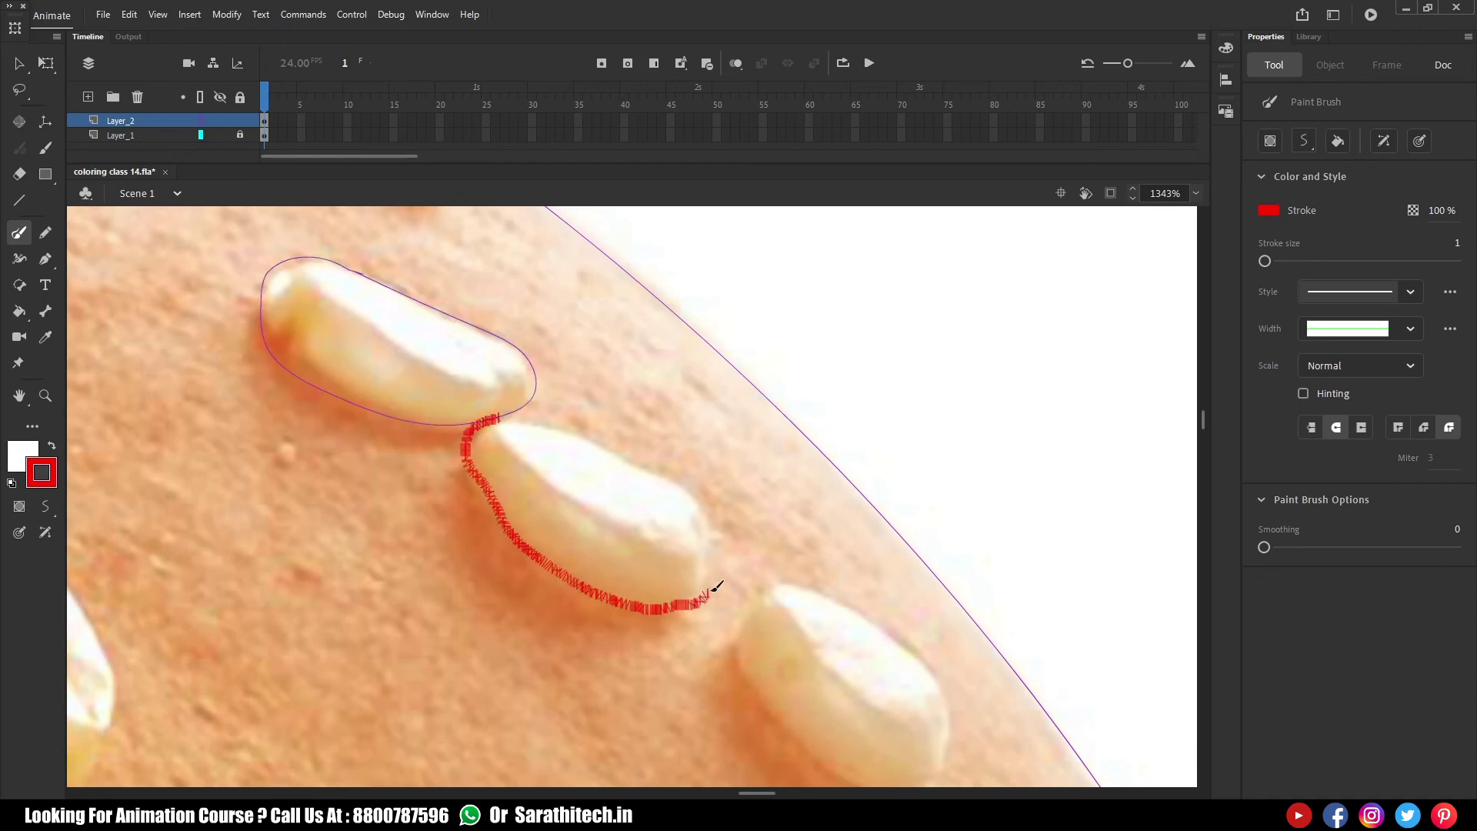
pyautogui.moveTo(602, 441); pyautogui.dragTo(500, 422)
pyautogui.scroll(-2, 650, 495)
pyautogui.hscroll(3, 649, 495)
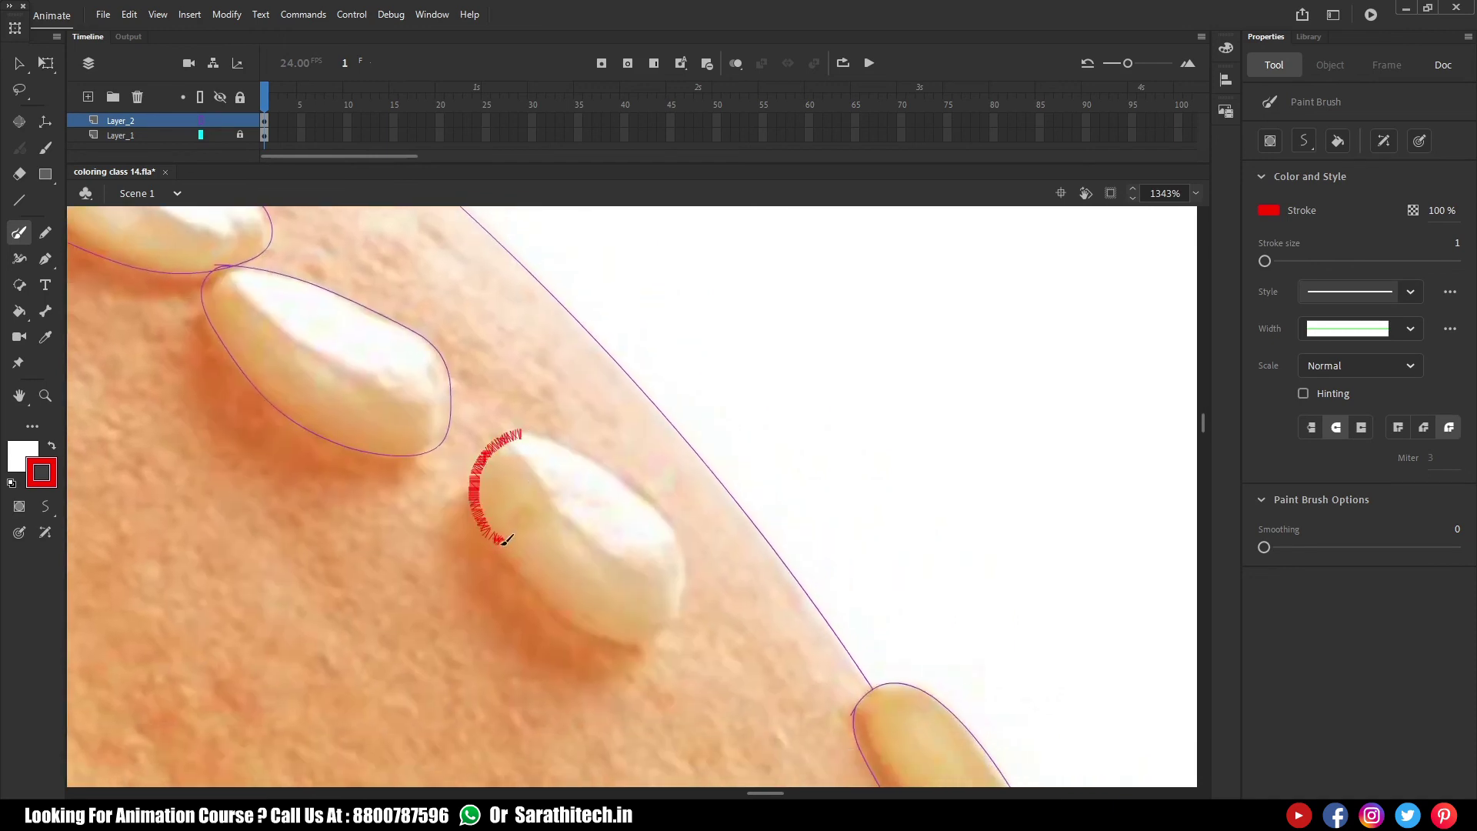
pyautogui.moveTo(645, 491); pyautogui.dragTo(520, 433)
# Brush a closed outline around the pear-shaped seed above the seed cluster
pyautogui.moveTo(709, 597); pyautogui.dragTo(391, 175)
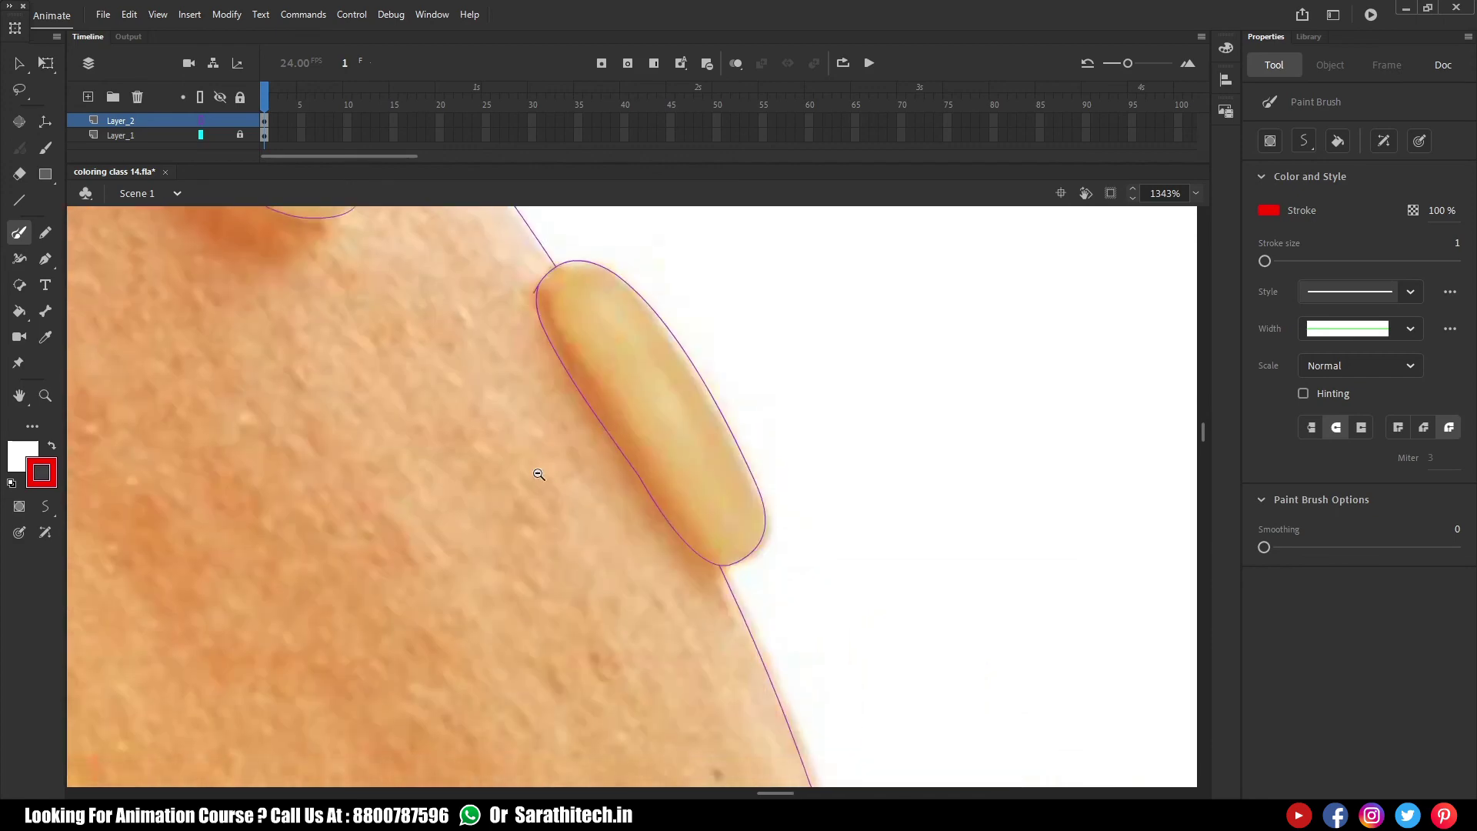
pyautogui.hotkey('ctrl', '-')
pyautogui.hotkey('ctrl', '-')
pyautogui.moveTo(565, 446); pyautogui.dragTo(570, 469)
pyautogui.moveTo(351, 326); pyautogui.dragTo(734, 524)
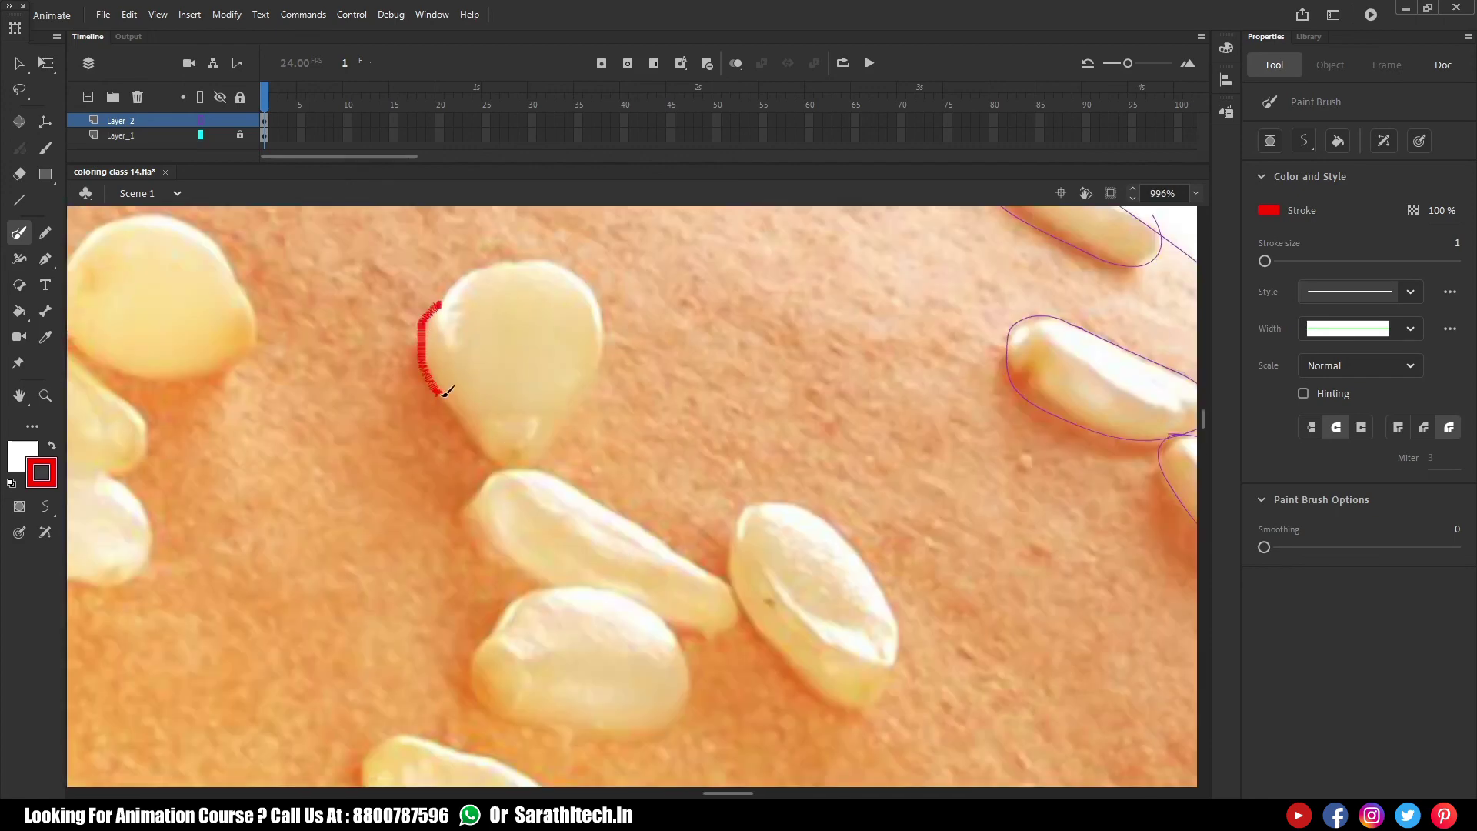
pyautogui.moveTo(520, 256); pyautogui.dragTo(441, 303)
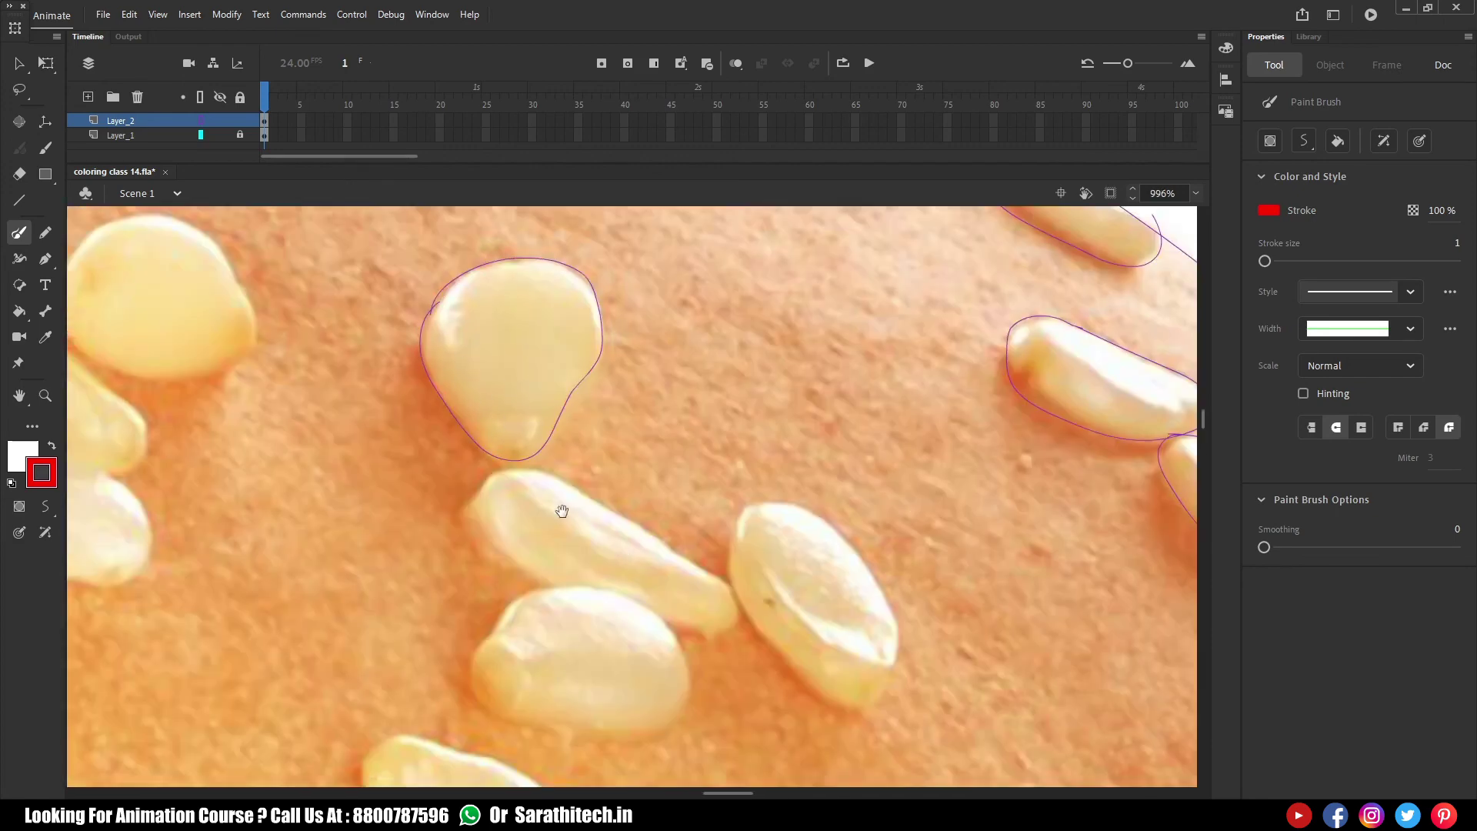
# Brush outlines around the slanted seed and the oval seed stacked beneath the pear-shaped one
pyautogui.moveTo(497, 435); pyautogui.dragTo(825, 741)
pyautogui.moveTo(356, 262)
pyautogui.mouseDown()
pyautogui.moveTo(323, 418)
pyautogui.moveTo(518, 501)
pyautogui.moveTo(671, 611)
pyautogui.moveTo(680, 695)
pyautogui.mouseUp()
pyautogui.moveTo(613, 471); pyautogui.dragTo(544, 469)
pyautogui.moveTo(313, 257)
pyautogui.mouseDown()
pyautogui.moveTo(511, 357)
pyautogui.moveTo(708, 511)
pyautogui.moveTo(548, 540)
pyautogui.mouseUp()
pyautogui.moveTo(773, 513); pyautogui.dragTo(628, 482)
# Brush outlines around the pointed seed beside the cluster and the elongated seed below it, and save the document
pyautogui.moveTo(548, 462)
pyautogui.mouseDown()
pyautogui.moveTo(543, 423)
pyautogui.moveTo(686, 290)
pyautogui.moveTo(864, 521)
pyautogui.moveTo(681, 653)
pyautogui.mouseUp()
pyautogui.moveTo(548, 437)
pyautogui.mouseDown()
pyautogui.moveTo(676, 429)
pyautogui.moveTo(940, 283)
pyautogui.mouseUp()
pyautogui.moveTo(633, 300)
pyautogui.mouseDown()
pyautogui.moveTo(541, 337)
pyautogui.moveTo(511, 561)
pyautogui.moveTo(839, 541)
pyautogui.moveTo(864, 487)
pyautogui.mouseUp()
pyautogui.moveTo(633, 598); pyautogui.dragTo(682, 312)
pyautogui.moveTo(289, 368)
pyautogui.mouseDown()
pyautogui.moveTo(293, 346)
pyautogui.moveTo(550, 361)
pyautogui.moveTo(770, 557)
pyautogui.moveTo(716, 730)
pyautogui.moveTo(357, 489)
pyautogui.moveTo(279, 359)
pyautogui.mouseUp()
pyautogui.hotkey('ctrl', '-')
pyautogui.hotkey('ctrl', '-')
pyautogui.hotkey('ctrl', '-')
pyautogui.hotkey('ctrl', 's')
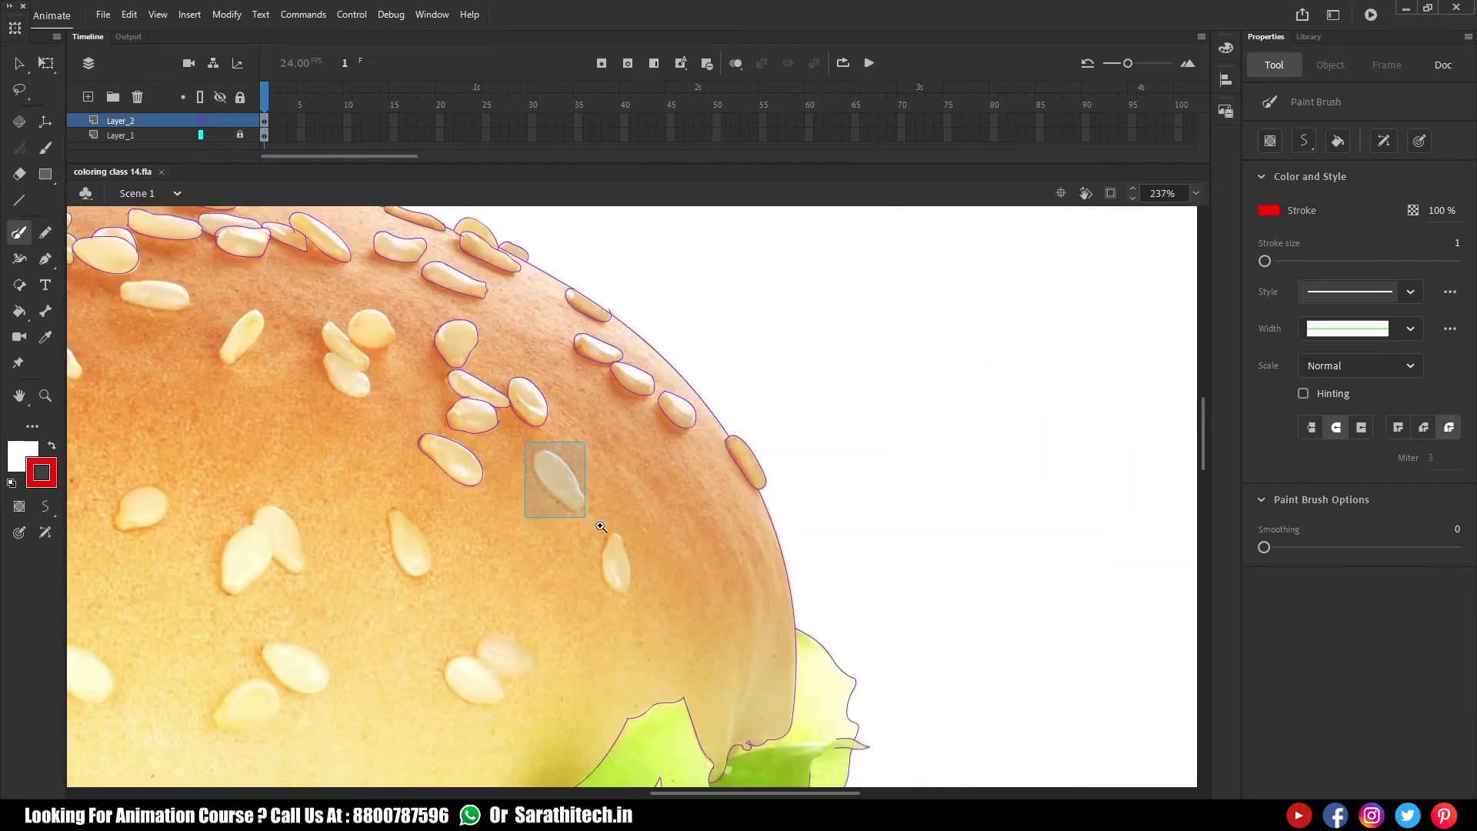
# Brush a closed outline around the almond-shaped seed below the cluster
pyautogui.moveTo(524, 442); pyautogui.dragTo(614, 534)
pyautogui.moveTo(498, 493); pyautogui.dragTo(434, 282)
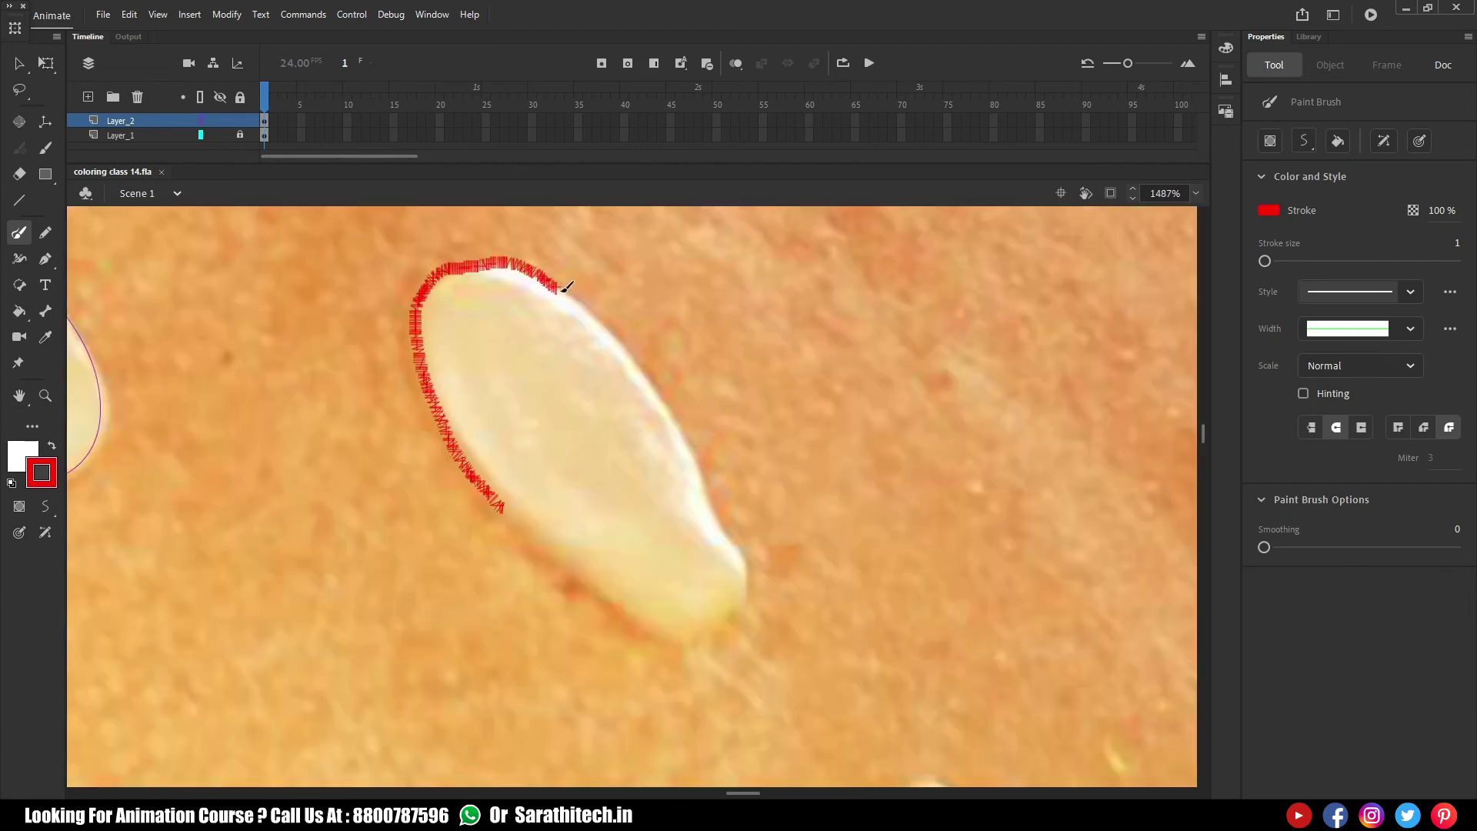
pyautogui.moveTo(565, 287); pyautogui.dragTo(704, 472)
pyautogui.moveTo(734, 611); pyautogui.dragTo(499, 506)
# Brush closed outlines around the two upright, narrow-topped seeds lower on the bun
pyautogui.hotkey('ctrl', '-')
pyautogui.moveTo(686, 406); pyautogui.dragTo(903, 231)
pyautogui.moveTo(278, 390); pyautogui.dragTo(441, 579)
pyautogui.scroll(2, 441, 579)
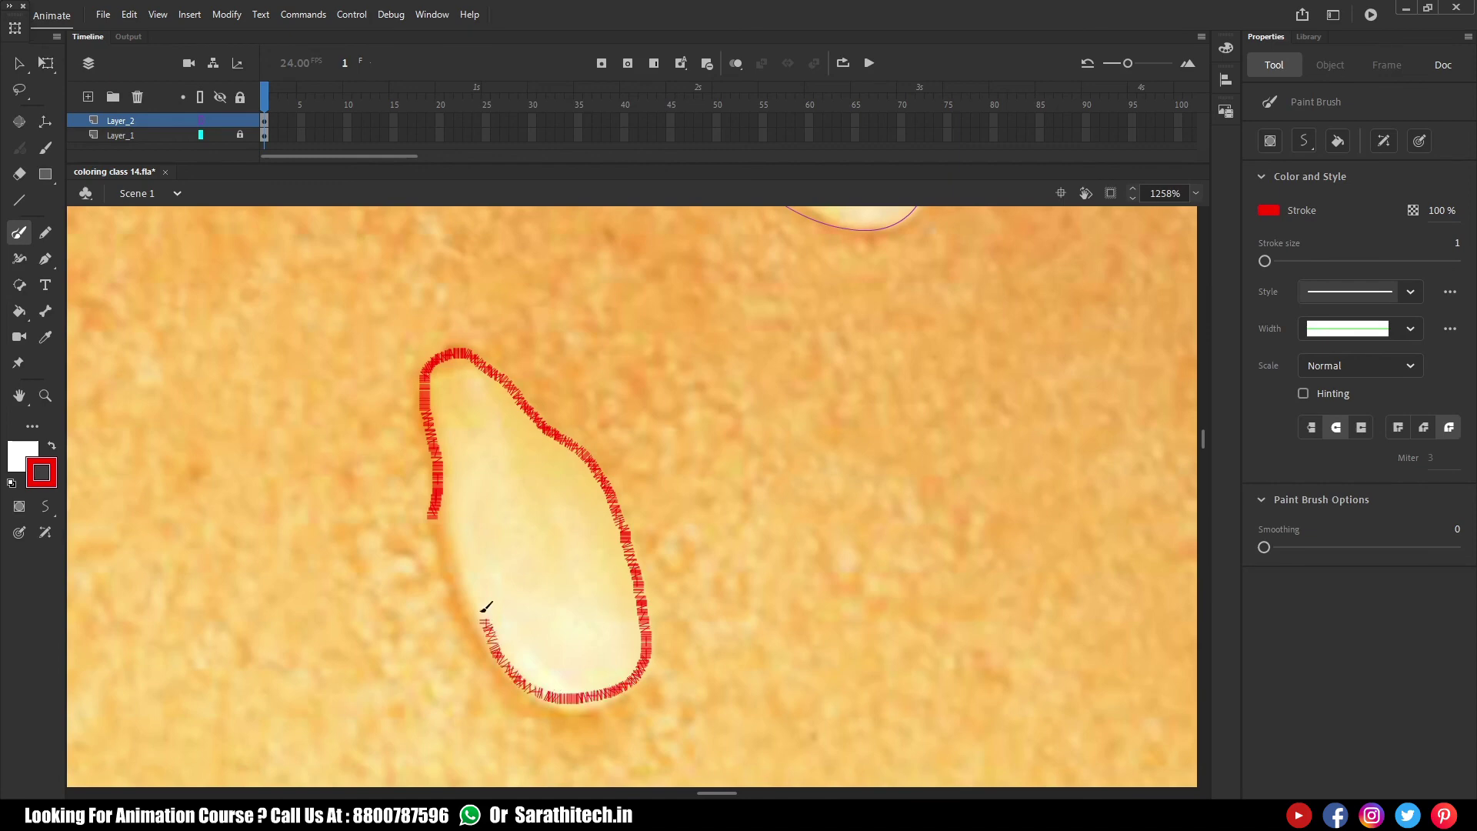
pyautogui.moveTo(483, 611); pyautogui.dragTo(436, 514)
pyautogui.moveTo(1078, 477); pyautogui.dragTo(537, 364)
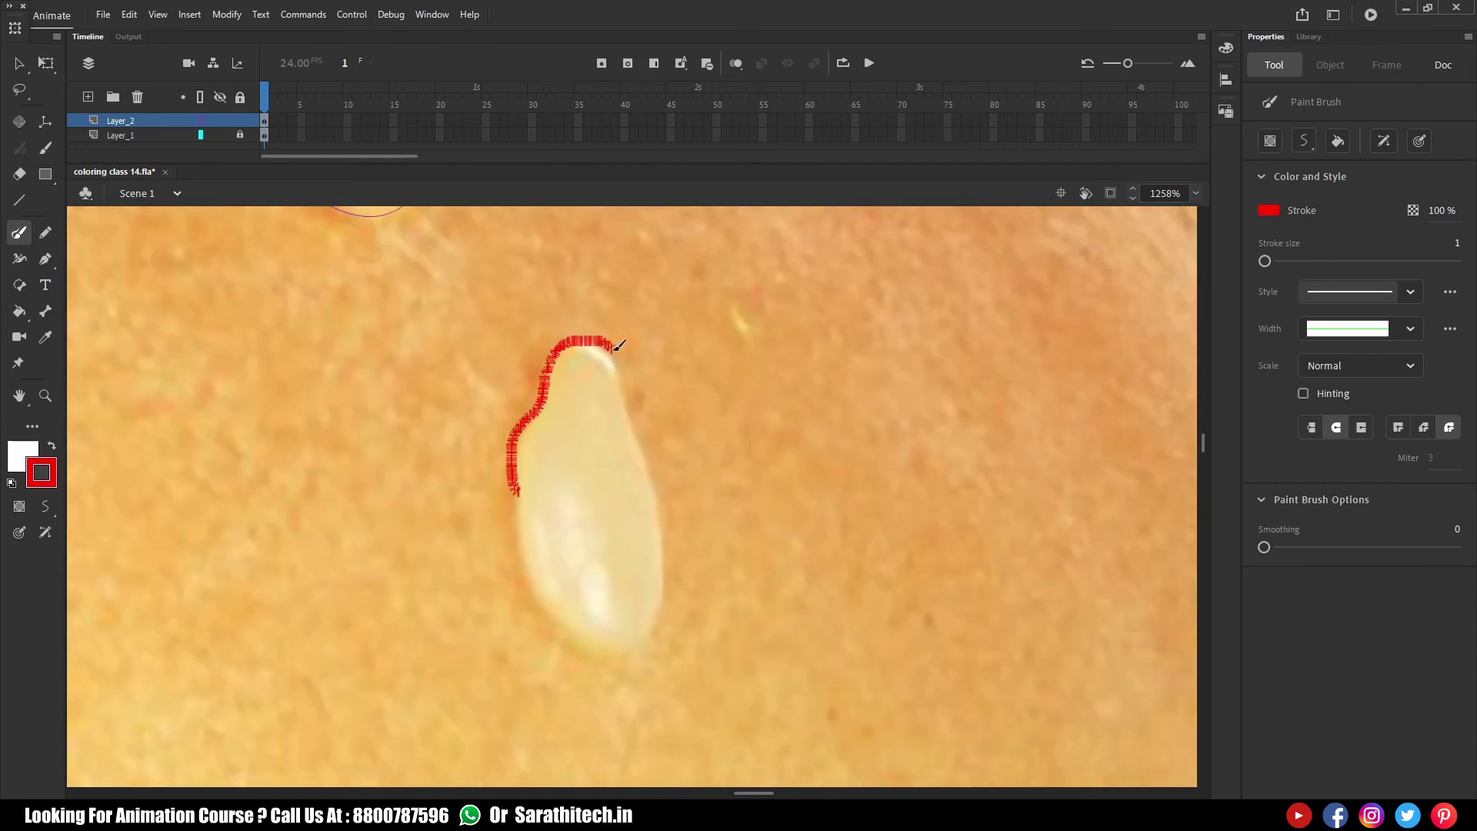
pyautogui.moveTo(598, 643); pyautogui.dragTo(517, 490)
# Brush outlines around the overlapping bright and faint seeds near the lettuce side of the bun
pyautogui.hotkey('ctrl', '-')
pyautogui.moveTo(951, 726); pyautogui.dragTo(1078, 431)
pyautogui.moveTo(431, 339); pyautogui.dragTo(739, 603)
pyautogui.moveTo(295, 227); pyautogui.dragTo(901, 709)
pyautogui.moveTo(343, 476)
pyautogui.mouseDown()
pyautogui.moveTo(564, 395)
pyautogui.moveTo(736, 552)
pyautogui.moveTo(695, 706)
pyautogui.moveTo(460, 654)
pyautogui.moveTo(372, 588)
pyautogui.mouseUp()
pyautogui.moveTo(574, 443); pyautogui.dragTo(504, 564)
pyautogui.moveTo(533, 548)
pyautogui.mouseDown()
pyautogui.moveTo(508, 501)
pyautogui.moveTo(708, 346)
pyautogui.moveTo(924, 490)
pyautogui.moveTo(811, 628)
pyautogui.moveTo(649, 646)
pyautogui.mouseUp()
# Brush a closed outline around the upper of the two neighbouring teardrop seeds in the bun's pale lower area
pyautogui.hotkey('ctrl', '-')
pyautogui.moveTo(492, 598)
pyautogui.mouseDown()
pyautogui.moveTo(541, 567)
pyautogui.moveTo(1185, 592)
pyautogui.mouseUp()
pyautogui.moveTo(300, 323)
pyautogui.mouseDown()
pyautogui.moveTo(412, 488)
pyautogui.moveTo(879, 763)
pyautogui.mouseUp()
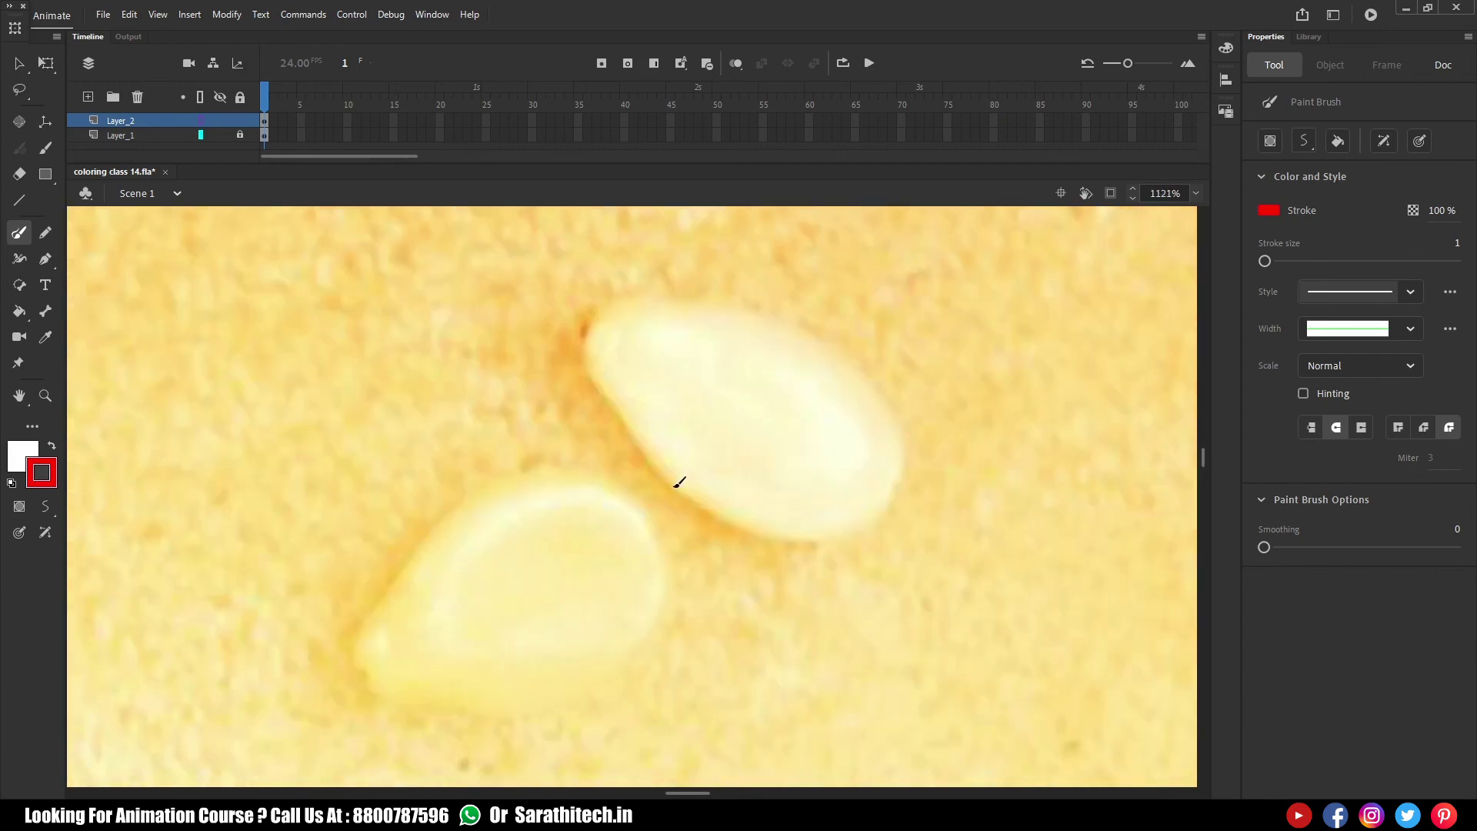
pyautogui.moveTo(768, 317); pyautogui.dragTo(909, 475)
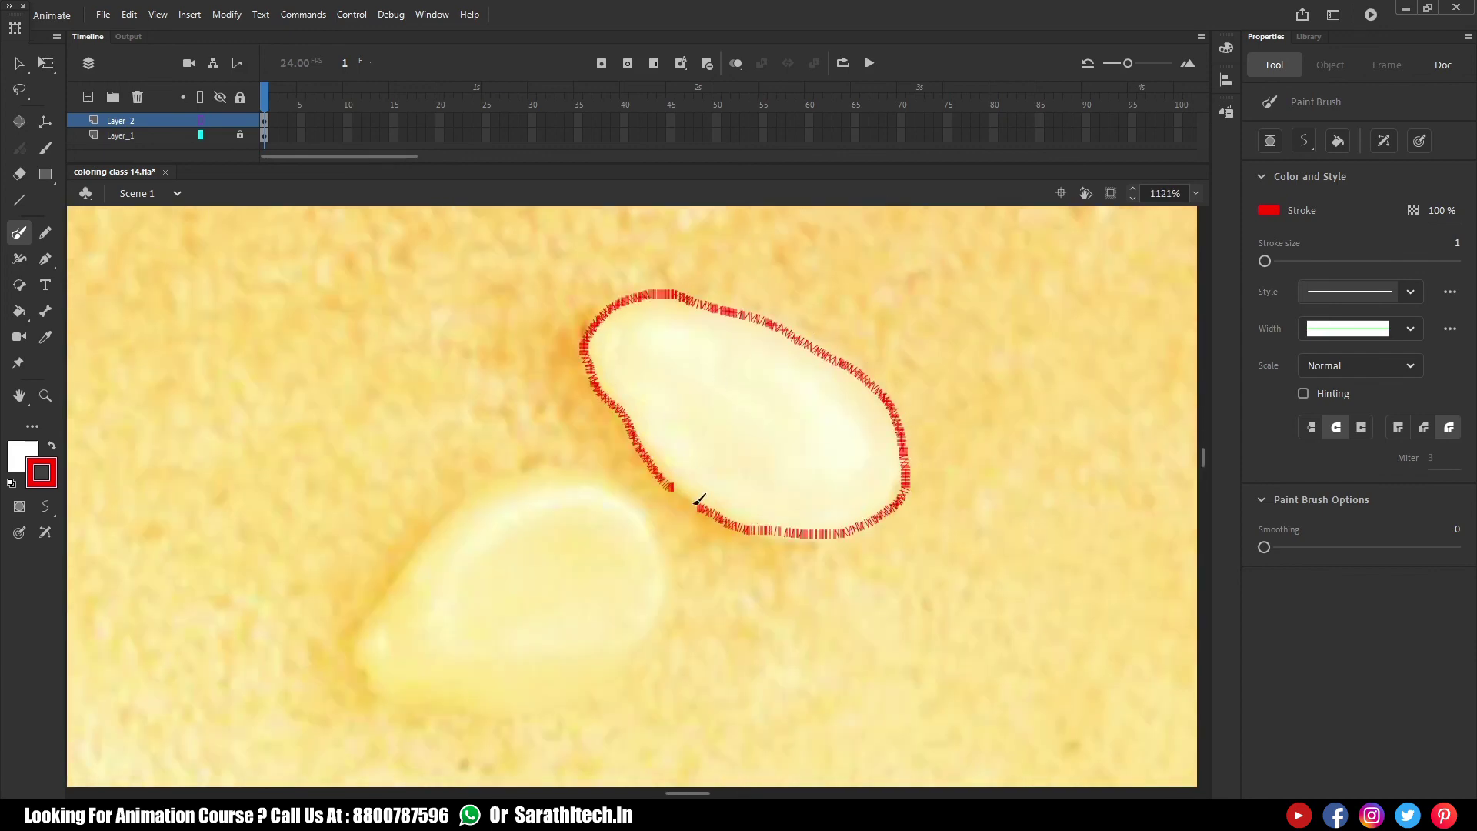
pyautogui.moveTo(701, 507); pyautogui.dragTo(673, 488)
# Brush a closed outline around the faint yellow teardrop seed below its brighter neighbour
pyautogui.moveTo(479, 540); pyautogui.dragTo(603, 436)
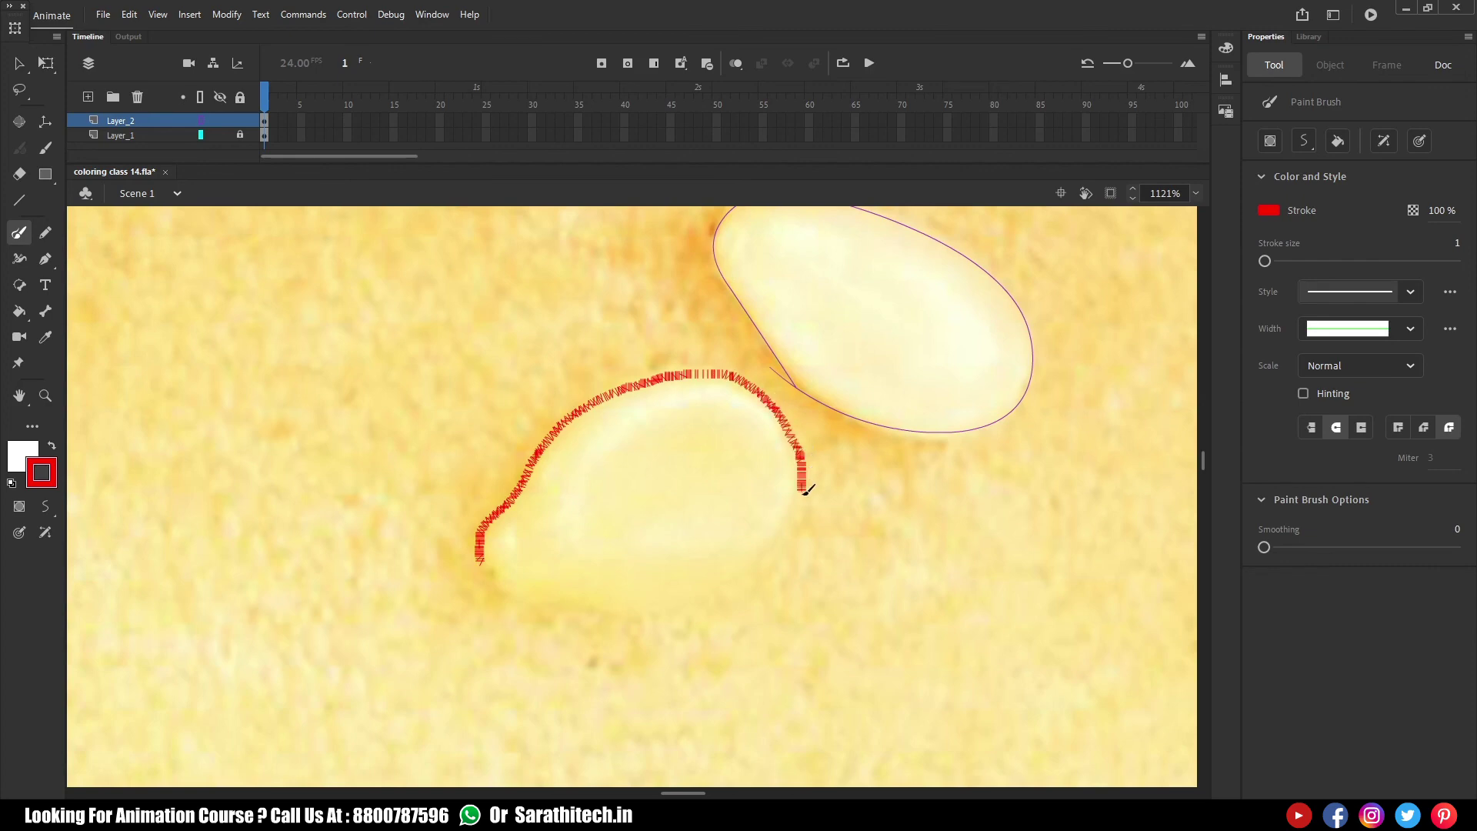
pyautogui.moveTo(808, 483); pyautogui.dragTo(574, 591)
pyautogui.moveTo(479, 535); pyautogui.dragTo(479, 539)
# Brush a closed outline around the single slanted white teardrop seed in the bun's pale lower area
pyautogui.hotkey('ctrl', '-')
pyautogui.moveTo(548, 496); pyautogui.dragTo(821, 491)
pyautogui.moveTo(419, 329); pyautogui.dragTo(721, 539)
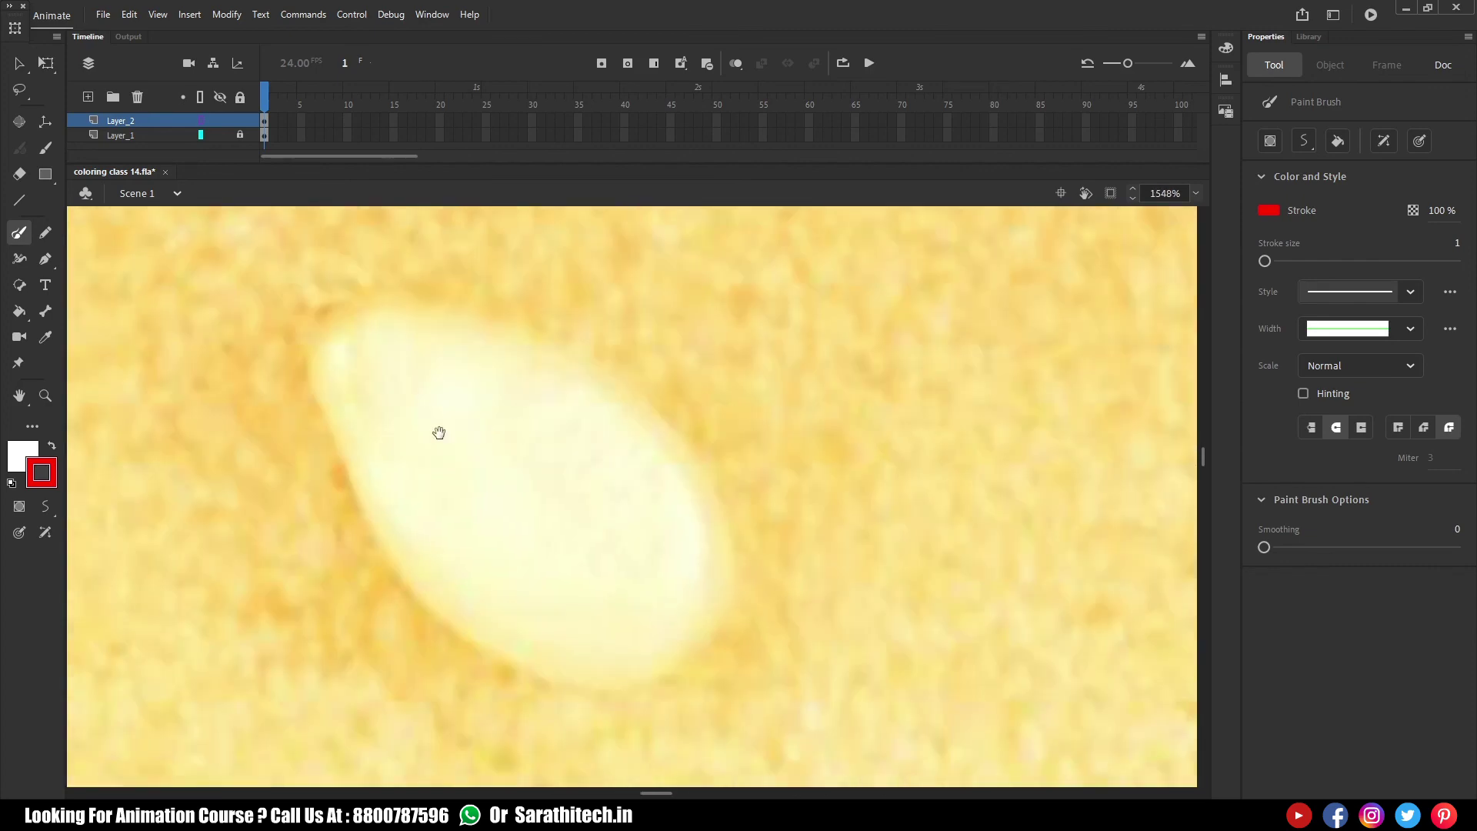
pyautogui.moveTo(356, 466)
pyautogui.mouseDown()
pyautogui.moveTo(396, 307)
pyautogui.moveTo(657, 422)
pyautogui.moveTo(636, 670)
pyautogui.moveTo(389, 571)
pyautogui.mouseUp()
# Brush outlines around the large leaf-shaped seed and the slanted seed emerging from behind it
pyautogui.scroll(-3, 491, 446)
pyautogui.scroll(3, 851, 441)
pyautogui.moveTo(465, 770)
pyautogui.mouseDown()
pyautogui.moveTo(387, 648)
pyautogui.moveTo(464, 426)
pyautogui.mouseUp()
pyautogui.moveTo(642, 385)
pyautogui.mouseDown()
pyautogui.moveTo(669, 567)
pyautogui.moveTo(496, 751)
pyautogui.moveTo(462, 766)
pyautogui.mouseUp()
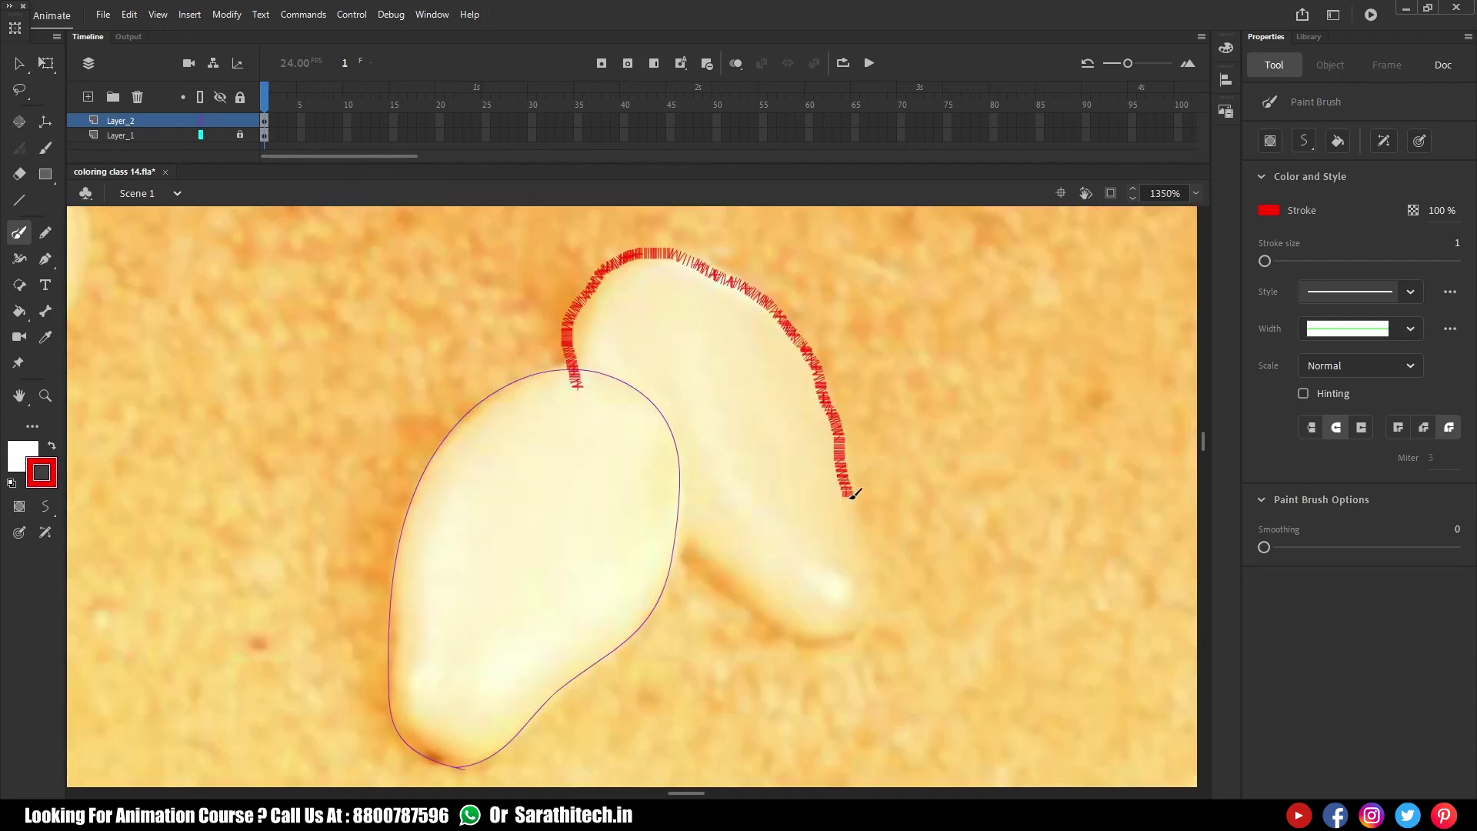
pyautogui.moveTo(822, 636); pyautogui.dragTo(687, 561)
# Brush a closed outline around the drop-shaped seed beside the leaf-shaped pair
pyautogui.scroll(-4, 694, 547)
pyautogui.scroll(3, 285, 437)
pyautogui.moveTo(285, 437); pyautogui.dragTo(611, 560)
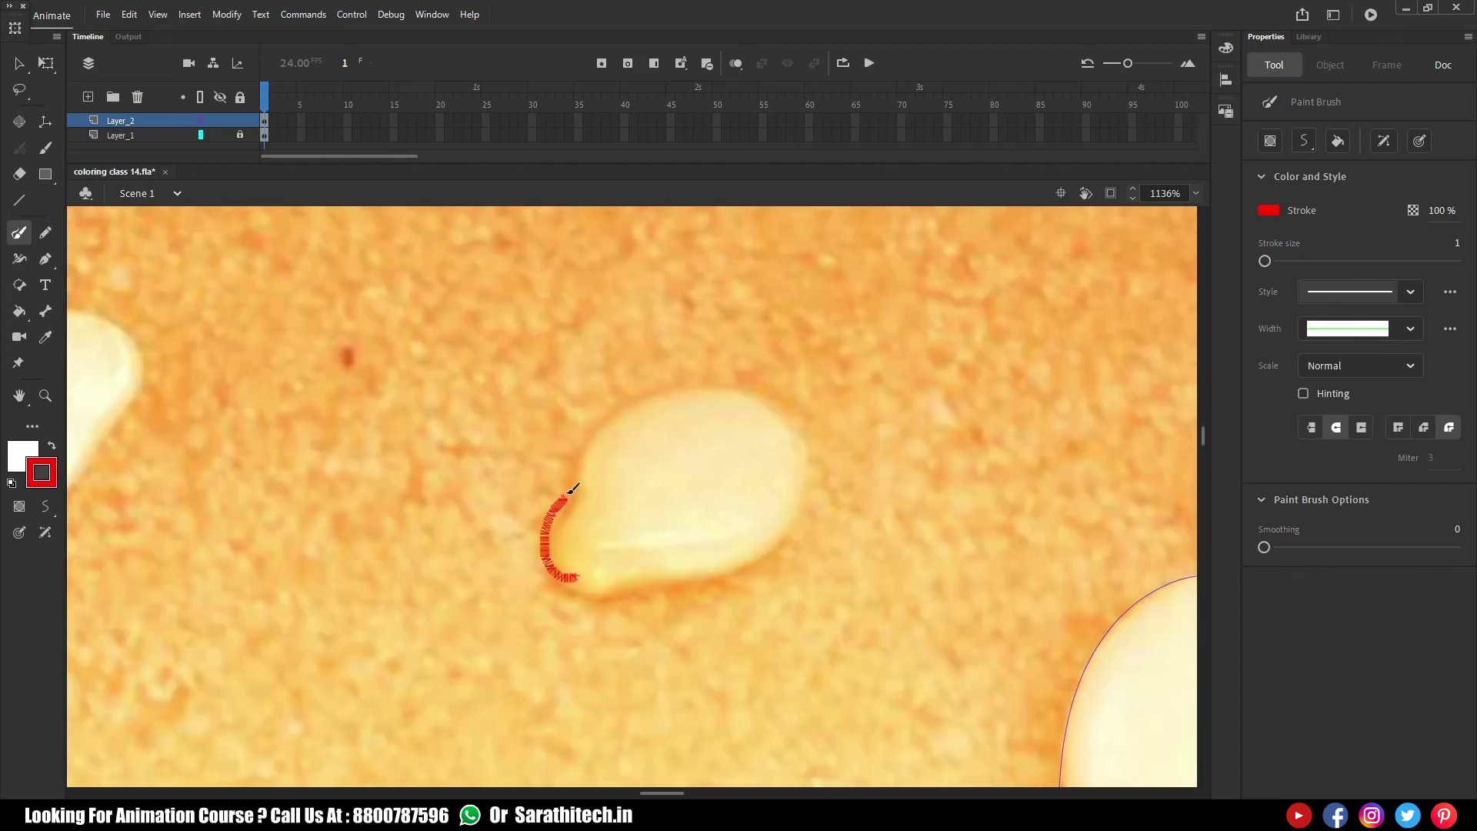
pyautogui.moveTo(567, 583); pyautogui.dragTo(570, 585)
# Brush a closed outline around the long horizontal seed above the slanted elongated seed, higher on the bun
pyautogui.scroll(-3, 682, 607)
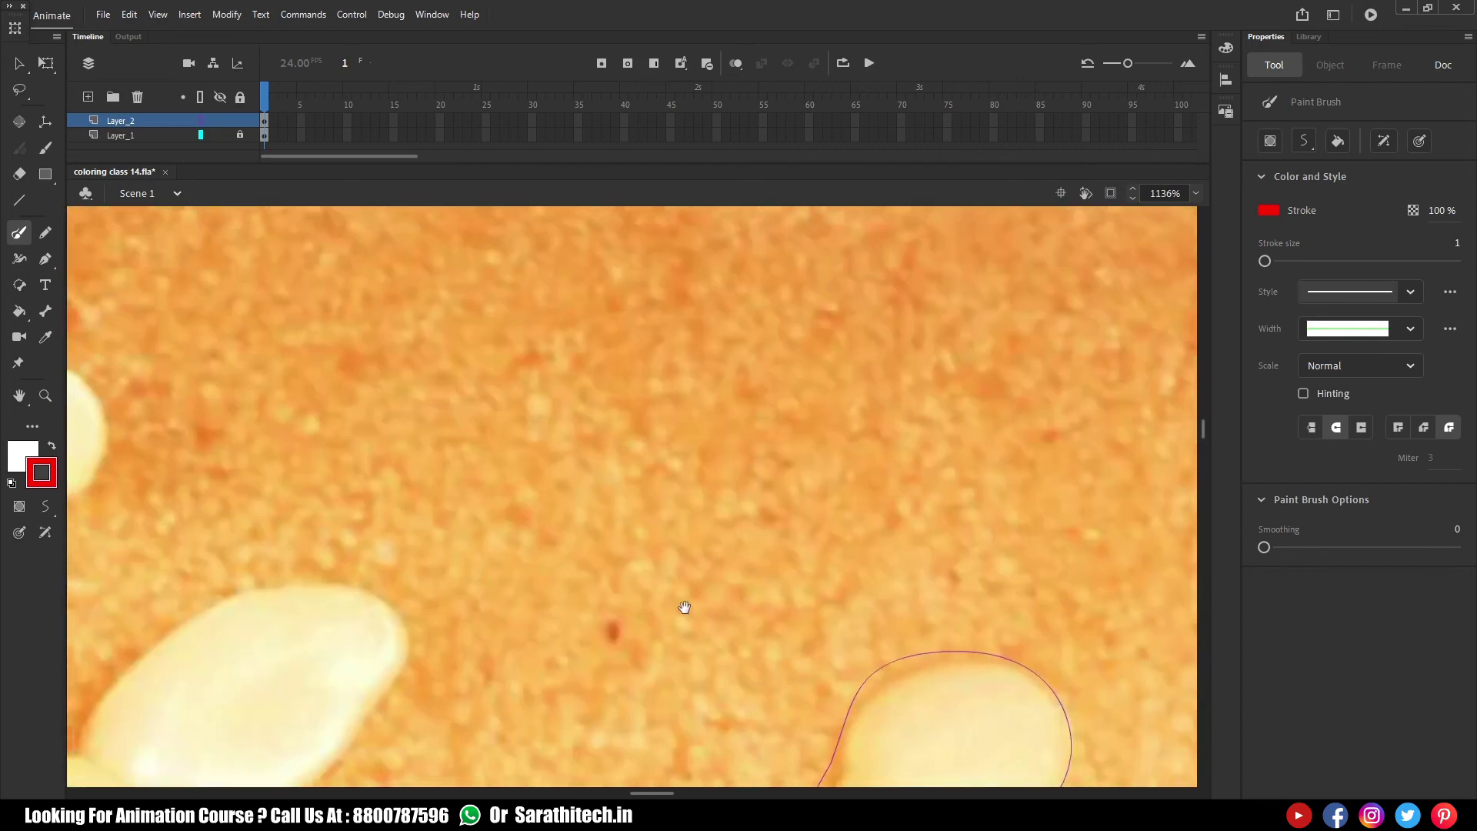
pyautogui.scroll(4, 792, 521)
pyautogui.moveTo(480, 589)
pyautogui.mouseDown()
pyautogui.moveTo(469, 577)
pyautogui.moveTo(525, 423)
pyautogui.moveTo(762, 538)
pyautogui.moveTo(797, 727)
pyautogui.moveTo(480, 589)
pyautogui.moveTo(345, 436)
pyautogui.moveTo(632, 405)
pyautogui.moveTo(902, 481)
pyautogui.moveTo(727, 668)
pyautogui.moveTo(562, 634)
pyautogui.mouseUp()
pyautogui.scroll(-3, 836, 524)
pyautogui.scroll(4, 835, 523)
pyautogui.scroll(-2, 700, 646)
pyautogui.moveTo(1185, 774); pyautogui.dragTo(951, 648)
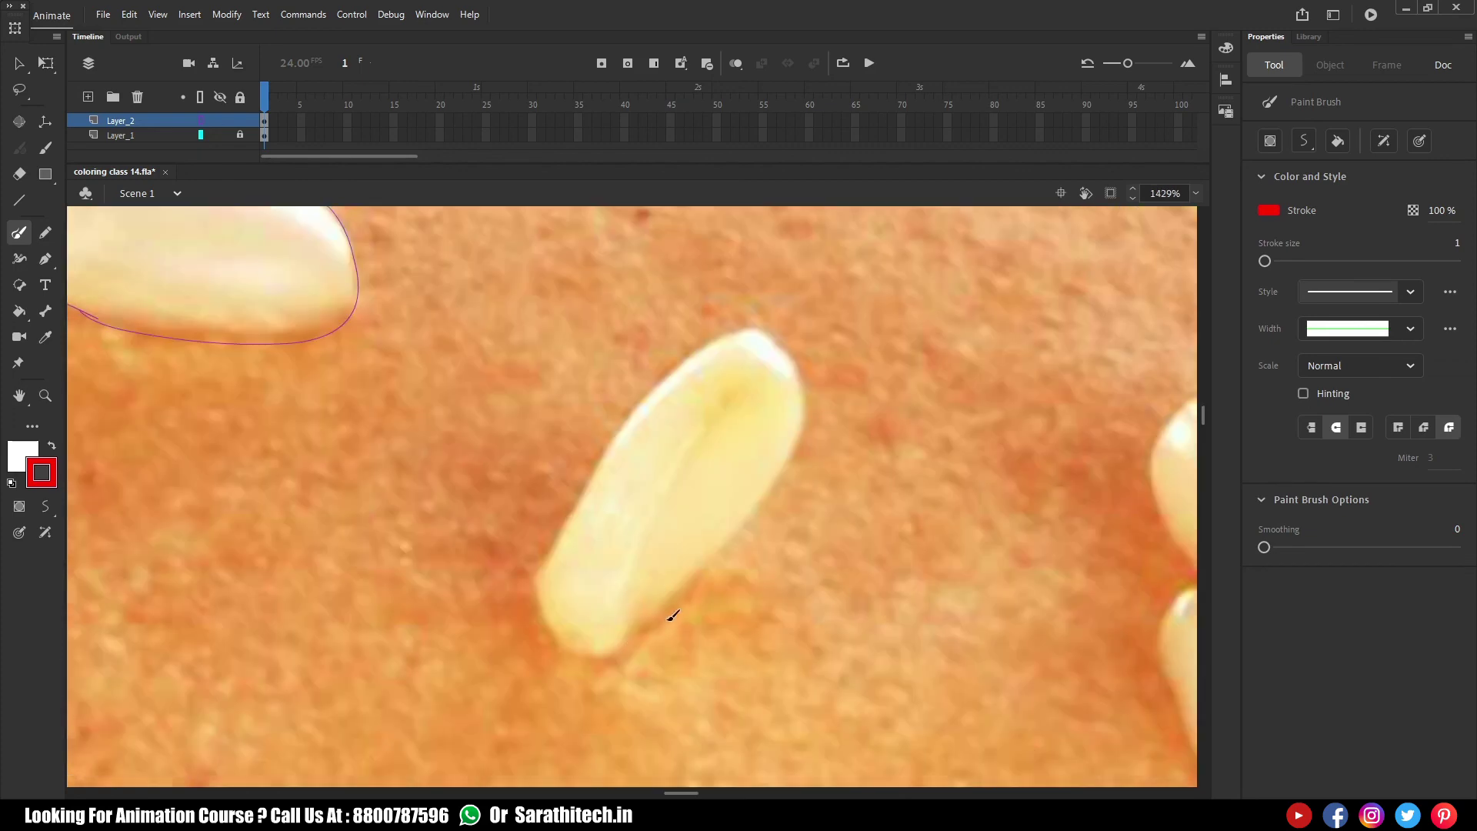
# Brush closed outlines around the lone slanted elongated seed and the large round seed beside the two overlapping seeds
pyautogui.moveTo(810, 377); pyautogui.dragTo(652, 626)
pyautogui.scroll(-5, 653, 627)
pyautogui.moveTo(762, 481); pyautogui.dragTo(716, 514)
pyautogui.scroll(5, 762, 477)
pyautogui.moveTo(635, 570); pyautogui.dragTo(668, 558)
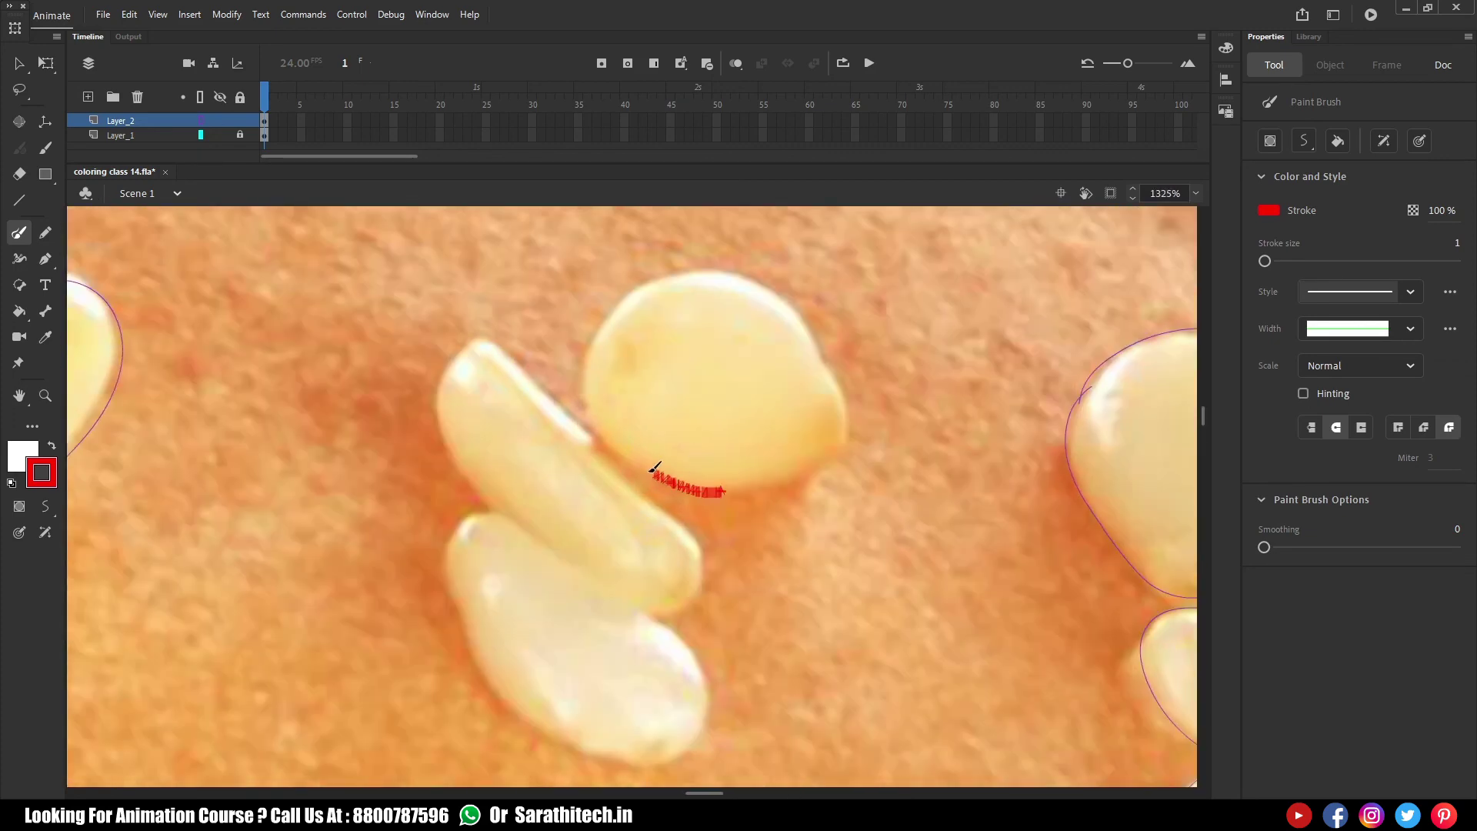
pyautogui.moveTo(664, 459); pyautogui.dragTo(658, 462)
# Brush outlines around the two overlapping elongated seeds stacked beside the outlined round seed
pyautogui.moveTo(589, 439); pyautogui.dragTo(549, 377)
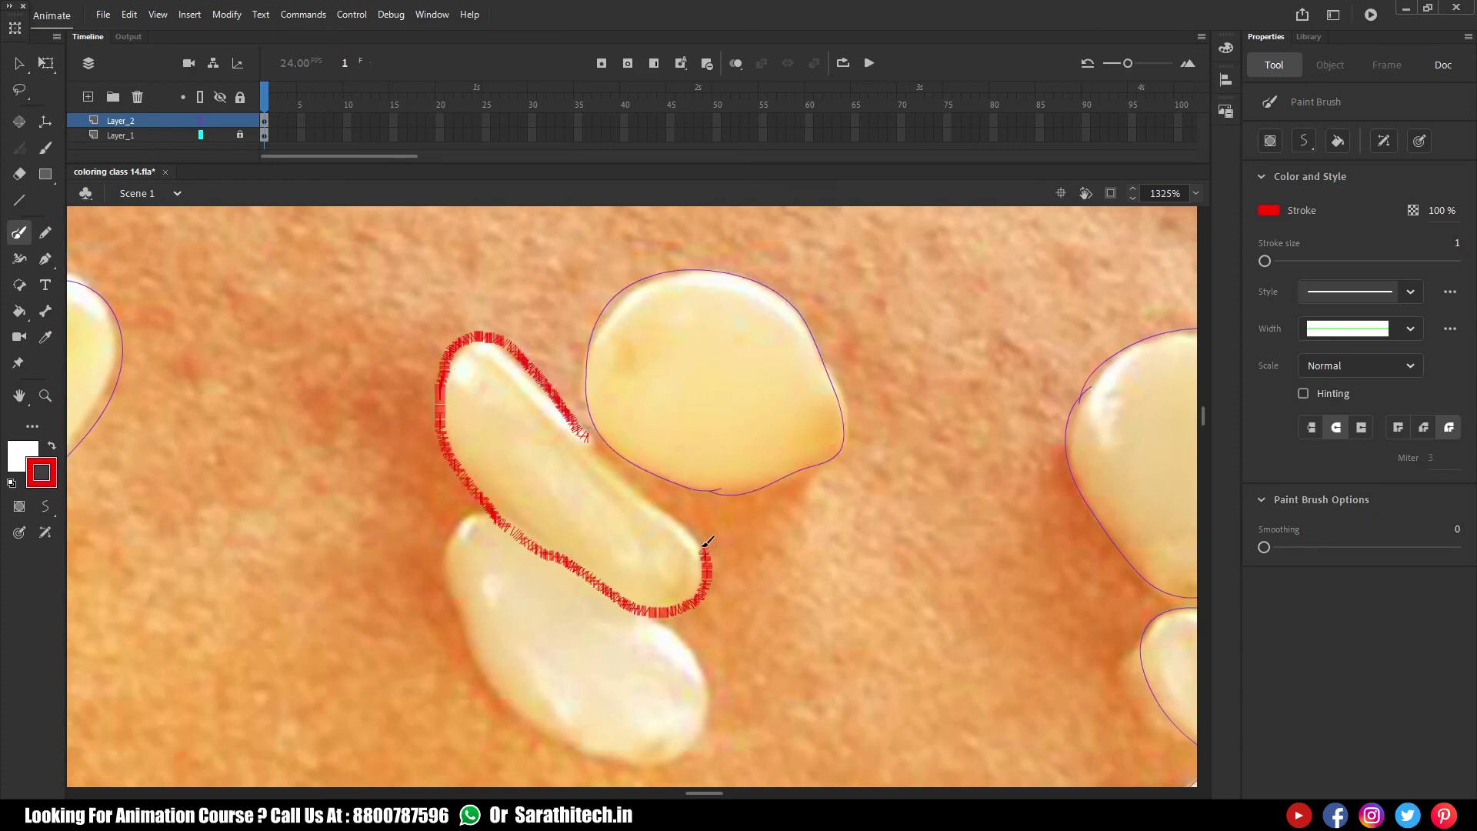
pyautogui.moveTo(570, 399); pyautogui.dragTo(565, 404)
pyautogui.moveTo(507, 522); pyautogui.dragTo(542, 409)
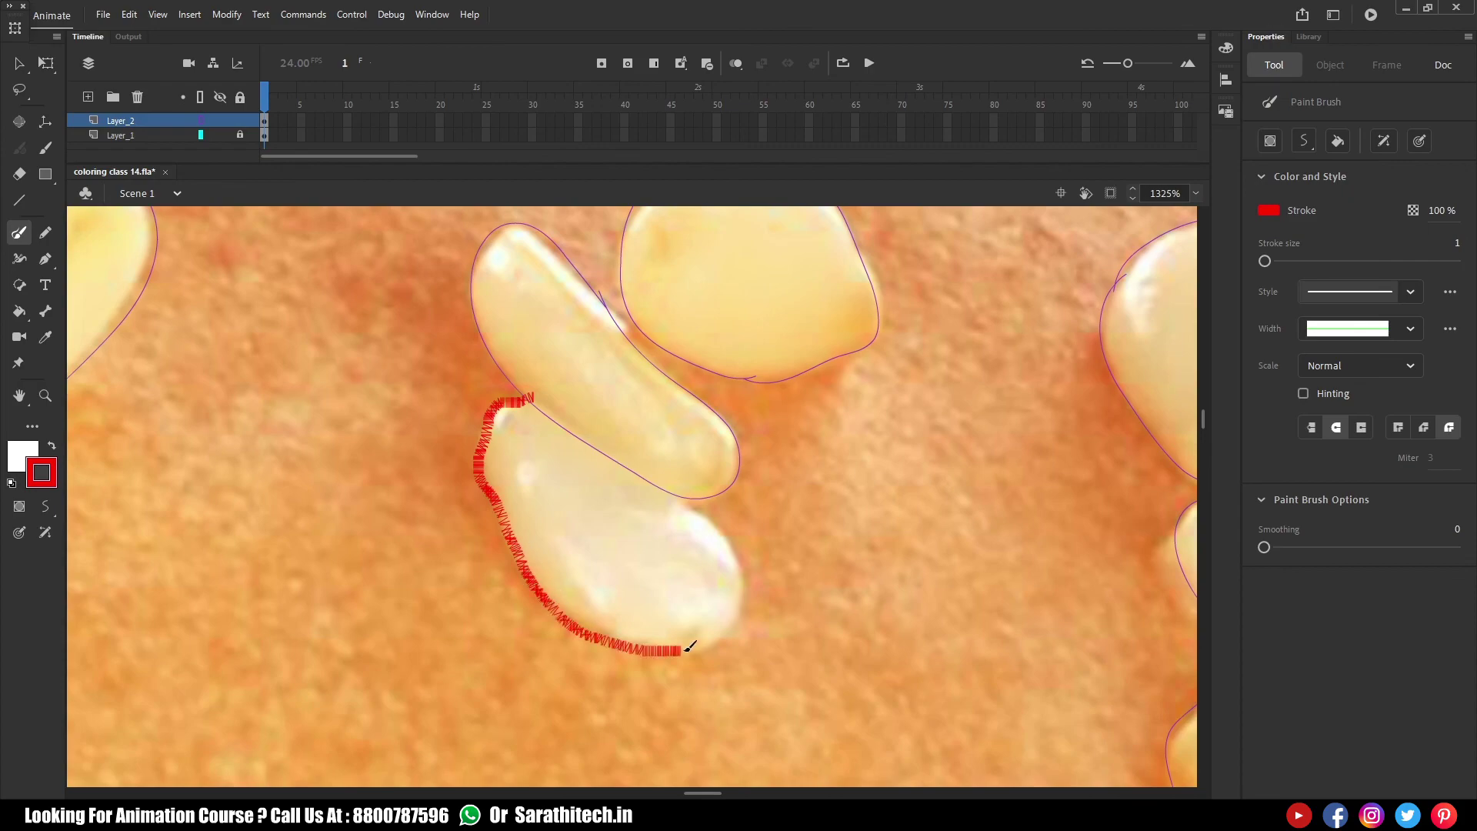
pyautogui.moveTo(694, 508); pyautogui.dragTo(693, 510)
# Brush closed outlines around the small dome-shaped seed and the horizontal oval seed just below it
pyautogui.scroll(-3, 649, 495)
pyautogui.scroll(4, 521, 385)
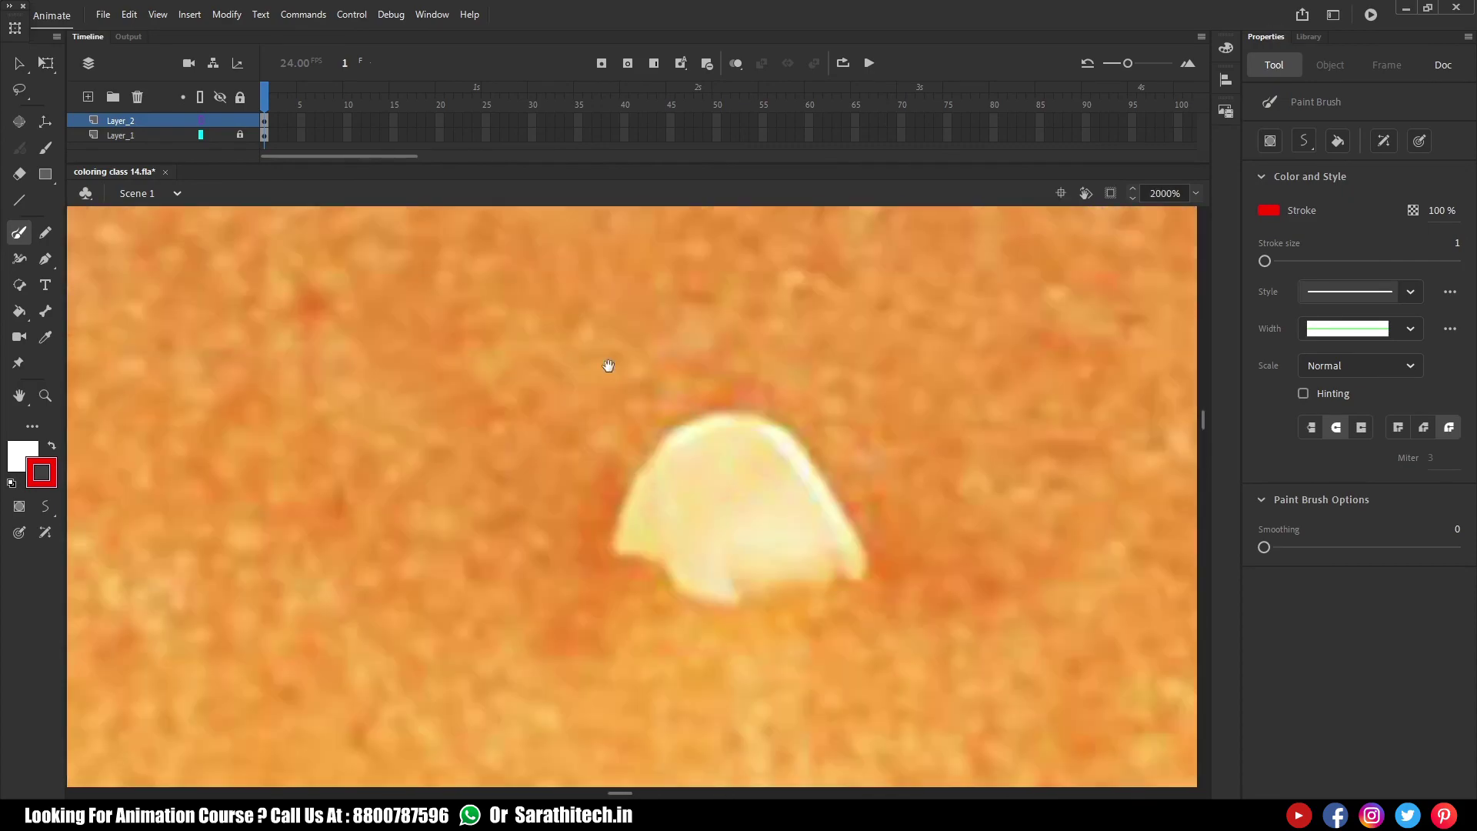
pyautogui.moveTo(775, 576)
pyautogui.mouseDown()
pyautogui.moveTo(824, 478)
pyautogui.moveTo(620, 531)
pyautogui.moveTo(616, 548)
pyautogui.mouseUp()
pyautogui.scroll(-3, 510, 382)
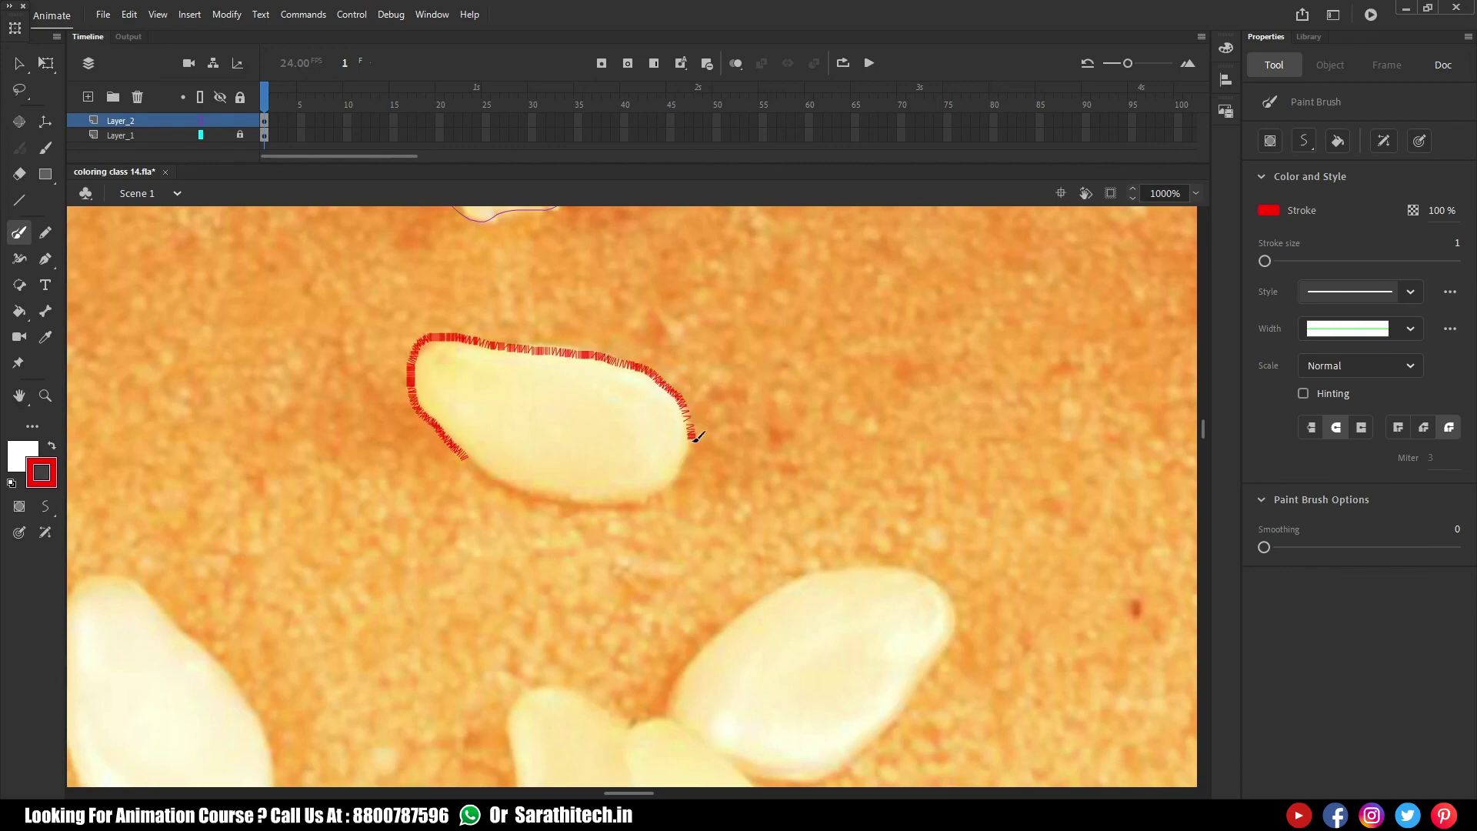
pyautogui.moveTo(470, 462); pyautogui.dragTo(469, 462)
# Brush outlines around the overlapping seed cluster below the horizontal oval seed, including the small piece where the seeds meet
pyautogui.scroll(-3, 469, 462)
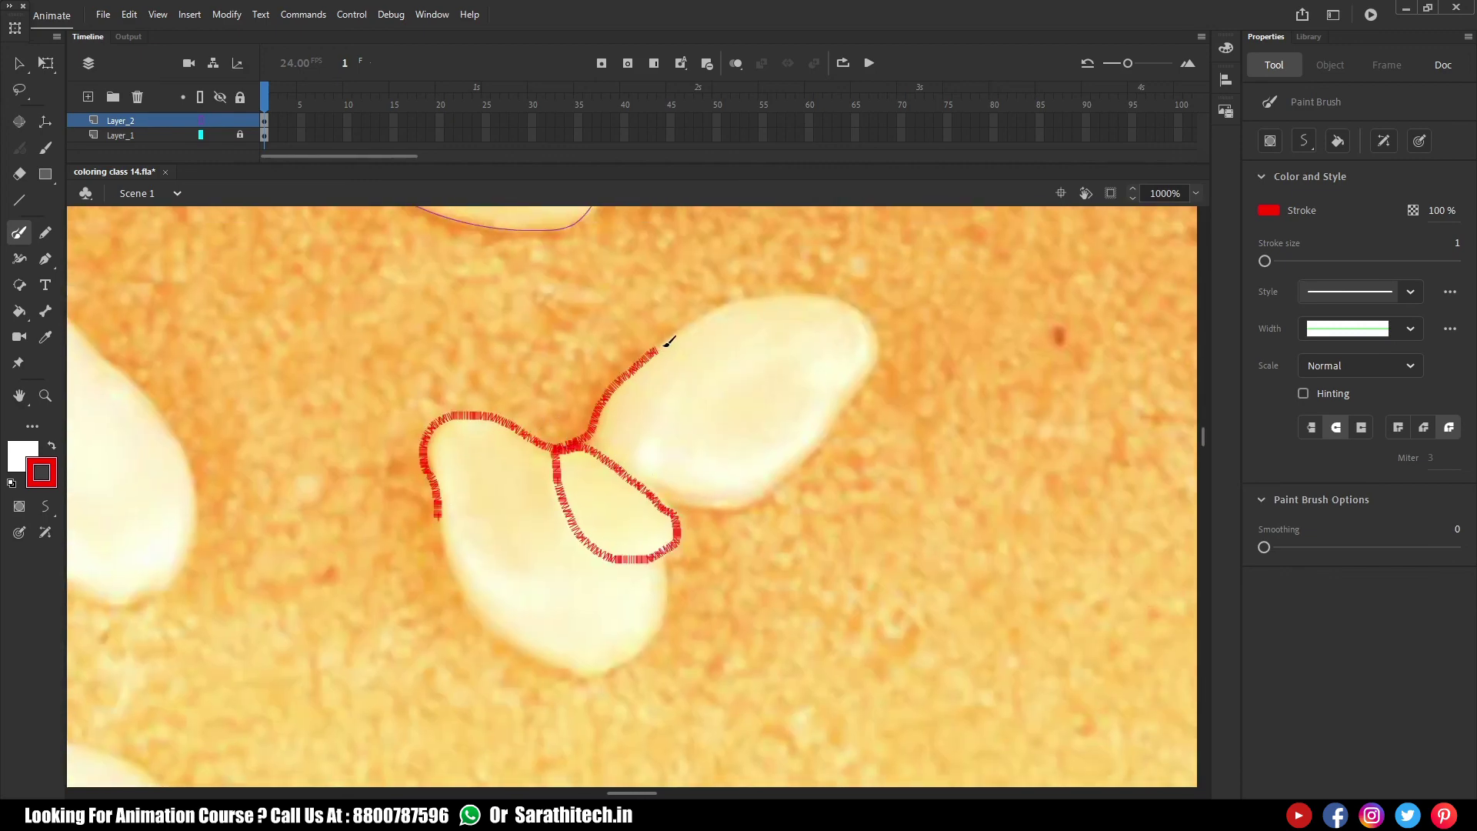
pyautogui.moveTo(728, 502); pyautogui.dragTo(728, 502)
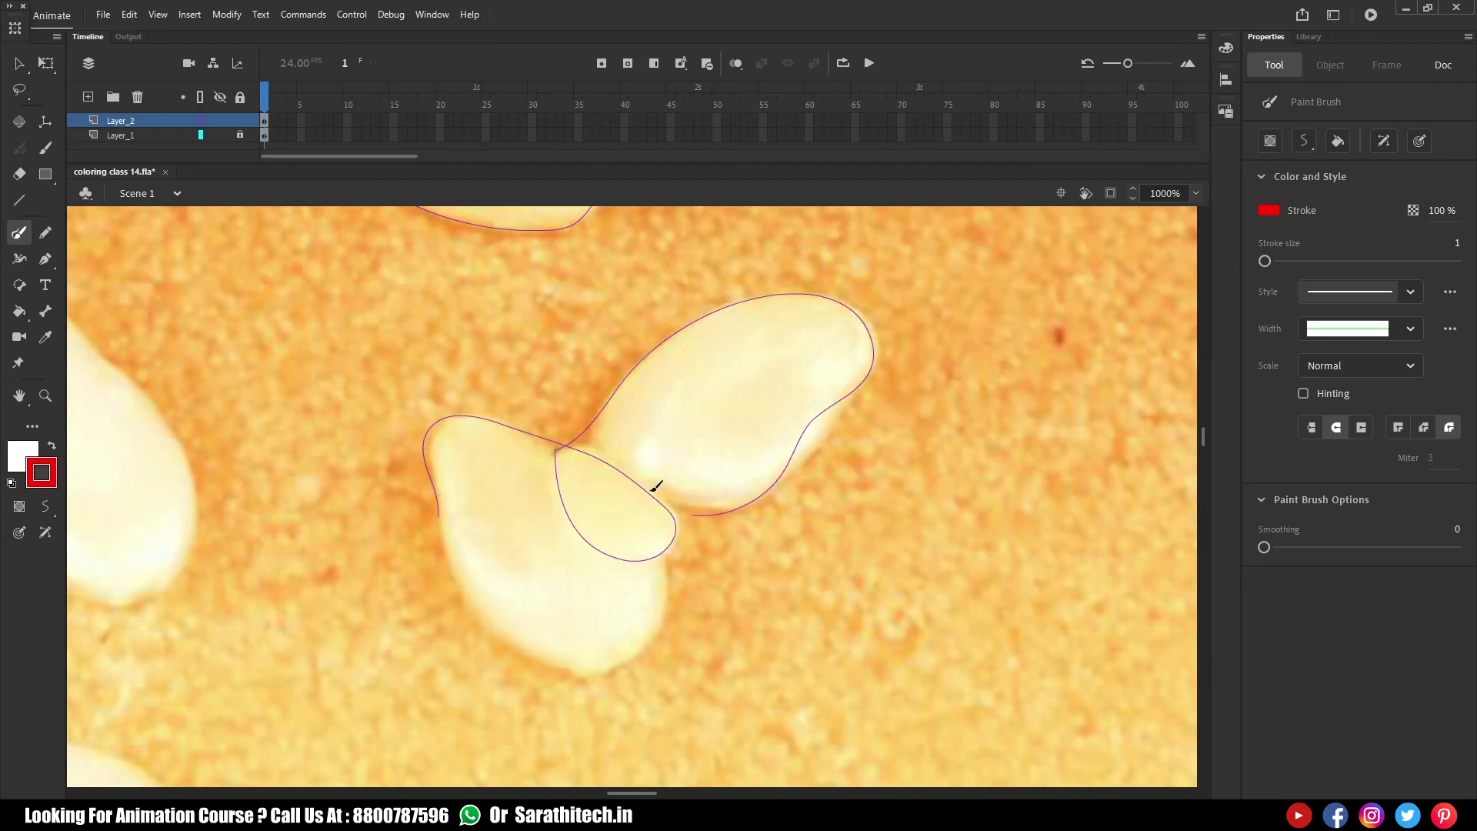
pyautogui.scroll(-2, 691, 506)
pyautogui.hscroll(-2, 691, 506)
pyautogui.moveTo(482, 437); pyautogui.dragTo(493, 478)
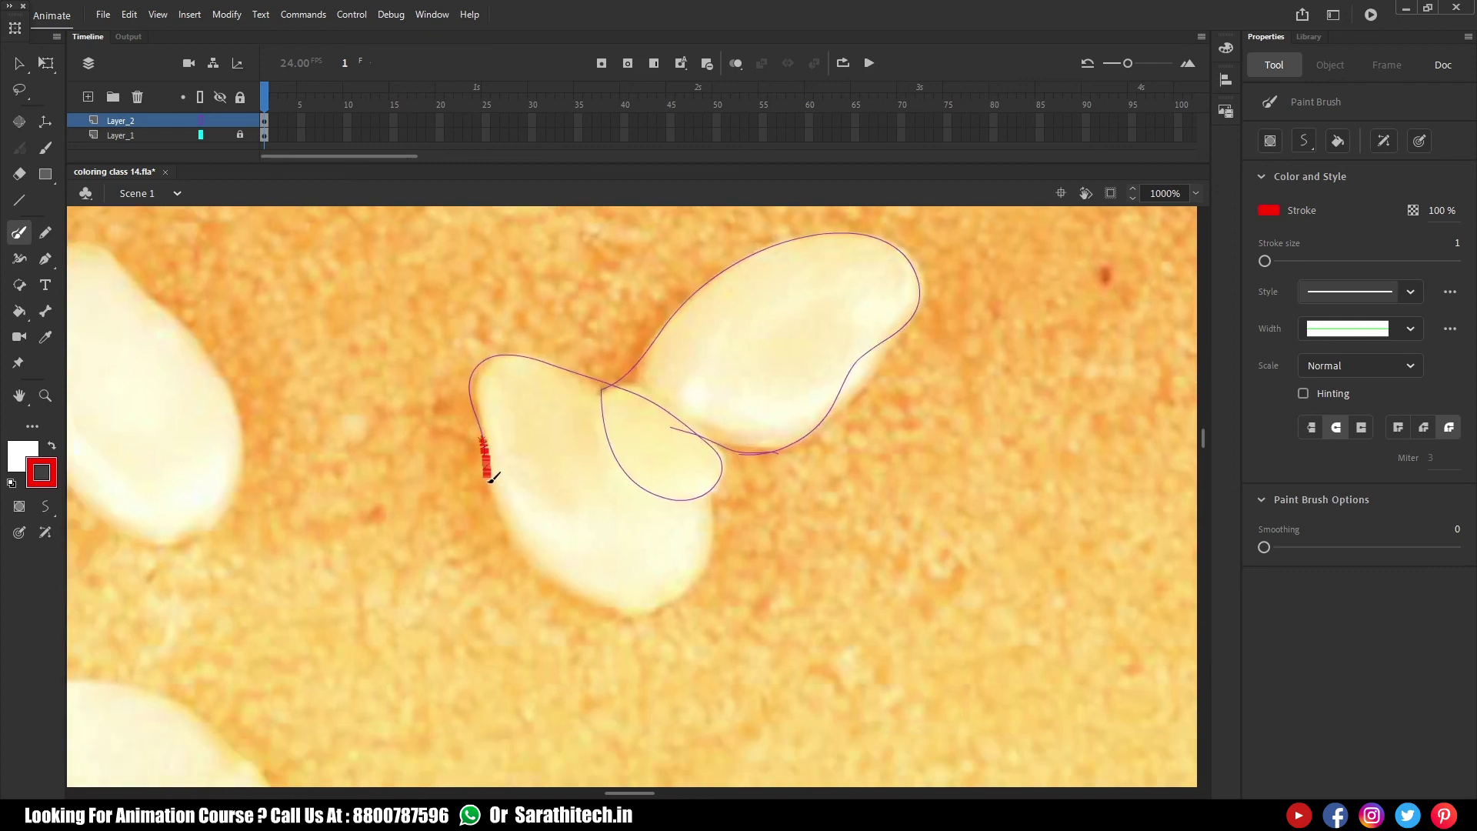
pyautogui.moveTo(717, 514); pyautogui.dragTo(717, 504)
# Brush closed outlines around the large pale teardrop seed beside the overlapping cluster and the pale oval seed below it
pyautogui.hotkey('ctrl', '-')
pyautogui.moveTo(538, 326); pyautogui.dragTo(657, 467)
pyautogui.scroll(-2, 404, 425)
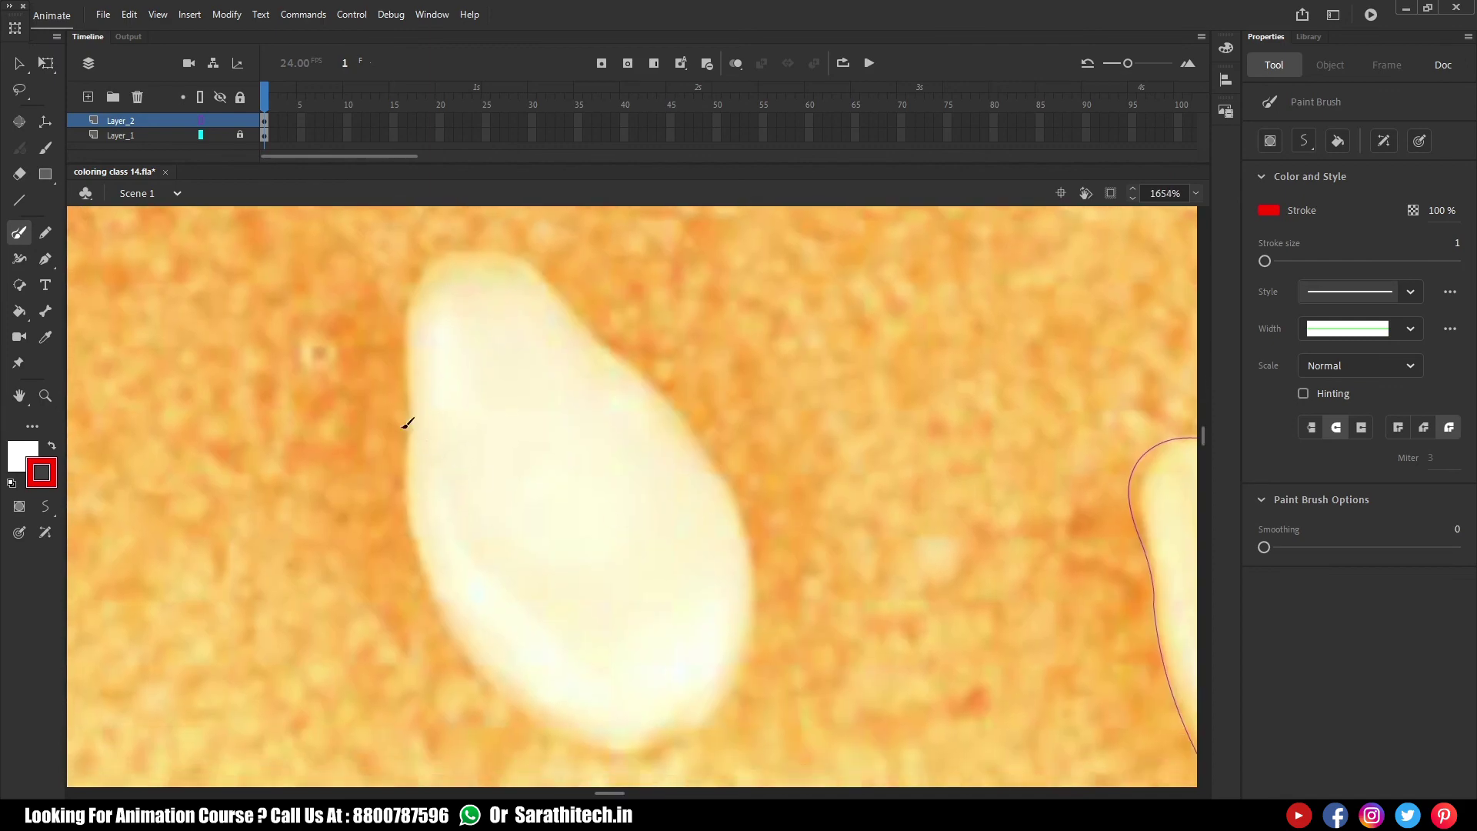
pyautogui.moveTo(414, 428)
pyautogui.mouseDown()
pyautogui.moveTo(490, 253)
pyautogui.moveTo(672, 401)
pyautogui.moveTo(748, 571)
pyautogui.moveTo(625, 736)
pyautogui.moveTo(405, 514)
pyautogui.mouseUp()
pyautogui.scroll(-3, 405, 514)
pyautogui.scroll(4, 366, 485)
pyautogui.moveTo(316, 575)
pyautogui.mouseDown()
pyautogui.moveTo(304, 400)
pyautogui.moveTo(620, 327)
pyautogui.moveTo(878, 501)
pyautogui.moveTo(851, 683)
pyautogui.moveTo(467, 663)
pyautogui.moveTo(311, 573)
pyautogui.mouseUp()
pyautogui.scroll(-2, 489, 416)
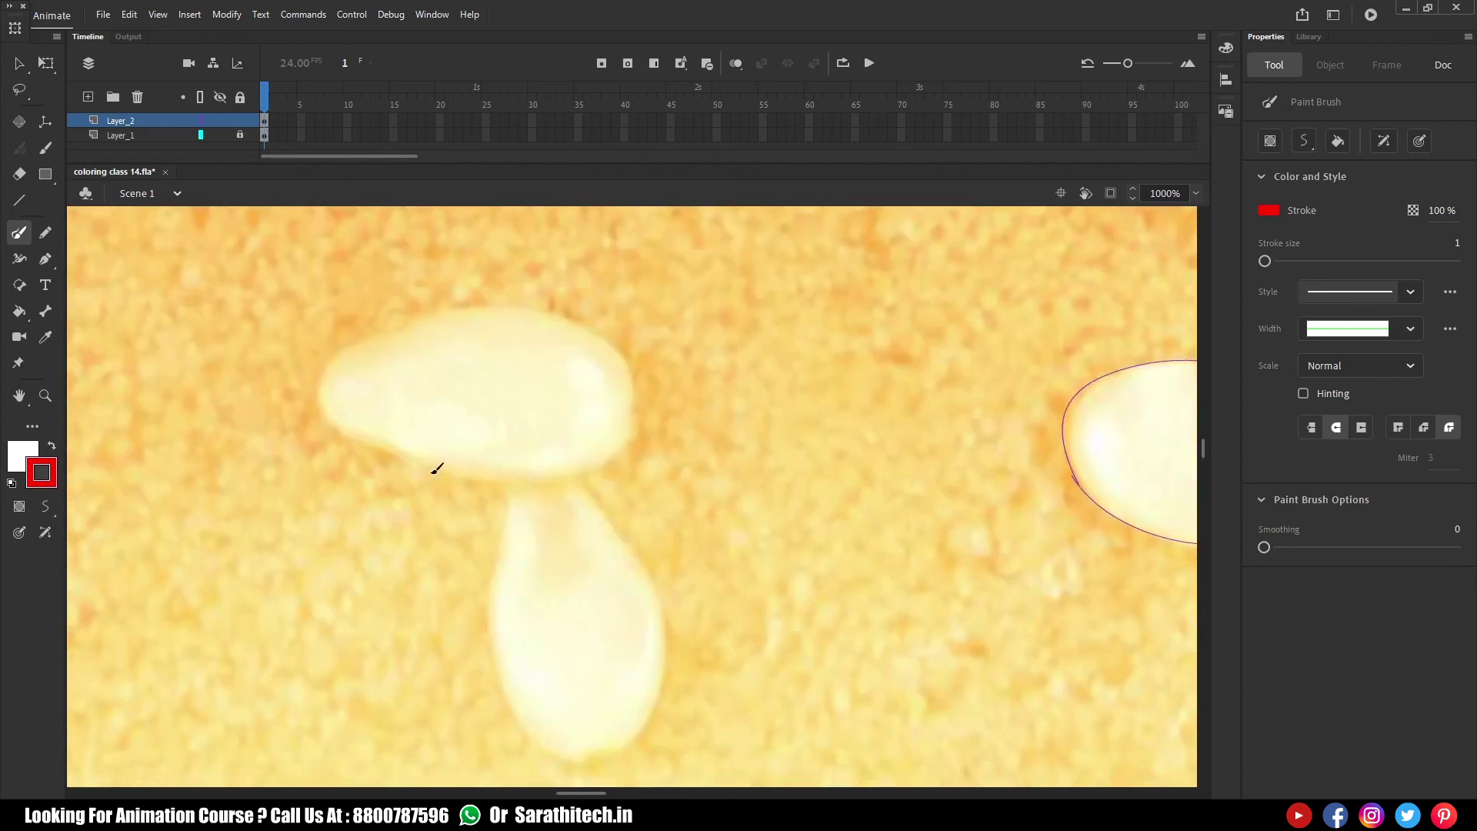
# Brush outlines around the mushroom-shaped pair, the horizontal seed and the upright seed hanging beneath it
pyautogui.moveTo(545, 478); pyautogui.dragTo(435, 471)
pyautogui.scroll(-3, 489, 561)
pyautogui.moveTo(500, 343); pyautogui.dragTo(500, 417)
pyautogui.moveTo(548, 634)
pyautogui.mouseDown()
pyautogui.moveTo(658, 567)
pyautogui.moveTo(579, 335)
pyautogui.mouseUp()
# Check the top bun for missed seeds by repeatedly hiding and showing the photo on Layer_1
pyautogui.hotkey('ctrl', '-')
pyautogui.hotkey('ctrl', '-')
pyautogui.hotkey('ctrl', '-')
pyautogui.hotkey('ctrl', '-')
pyautogui.moveTo(313, 320); pyautogui.dragTo(929, 627)
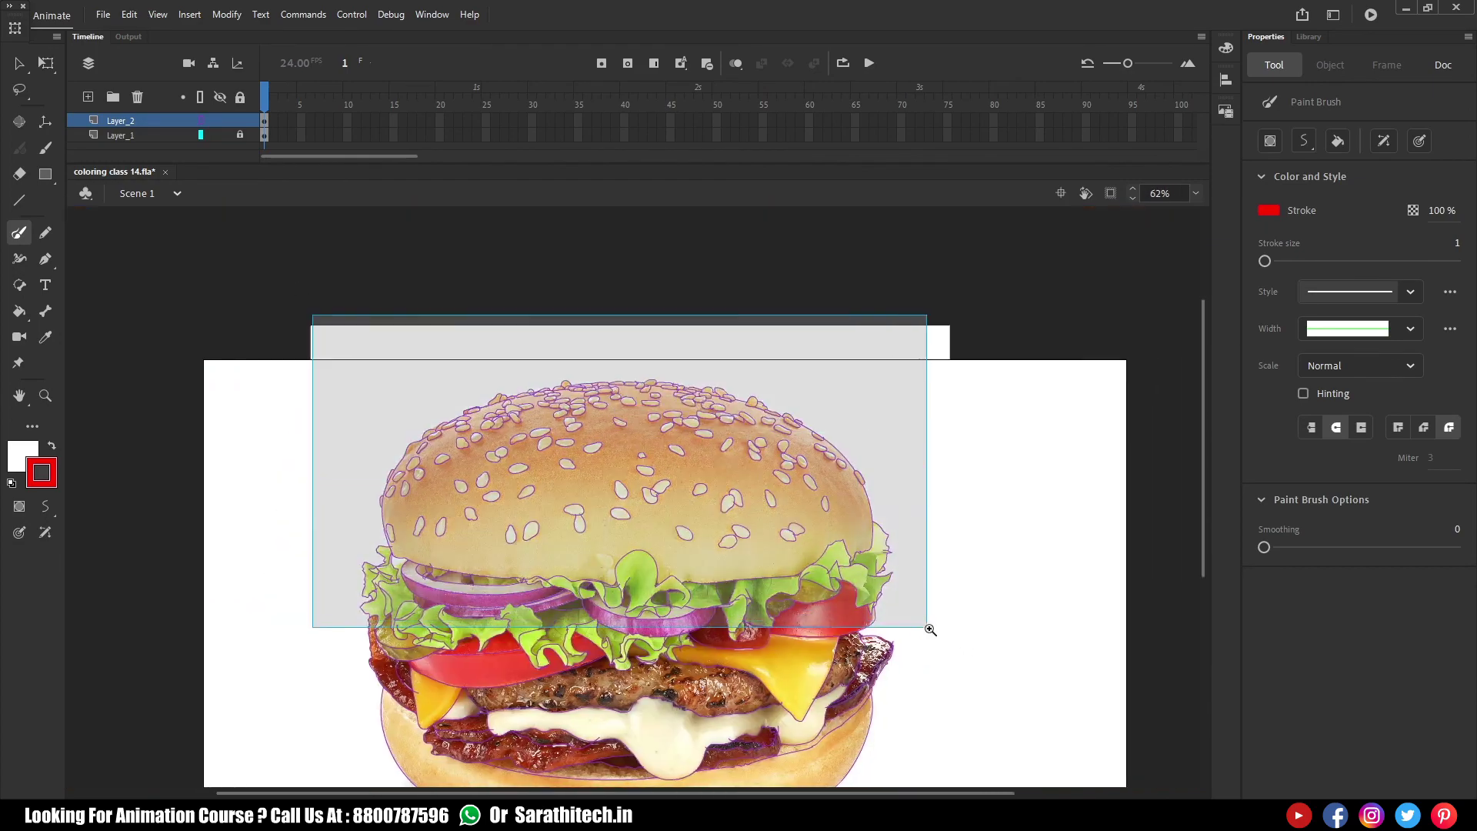
pyautogui.click(221, 135)
pyautogui.click(221, 135)
pyautogui.click(221, 136)
pyautogui.click(220, 135)
pyautogui.click(220, 135)
pyautogui.click(223, 134)
pyautogui.click(224, 135)
pyautogui.click(224, 135)
pyautogui.click(224, 134)
pyautogui.click(224, 135)
pyautogui.click(224, 135)
pyautogui.click(224, 134)
pyautogui.click(224, 134)
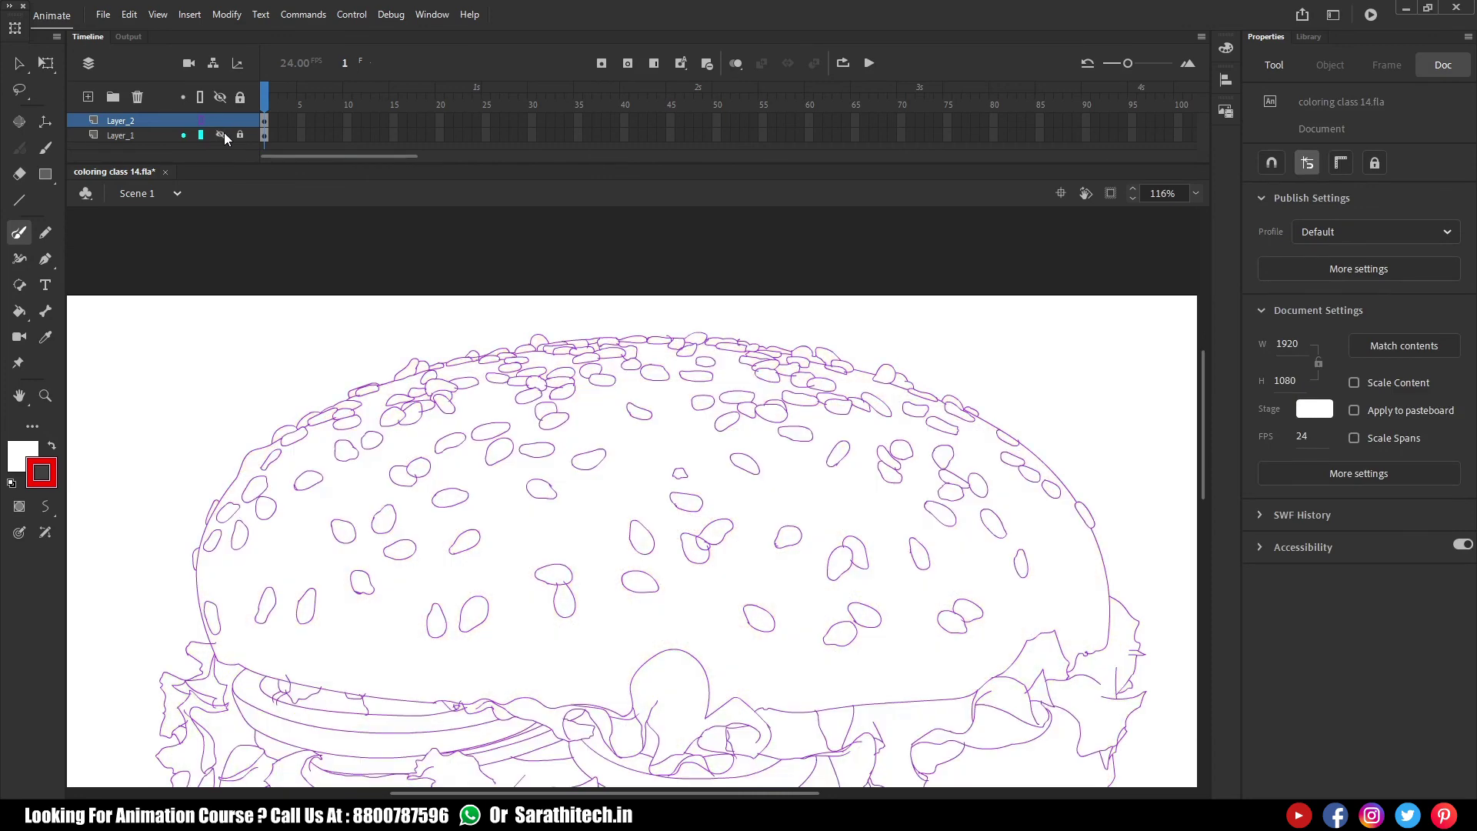
pyautogui.click(224, 134)
# Brush outlines around the teardrop seed just above the lettuce and the pale seed partly hidden behind the lettuce leaf
pyautogui.moveTo(586, 644); pyautogui.dragTo(661, 709)
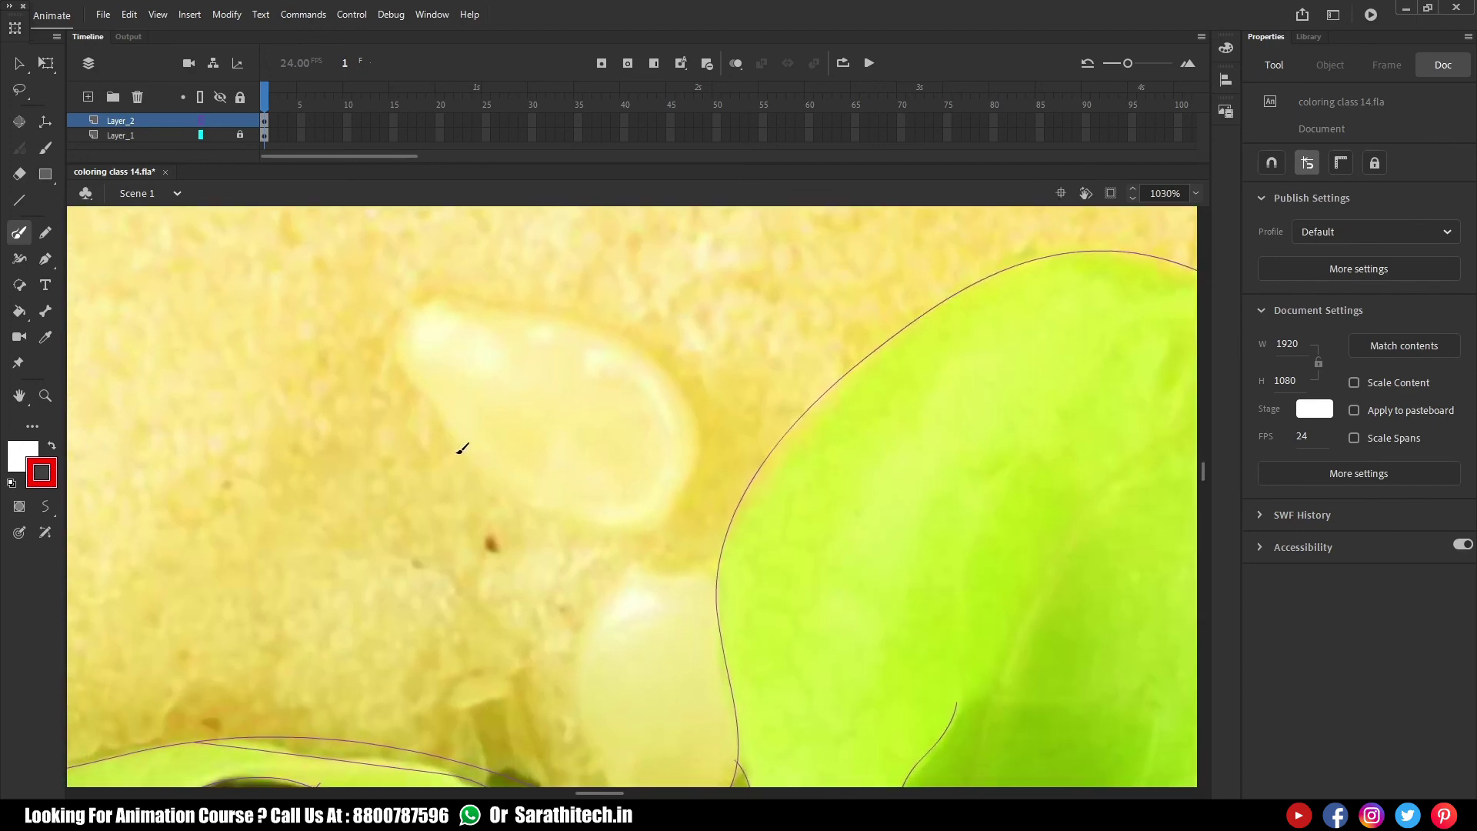
pyautogui.moveTo(420, 383); pyautogui.dragTo(399, 317)
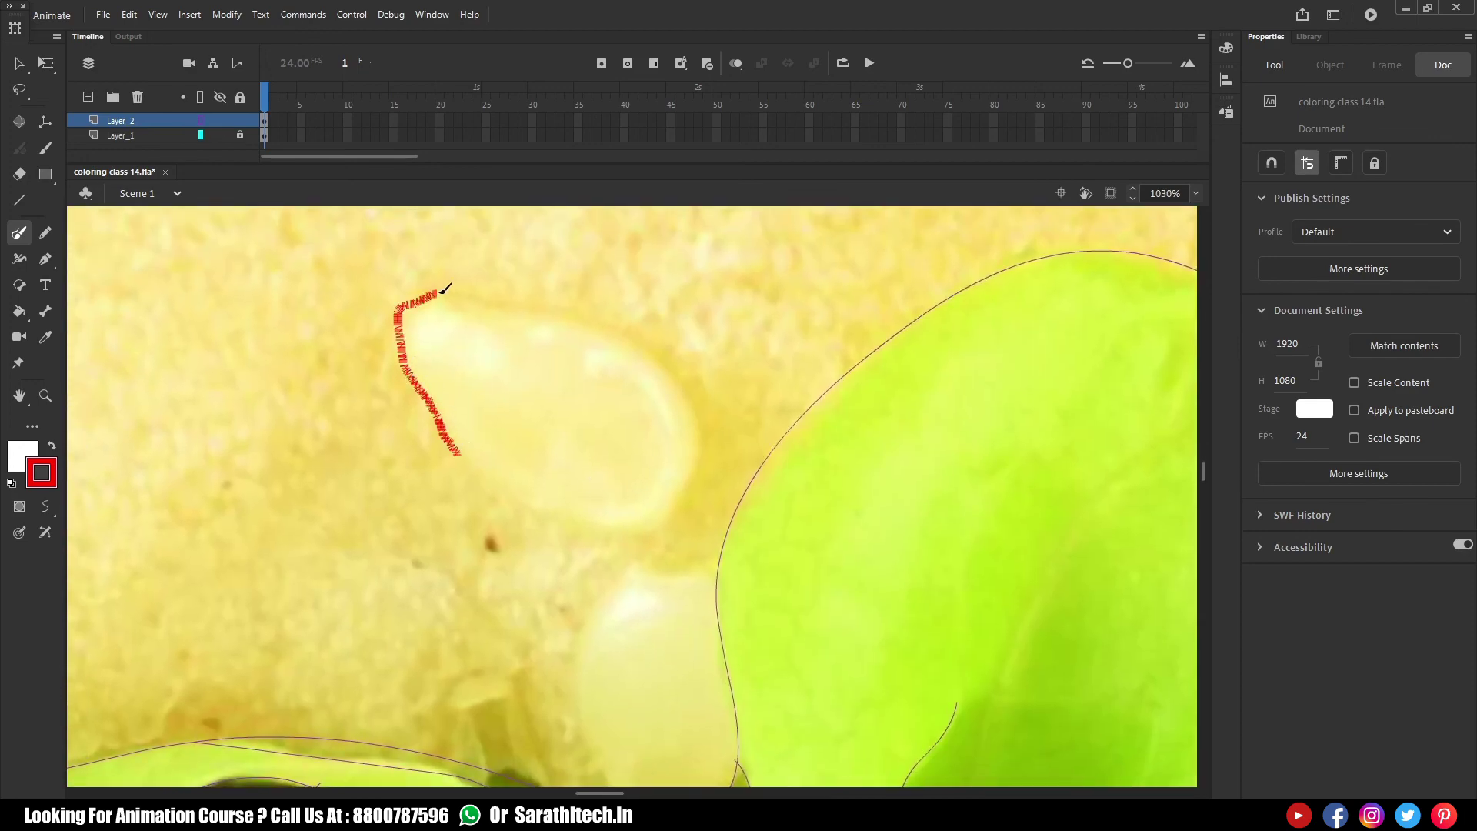
pyautogui.moveTo(491, 296)
pyautogui.mouseDown()
pyautogui.moveTo(600, 326)
pyautogui.moveTo(676, 367)
pyautogui.moveTo(703, 406)
pyautogui.moveTo(705, 484)
pyautogui.moveTo(646, 532)
pyautogui.moveTo(548, 512)
pyautogui.moveTo(454, 437)
pyautogui.mouseUp()
pyautogui.moveTo(561, 564); pyautogui.dragTo(587, 403)
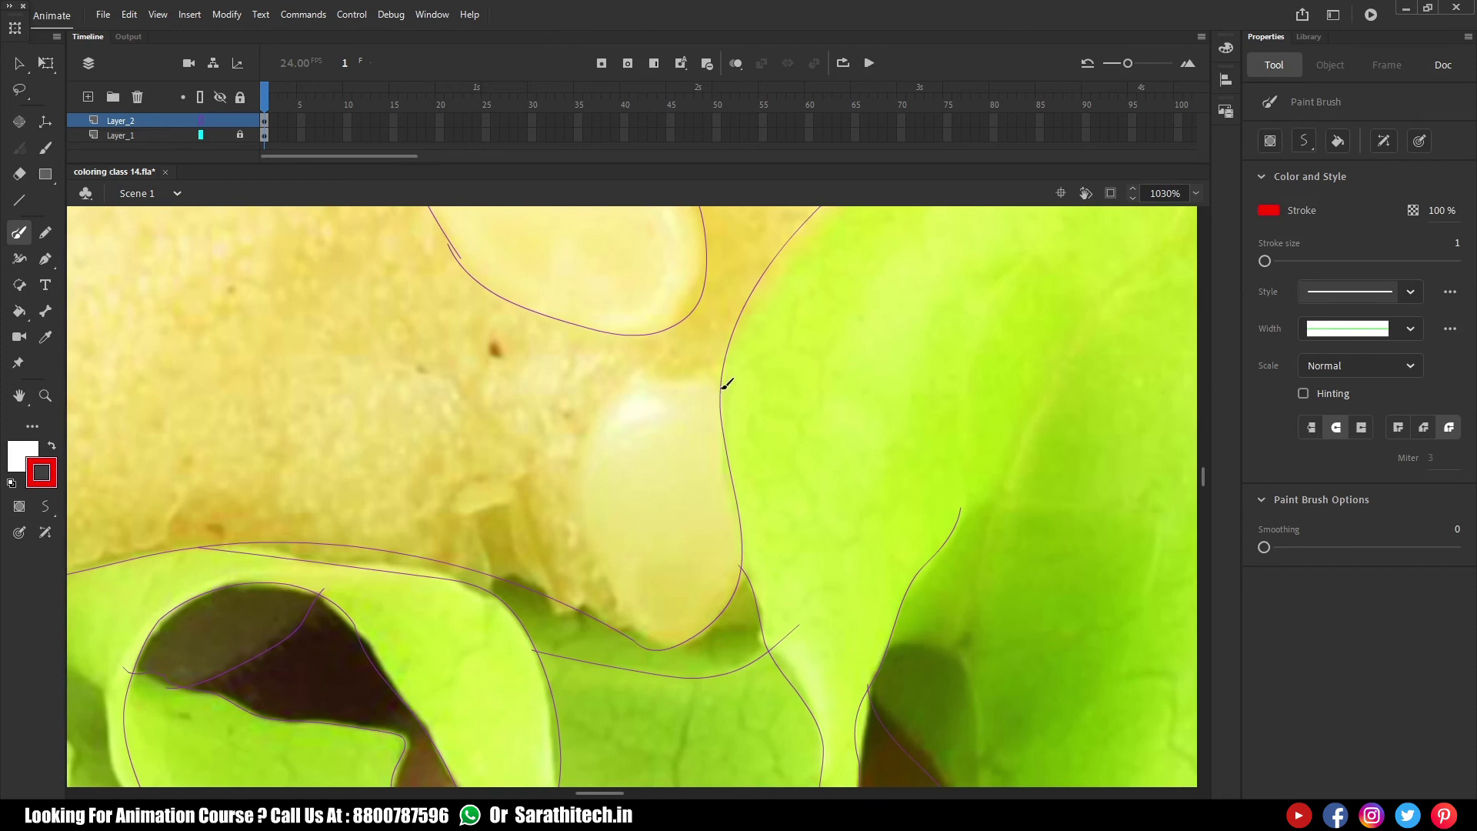
pyautogui.moveTo(711, 376)
pyautogui.mouseDown()
pyautogui.moveTo(669, 368)
pyautogui.moveTo(615, 388)
pyautogui.moveTo(574, 483)
pyautogui.moveTo(650, 644)
pyautogui.mouseUp()
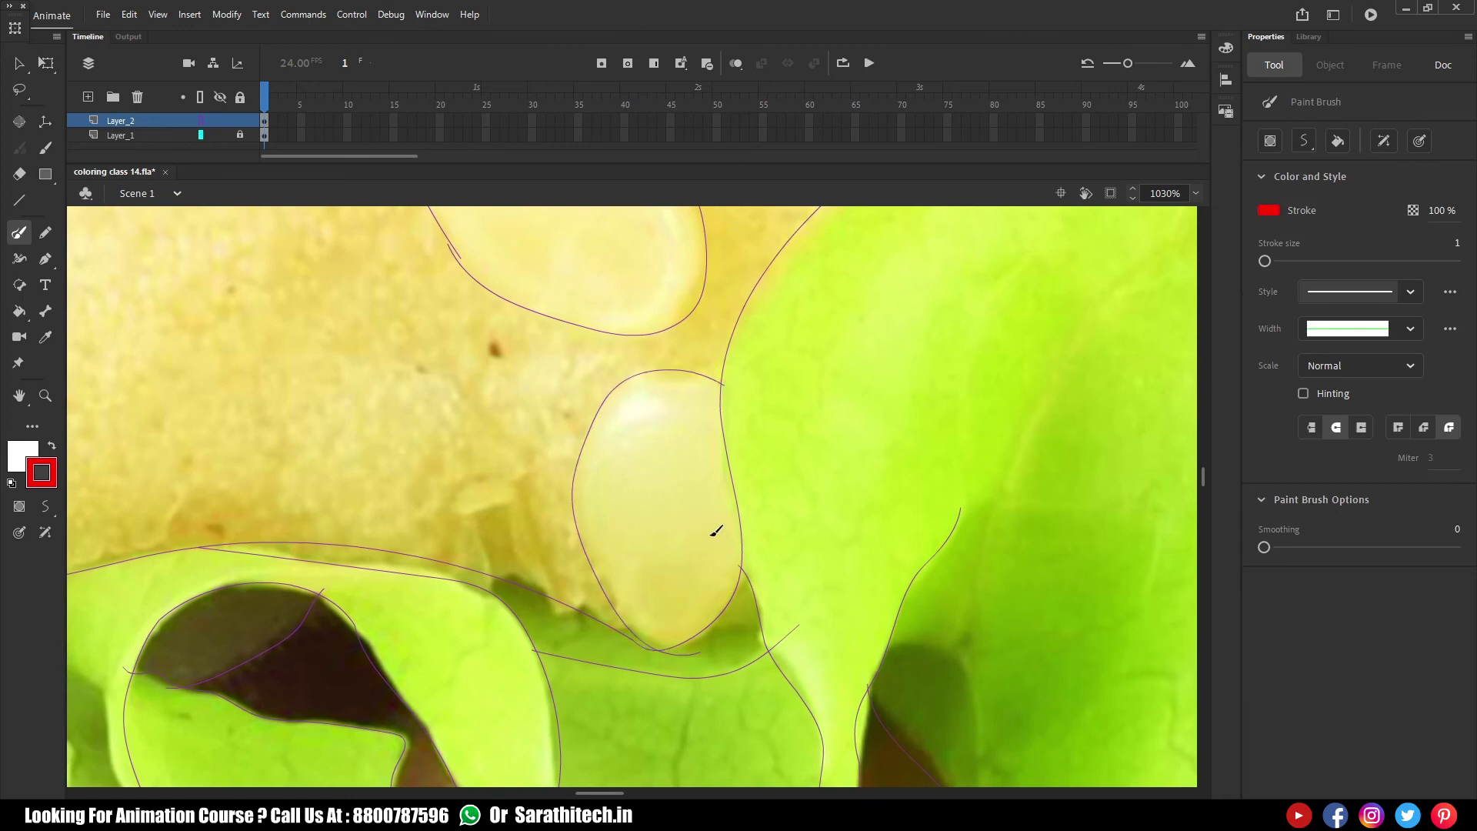
pyautogui.scroll(3, 630, 488)
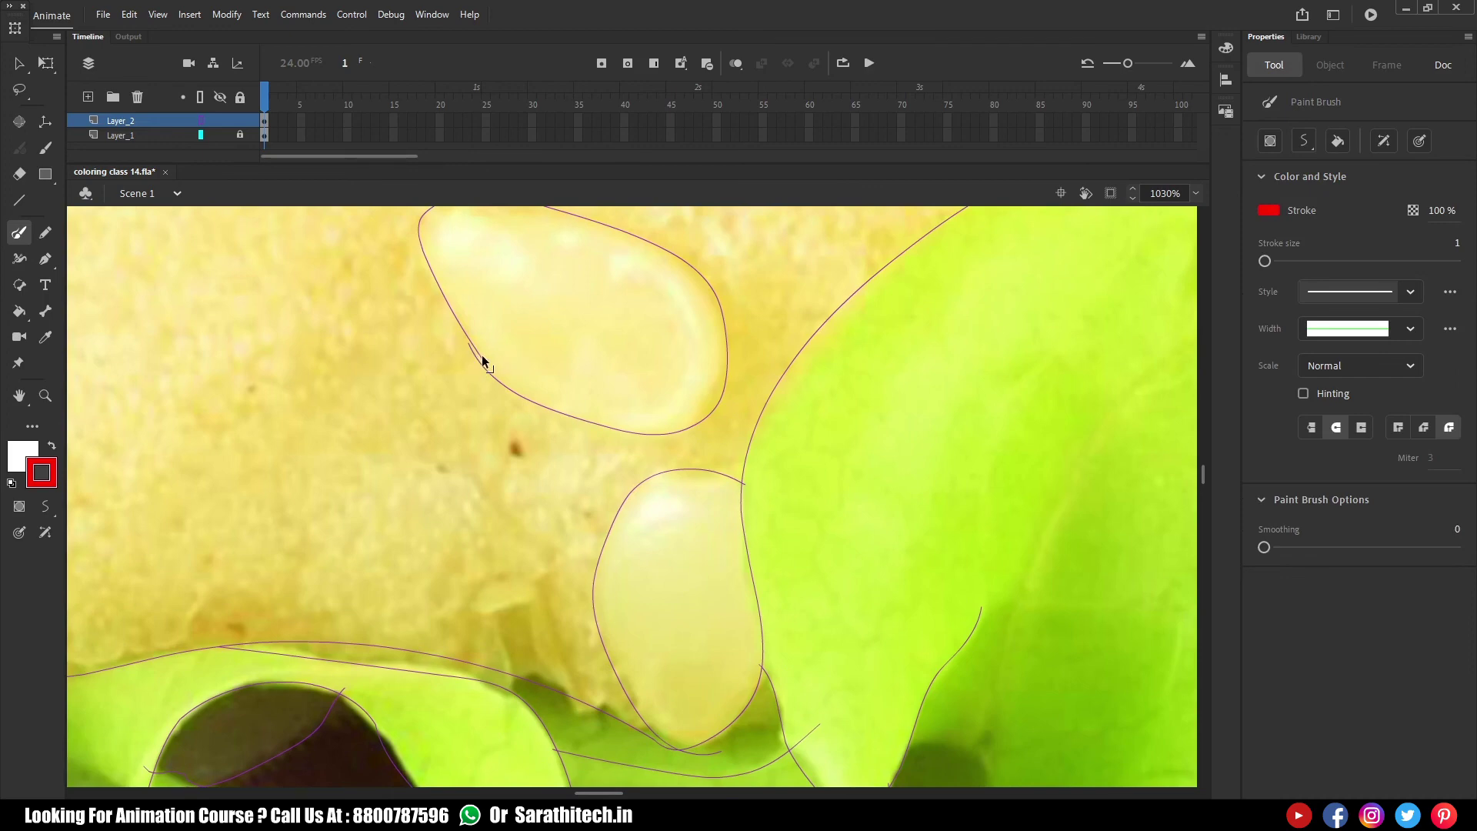
# Inspect the whole burger tracing by hiding the Layer_1 photo and showing it again
pyautogui.scroll(-10, 617, 411)
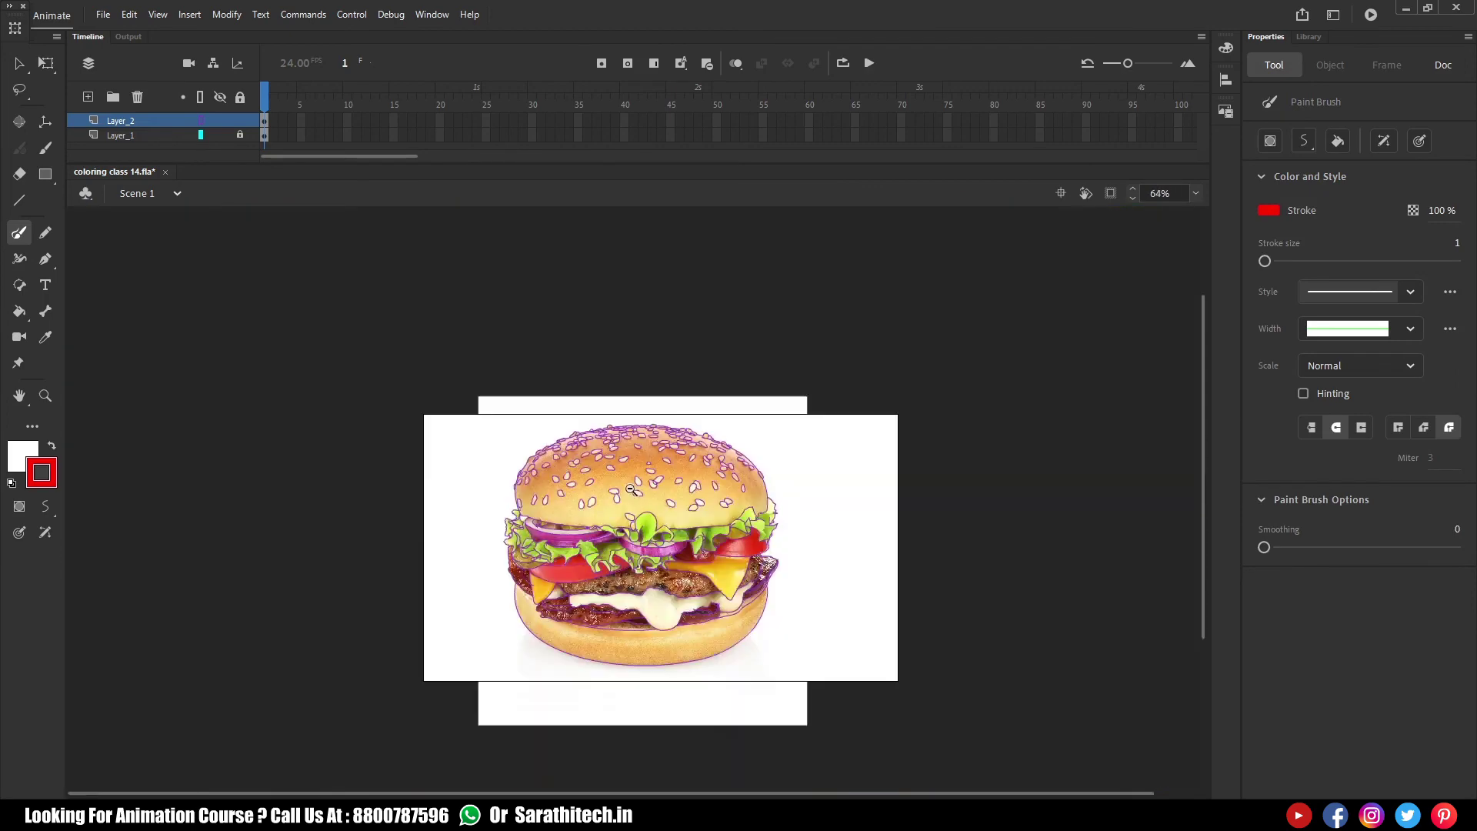
pyautogui.moveTo(493, 405); pyautogui.dragTo(800, 674)
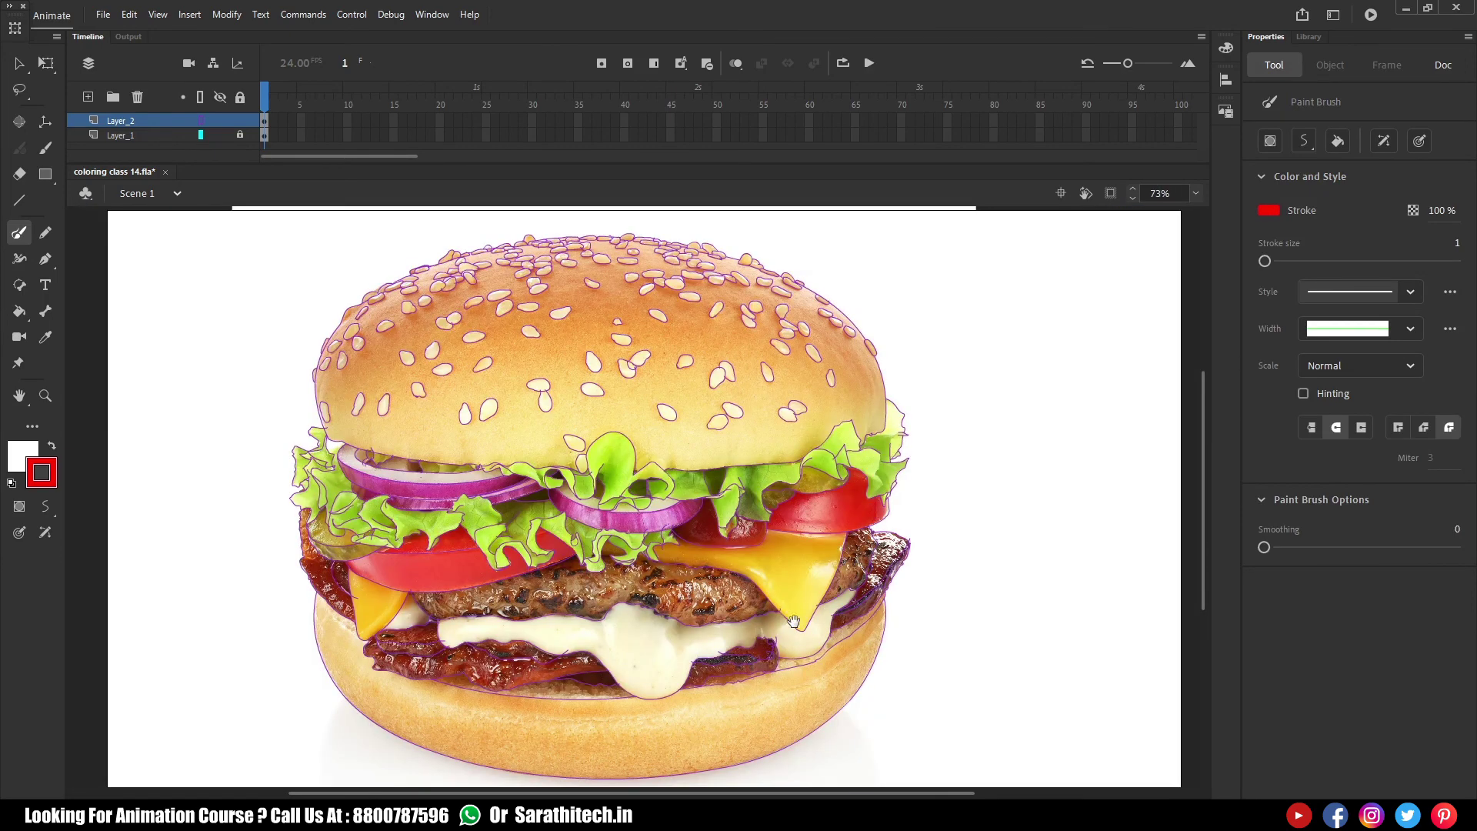
pyautogui.moveTo(534, 473); pyautogui.dragTo(550, 468)
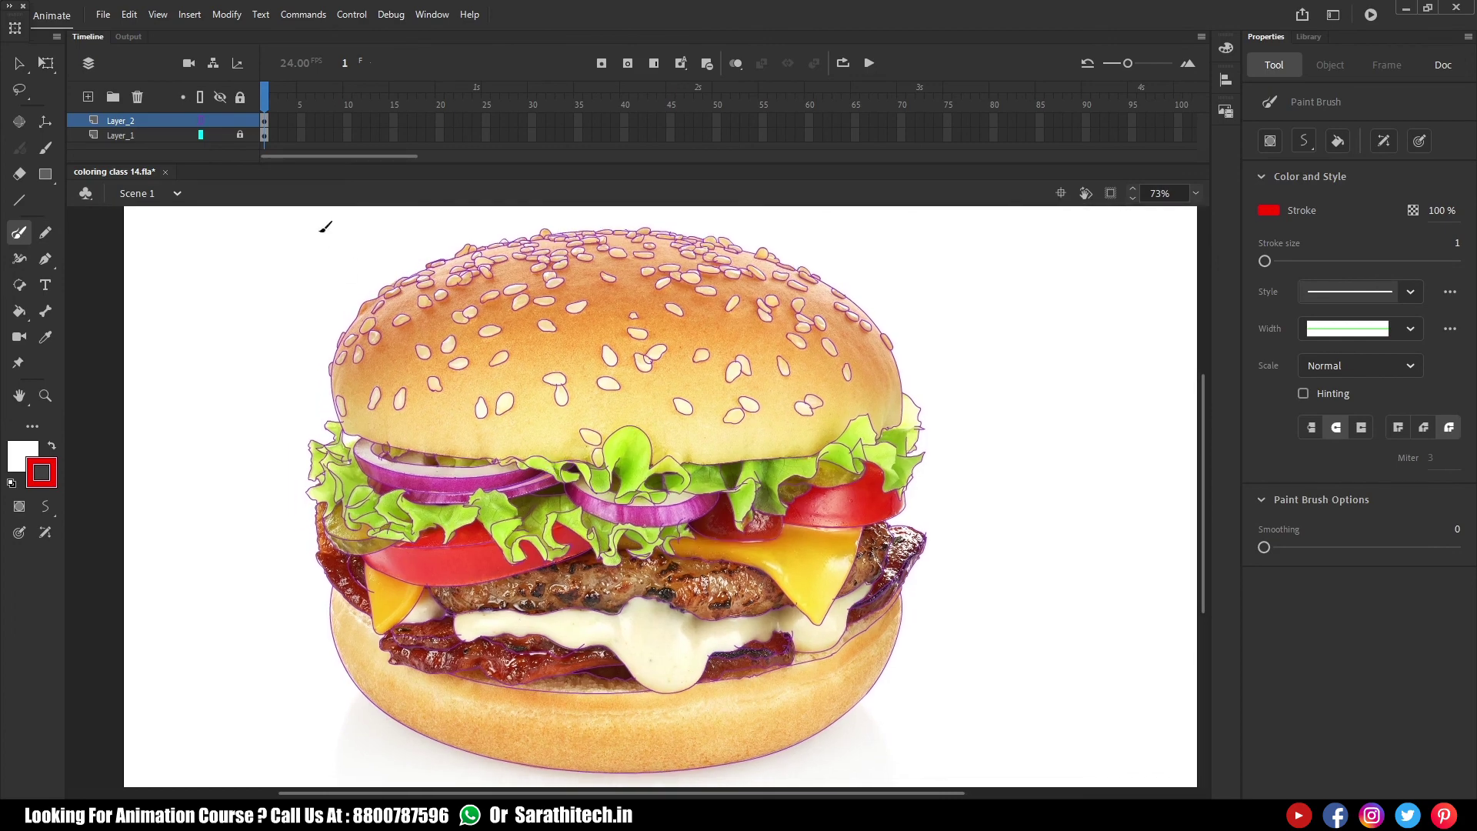
pyautogui.click(220, 134)
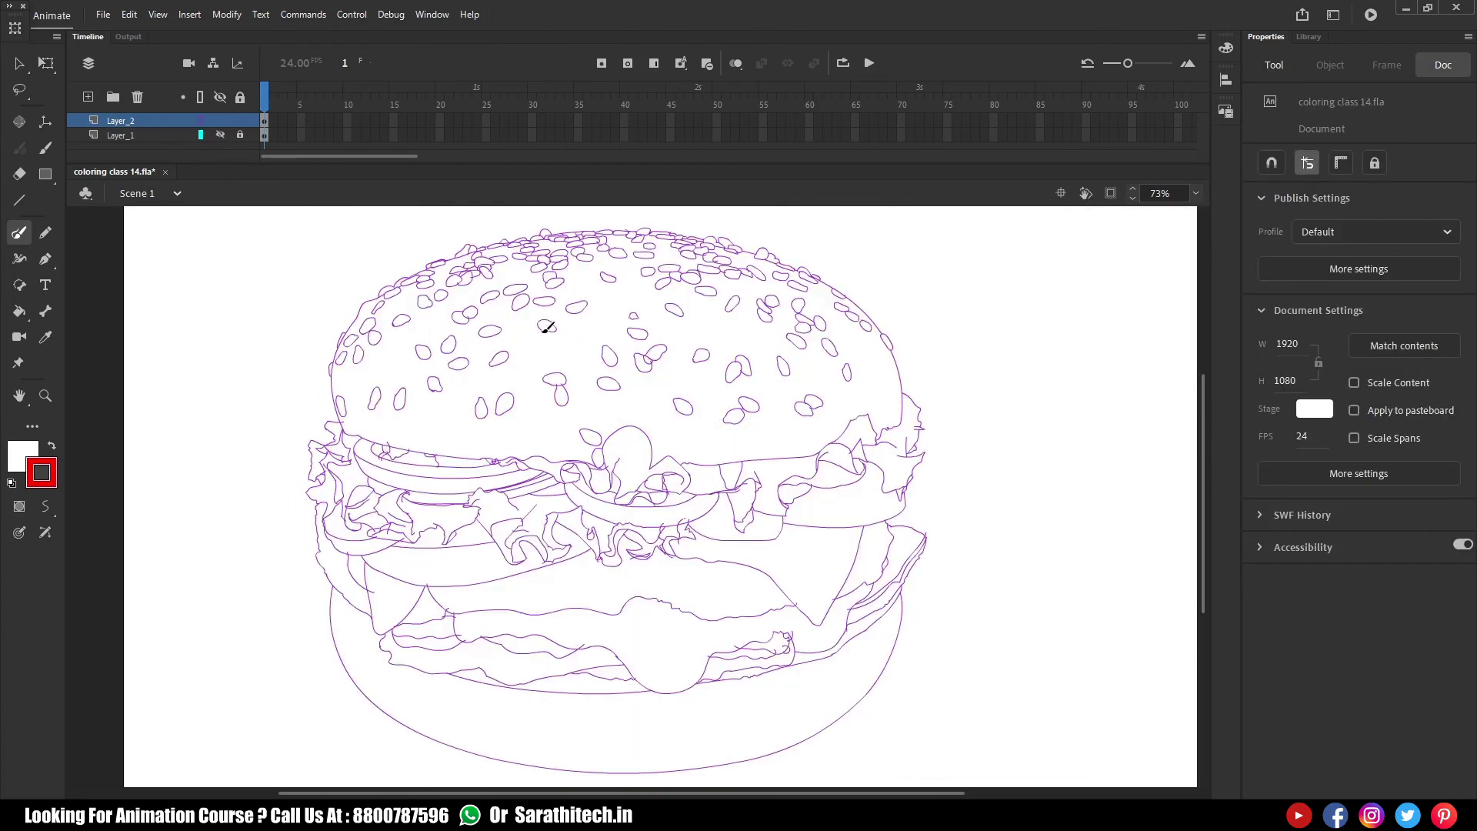
pyautogui.click(221, 135)
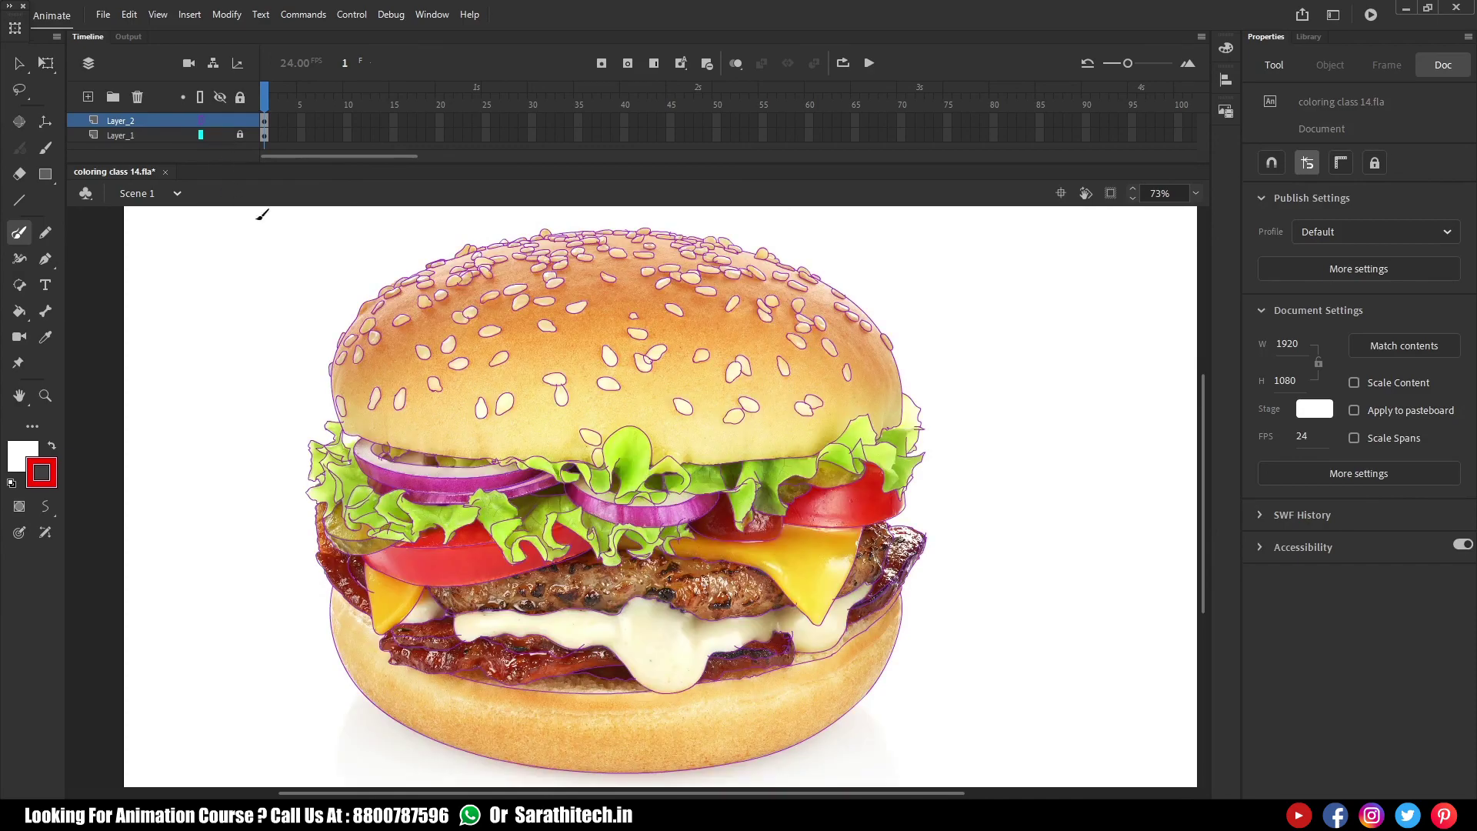